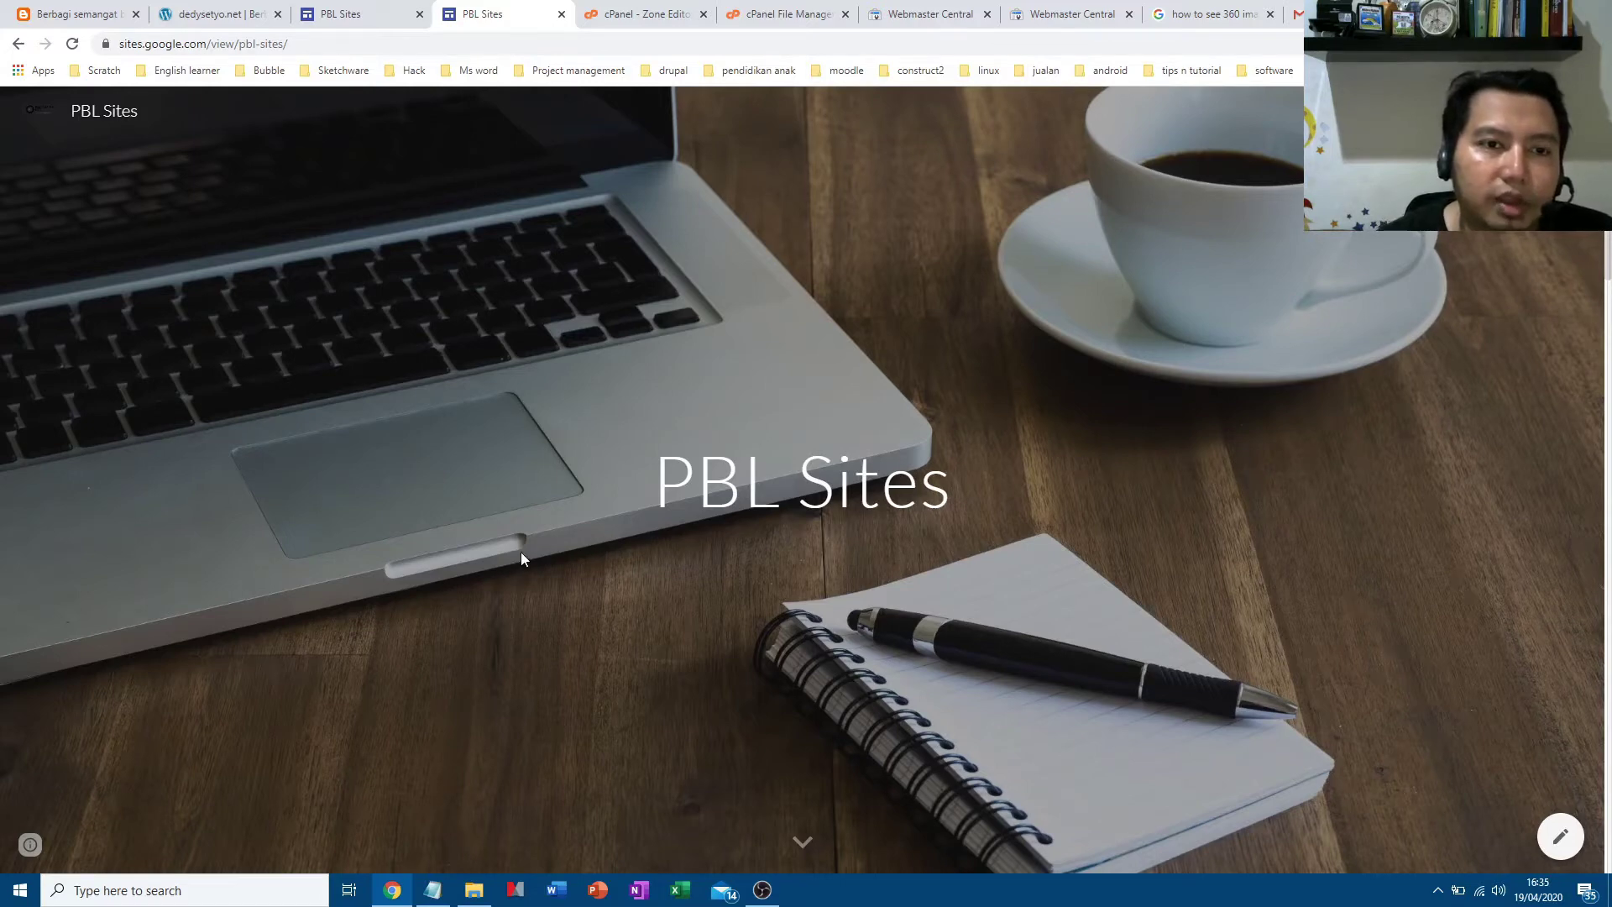
# Review the published PBL Sites page from its banner through the Kelas Pembelajaran section to the Image Gallery
pyautogui.scroll(-3, 710, 585)
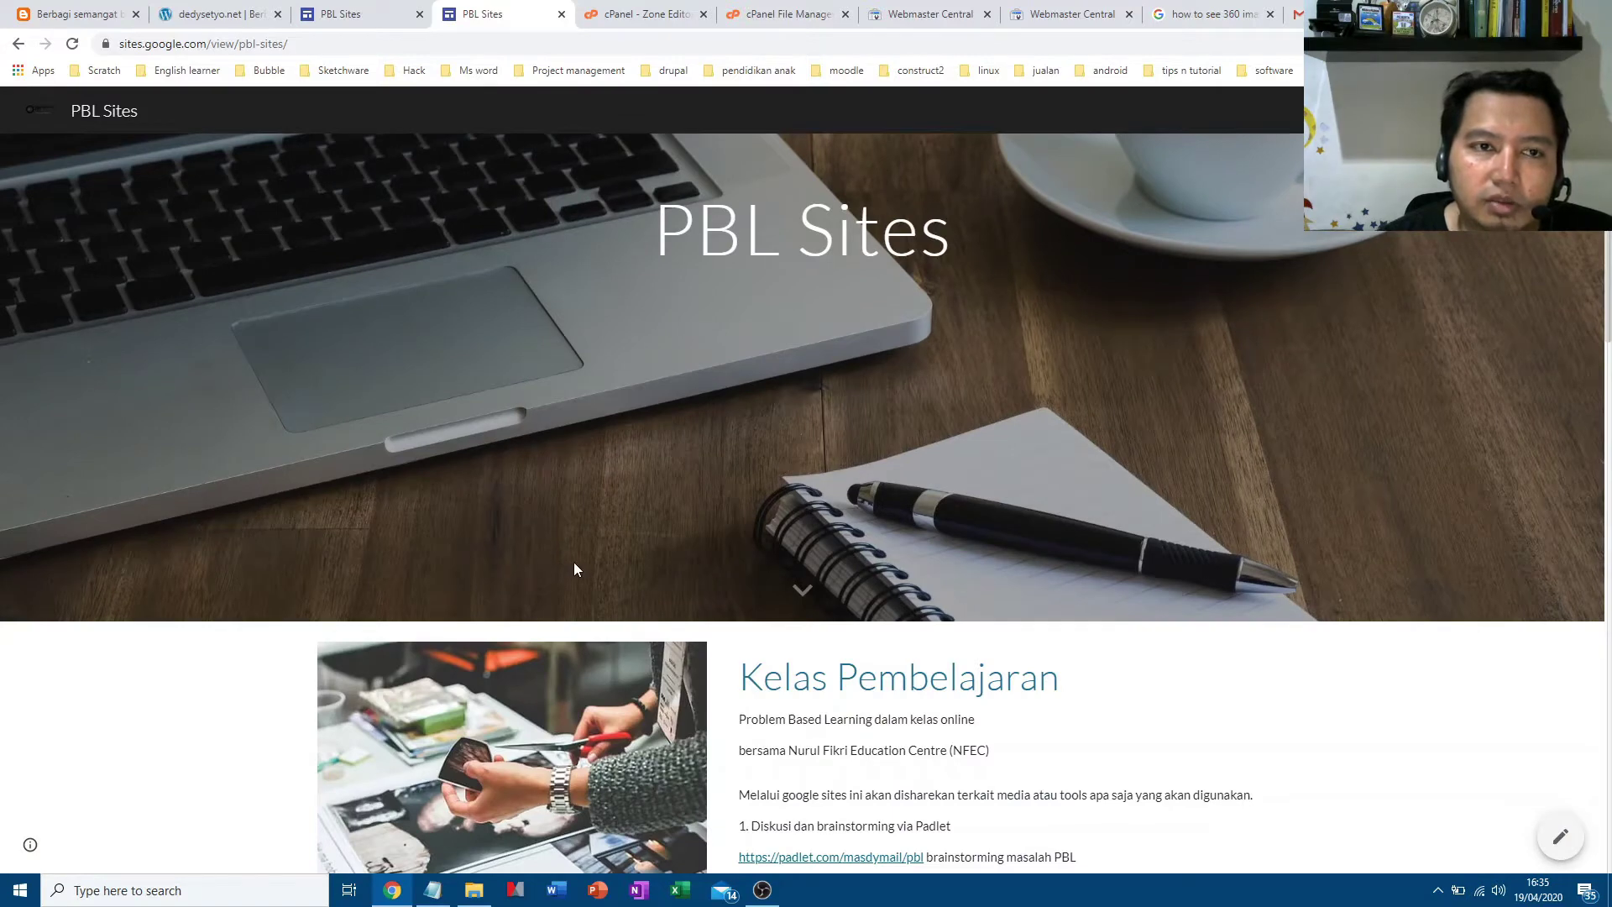
pyautogui.scroll(-2, 577, 570)
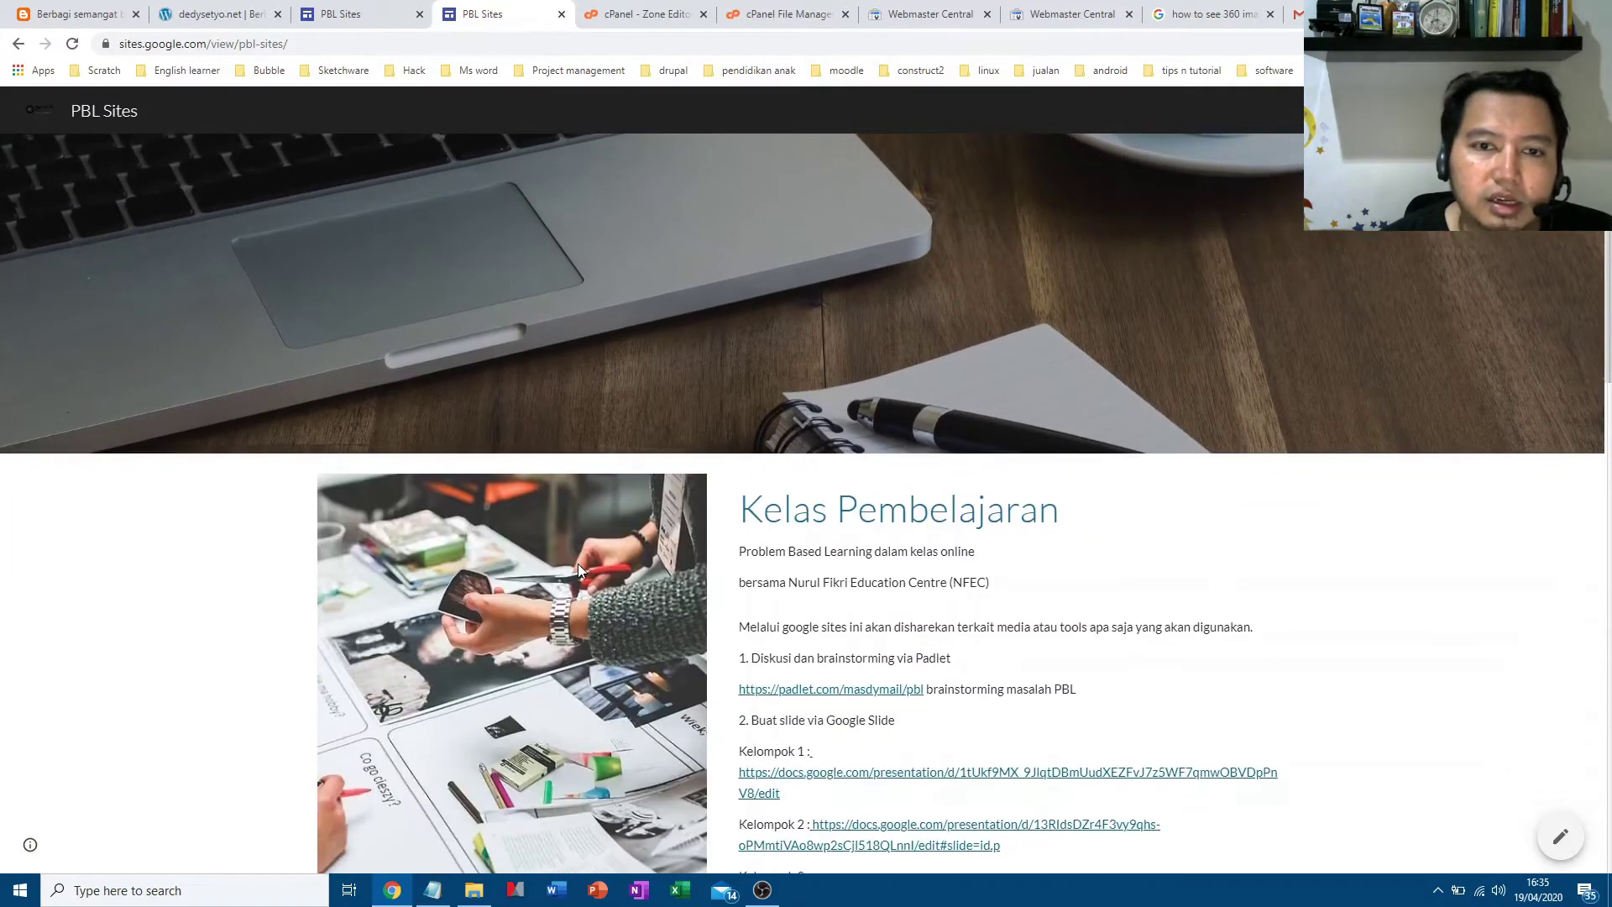
pyautogui.scroll(-1, 582, 571)
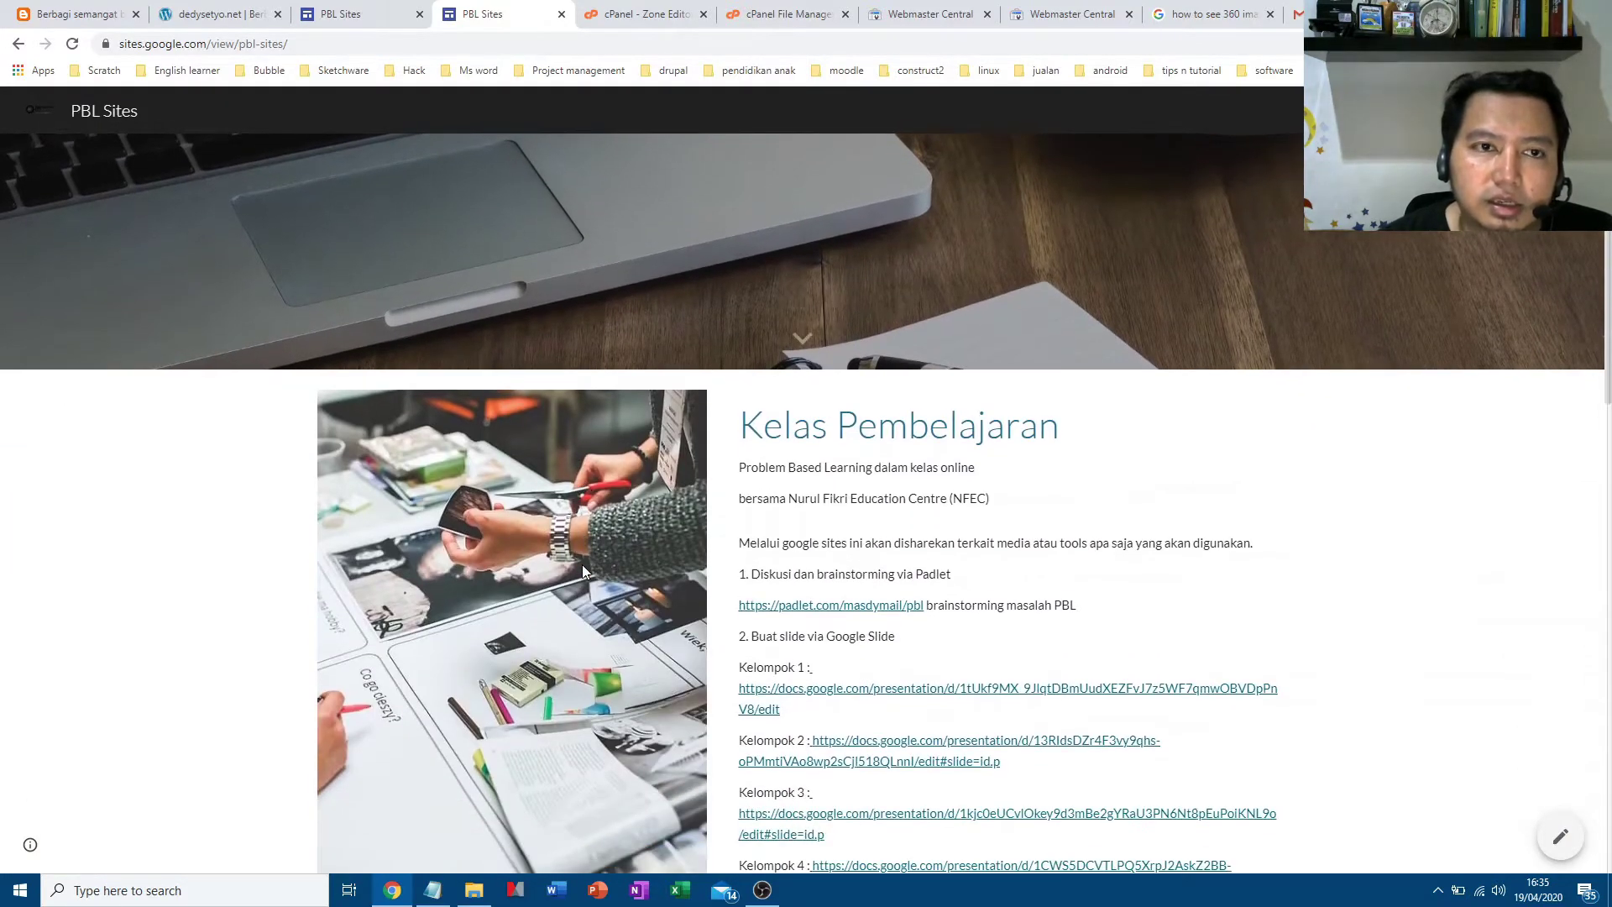
pyautogui.scroll(6, 592, 569)
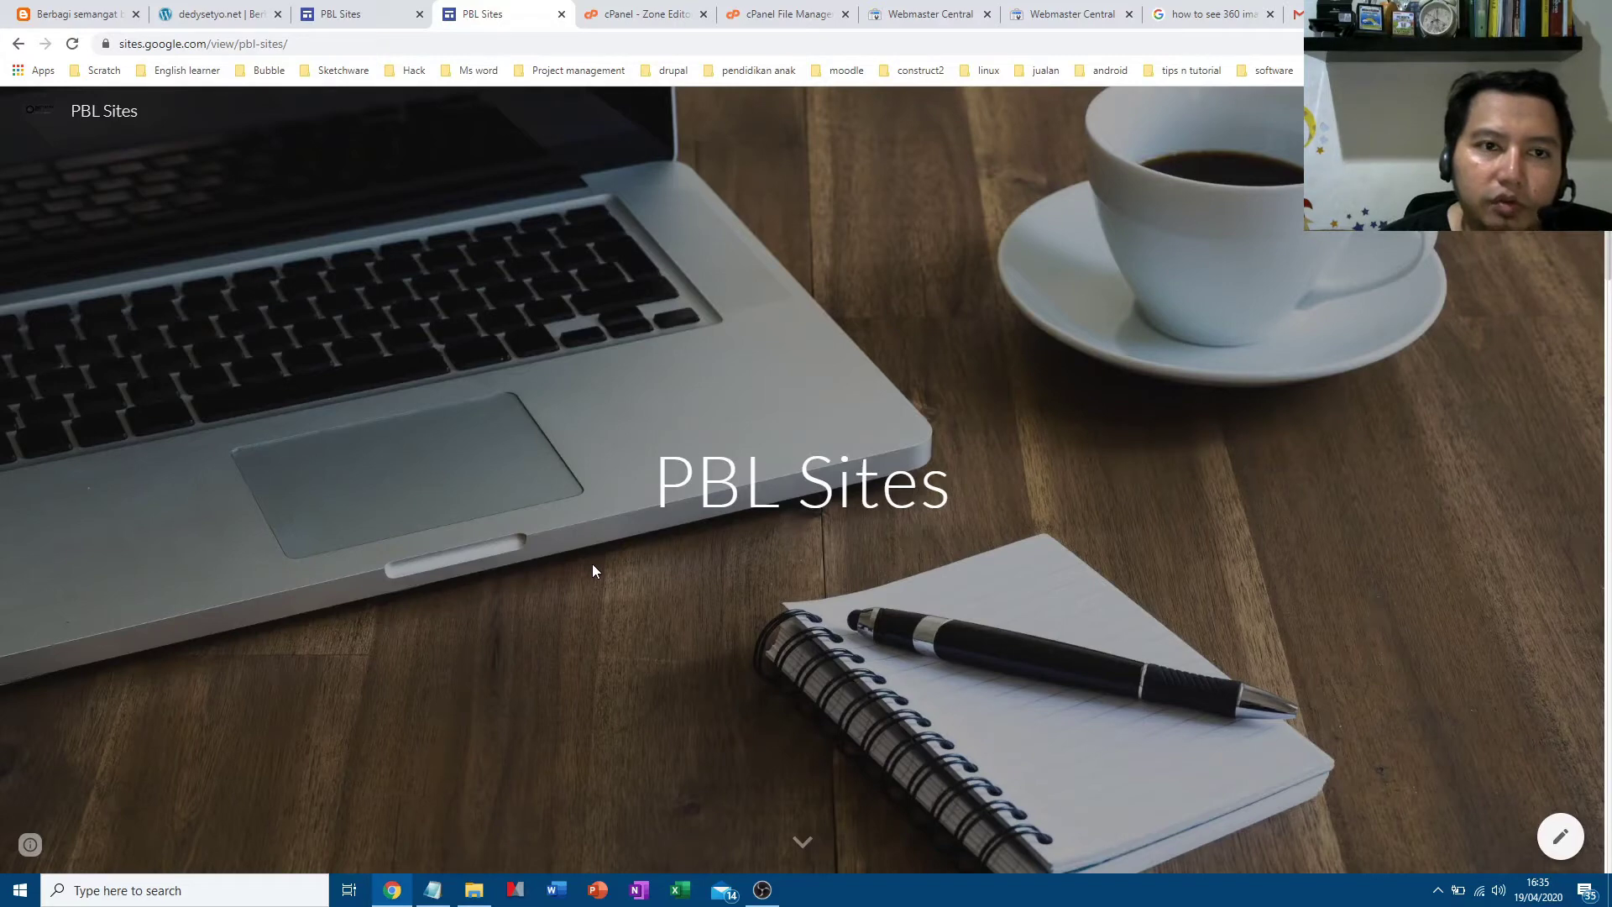
pyautogui.scroll(-5, 593, 571)
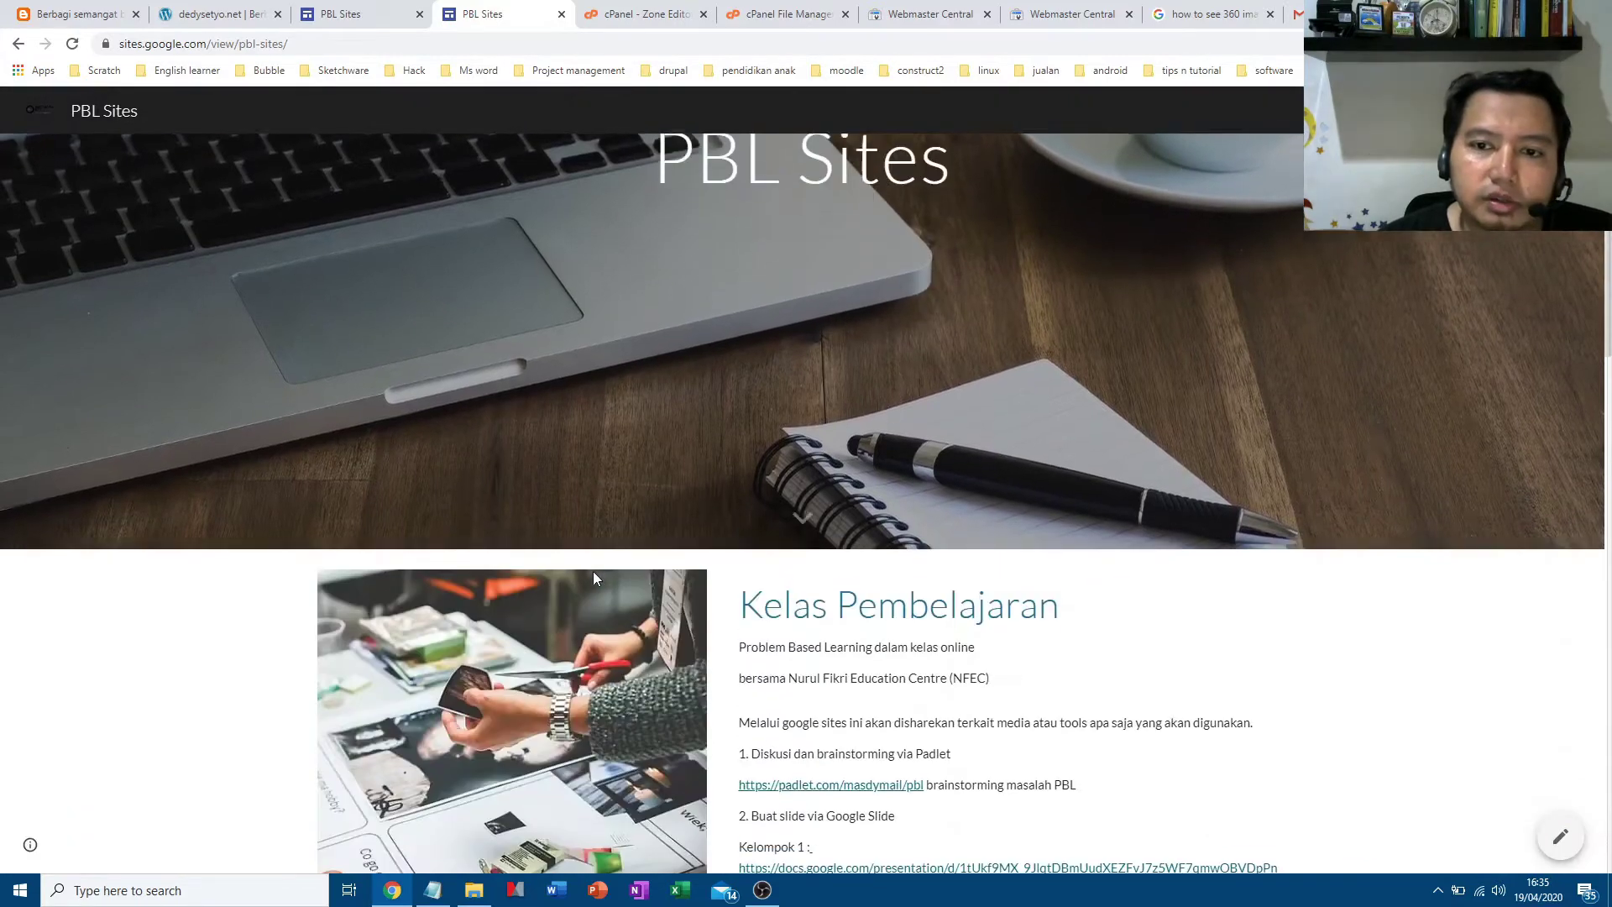
pyautogui.scroll(-1, 593, 571)
pyautogui.scroll(-2, 593, 571)
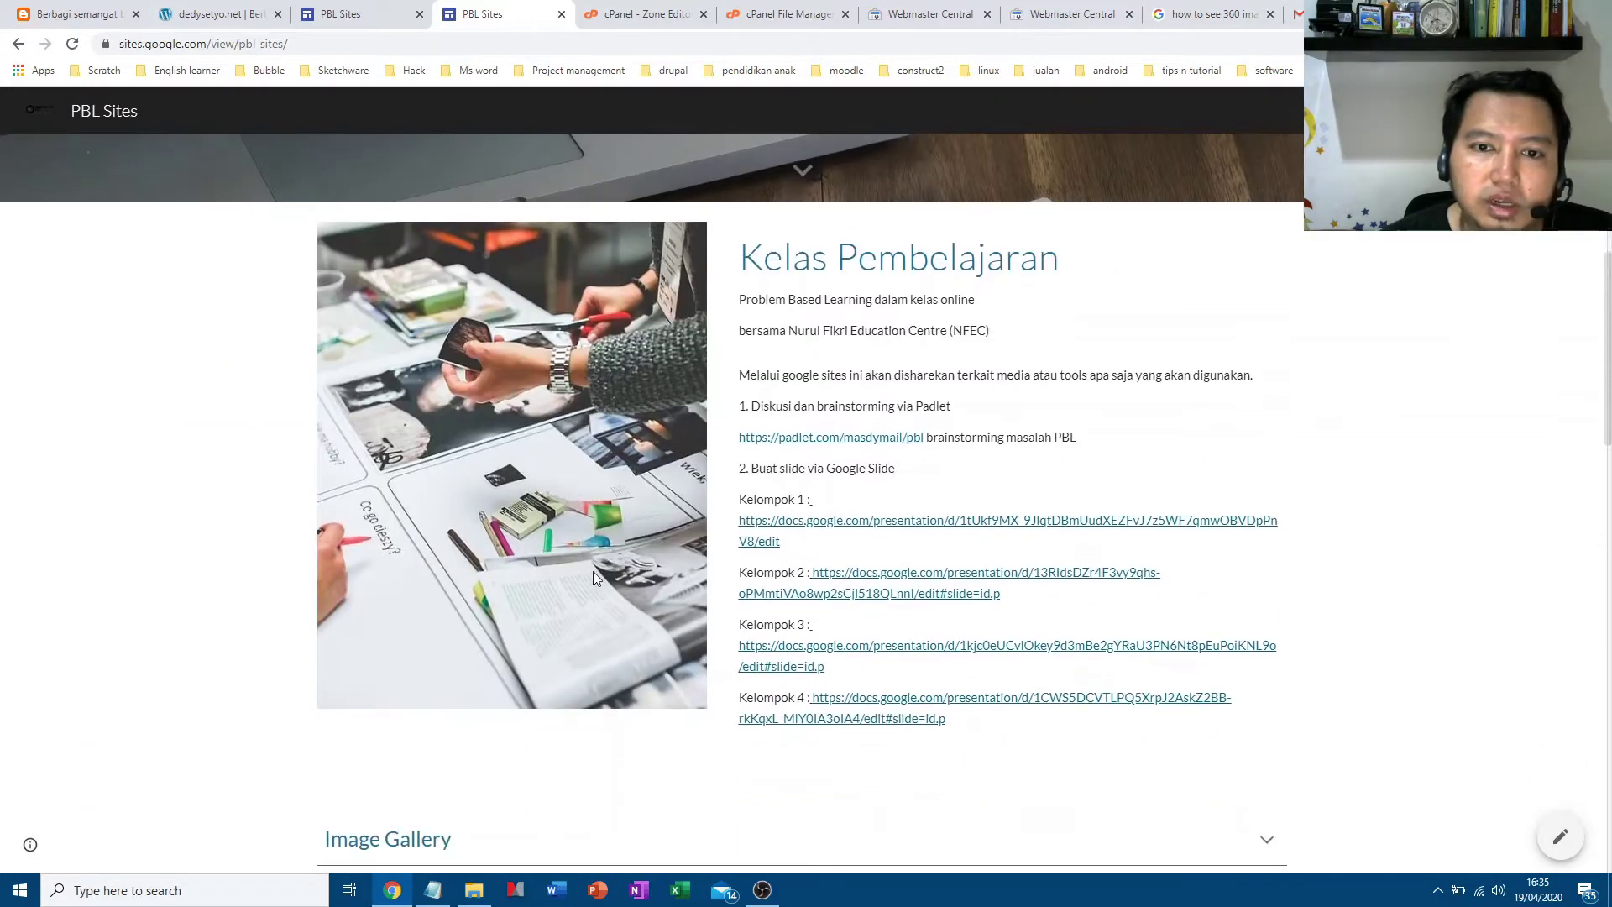
pyautogui.scroll(-3, 592, 571)
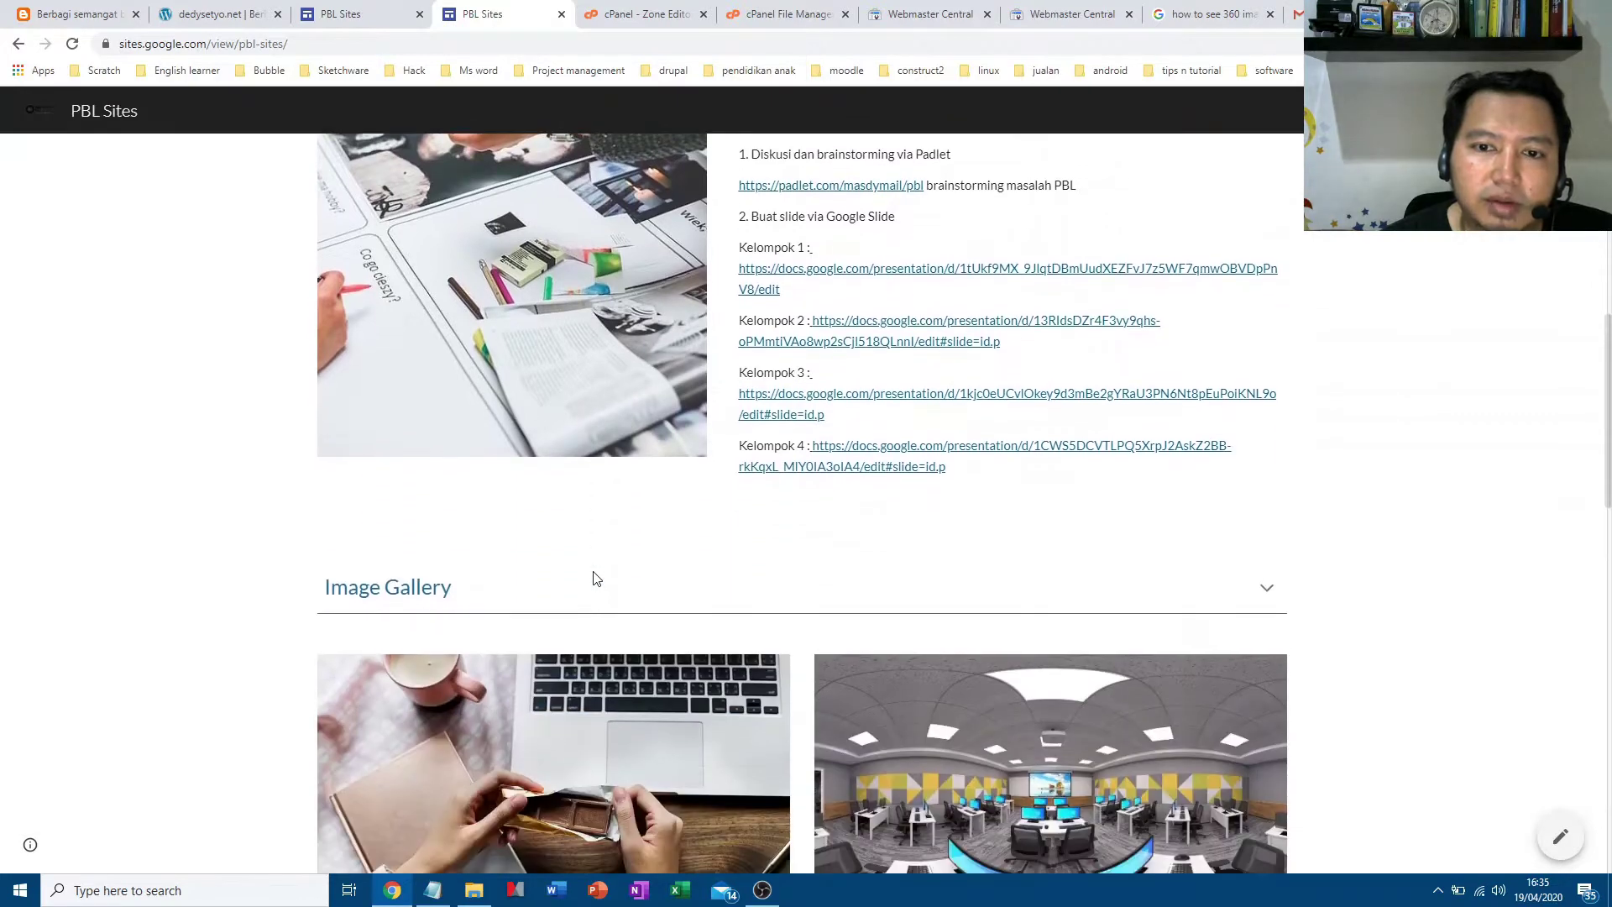
pyautogui.scroll(-1, 595, 580)
pyautogui.scroll(-2, 594, 578)
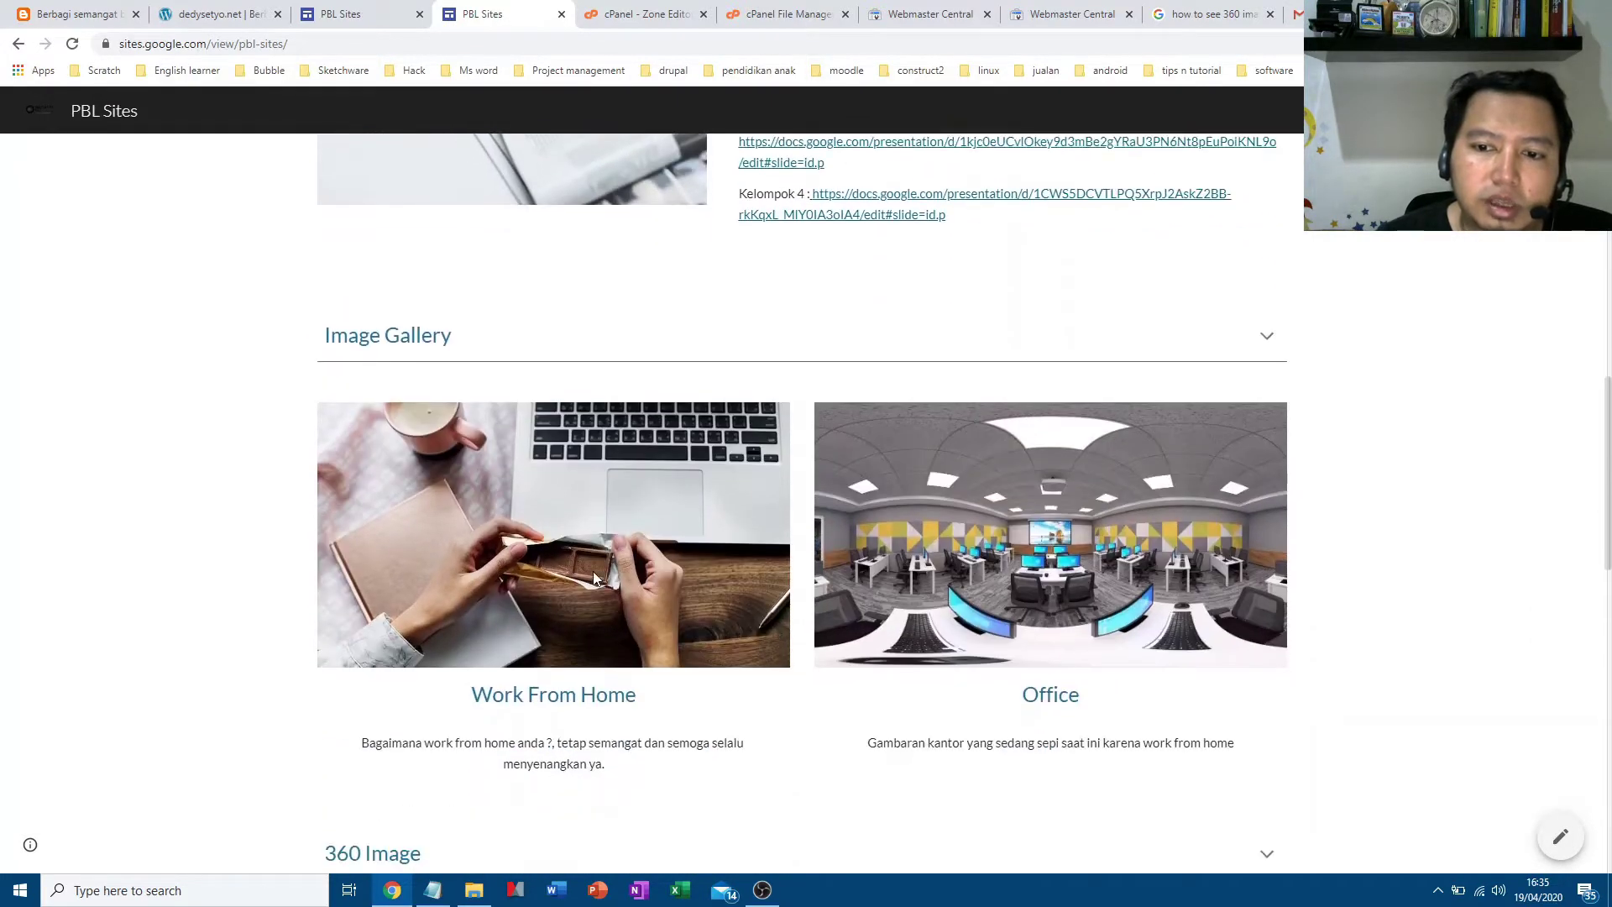
pyautogui.scroll(-3, 593, 578)
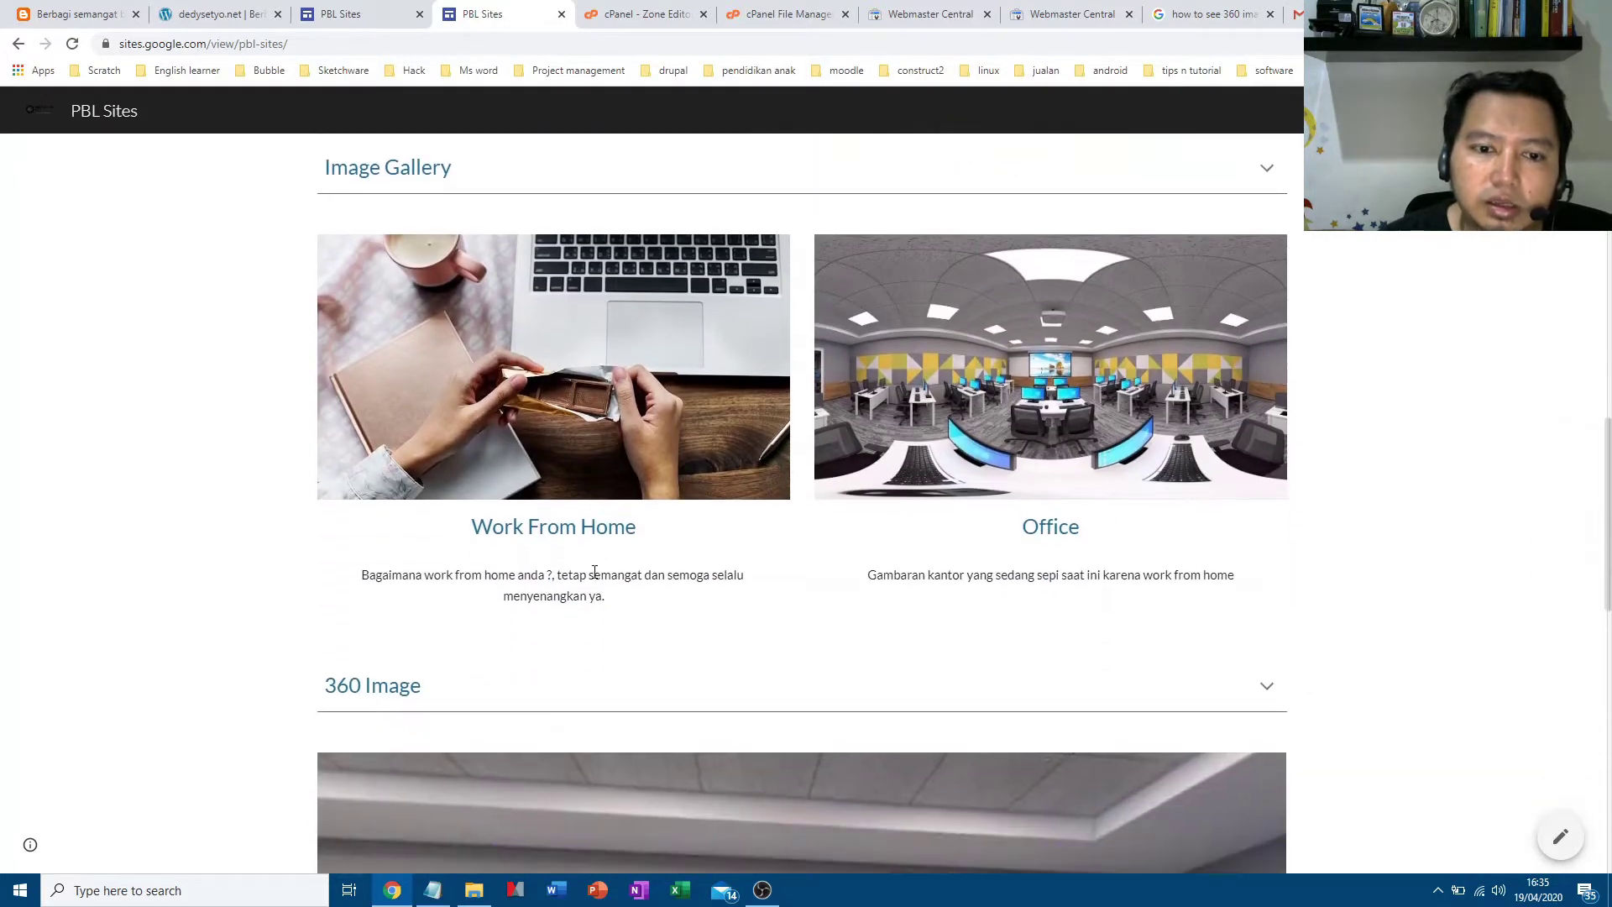
# Examine the 360 Image section and rotate the embedded office panorama to face the room's projection screen
pyautogui.scroll(-4, 593, 573)
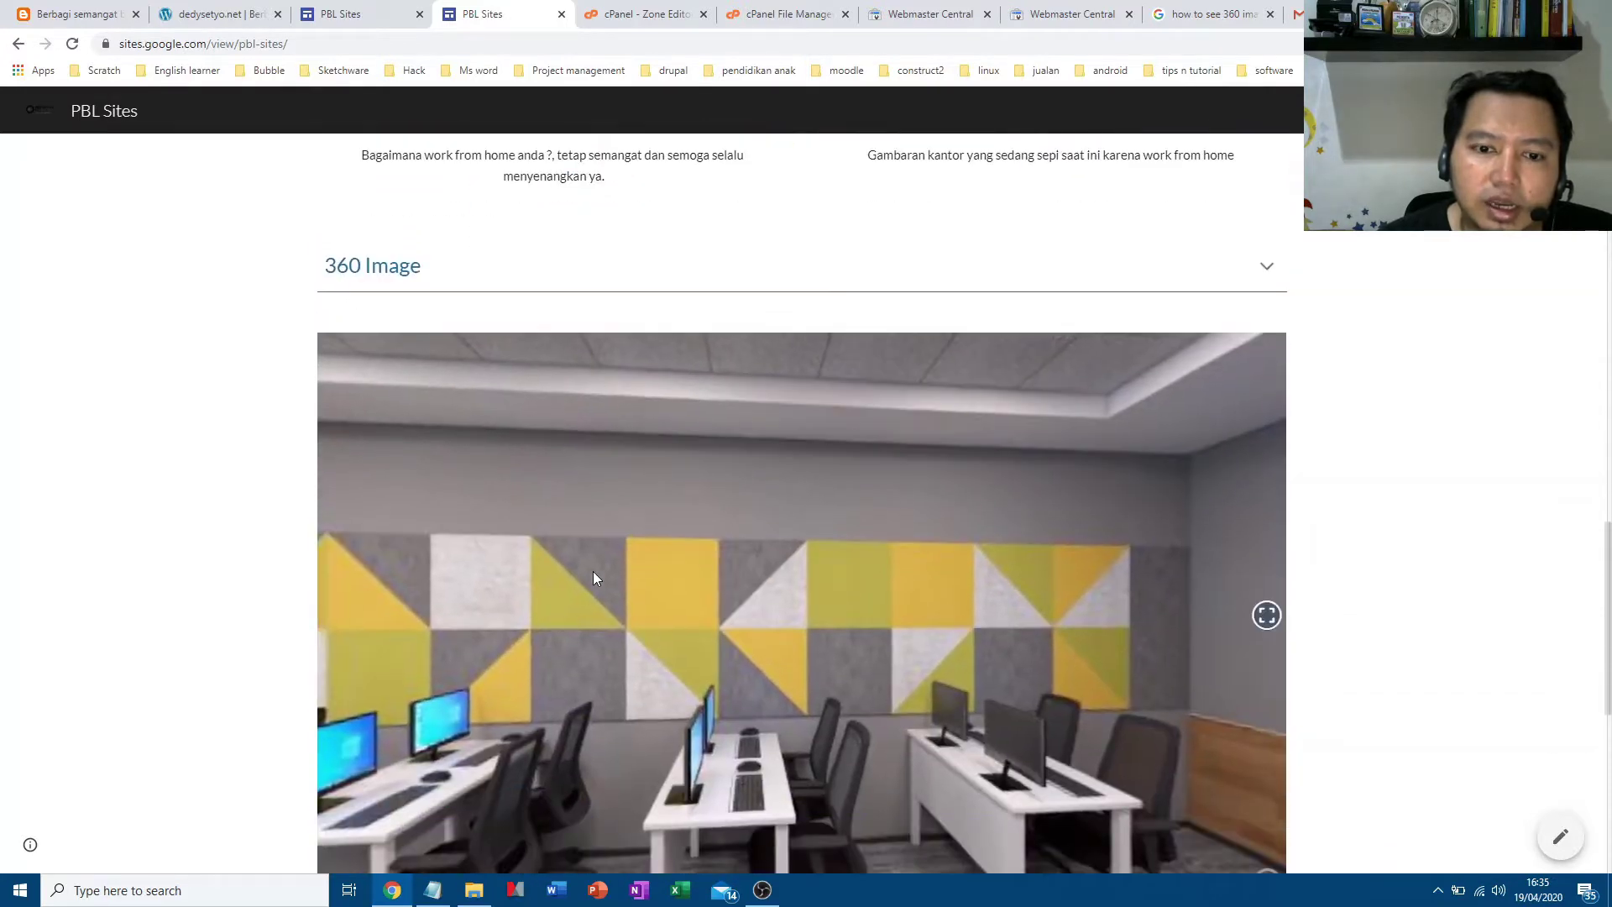
pyautogui.scroll(-1, 593, 571)
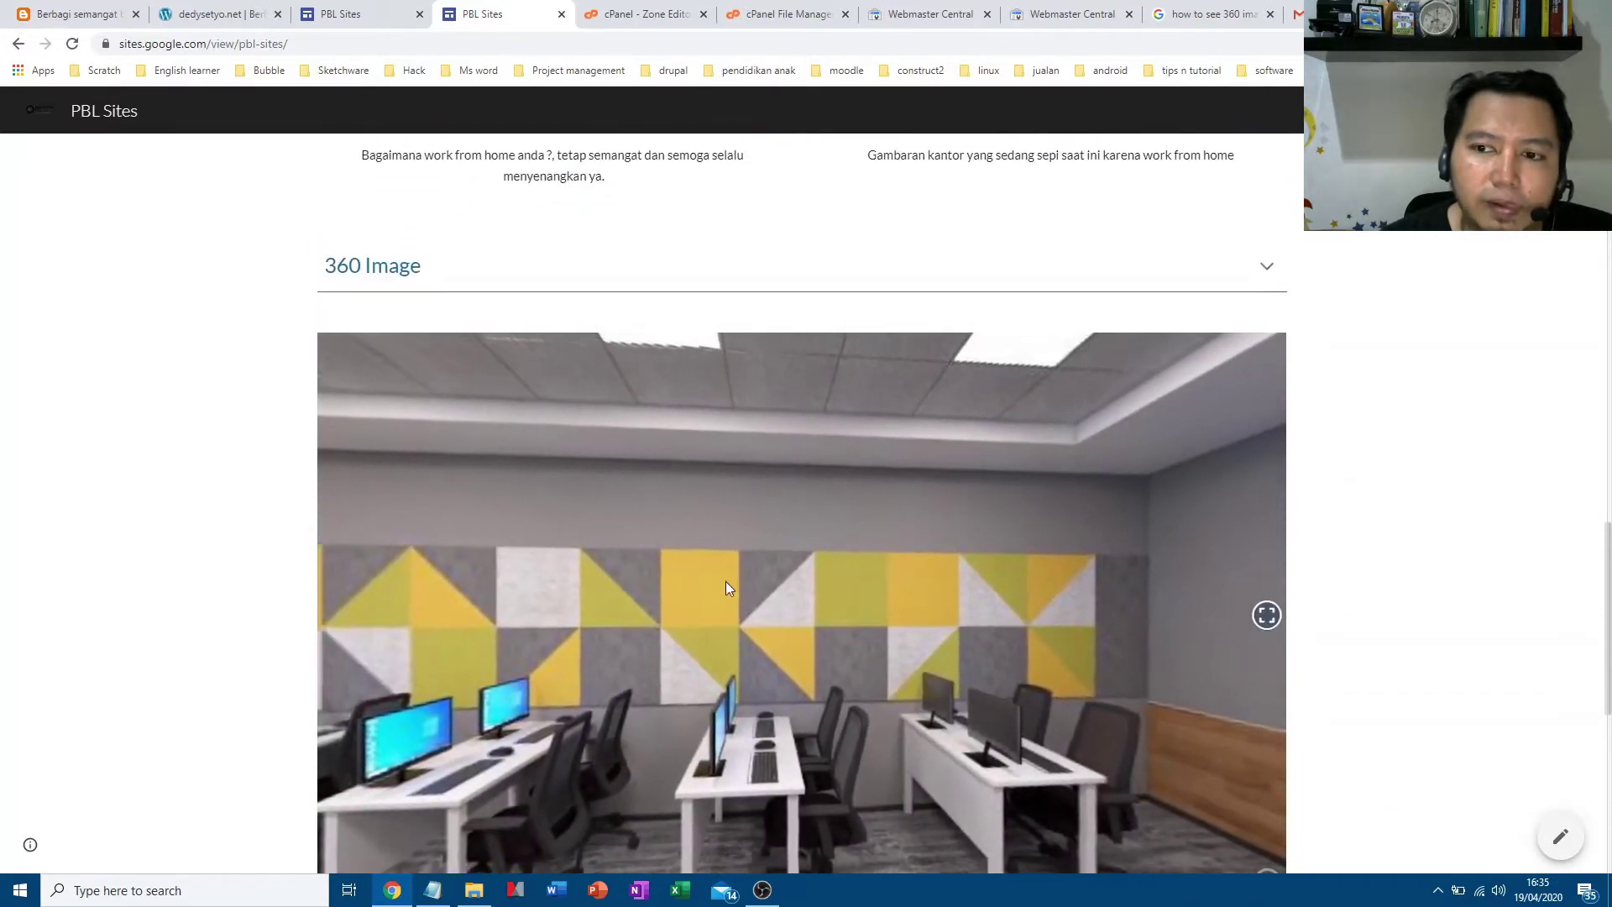
pyautogui.scroll(-2, 784, 576)
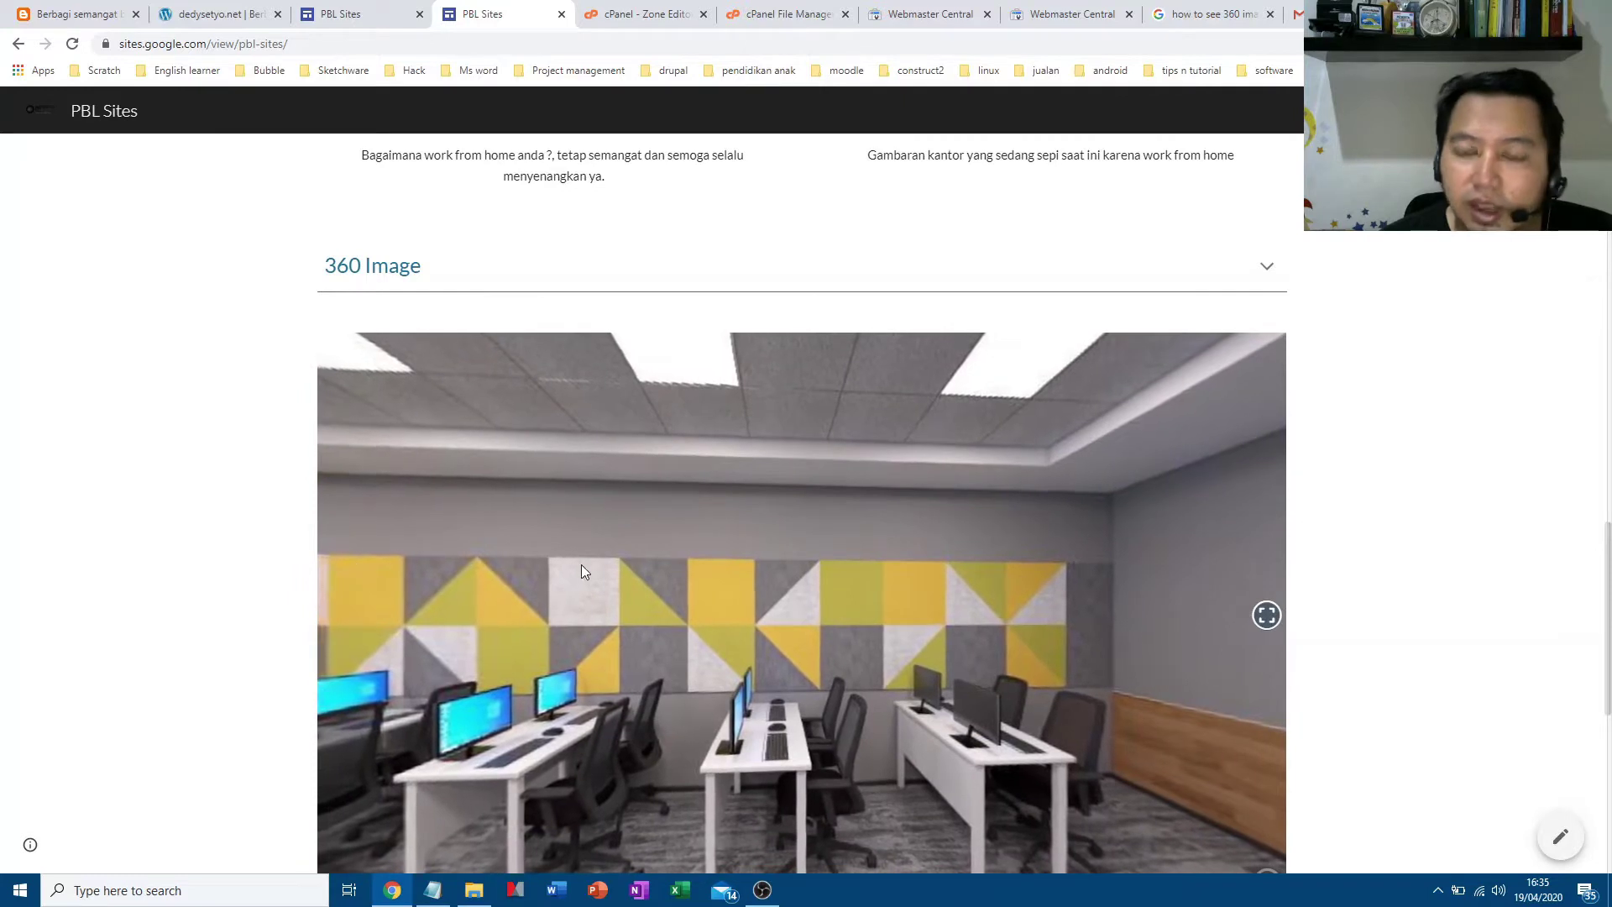
pyautogui.scroll(-1, 617, 562)
pyautogui.scroll(-3, 208, 564)
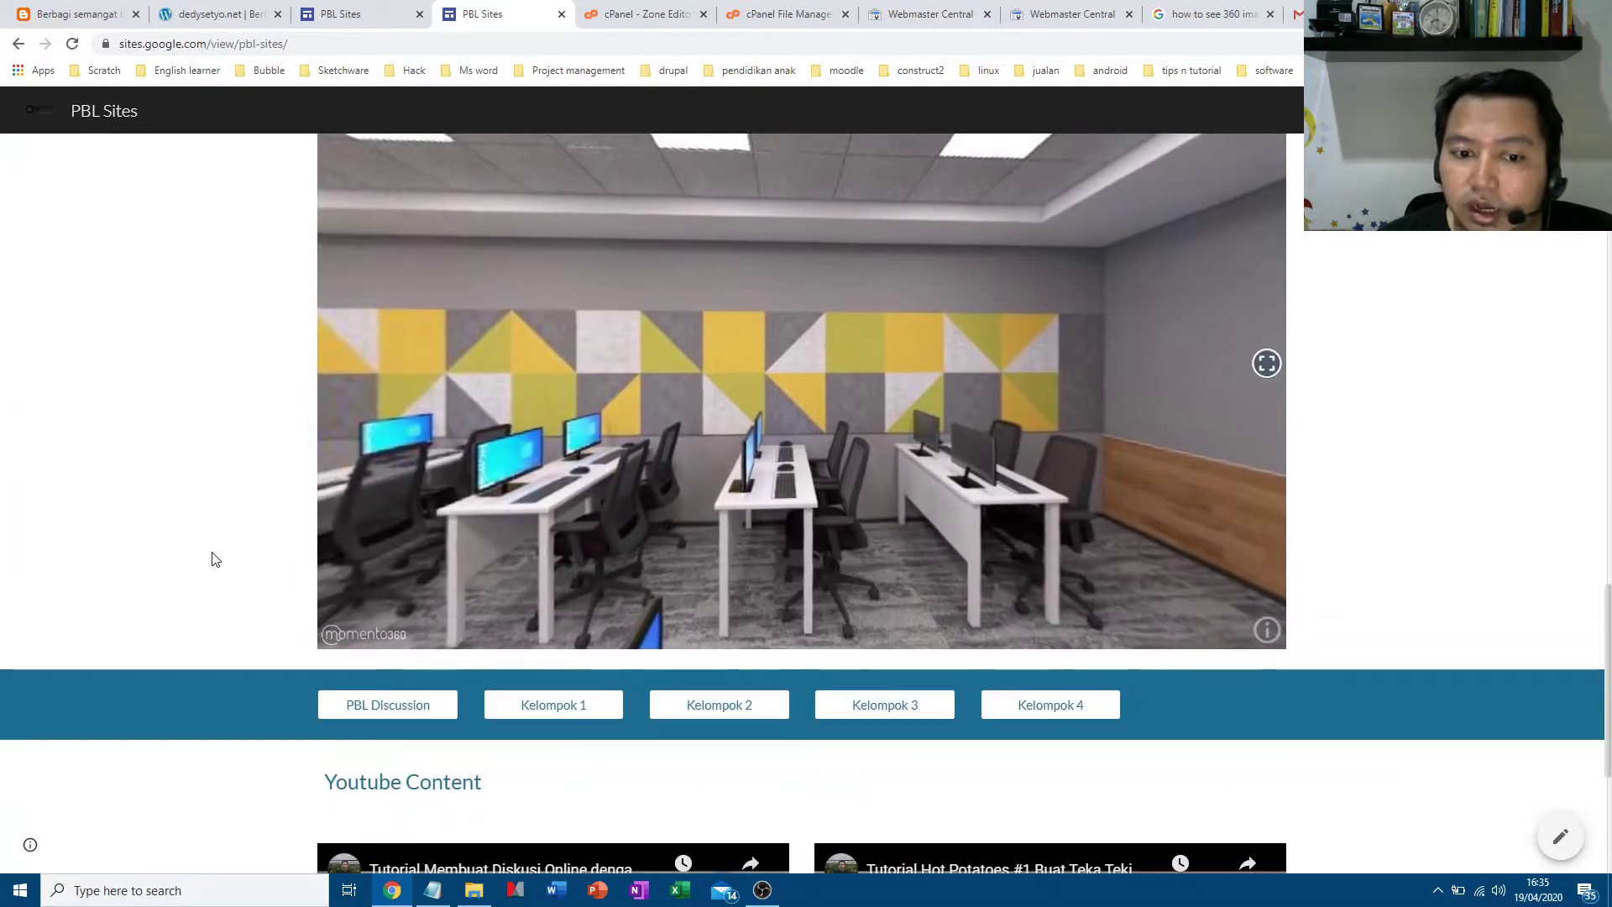
pyautogui.scroll(-1, 212, 558)
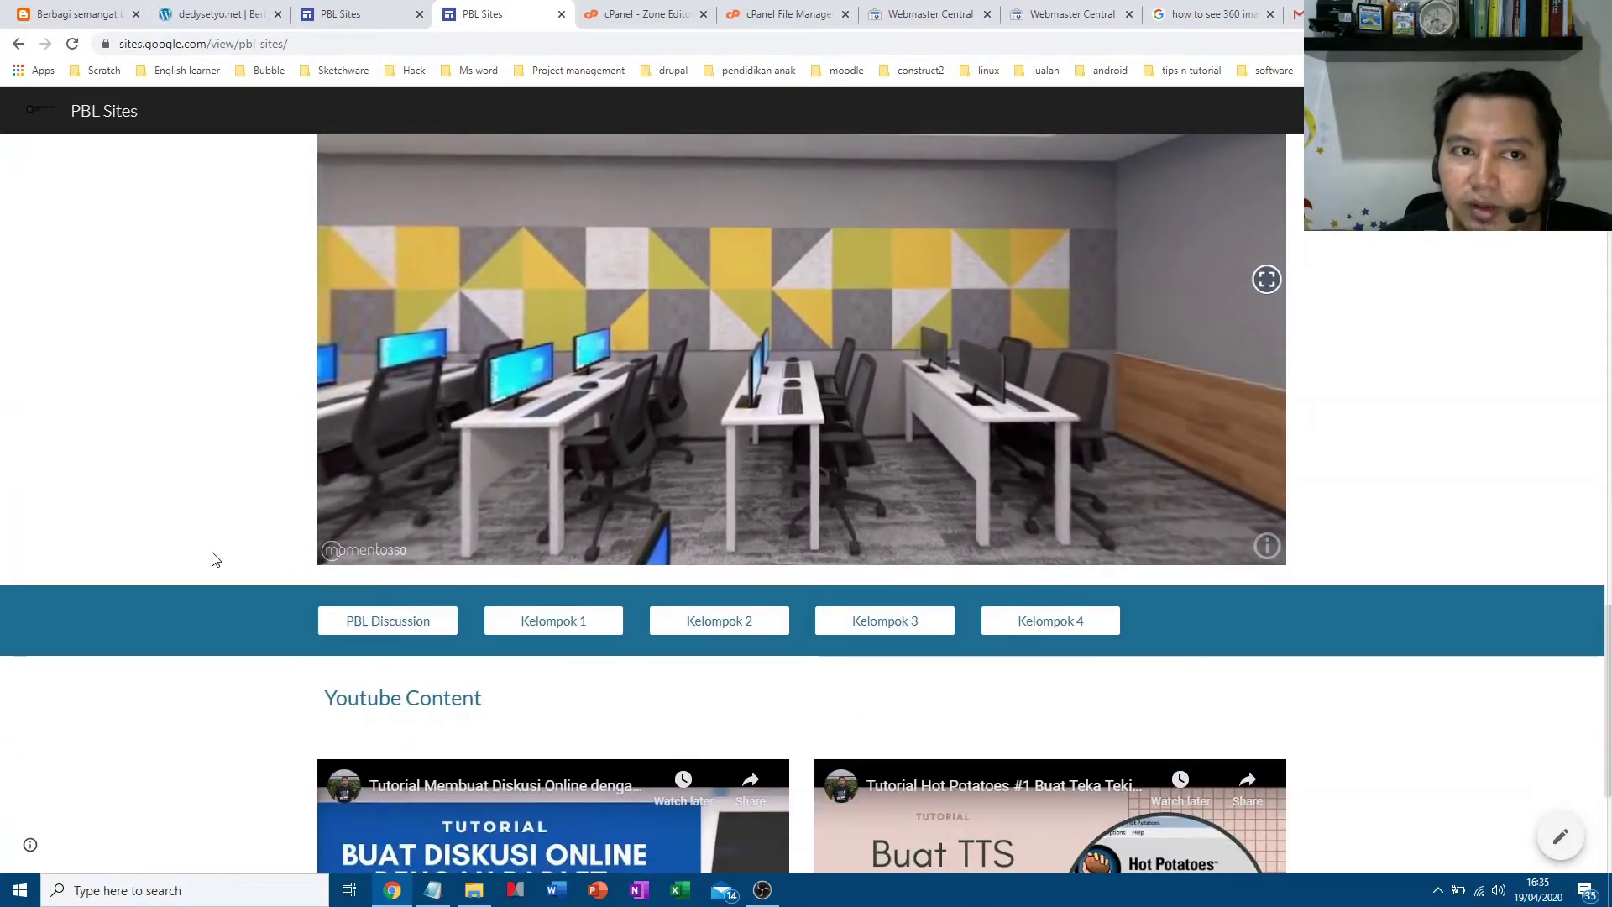
pyautogui.scroll(3, 211, 558)
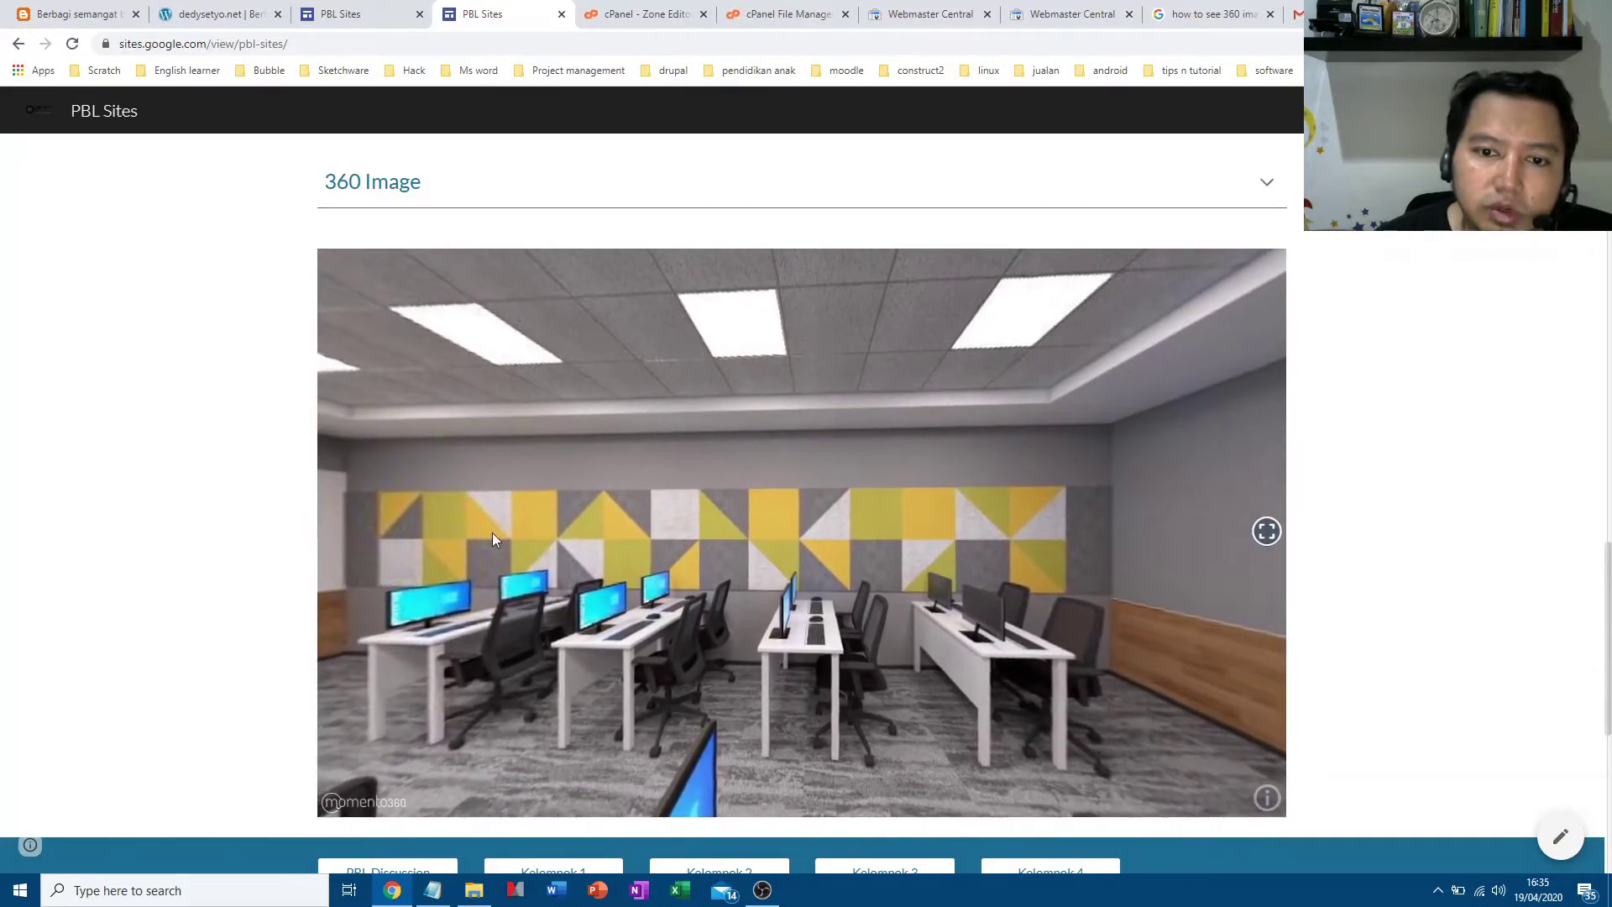
pyautogui.moveTo(492, 532); pyautogui.dragTo(843, 552)
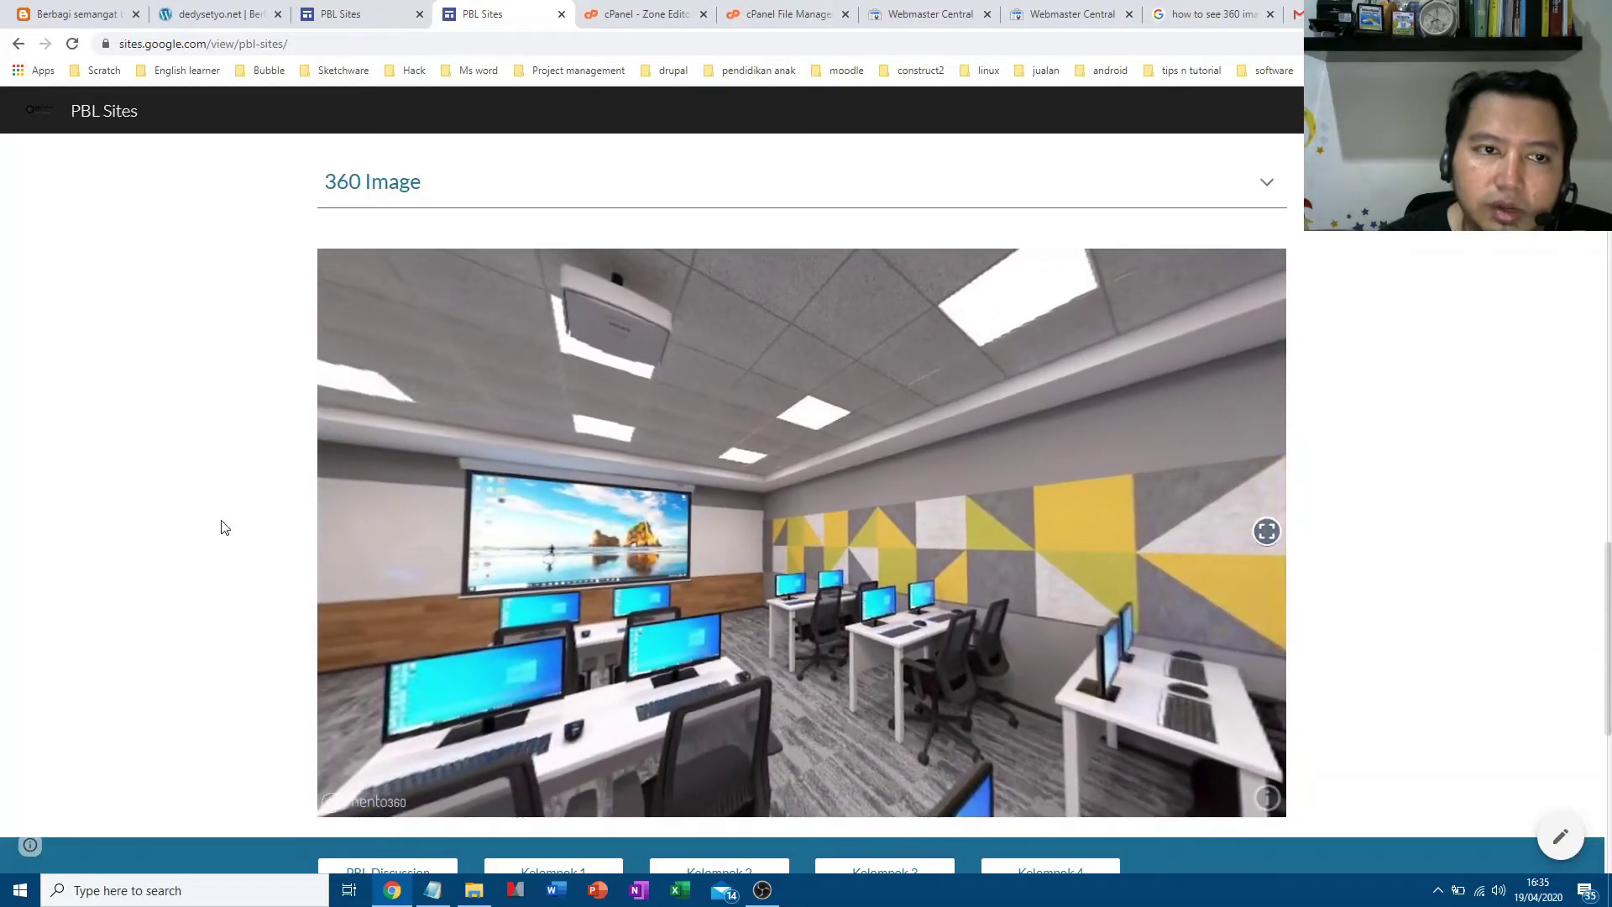
# Check the group link buttons and Youtube Content videos, and inspect the published site's web address
pyautogui.scroll(-4, 232, 531)
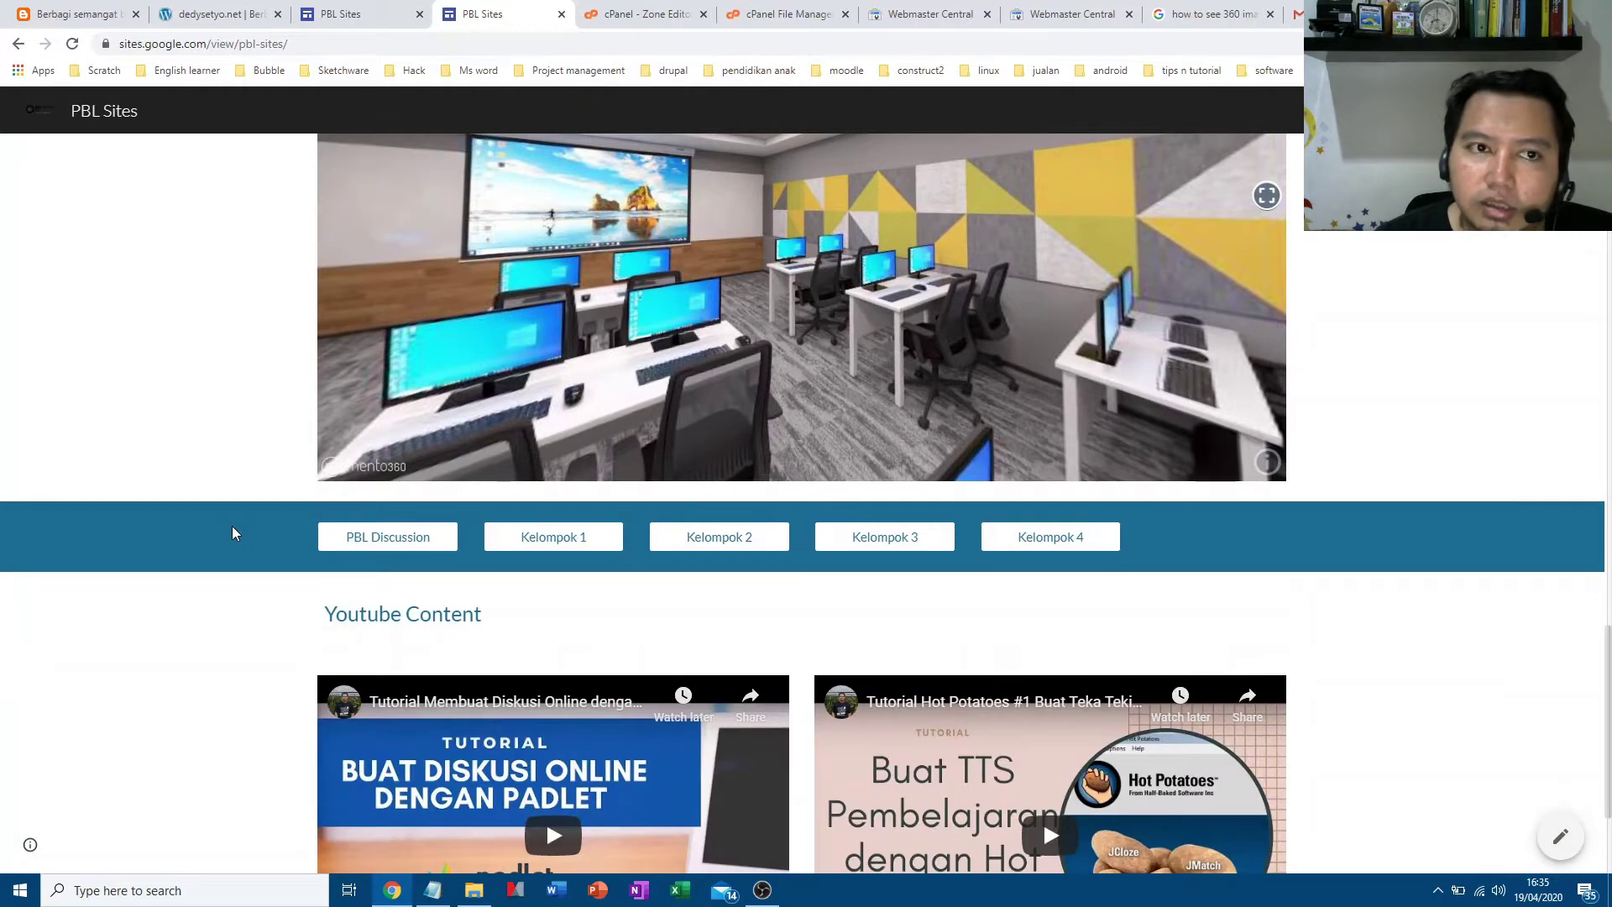
pyautogui.scroll(-2, 232, 529)
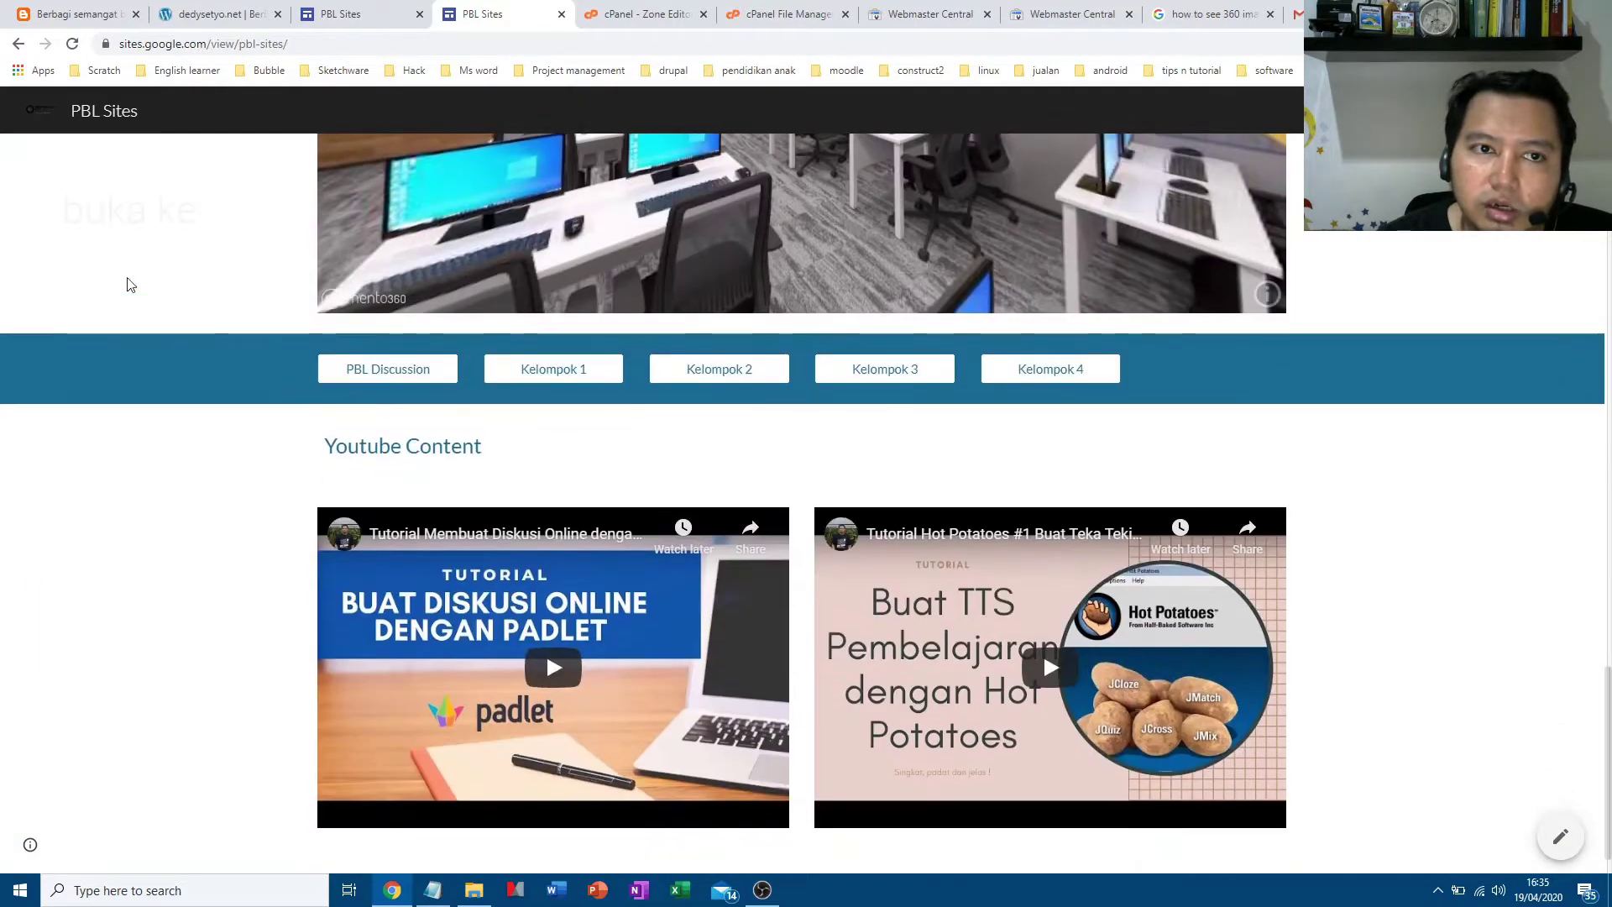
pyautogui.click(299, 43)
pyautogui.click(330, 43)
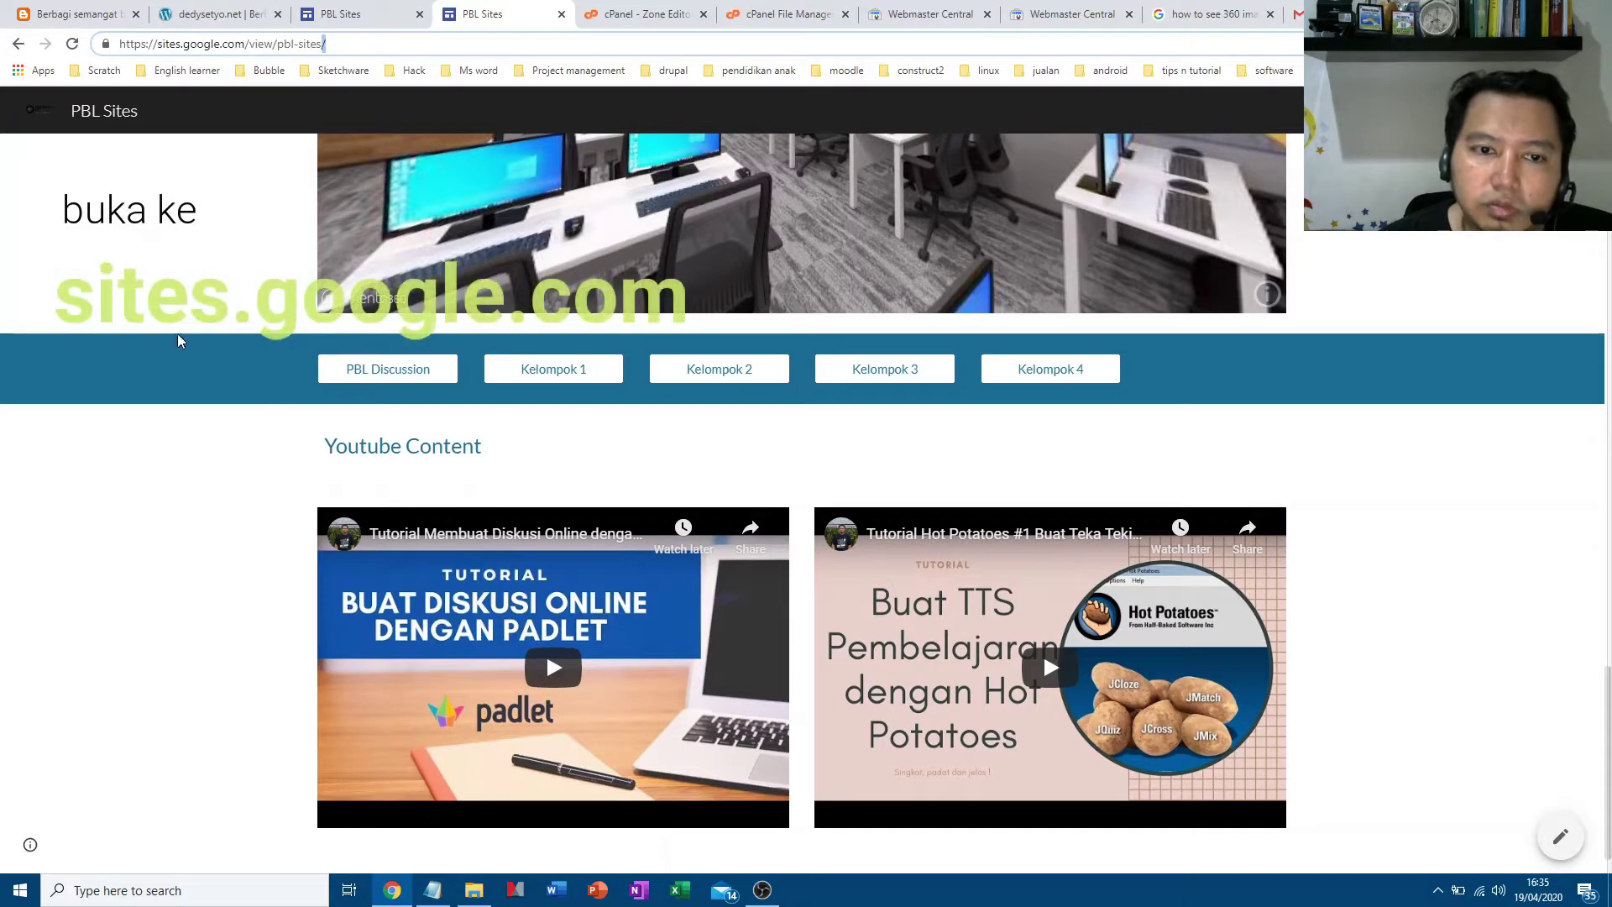
pyautogui.click(173, 582)
# Look over the page's sections again, from the banner down to the 360 Image section and back
pyautogui.scroll(-1, 211, 605)
pyautogui.scroll(7, 211, 605)
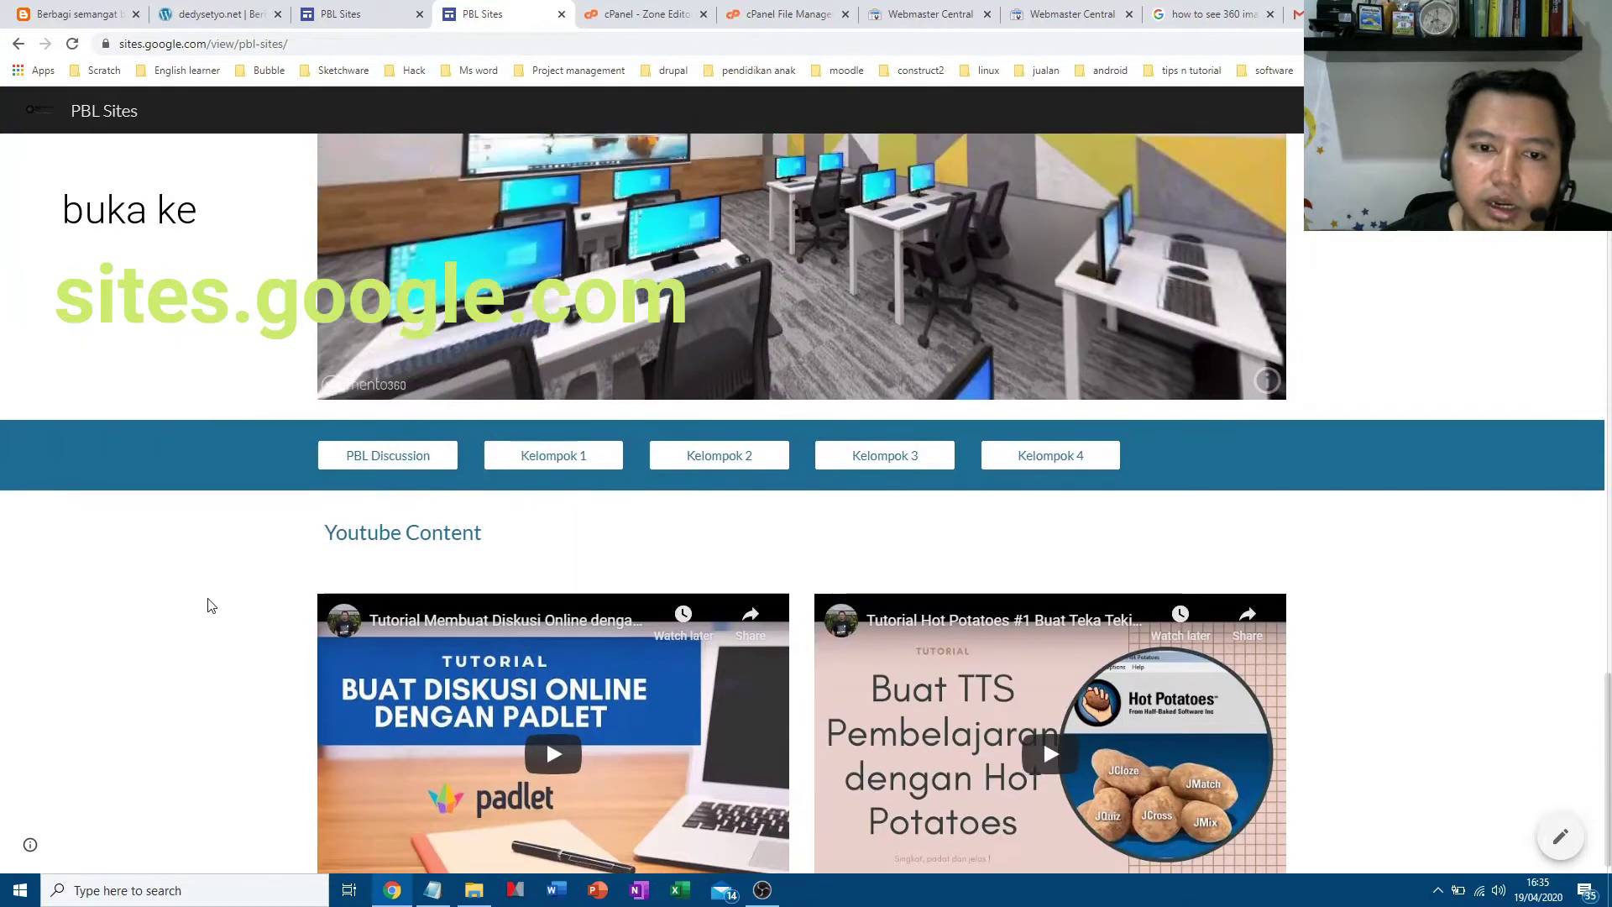
pyautogui.scroll(9, 211, 605)
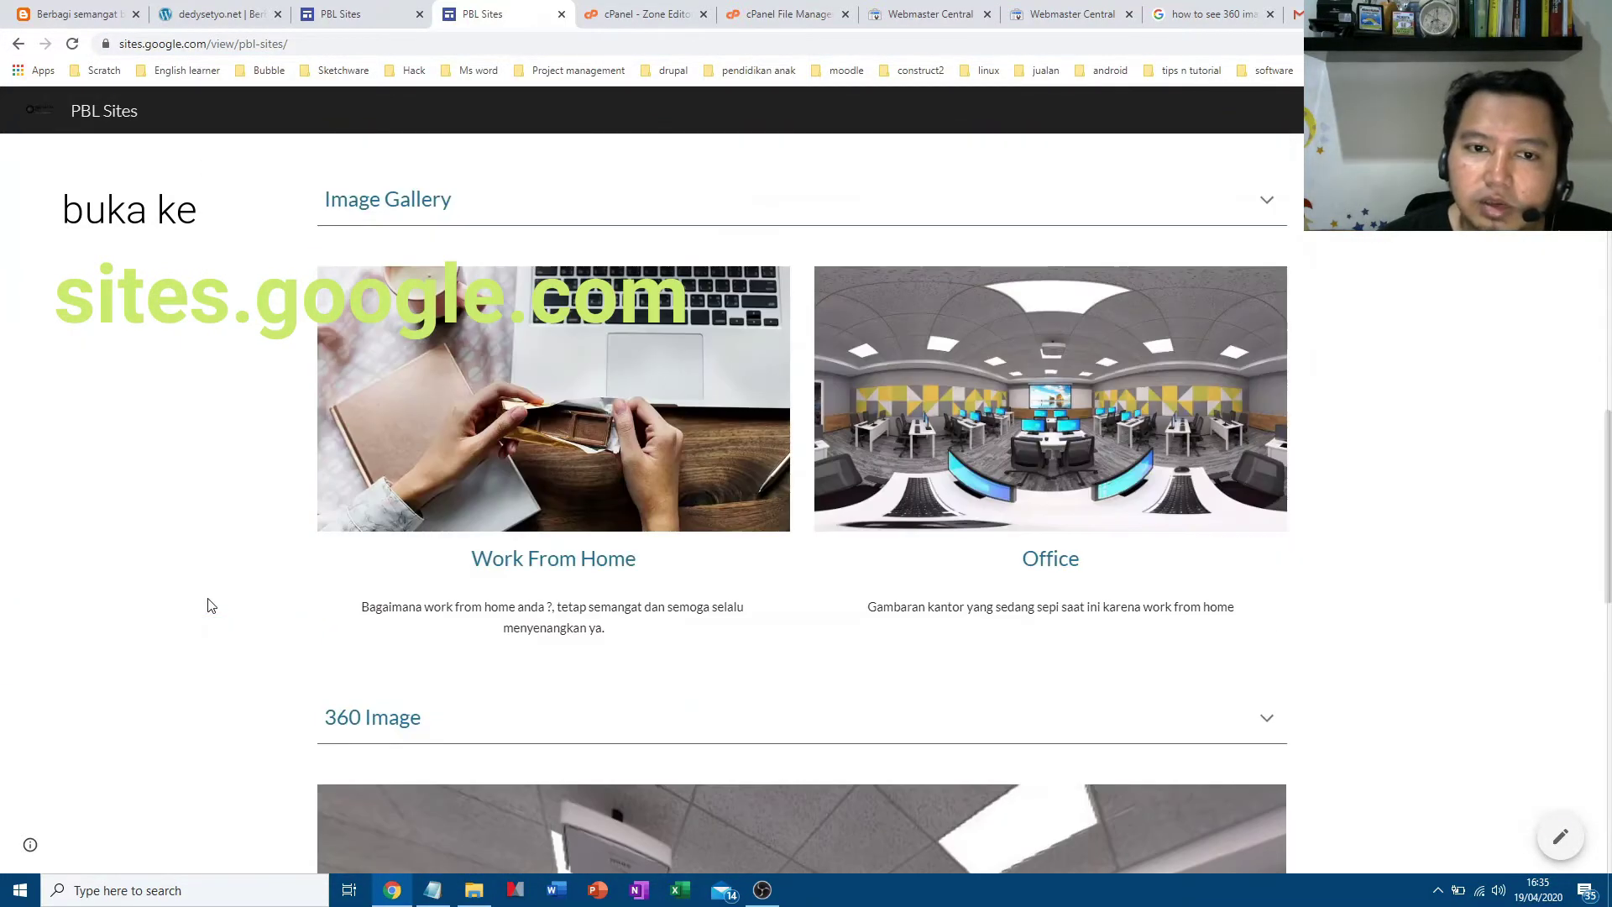
pyautogui.scroll(5, 211, 605)
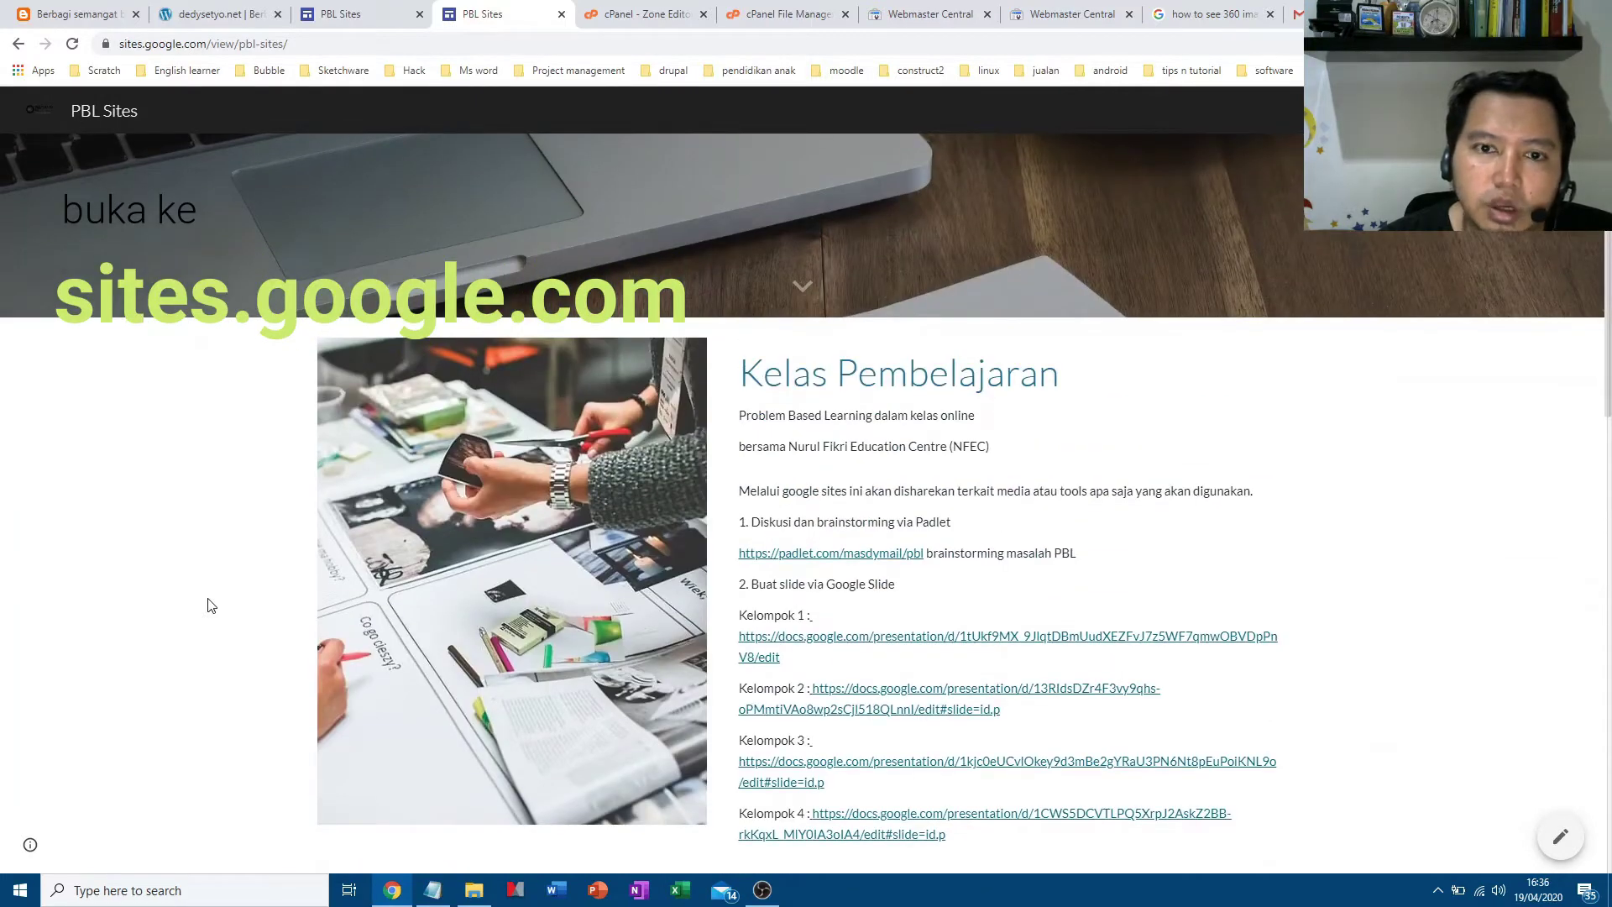
pyautogui.scroll(4, 210, 605)
pyautogui.scroll(3, 211, 605)
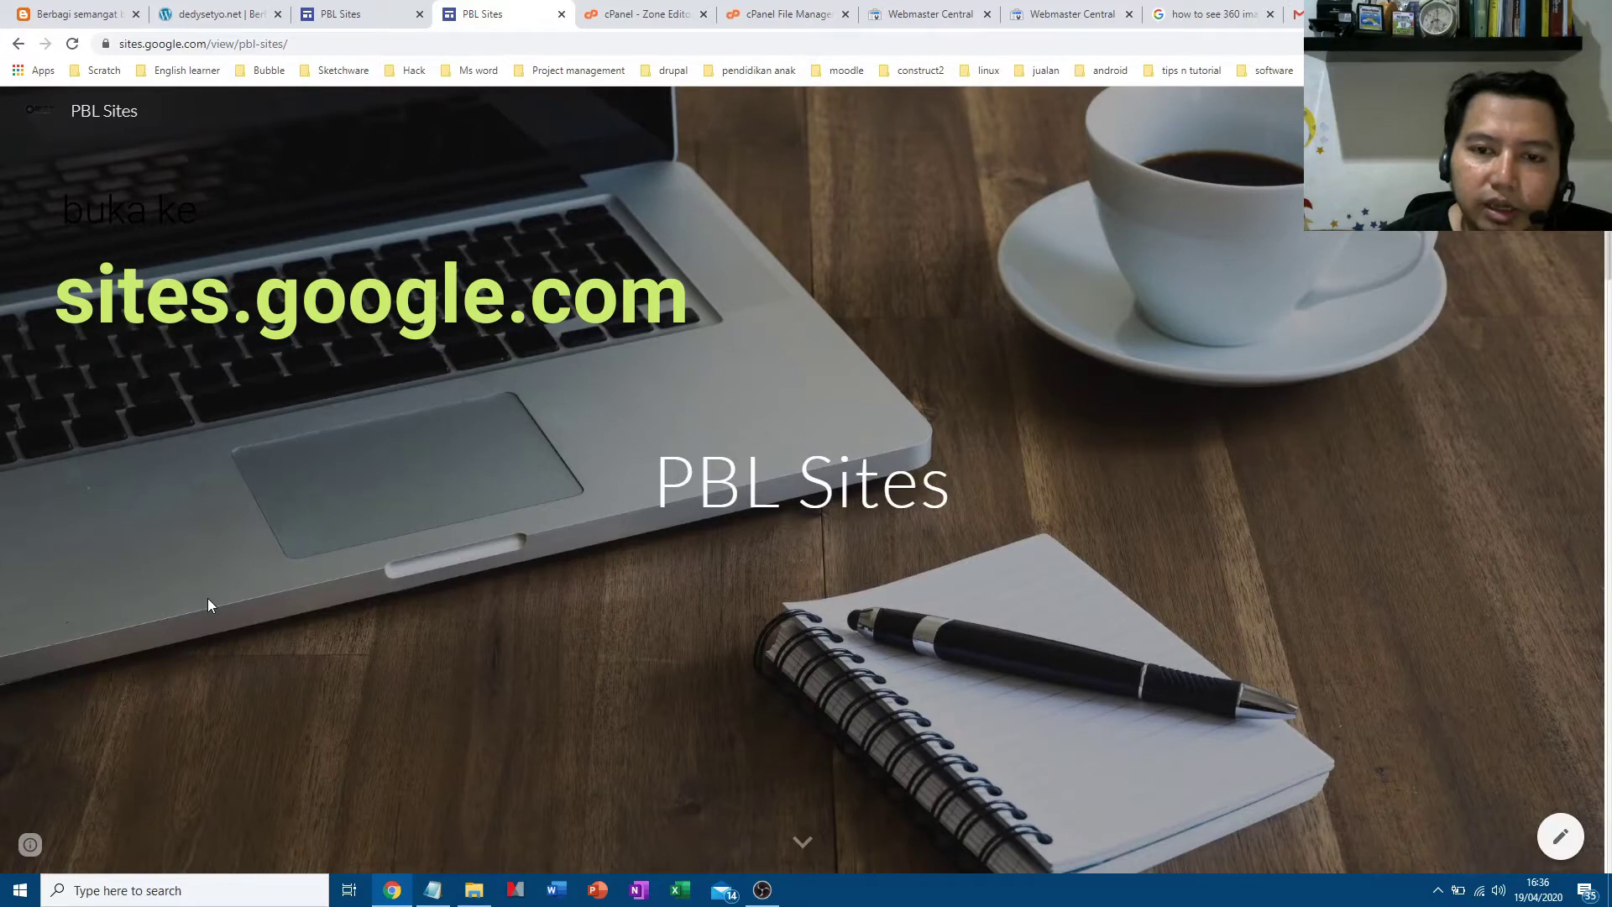
pyautogui.scroll(-5, 330, 613)
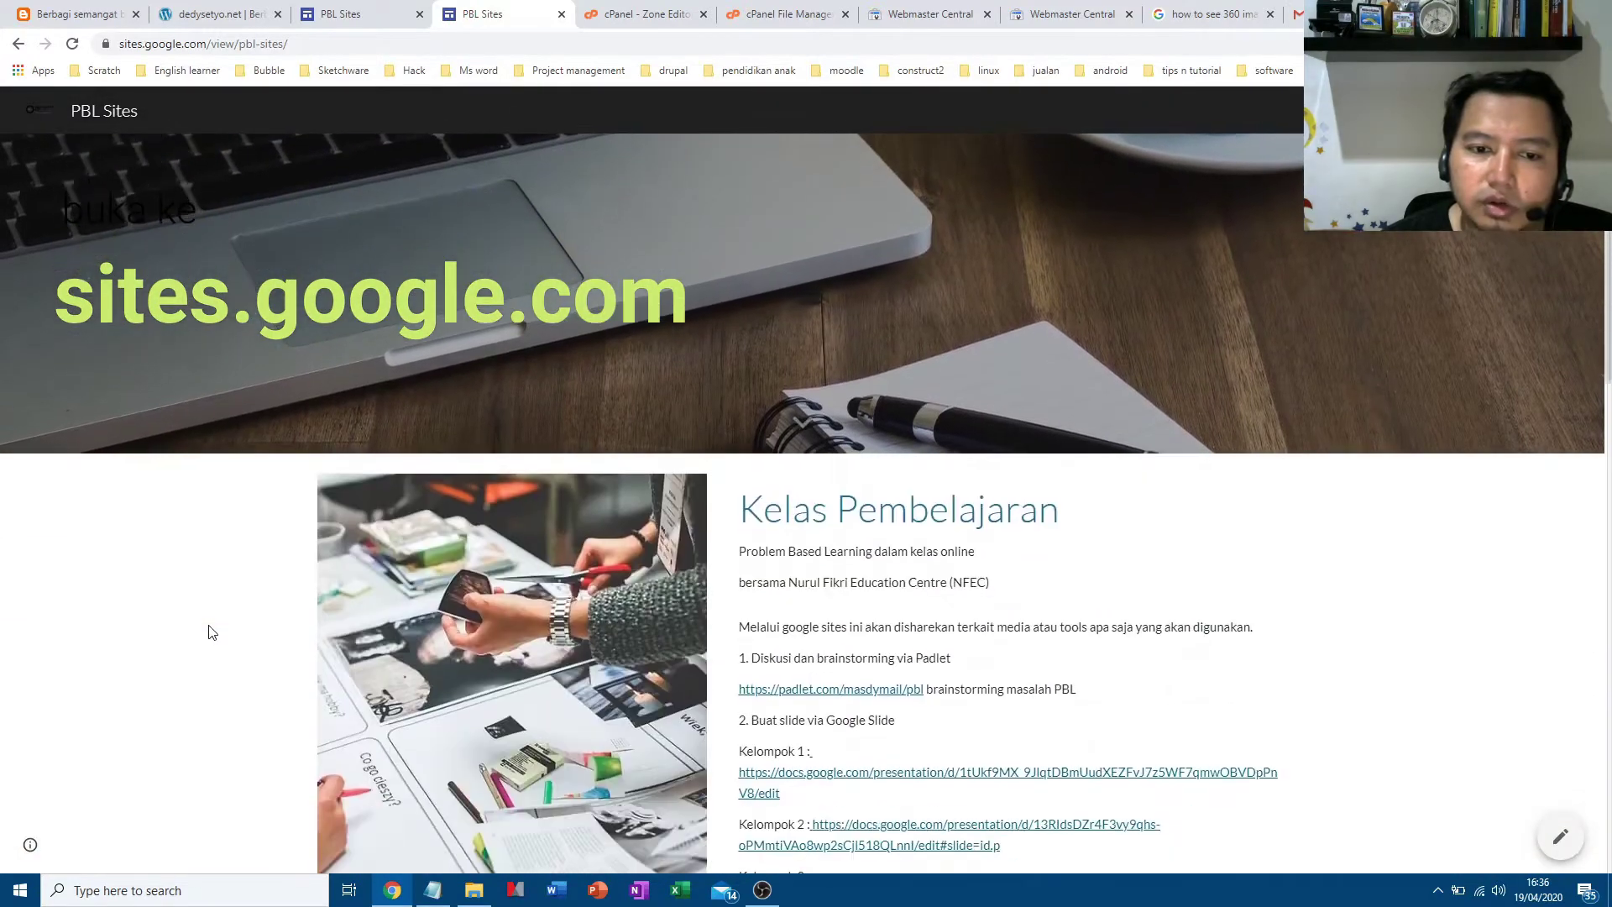
pyautogui.scroll(-9, 211, 632)
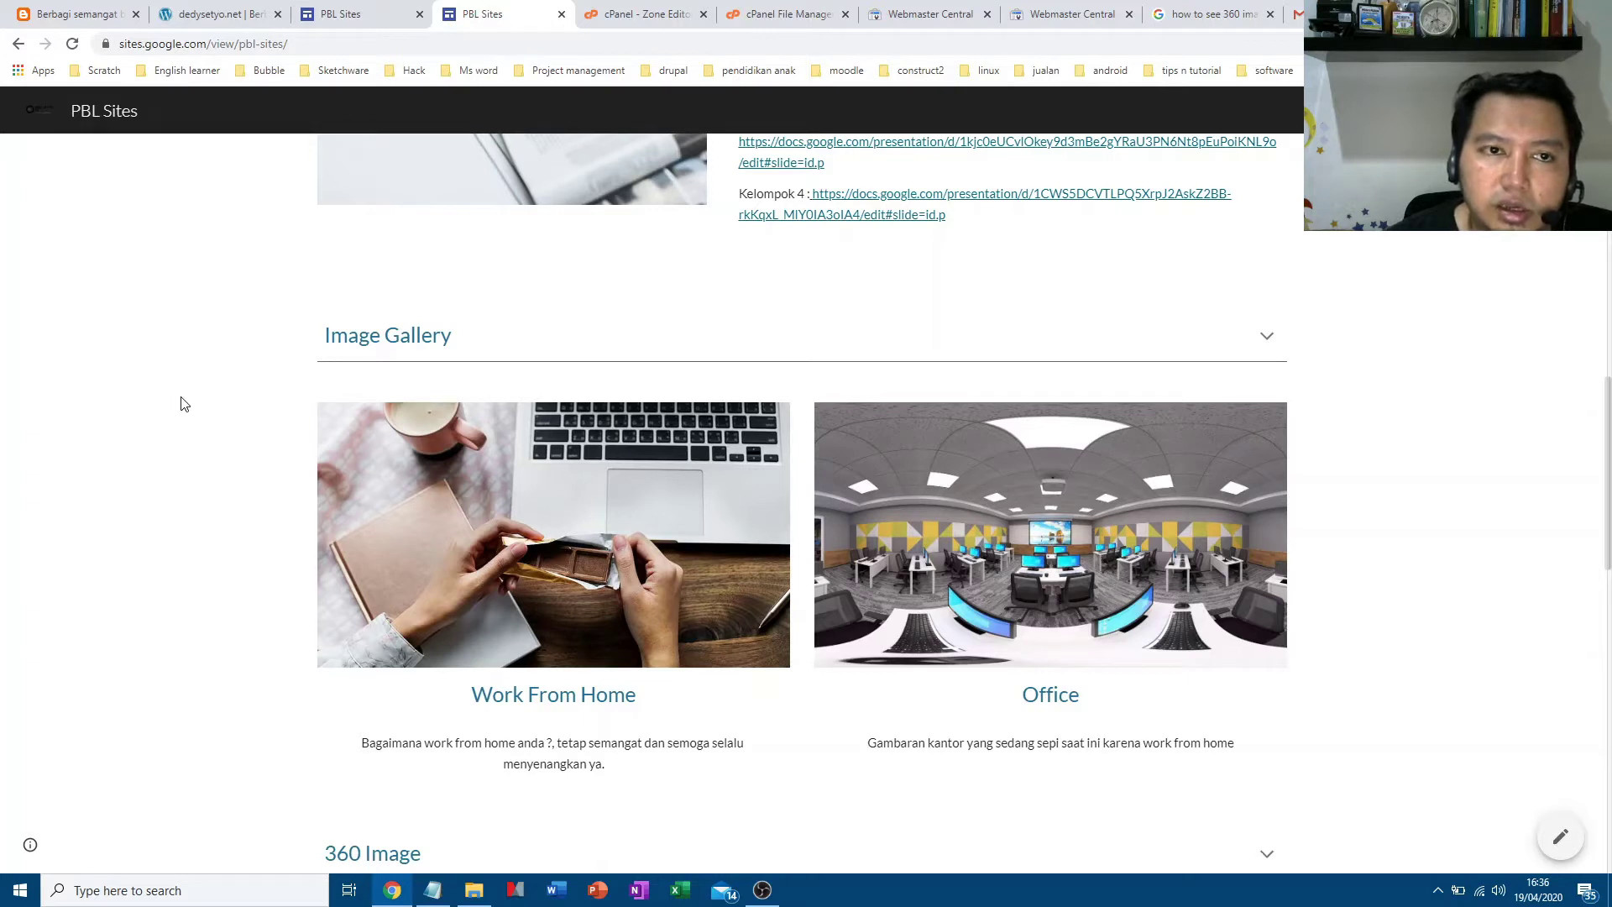
pyautogui.scroll(-1, 210, 402)
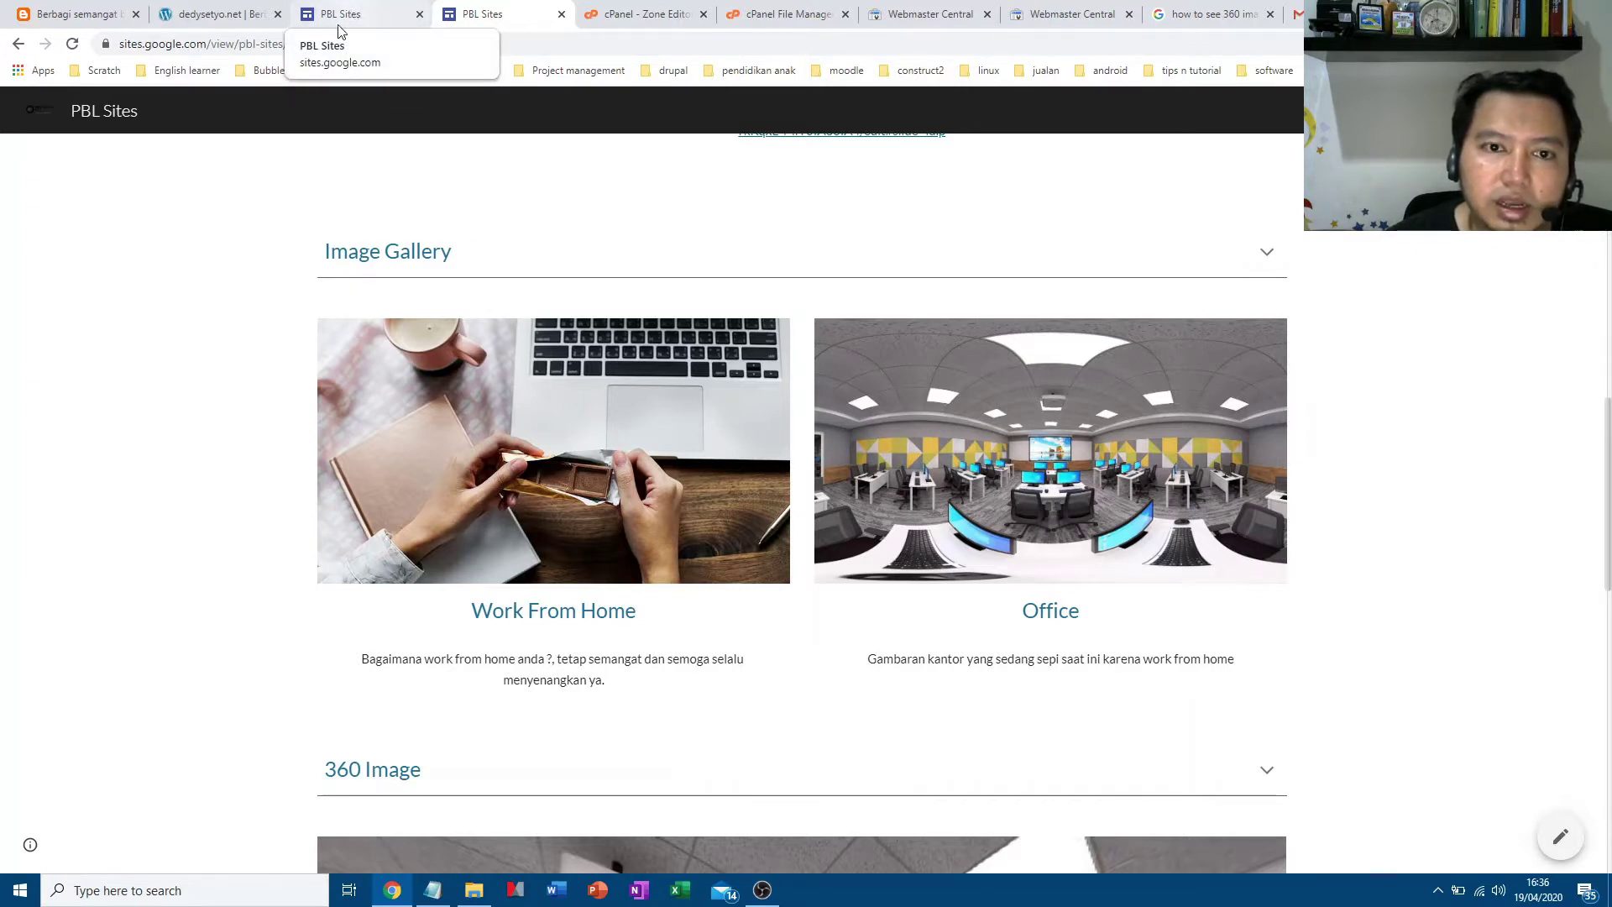
pyautogui.scroll(-2, 206, 306)
pyautogui.scroll(-2, 209, 306)
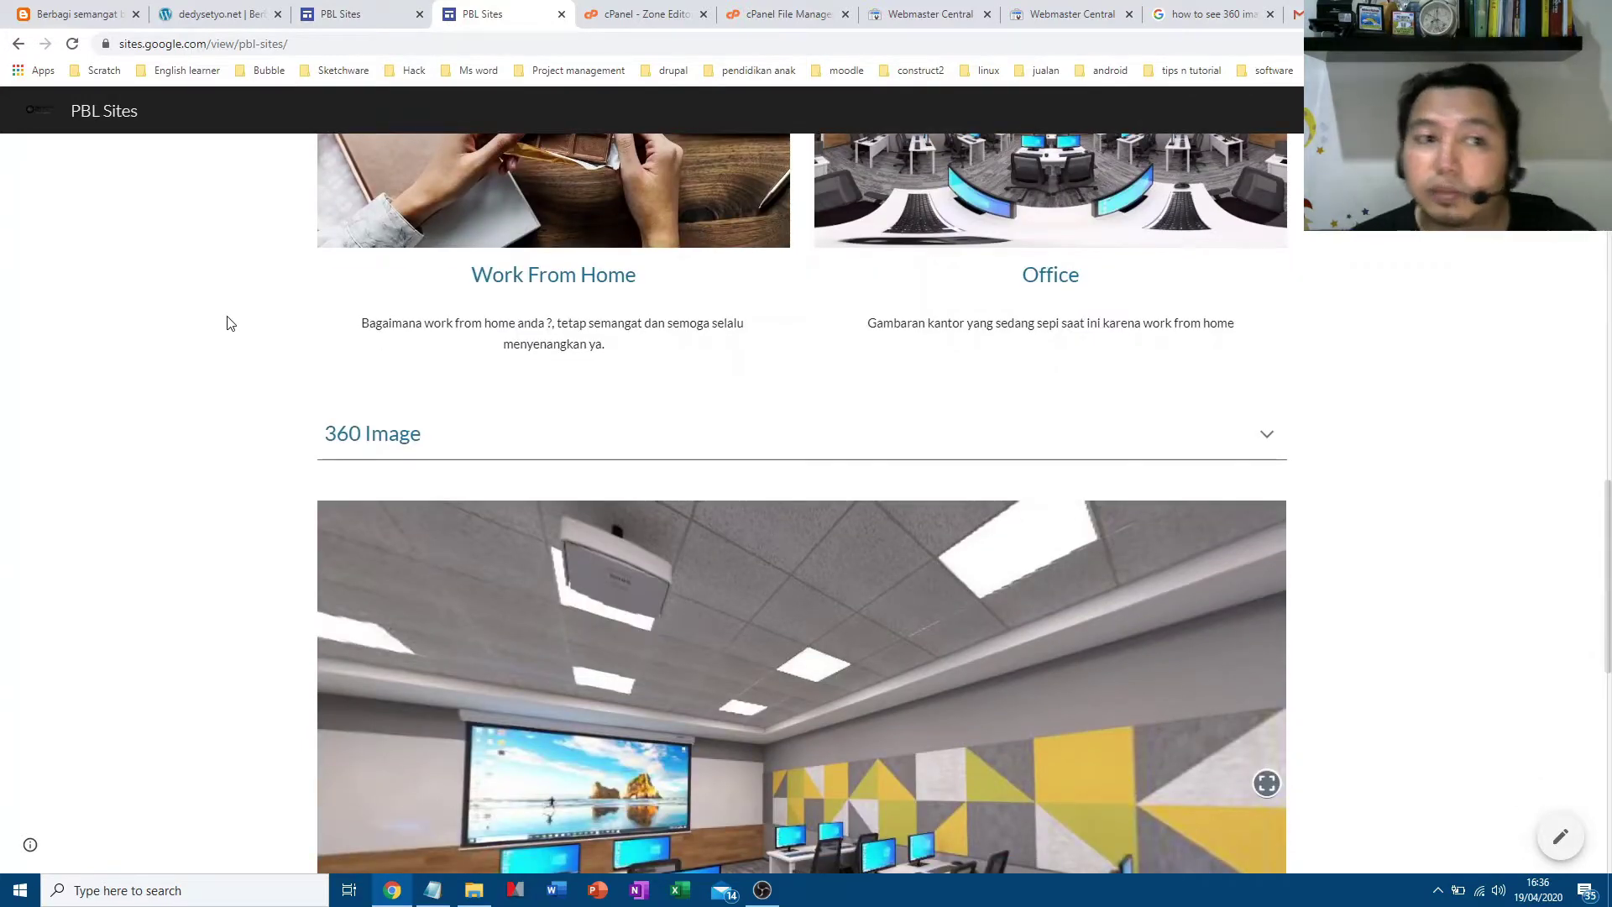
pyautogui.scroll(4, 227, 321)
pyautogui.scroll(7, 215, 342)
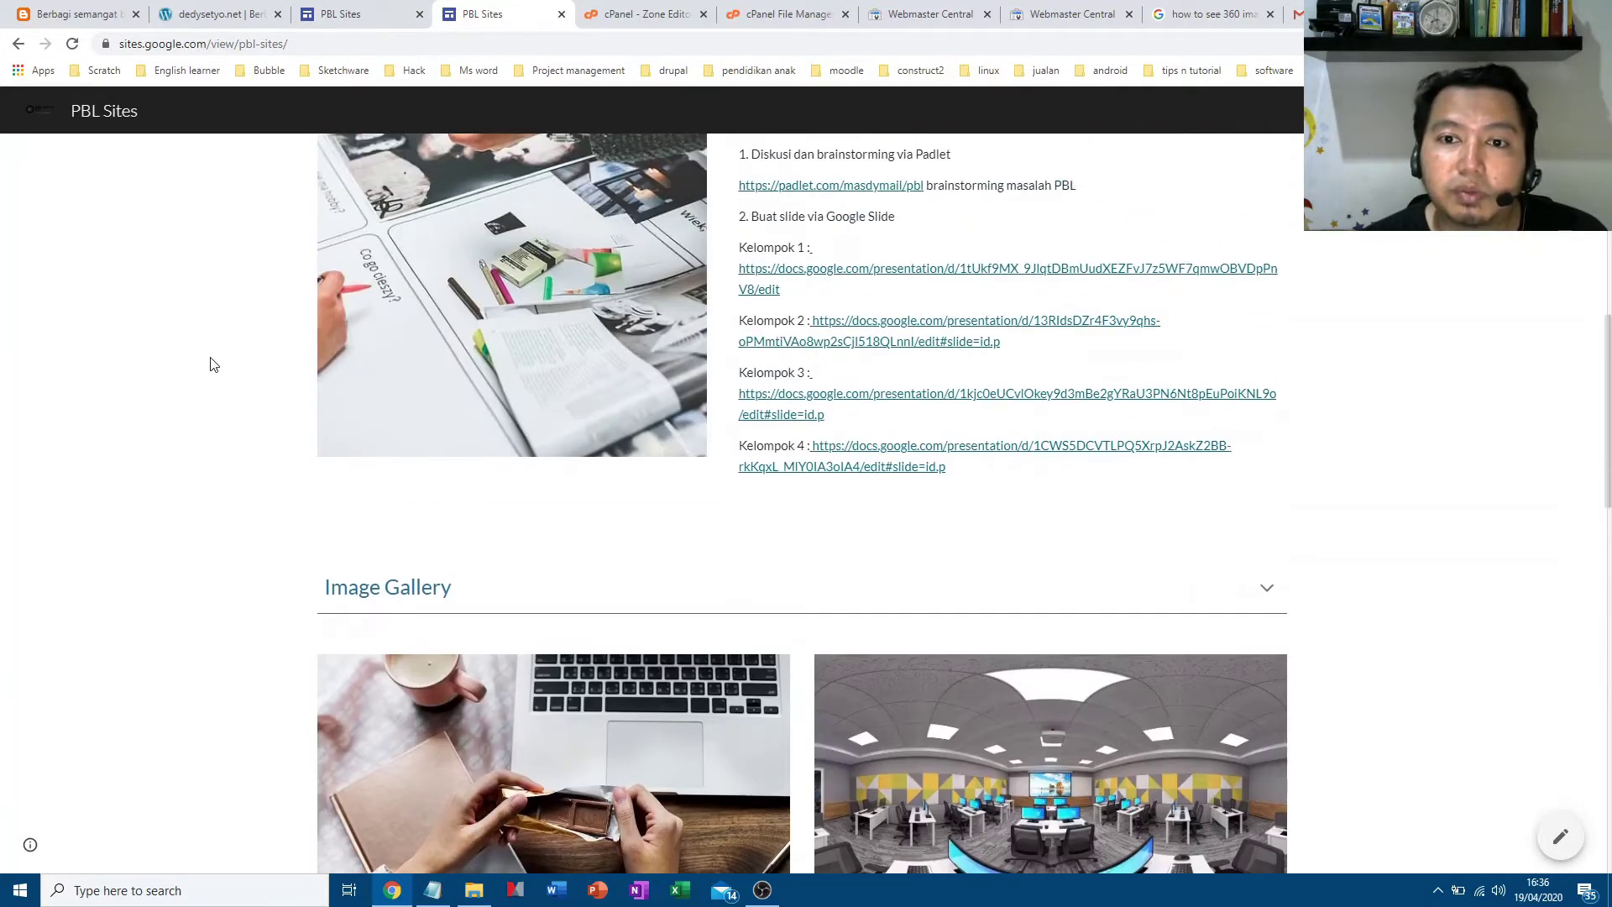
pyautogui.scroll(4, 212, 372)
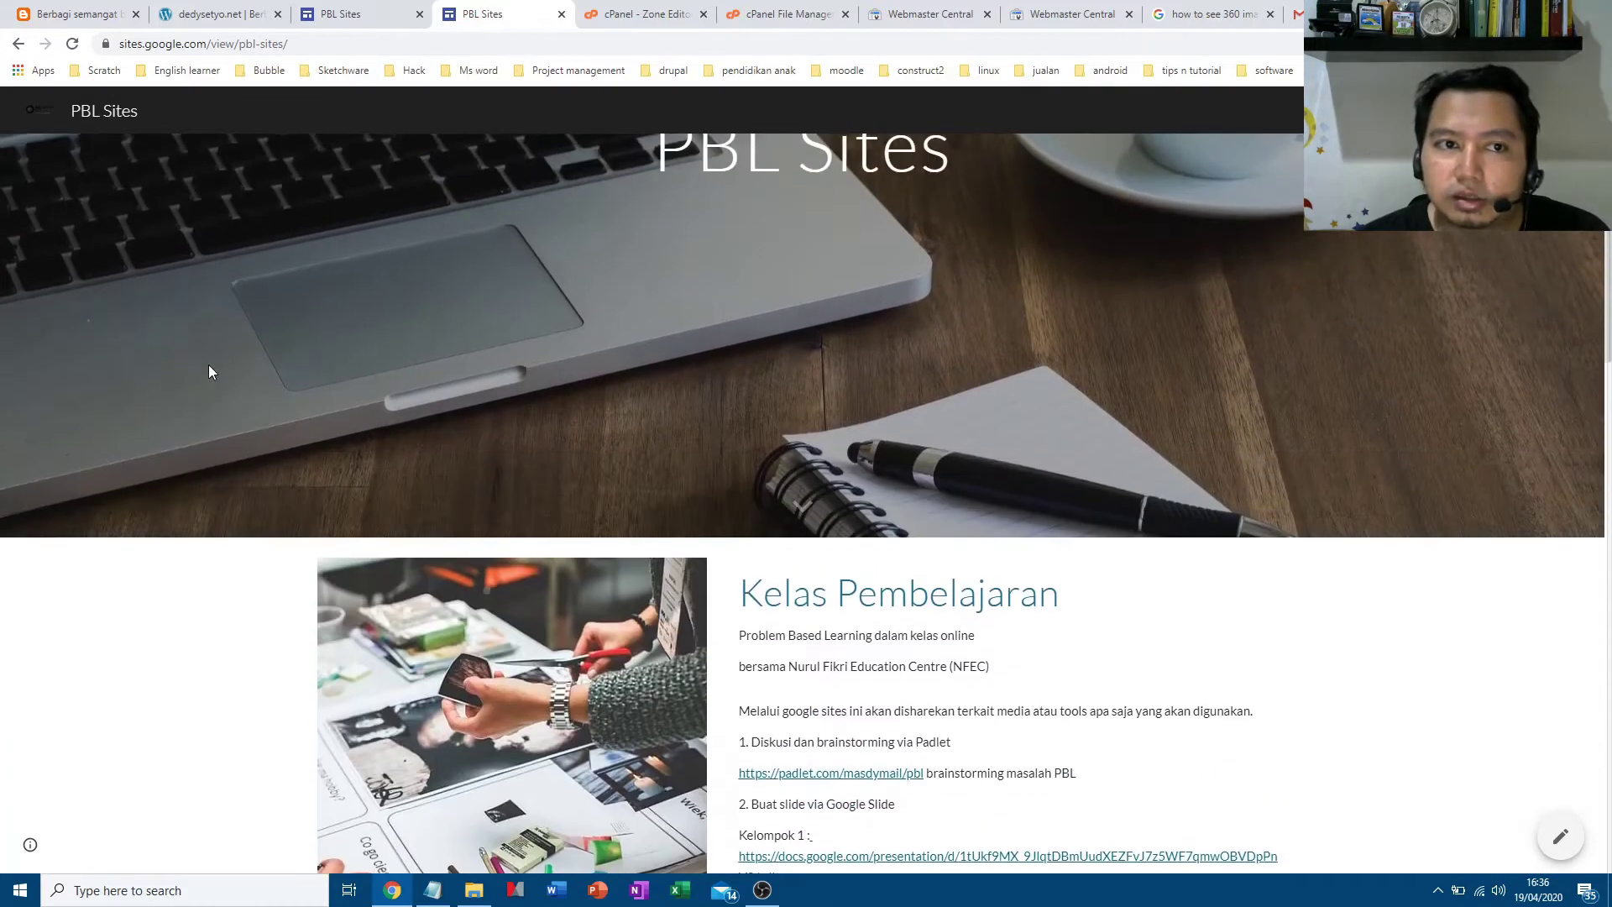
pyautogui.scroll(2, 471, 358)
pyautogui.scroll(1, 473, 361)
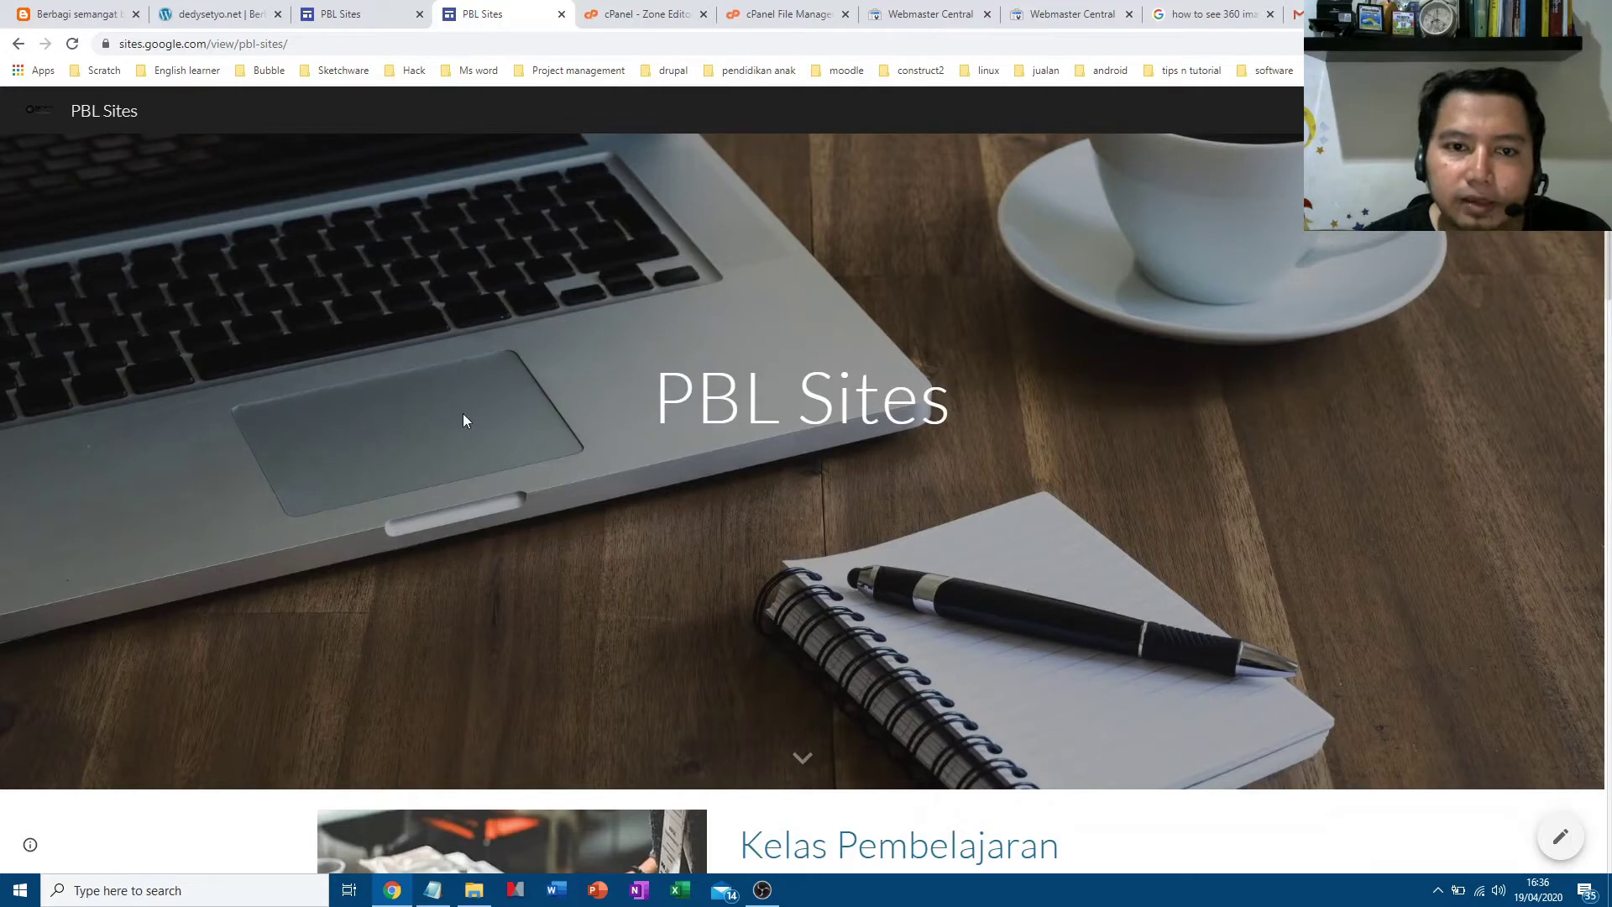
# Examine the Kelas Pembelajaran section with its Padlet discussion link and the Google Slides links for each Kelompok
pyautogui.scroll(-3, 451, 420)
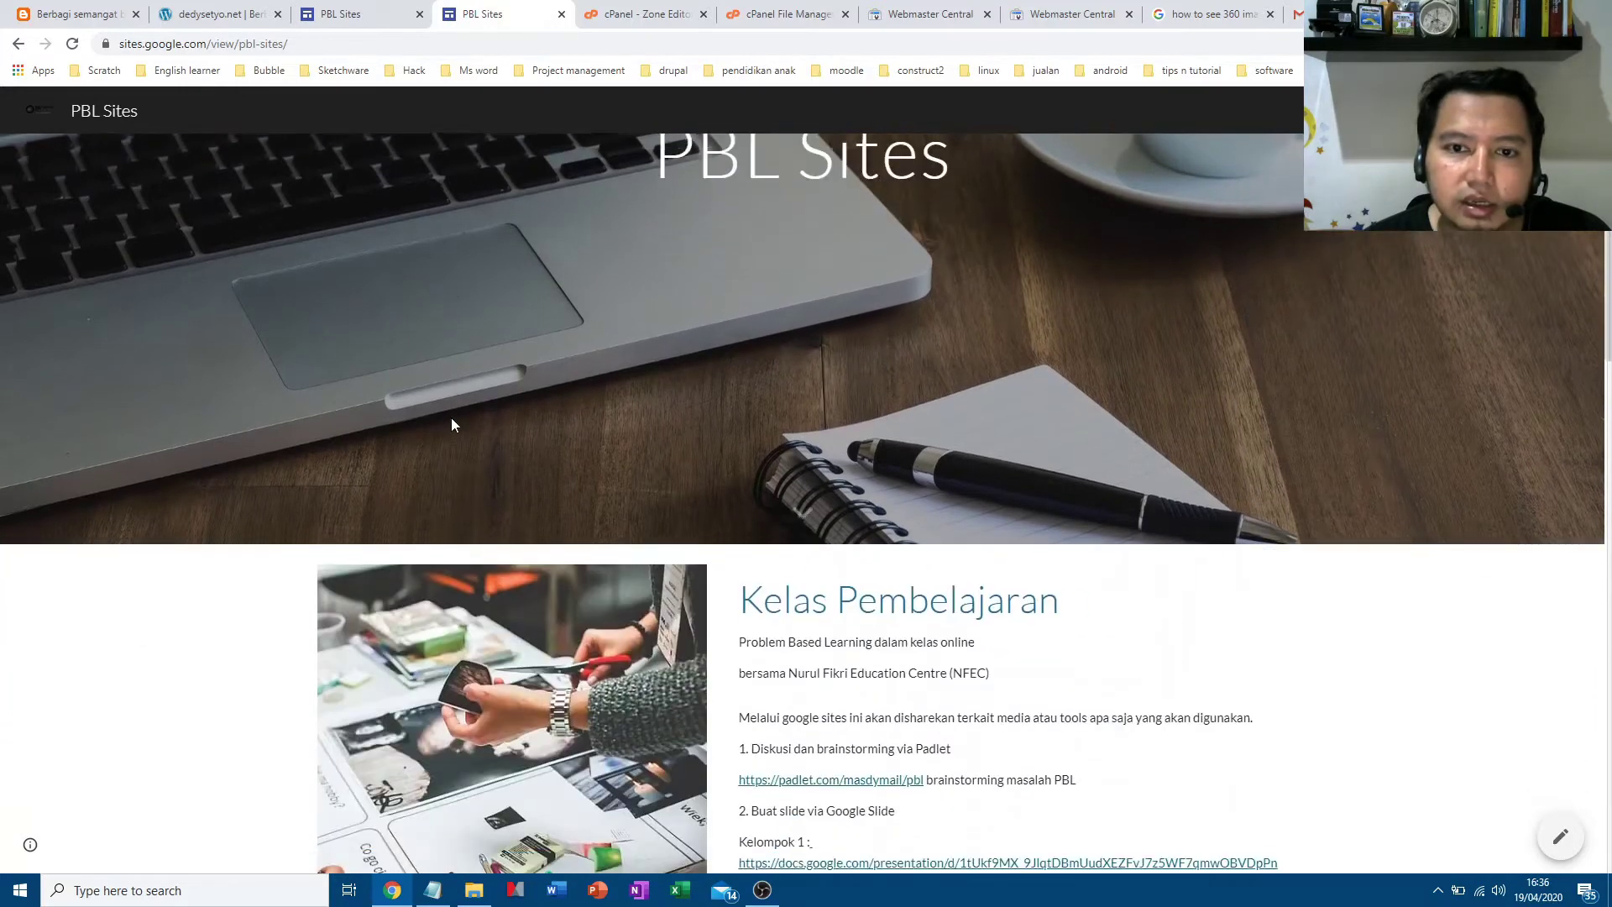
pyautogui.scroll(3, 451, 420)
pyautogui.scroll(-4, 451, 420)
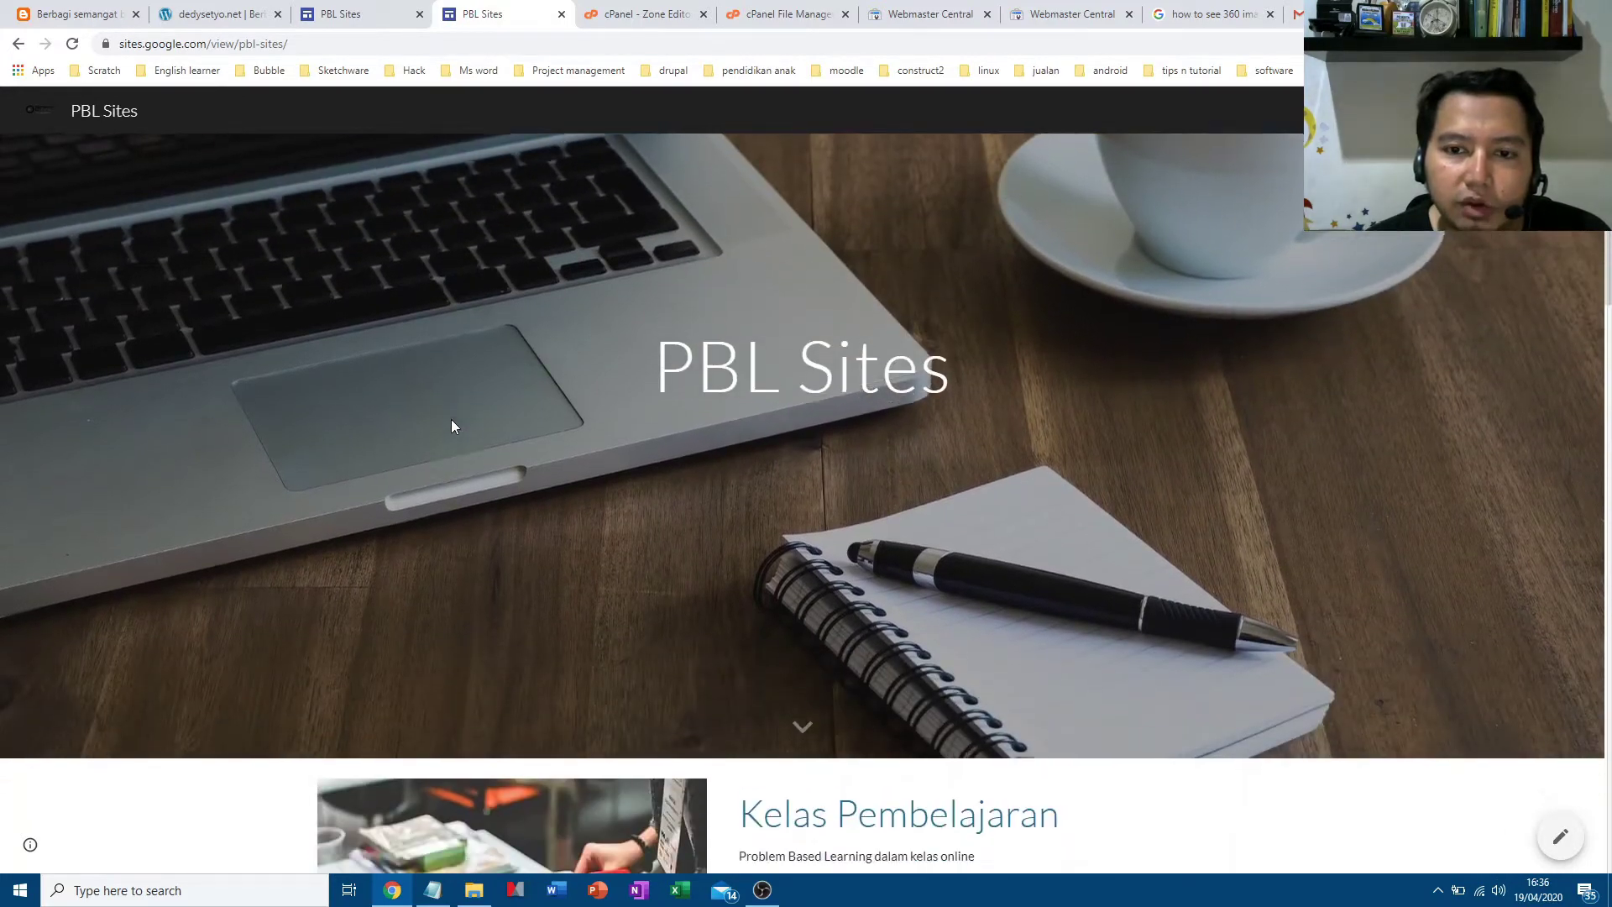
pyautogui.scroll(-2, 453, 420)
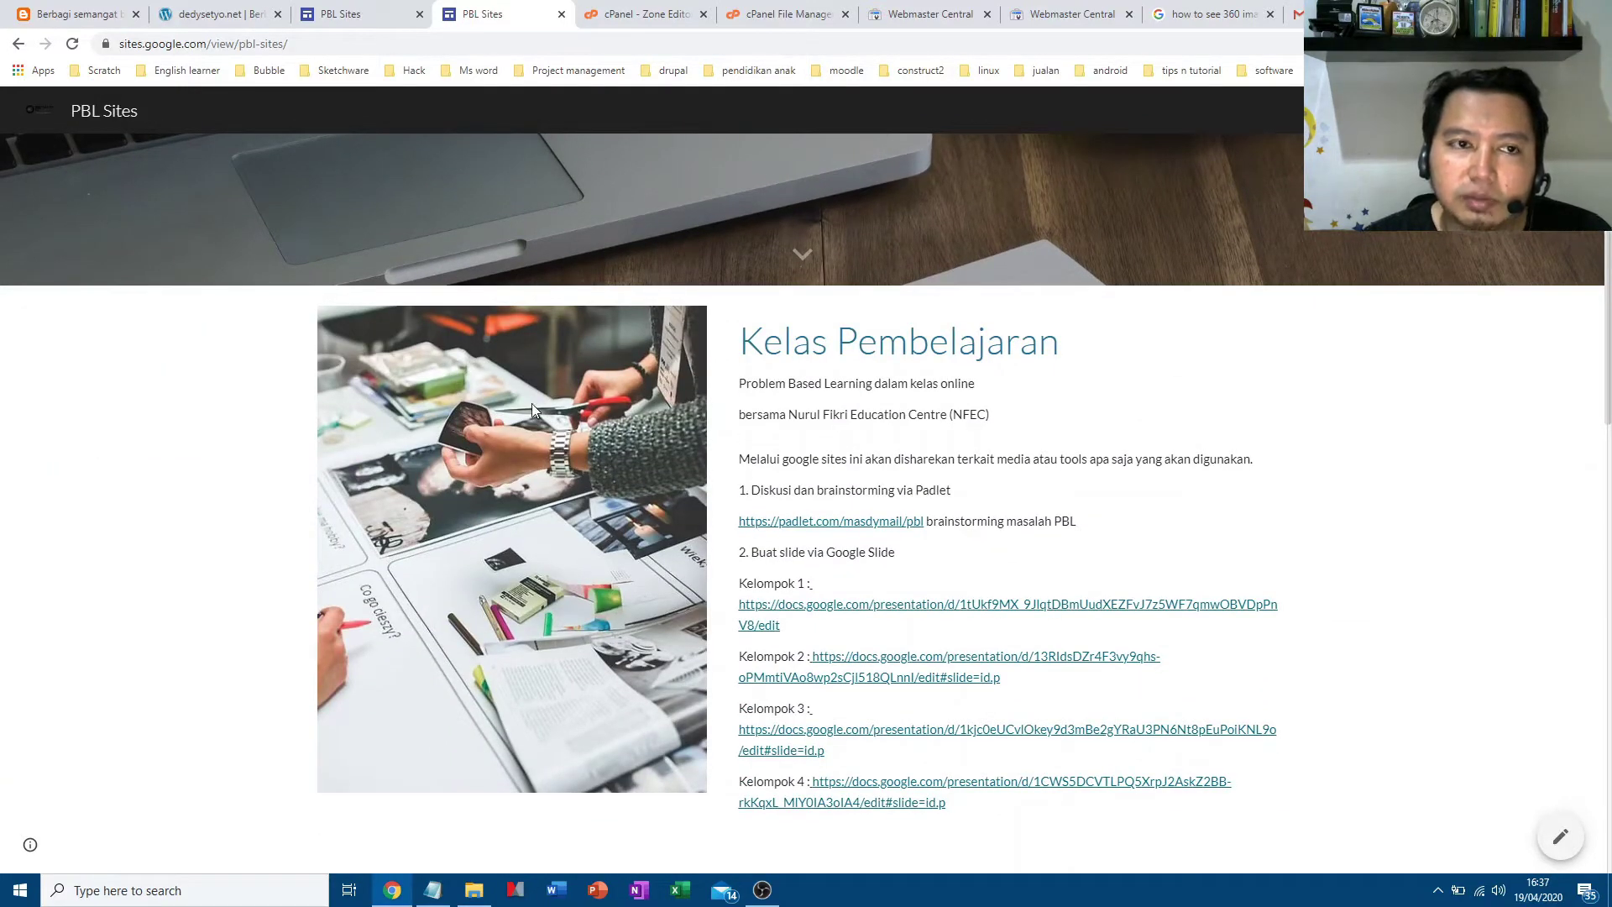
pyautogui.scroll(-1, 532, 403)
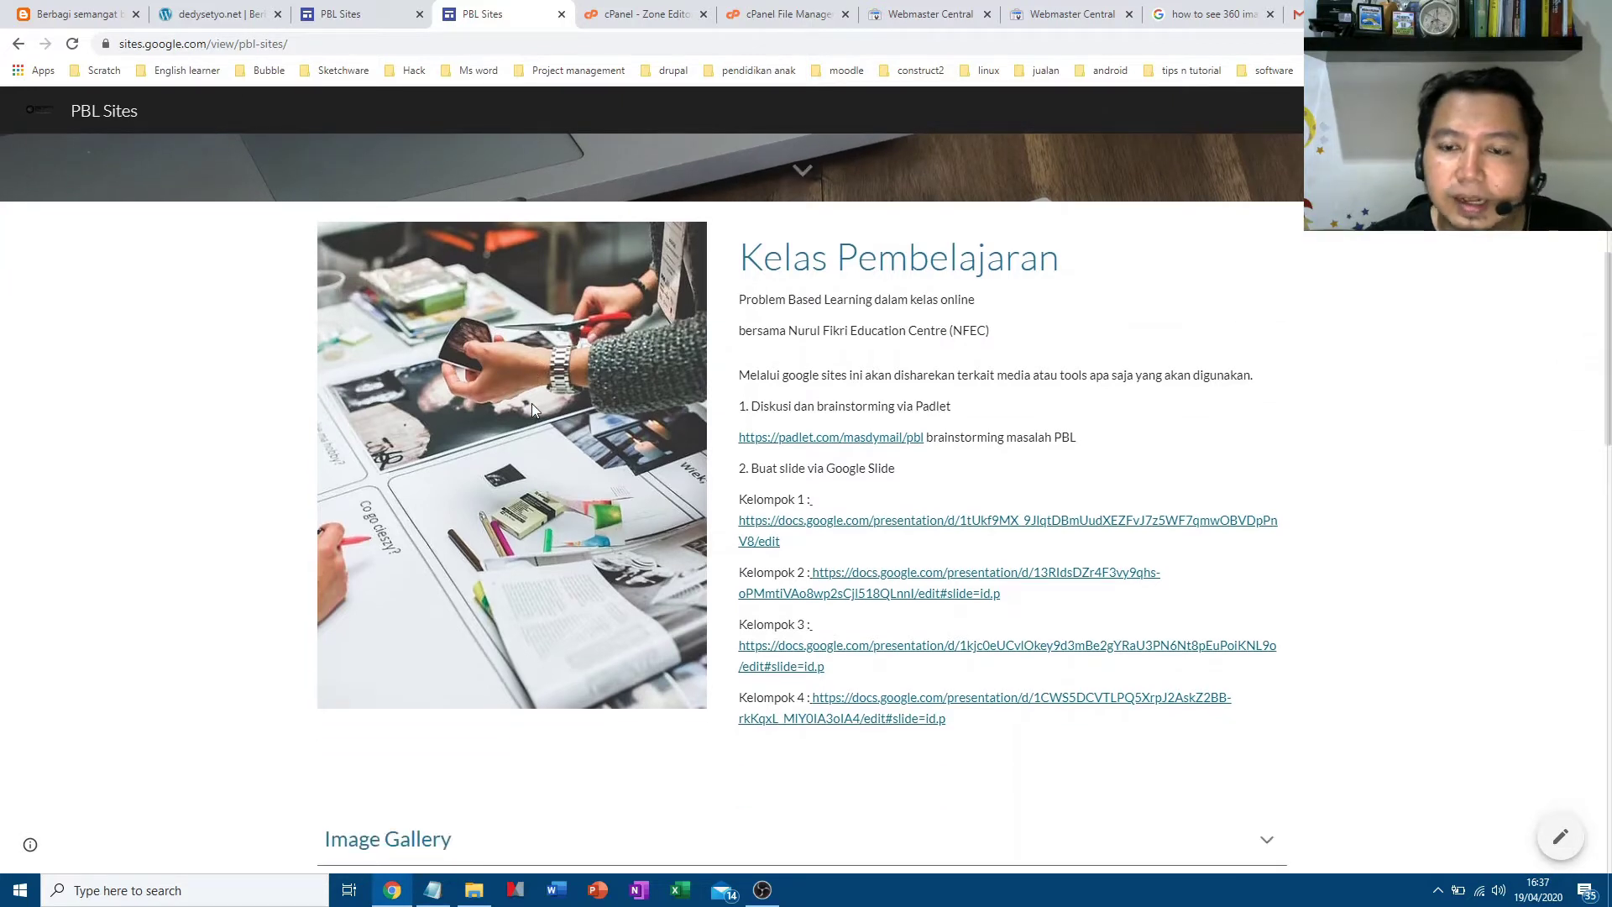
pyautogui.scroll(-2, 531, 403)
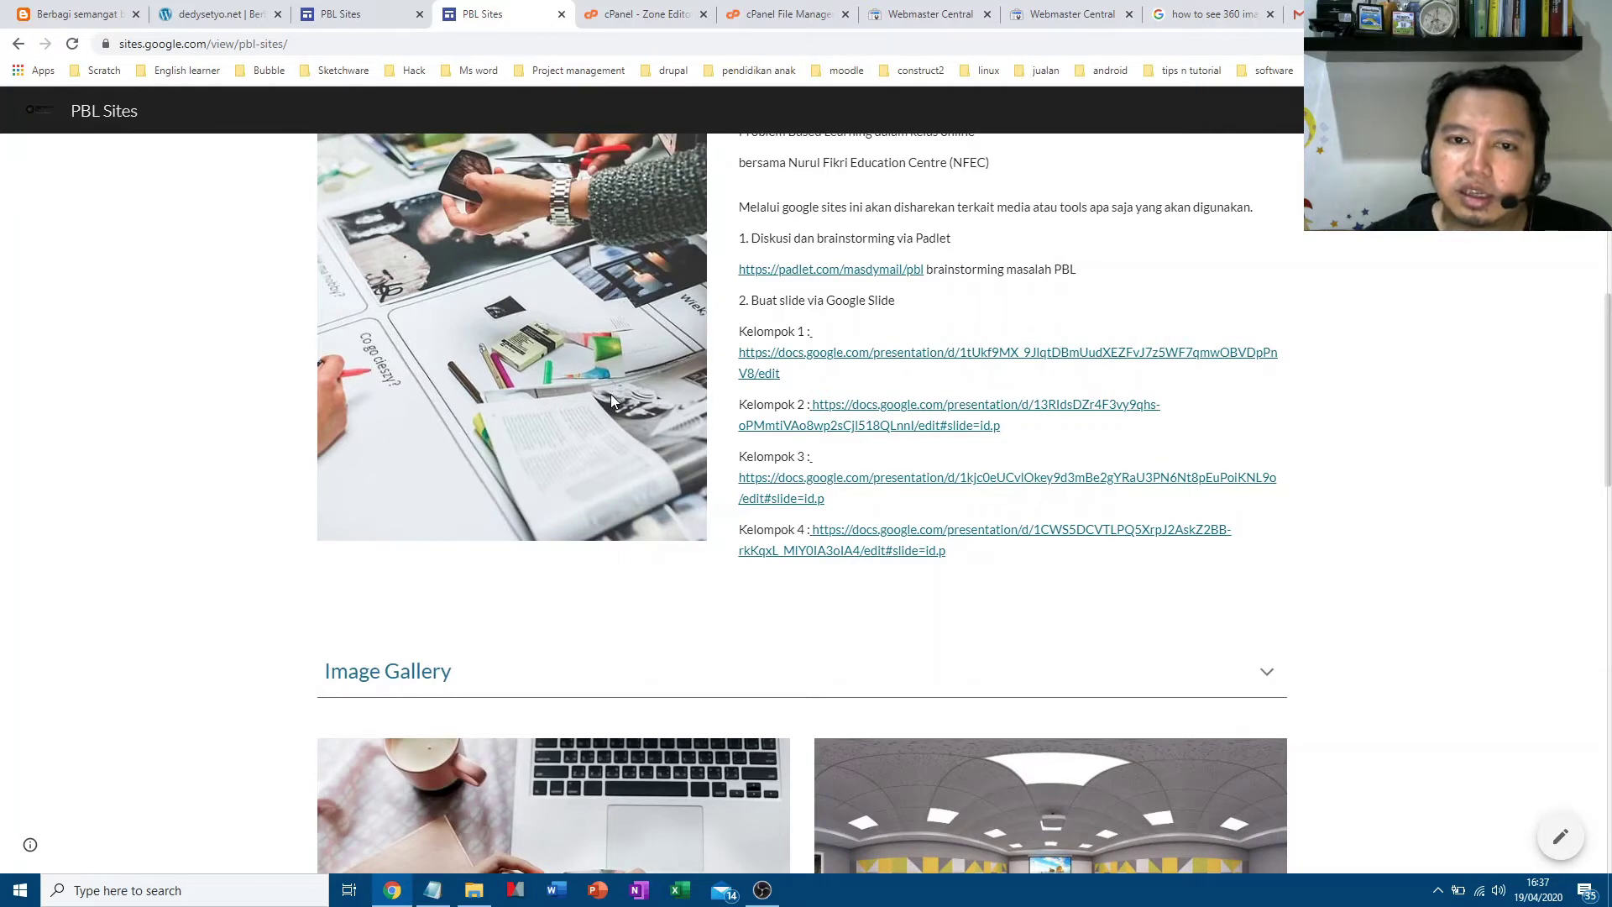
# Look over the Kelas Pembelajaran links and the Image Gallery, and check the Kelompok pages in the site's navigation
pyautogui.scroll(-3, 582, 406)
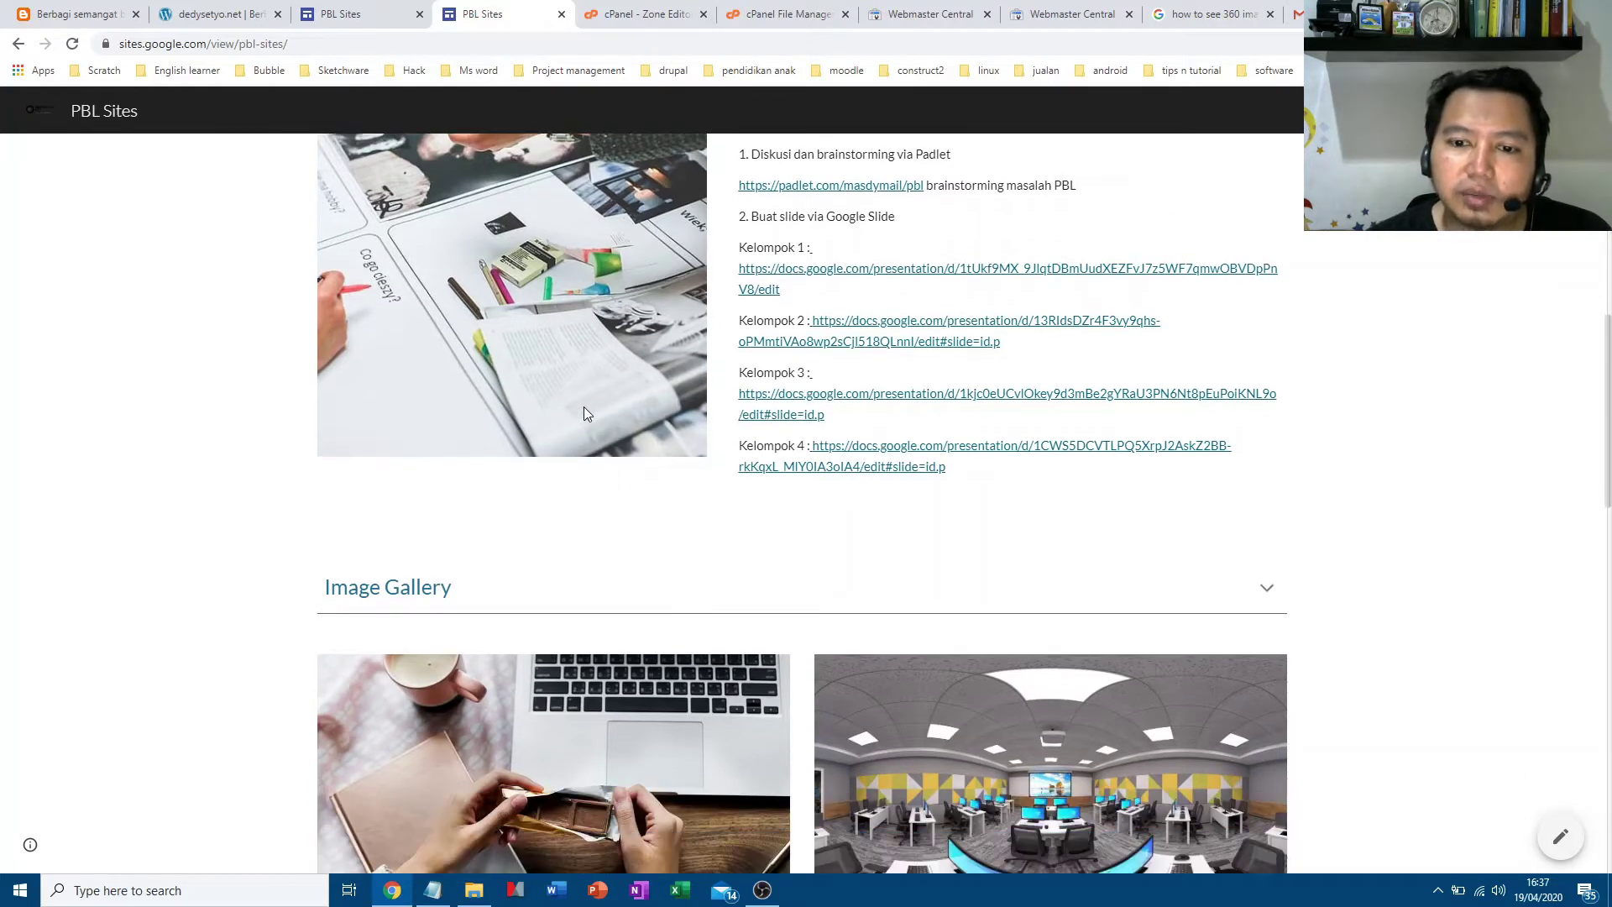
pyautogui.scroll(-2, 584, 613)
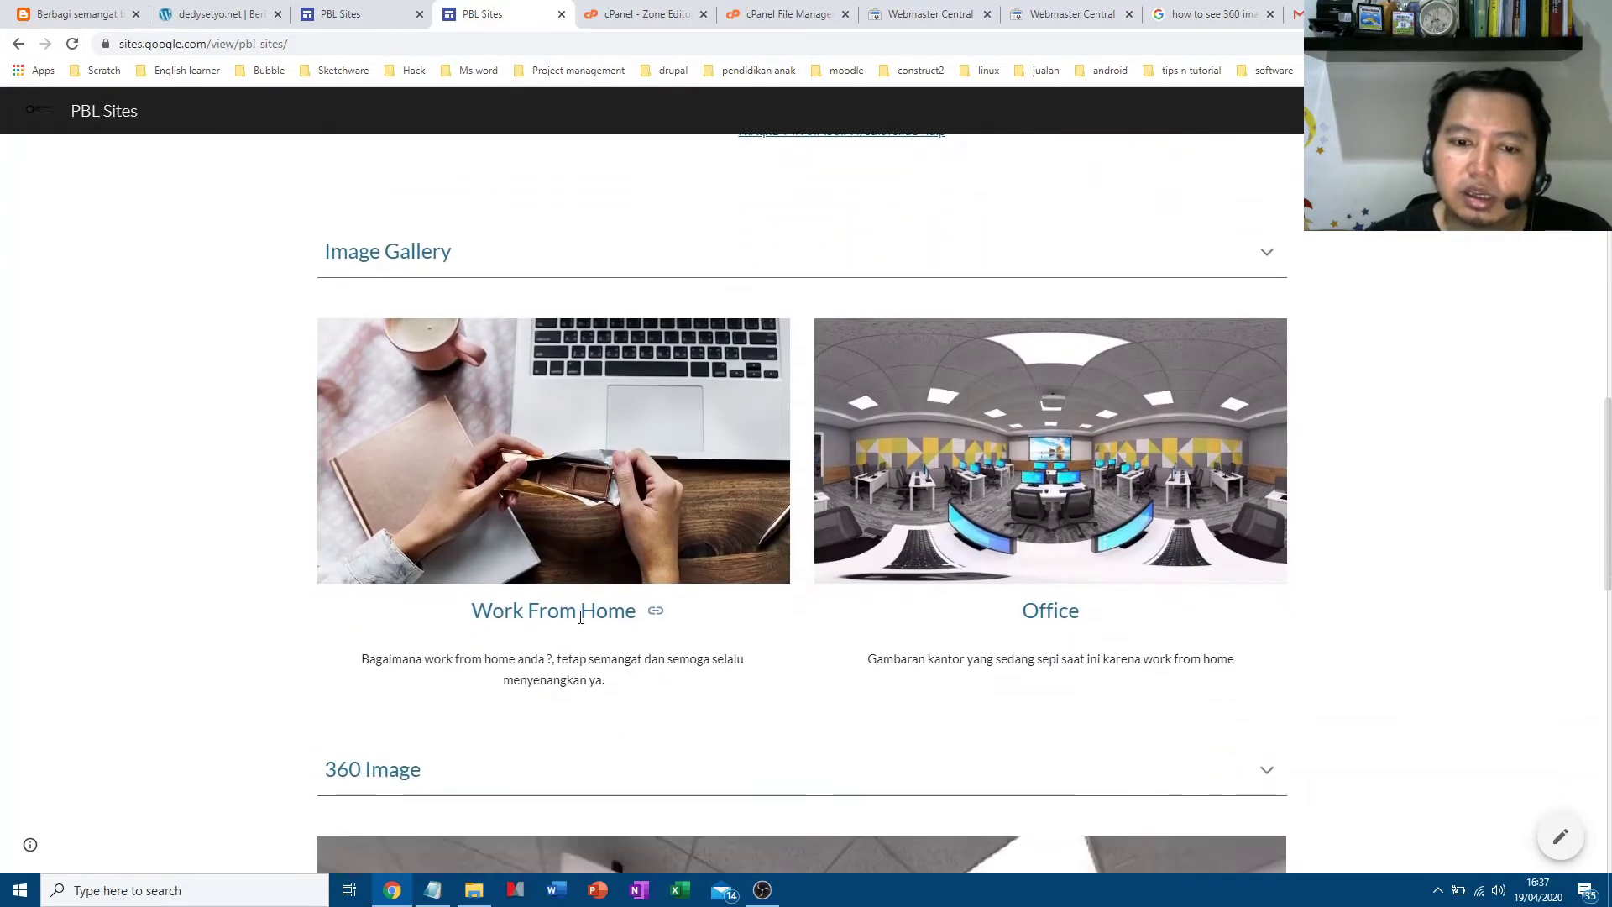
pyautogui.scroll(10, 625, 491)
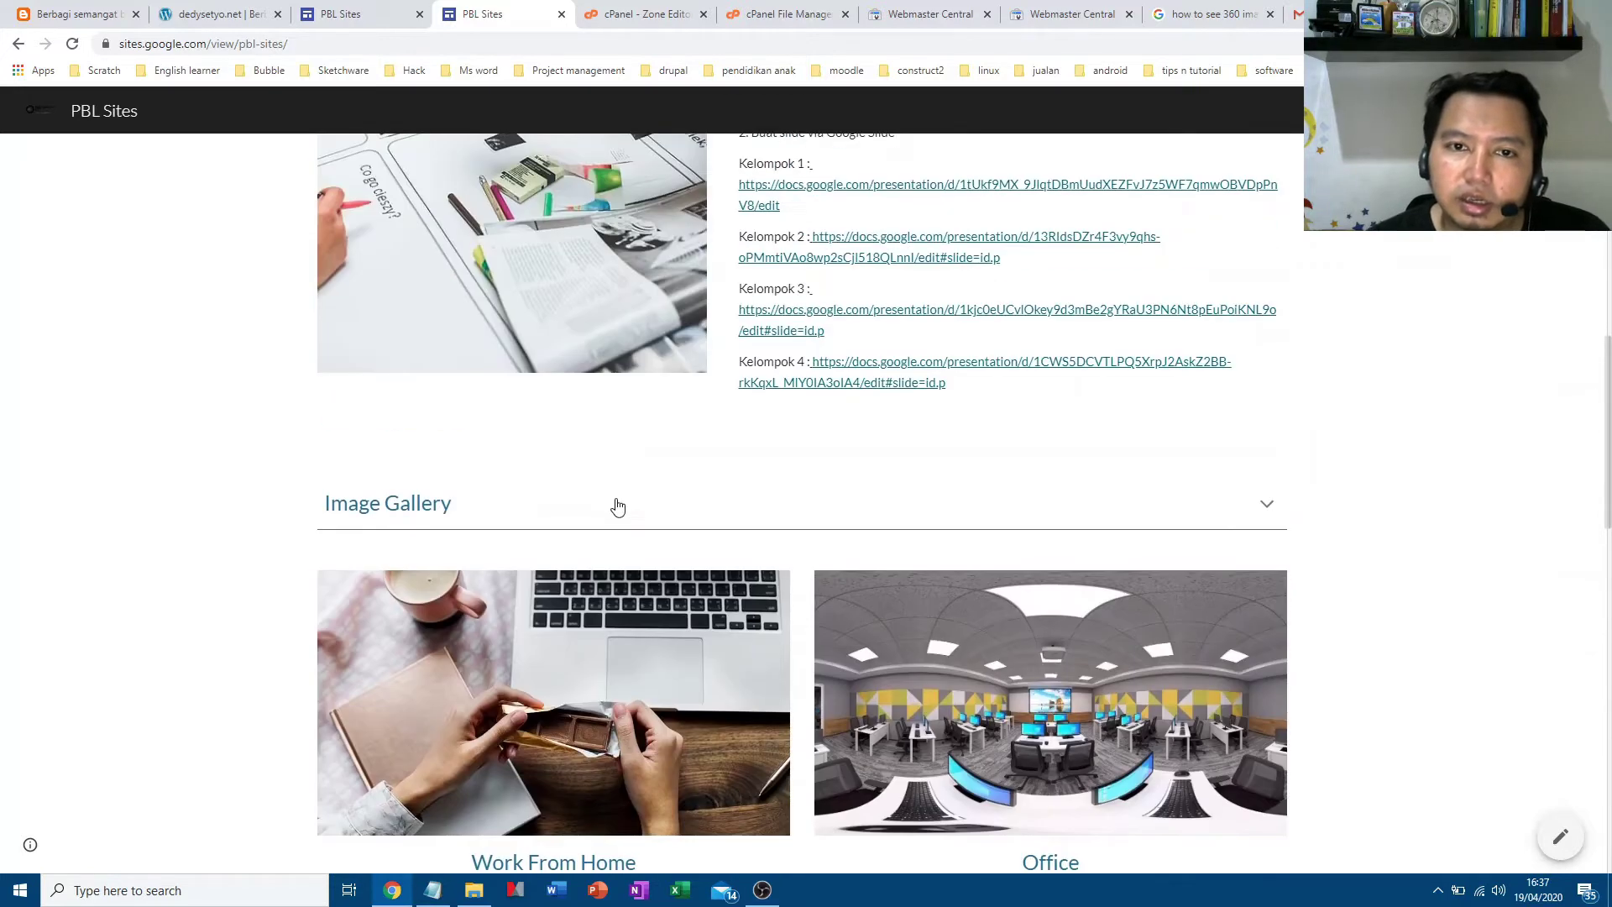
pyautogui.scroll(4, 618, 504)
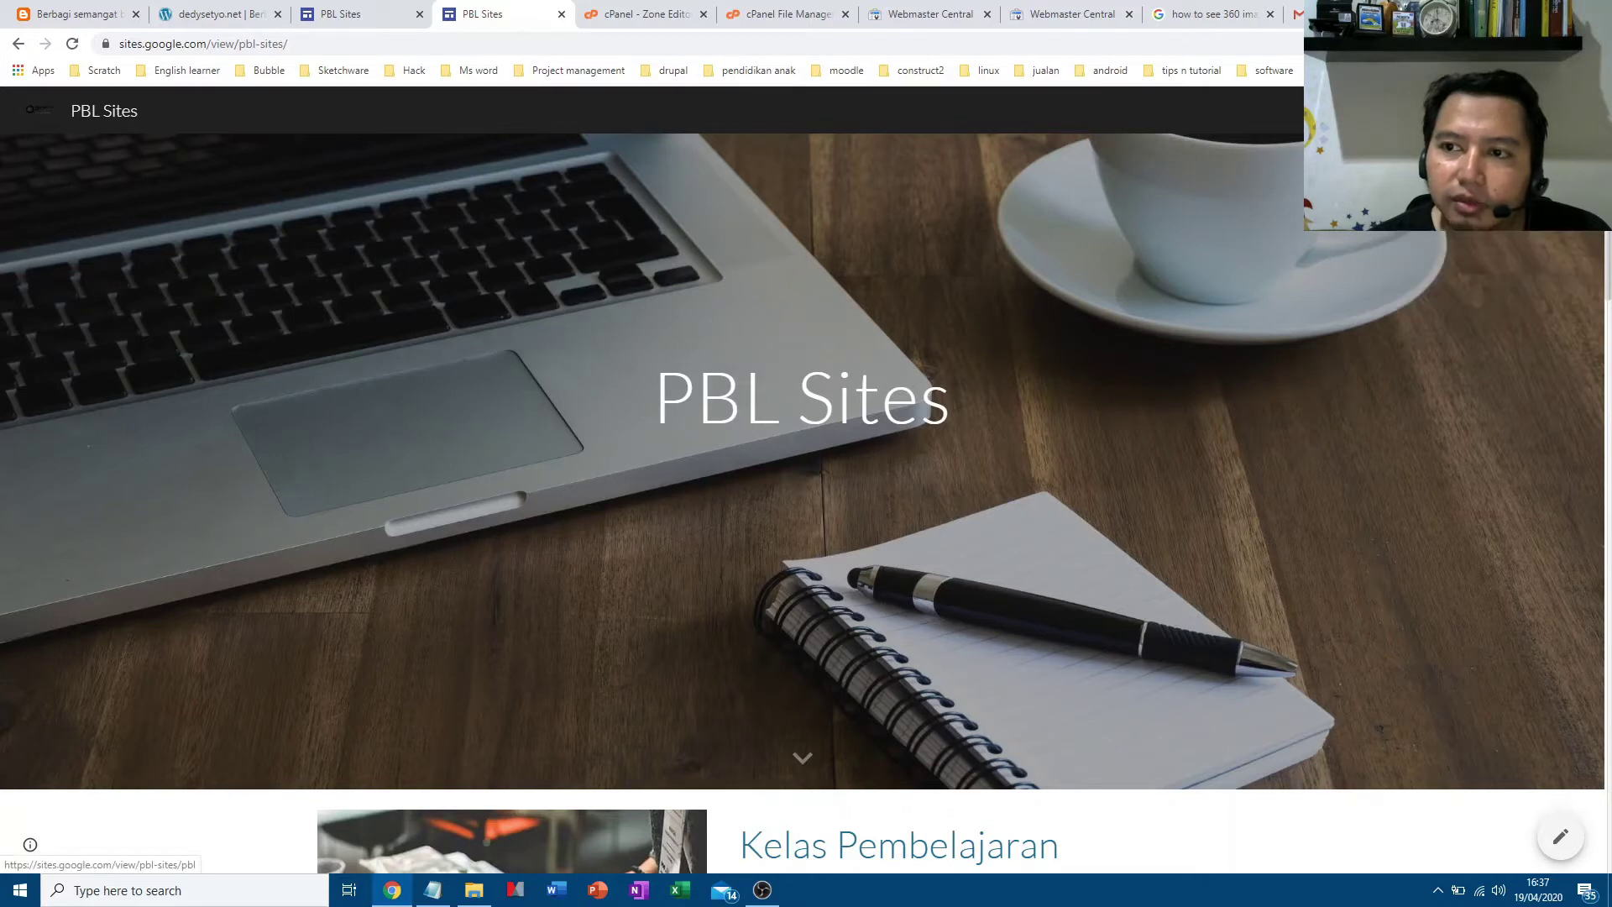
pyautogui.moveTo(1503, 111)
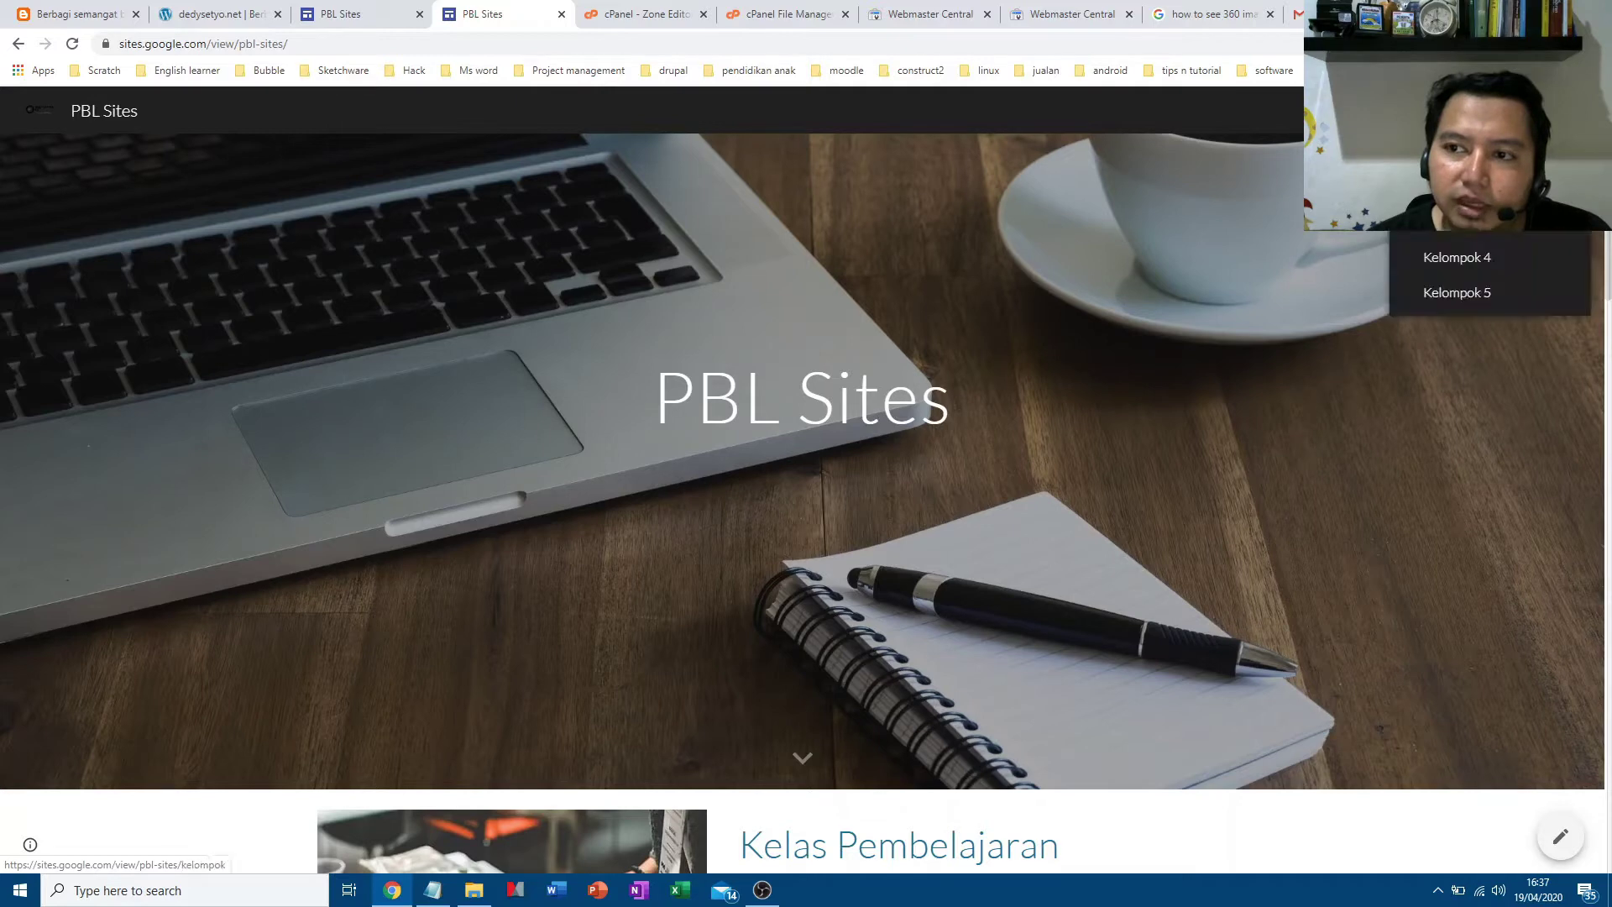
# Review the published page from the PBL Sites banner through Kelas Pembelajaran to the Work From Home and Office images
pyautogui.scroll(-6, 1087, 364)
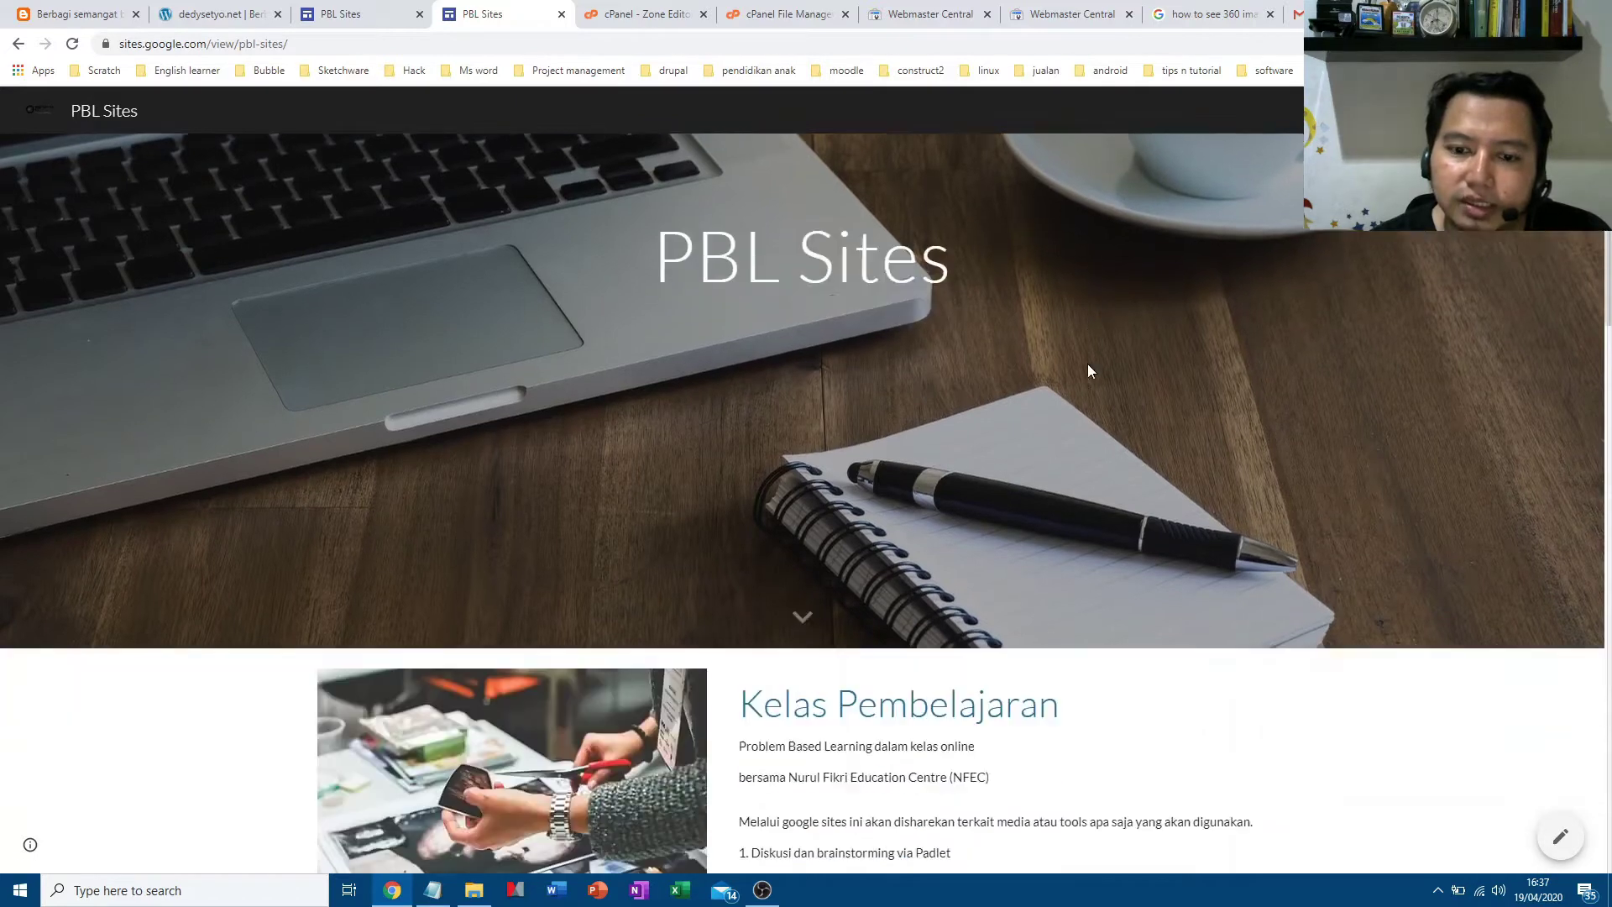
pyautogui.scroll(-1, 915, 398)
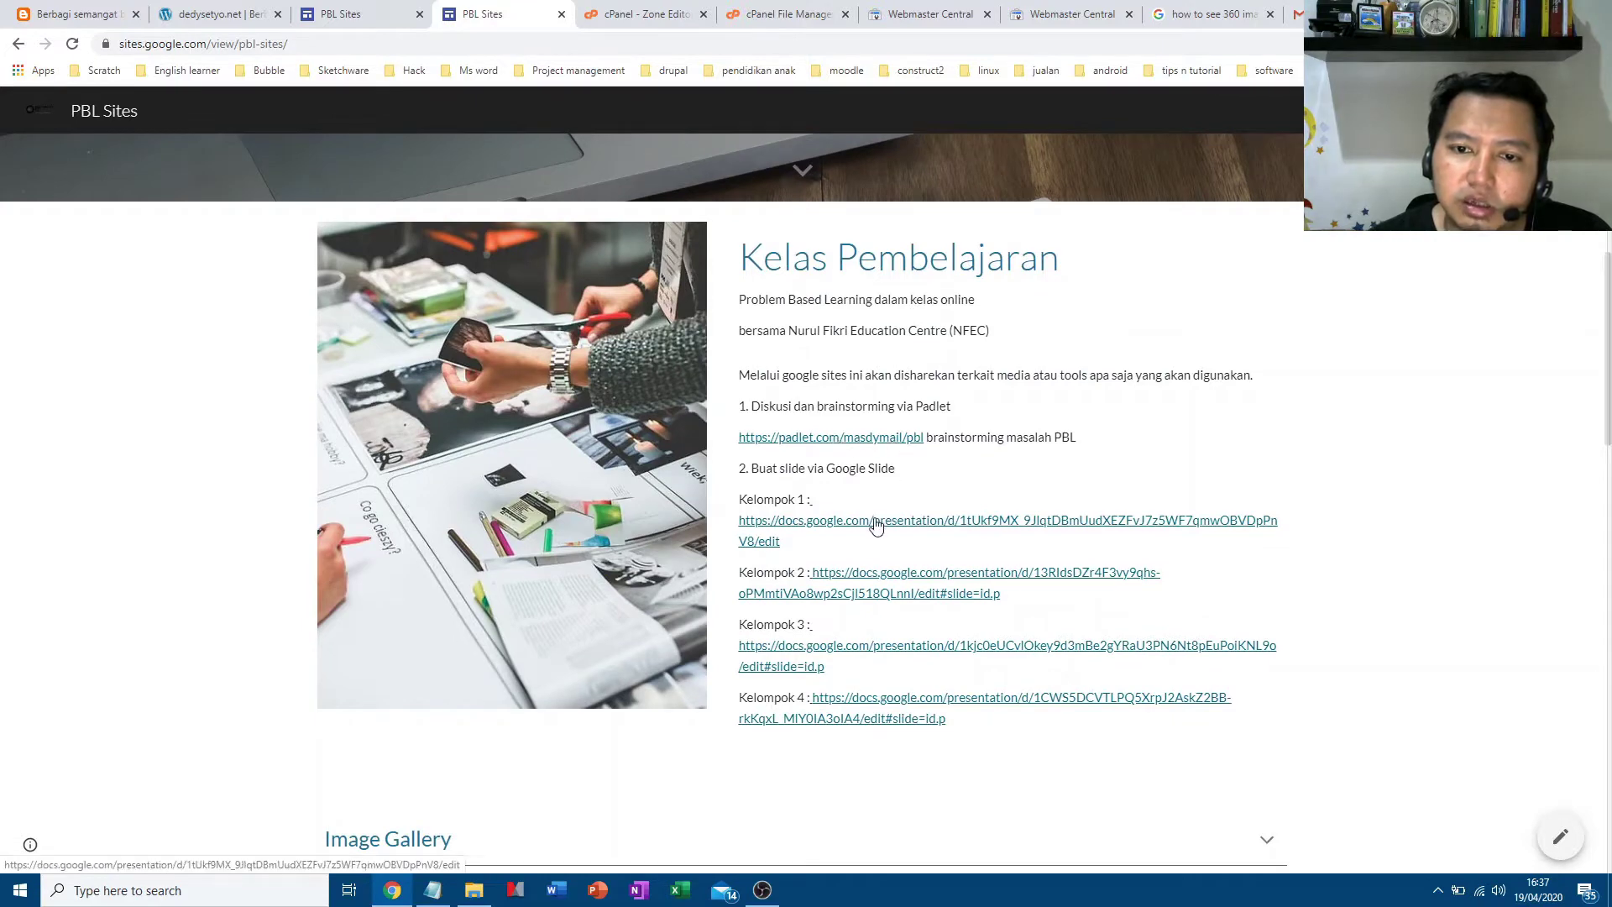
pyautogui.scroll(-4, 845, 587)
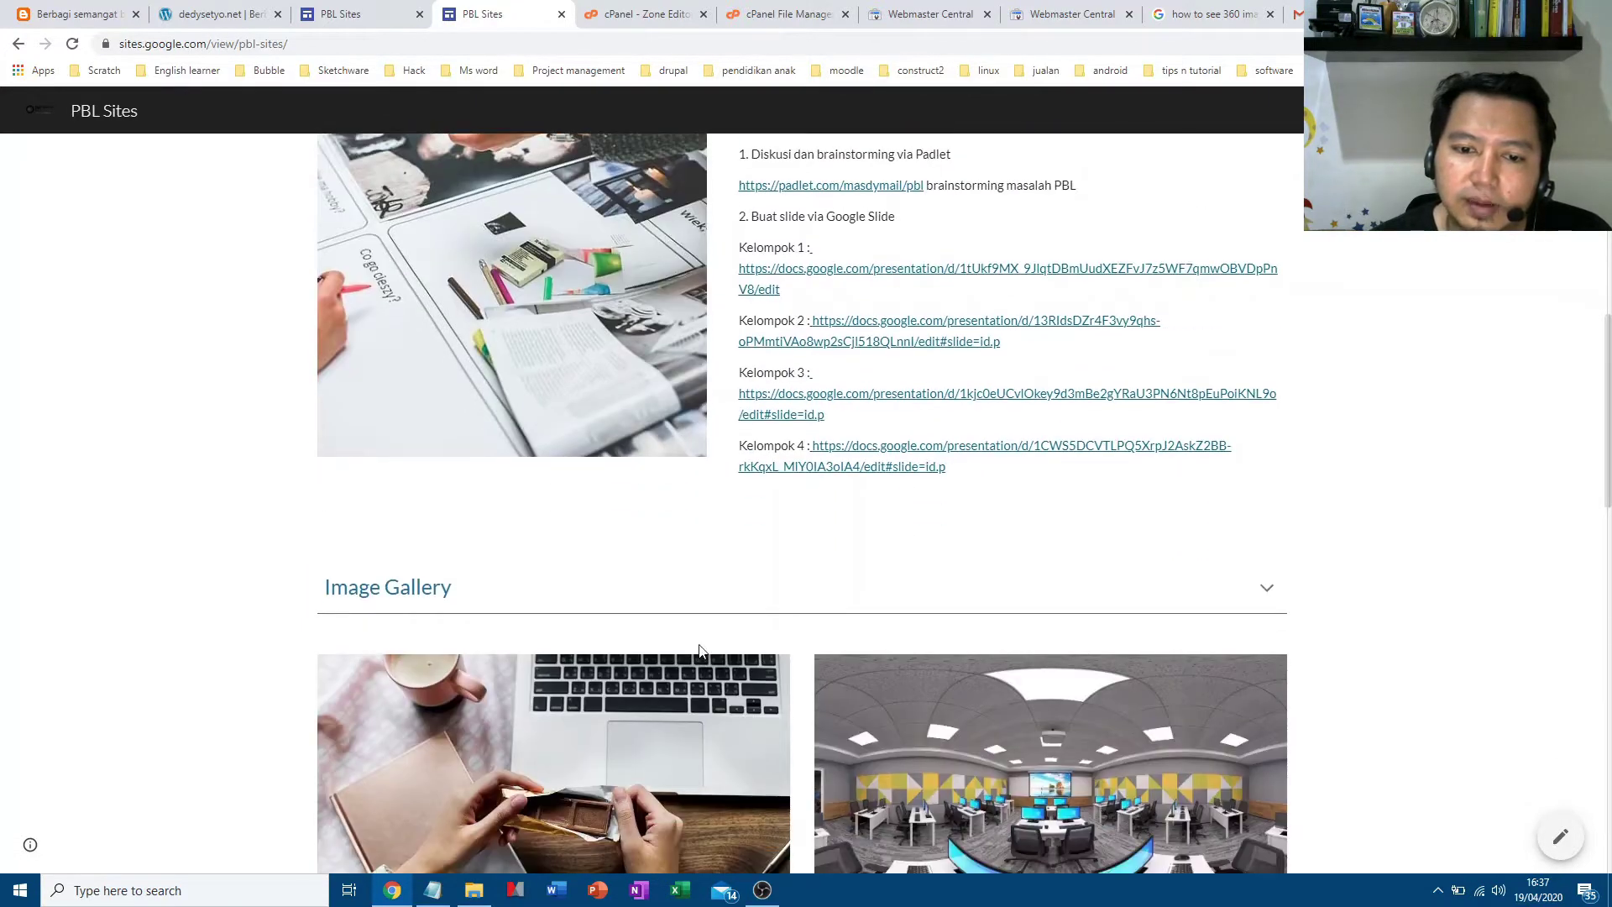
pyautogui.scroll(-2, 561, 715)
pyautogui.scroll(-4, 935, 630)
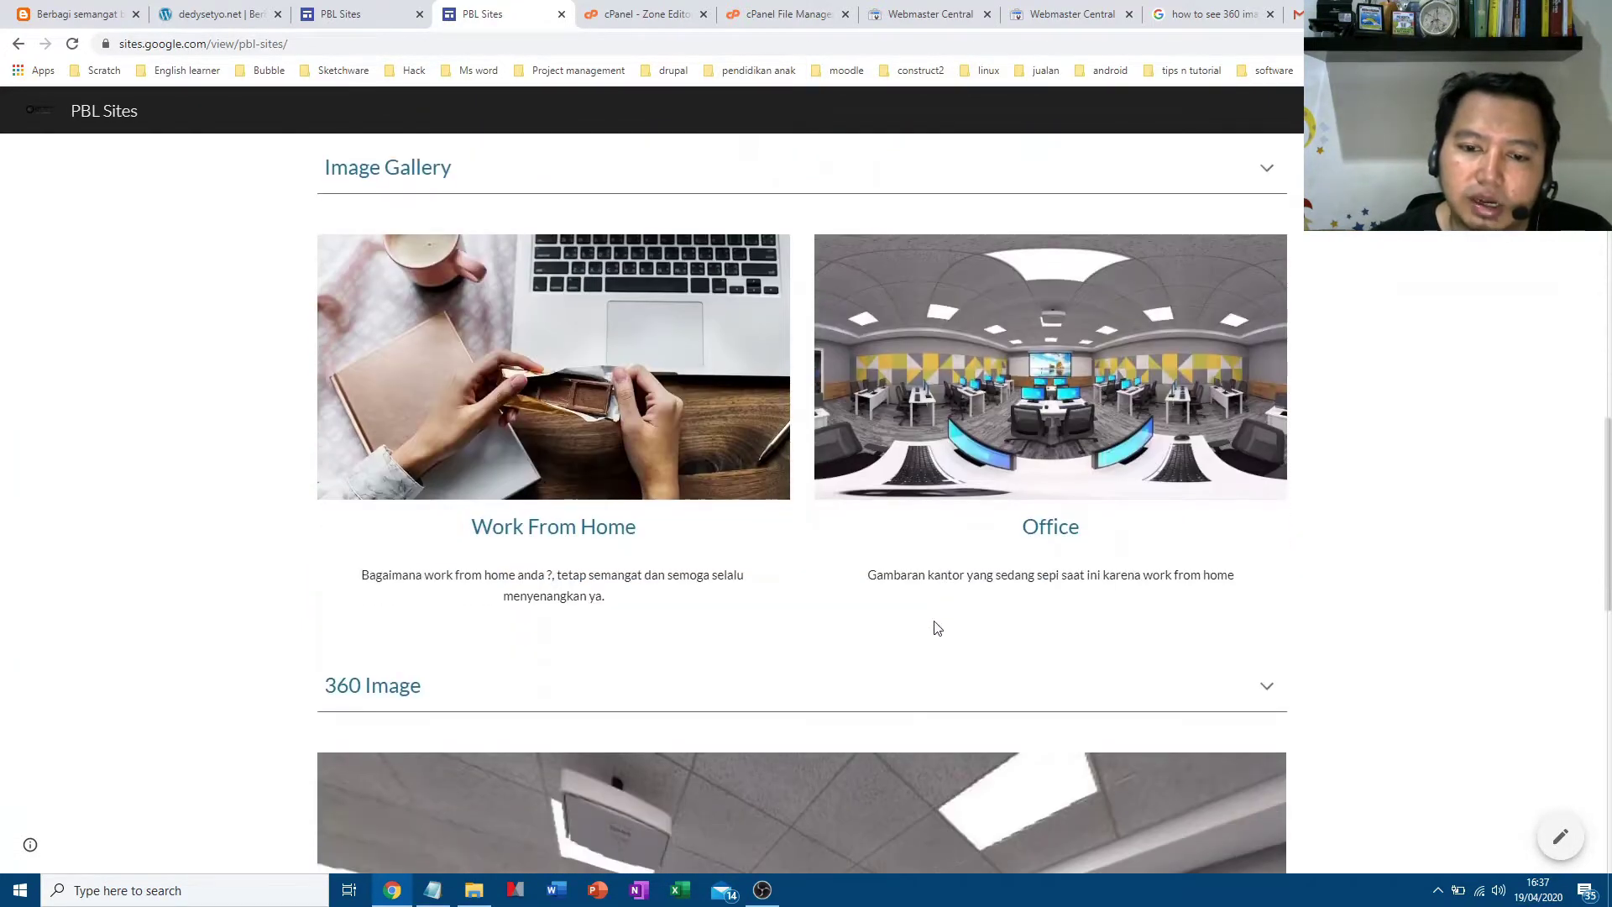
# Rotate the office panorama in the 360 Image section to face the side wall with the yellow geometric panels
pyautogui.scroll(-2, 1276, 595)
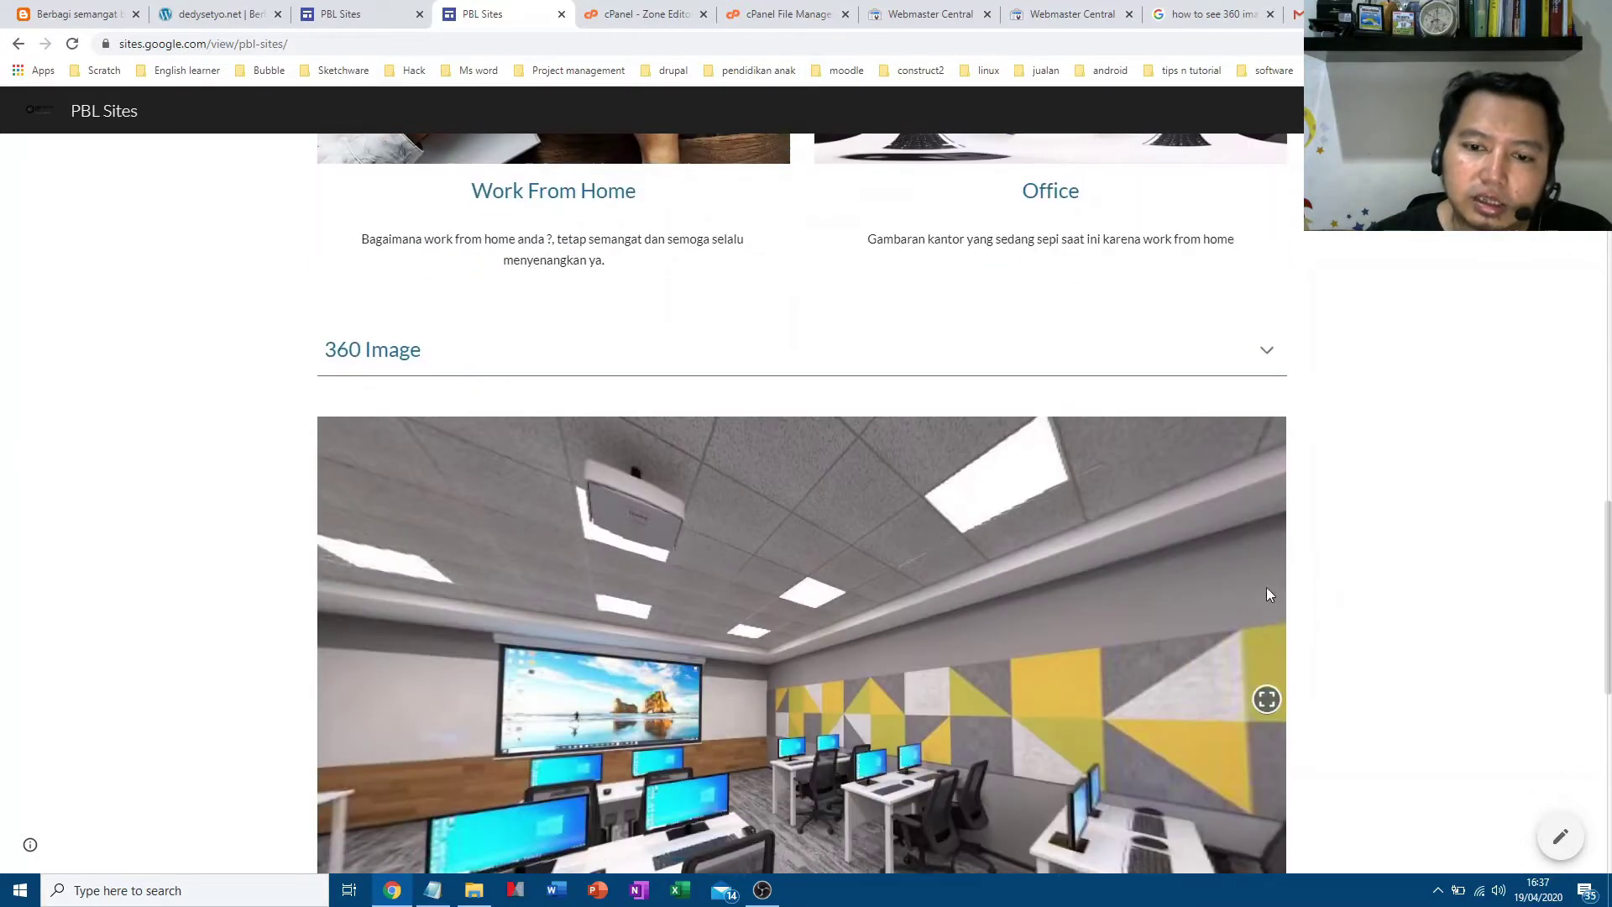
pyautogui.scroll(-3, 1414, 547)
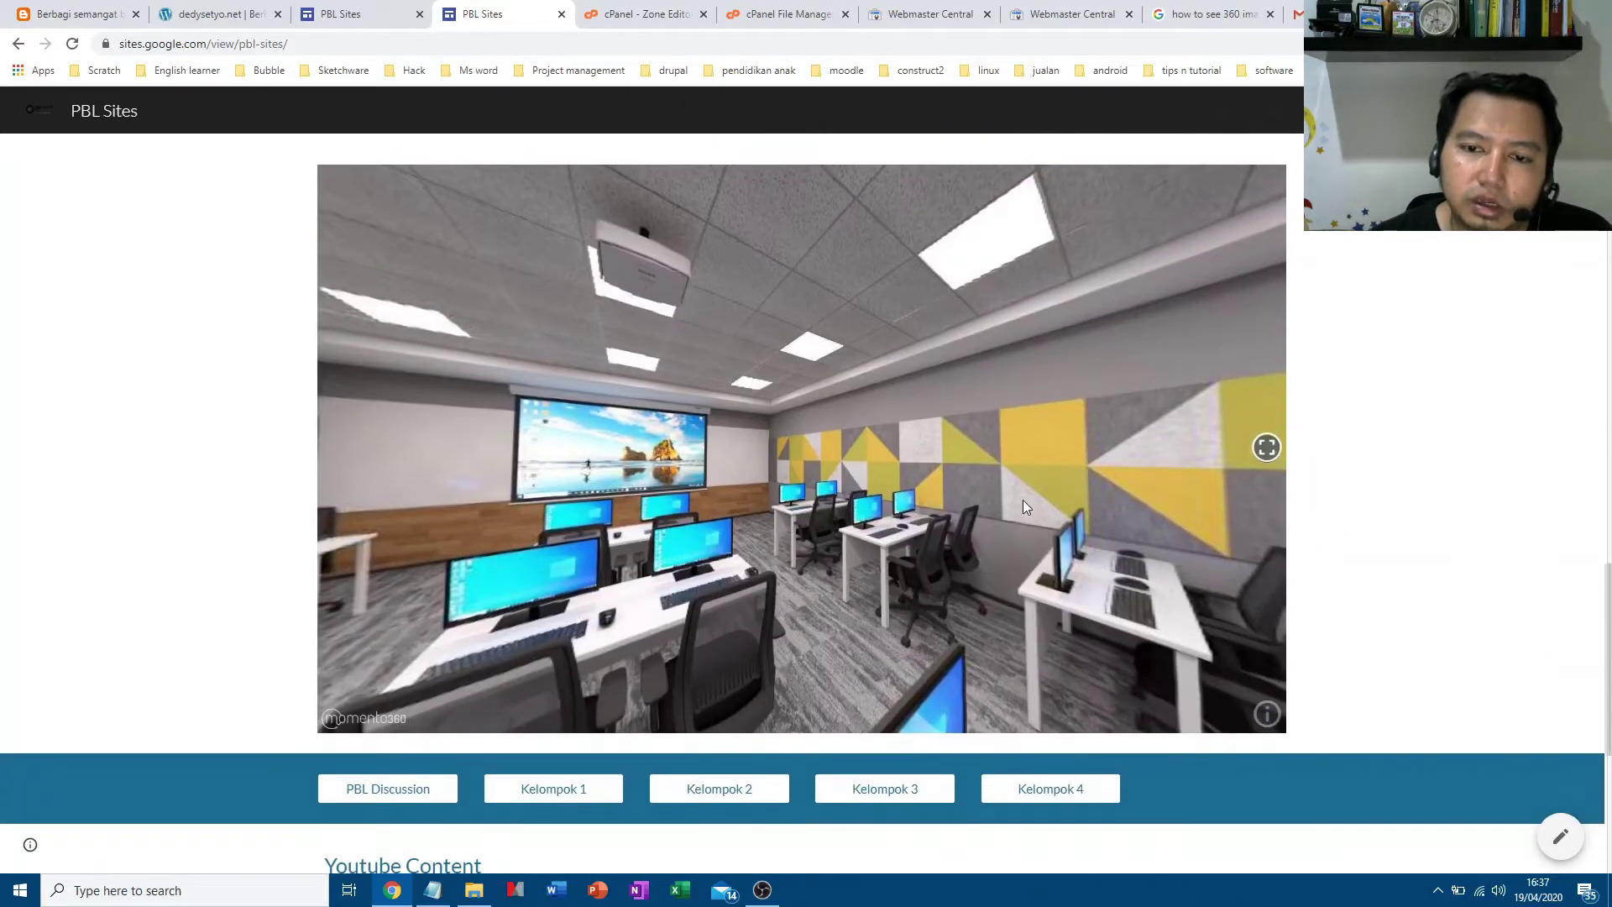
pyautogui.moveTo(1023, 501); pyautogui.dragTo(1003, 556)
pyautogui.moveTo(681, 495); pyautogui.dragTo(985, 521)
pyautogui.moveTo(643, 522); pyautogui.dragTo(1046, 514)
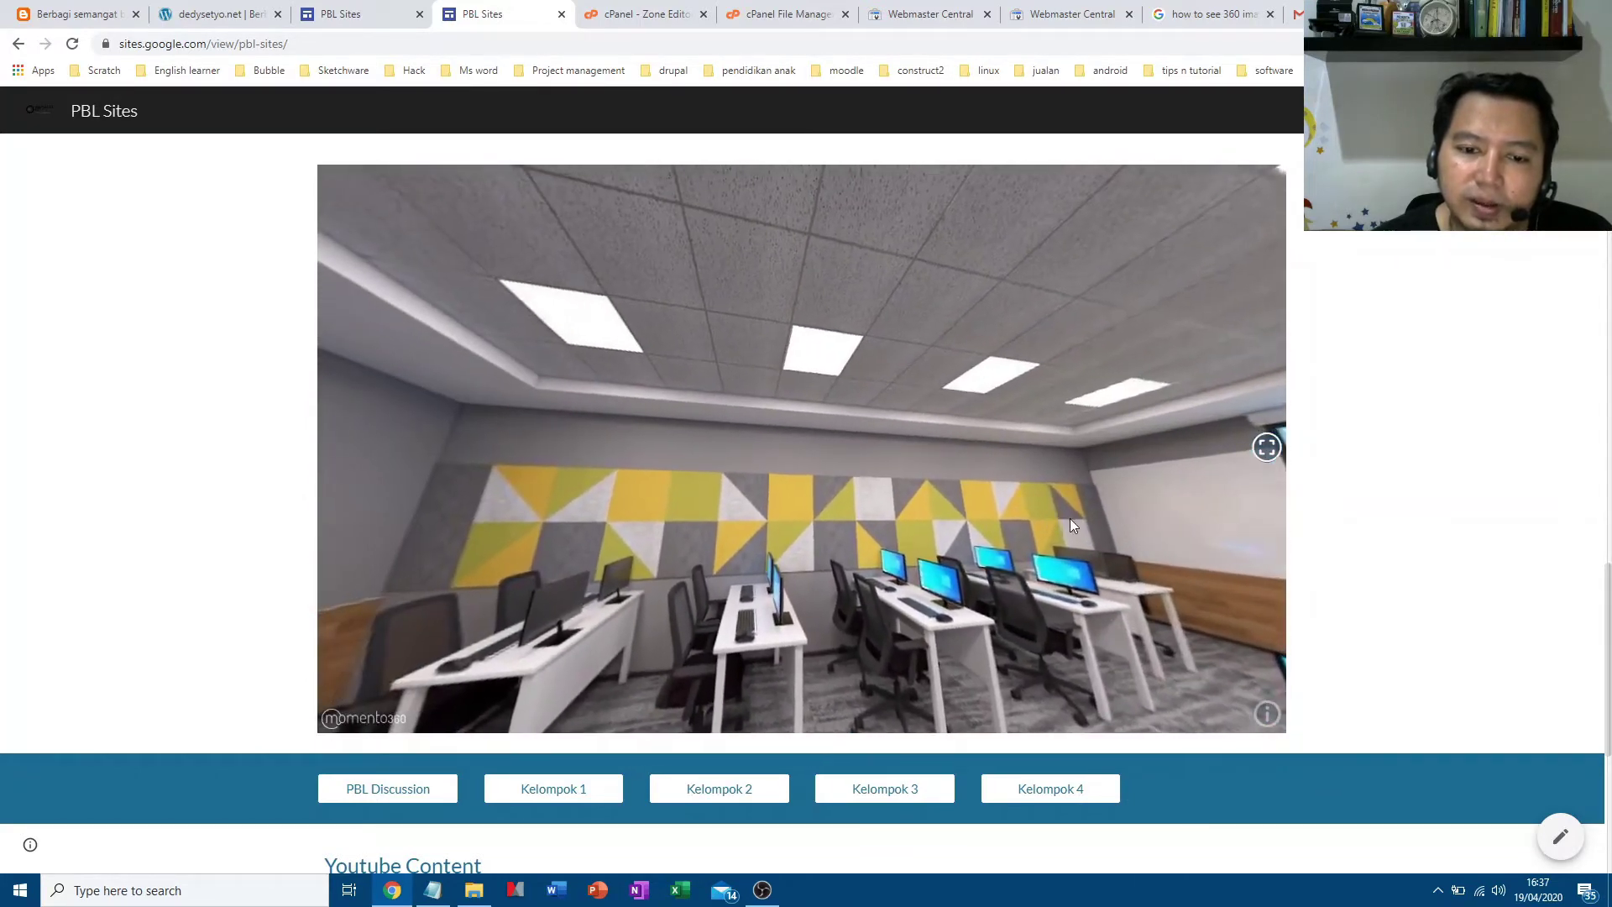
# Play the embedded Padlet online discussion tutorial in the Youtube Content section briefly, and pause it
pyautogui.scroll(-5, 1407, 562)
pyautogui.scroll(-1, 1404, 557)
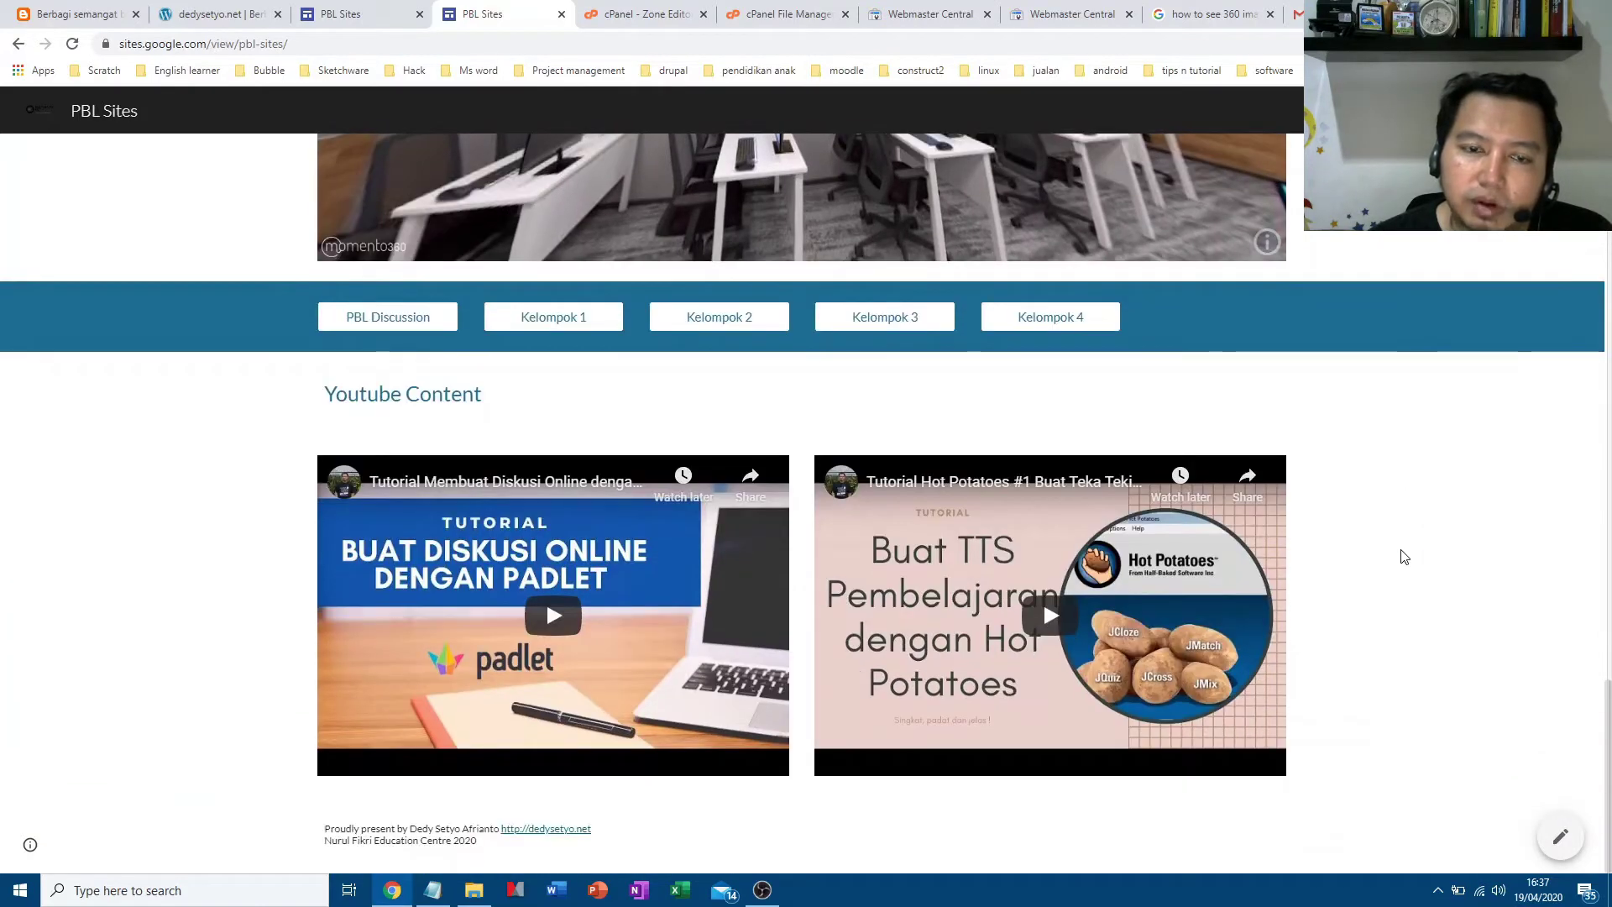
pyautogui.click(554, 620)
pyautogui.click(340, 763)
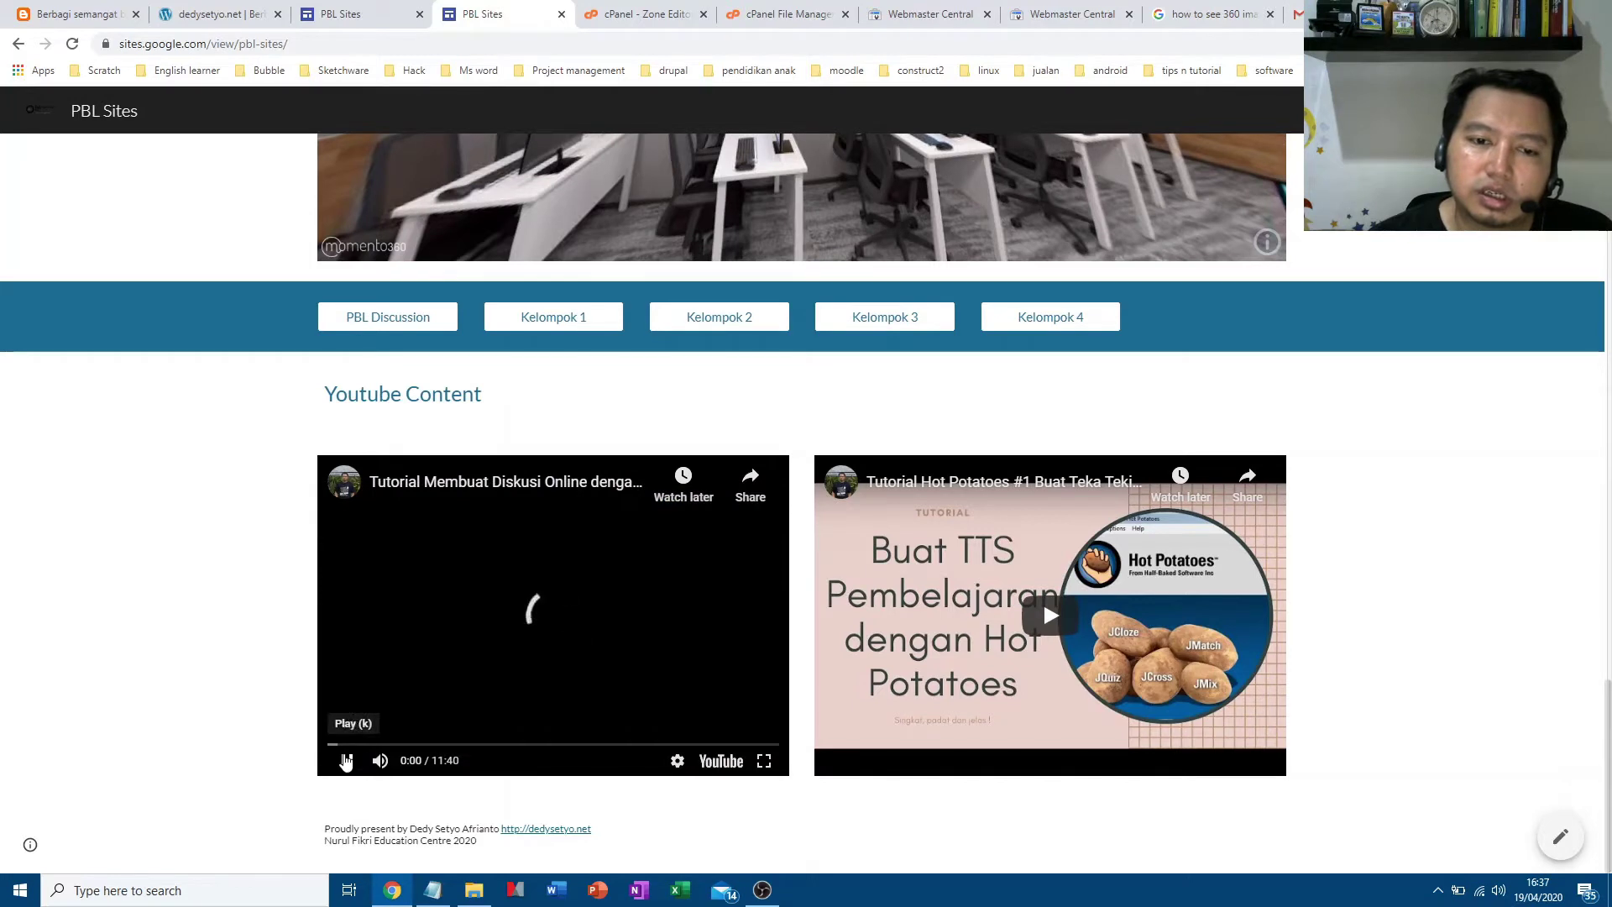
pyautogui.click(342, 762)
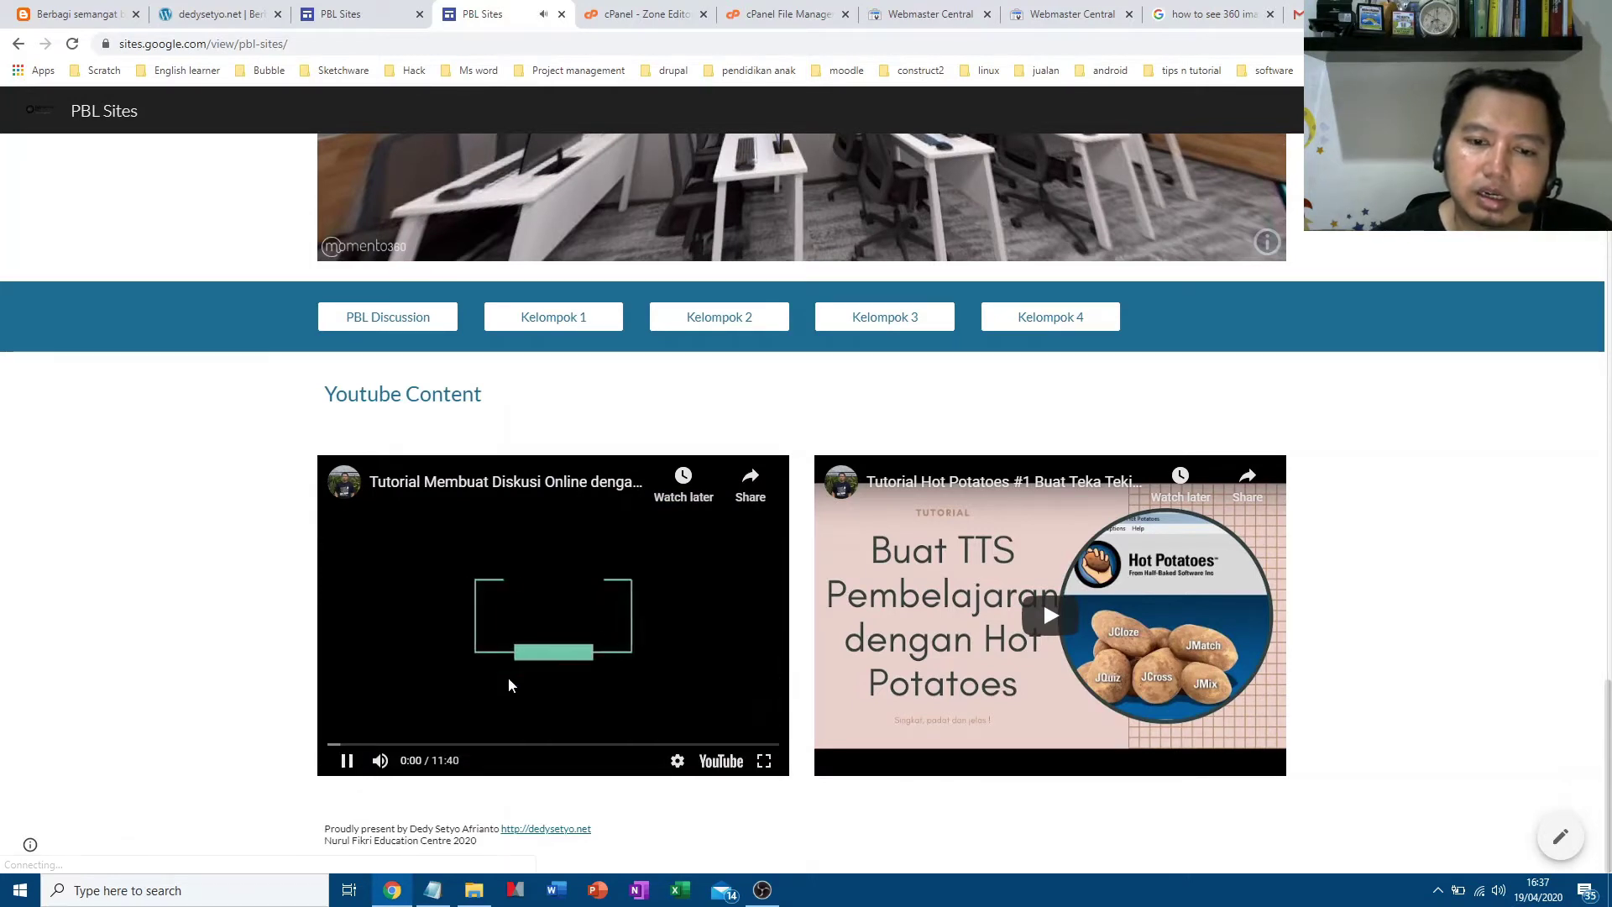
pyautogui.click(345, 760)
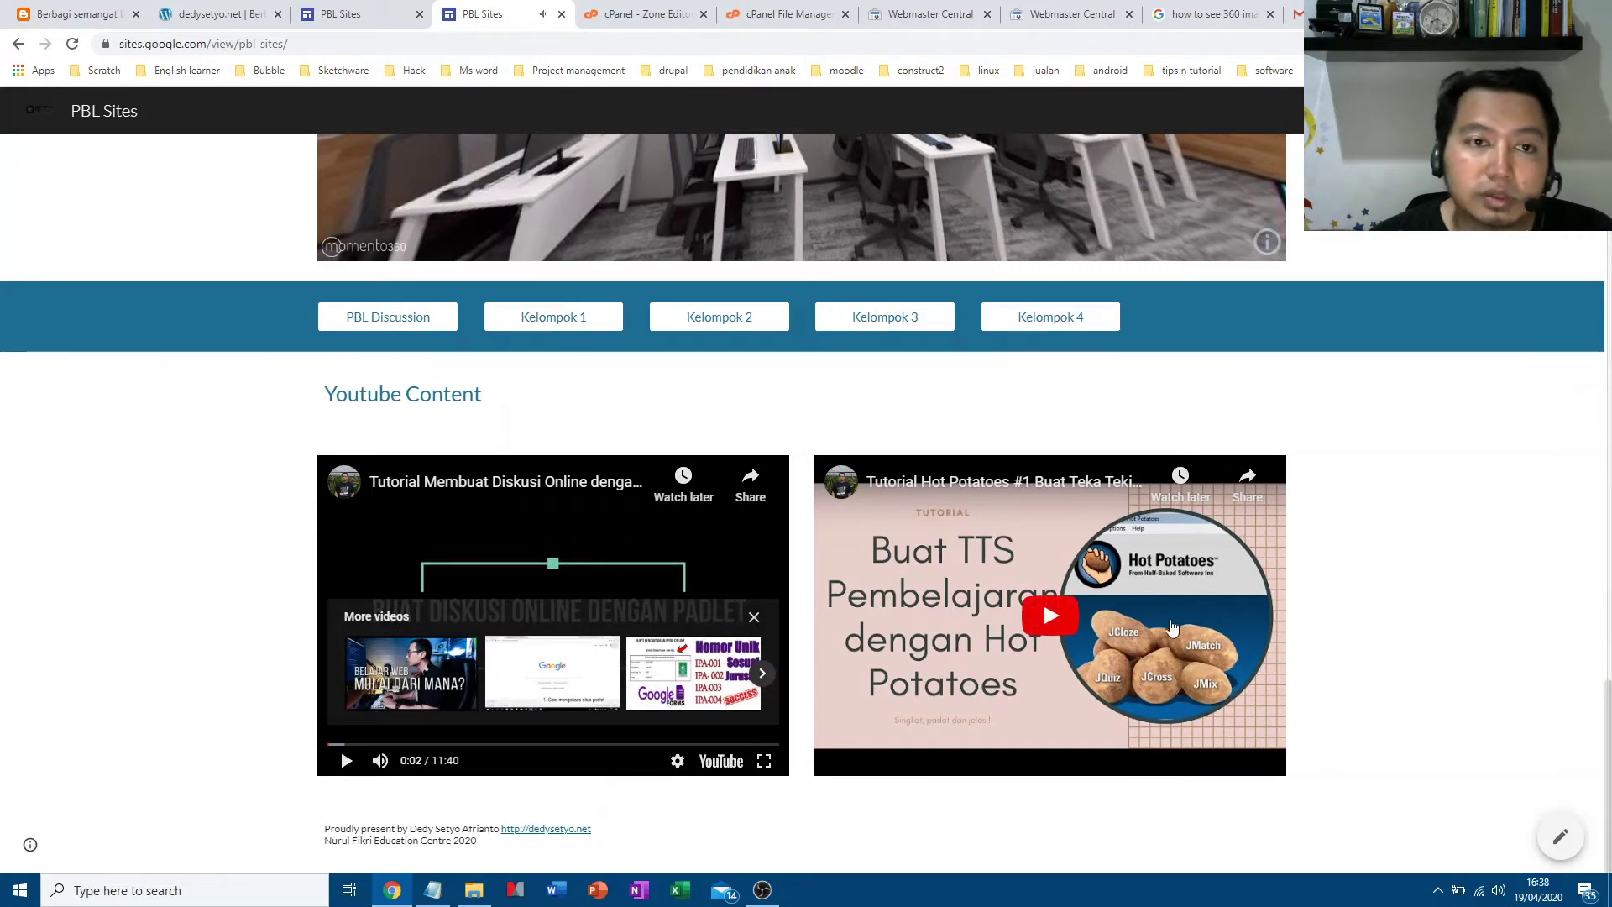
# Look back through the 360 Image, Image Gallery and Kelas Pembelajaran sections up to the PBL Sites banner
pyautogui.scroll(1, 1042, 599)
pyautogui.scroll(6, 1041, 610)
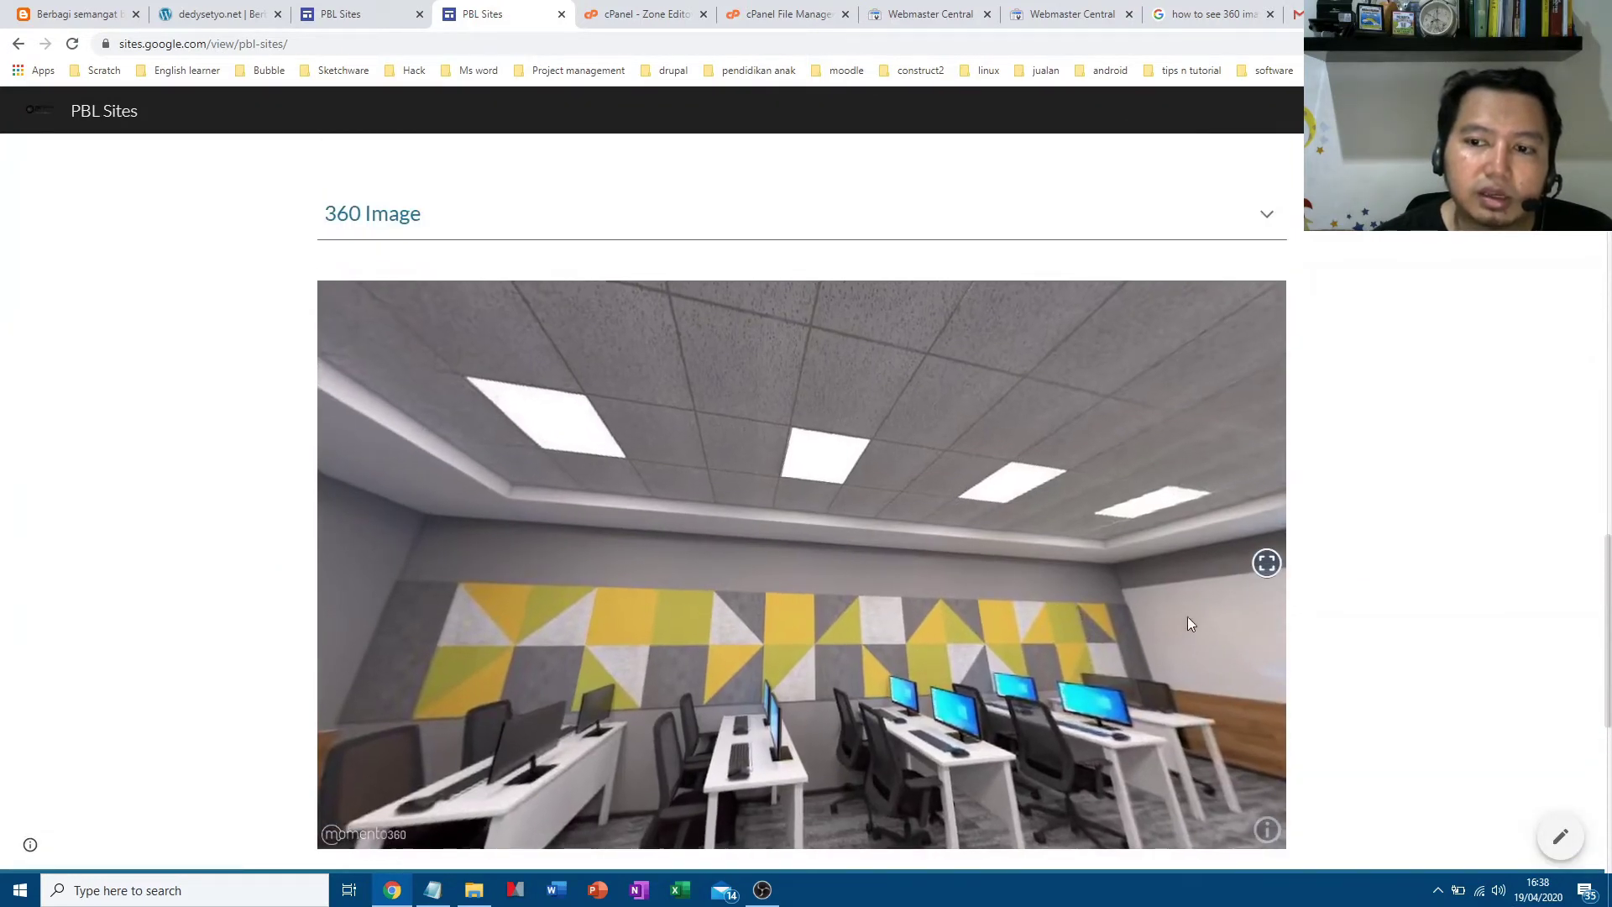
pyautogui.scroll(6, 1377, 622)
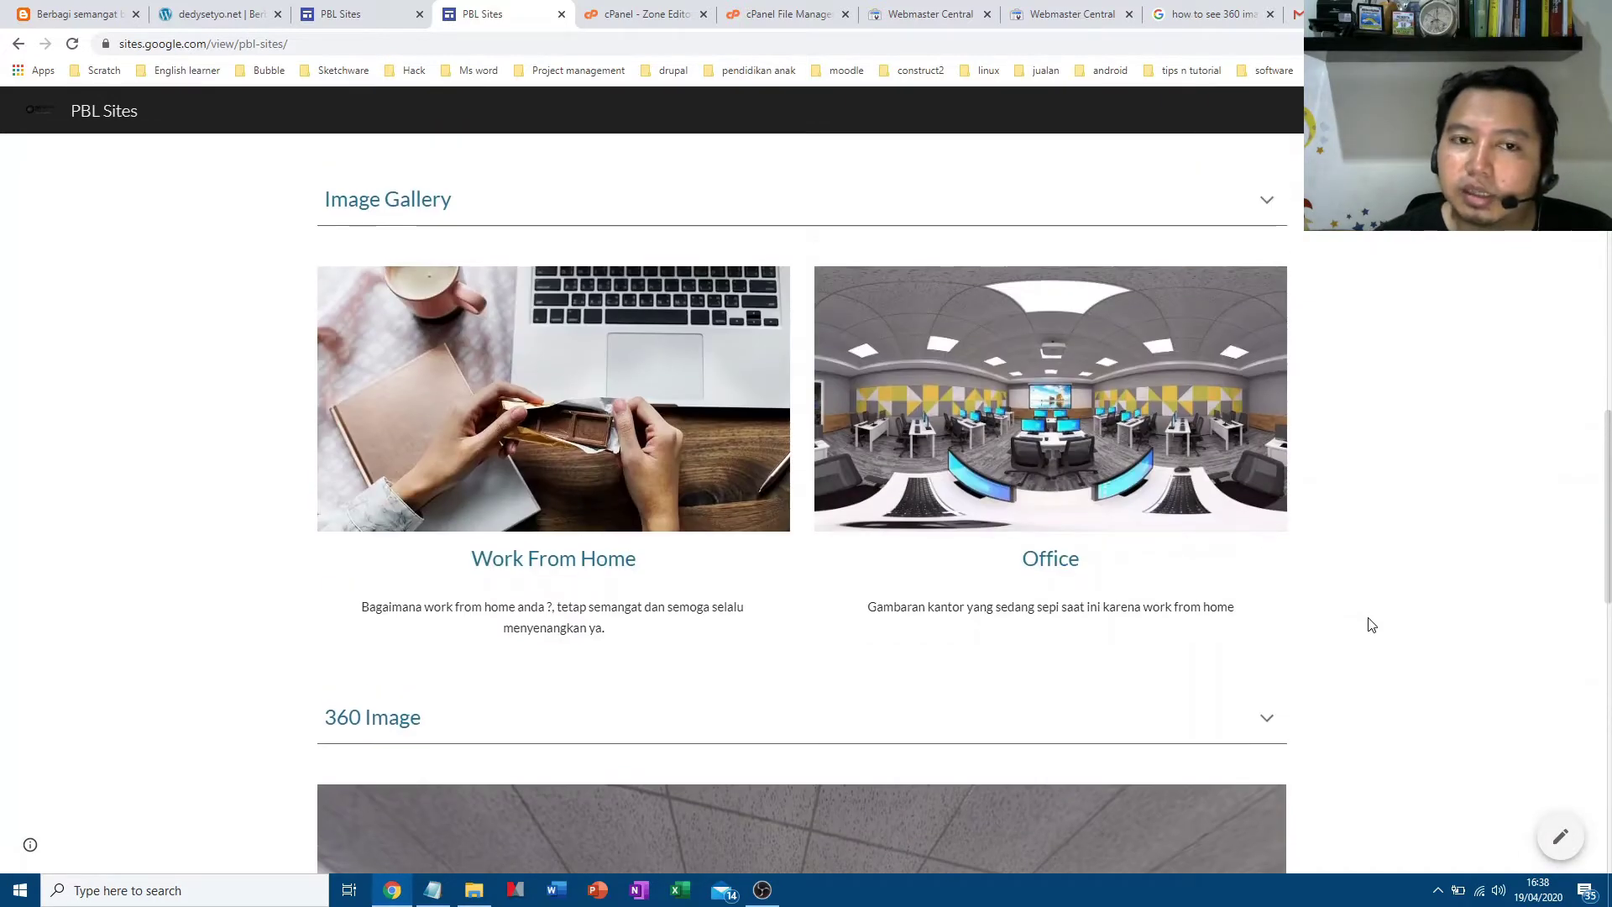
pyautogui.scroll(3, 1372, 624)
pyautogui.scroll(1, 1371, 625)
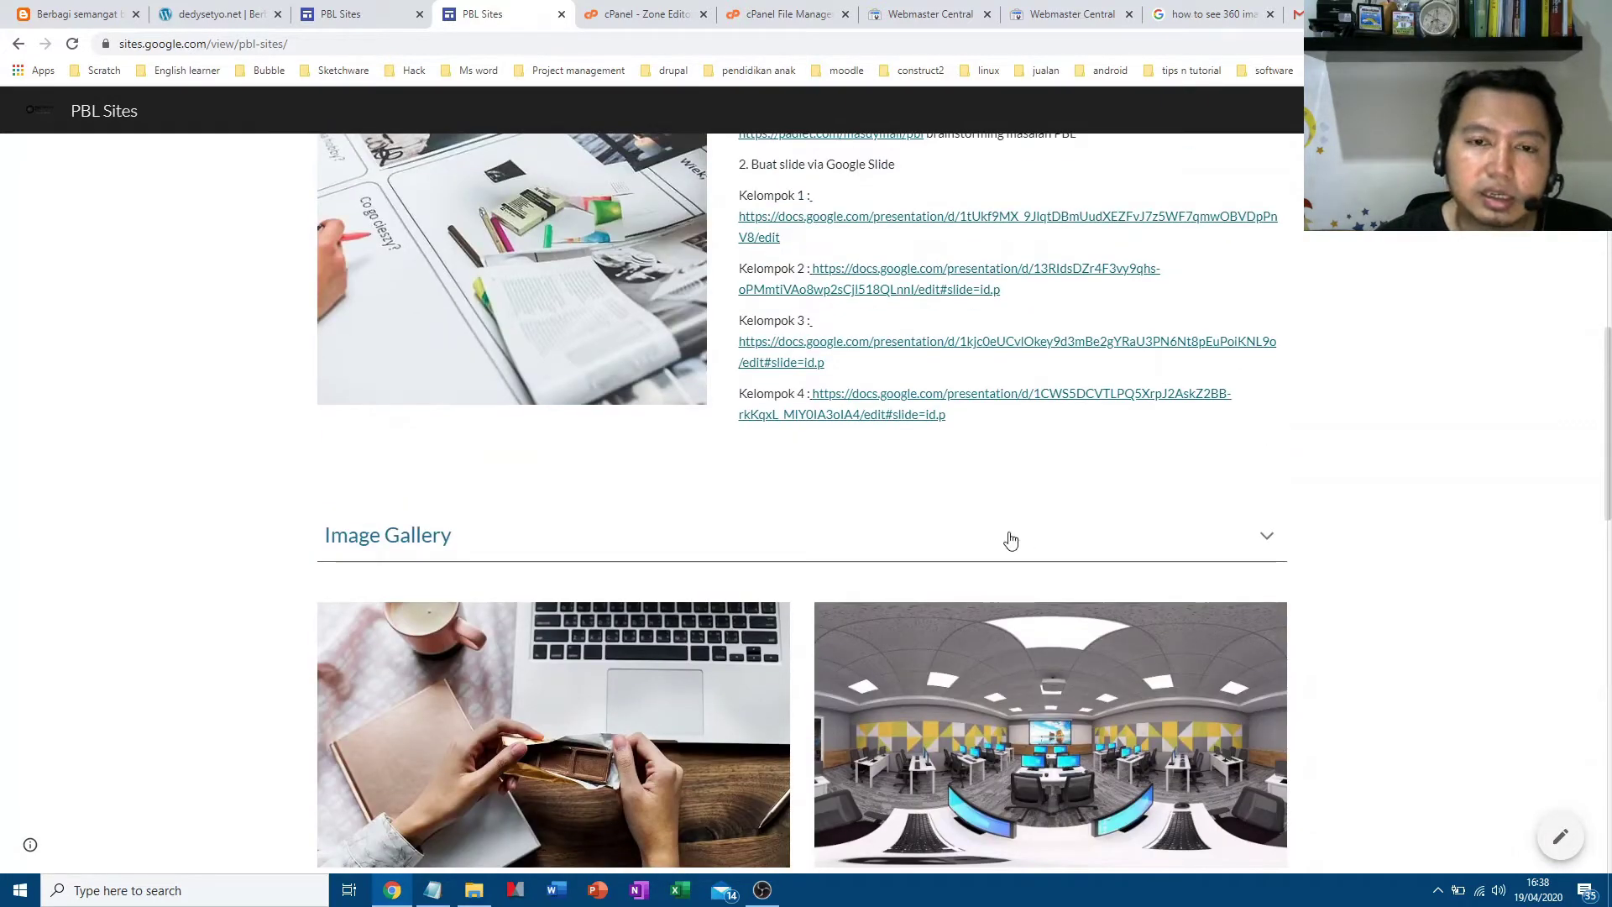
pyautogui.scroll(3, 652, 504)
pyautogui.scroll(5, 653, 500)
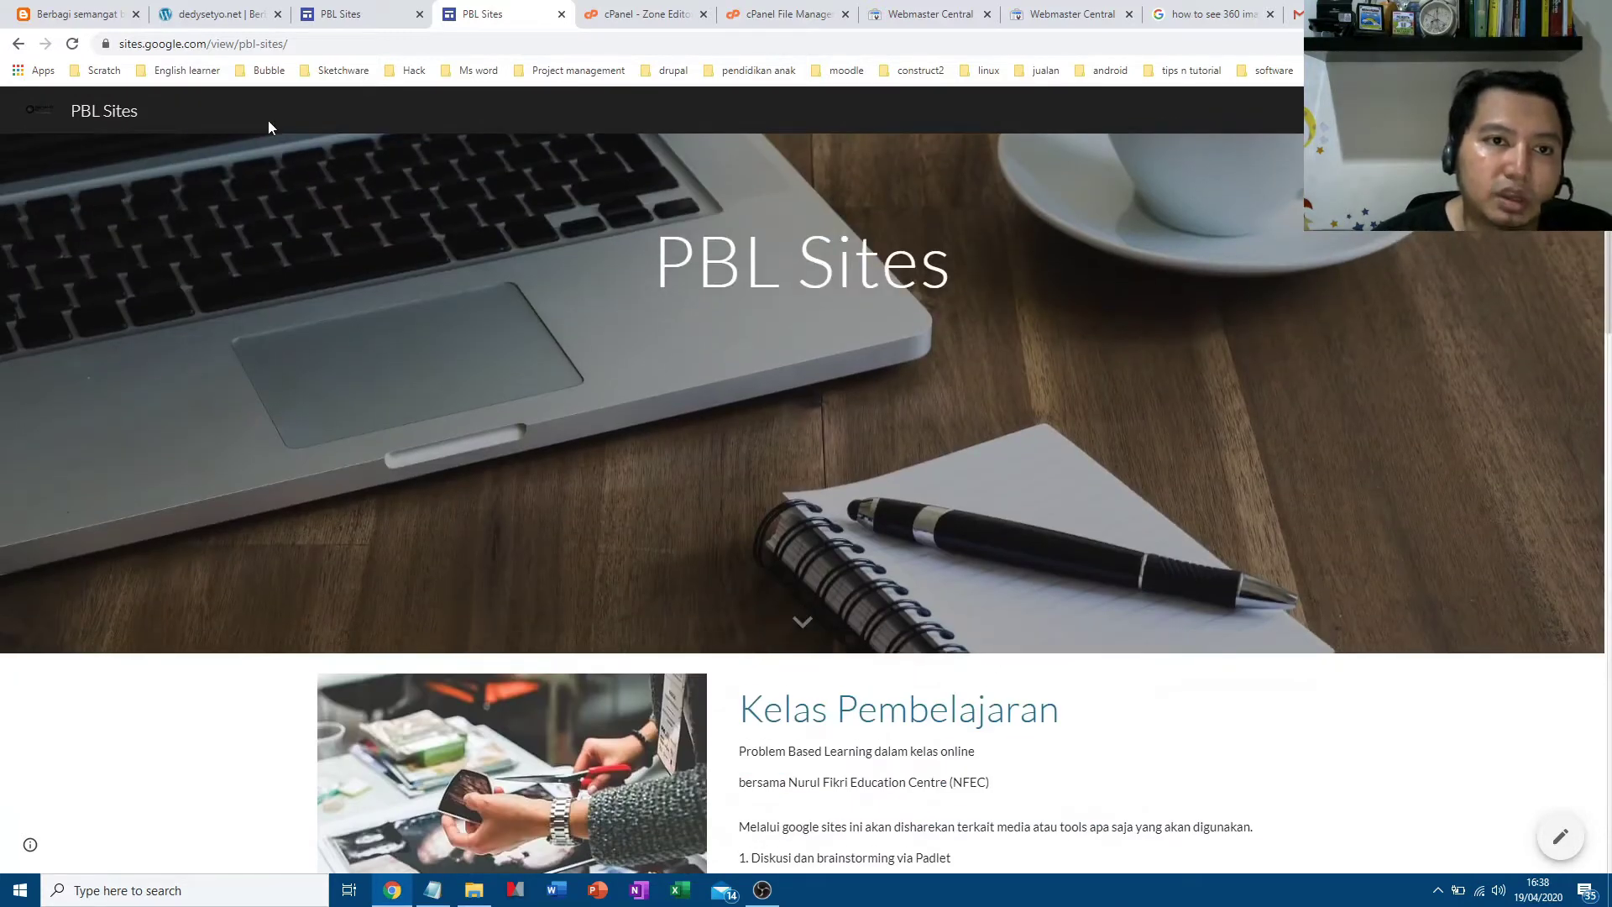
# Switch to the open WordPress blog and examine its featured posts, sidebar and the "Bekerja untuk Keabadian" article
pyautogui.click(229, 21)
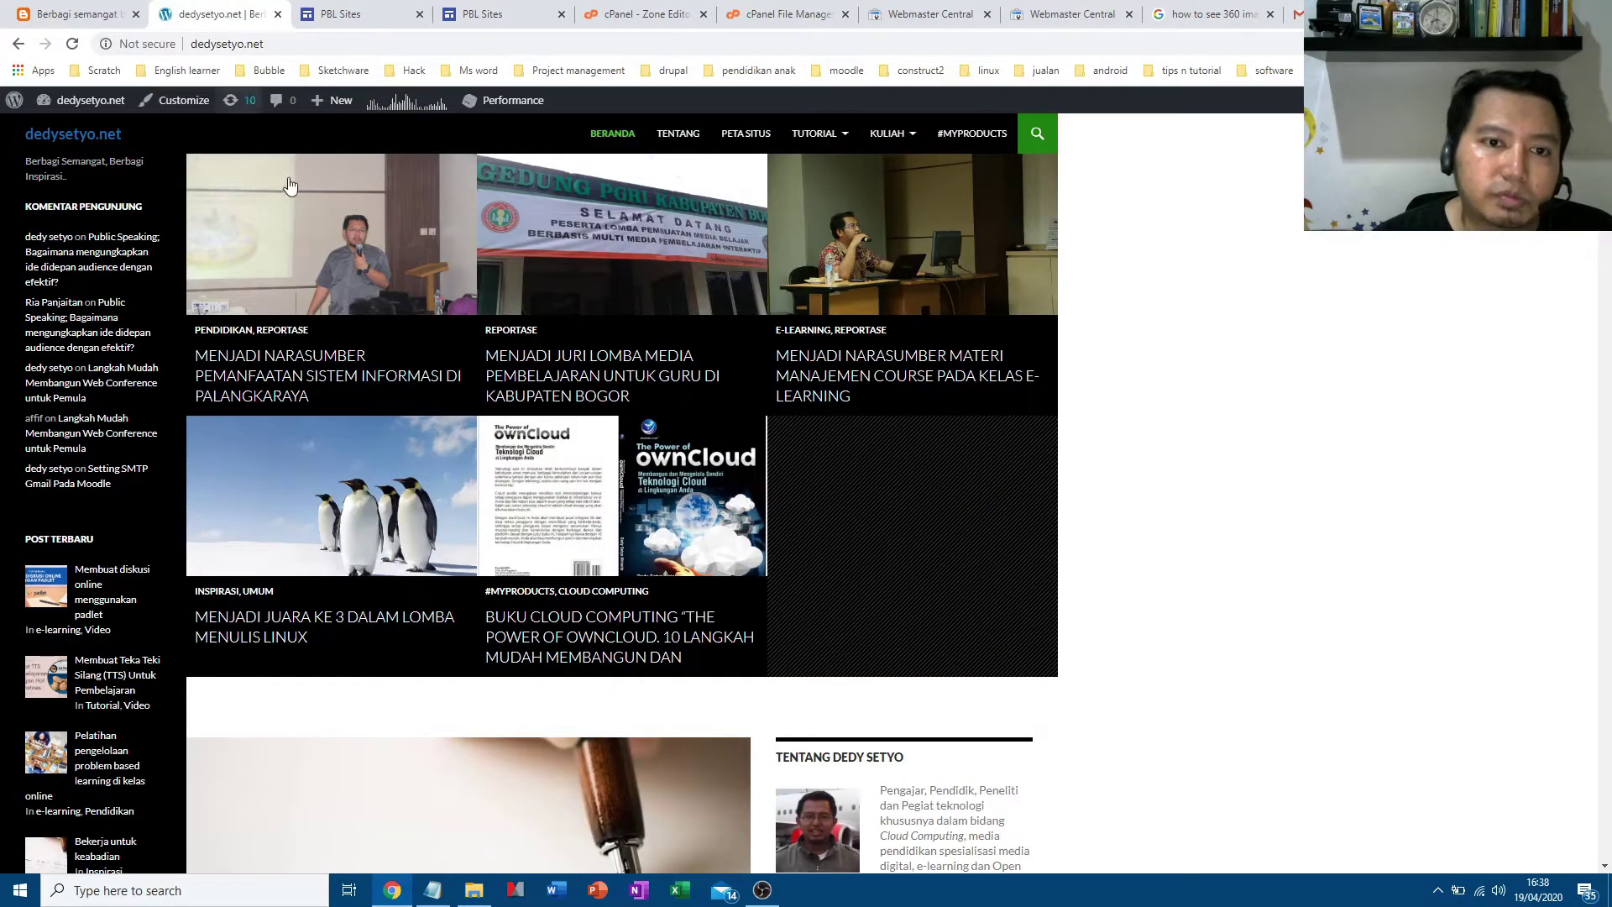
pyautogui.scroll(-2, 424, 484)
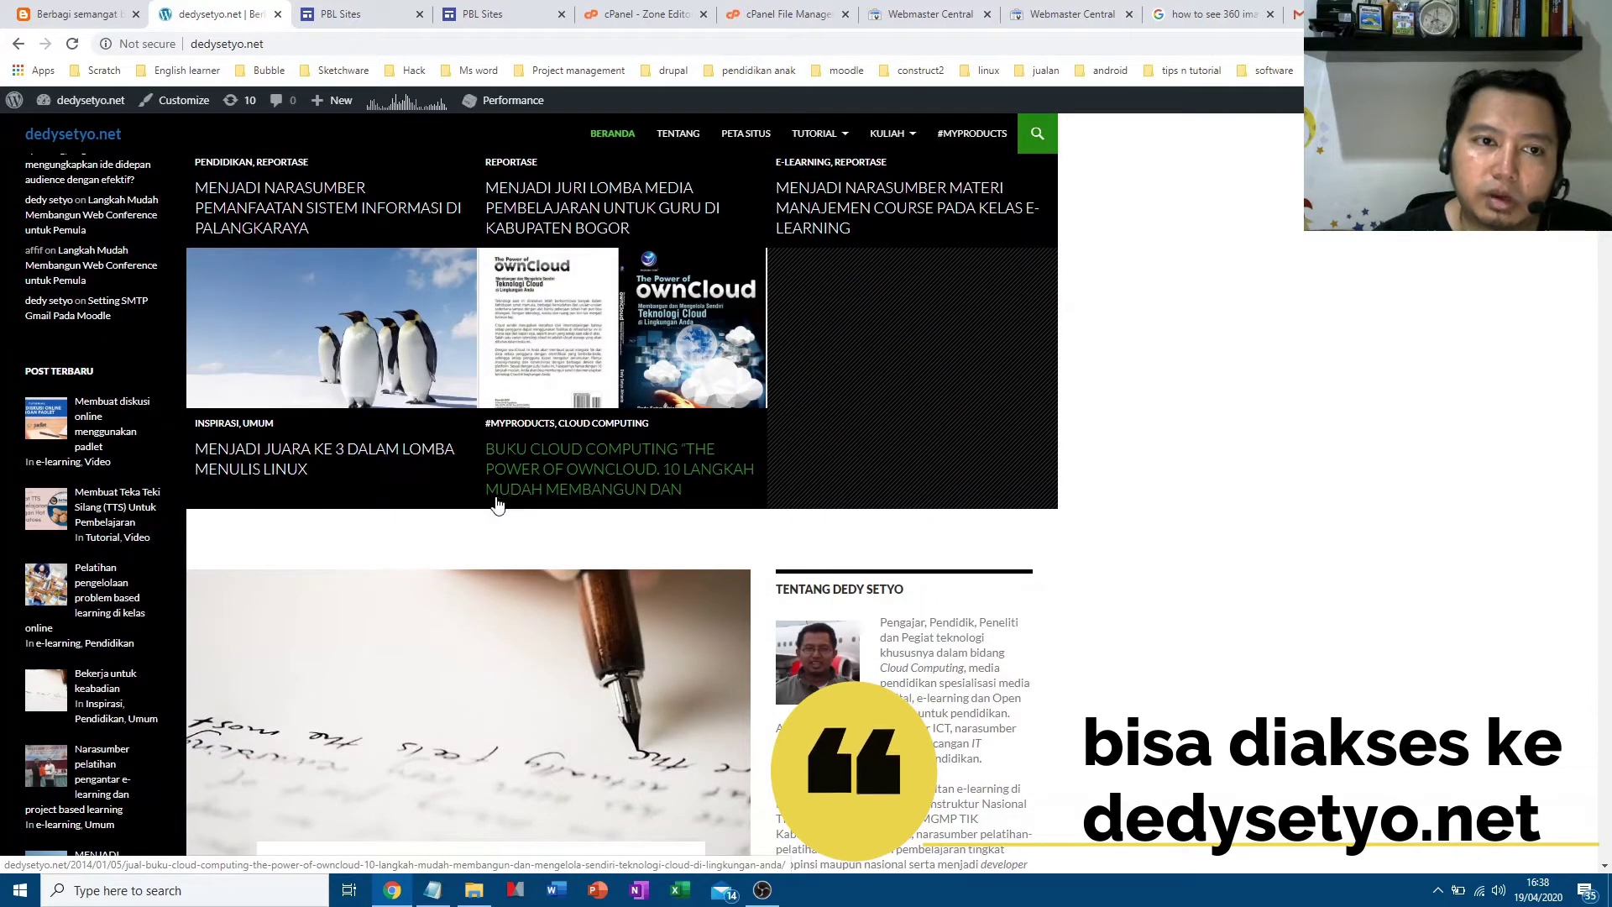
pyautogui.scroll(-3, 508, 518)
pyautogui.scroll(-5, 508, 518)
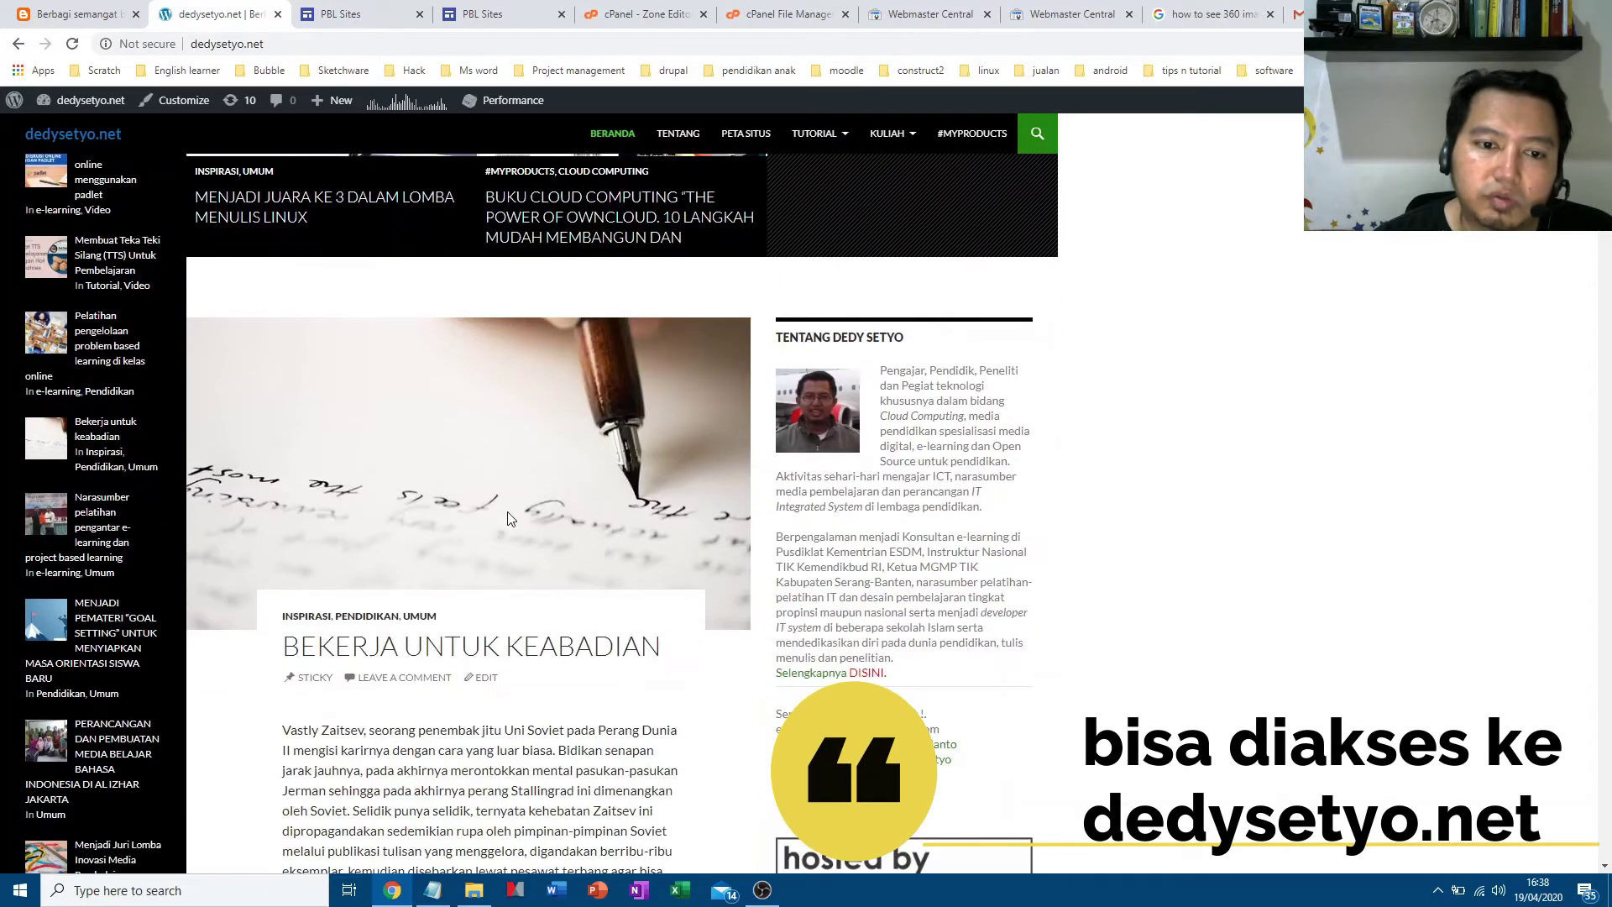
pyautogui.scroll(-5, 509, 513)
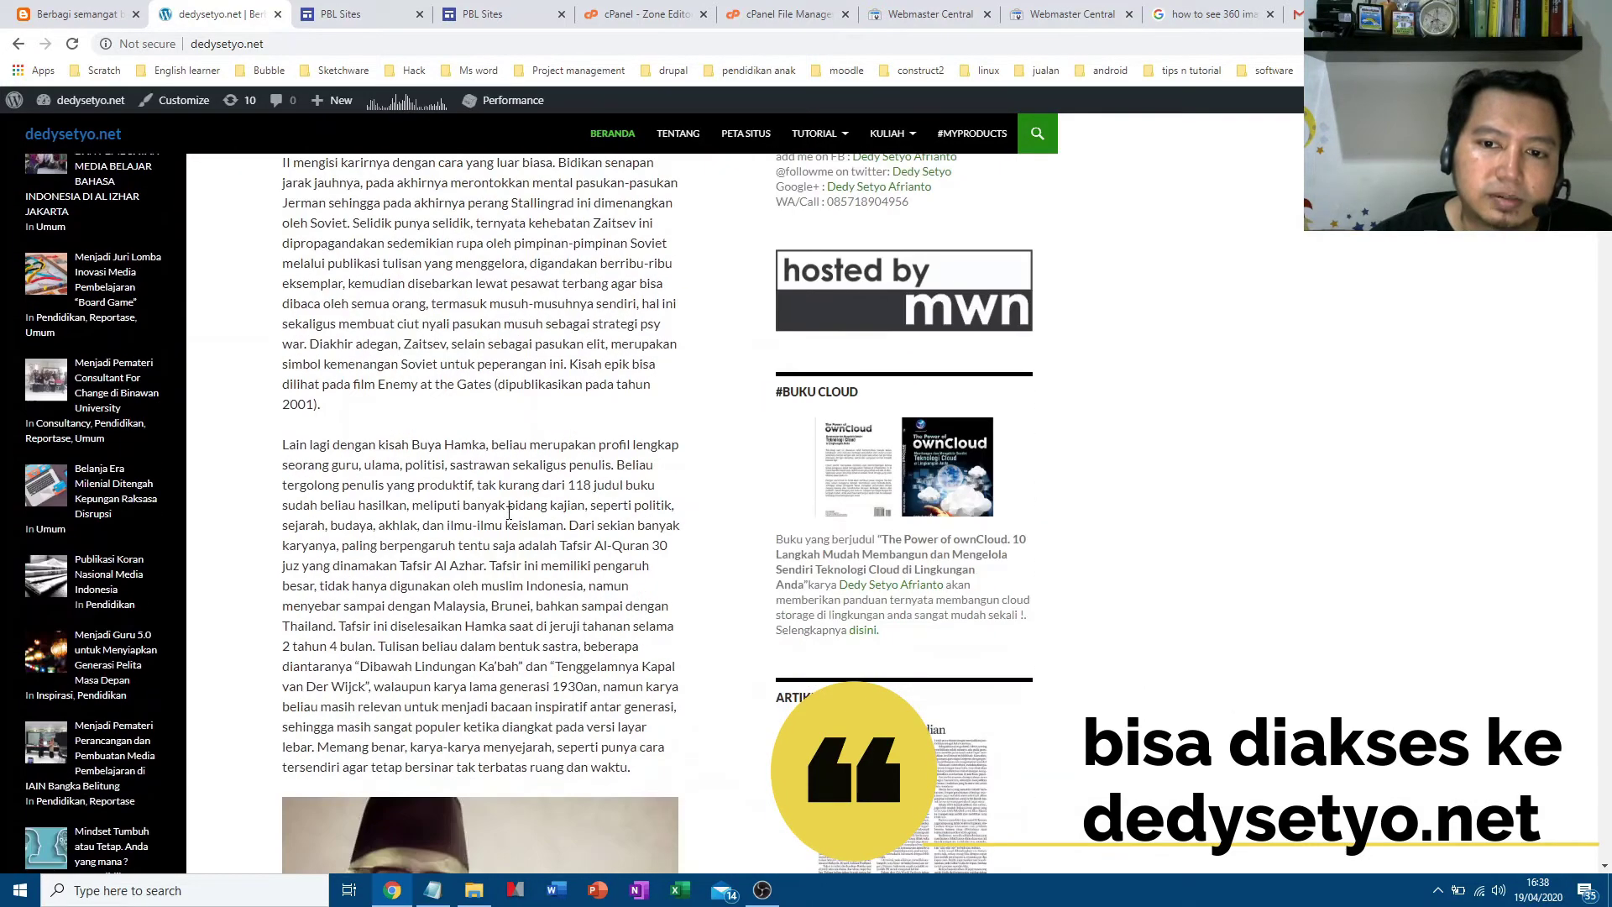
pyautogui.scroll(-3, 509, 513)
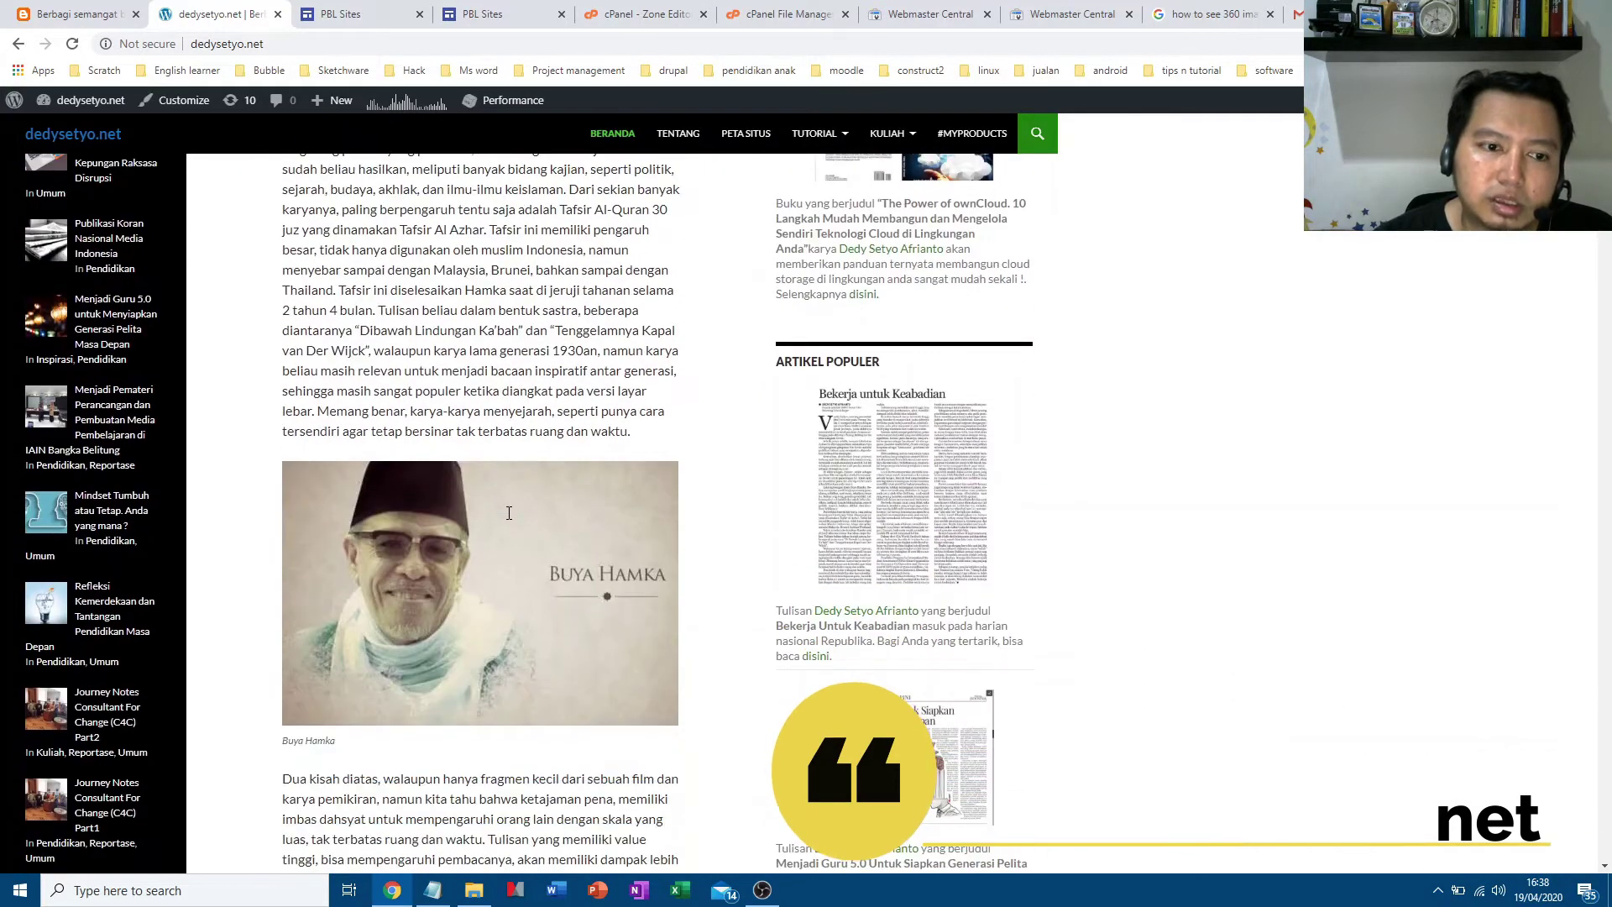
pyautogui.scroll(-2, 504, 527)
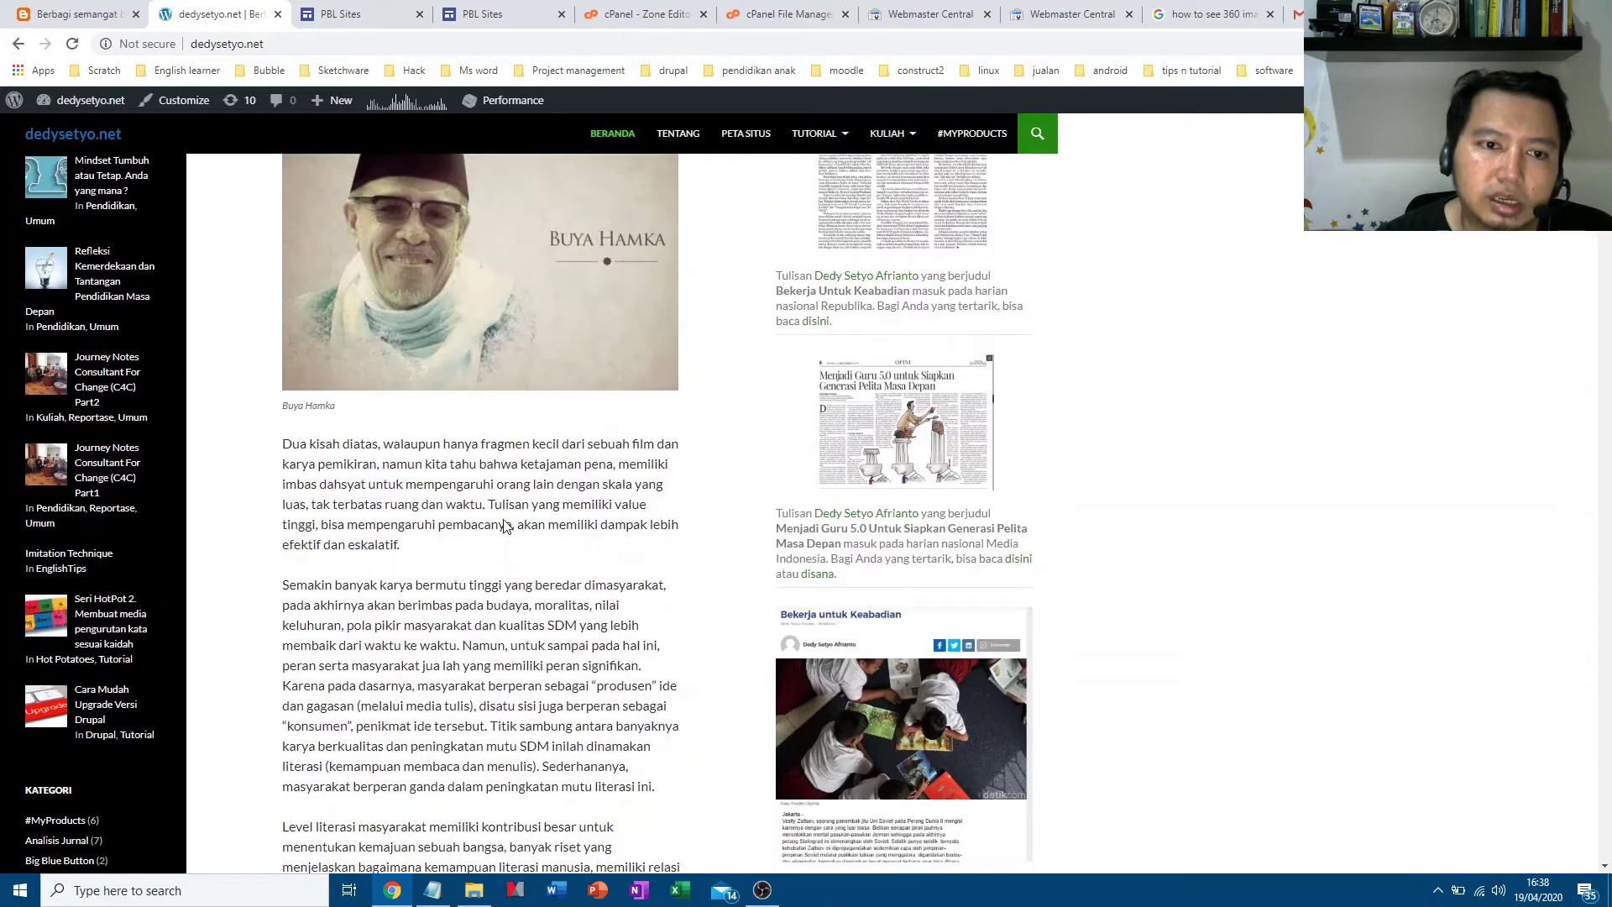
pyautogui.scroll(-2, 400, 525)
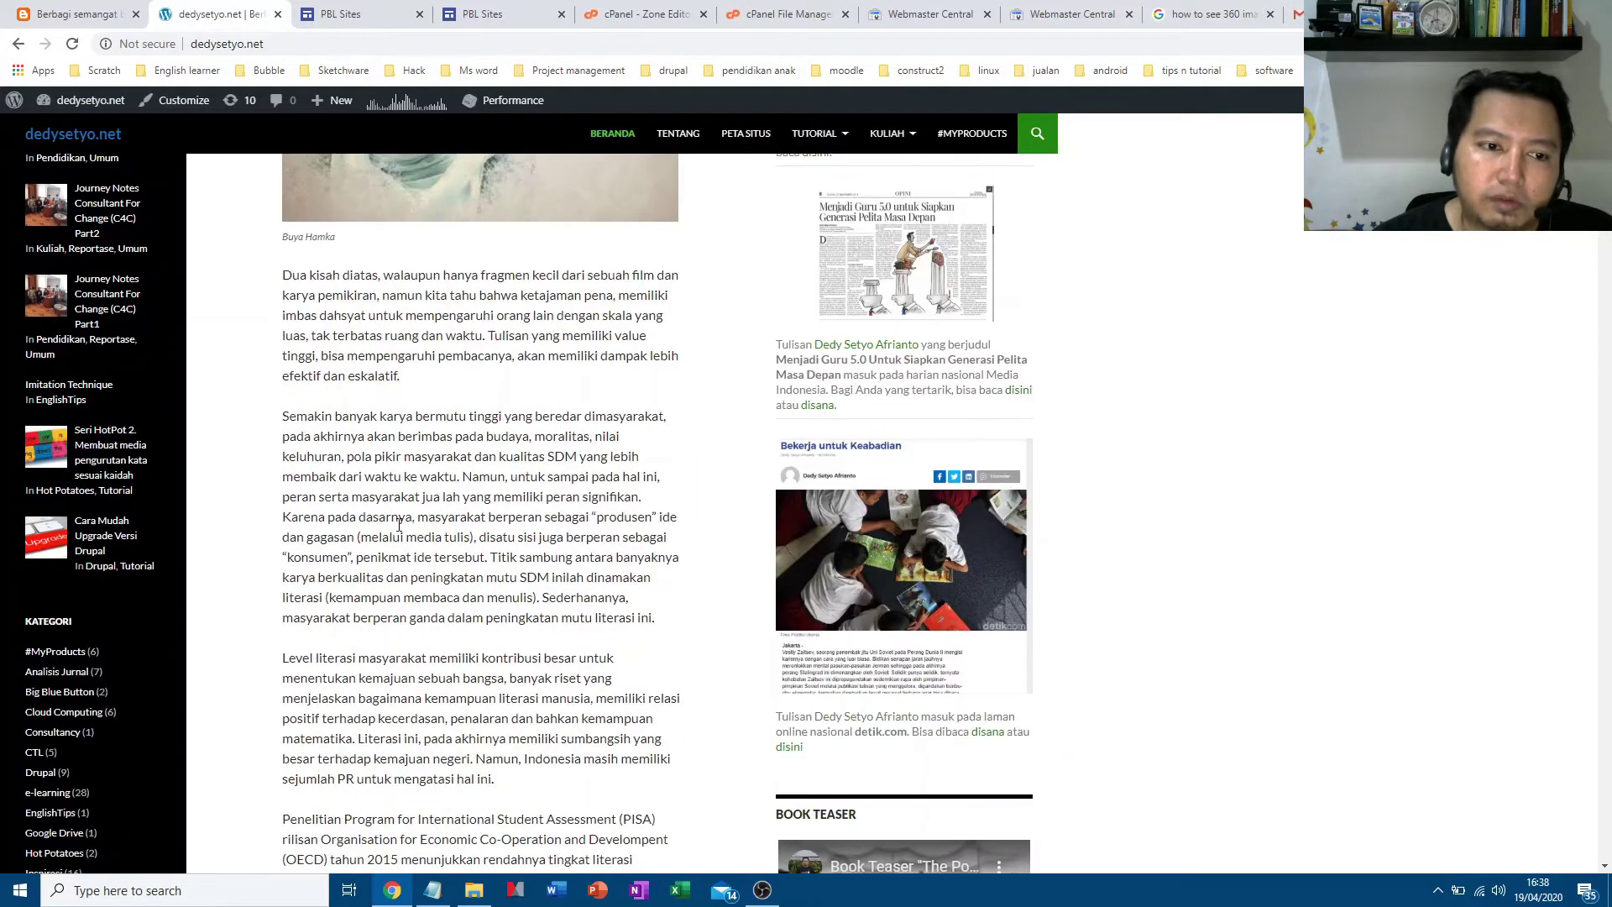
pyautogui.scroll(-7, 399, 525)
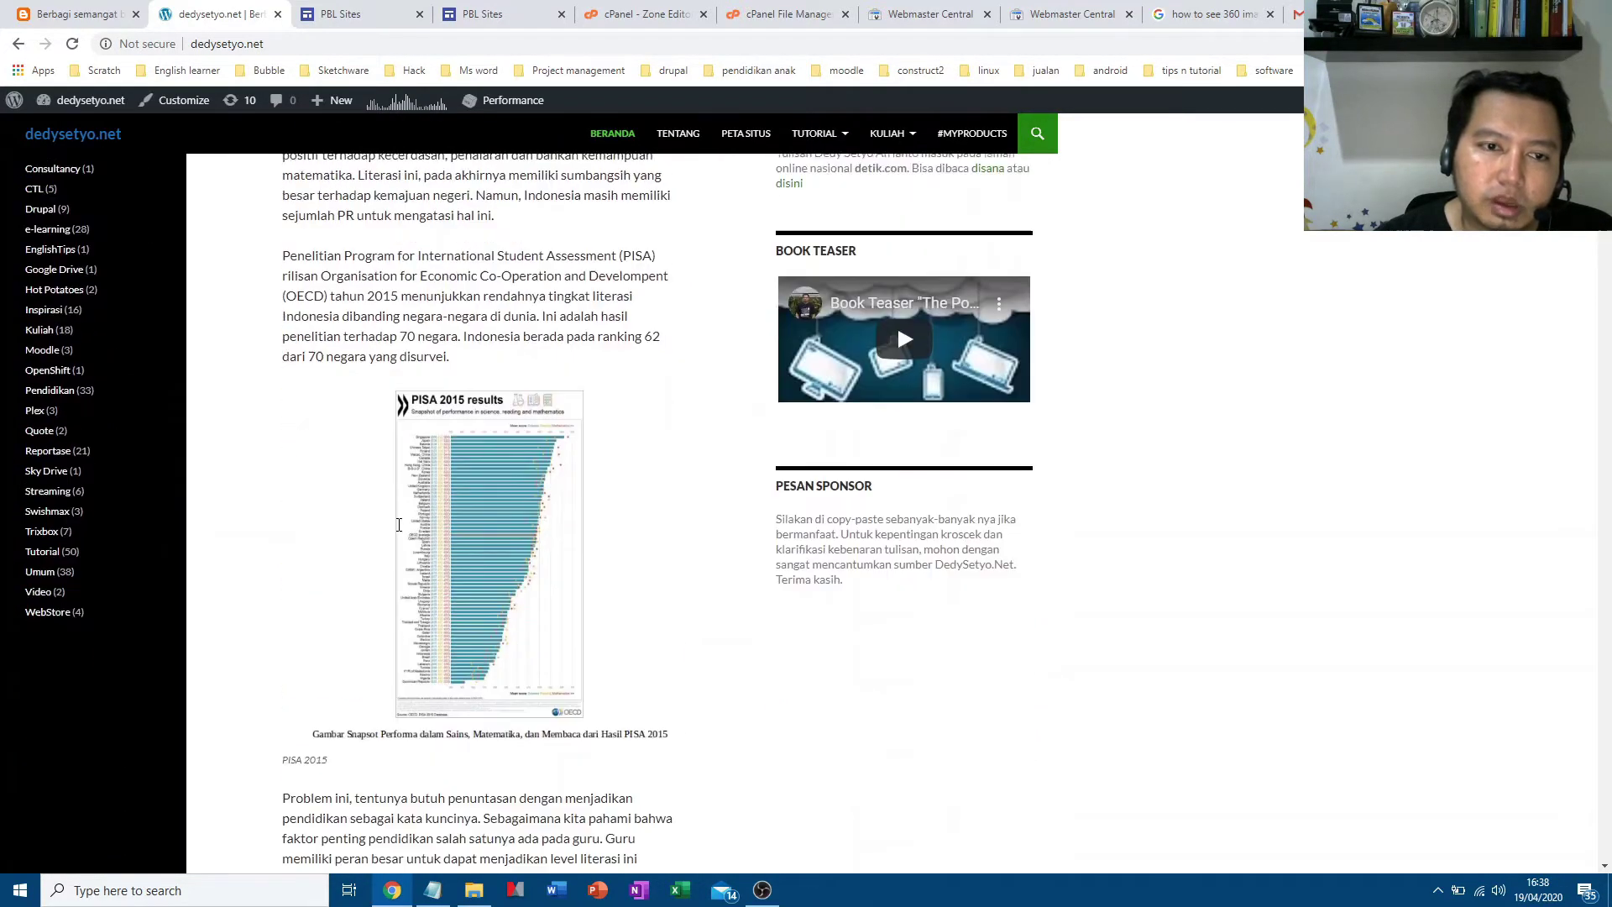
pyautogui.scroll(-10, 399, 531)
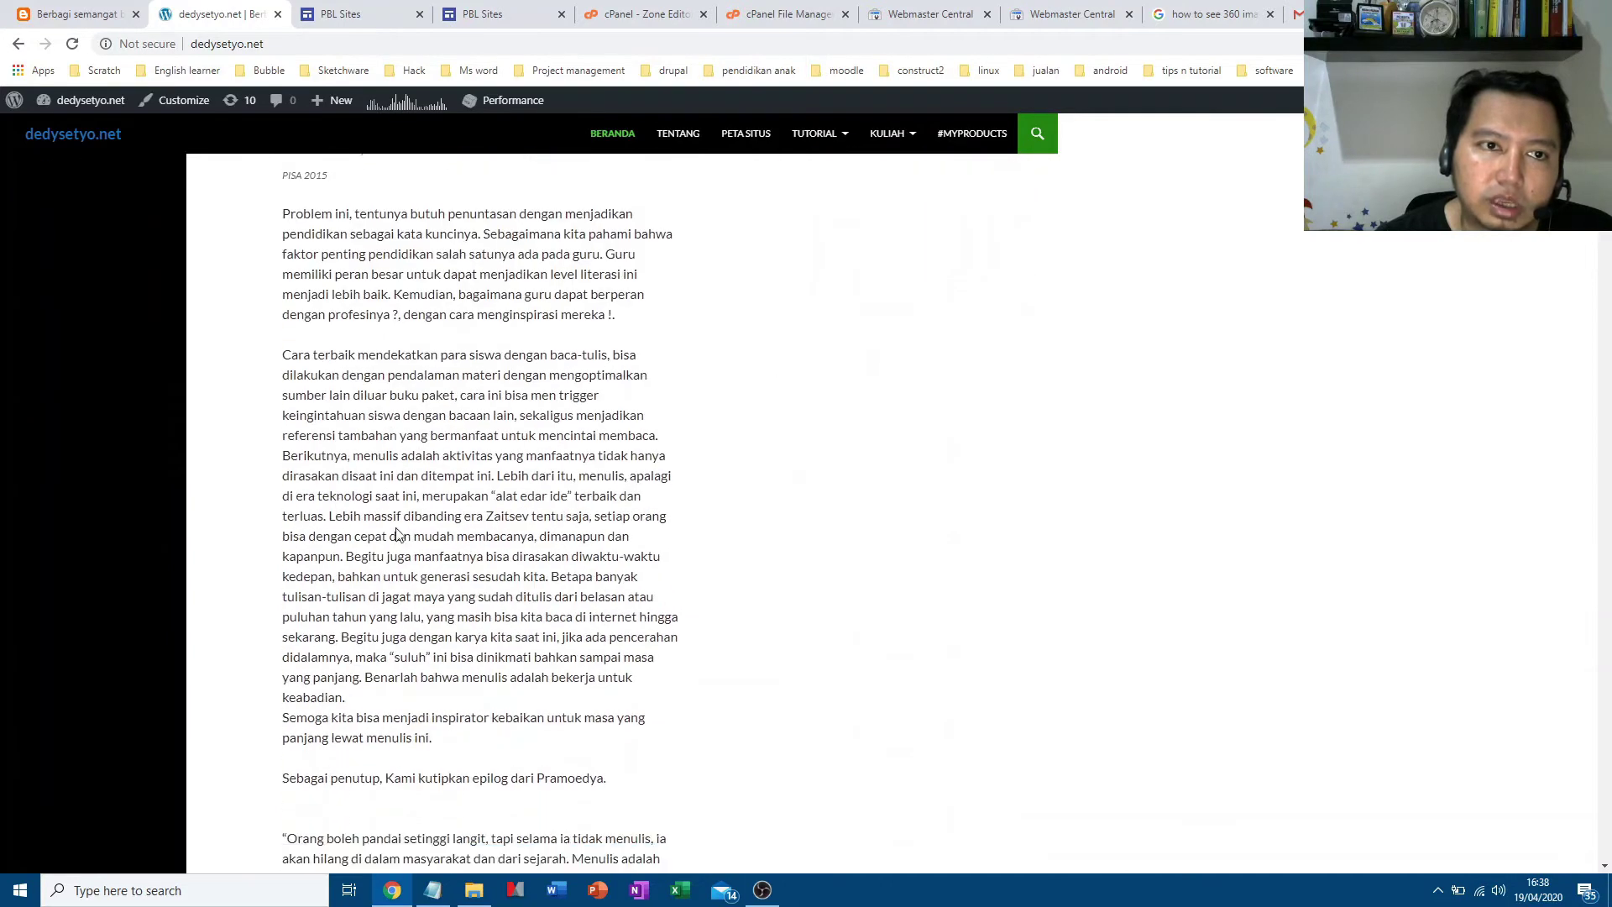
# Examine the blog post "Narasumber Pelatihan Pengantar E-Learning dan Project Based Learning" with its photos and survey charts
pyautogui.scroll(-10, 397, 529)
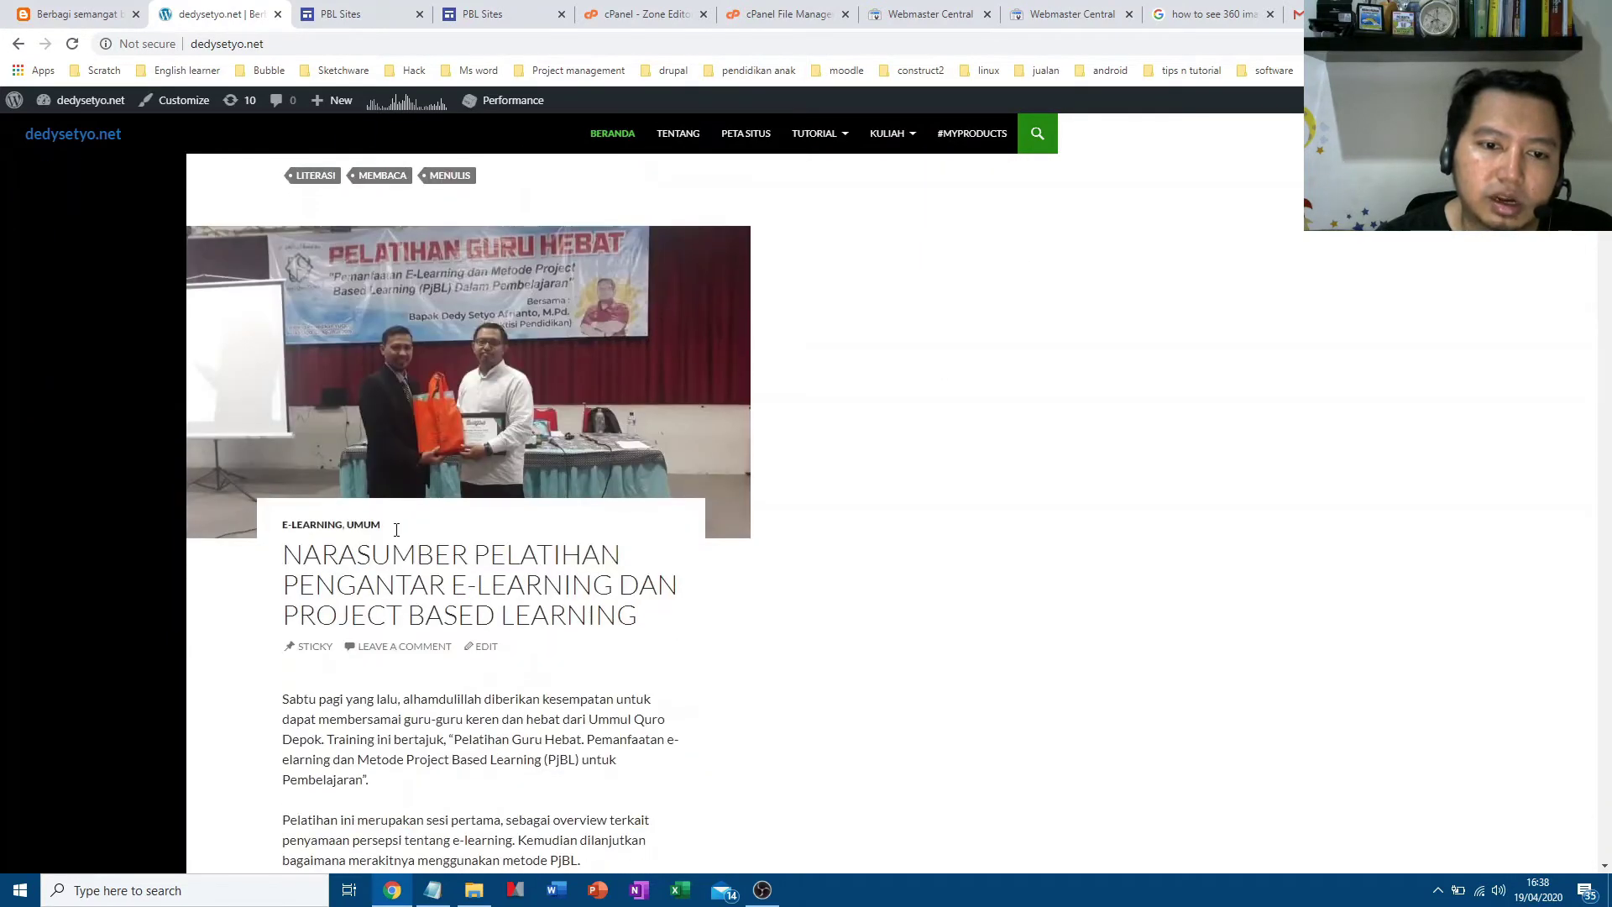
pyautogui.scroll(-3, 398, 536)
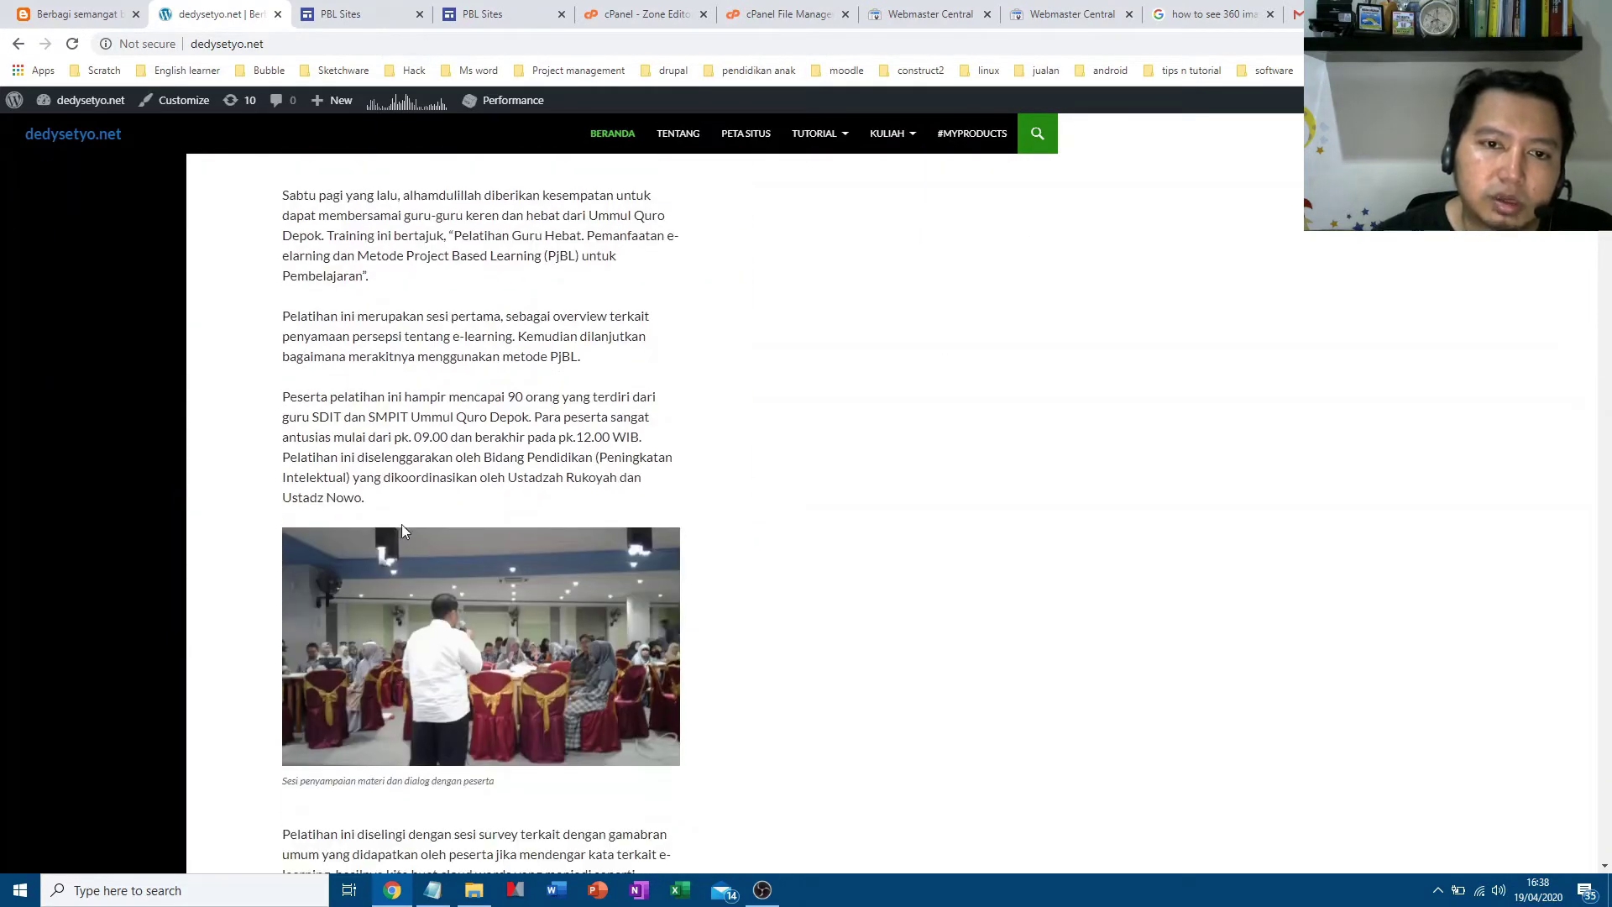
pyautogui.scroll(-3, 408, 521)
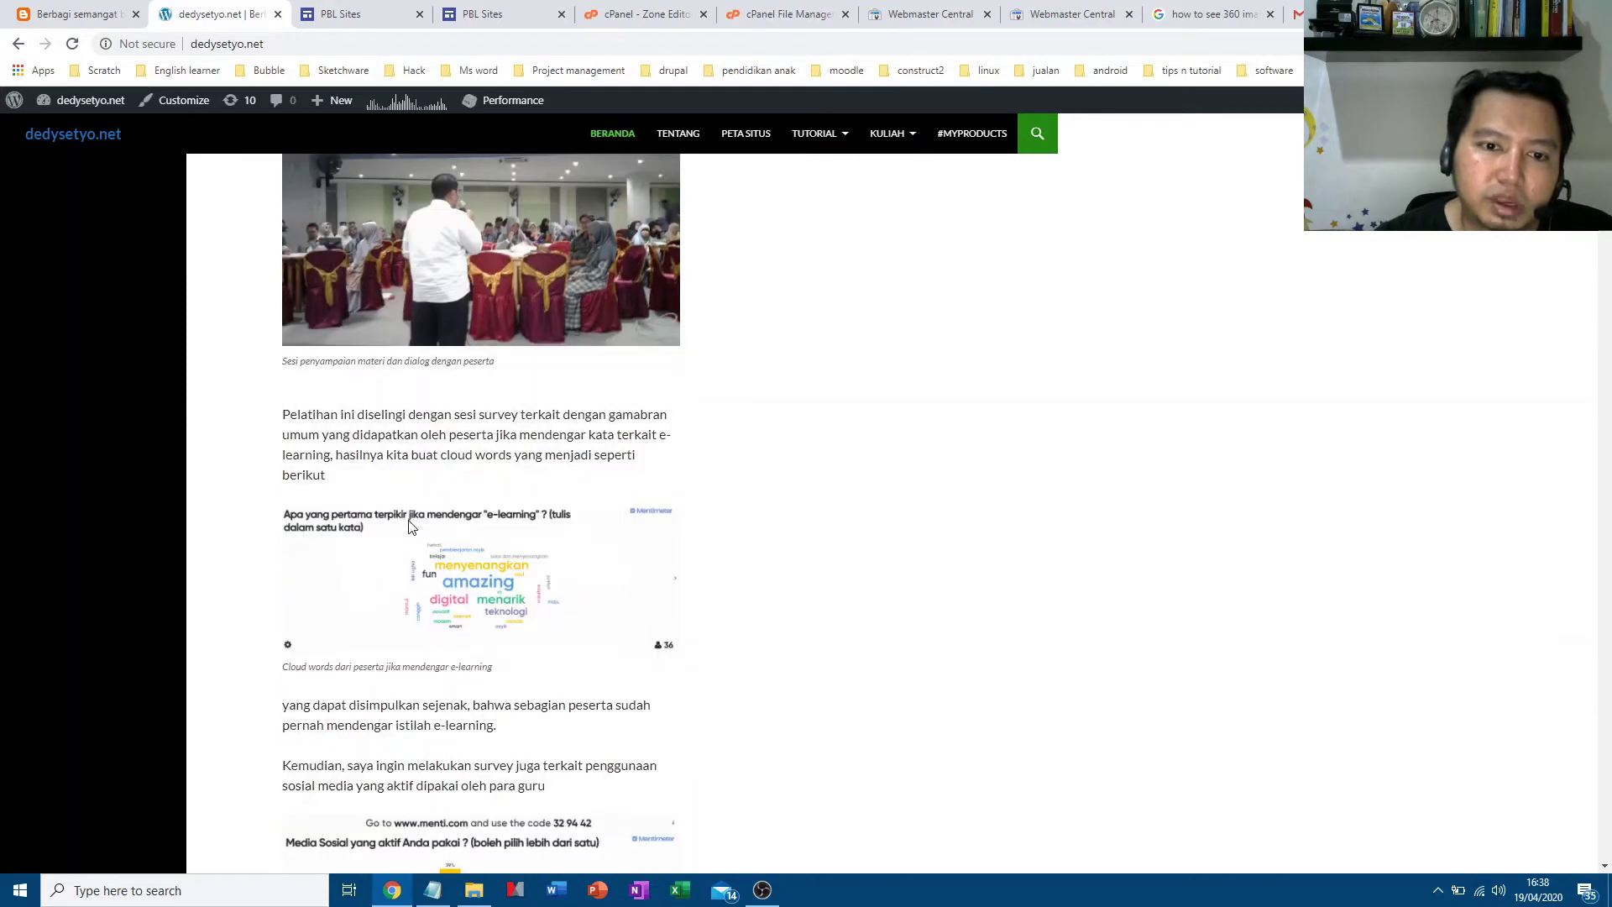
pyautogui.scroll(-5, 408, 523)
pyautogui.scroll(-6, 409, 525)
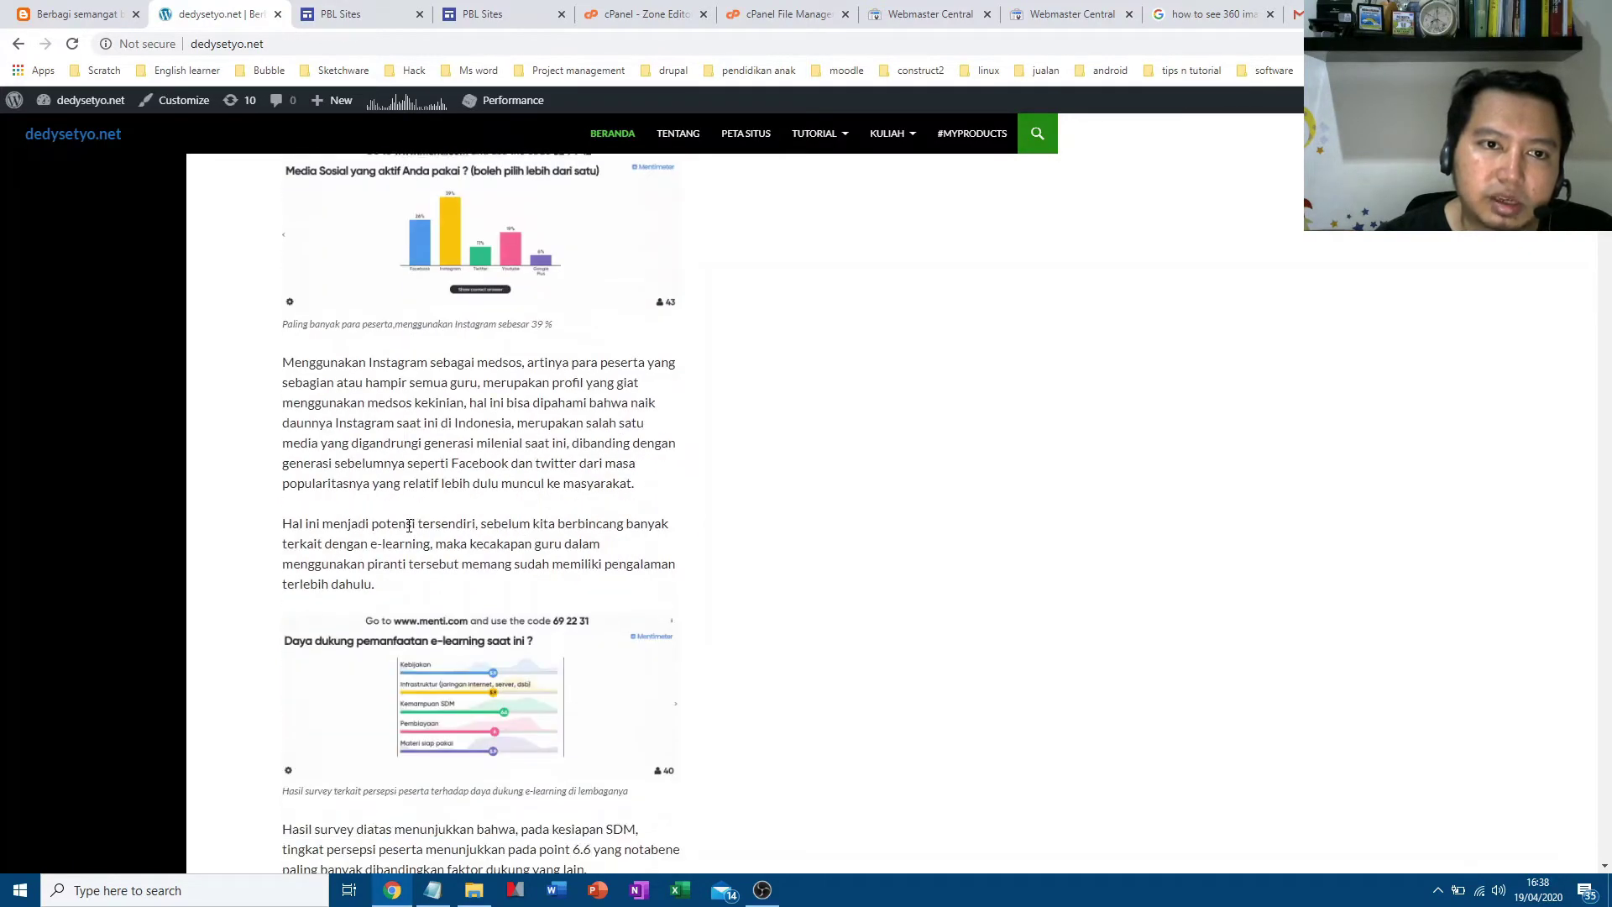
pyautogui.scroll(-2, 409, 527)
pyautogui.scroll(-2, 409, 526)
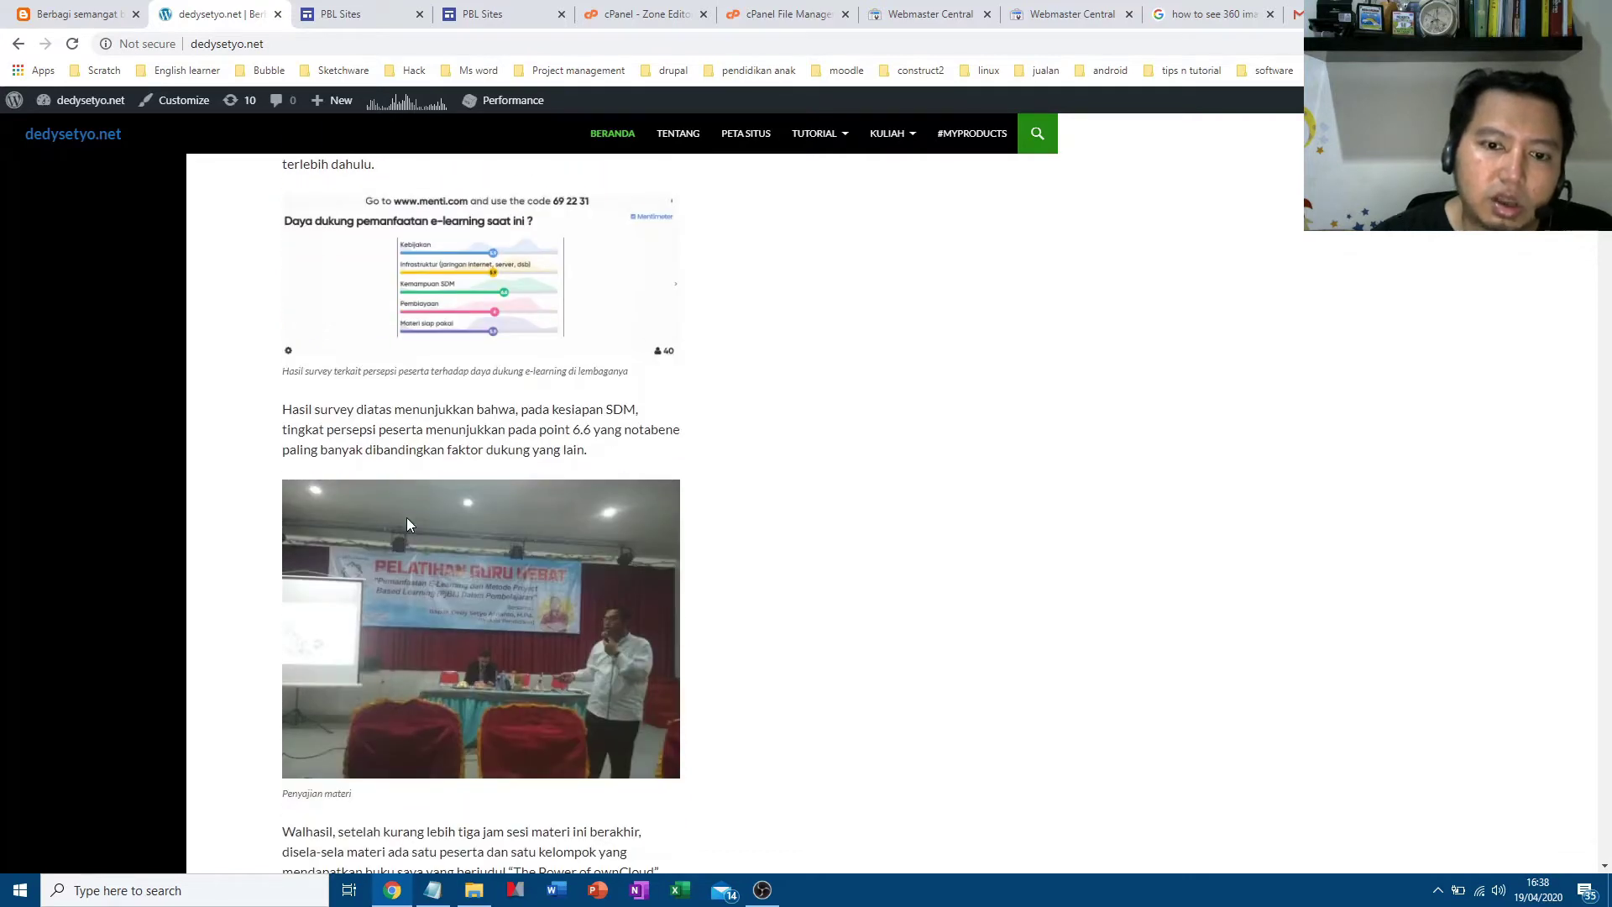
pyautogui.scroll(-4, 409, 524)
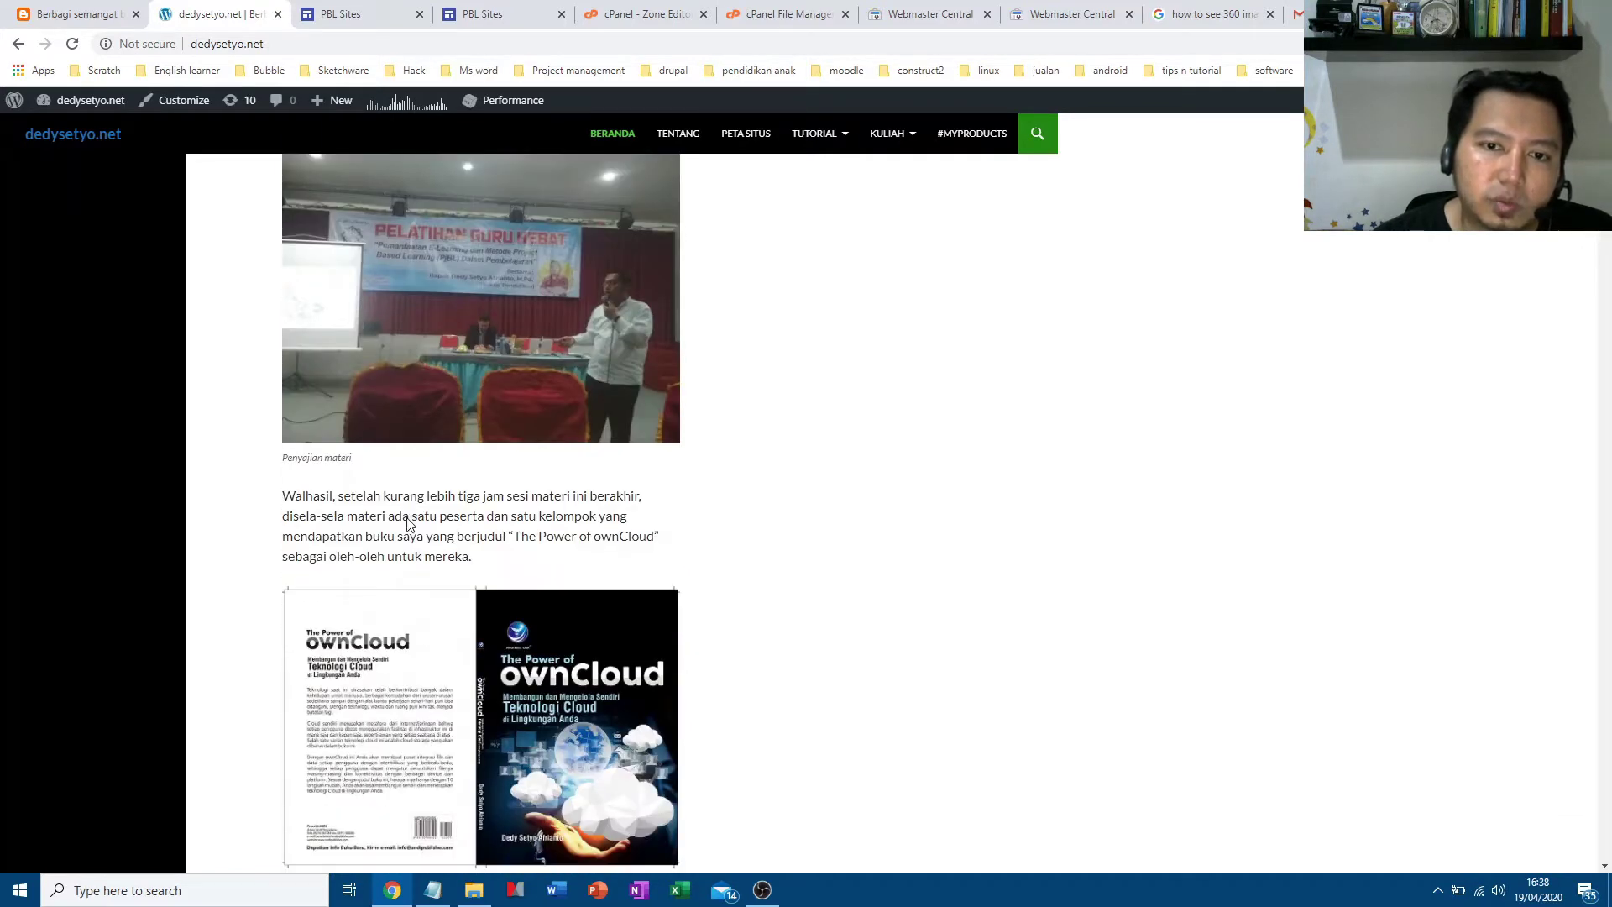
# Examine the closing photos of the training post and the article "Menjadi Pemateri "Goal Setting" untuk Menyiapkan Masa Orientasi Siswa Baru"
pyautogui.scroll(-8, 408, 519)
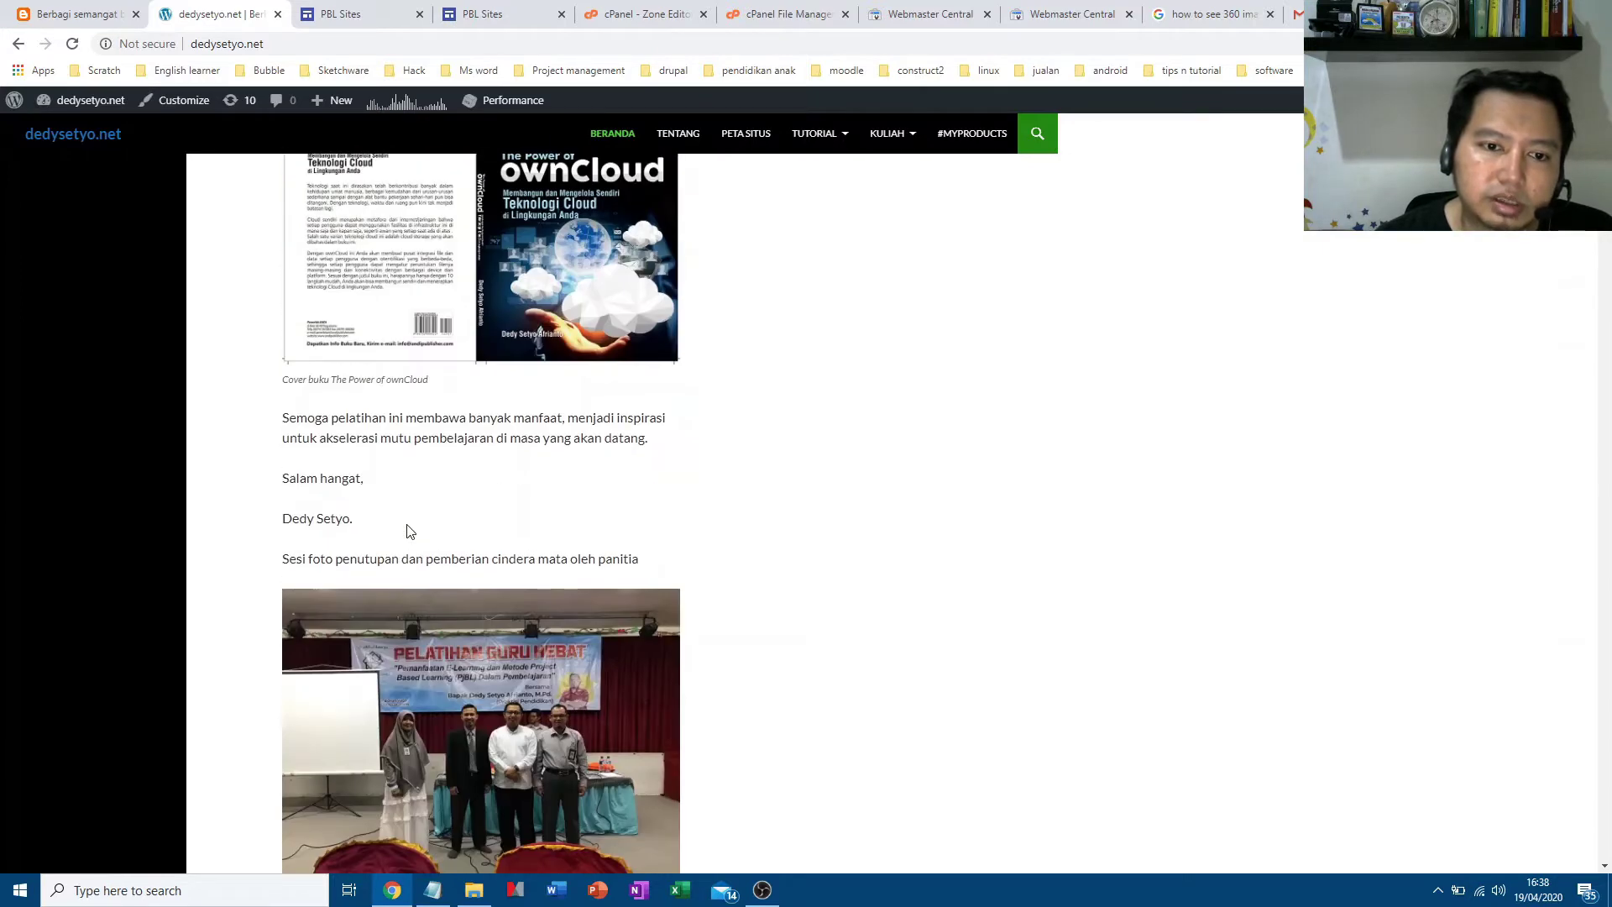
pyautogui.scroll(-9, 405, 531)
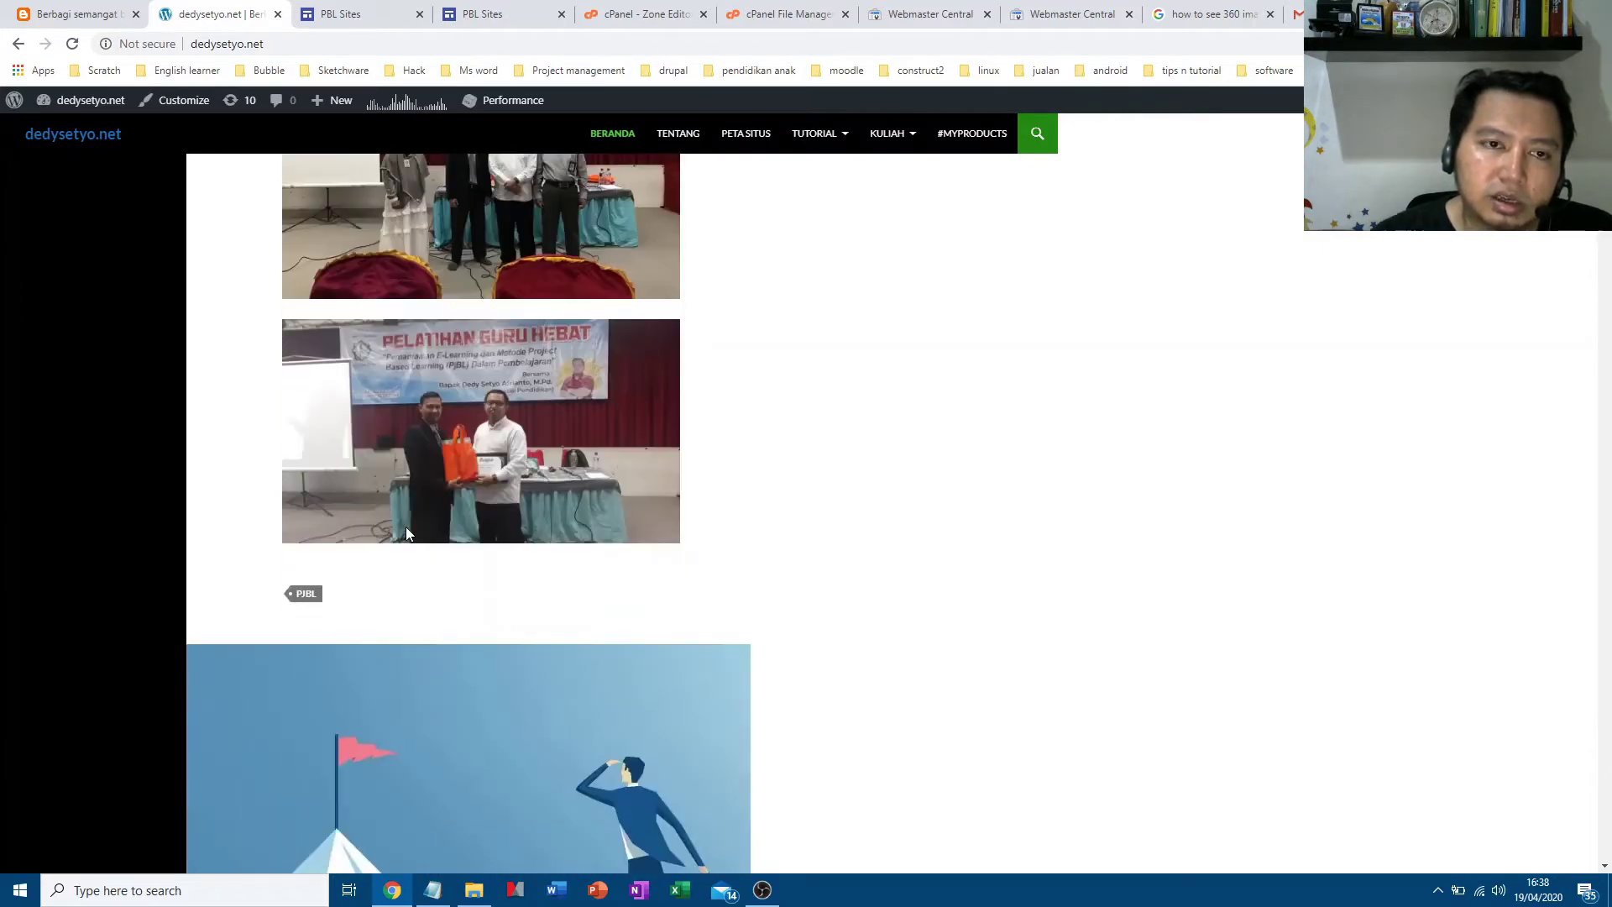
pyautogui.scroll(-2, 412, 527)
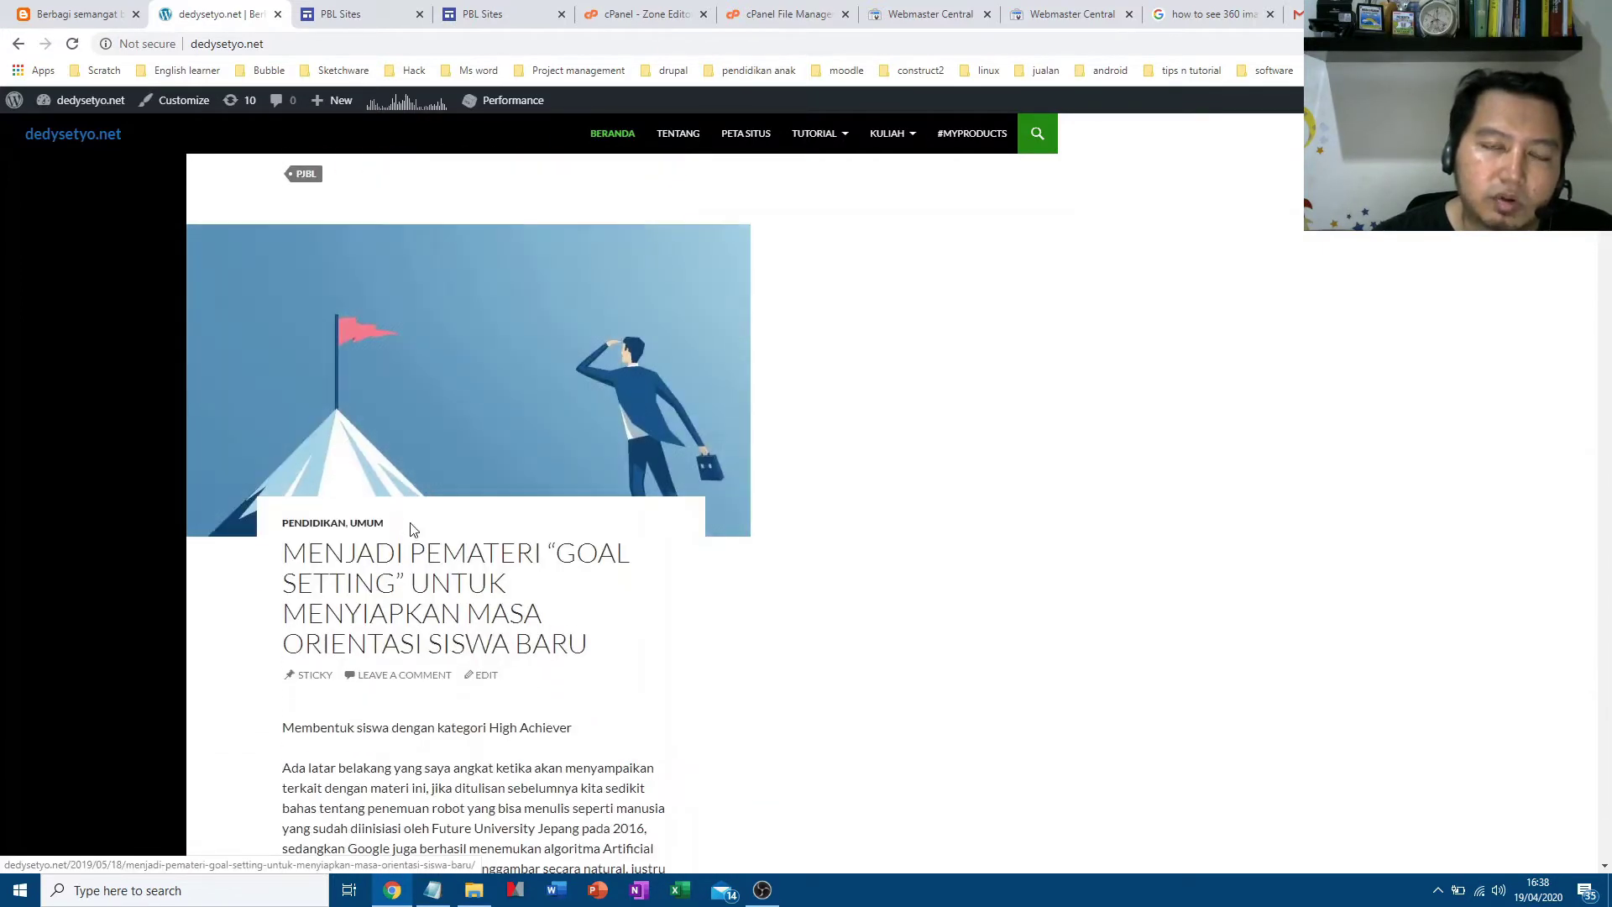
pyautogui.scroll(-4, 424, 522)
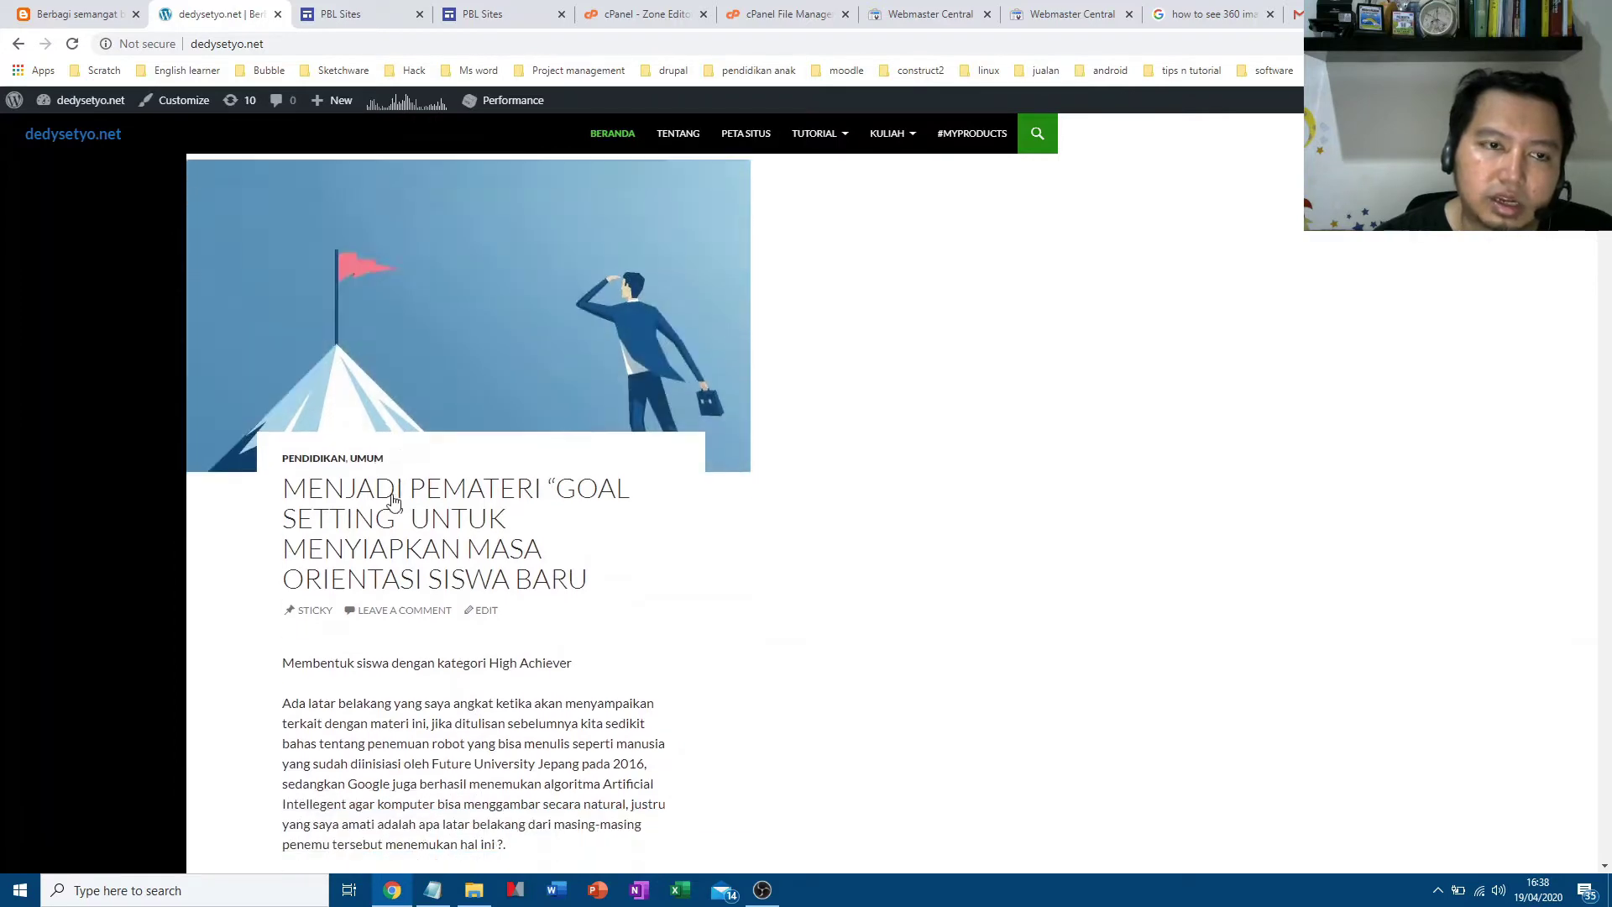
pyautogui.scroll(-5, 327, 516)
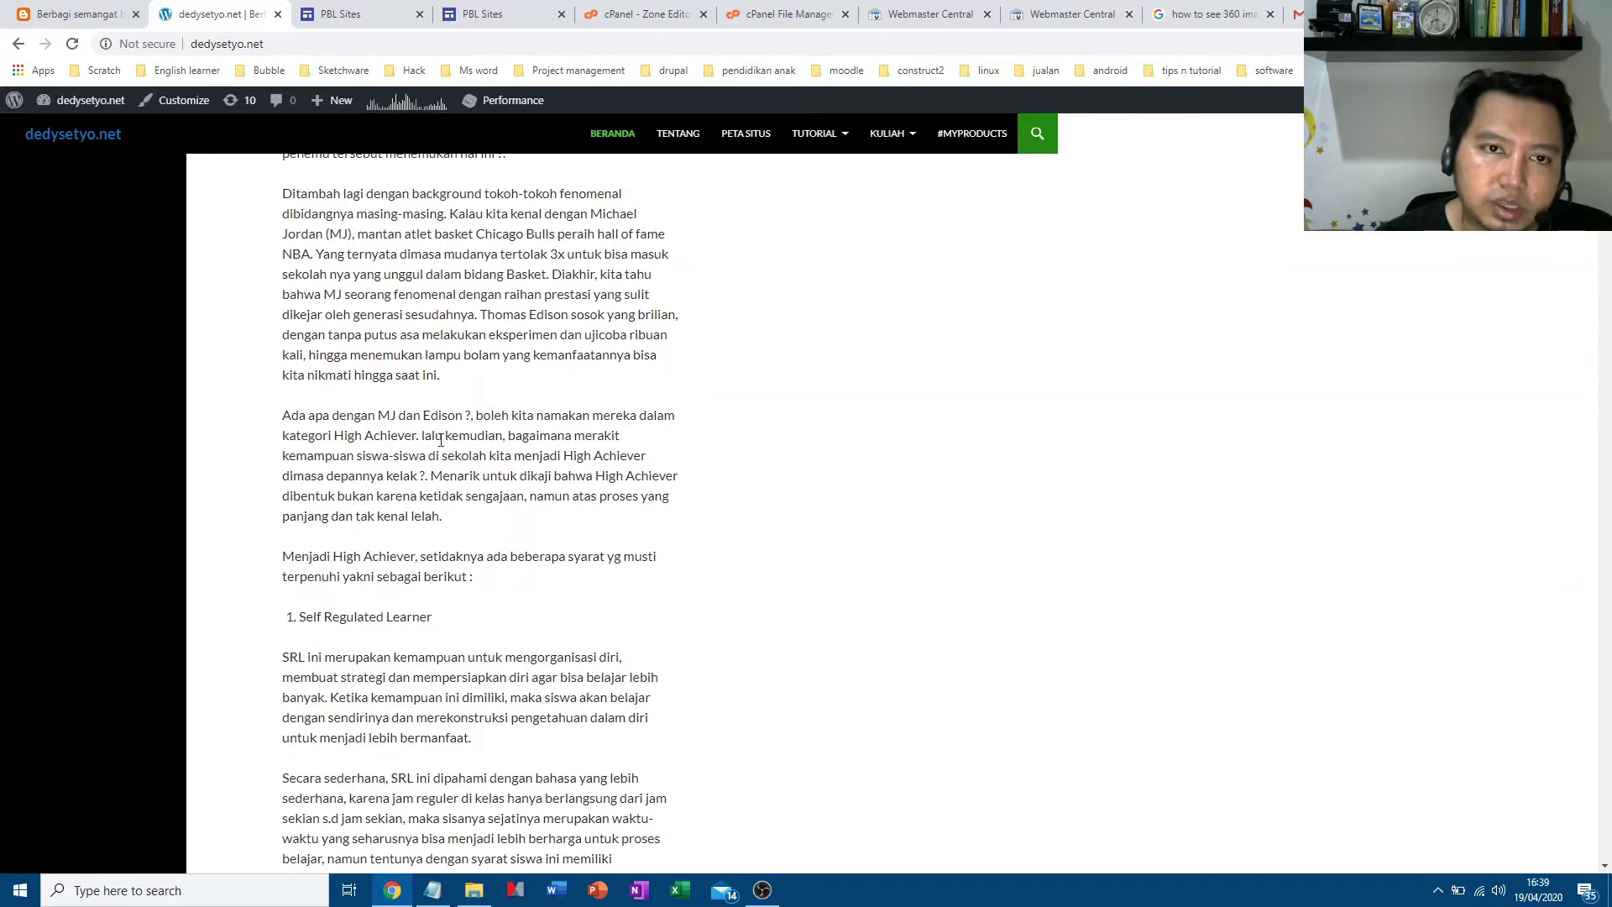
pyautogui.scroll(-2, 436, 441)
pyautogui.scroll(-9, 436, 443)
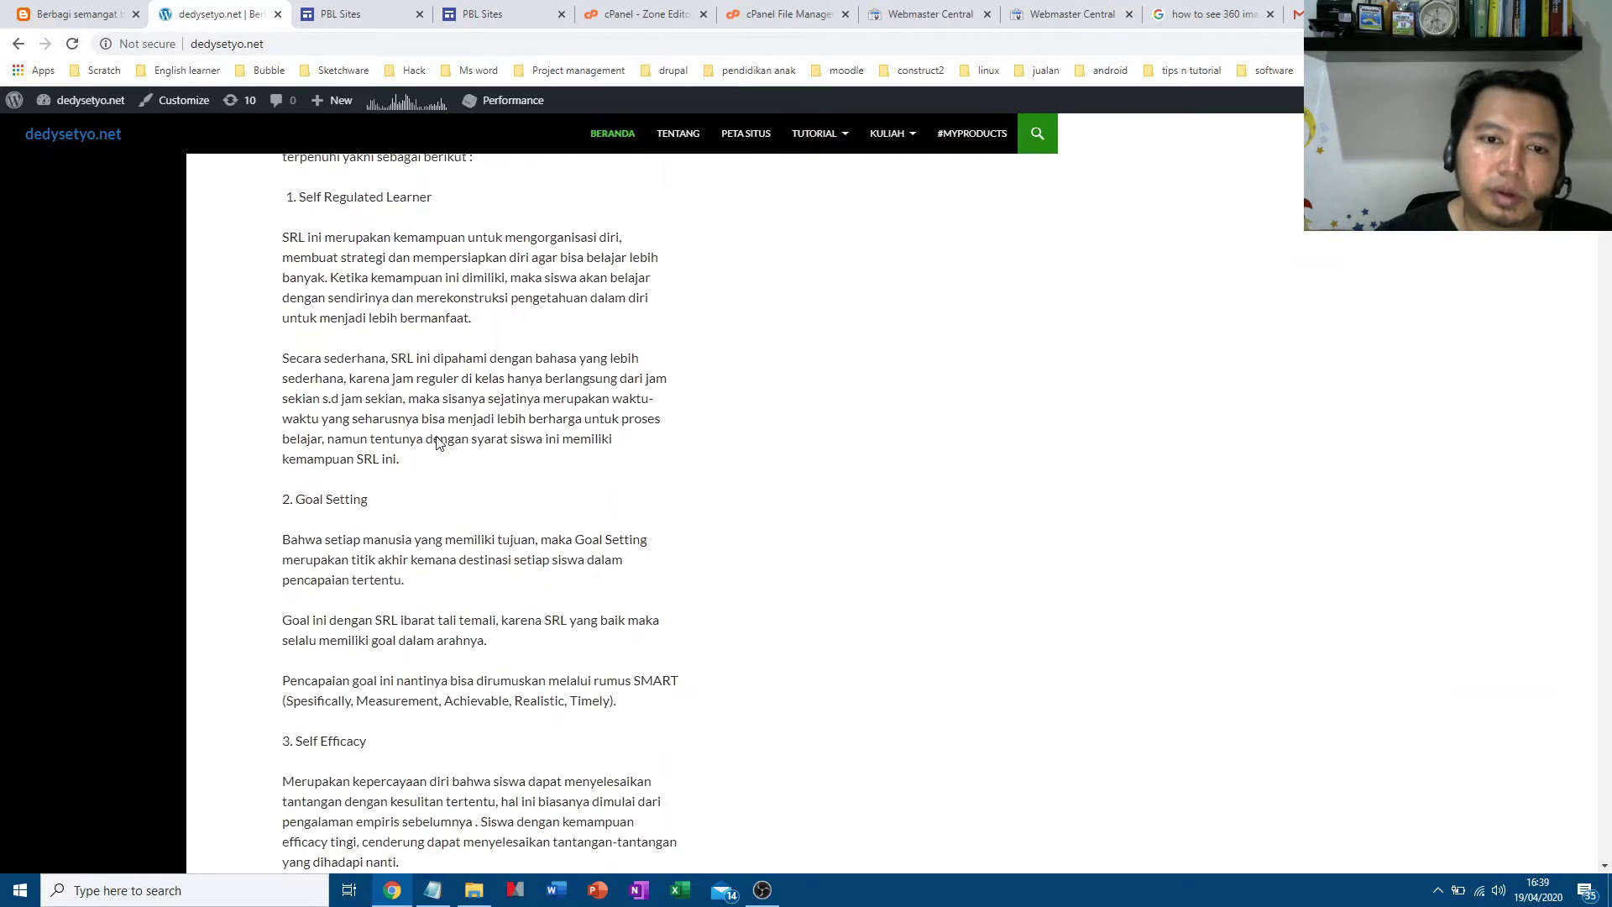
pyautogui.scroll(-8, 436, 436)
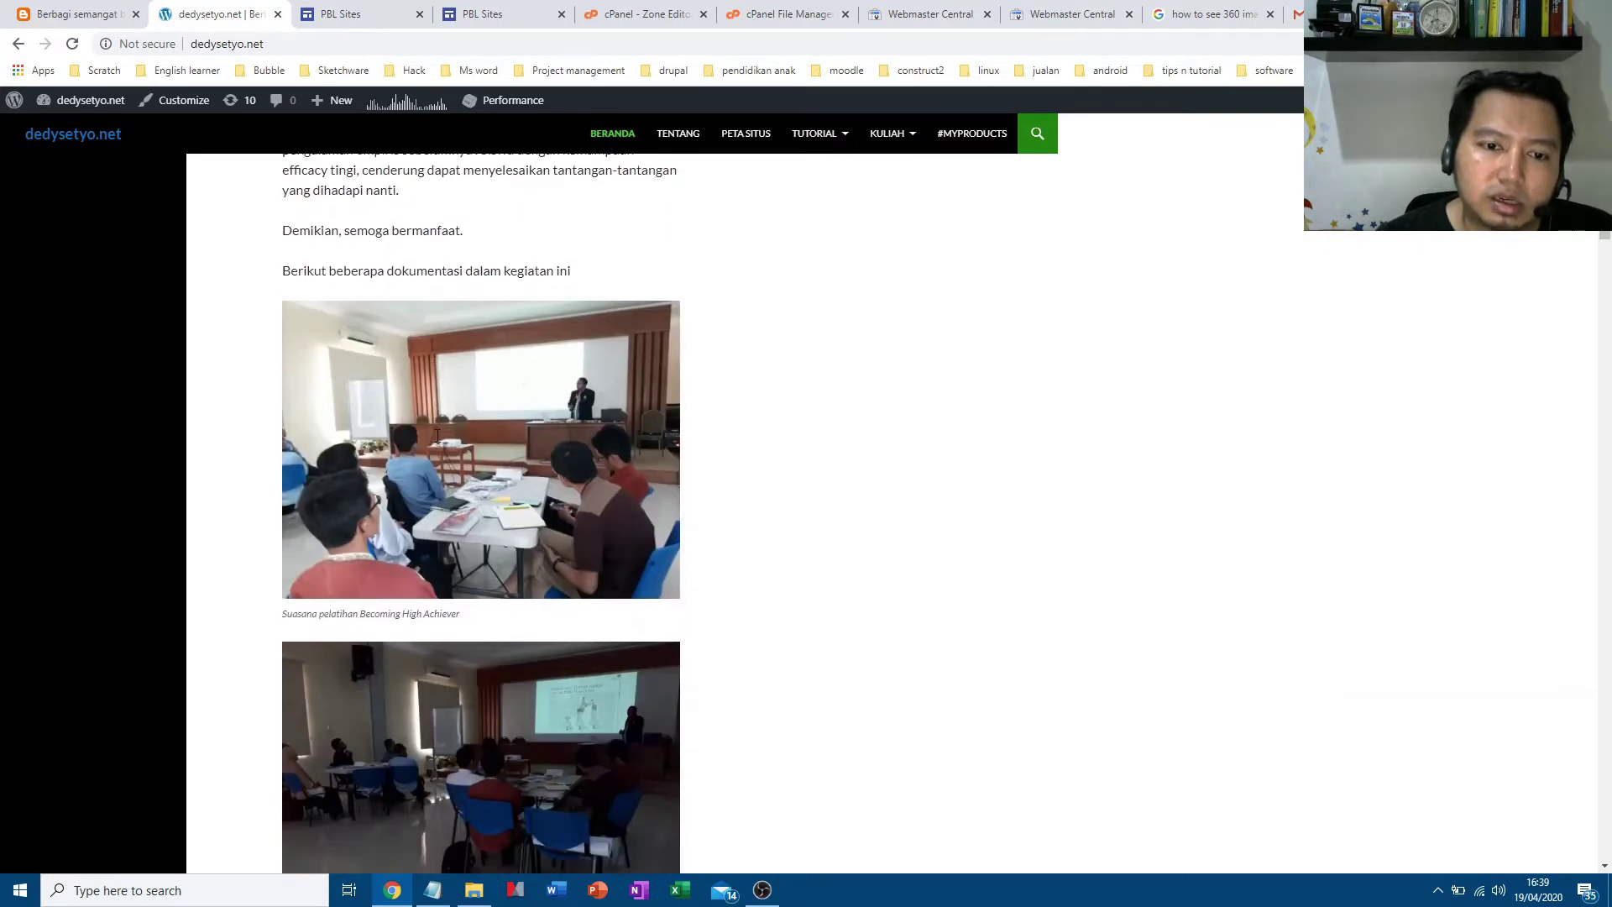
pyautogui.scroll(-5, 437, 443)
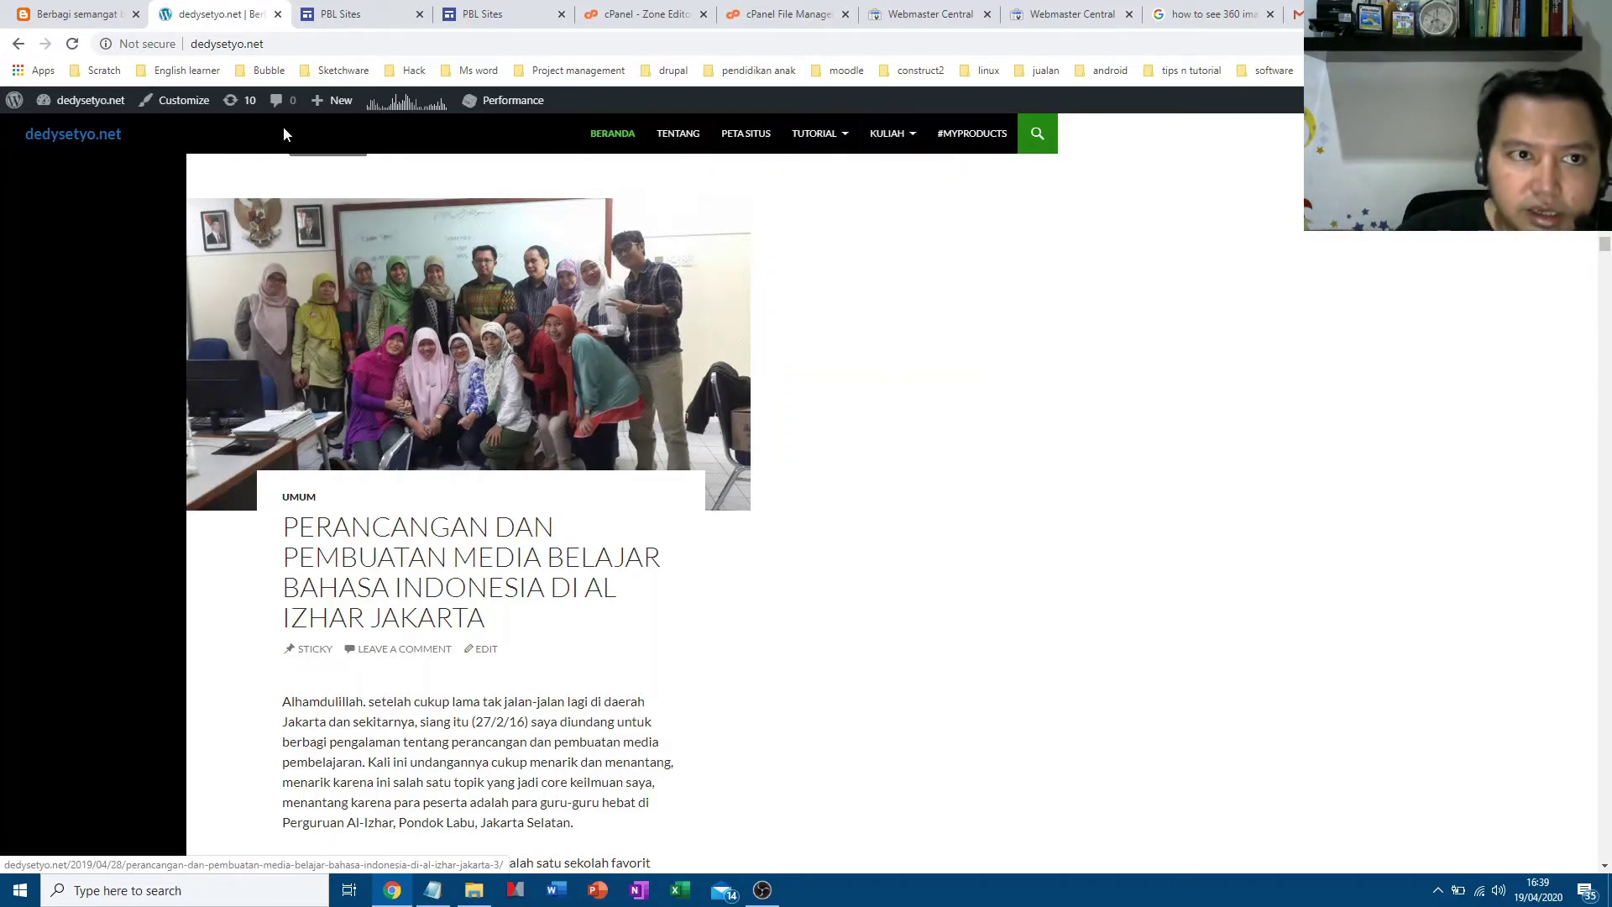
# Switch back to the published PBL Sites page and look at its banner
pyautogui.click(521, 19)
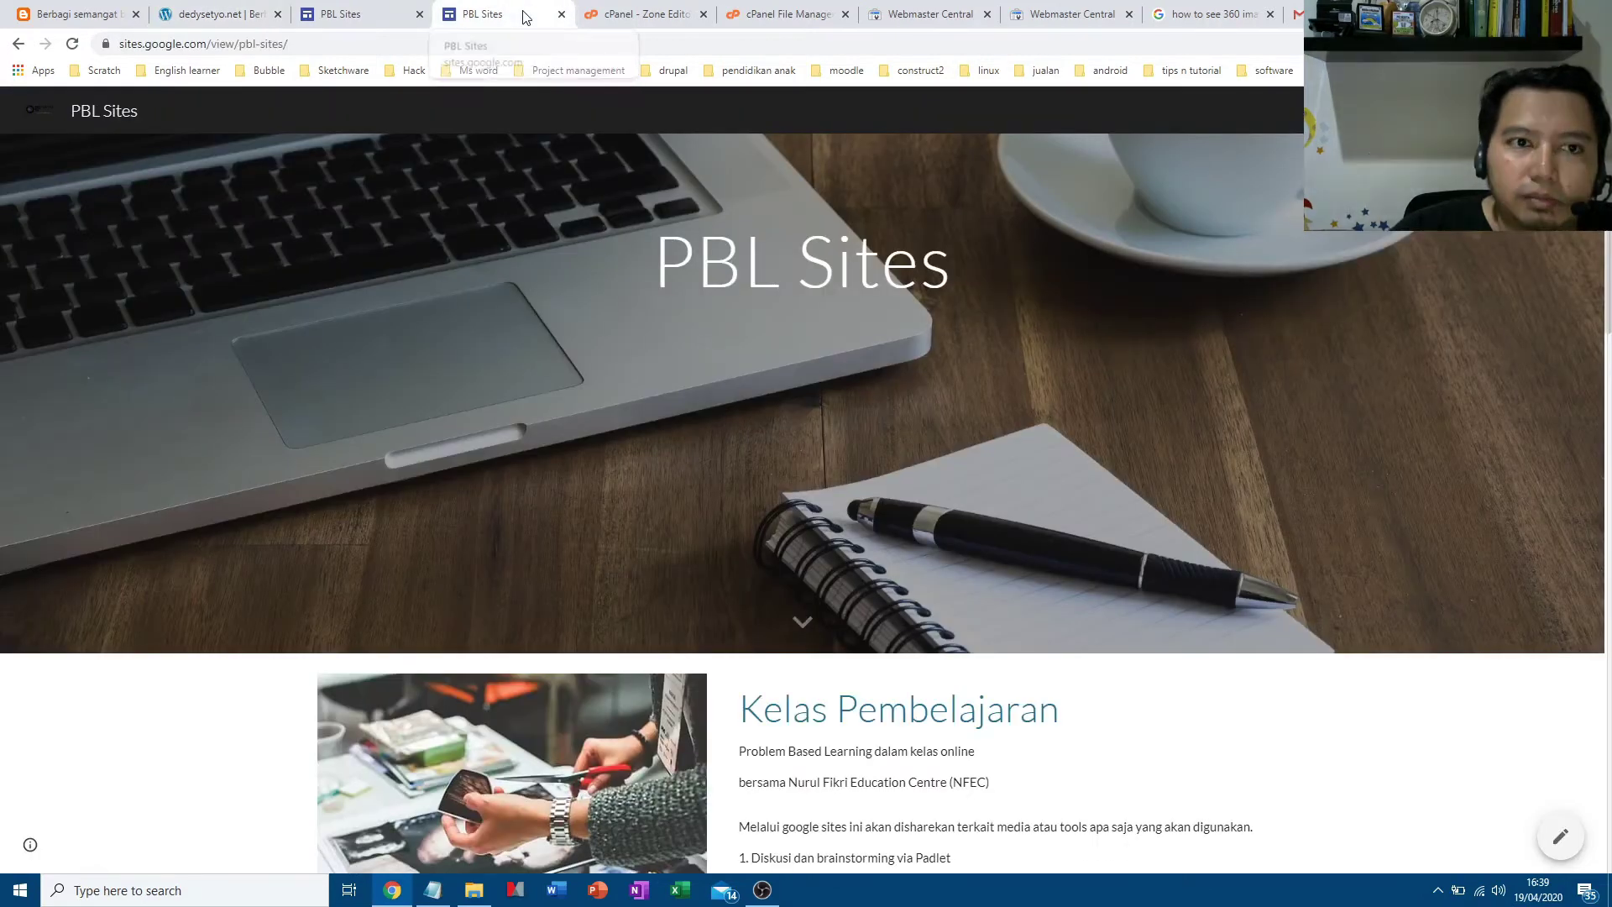
pyautogui.scroll(2, 715, 435)
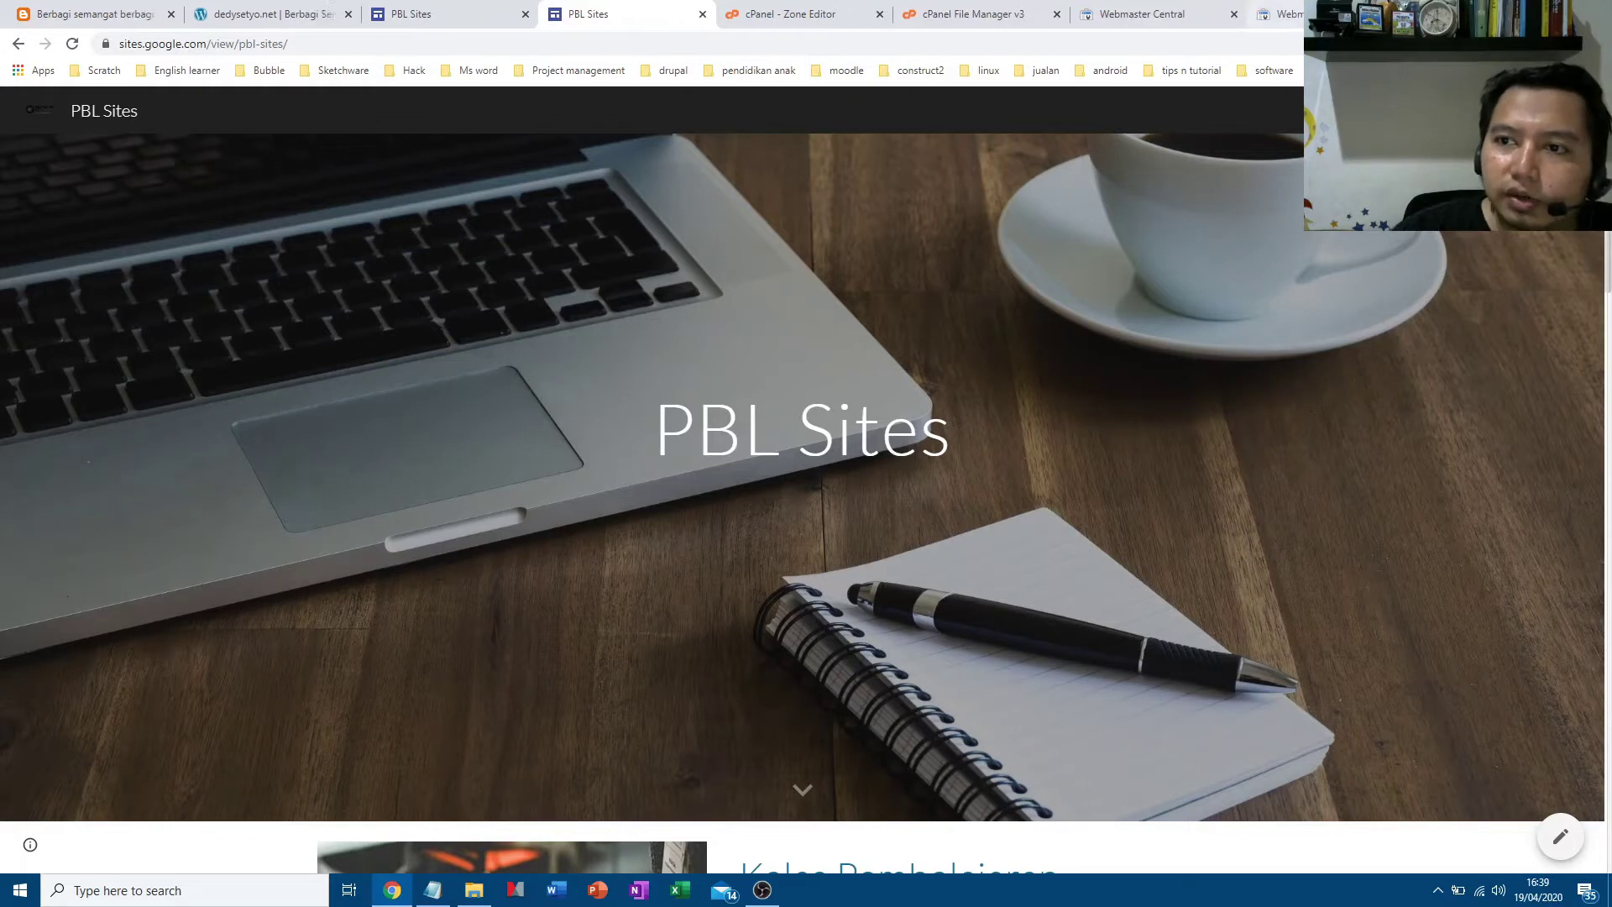
# Search Google for "google sites" in a new tab and open the Google Sites sign-in result
pyautogui.hotkey('ctrl', 't')
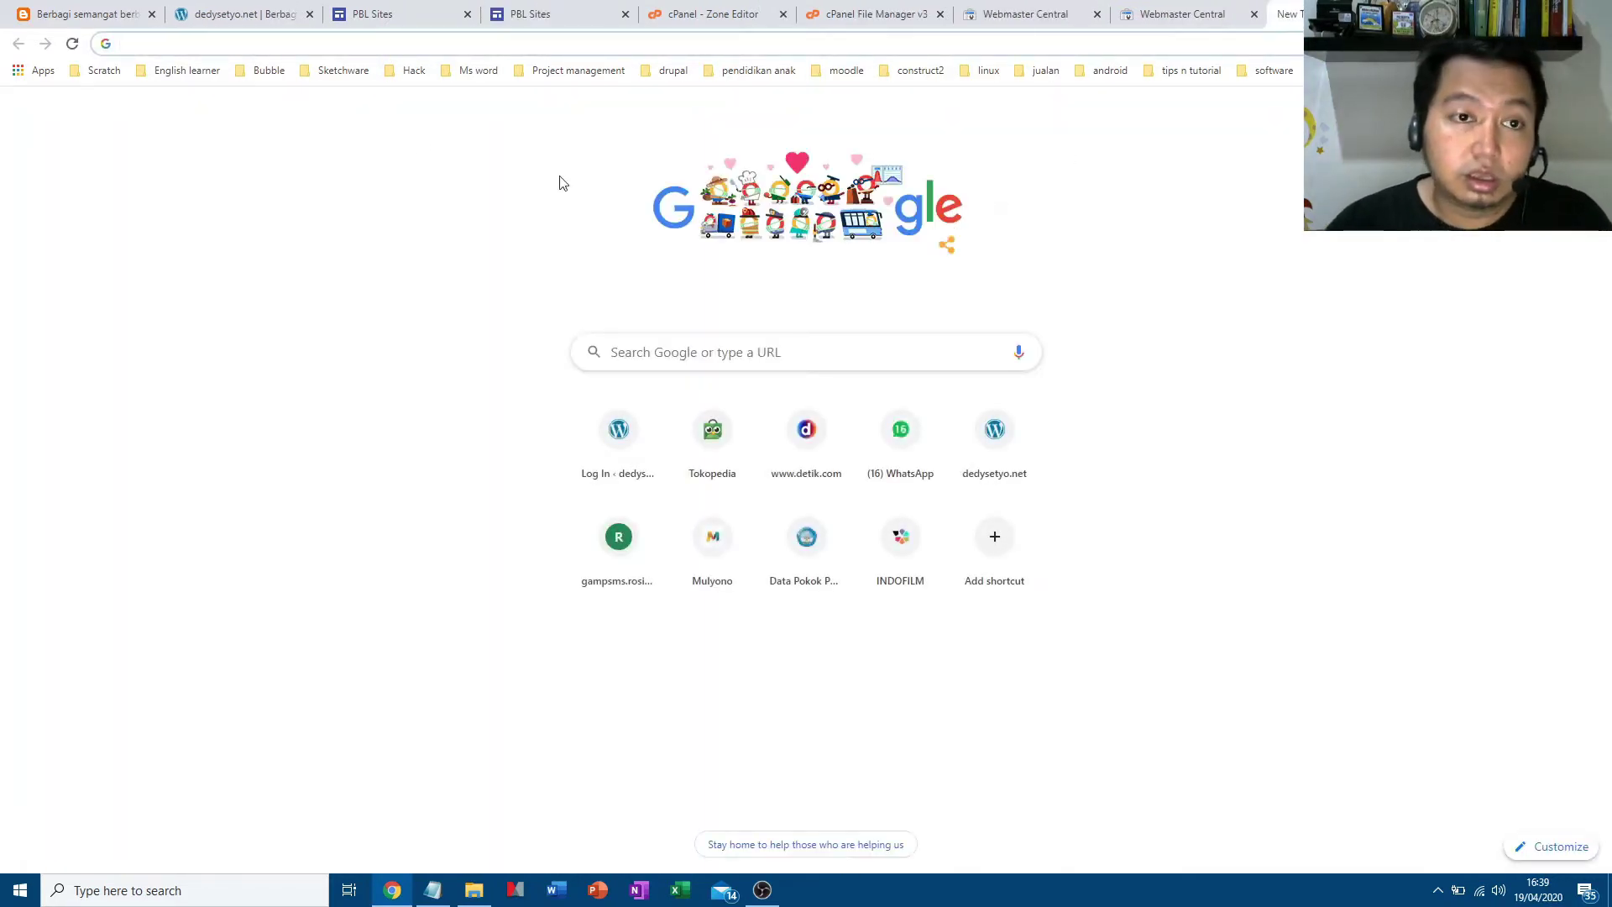
pyautogui.write('goo')
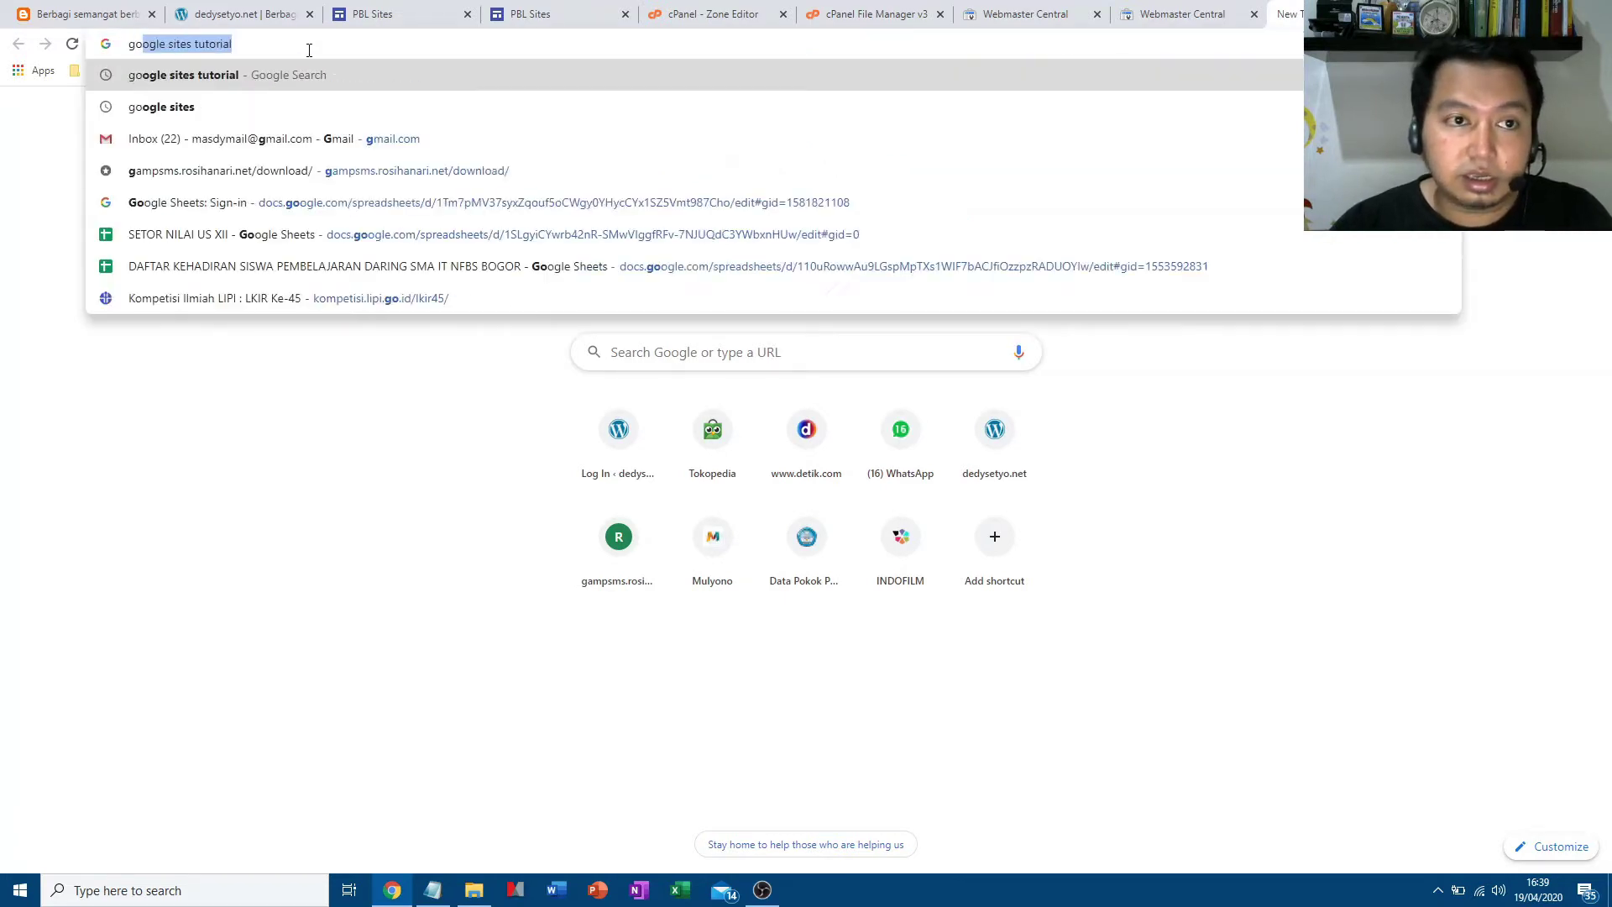
pyautogui.press('Right')
pyautogui.press('BackSpace')
pyautogui.press('BackSpace')
pyautogui.press('BackSpace')
pyautogui.press('BackSpace')
pyautogui.press('BackSpace')
pyautogui.press('BackSpace')
pyautogui.press('BackSpace')
pyautogui.press('BackSpace')
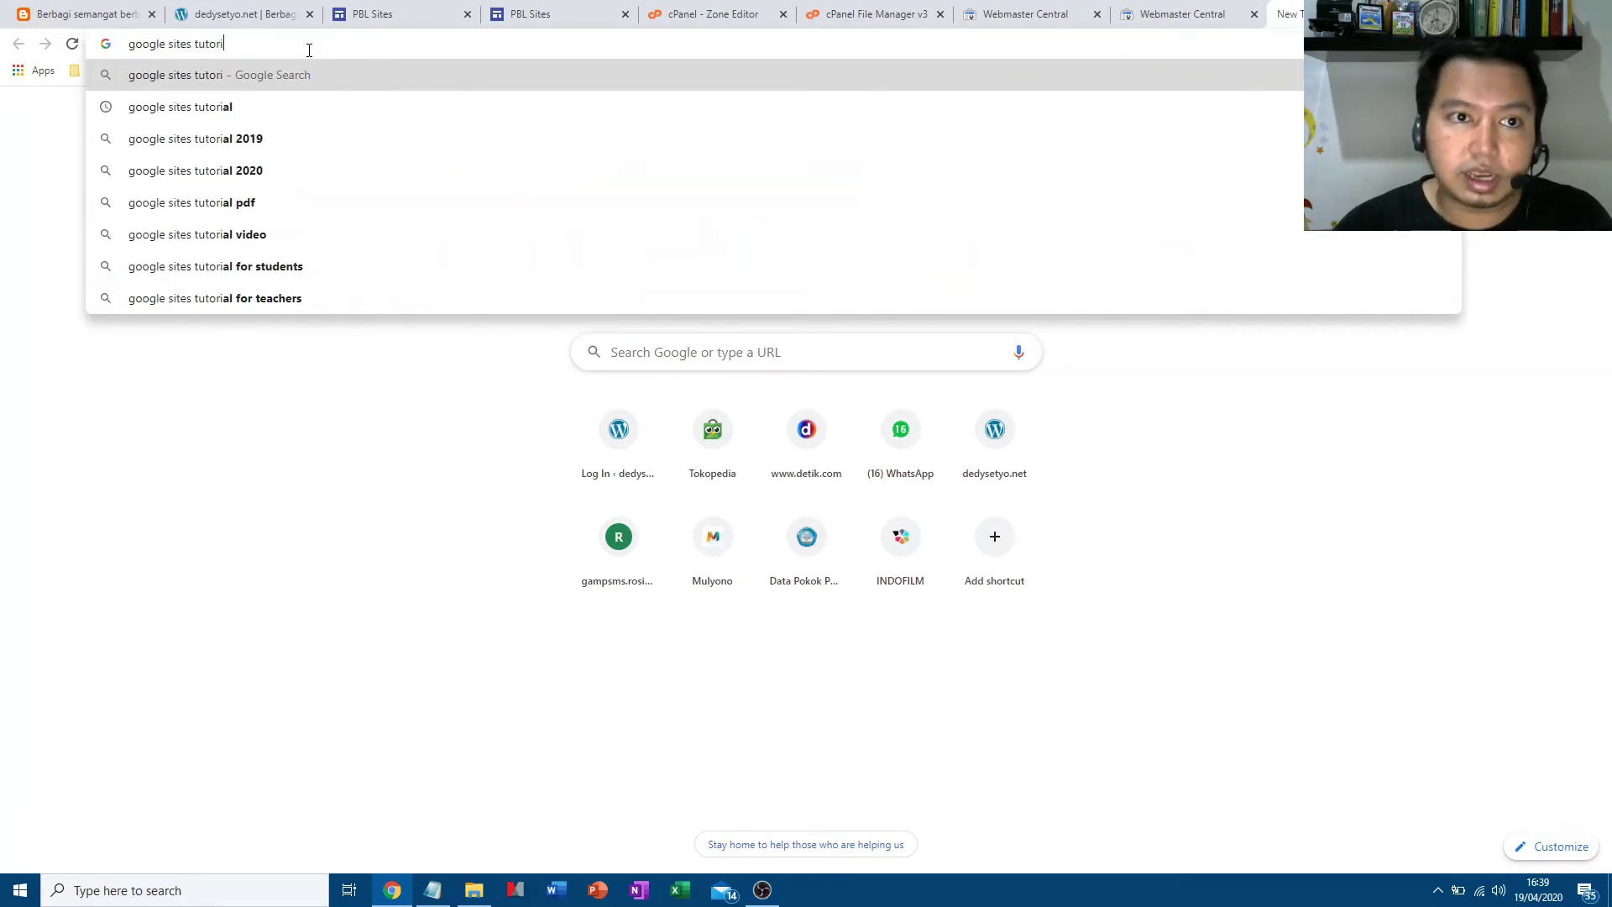
pyautogui.press('Return')
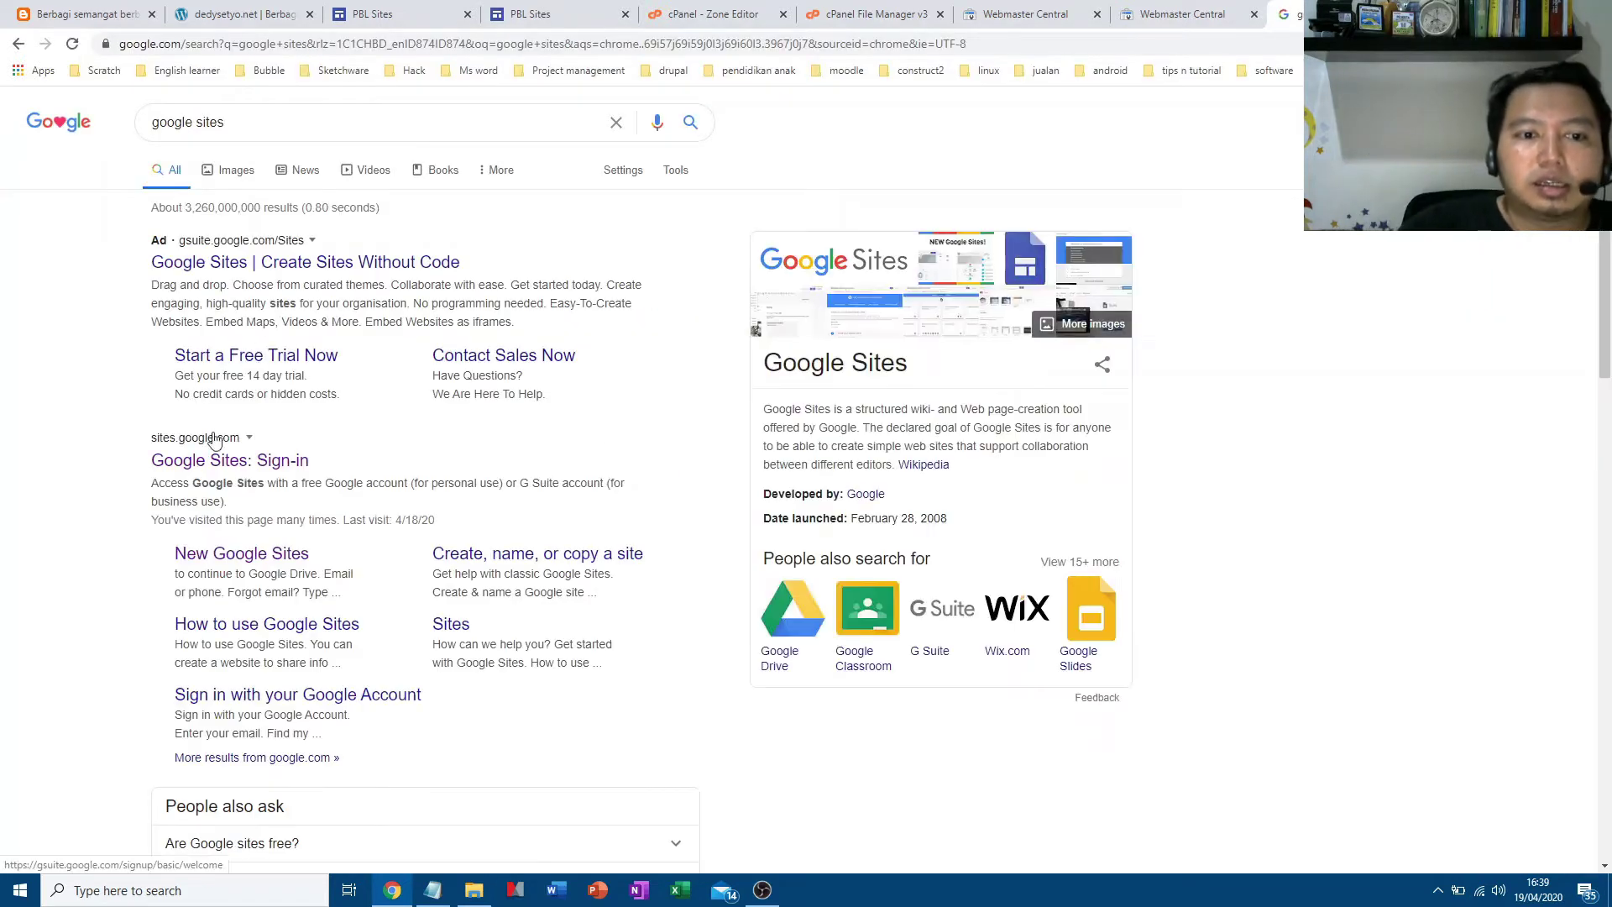
pyautogui.click(240, 461)
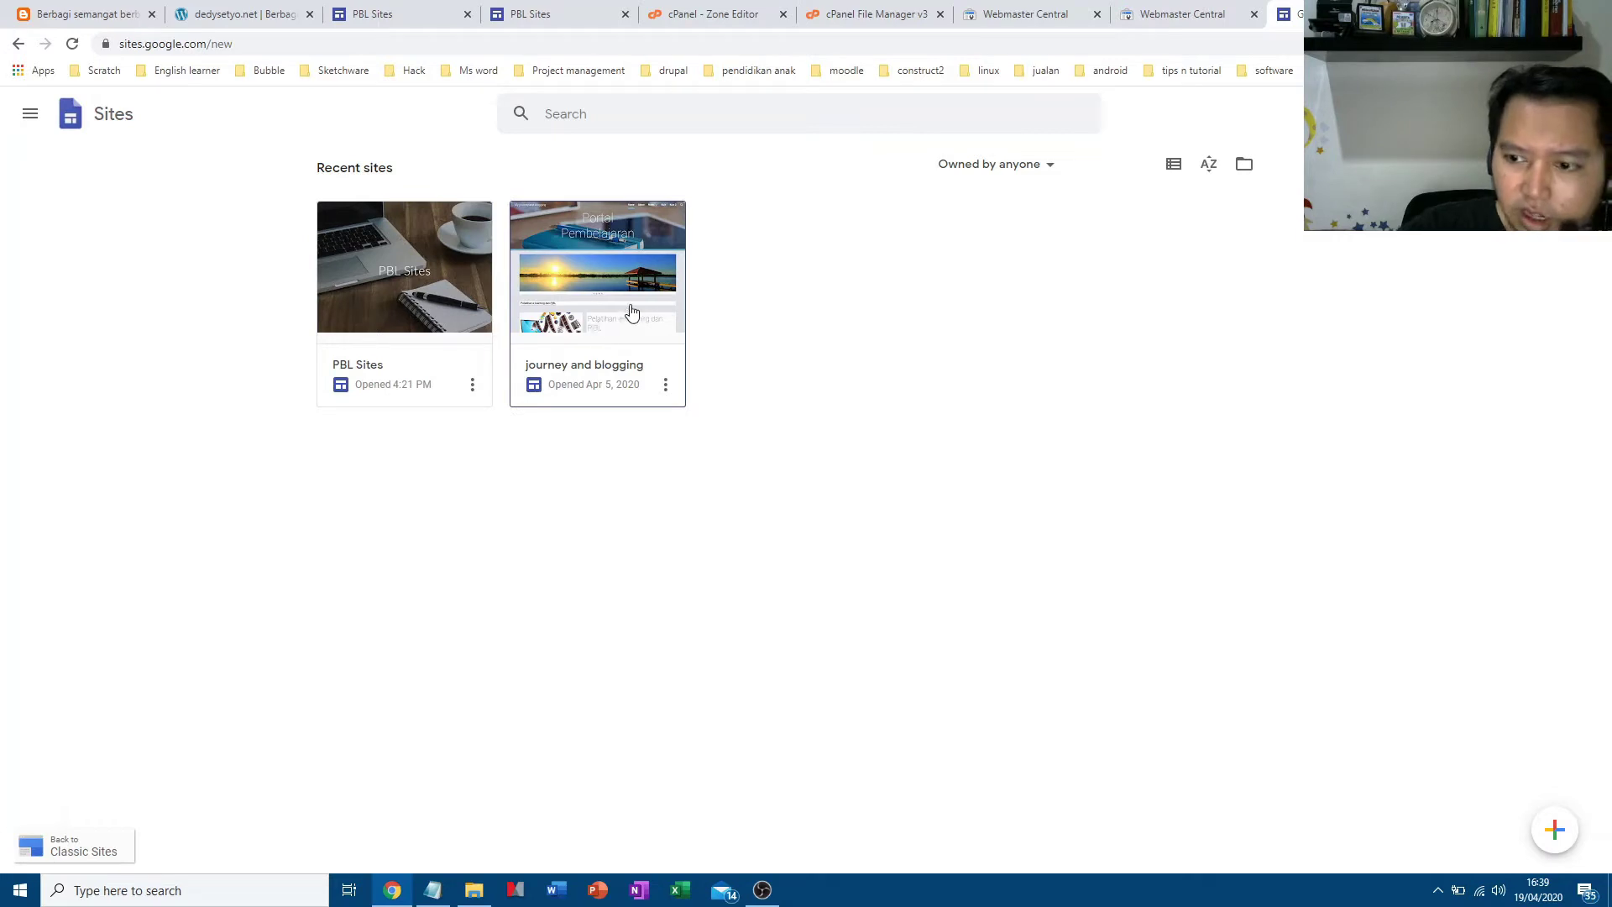
# Create a blank site to show the editor, and return to the recent sites list
pyautogui.click(1555, 831)
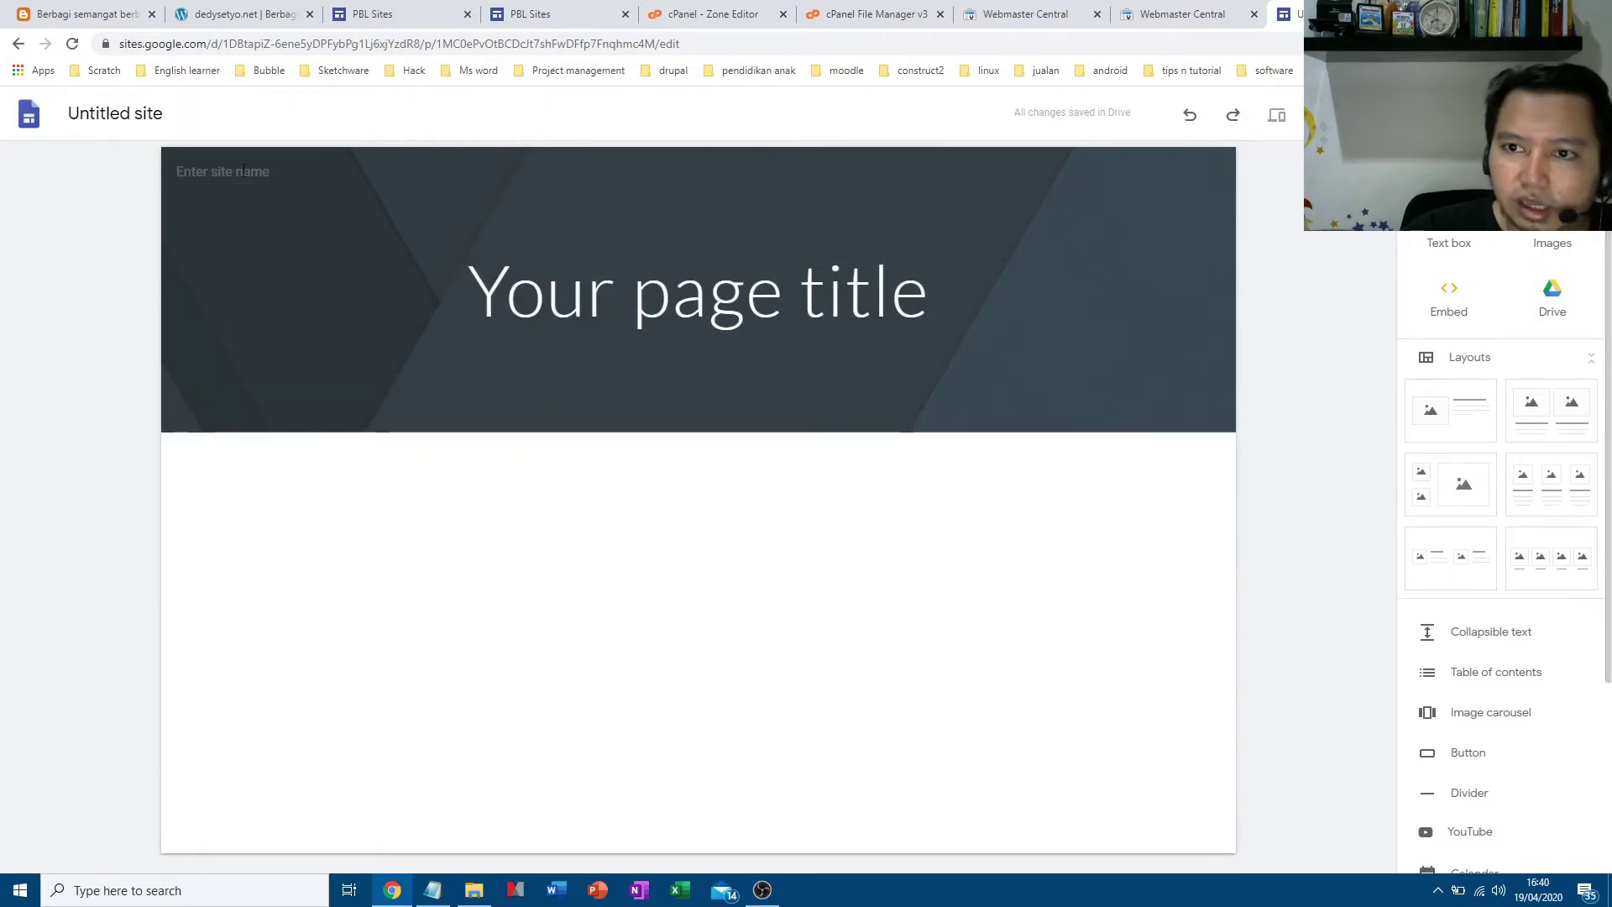
pyautogui.click(18, 44)
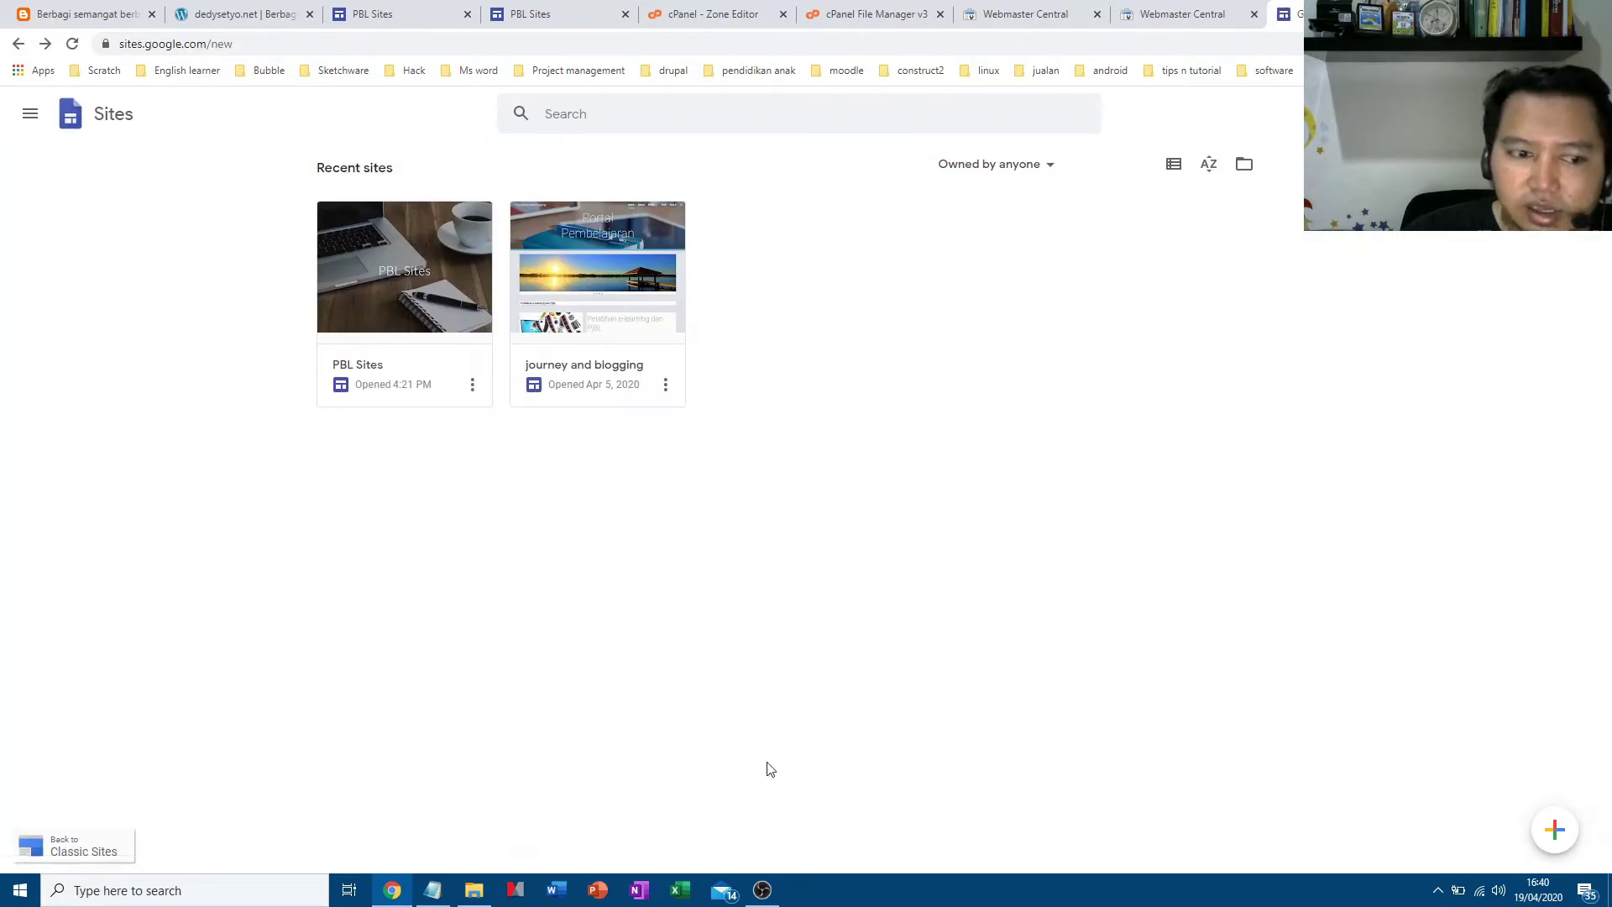
# Open the Classic Sites version from the recent sites page
pyautogui.rightClick(73, 859)
pyautogui.click(54, 854)
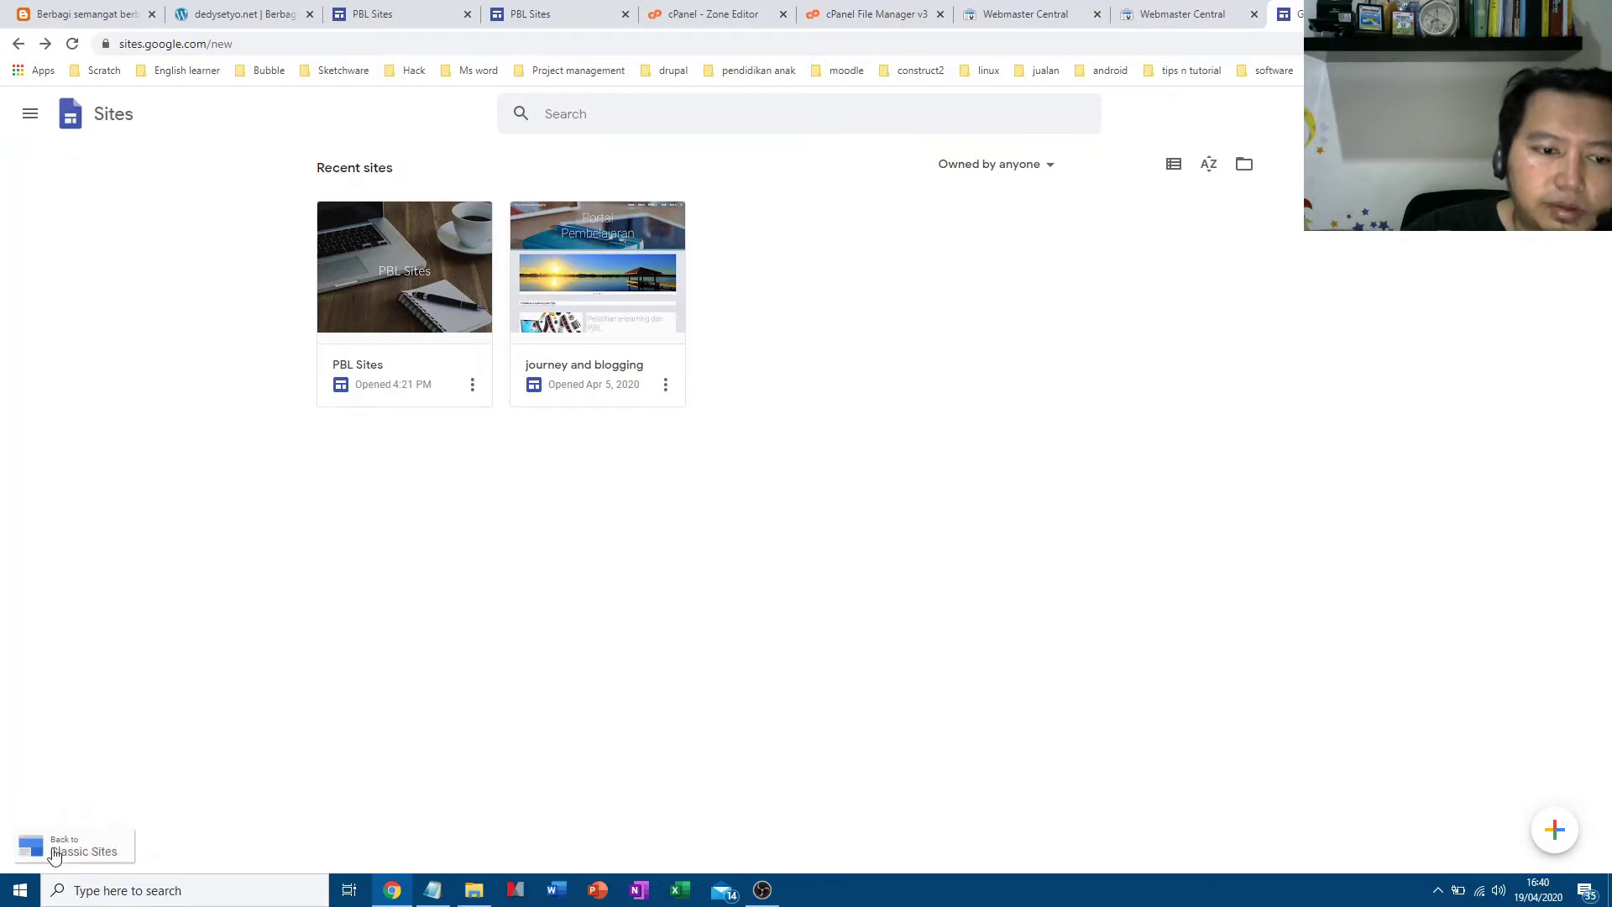
pyautogui.click(55, 854)
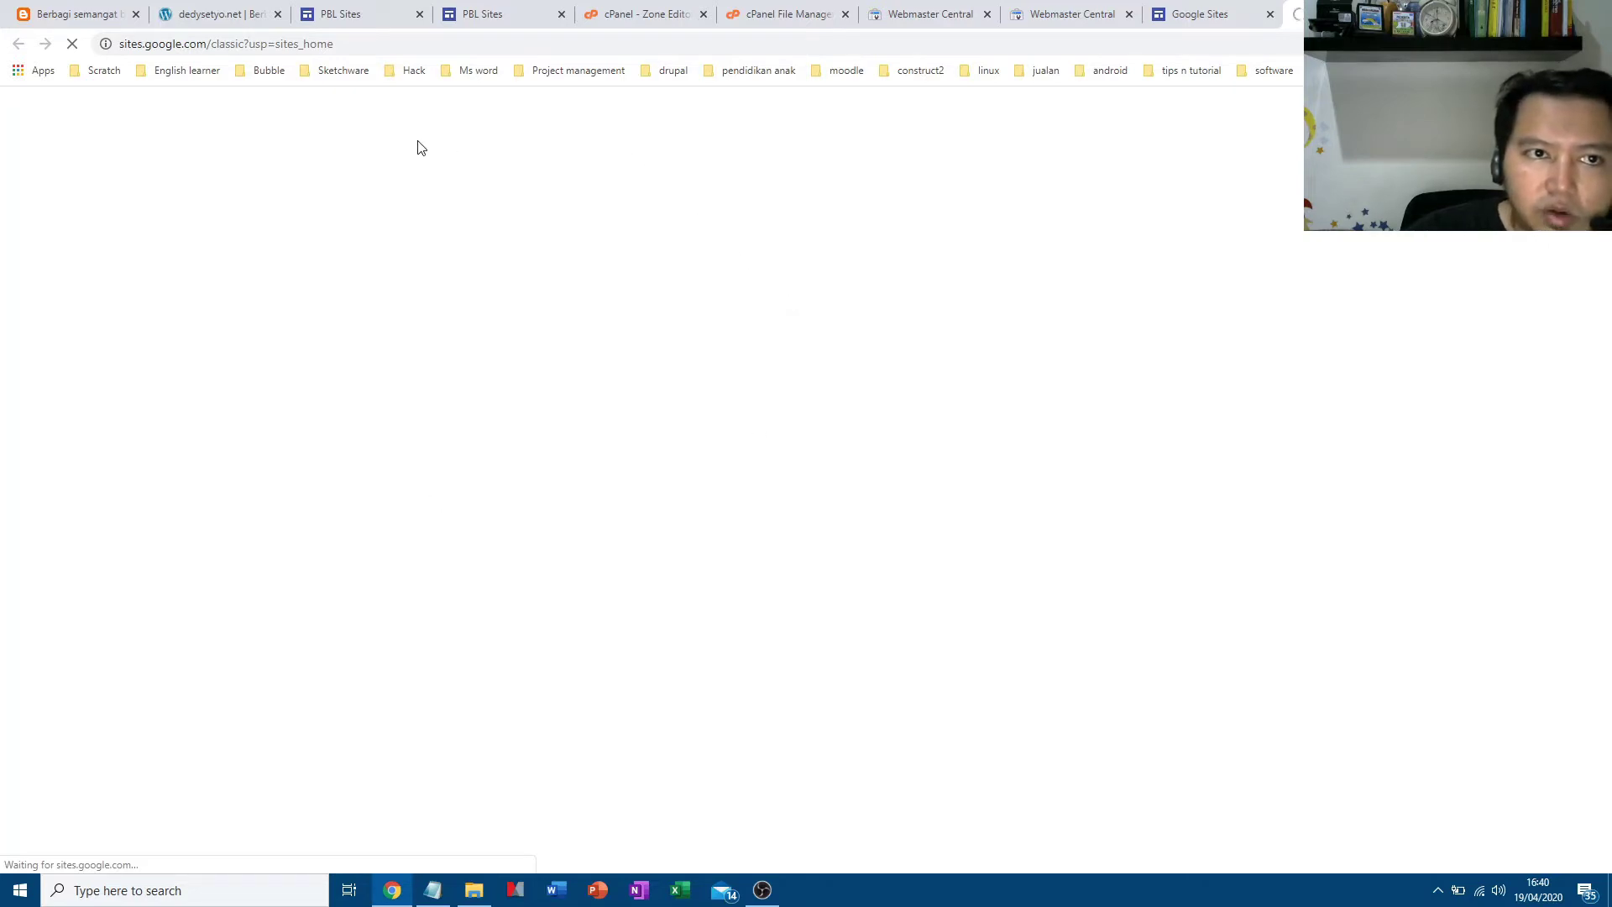
# Switch to the open Blogger blog "Berbagi semangat berbagi inspirasi" and examine its home page slider, sidebars and post summary
pyautogui.click(95, 16)
pyautogui.scroll(1, 698, 575)
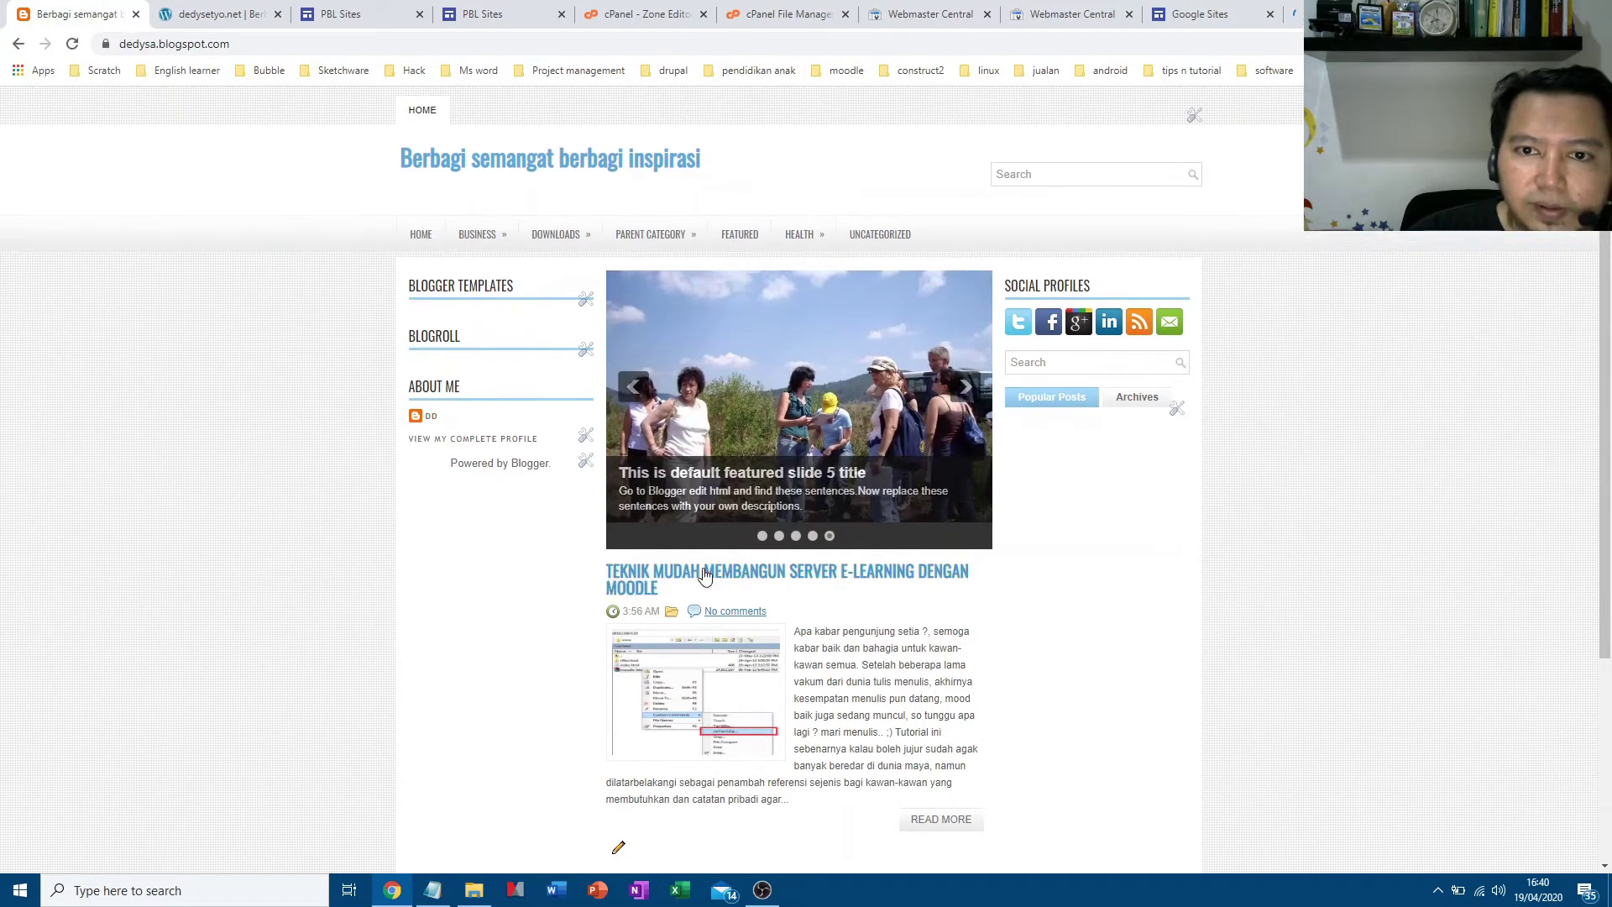
pyautogui.scroll(-1, 796, 575)
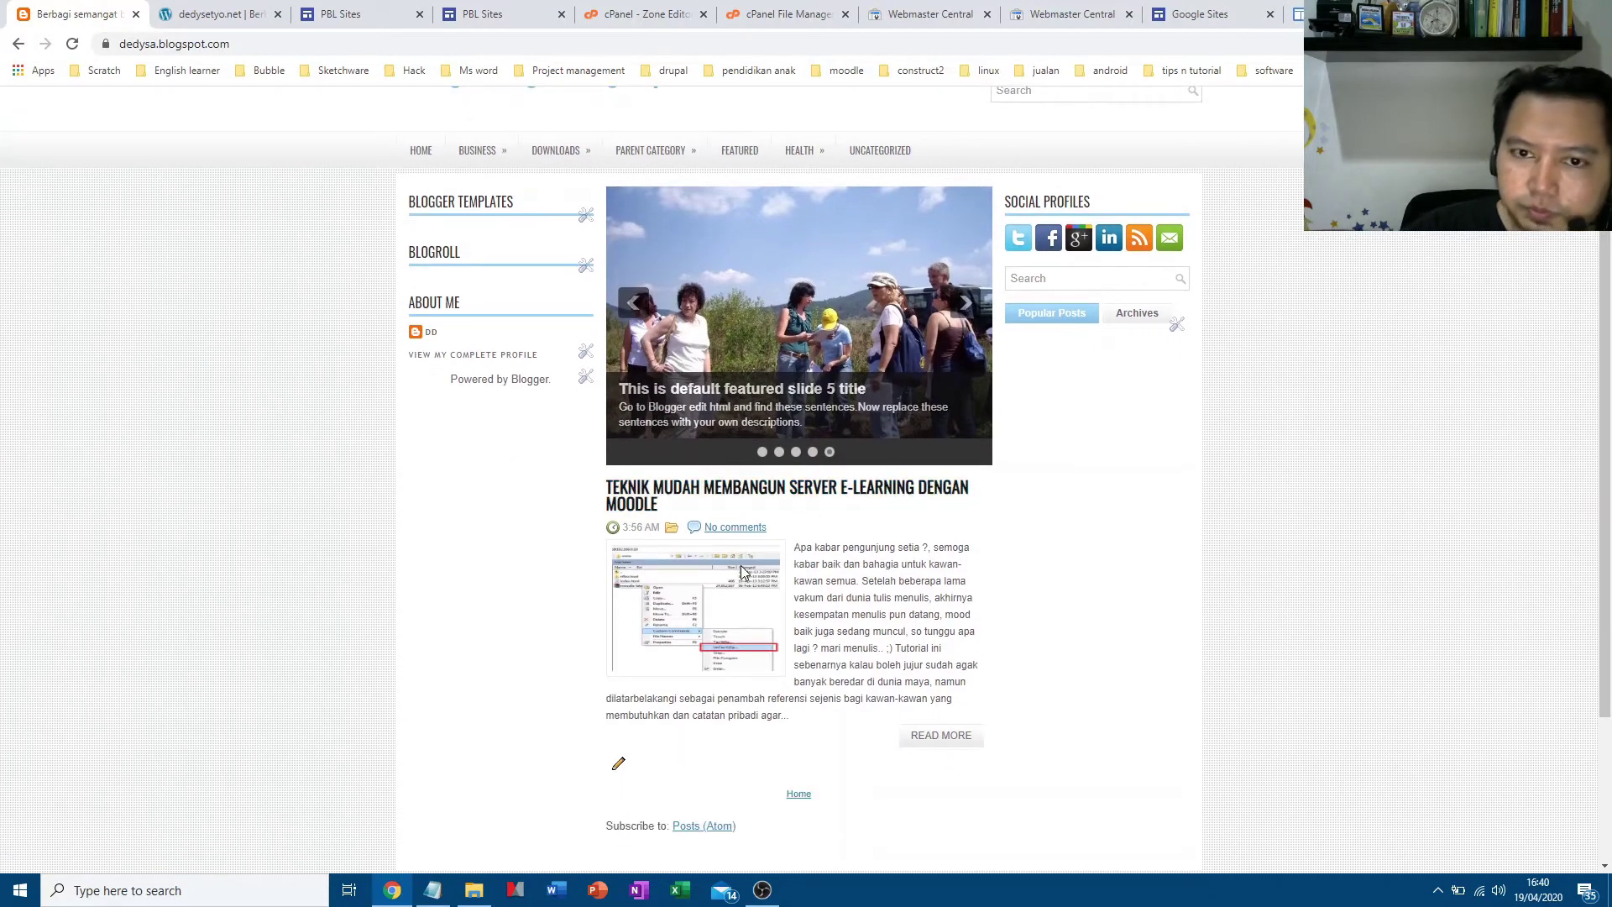
pyautogui.scroll(-2, 750, 563)
pyautogui.scroll(3, 750, 562)
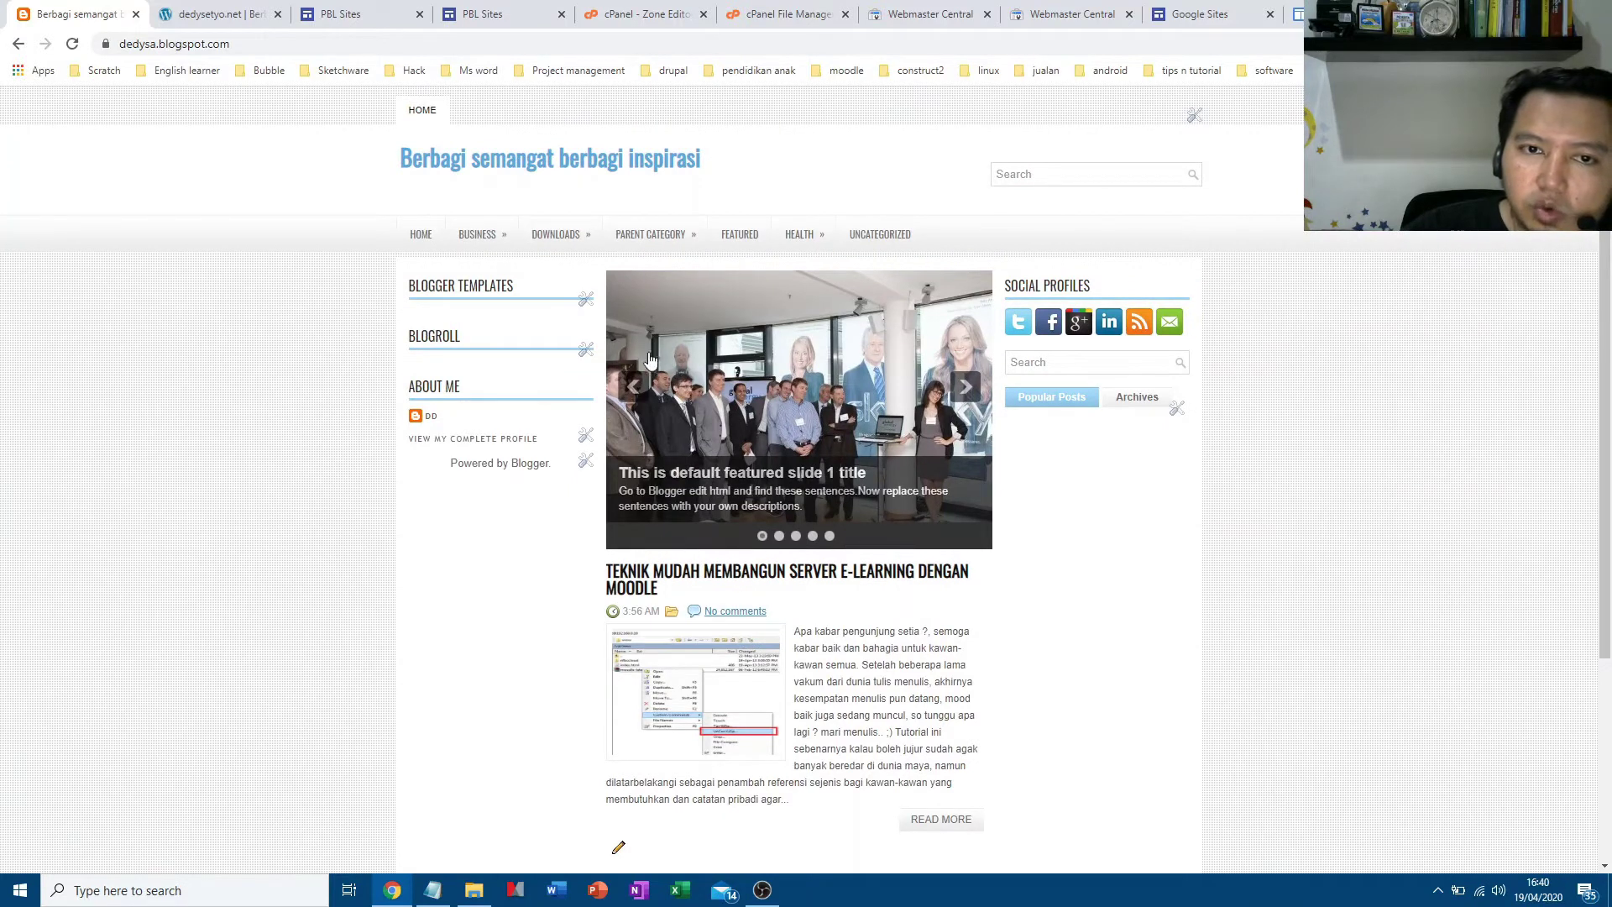
pyautogui.scroll(-1, 907, 563)
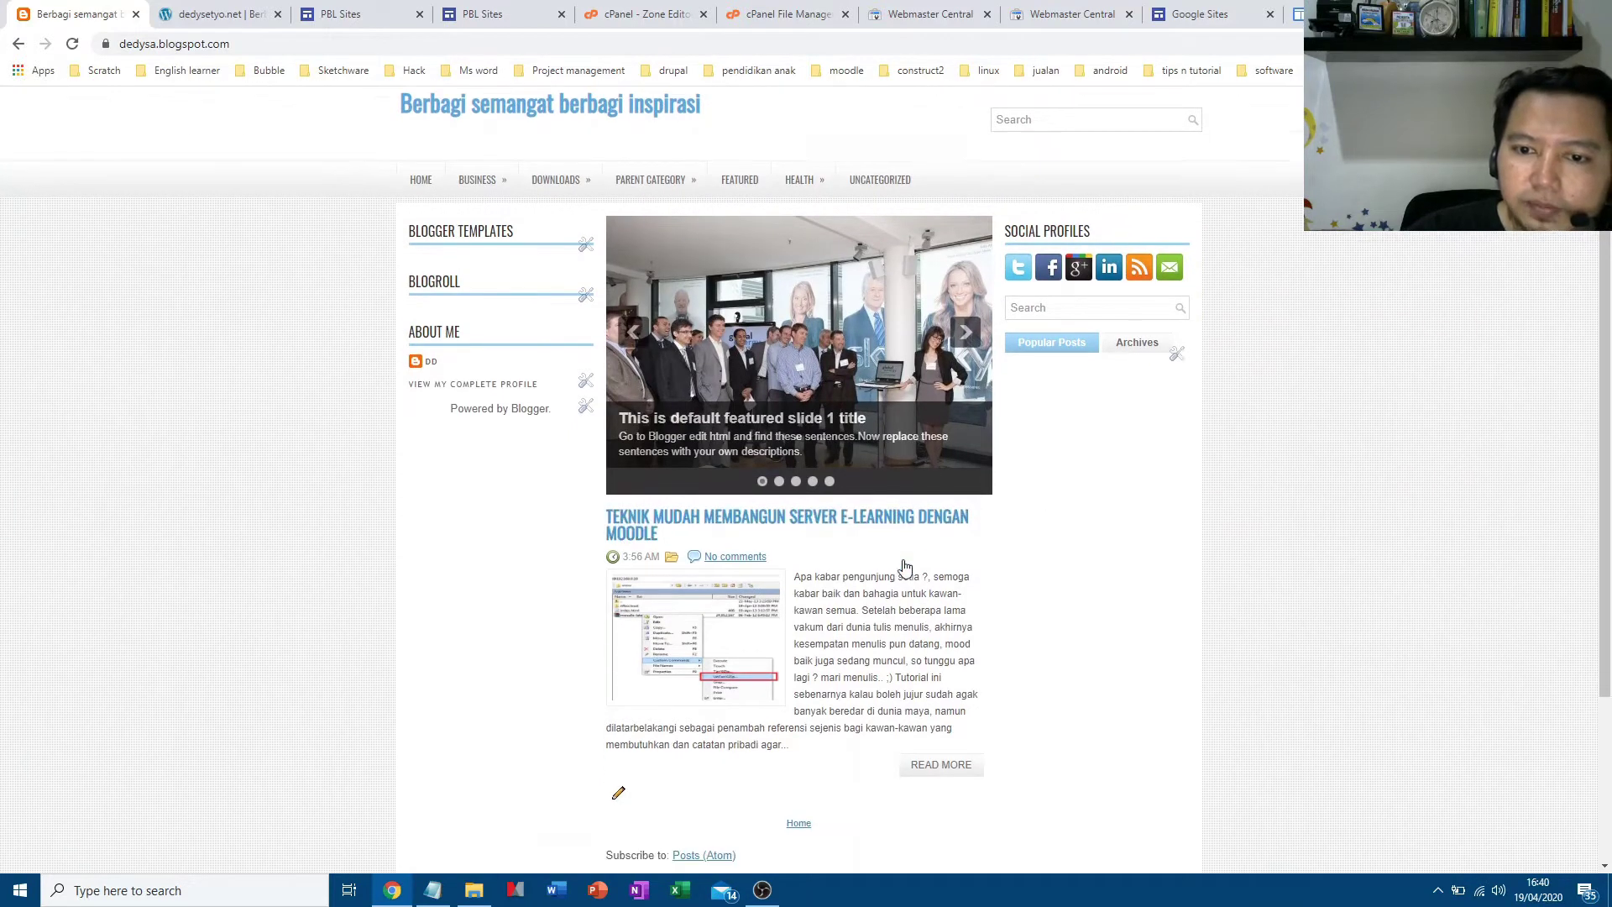
pyautogui.scroll(-1, 905, 566)
# Open the post "Teknik Mudah Membangun Server E-Learning dengan Moodle" and highlight the blogspot.com part of its address
pyautogui.click(821, 488)
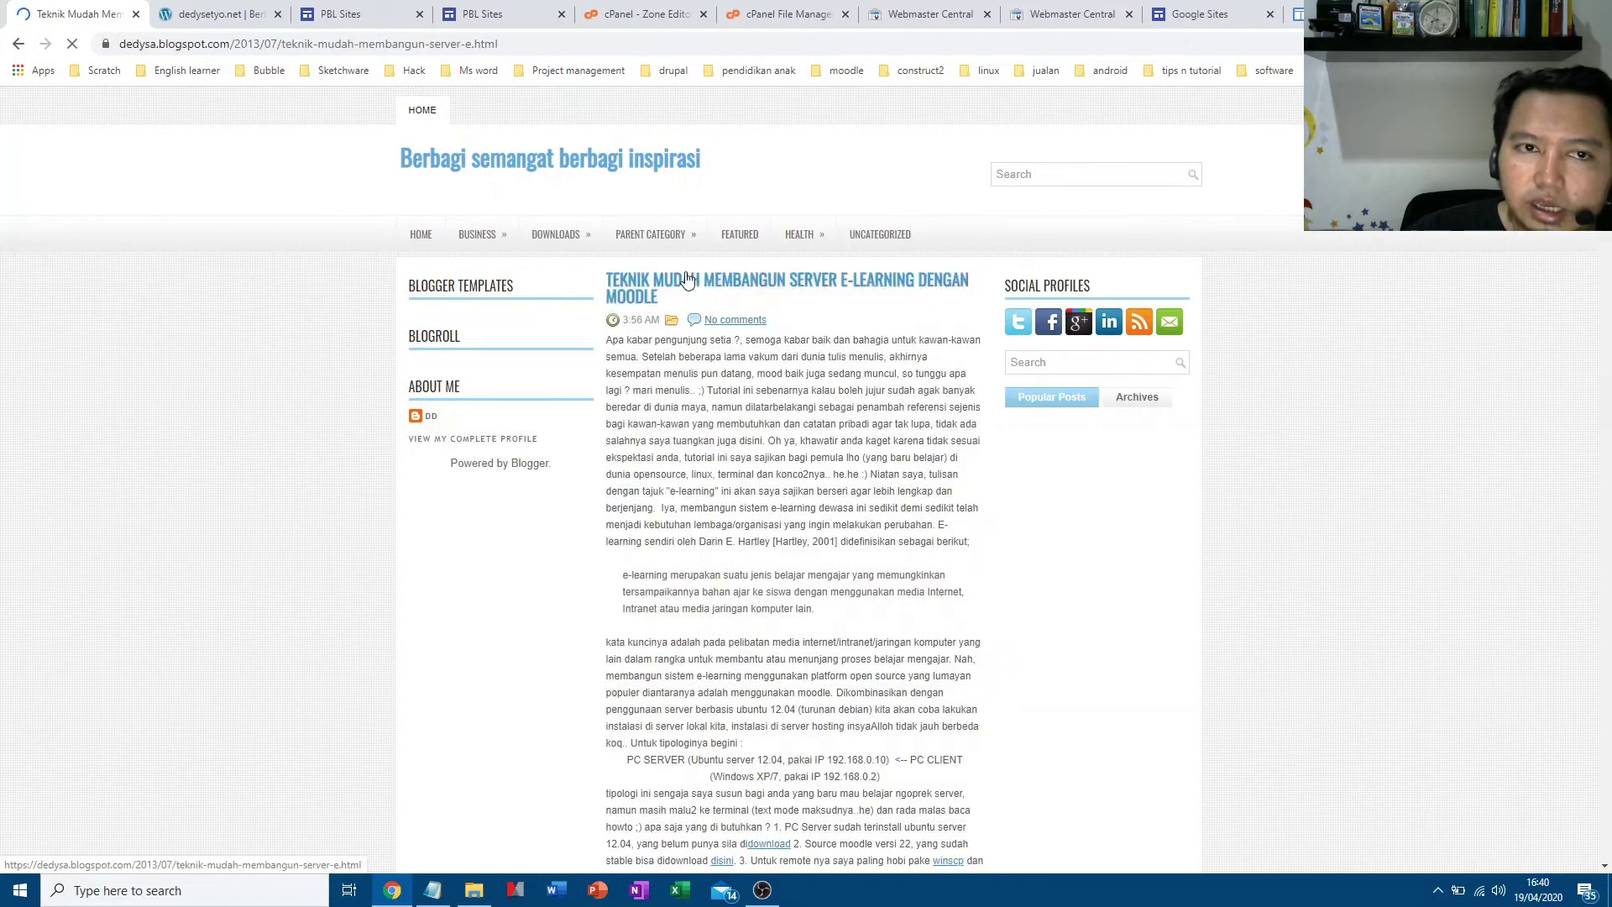
pyautogui.moveTo(230, 44); pyautogui.dragTo(126, 48)
pyautogui.click(121, 48)
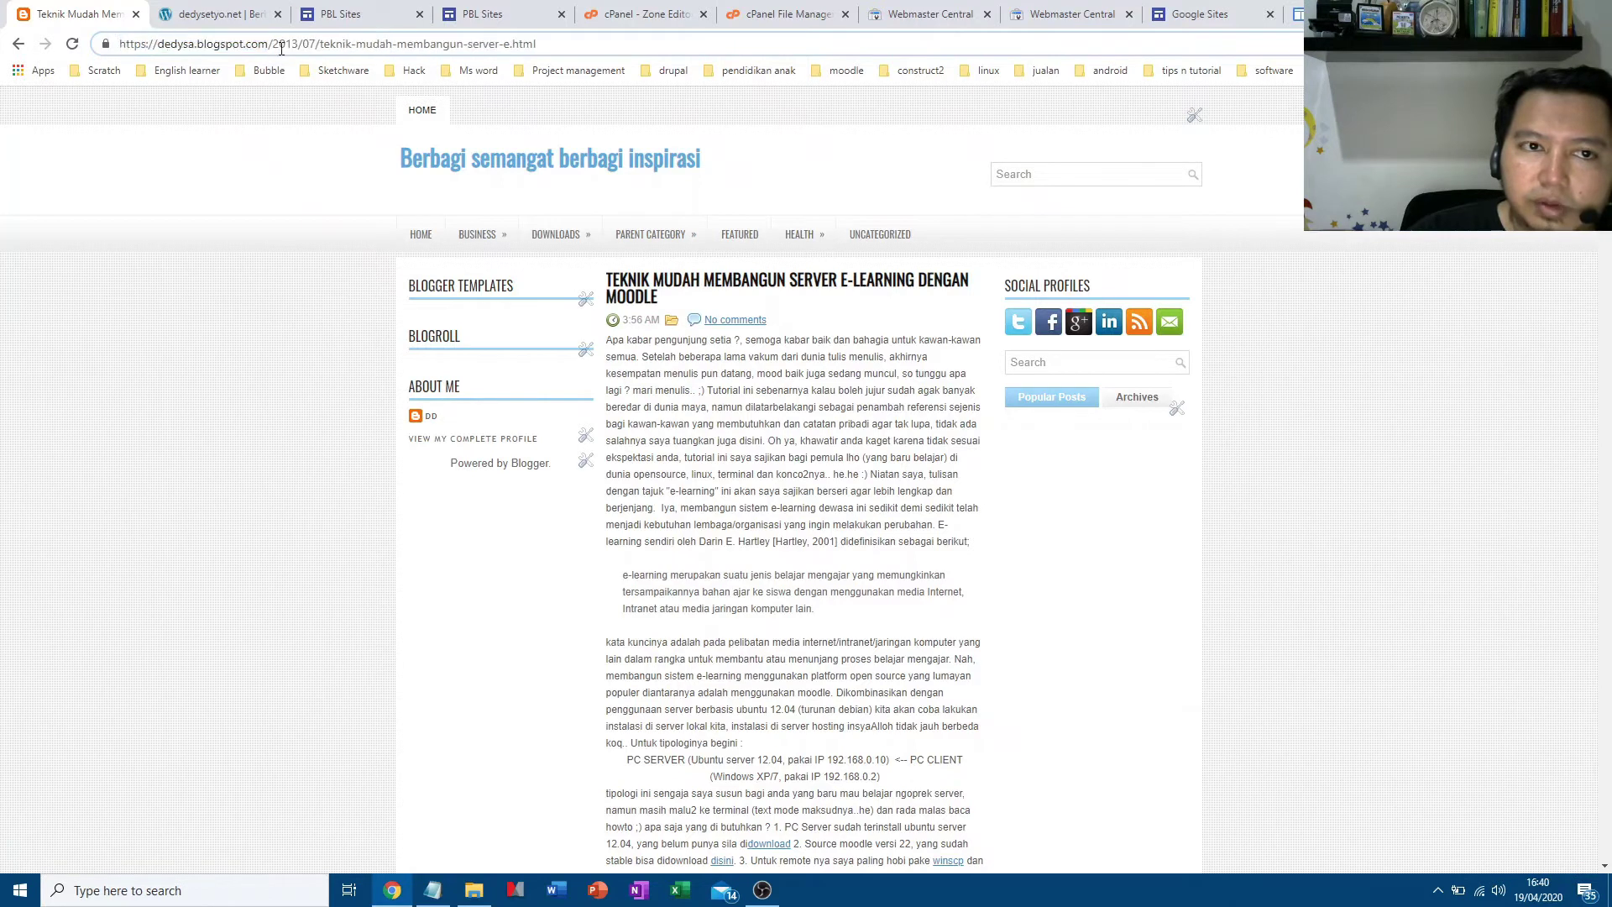
pyautogui.moveTo(269, 46); pyautogui.dragTo(189, 45)
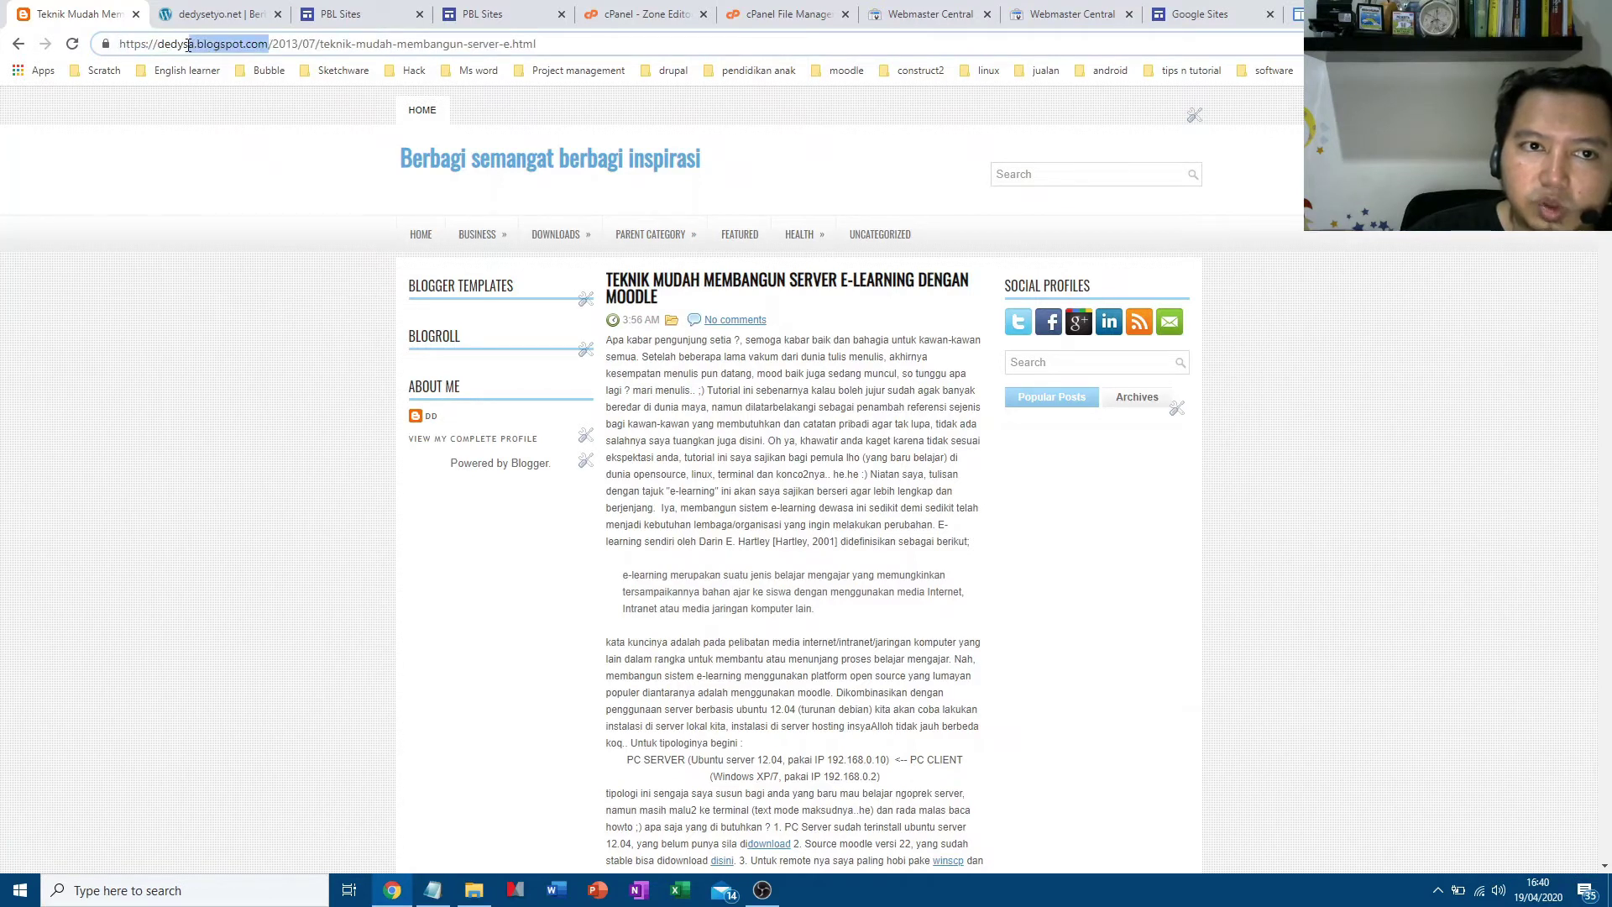
pyautogui.click(198, 46)
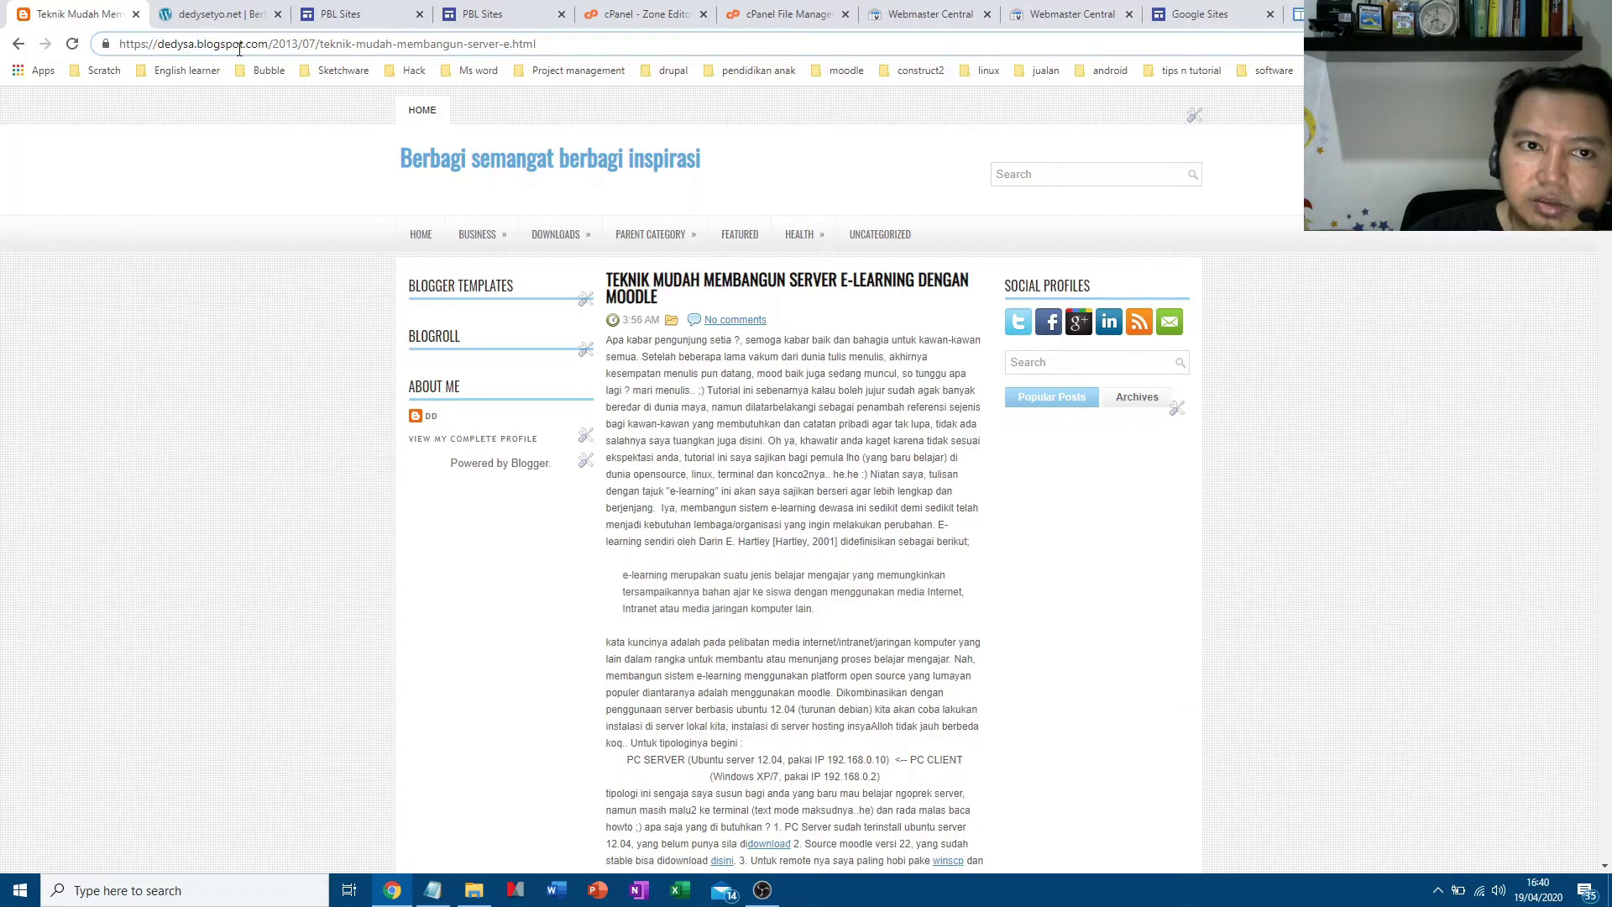
# Look through the Moodle post's installation instructions and screenshots
pyautogui.click(686, 308)
pyautogui.scroll(-7, 793, 424)
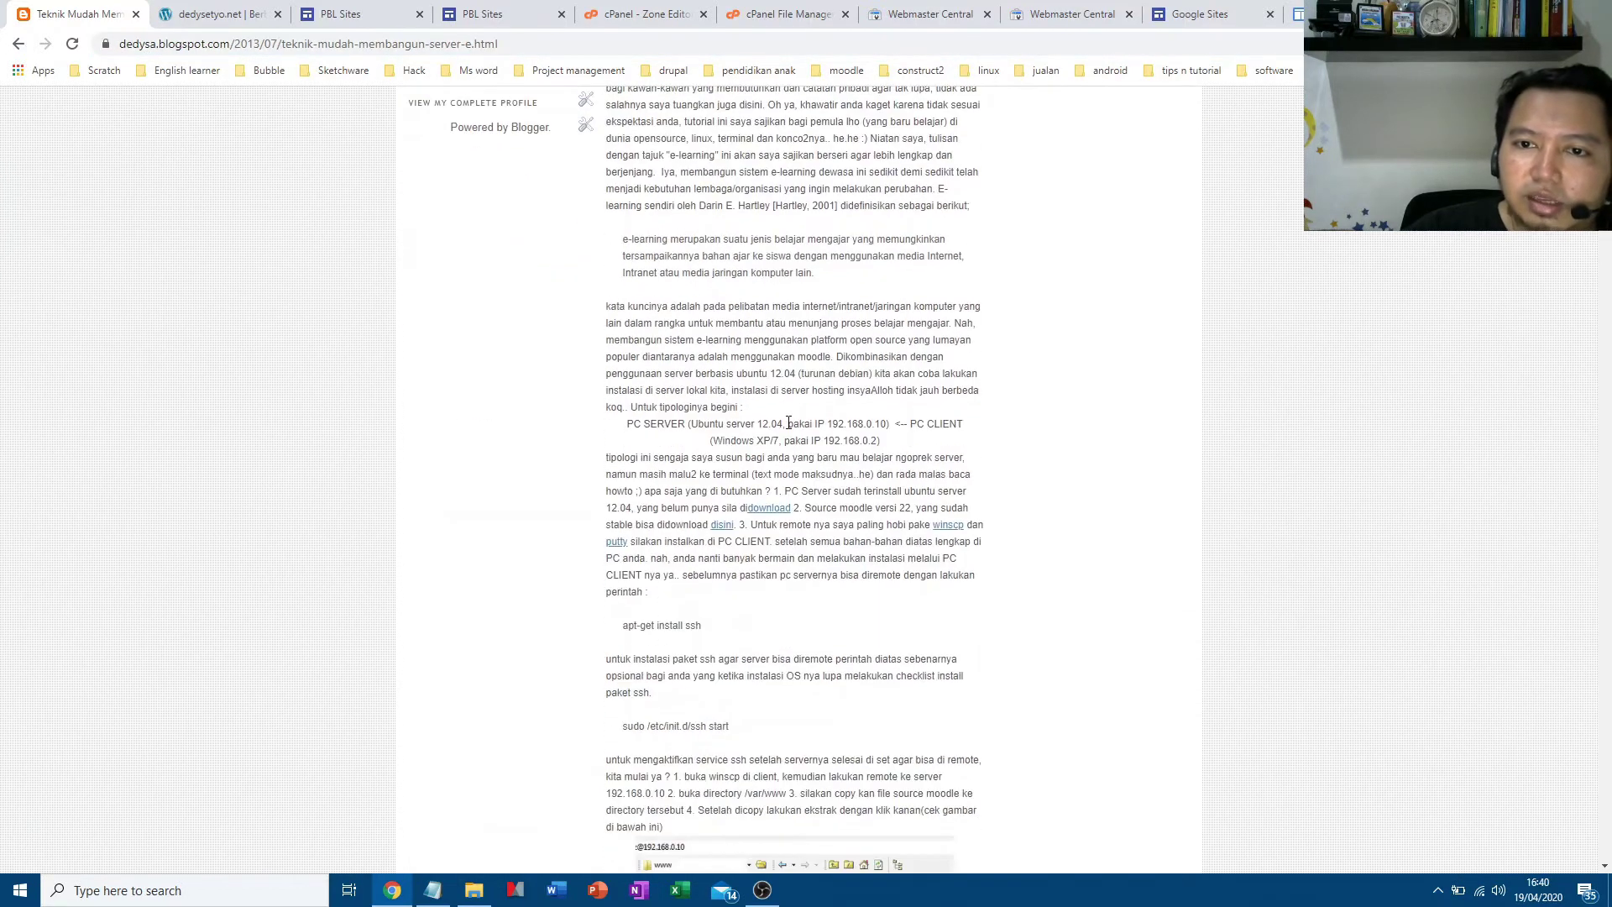
pyautogui.scroll(-6, 781, 453)
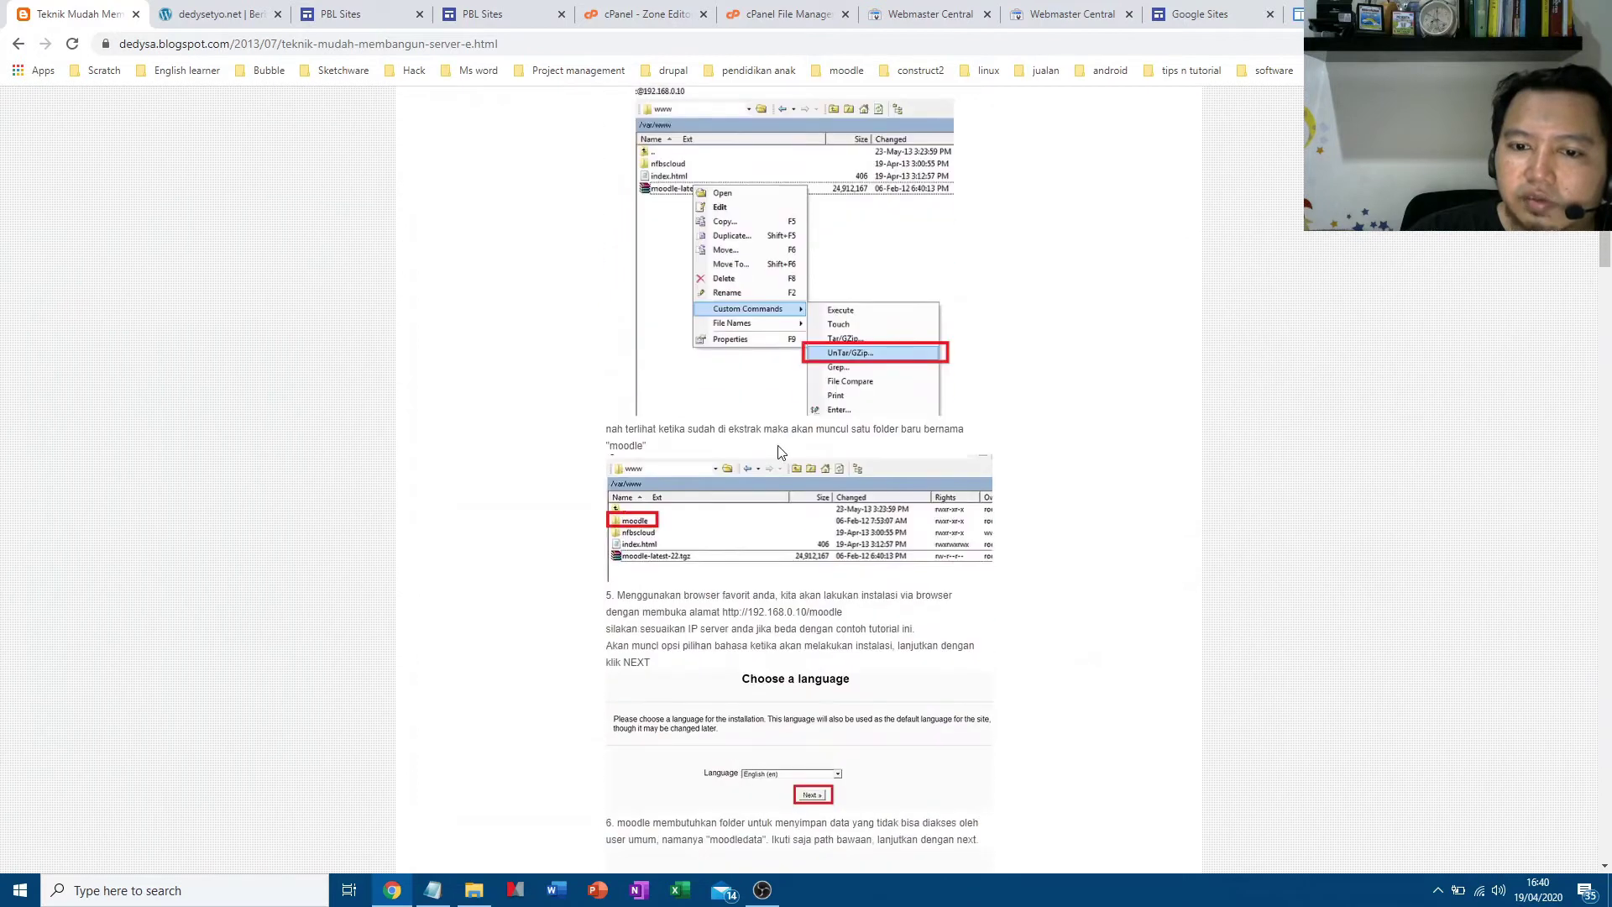
pyautogui.scroll(2, 781, 453)
# Compare the classic Google Sites list with the recent sites in new Google Sites, ending on the classic list
pyautogui.click(1347, 14)
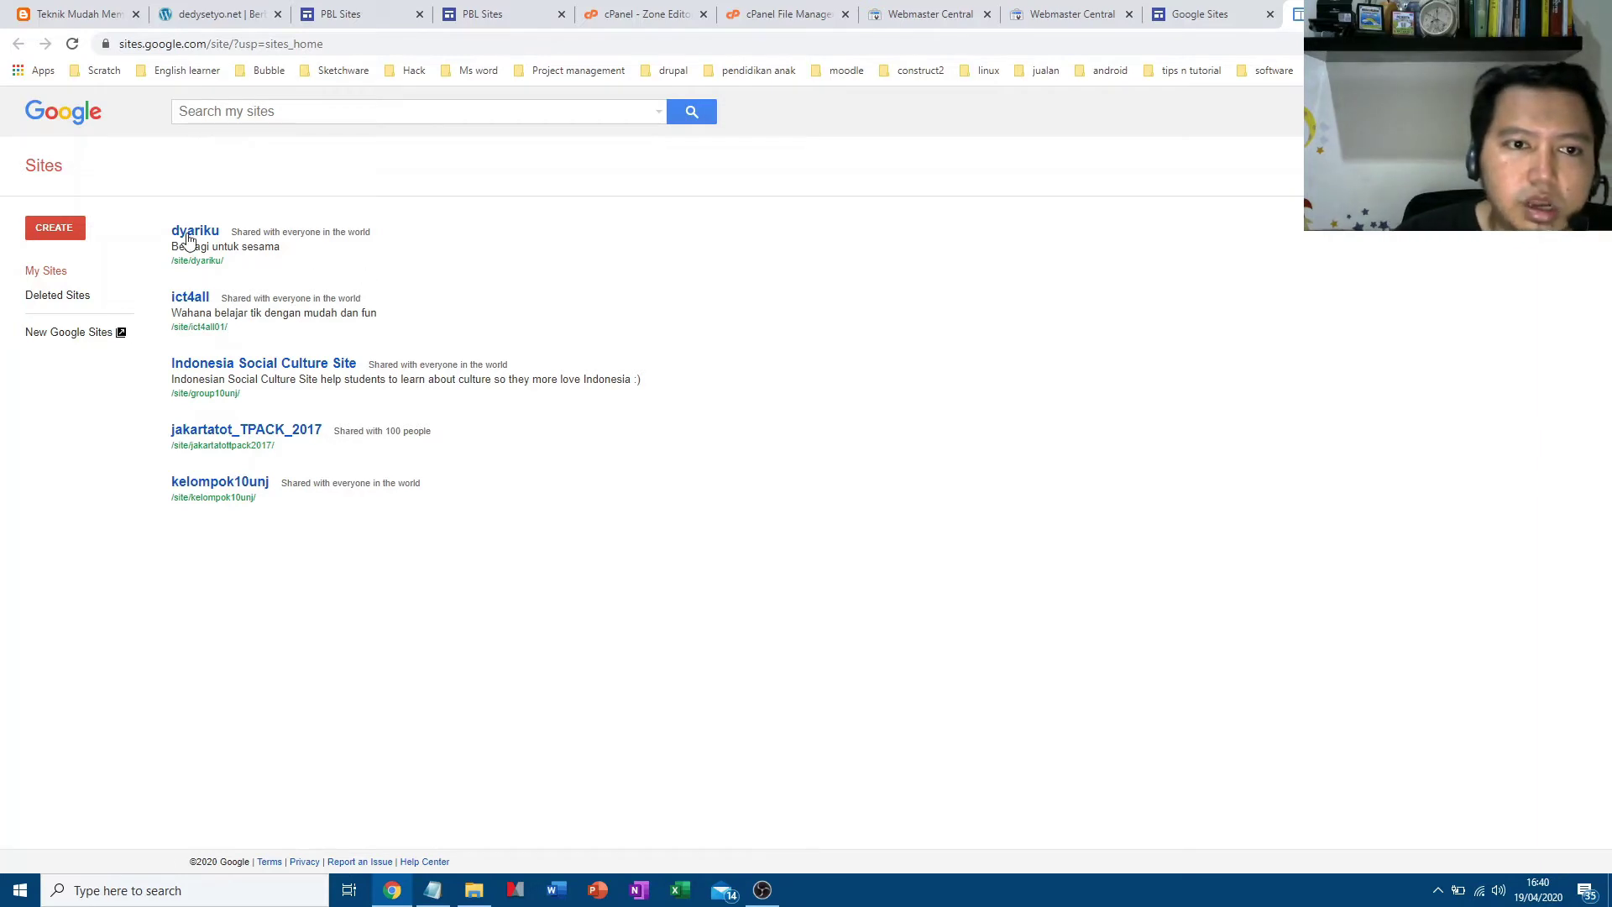
pyautogui.click(1234, 15)
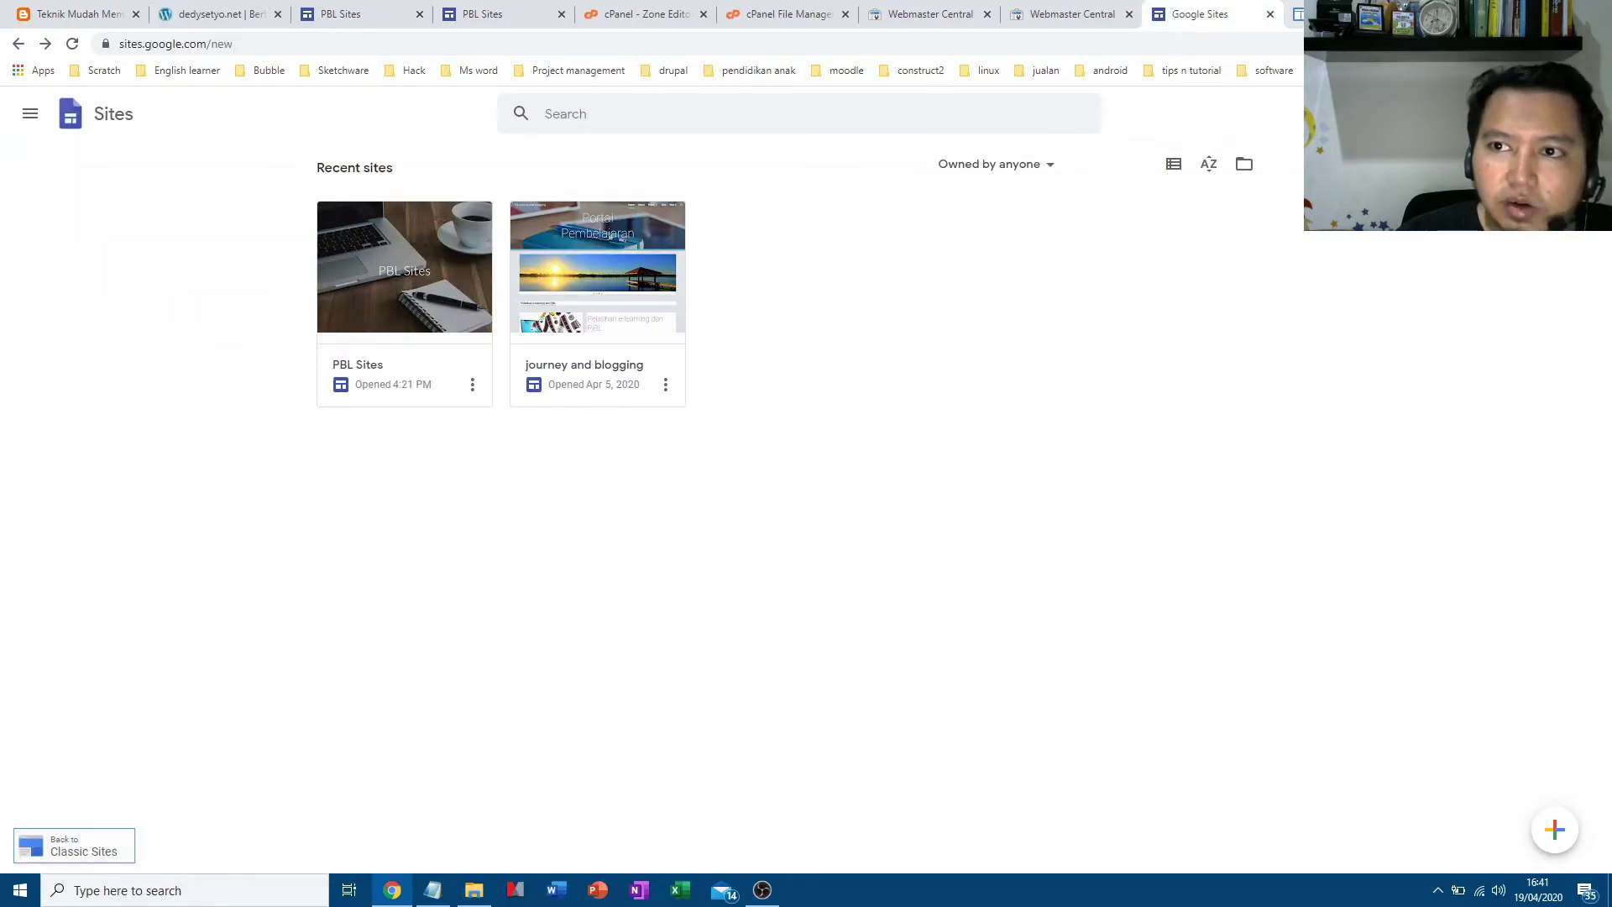
pyautogui.hotkey('ctrl', 'Tab')
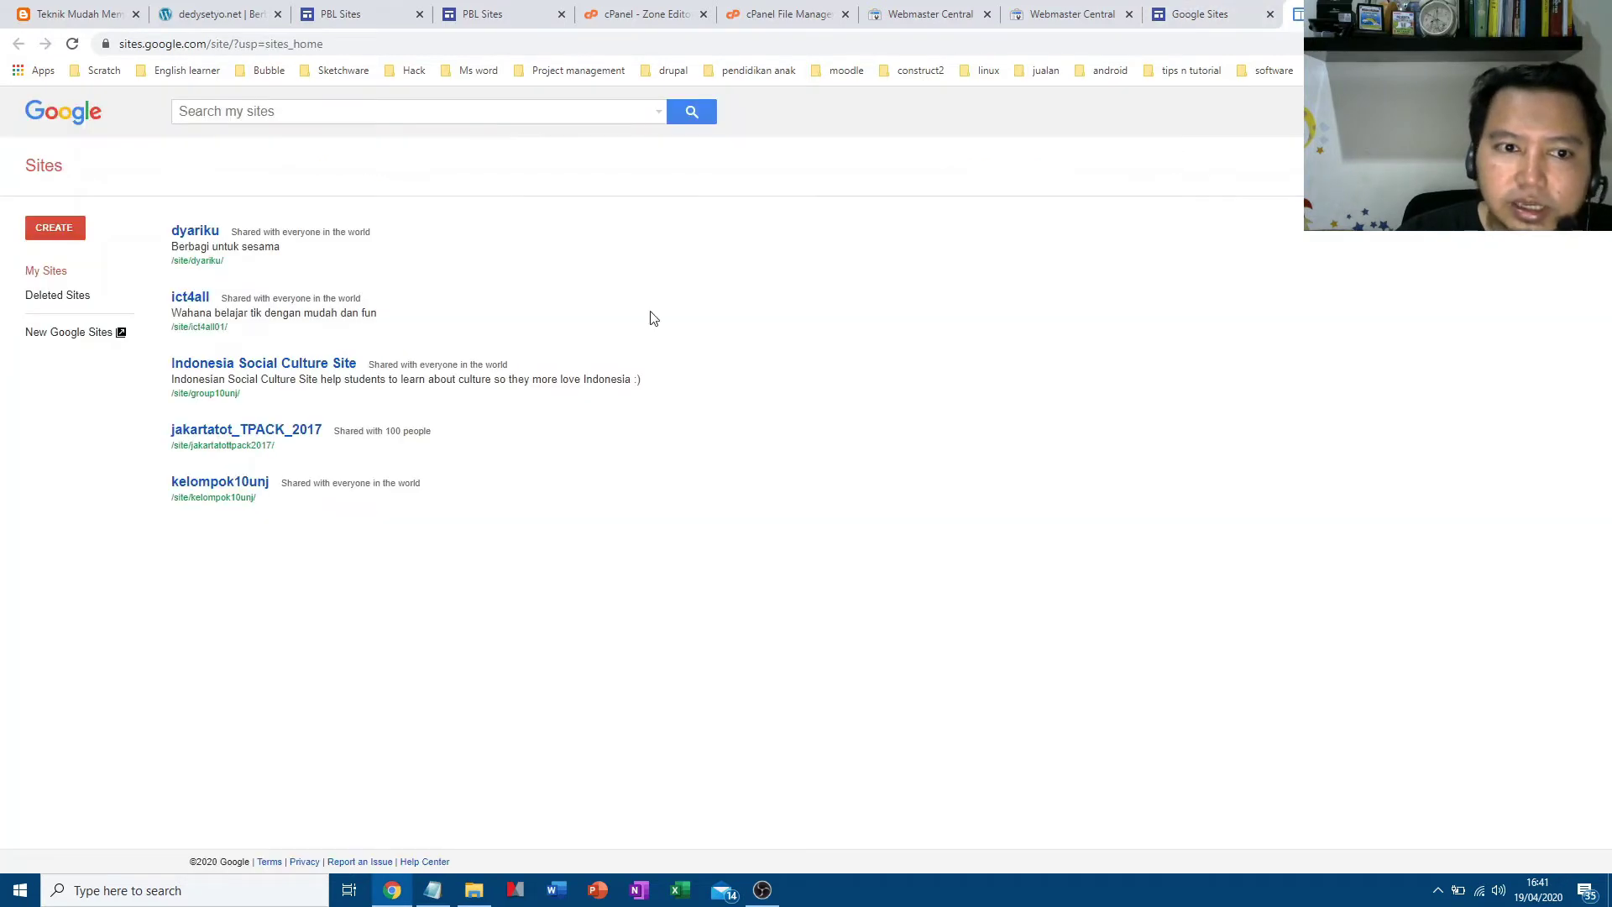
# Open the classic site kelompok10unj in a new tab and examine its Home page layout in the editor
pyautogui.rightClick(207, 487)
pyautogui.click(240, 493)
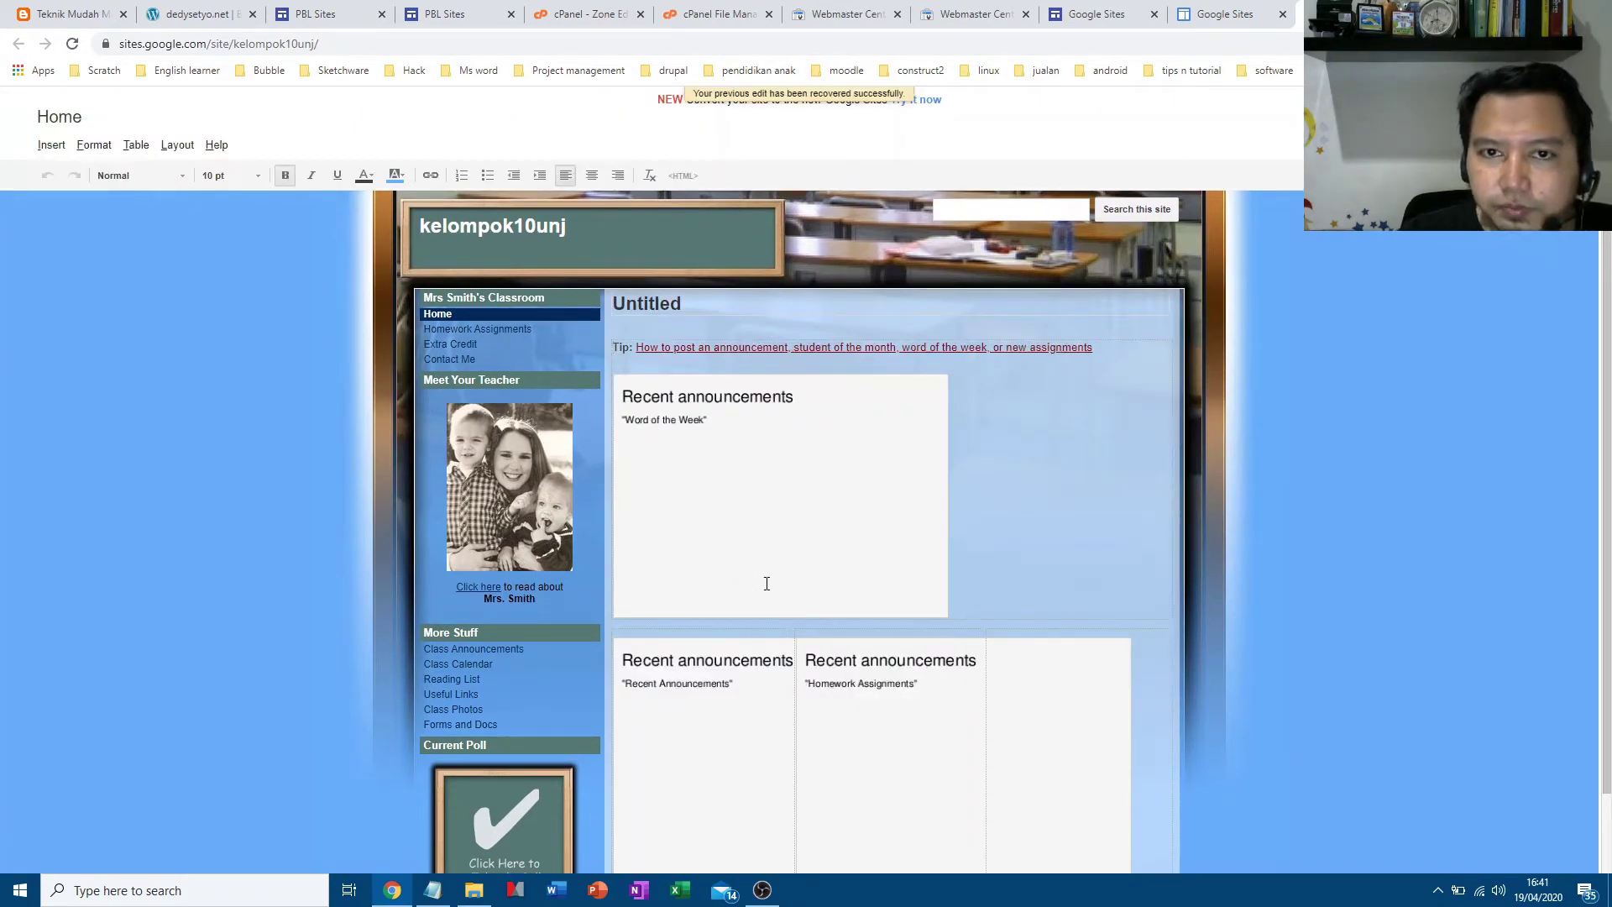
pyautogui.scroll(-2, 770, 584)
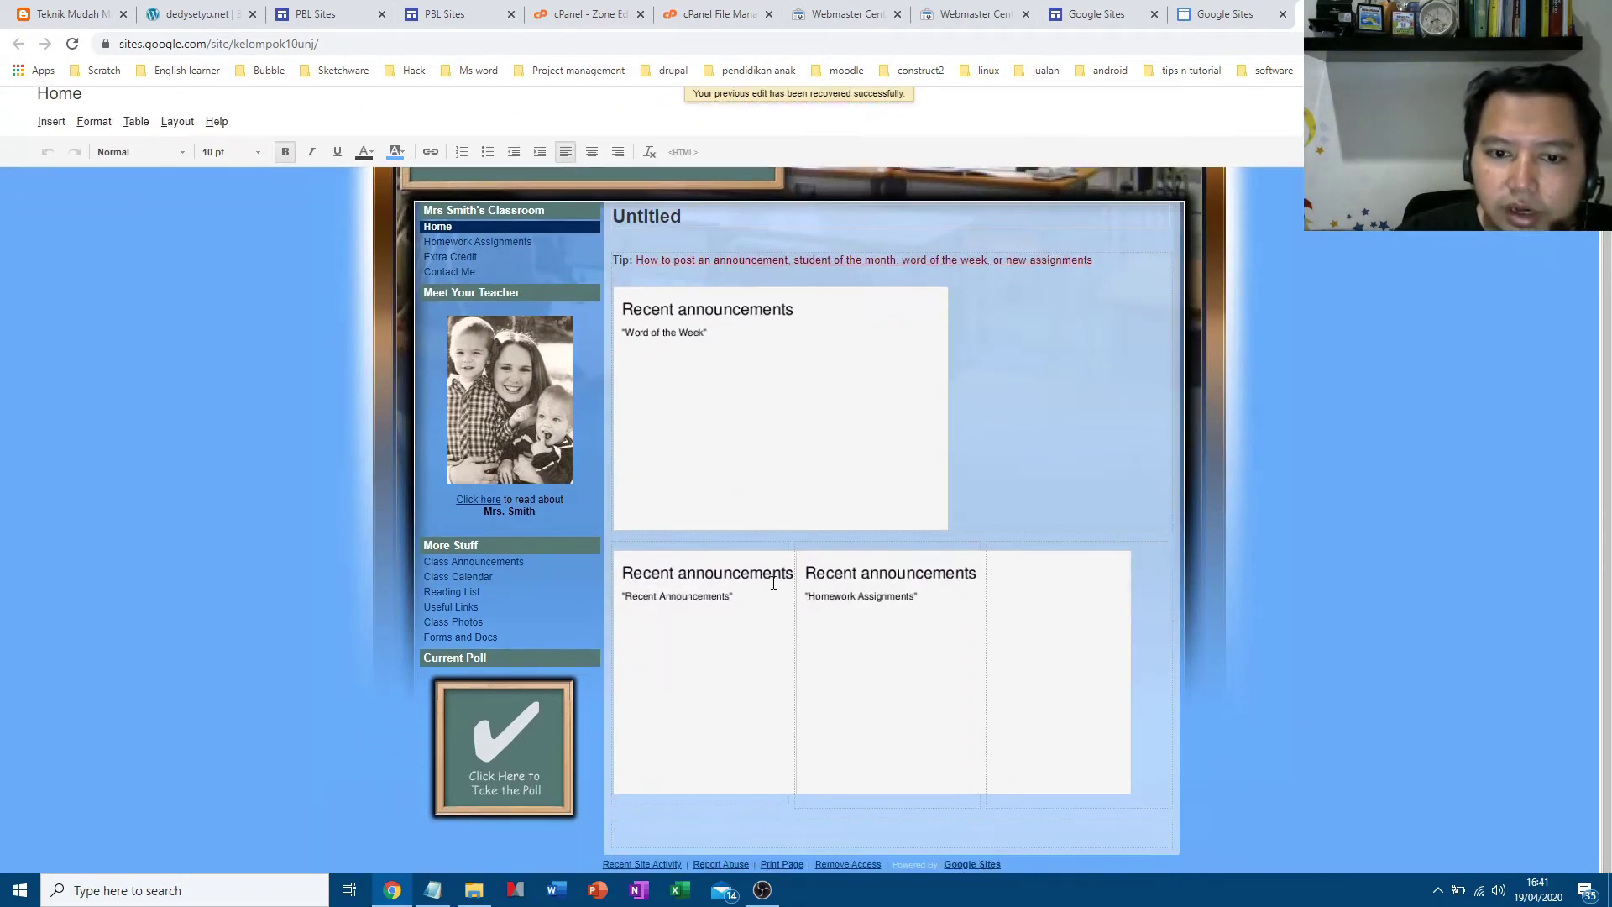
pyautogui.scroll(2, 857, 610)
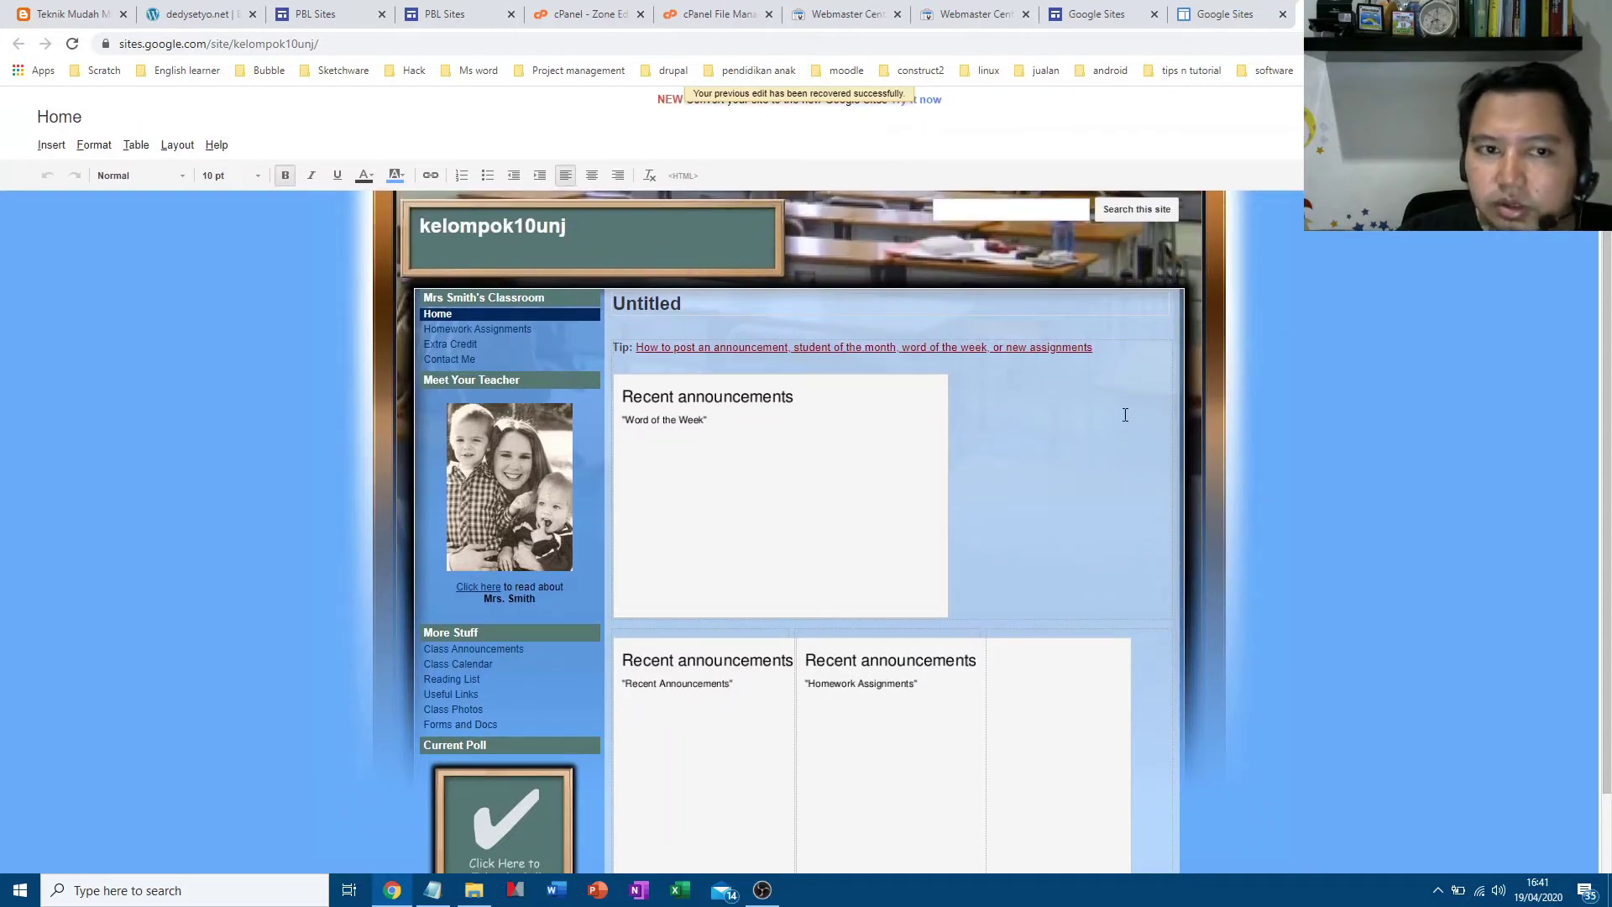
# Return to the new Google Sites home and create a blank site
pyautogui.click(1224, 14)
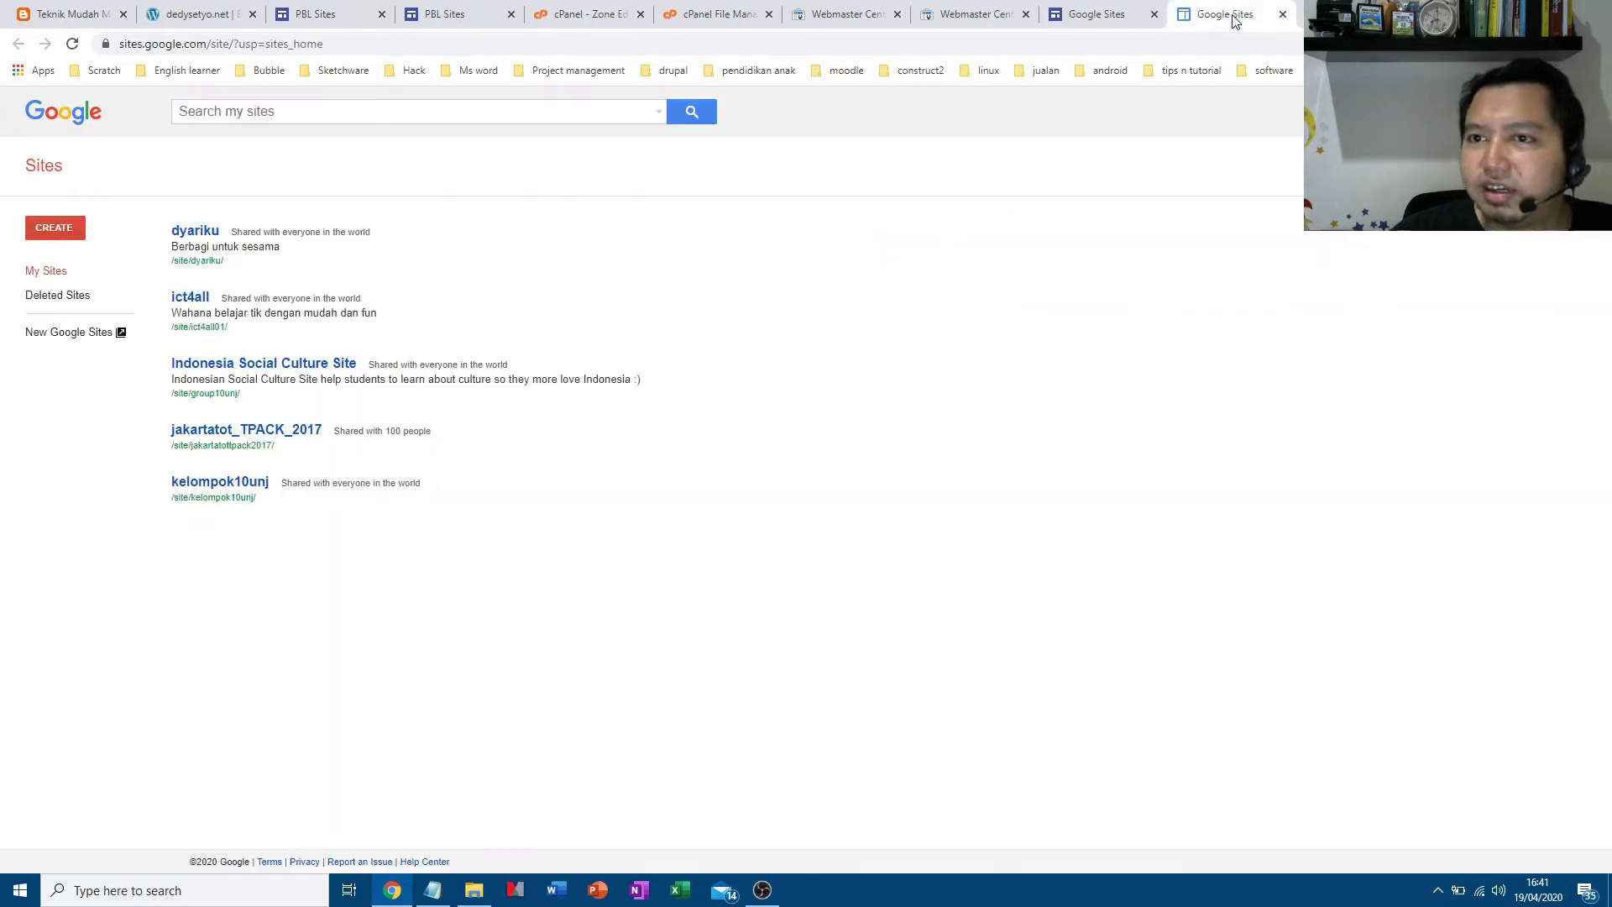
pyautogui.click(1083, 17)
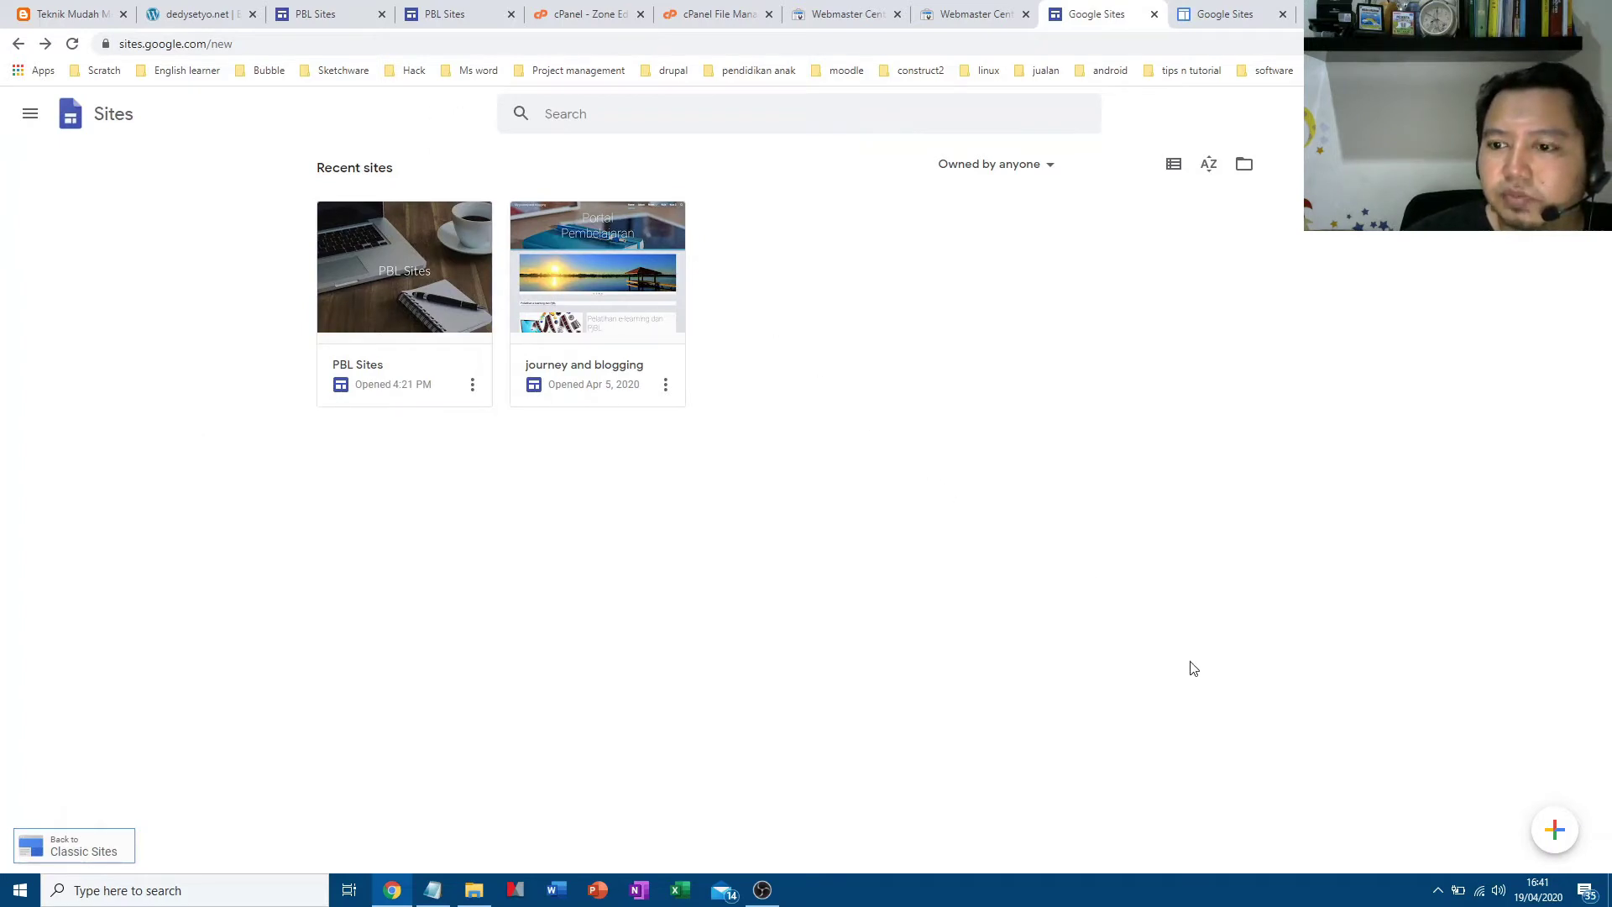
pyautogui.click(1555, 831)
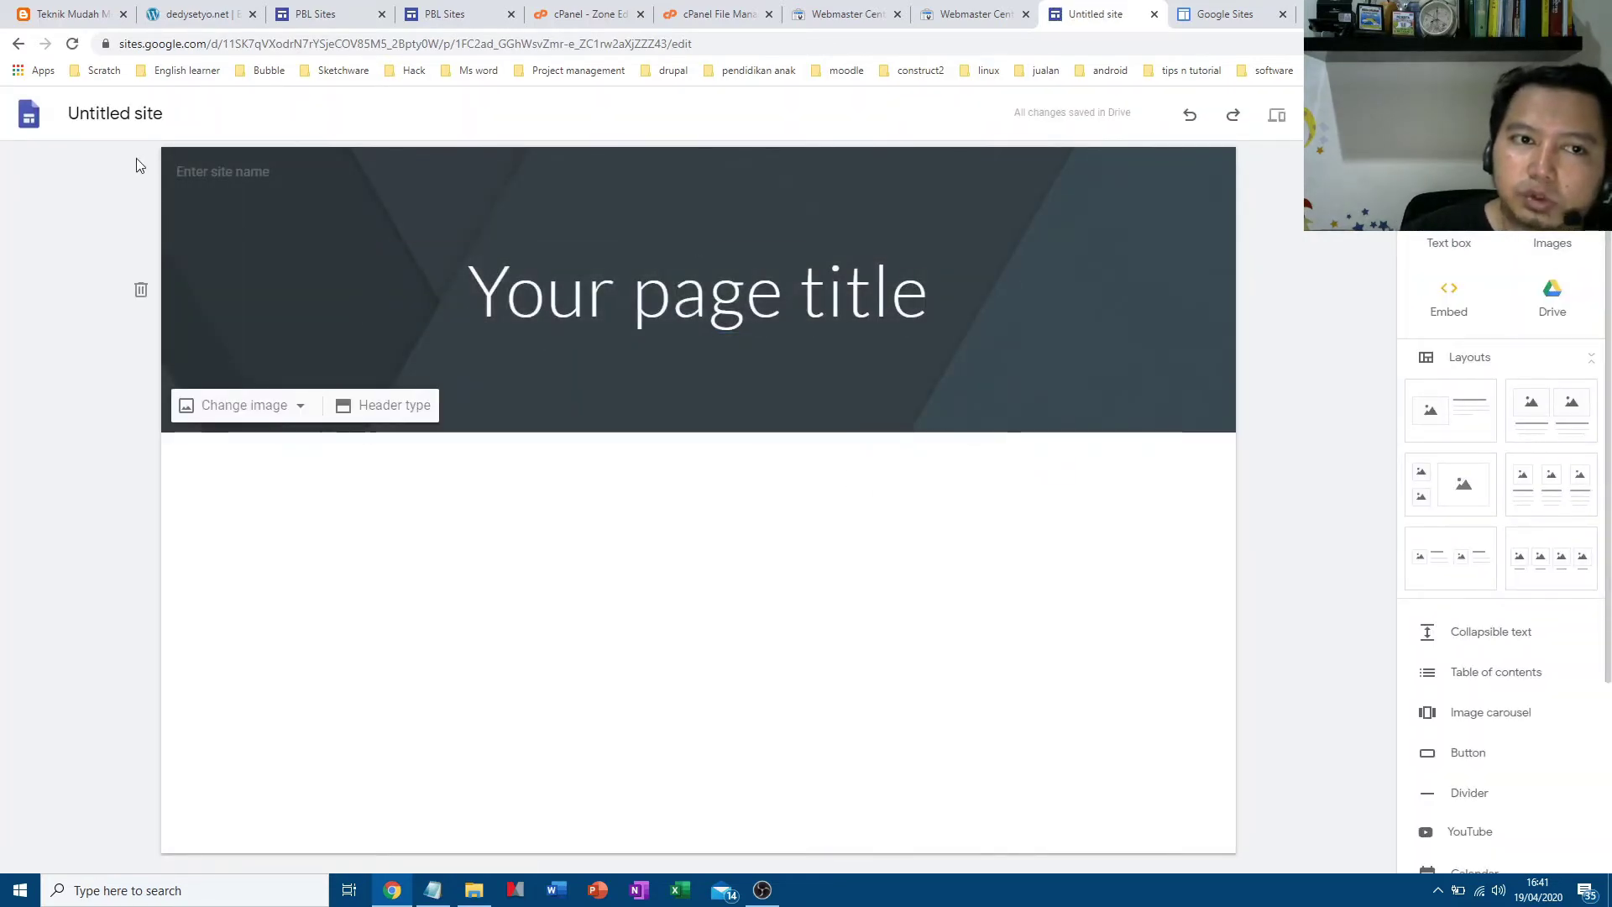
# Name the untitled site document "Problem Based Learning Site"
pyautogui.moveTo(211, 206)
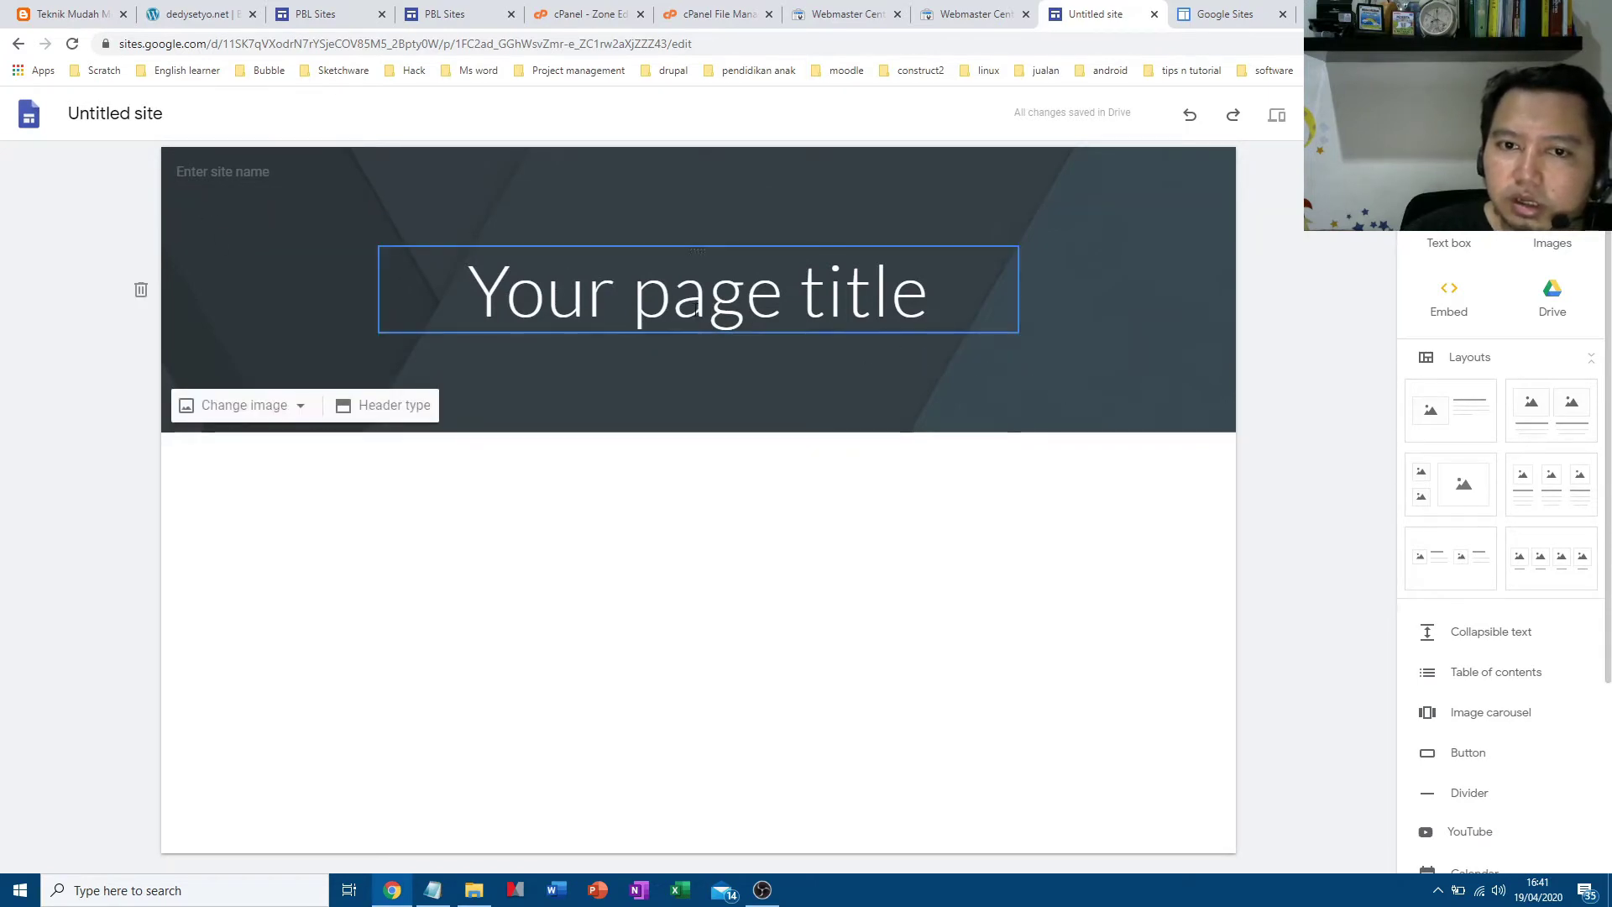
pyautogui.click(131, 113)
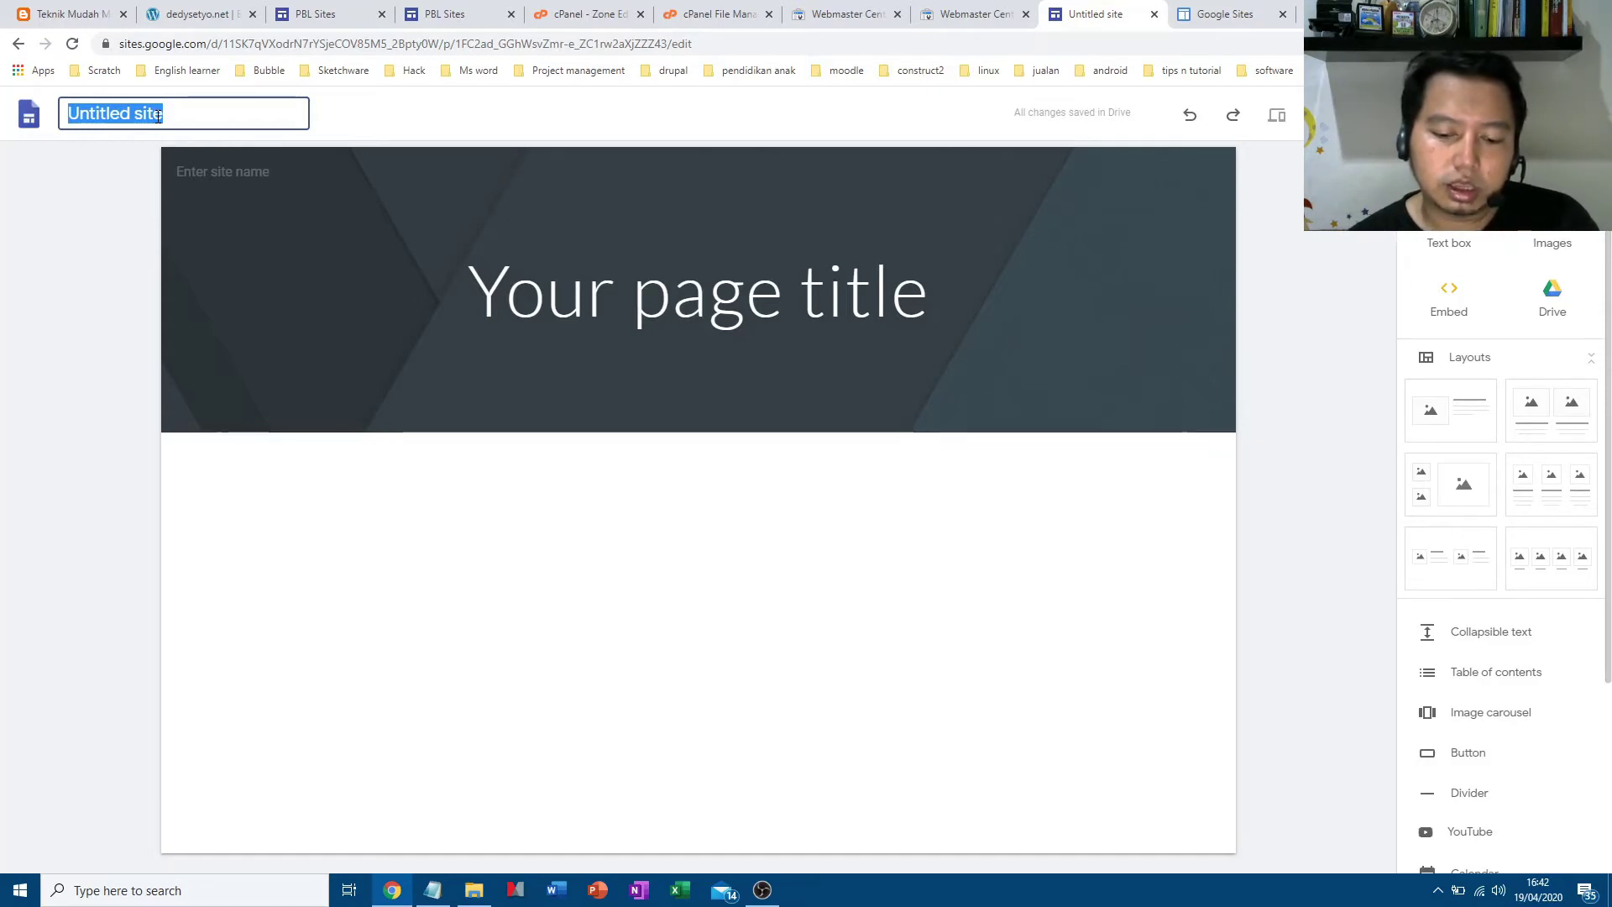
pyautogui.write('Prob;')
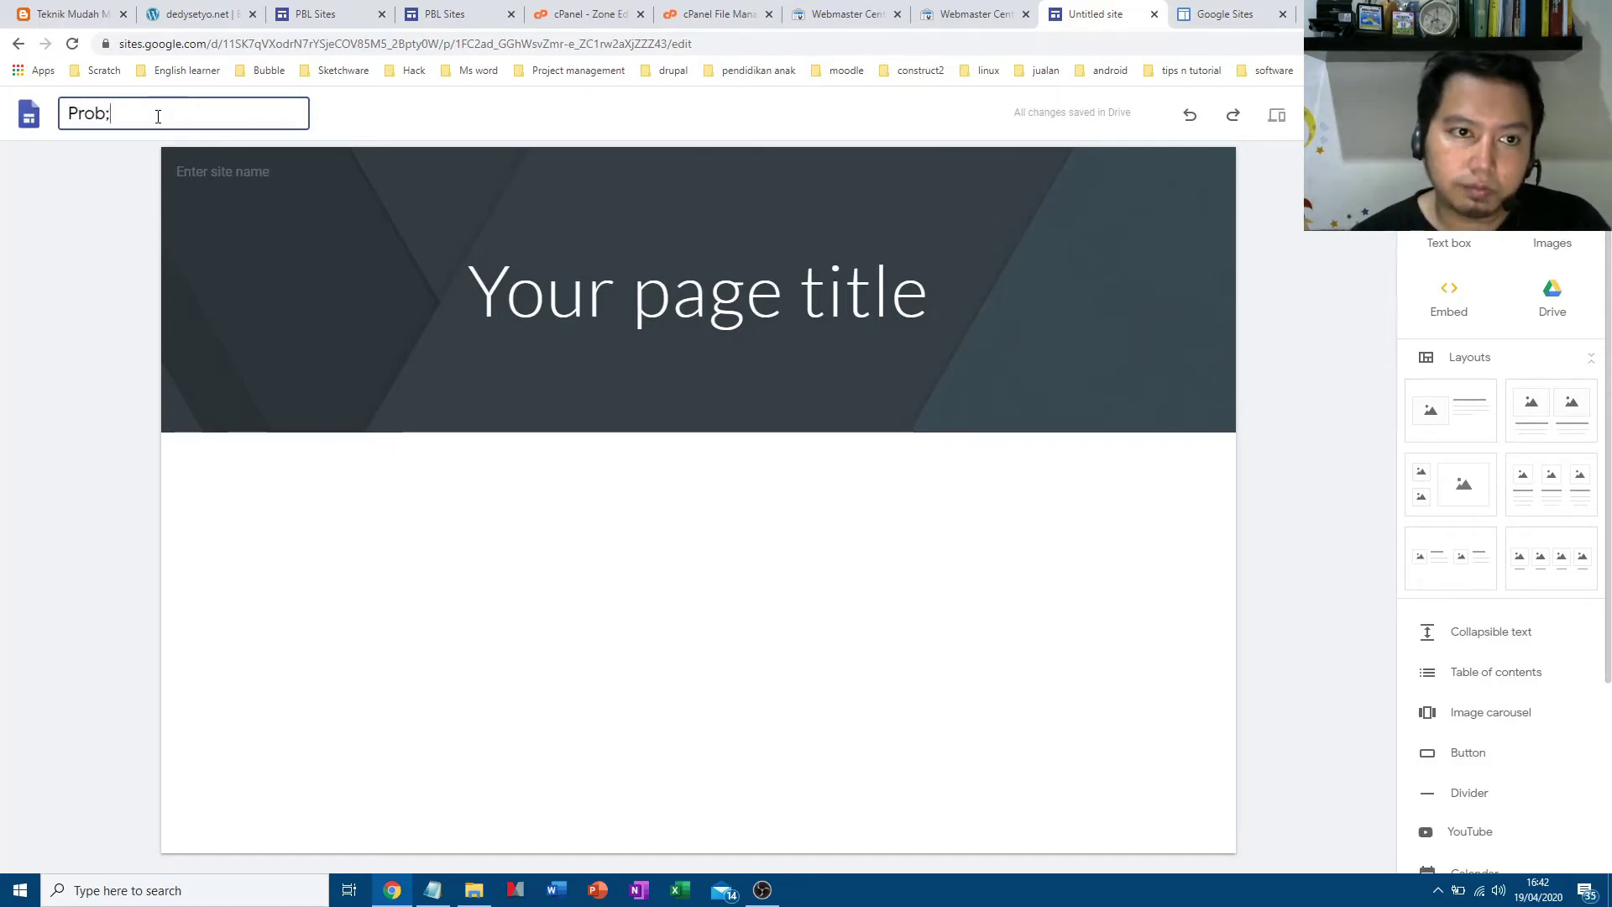
pyautogui.press('BackSpace')
pyautogui.write('lem Ba')
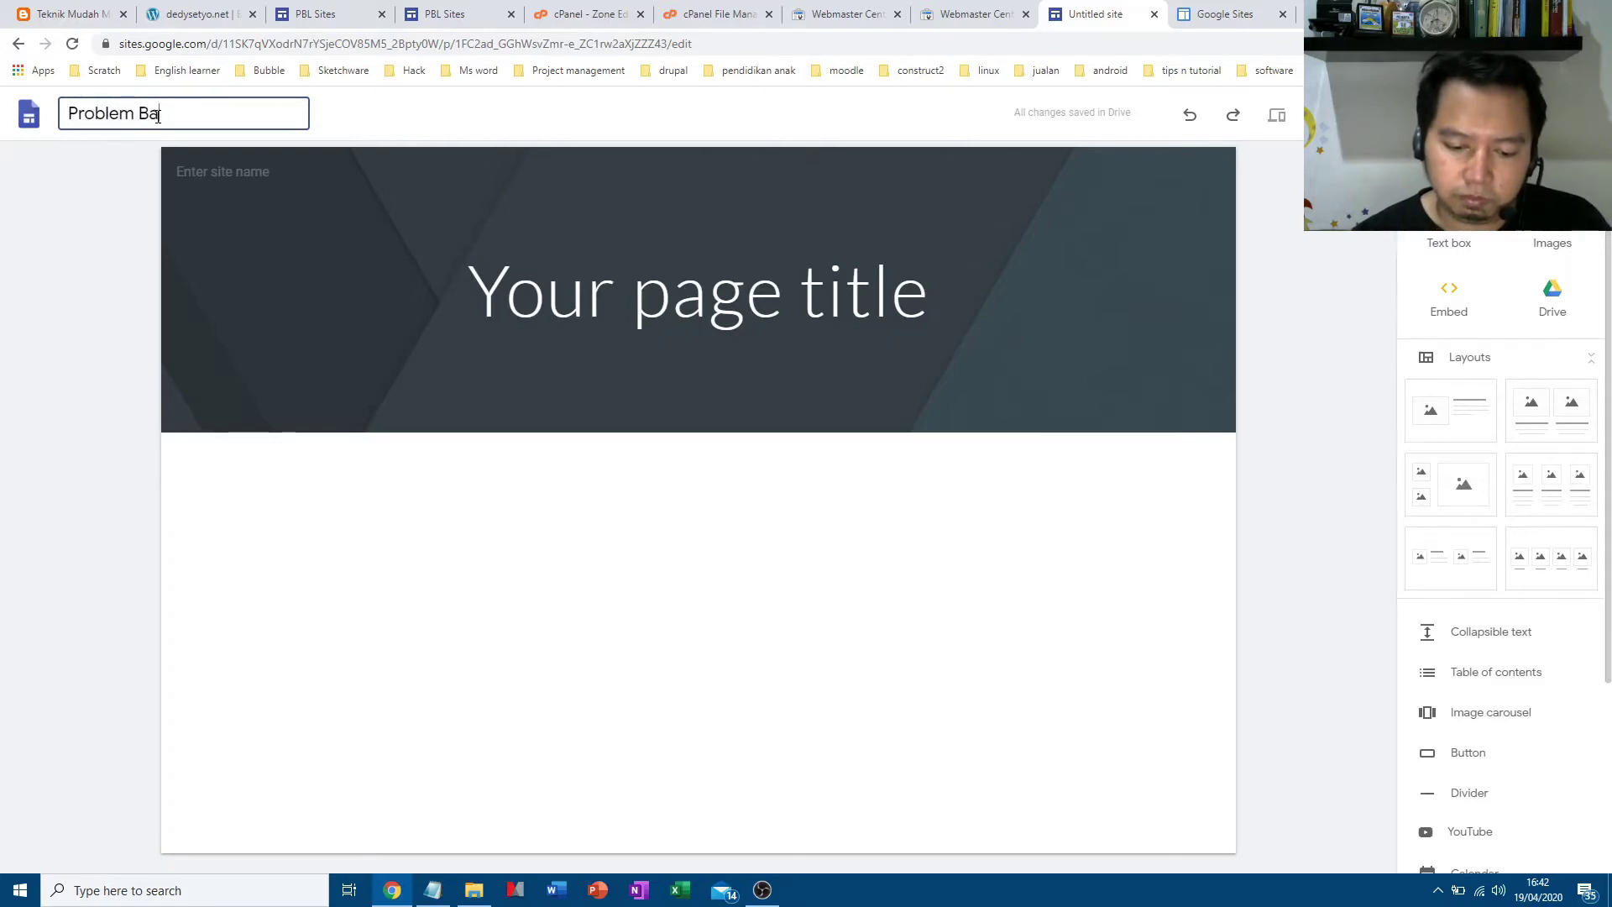
pyautogui.write('sed Learning Site')
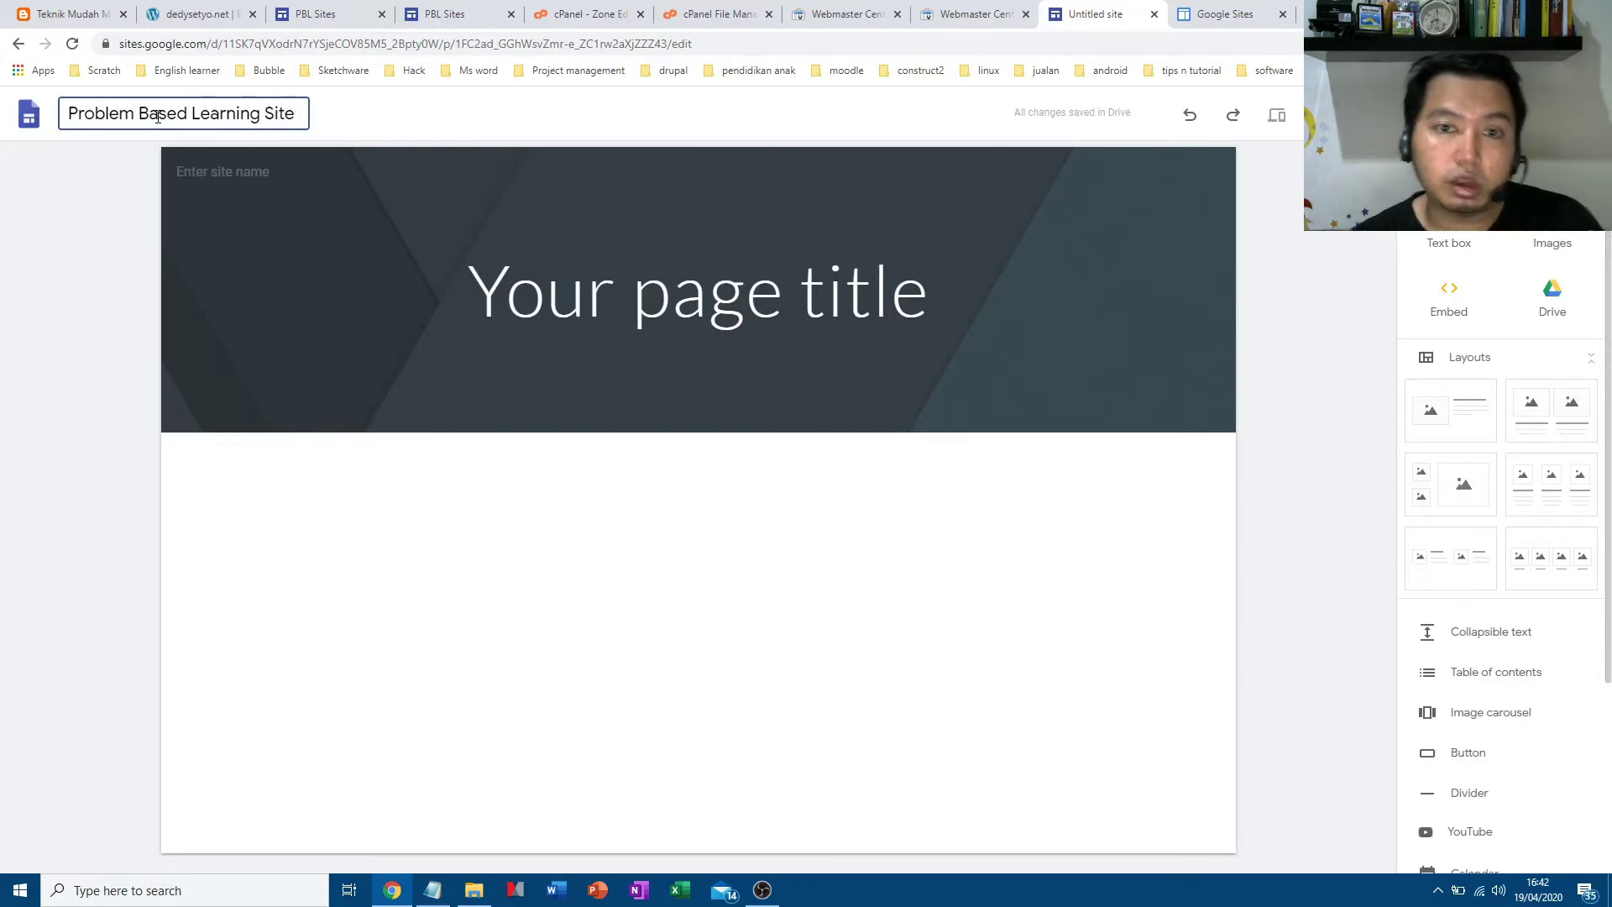
pyautogui.click(632, 293)
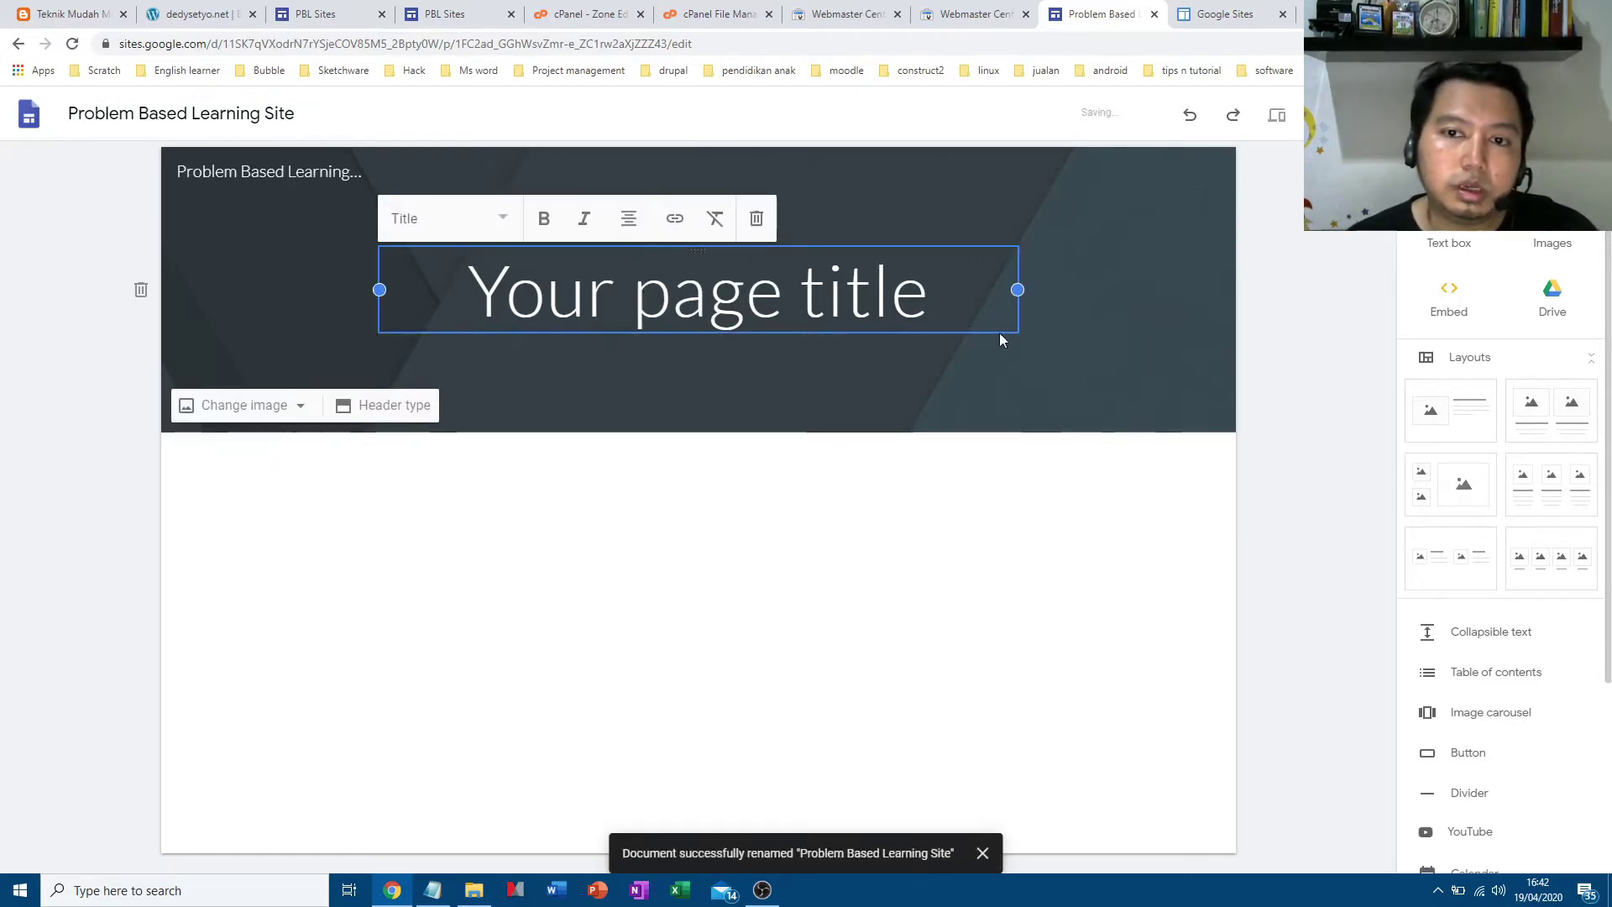
# Replace the header's placeholder page title with the copied document name "Problem Based Learning Site"
pyautogui.moveTo(873, 294); pyautogui.dragTo(2, 309)
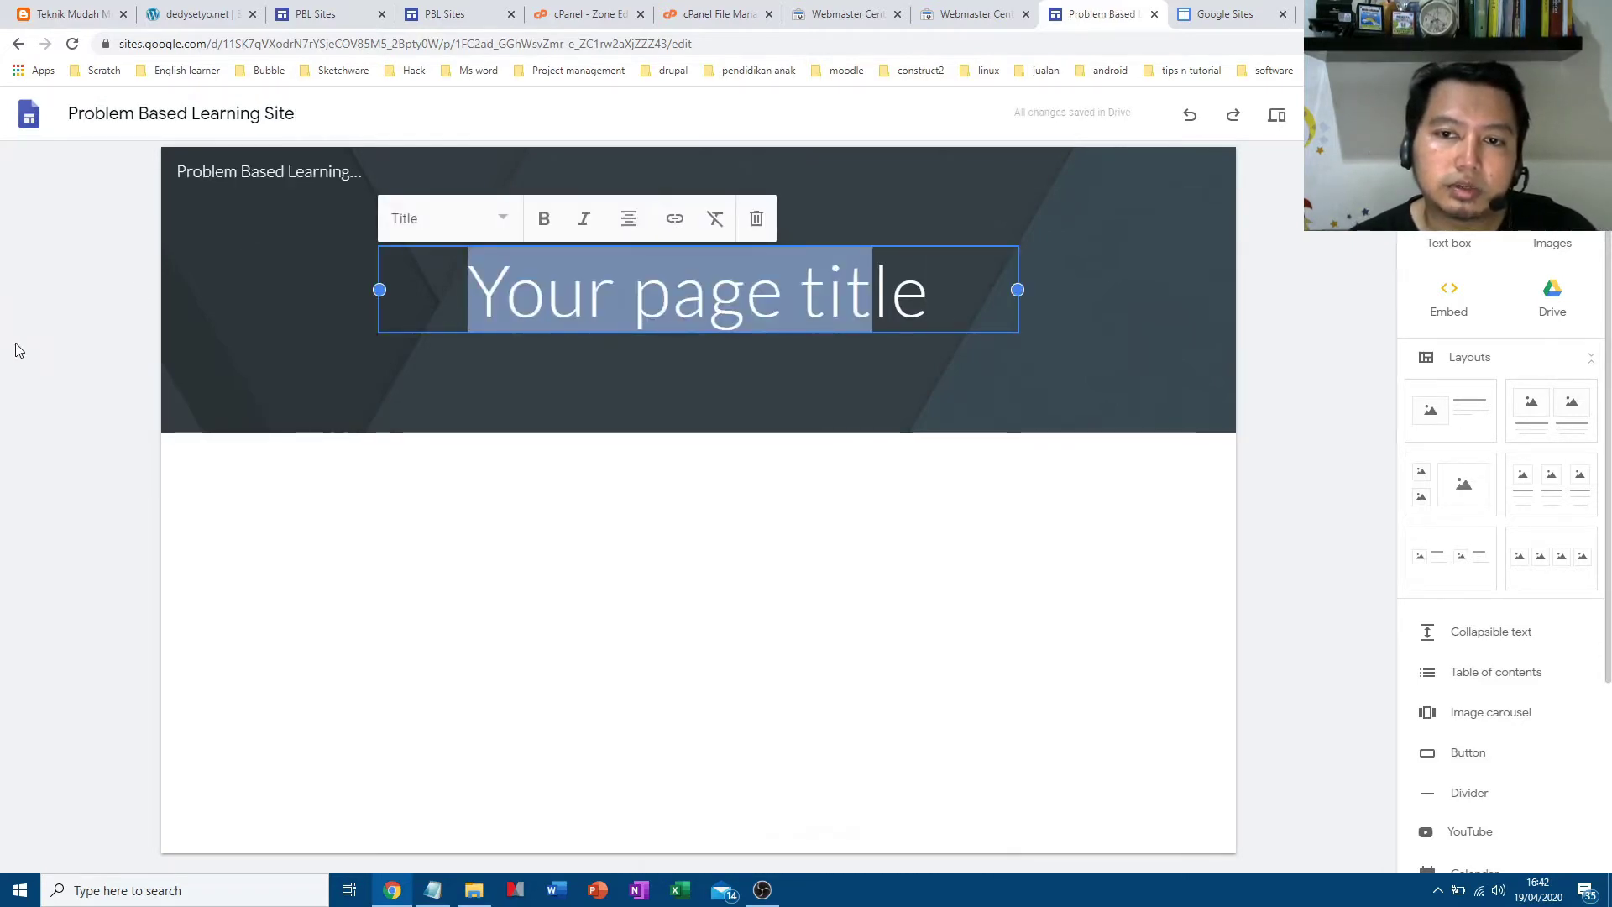
pyautogui.tripleClick(629, 321)
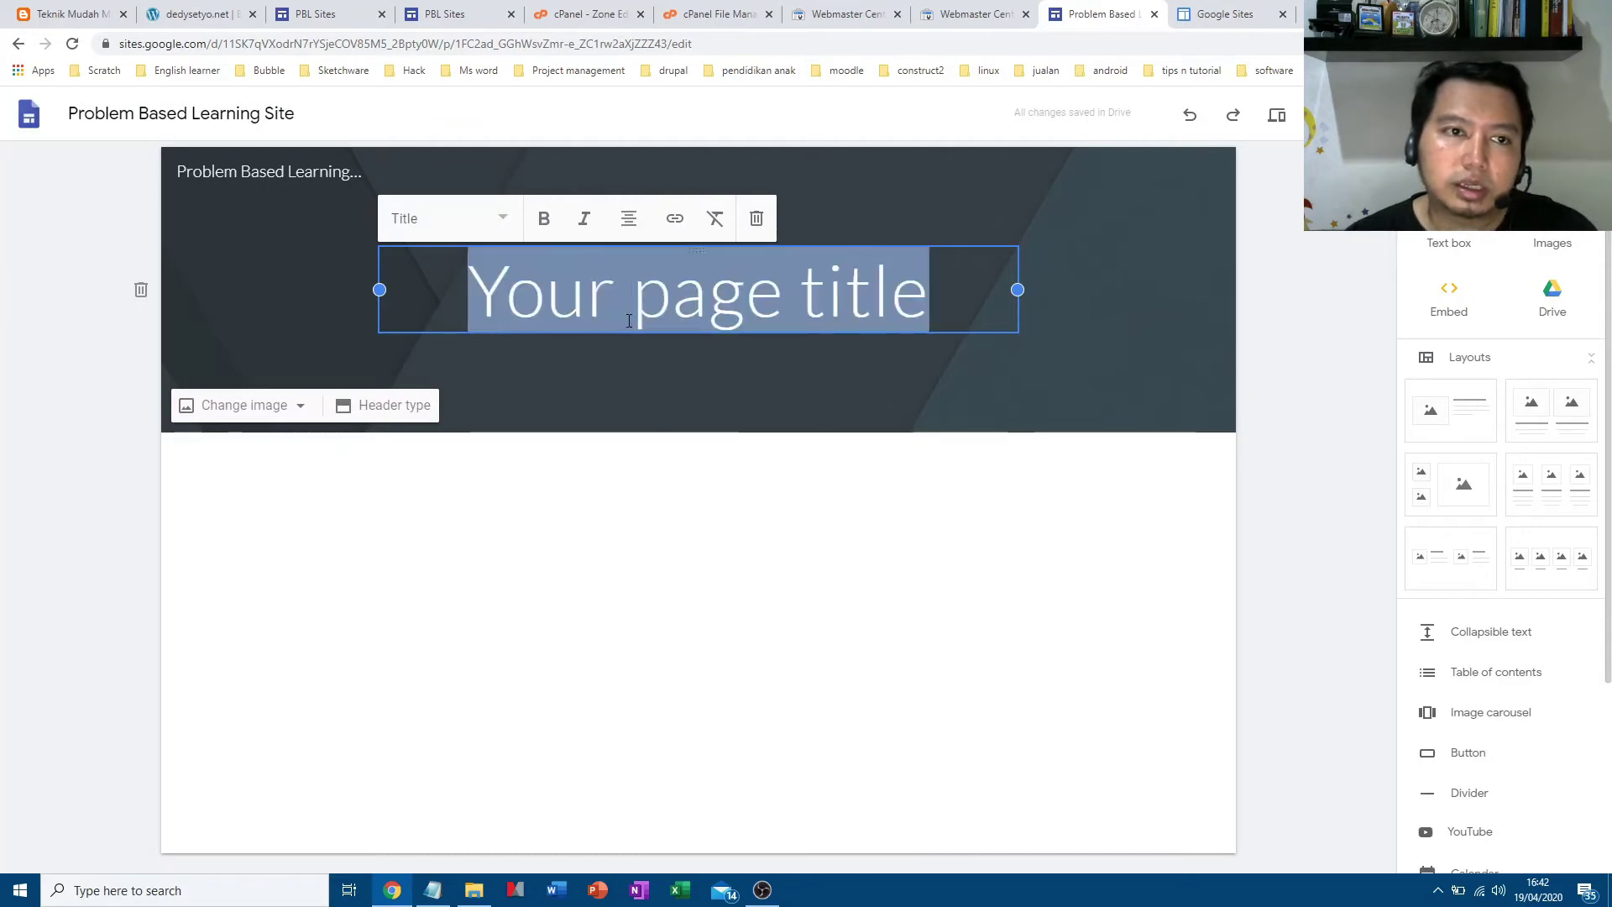
pyautogui.click(315, 121)
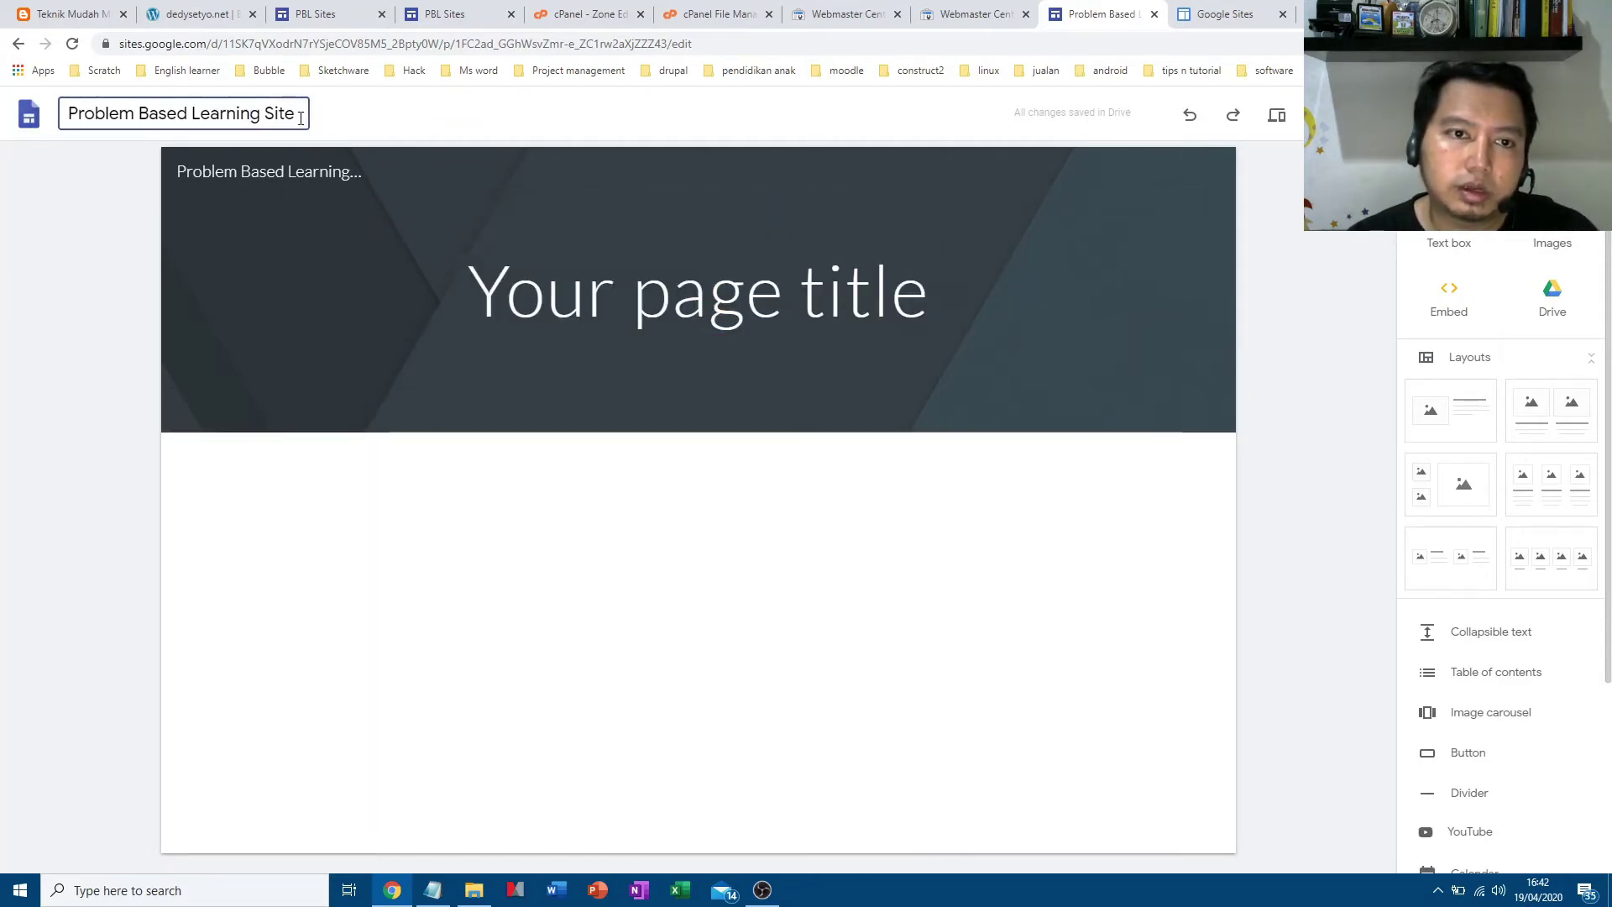
pyautogui.moveTo(301, 118); pyautogui.dragTo(63, 116)
pyautogui.hotkey('ctrl', 'c')
pyautogui.click(592, 306)
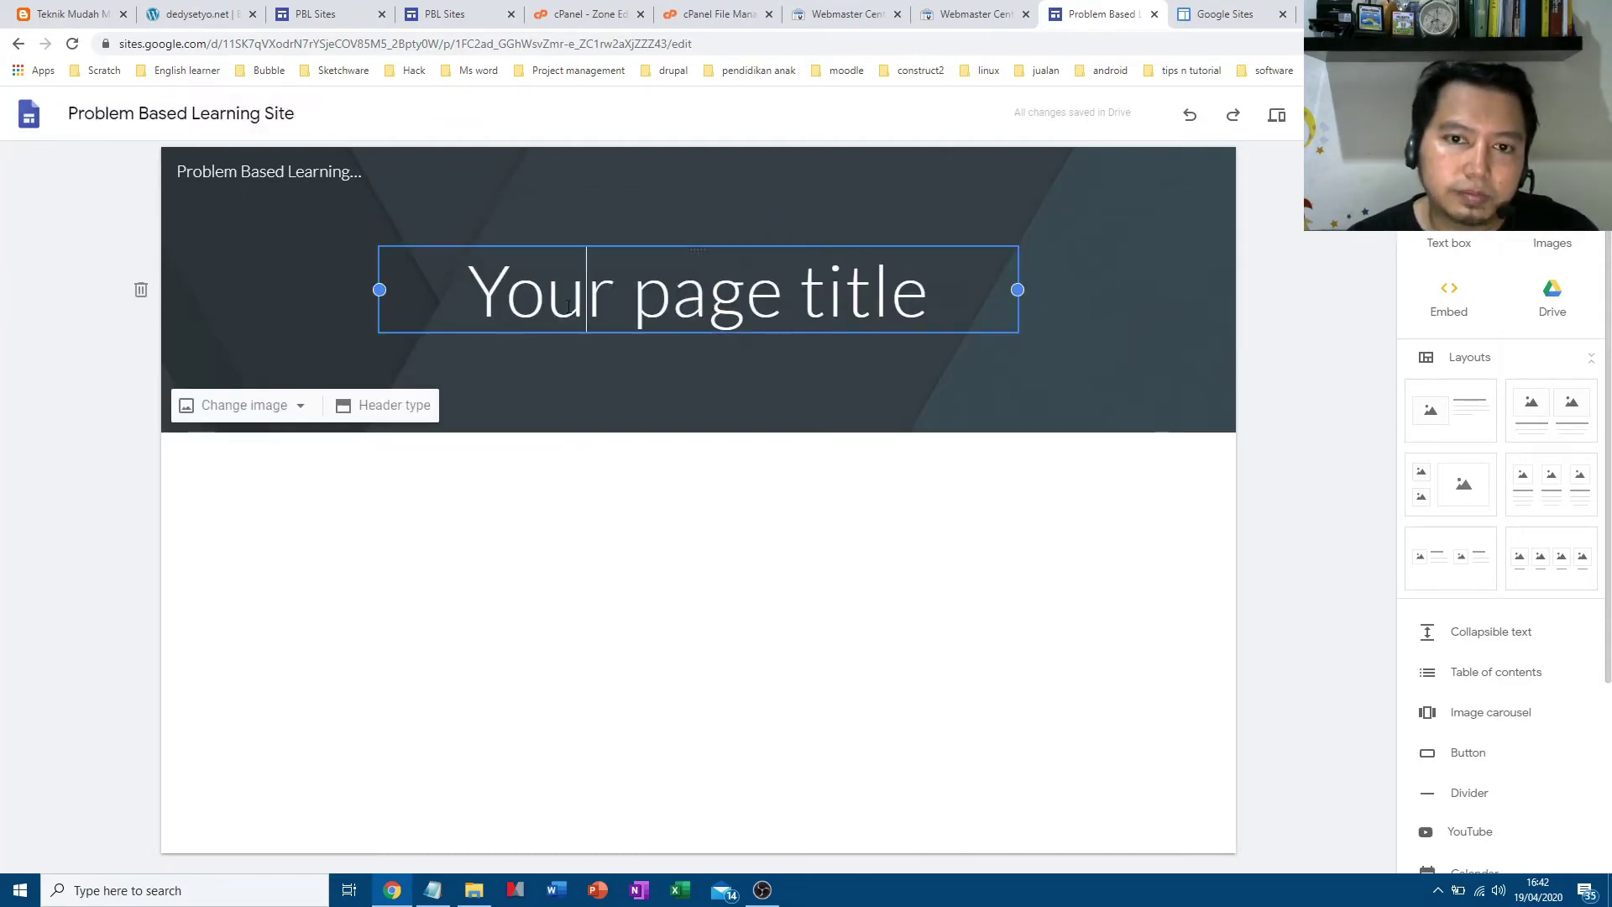
pyautogui.tripleClick(592, 307)
pyautogui.hotkey('ctrl', 'v')
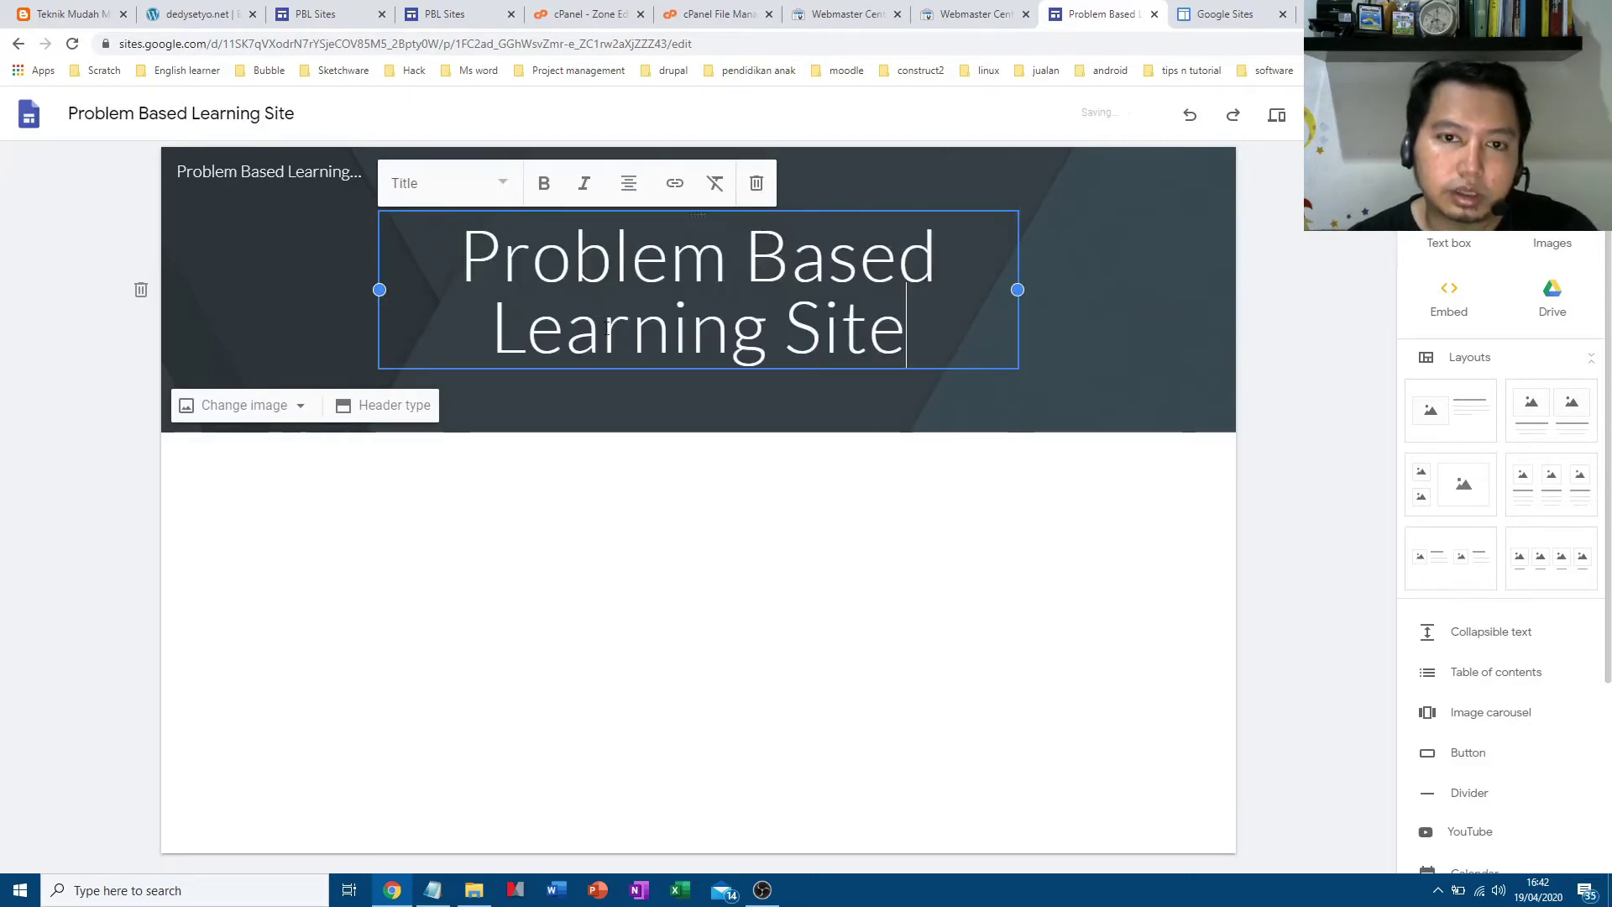
pyautogui.click(769, 533)
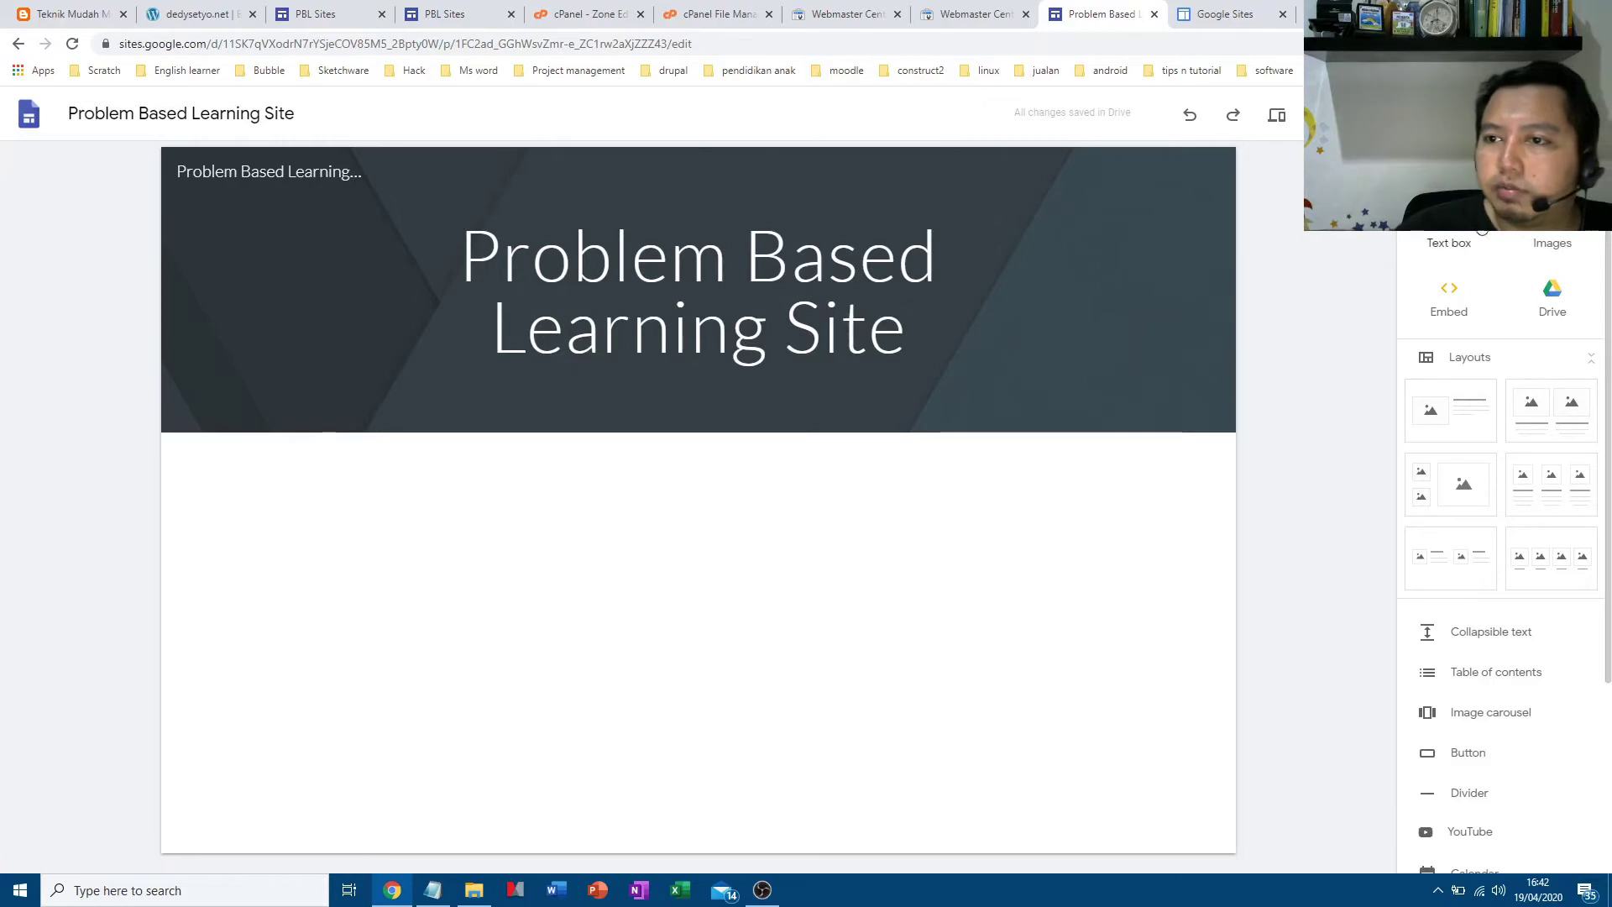
# Try the gallery photo of a laptop on a white desk as the header image
pyautogui.scroll(-3, 1507, 436)
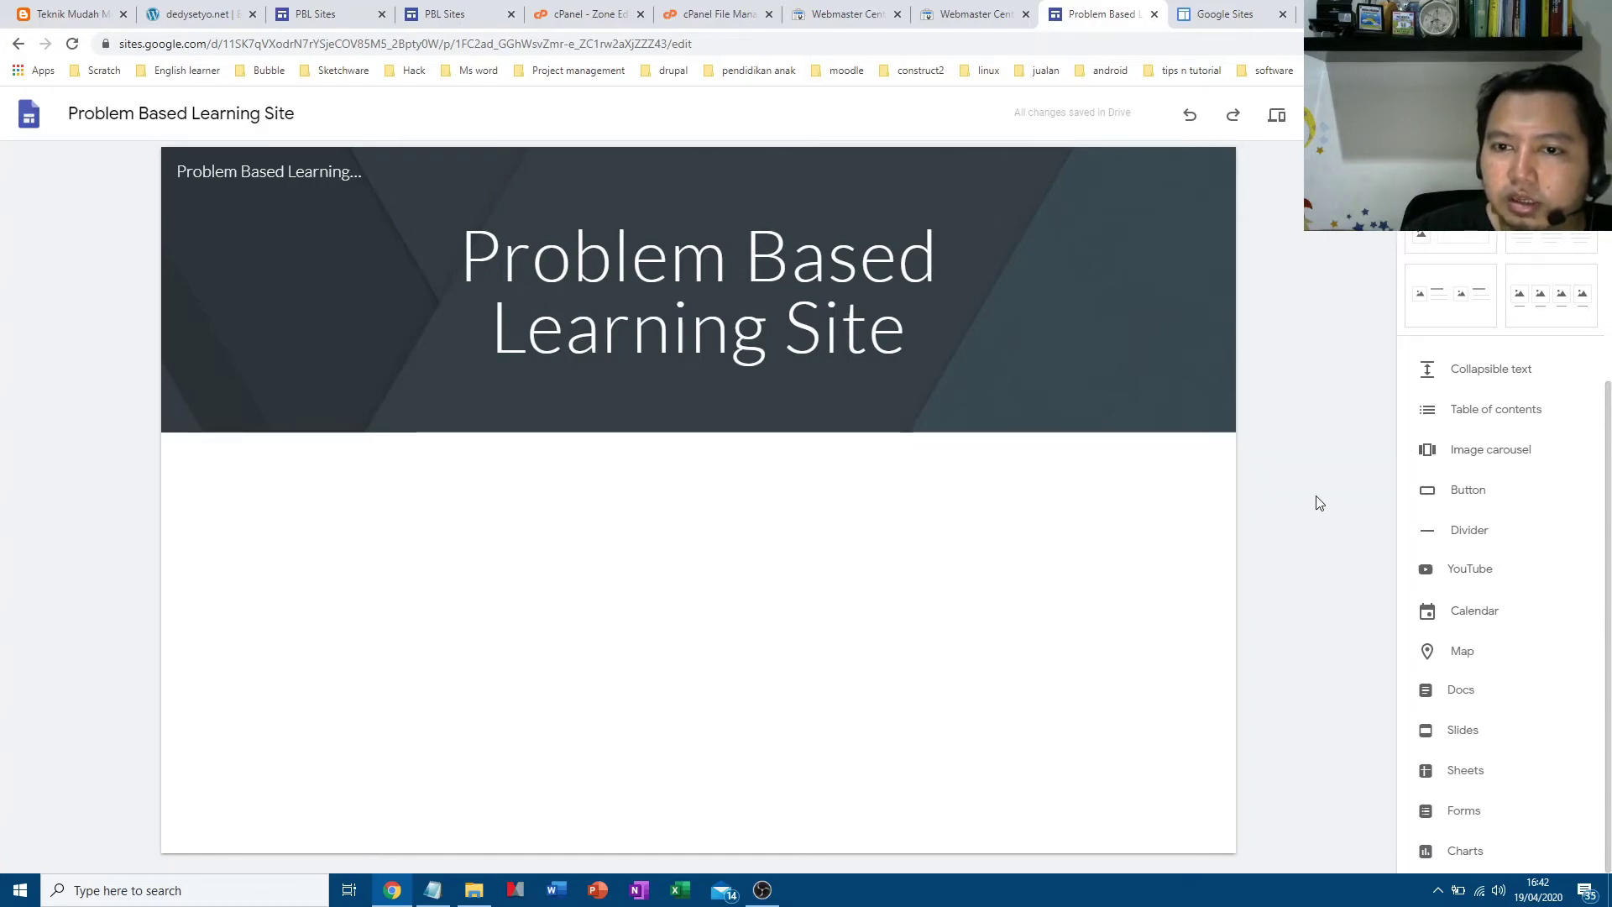
pyautogui.scroll(3, 1522, 540)
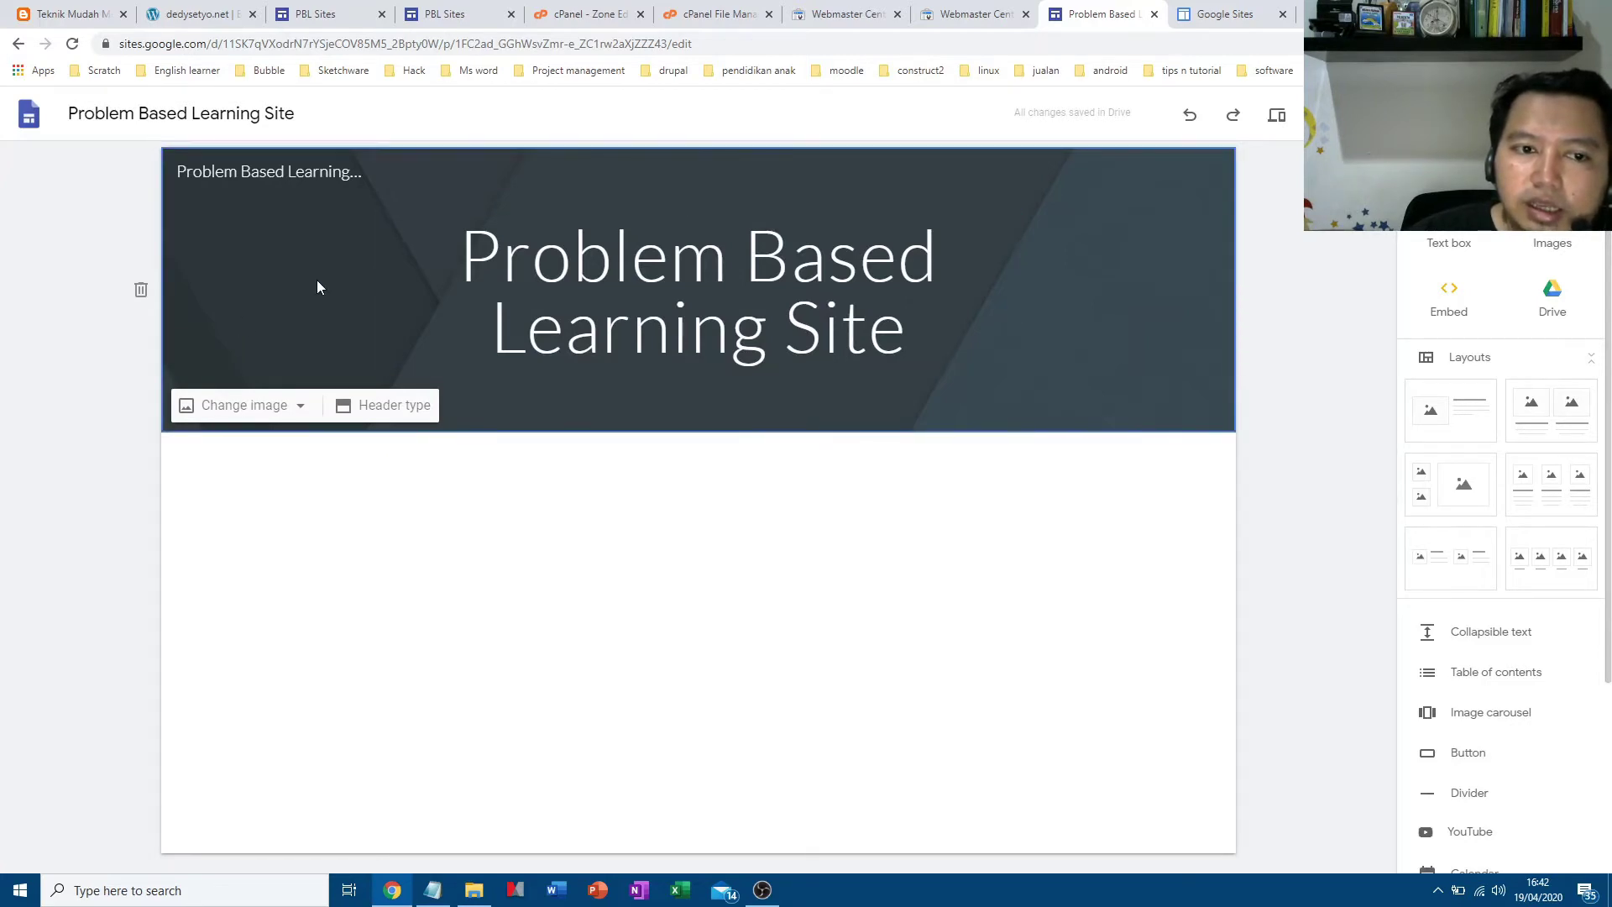
pyautogui.click(295, 406)
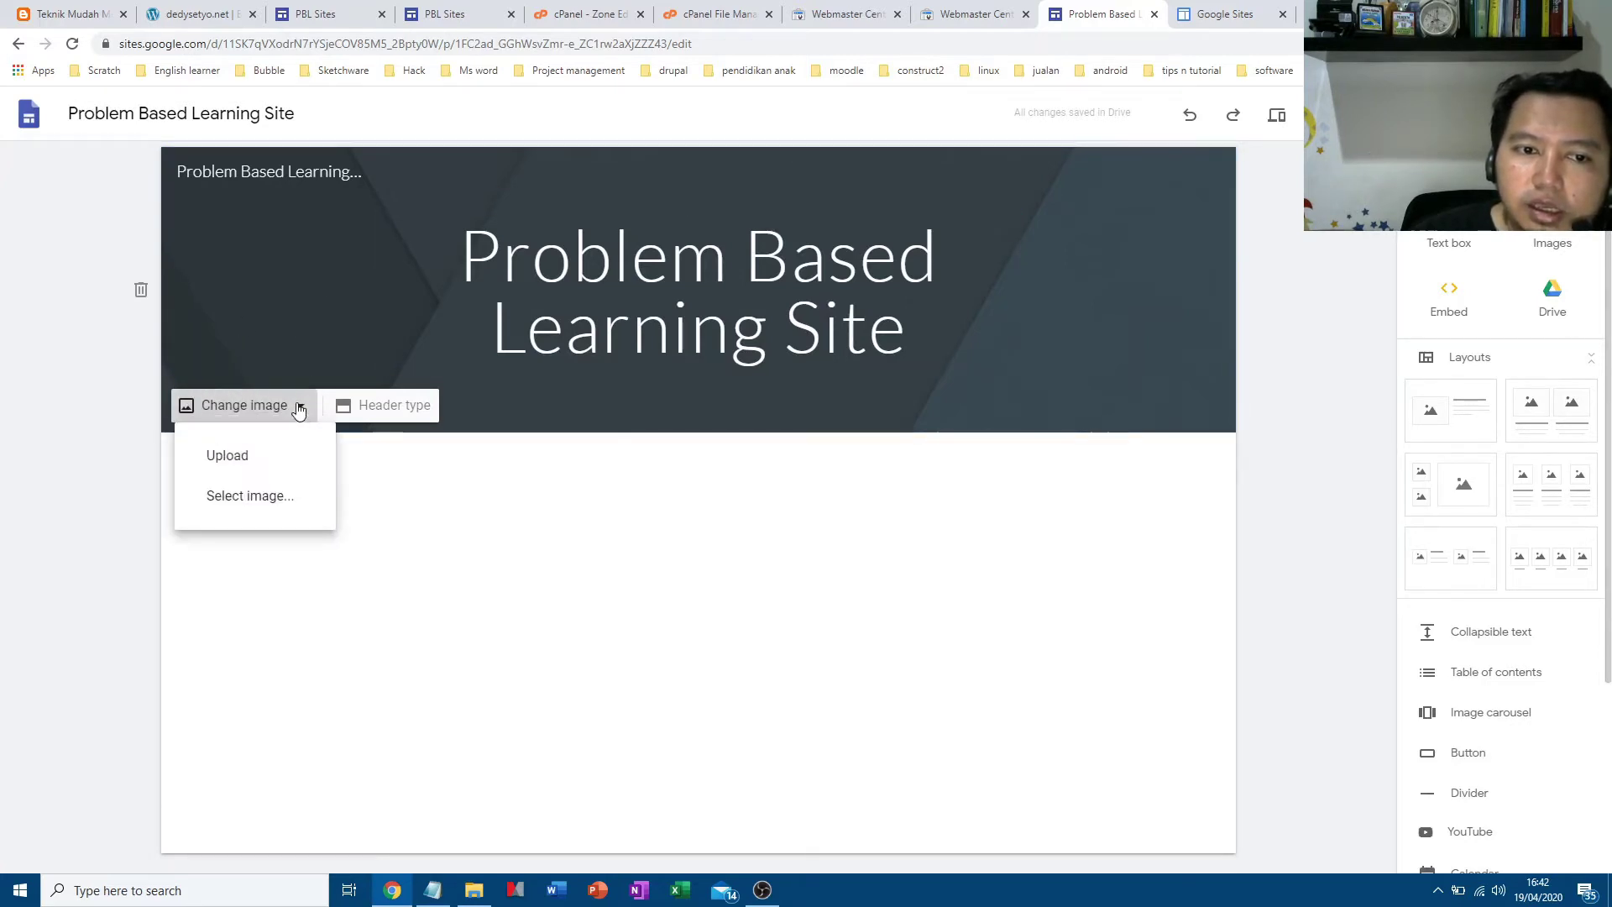
pyautogui.click(268, 497)
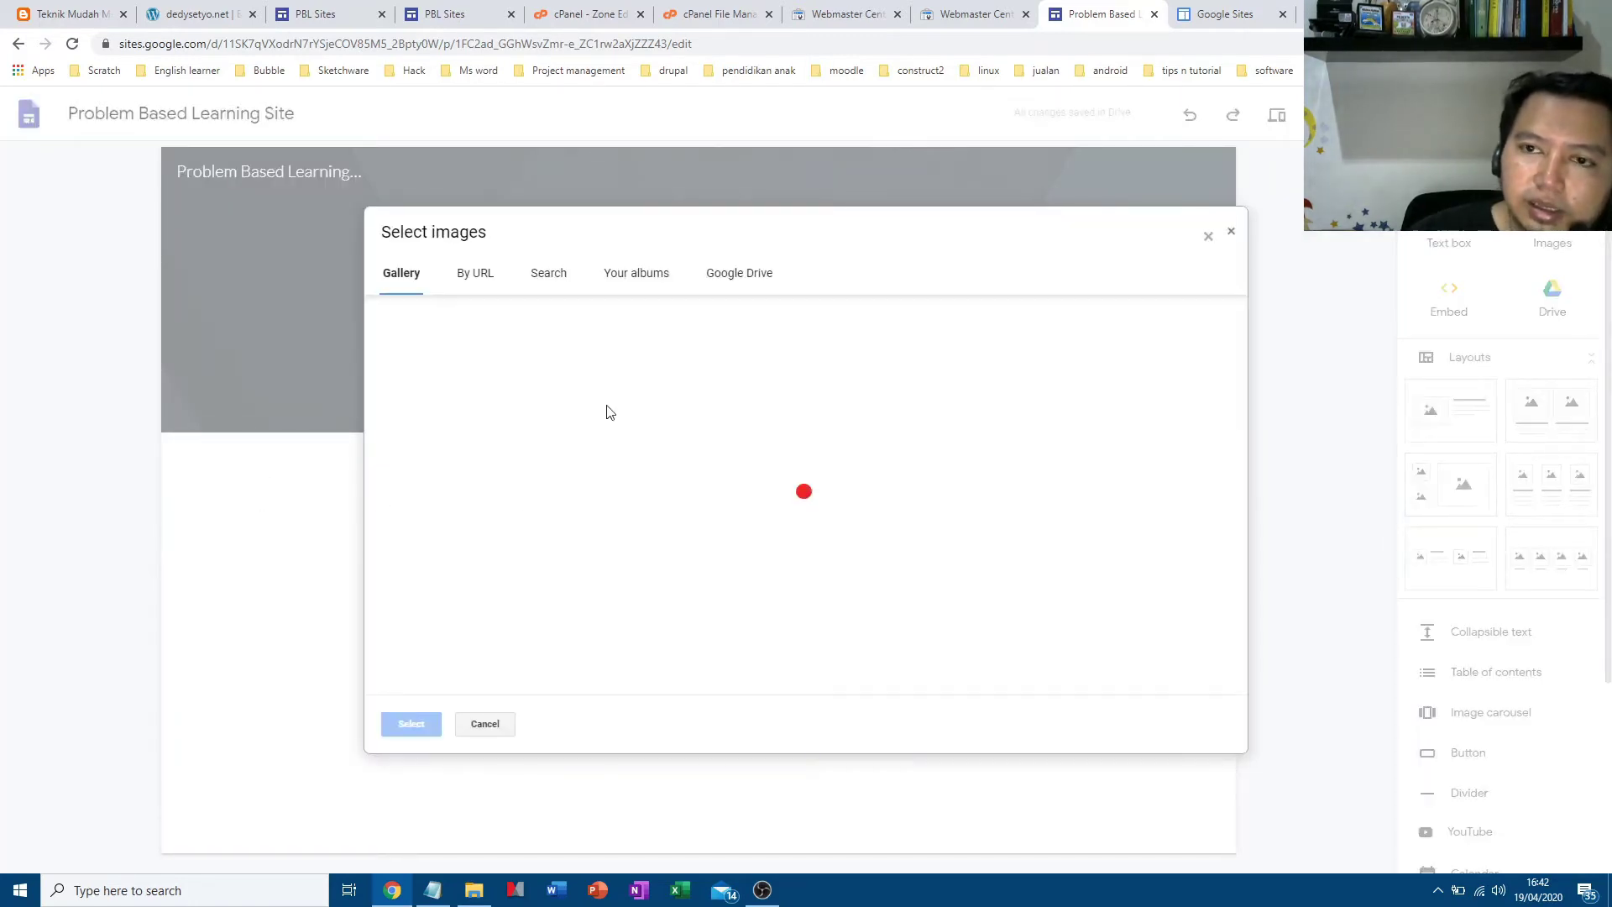
pyautogui.scroll(-4, 788, 525)
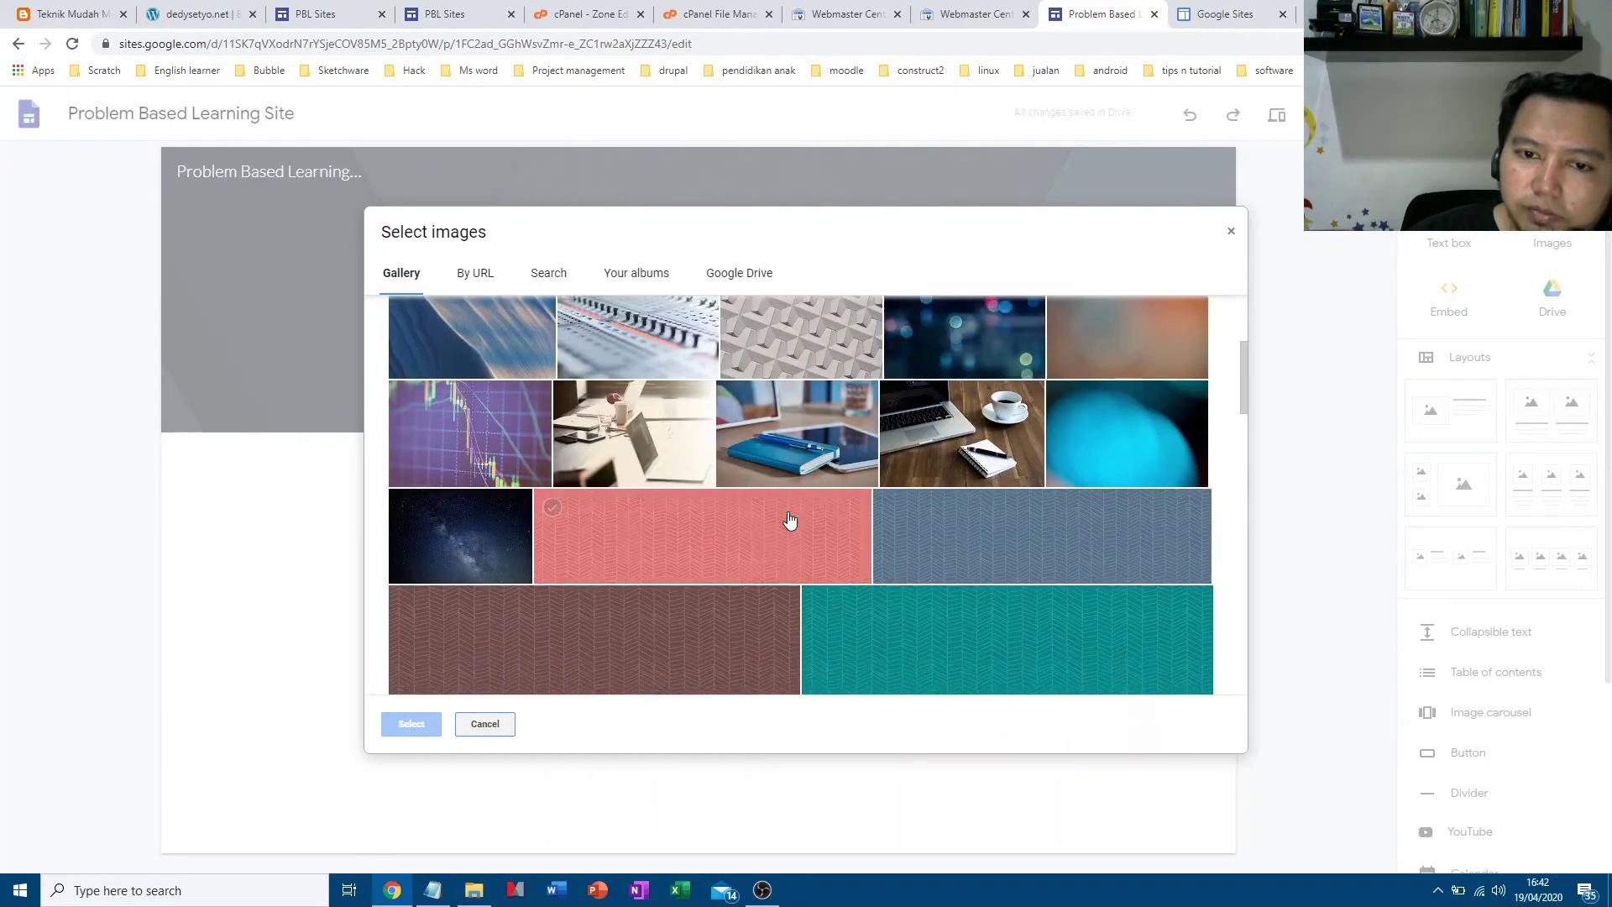
pyautogui.scroll(-2, 647, 496)
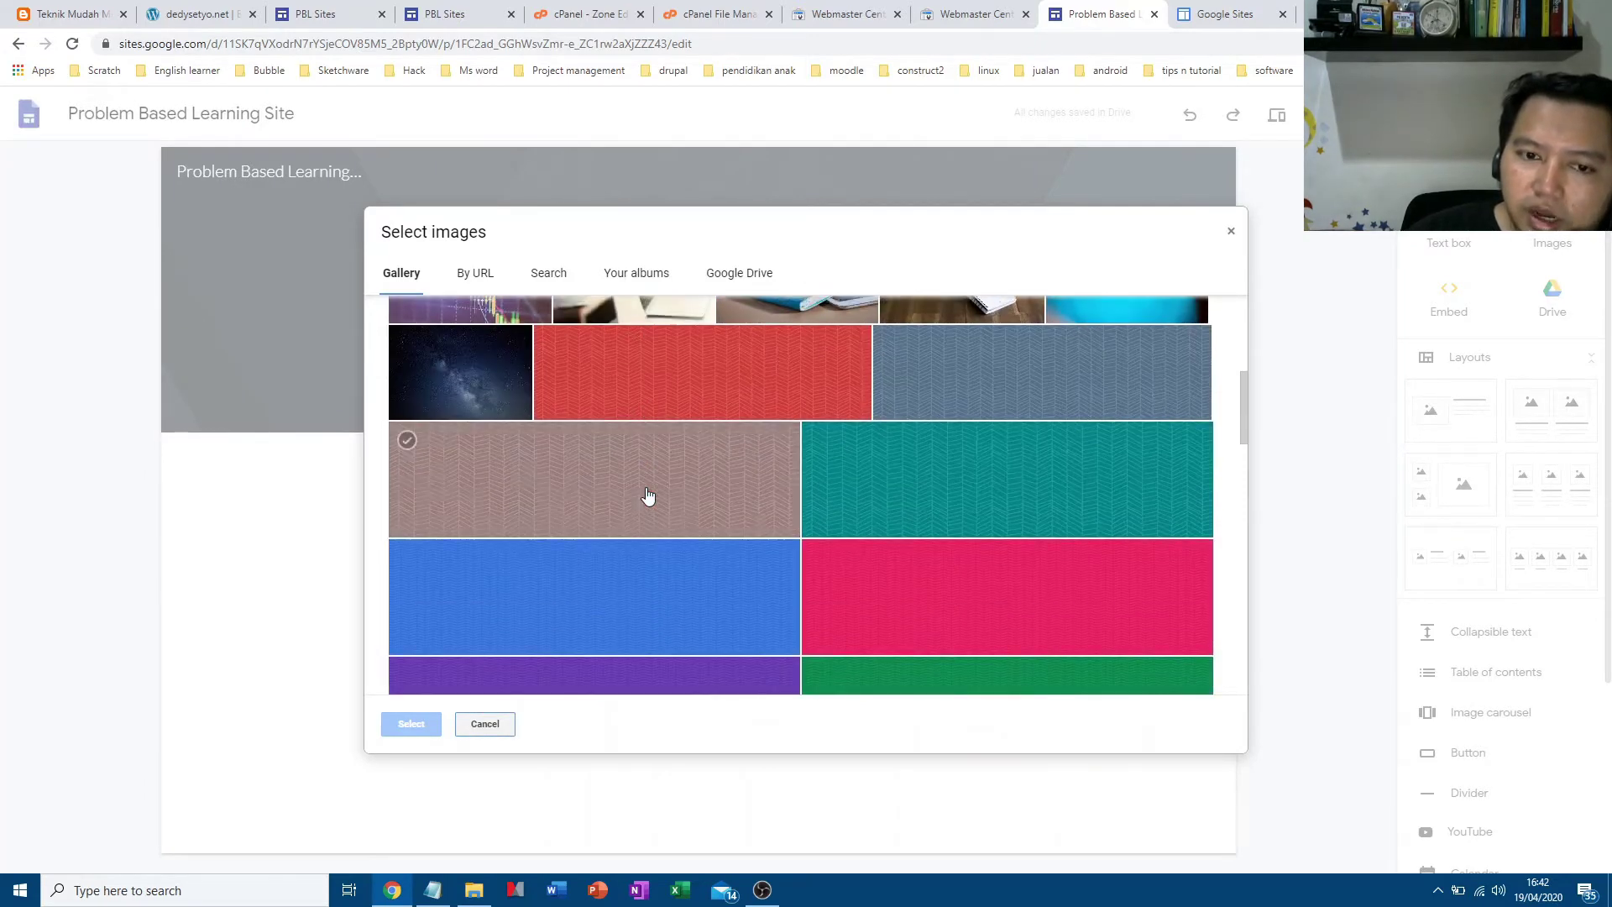
pyautogui.scroll(3, 638, 507)
pyautogui.click(663, 518)
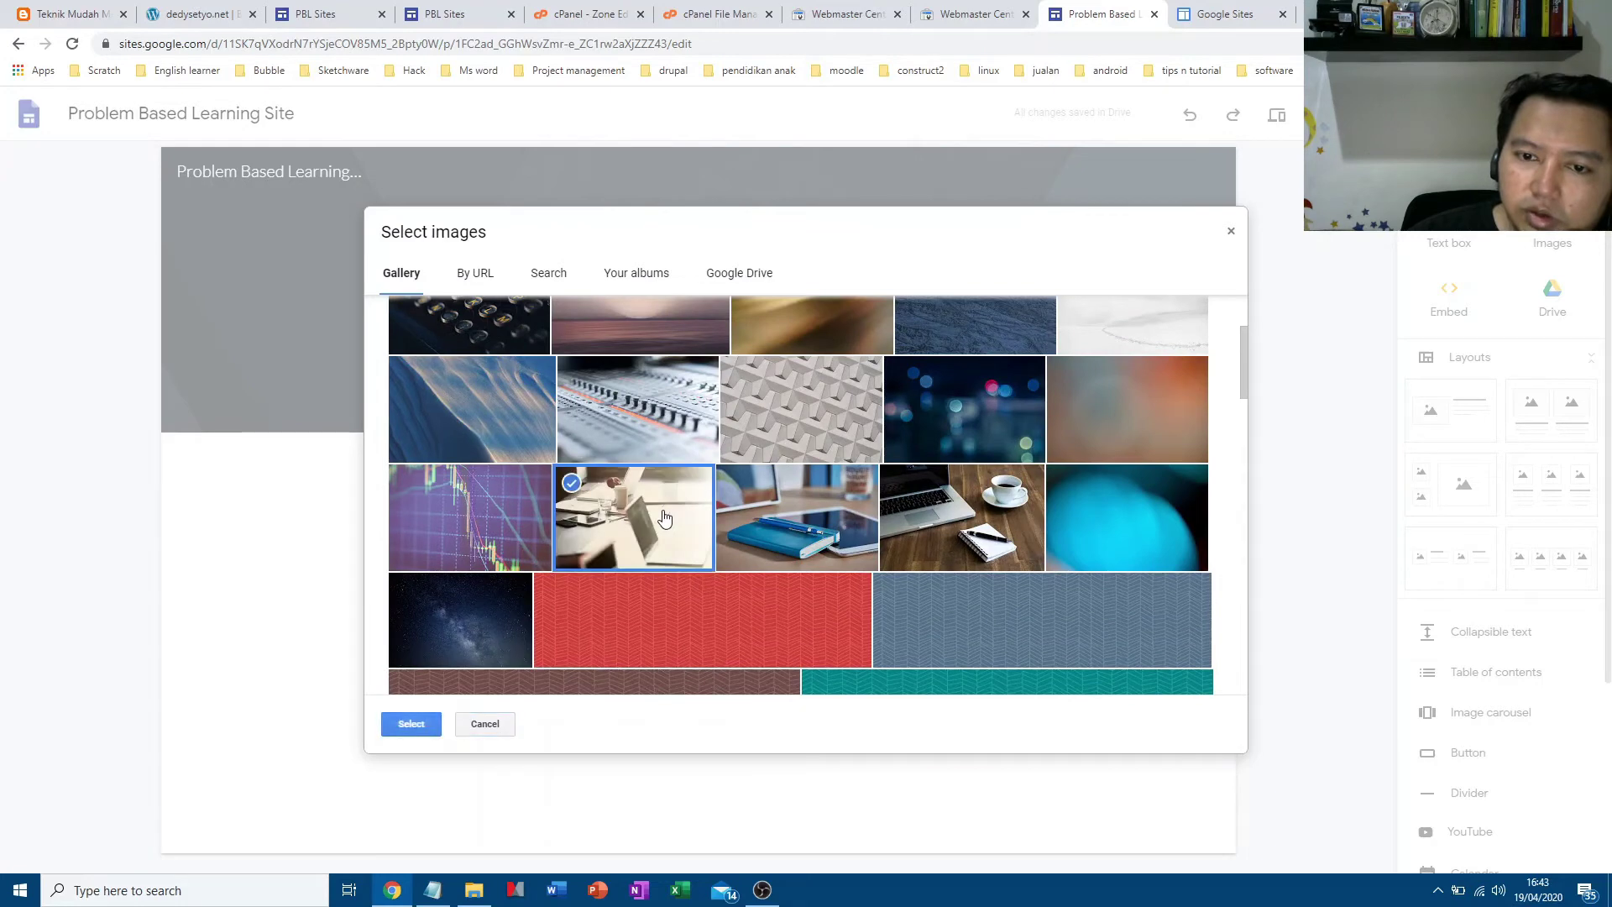
pyautogui.click(412, 724)
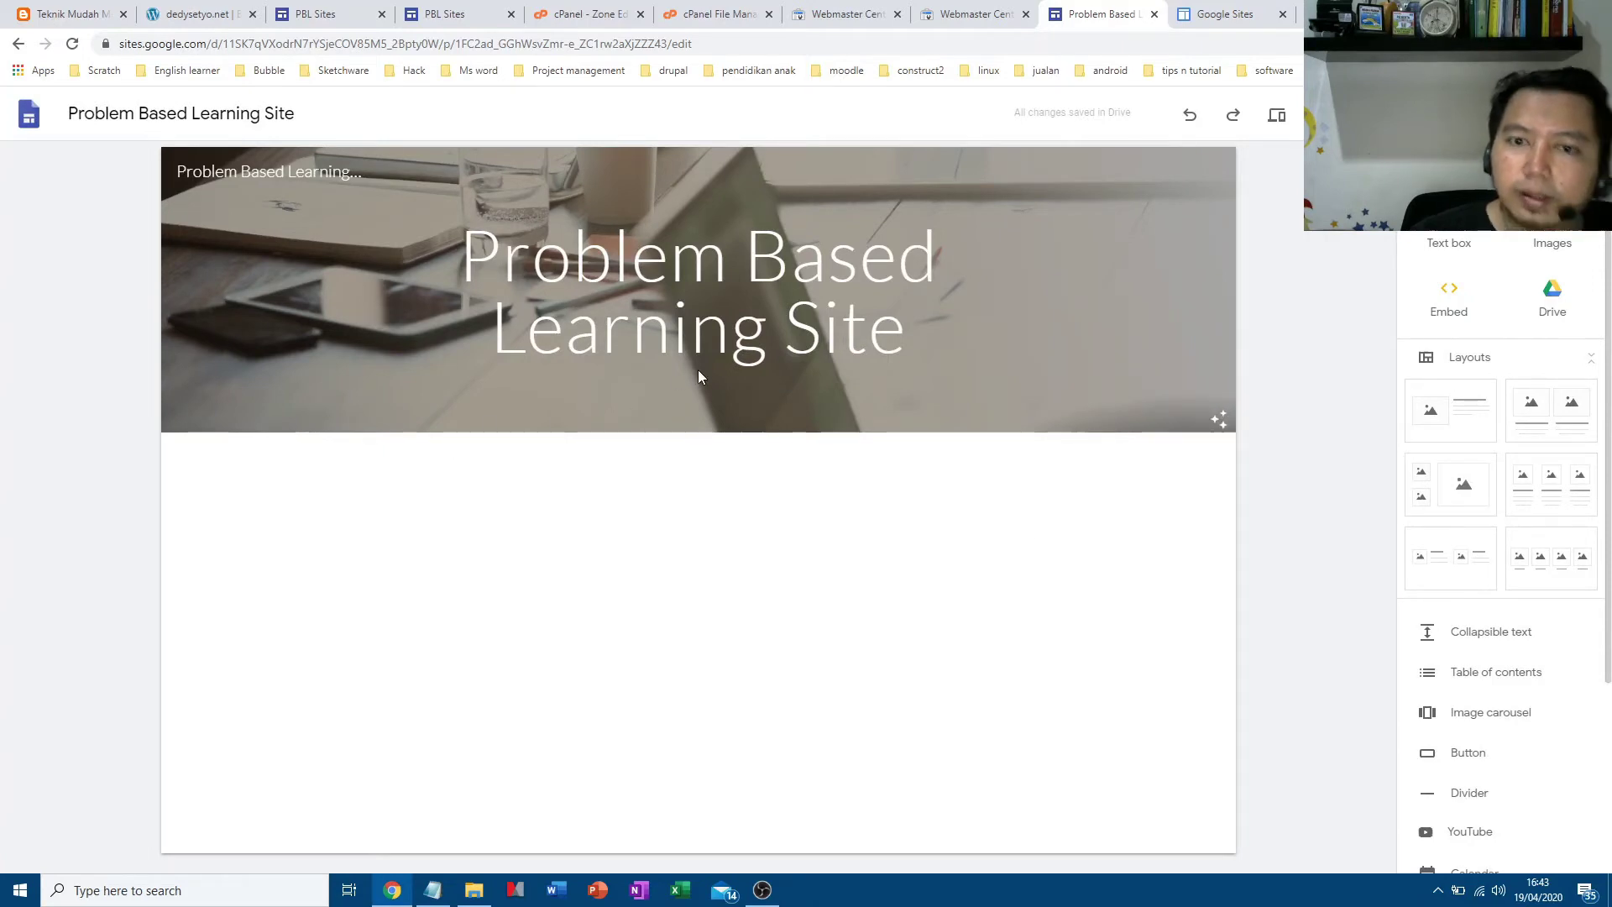
# Change the header image to the gallery's dark blue photo of blurred night lights
pyautogui.moveTo(698, 370)
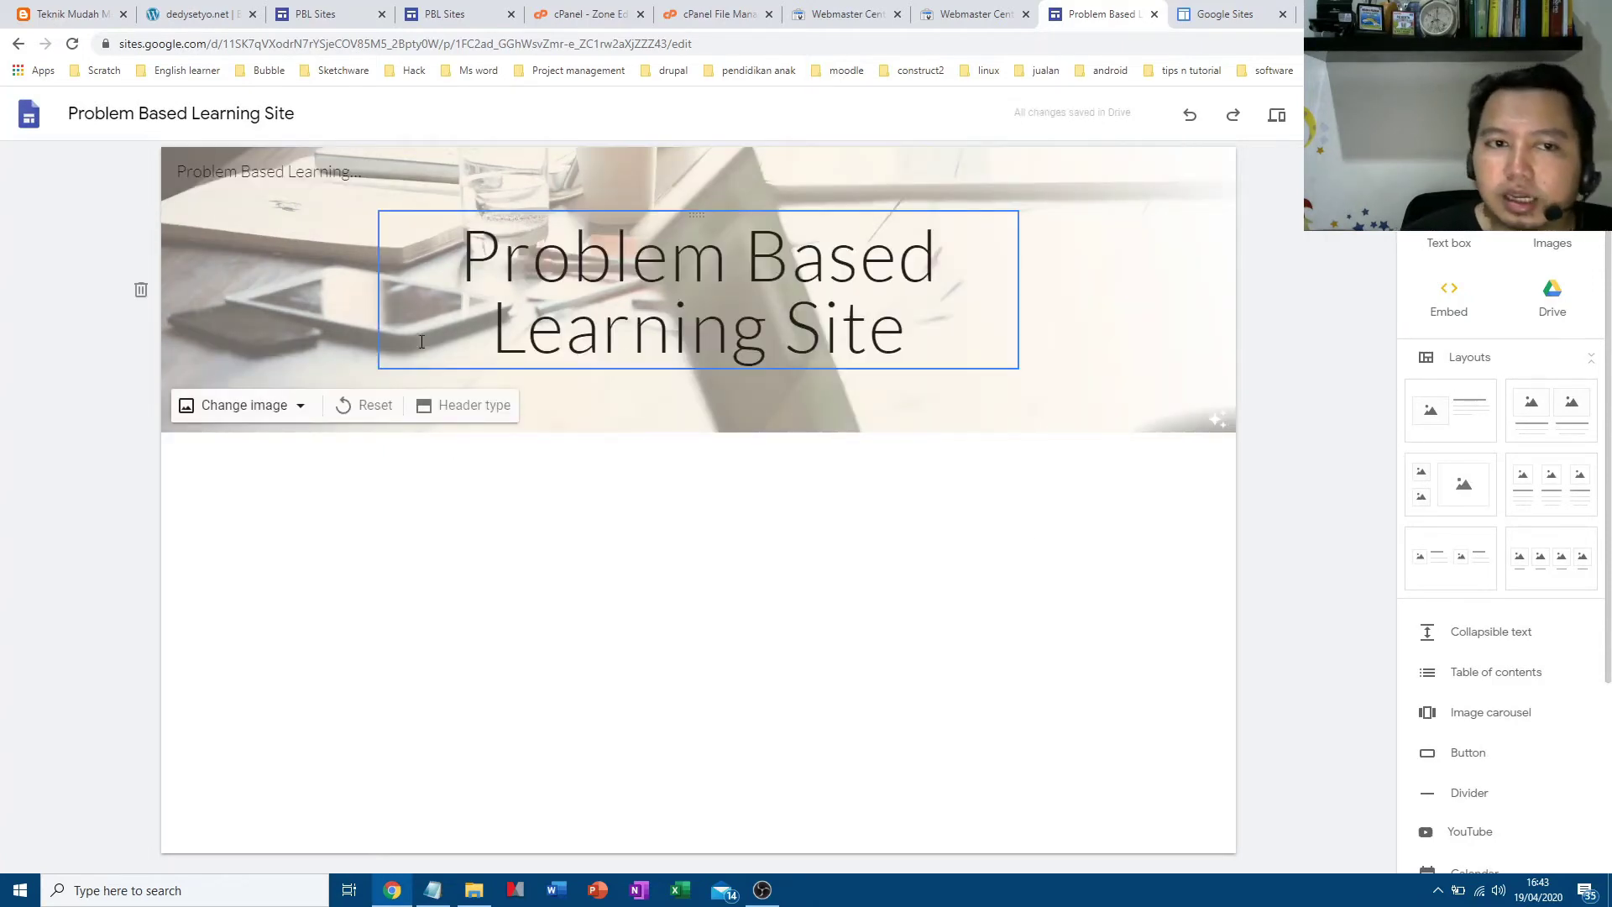
pyautogui.click(290, 412)
pyautogui.click(250, 502)
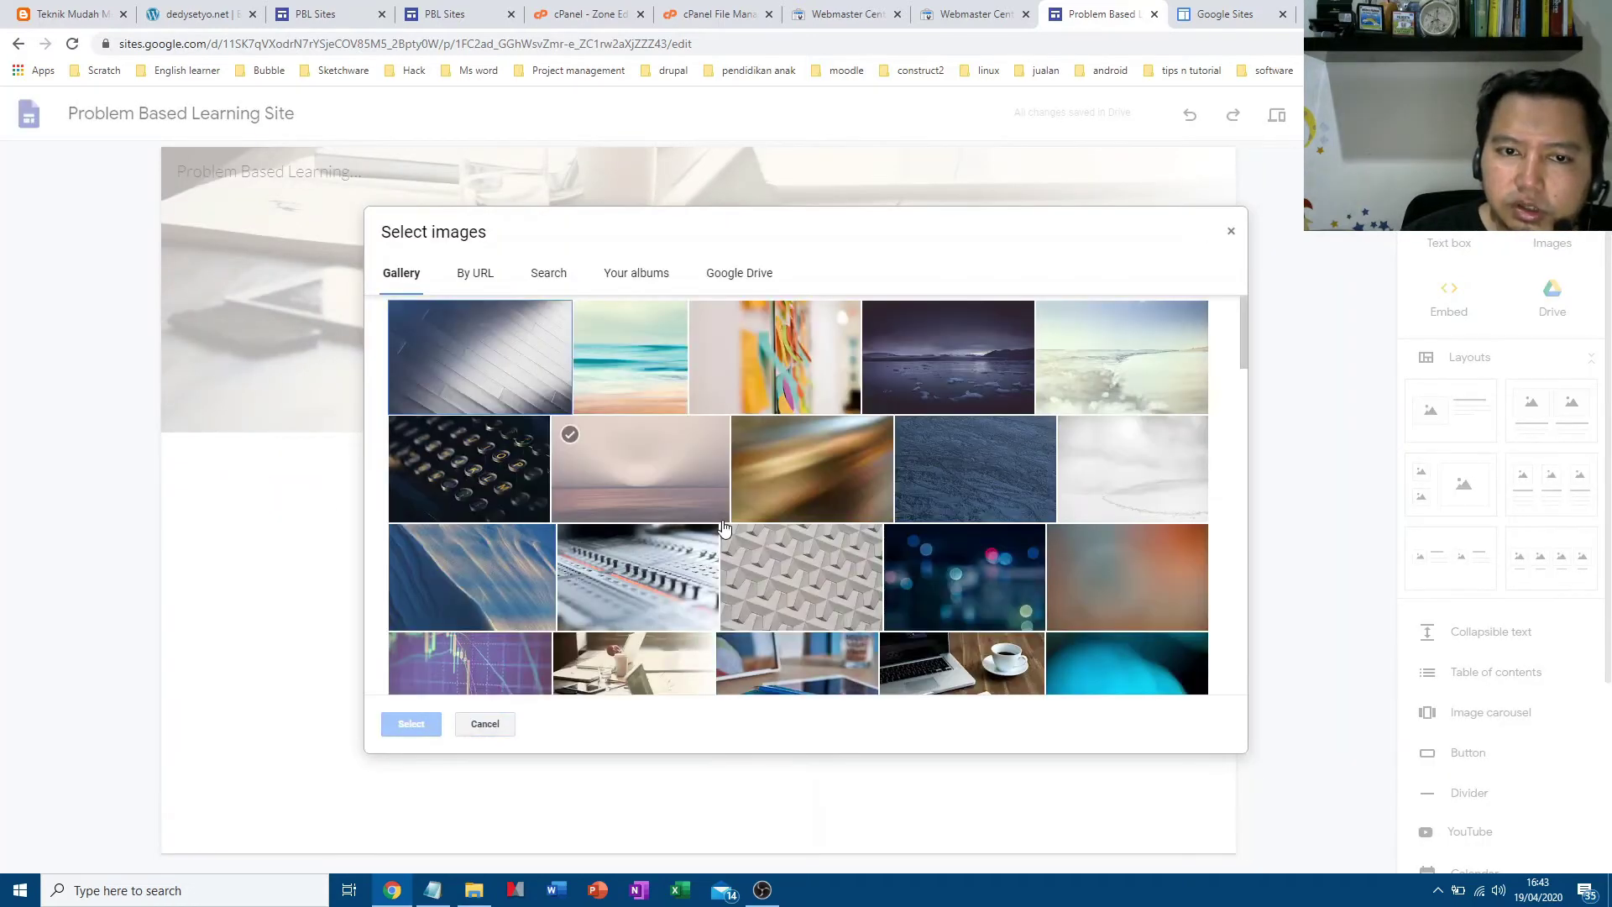
pyautogui.scroll(-3, 831, 520)
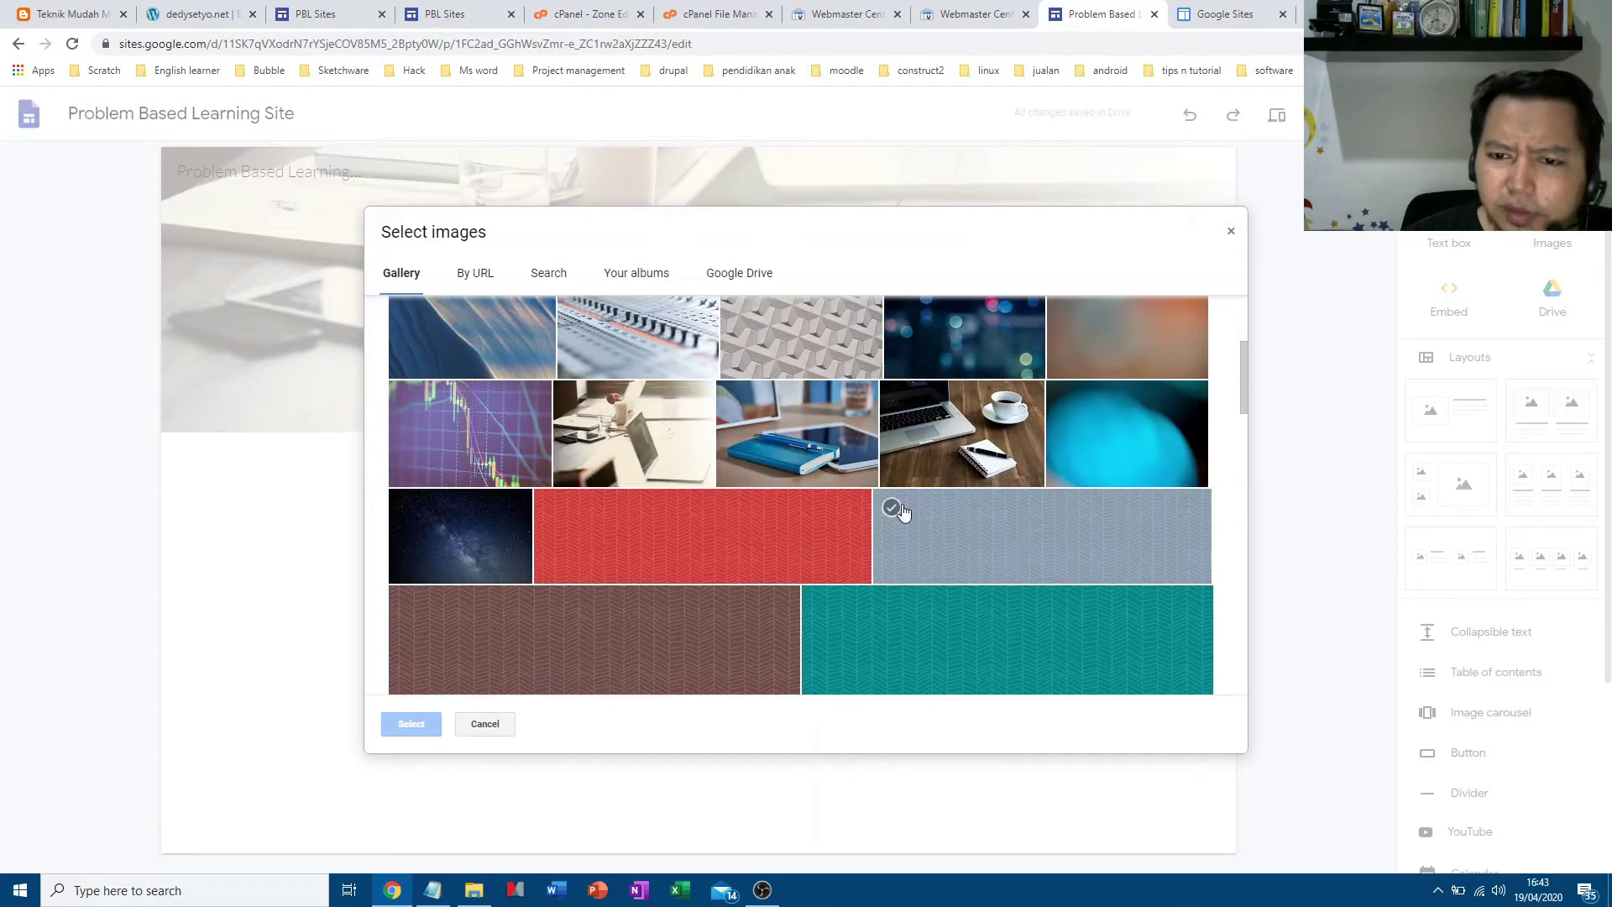
pyautogui.scroll(-10, 913, 511)
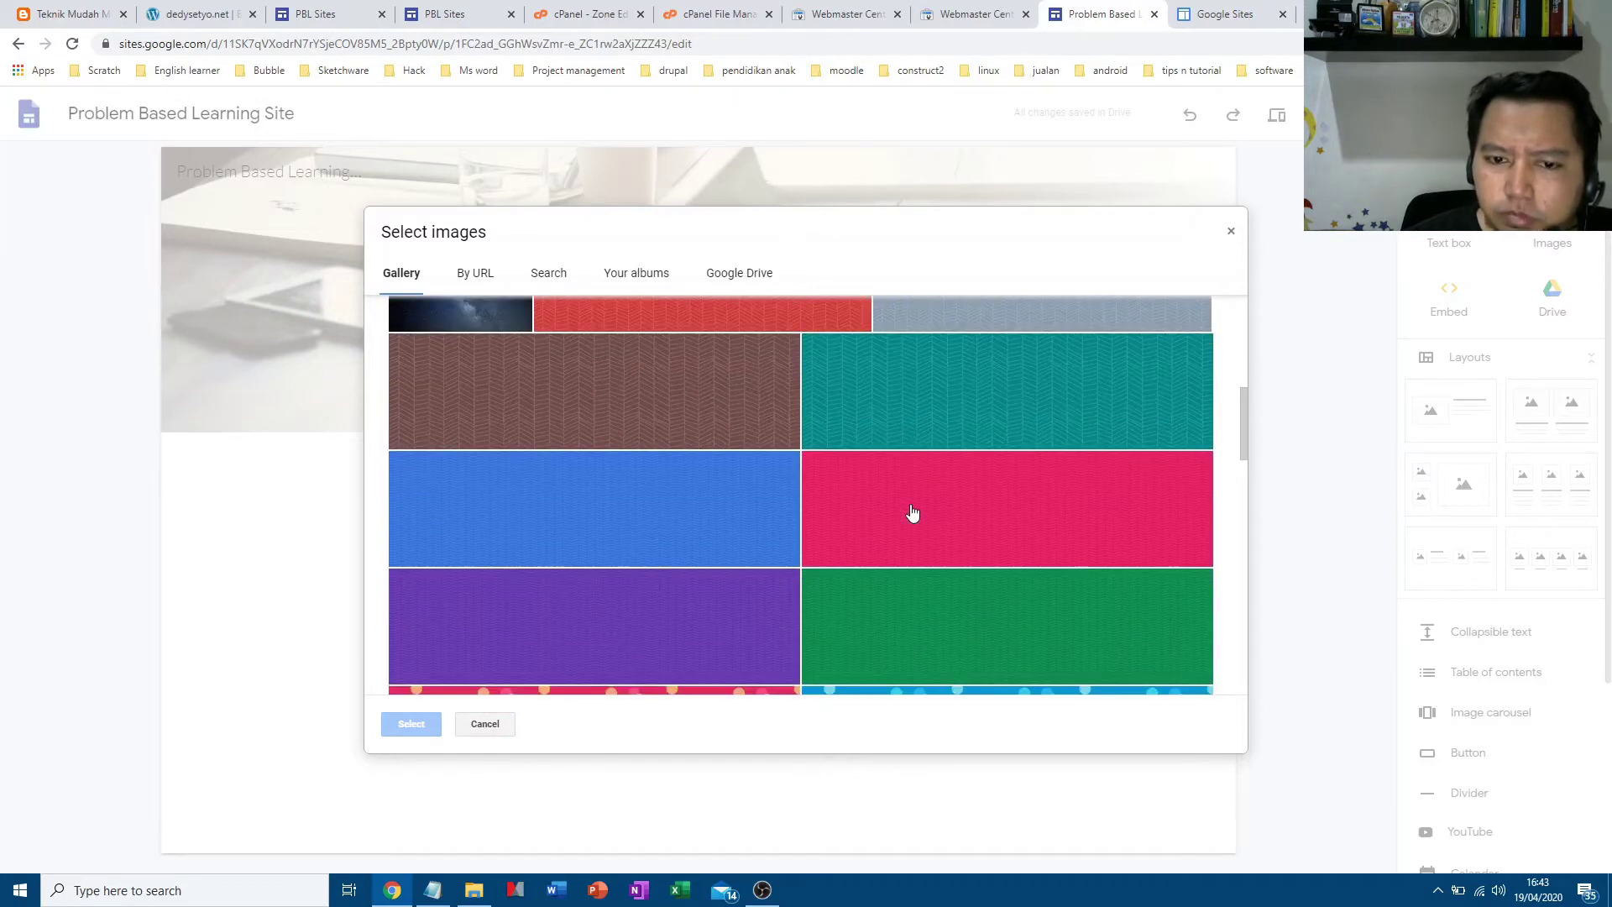
pyautogui.scroll(-3, 921, 518)
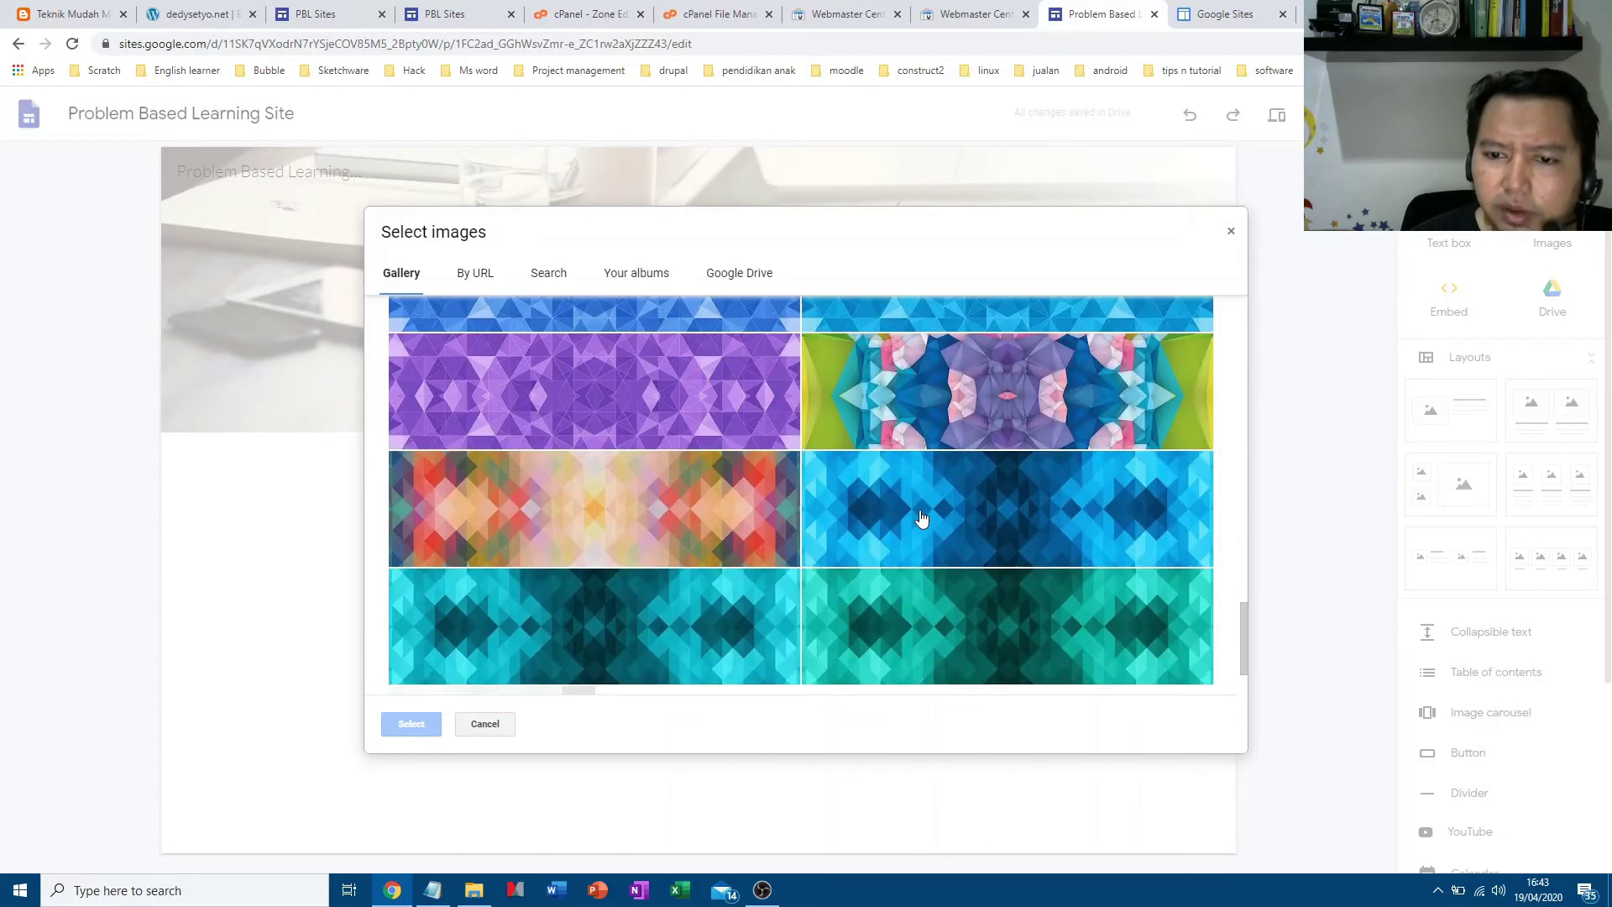
pyautogui.scroll(10, 921, 518)
pyautogui.scroll(3, 921, 518)
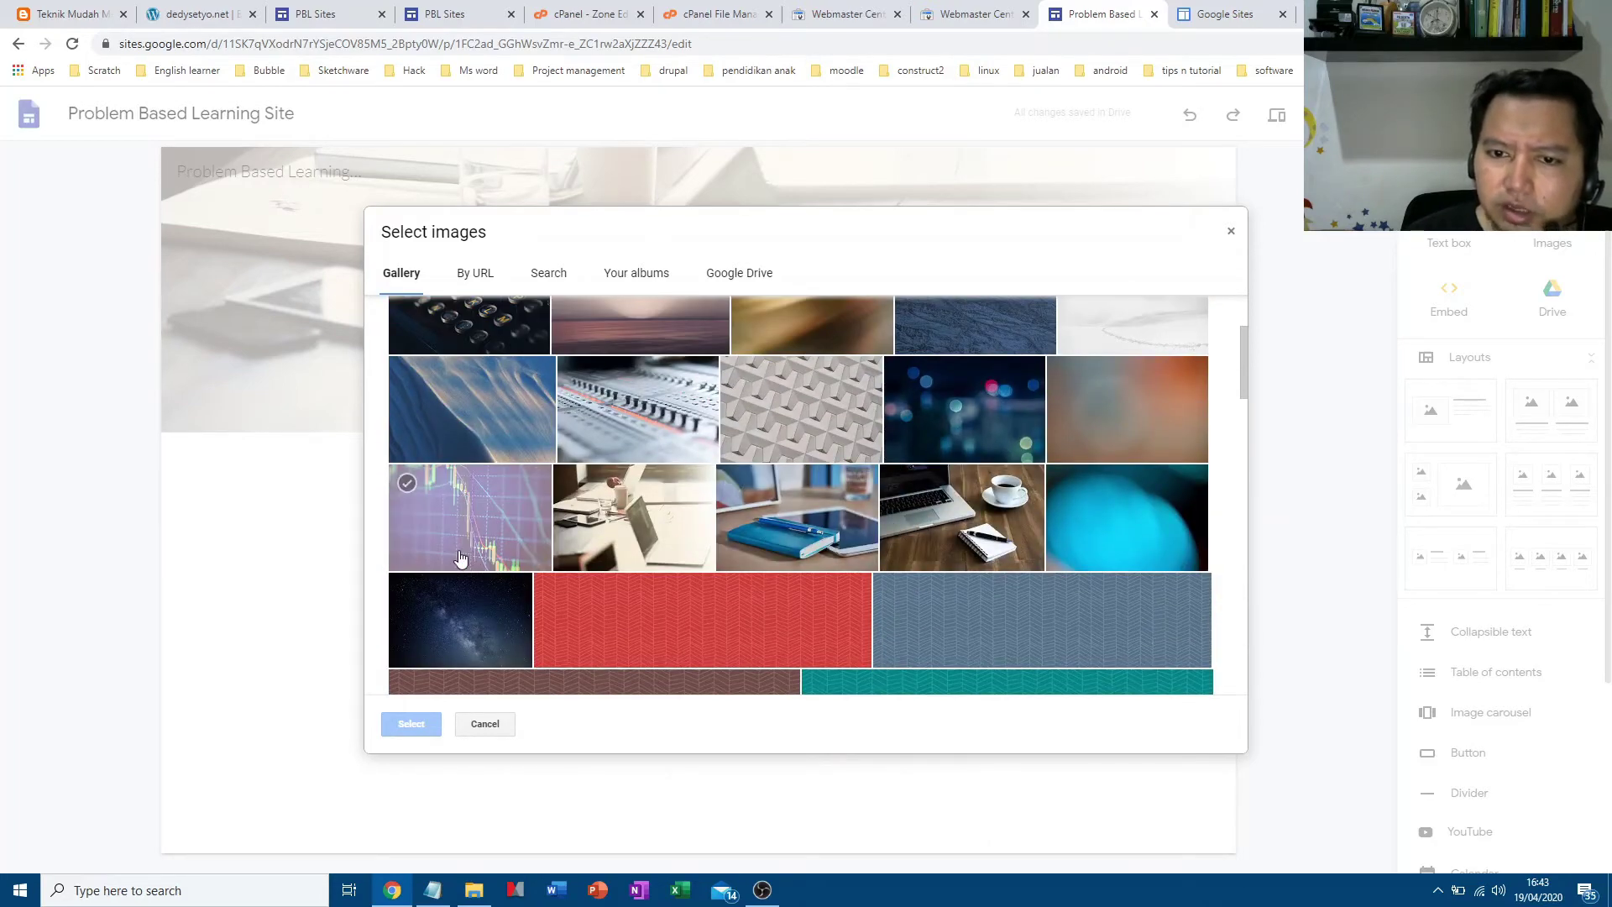
pyautogui.scroll(1, 1005, 520)
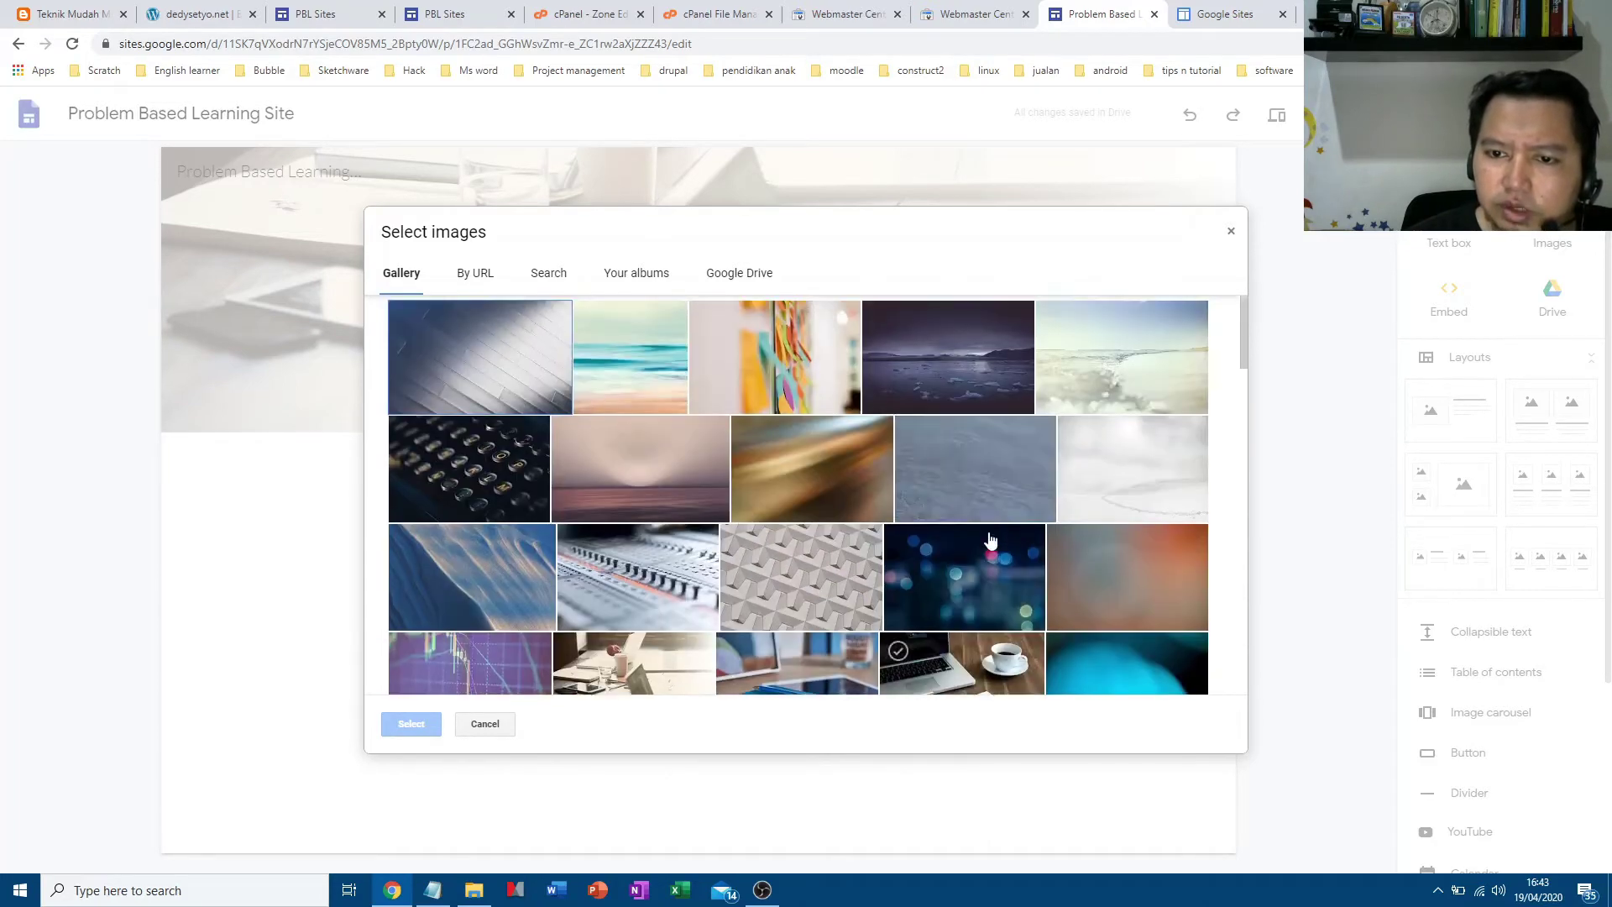
pyautogui.click(966, 575)
pyautogui.click(411, 724)
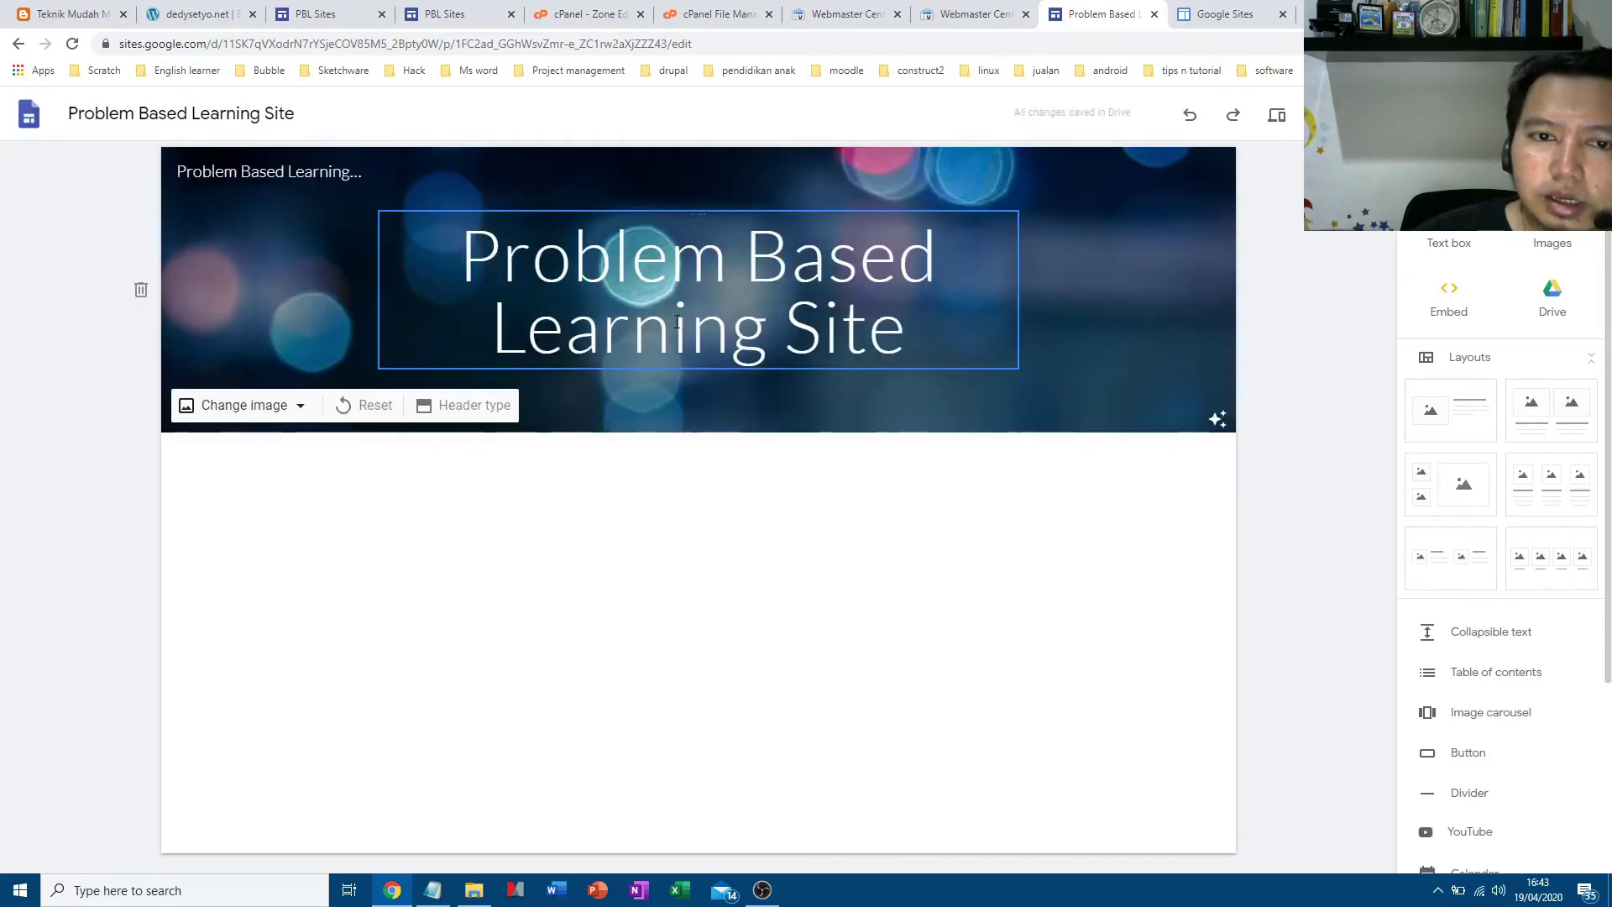
pyautogui.click(753, 344)
pyautogui.click(1097, 356)
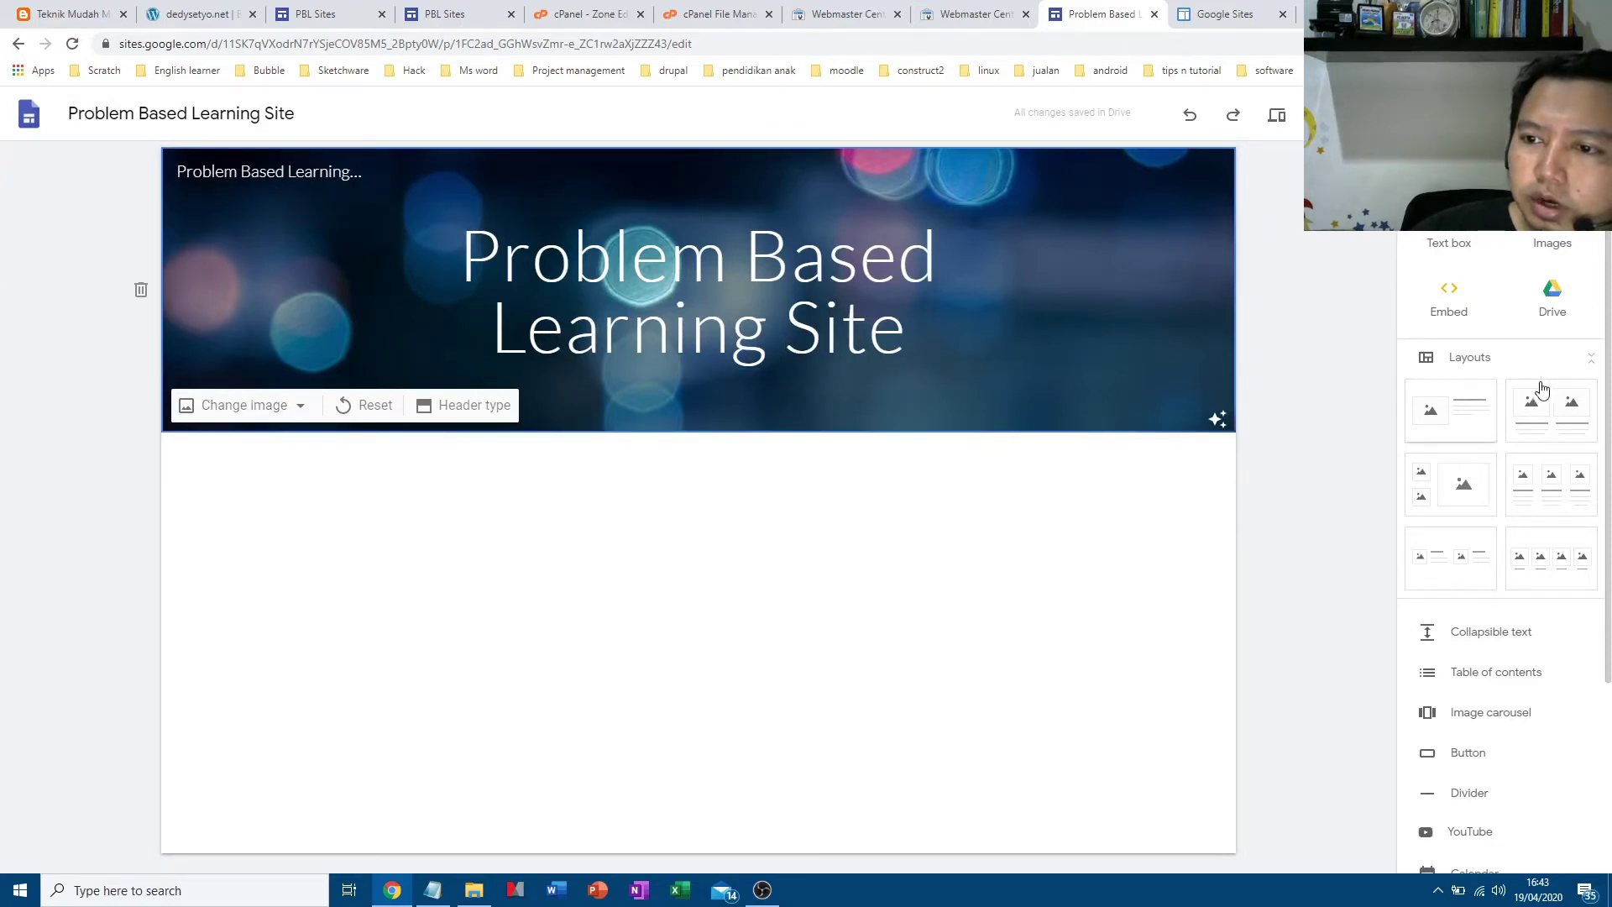
pyautogui.click(1594, 361)
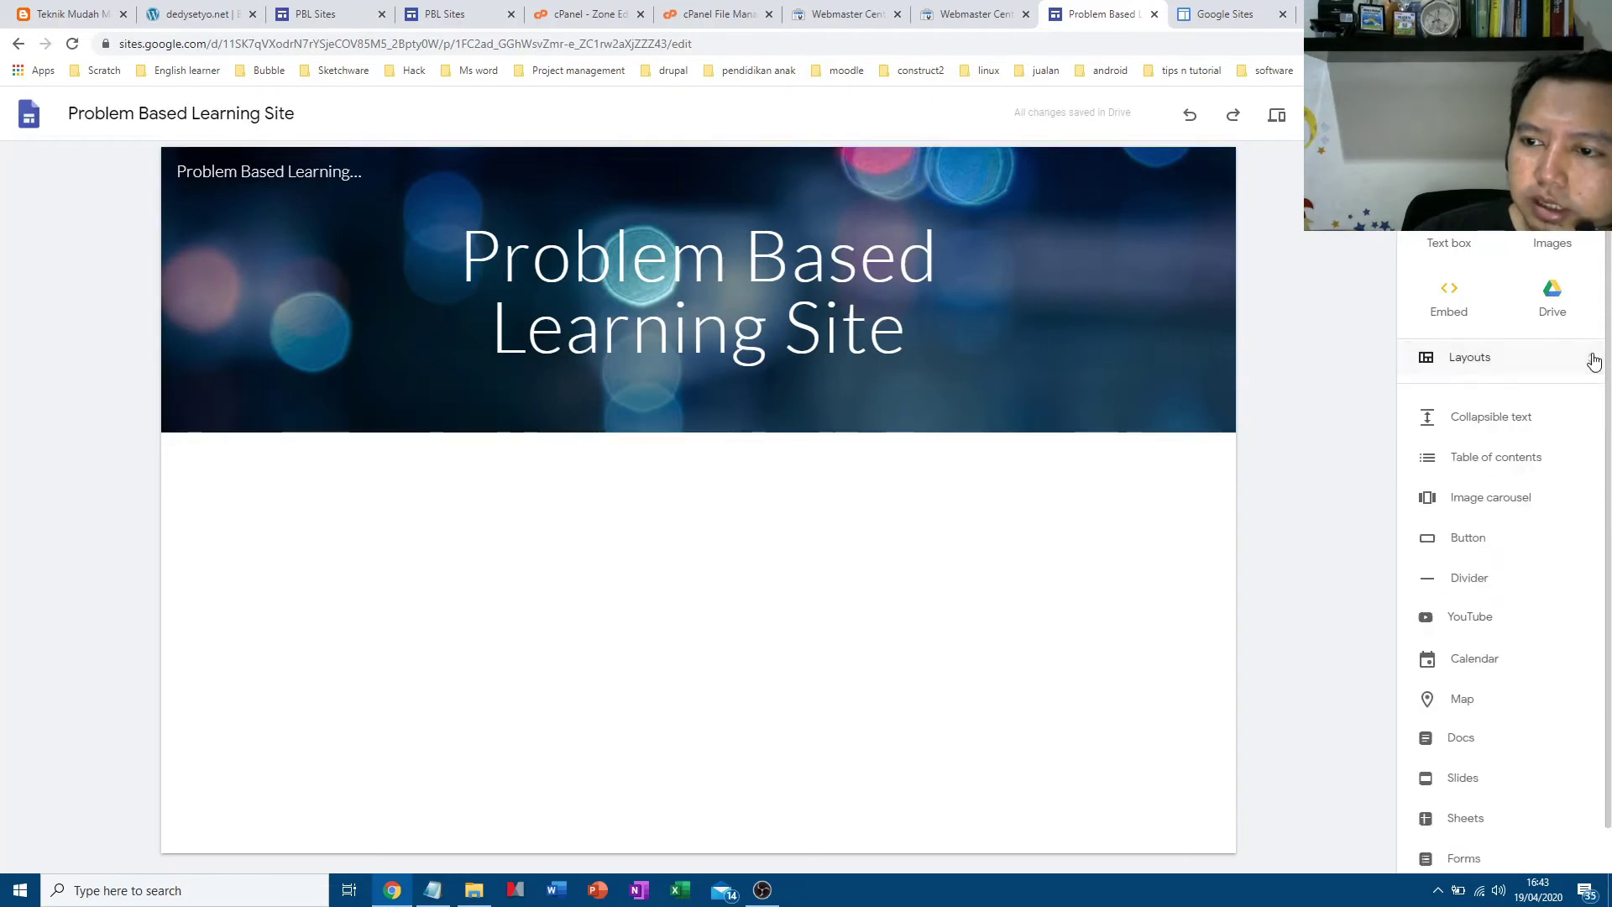
pyautogui.click(1593, 359)
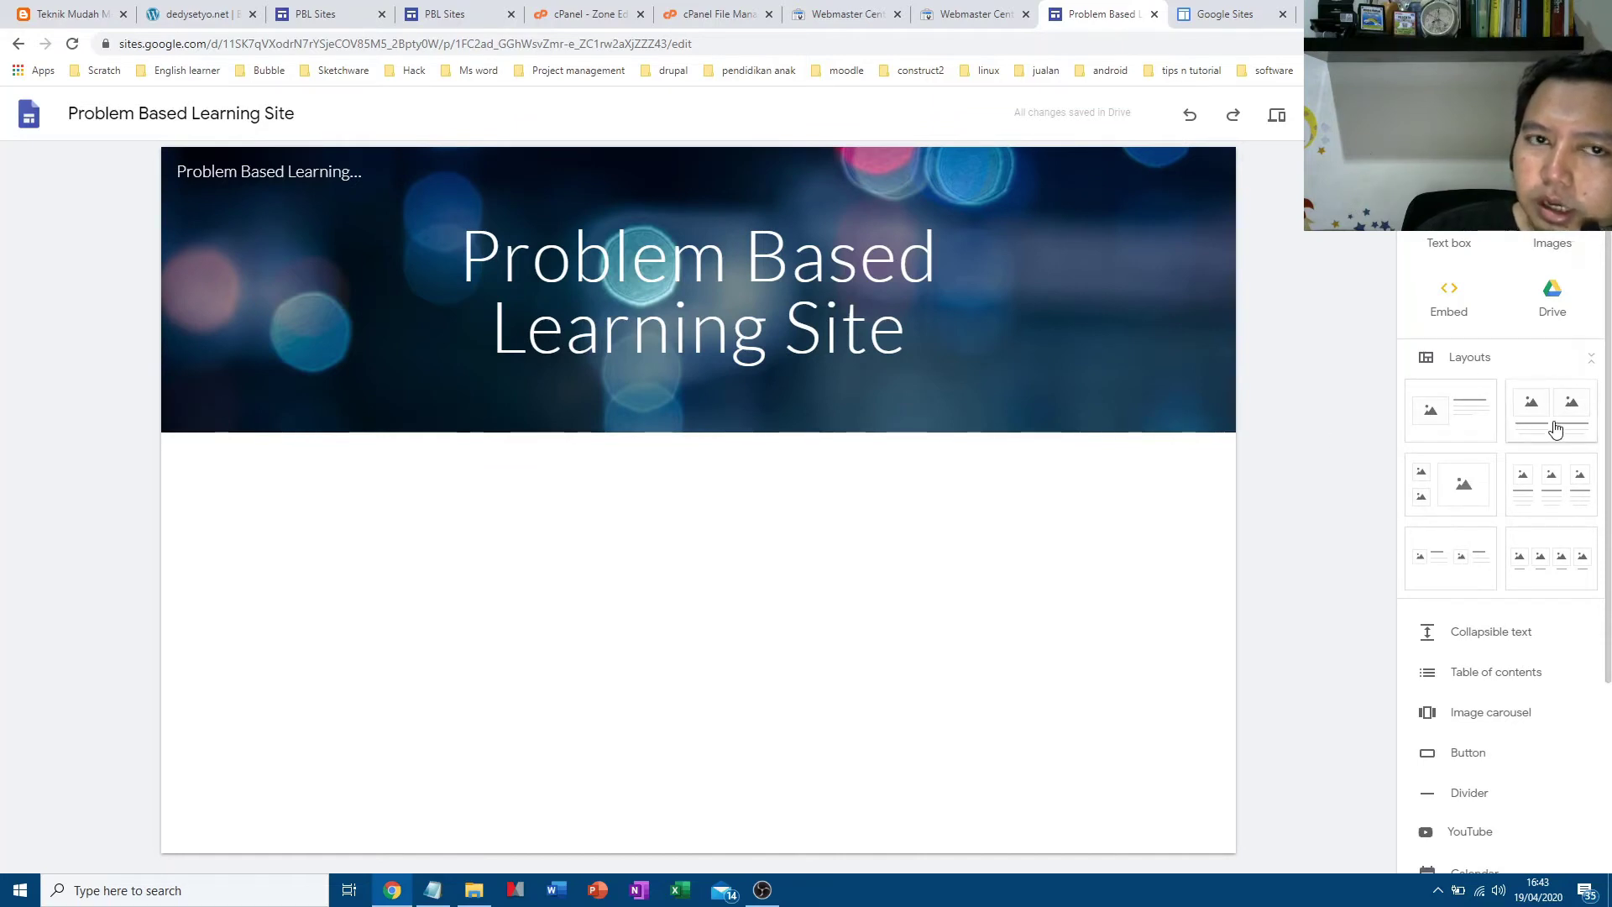
# Examine the section below the header on the PBL Sites example page as a model for the new page's layout
pyautogui.click(460, 16)
pyautogui.scroll(-8, 517, 425)
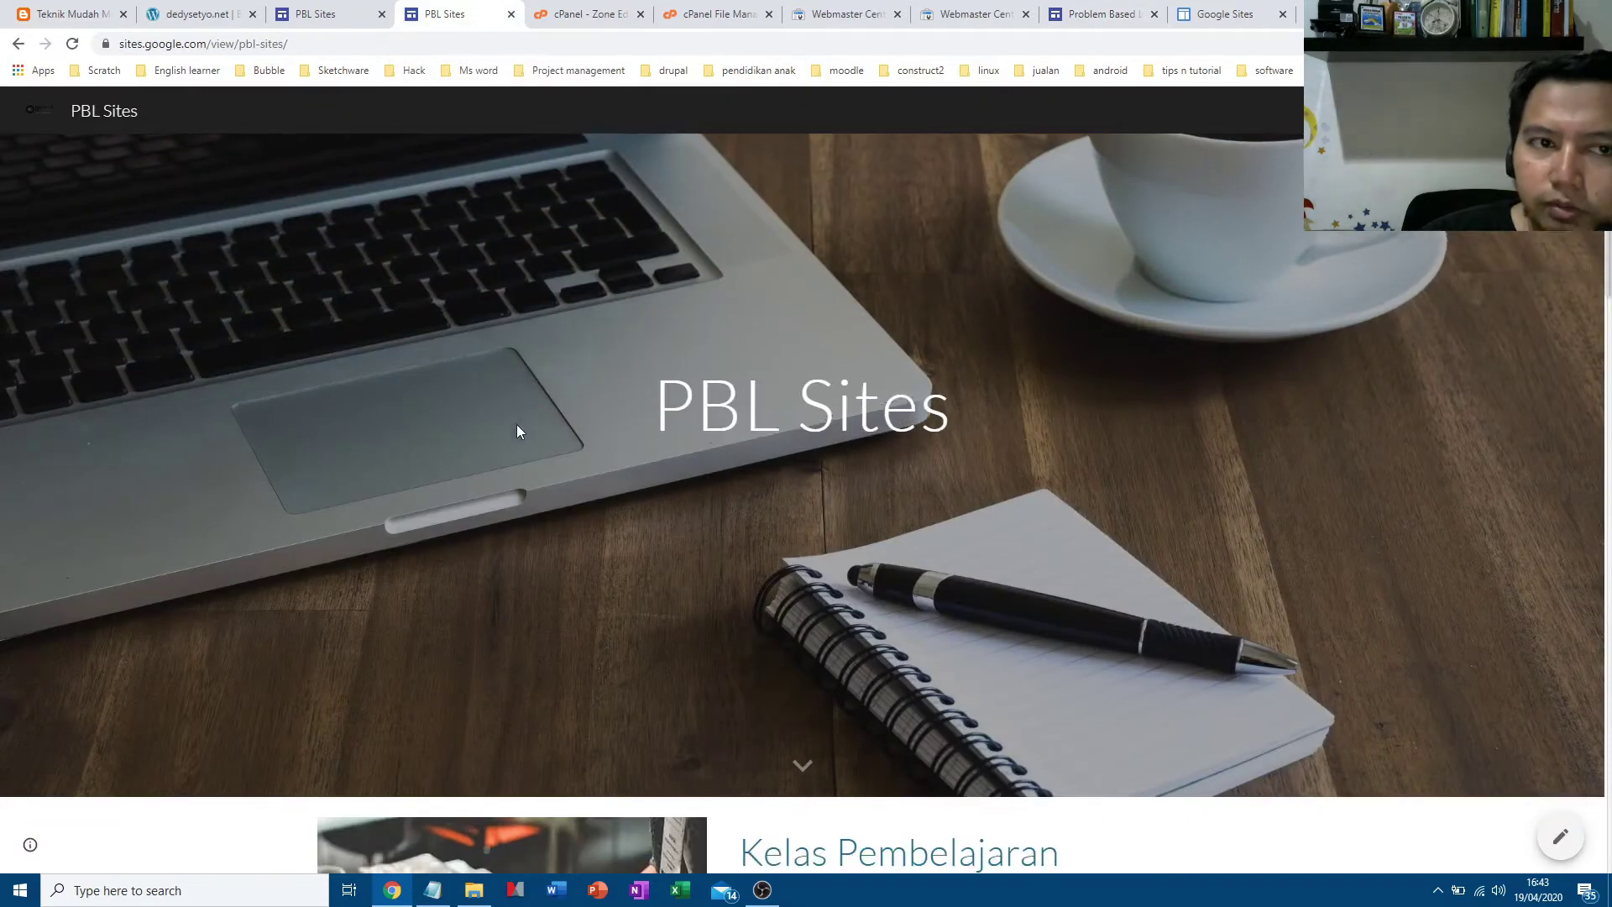
pyautogui.scroll(-2, 517, 425)
pyautogui.scroll(1, 516, 425)
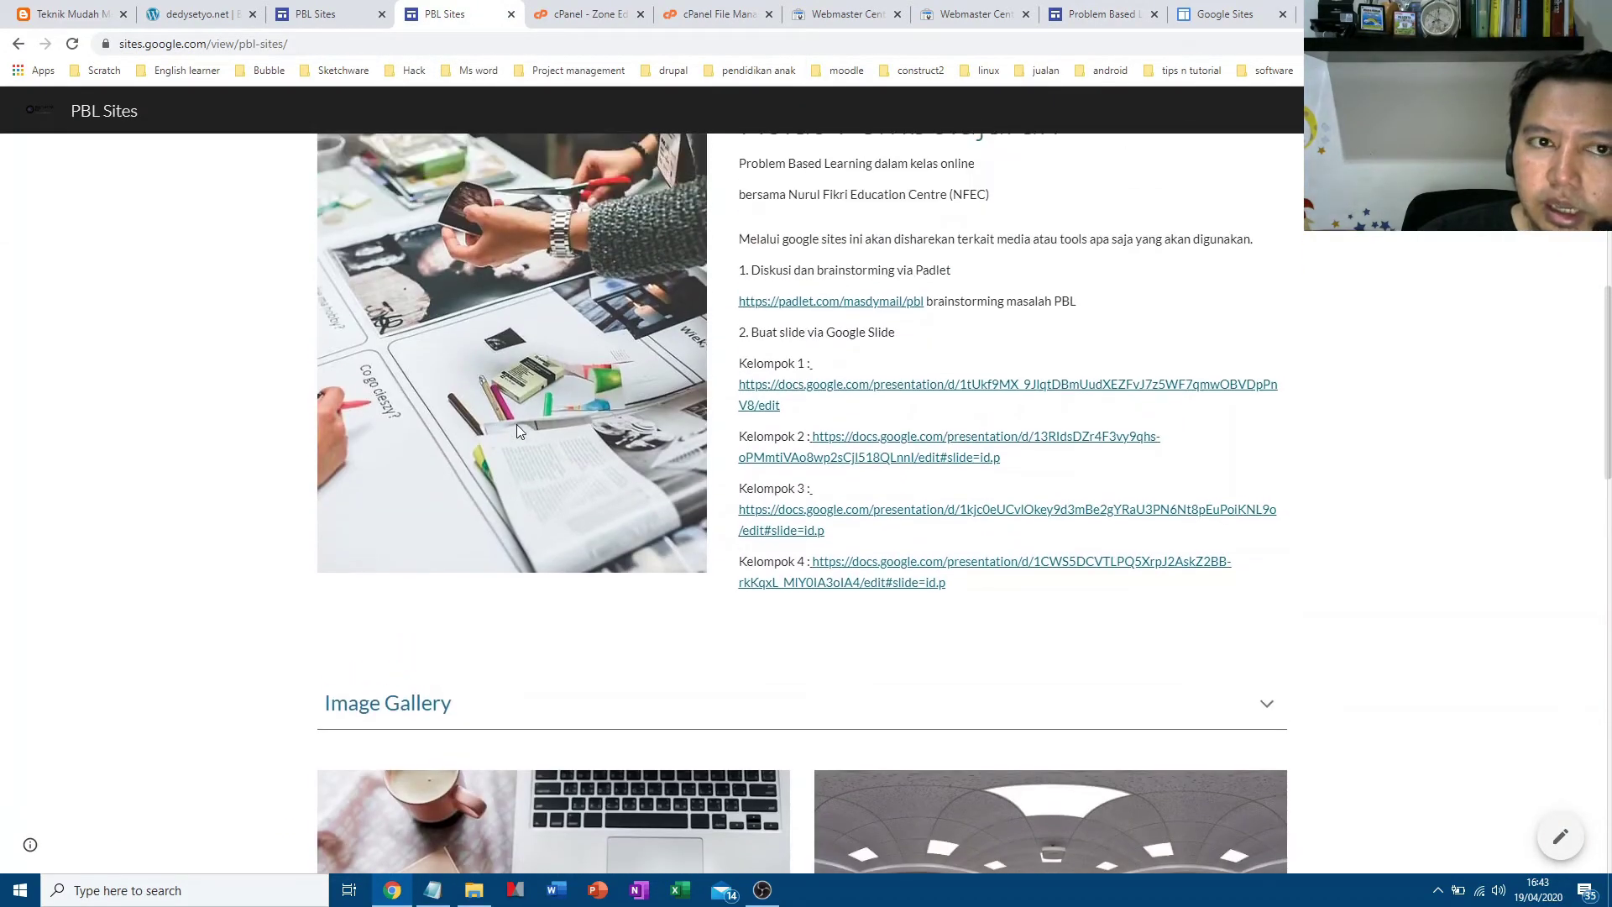
pyautogui.scroll(1, 529, 428)
pyautogui.scroll(1, 540, 437)
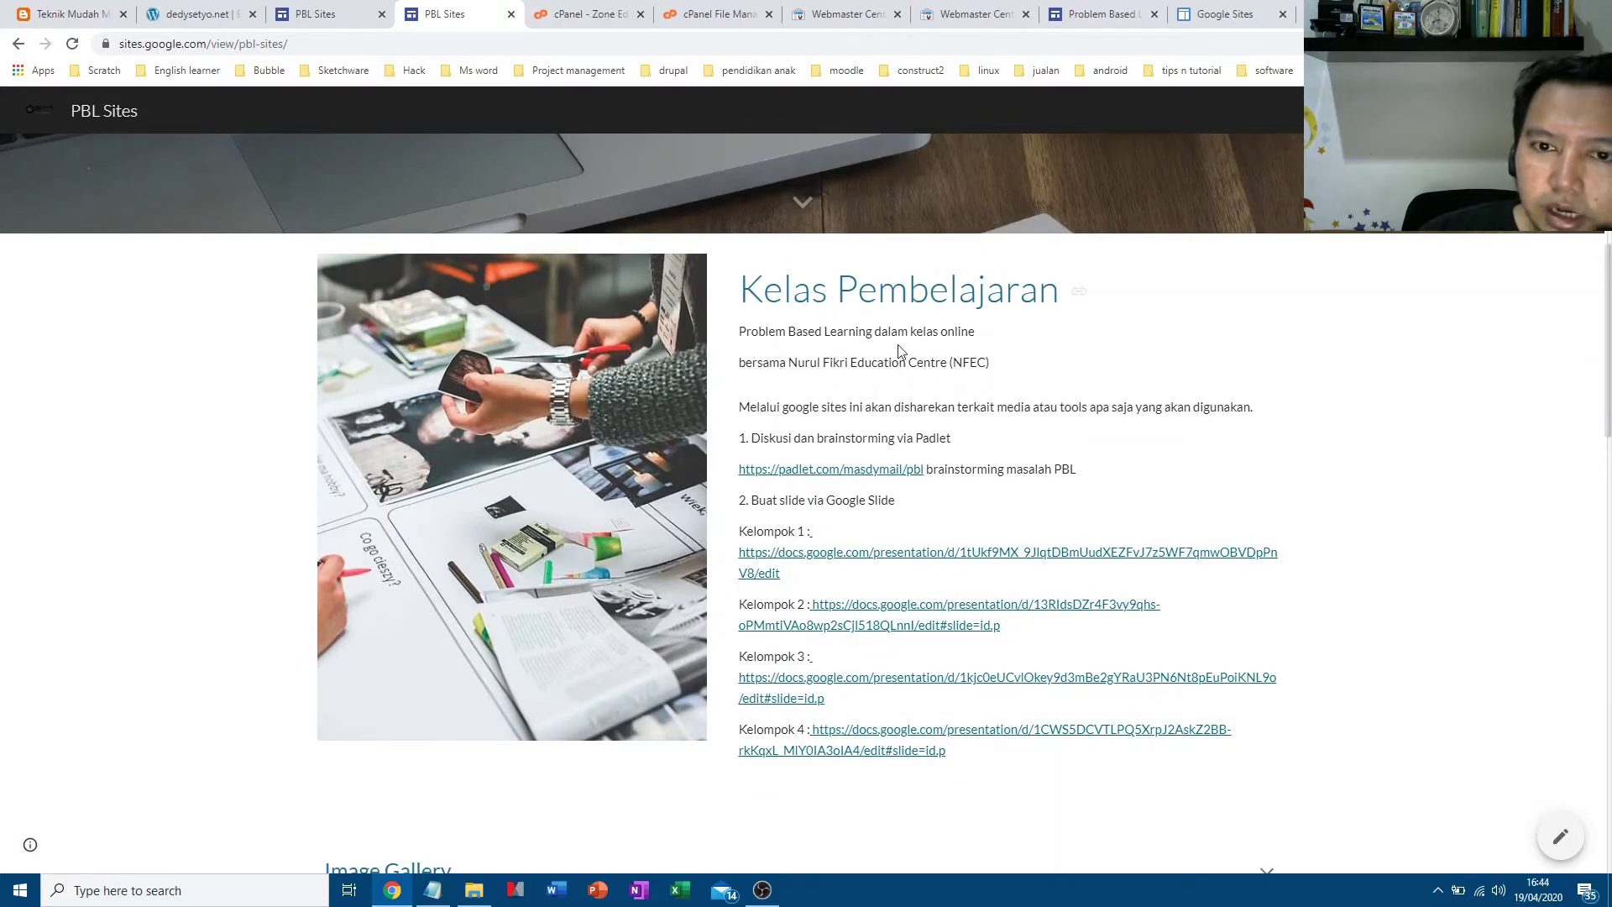
# Return to the Problem Based Learning Site editor and insert the layout with one image beside a title and text below the header
pyautogui.click(1098, 14)
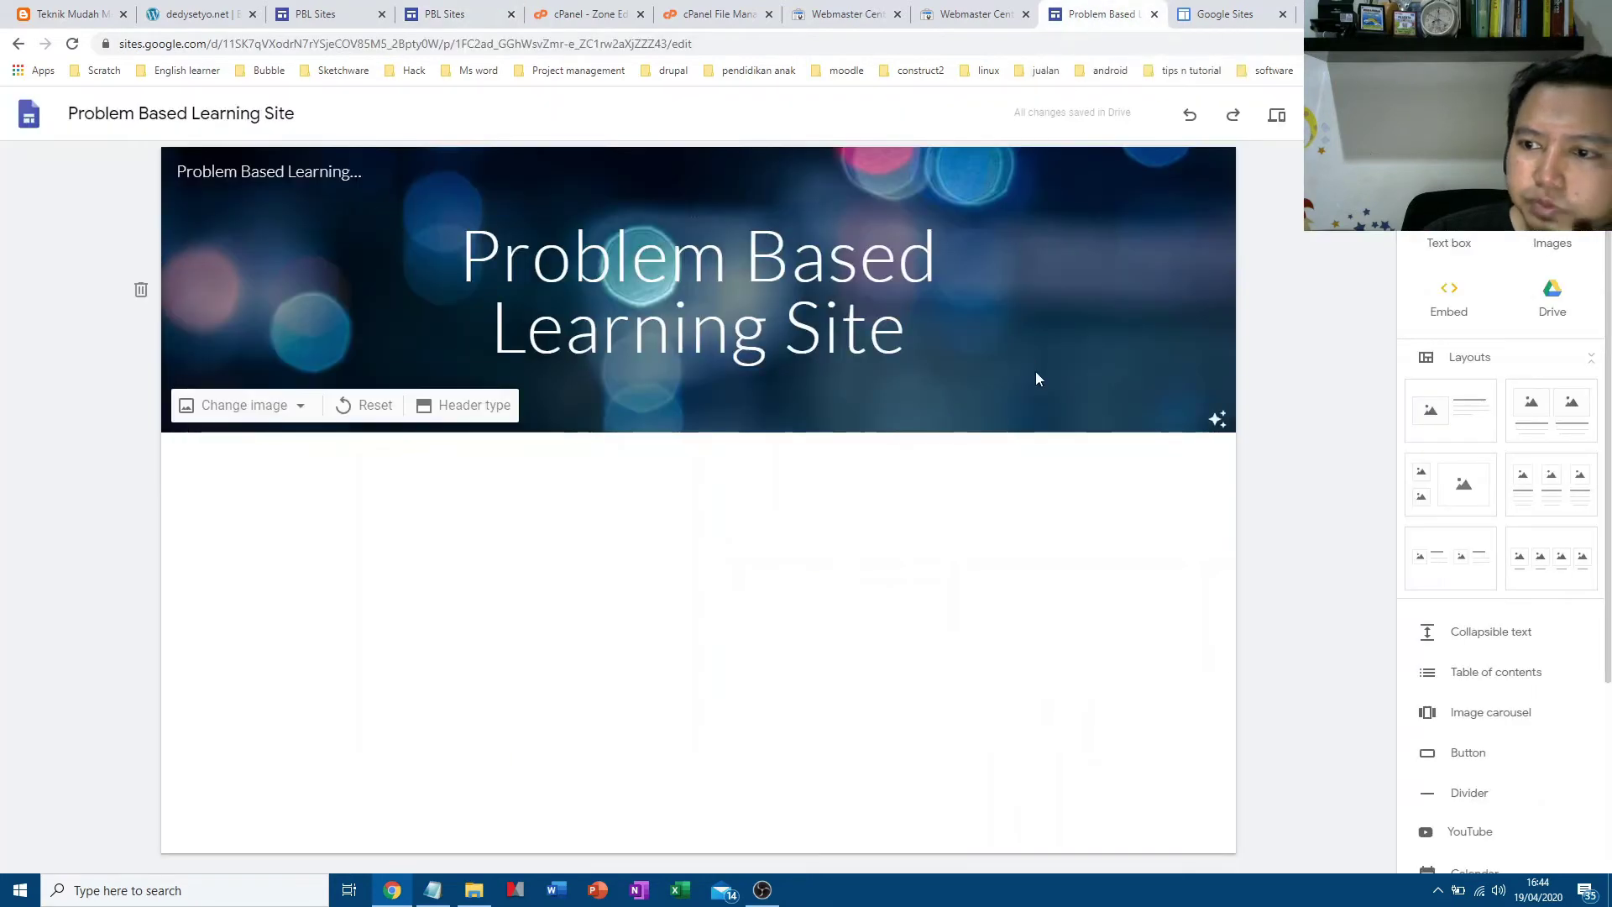
pyautogui.click(1437, 428)
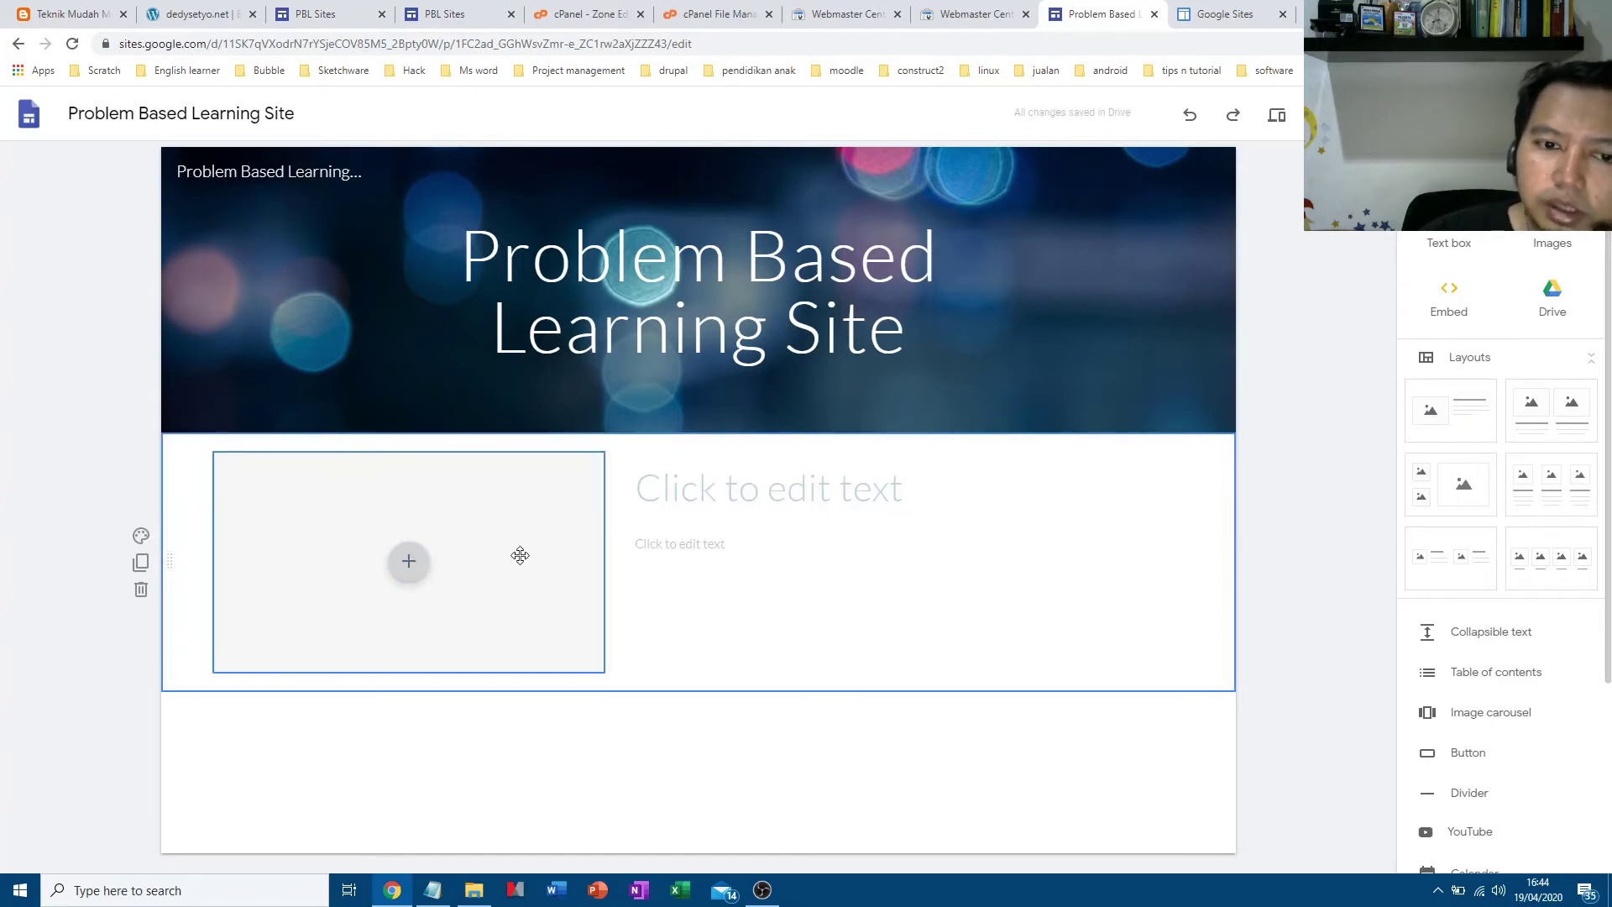
pyautogui.click(403, 566)
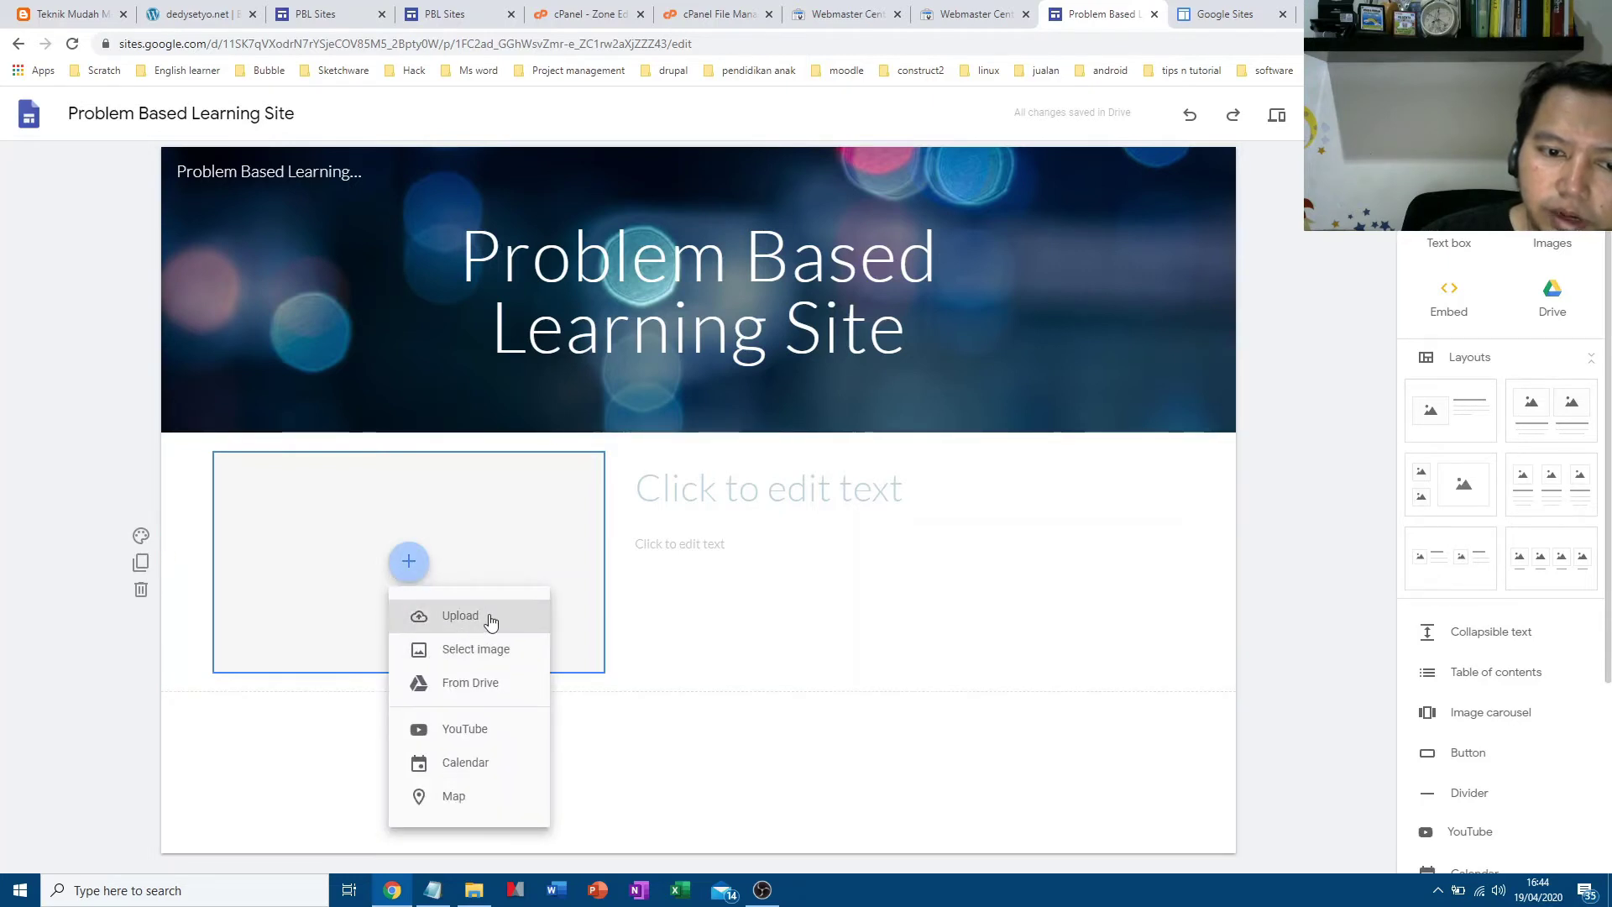
pyautogui.click(524, 545)
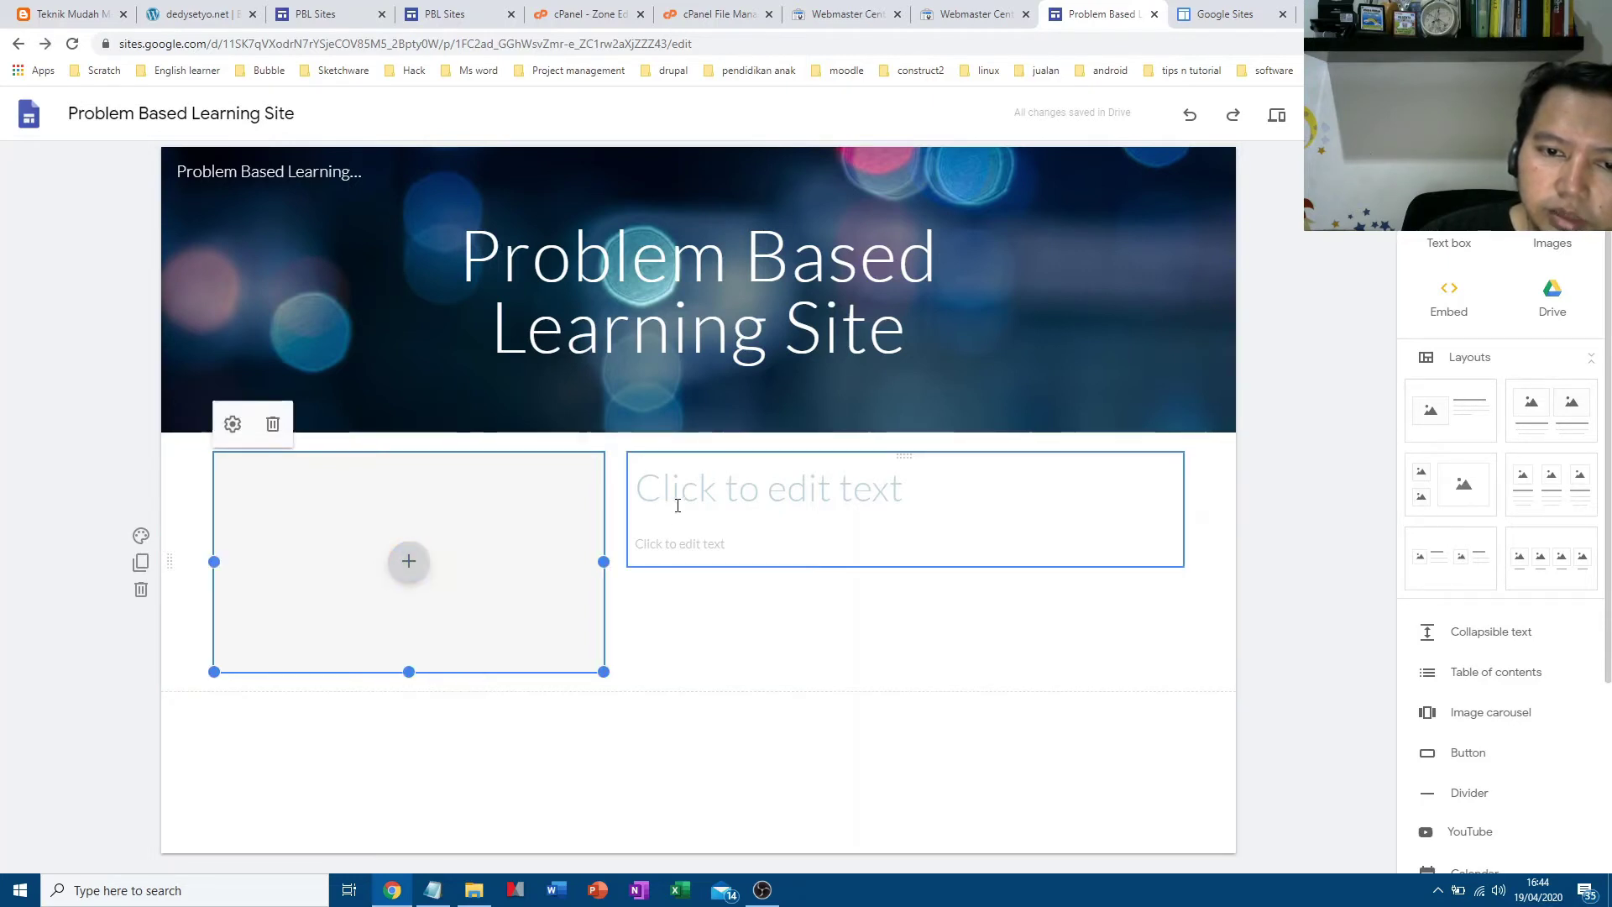
# Title the new image-and-text section "Introduction"
pyautogui.click(677, 506)
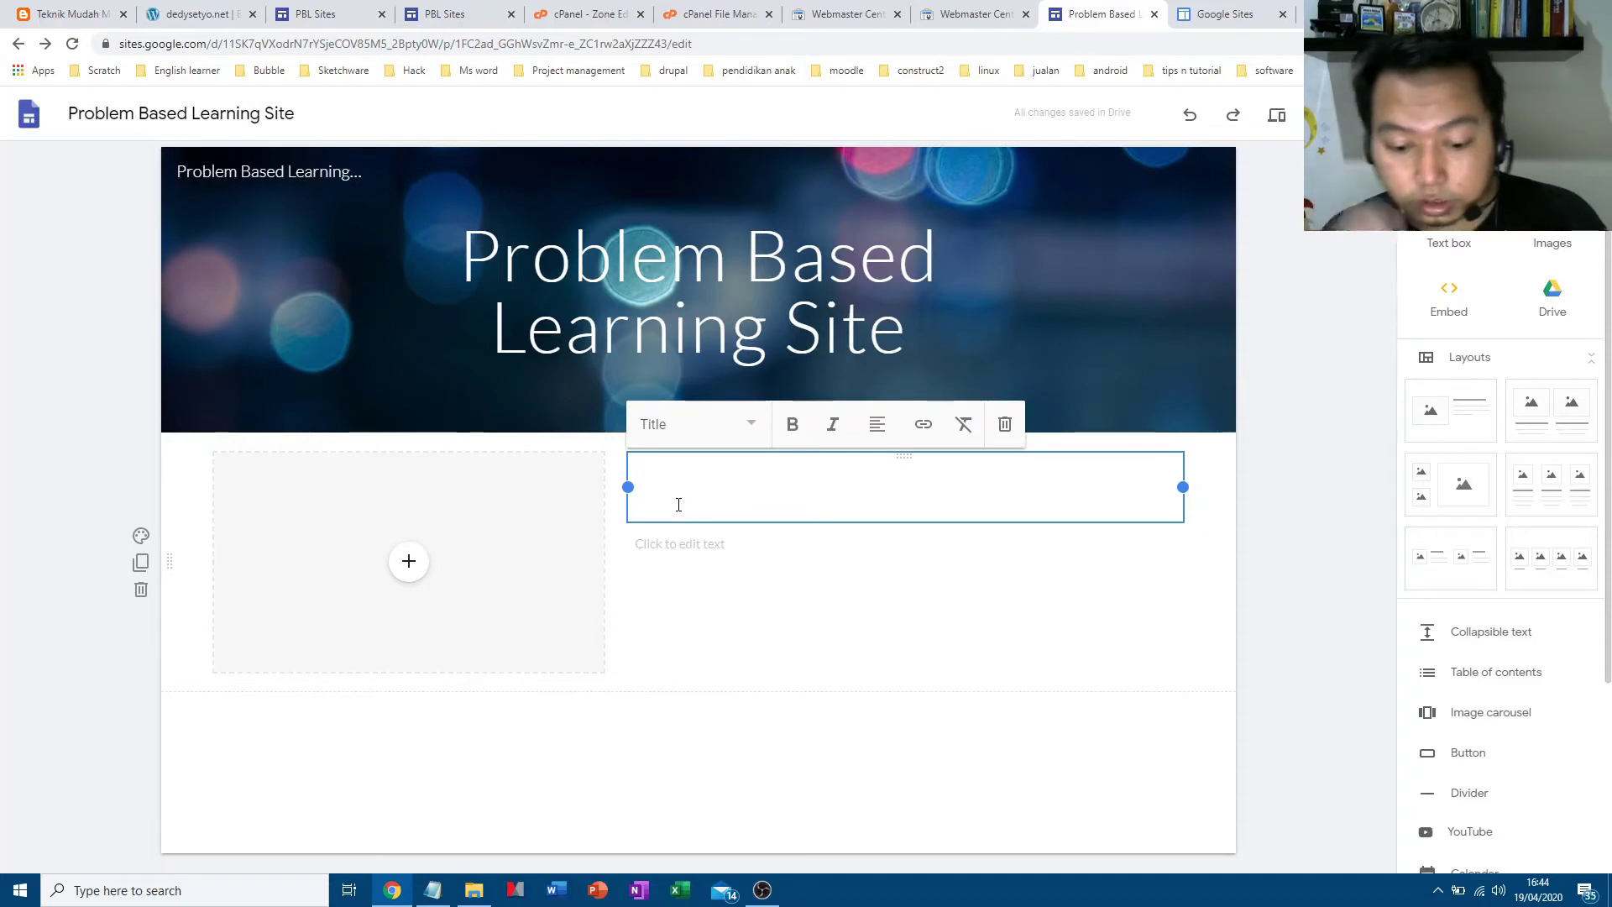
pyautogui.write('Intro')
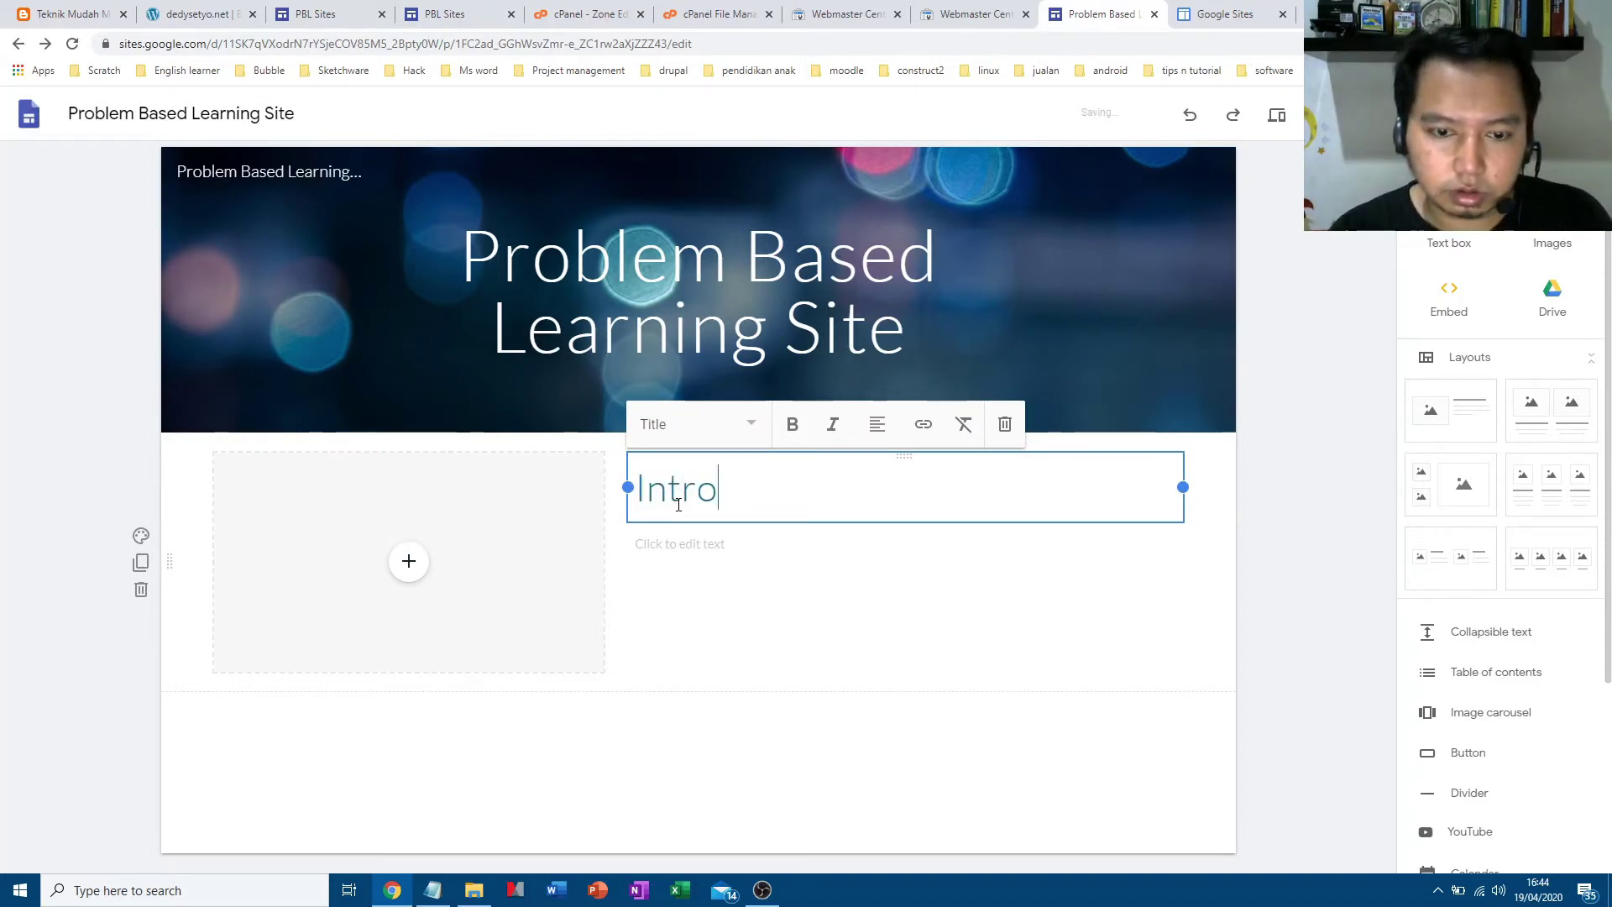
pyautogui.write('duction')
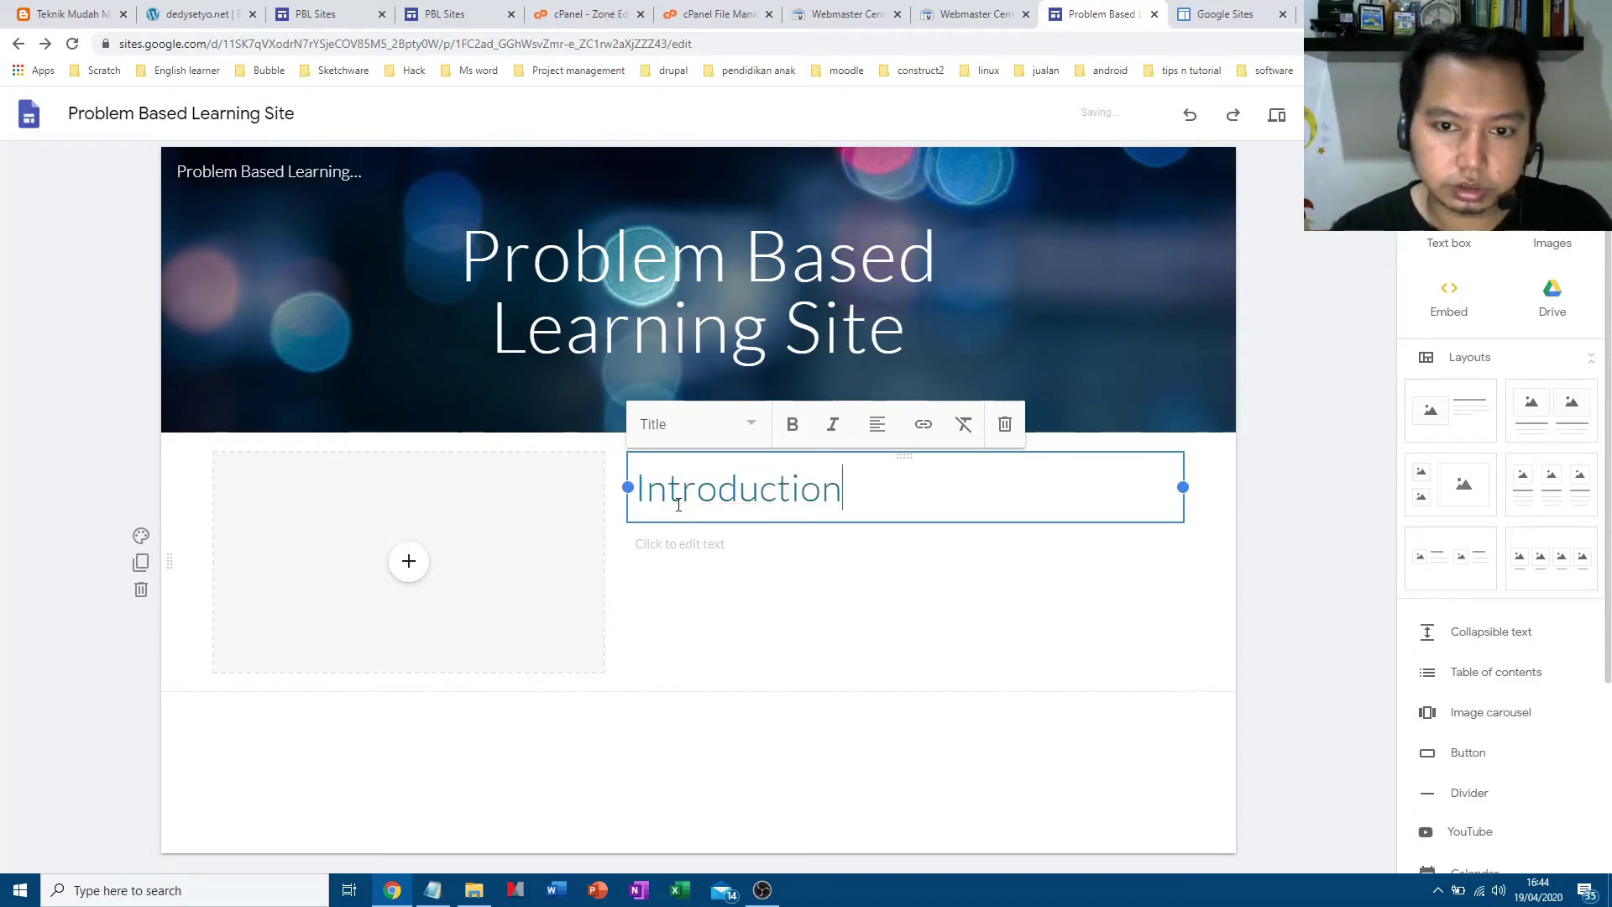
# Enter "Selamat datang di situs belajar Problem Based Learning" as the first line of the body text under the Introduction title
pyautogui.click(680, 543)
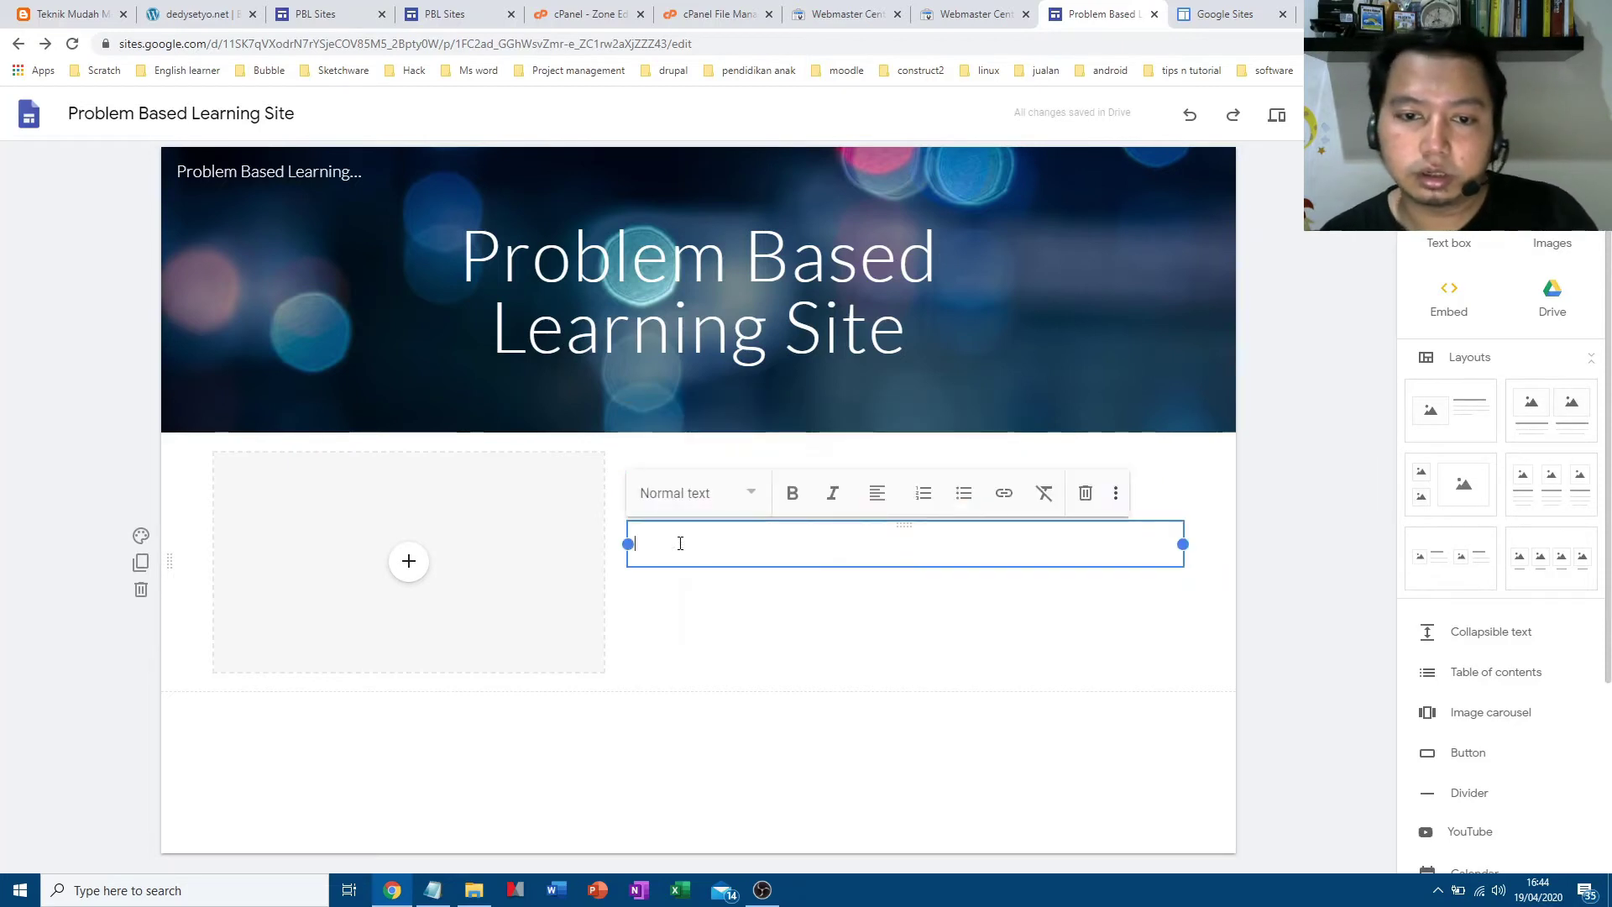
pyautogui.write('Selamat dat')
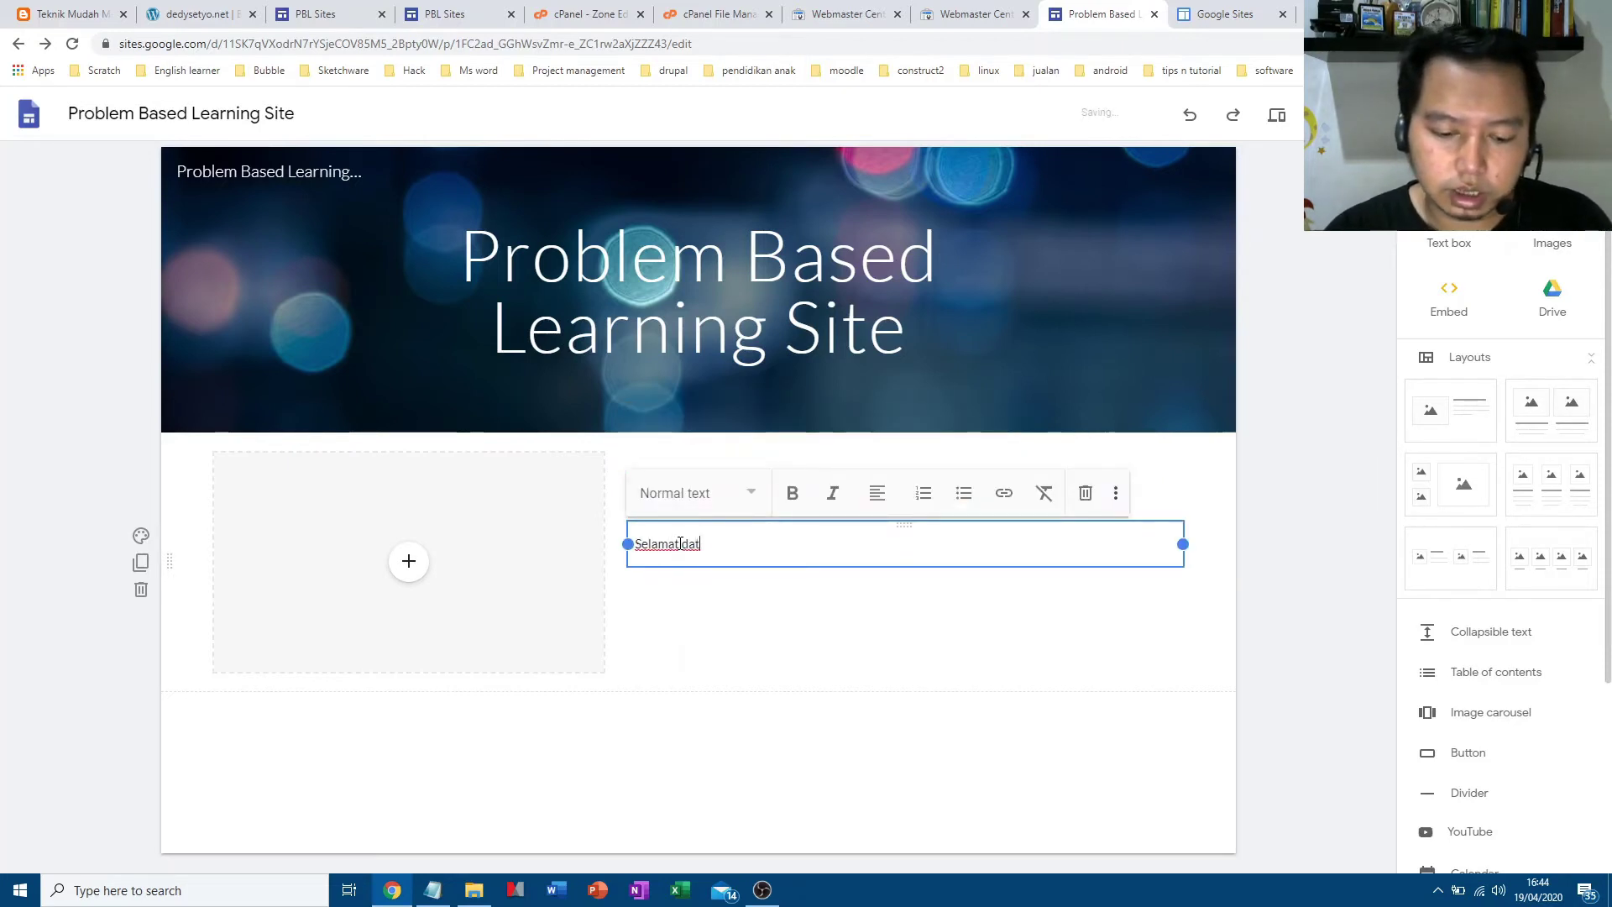
pyautogui.write('ang di ')
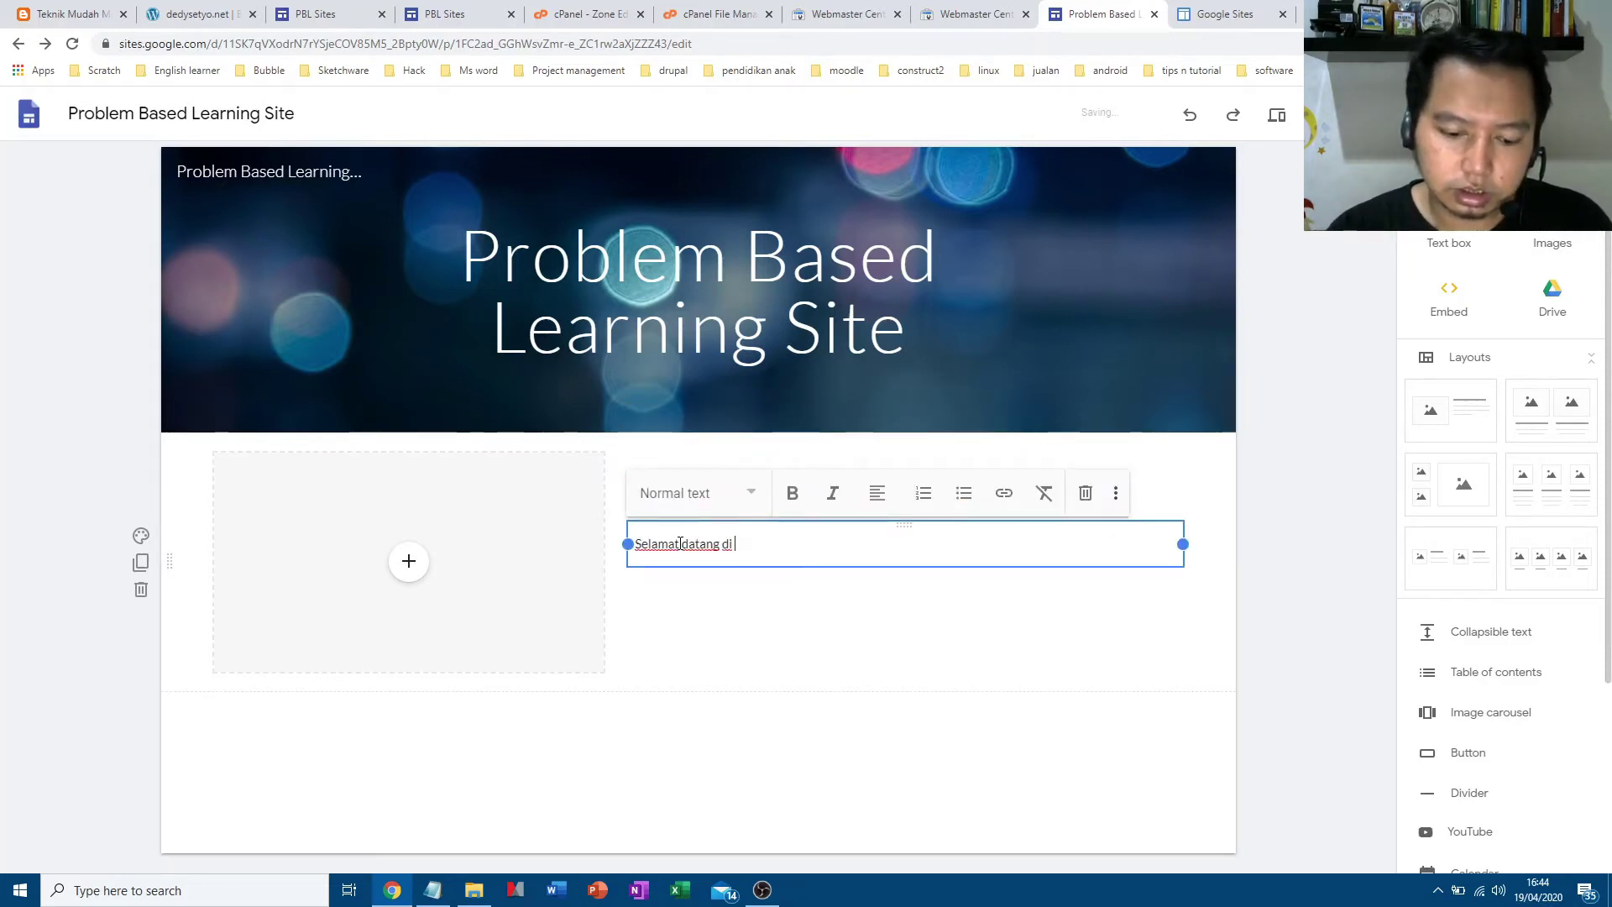
pyautogui.write('situs bela')
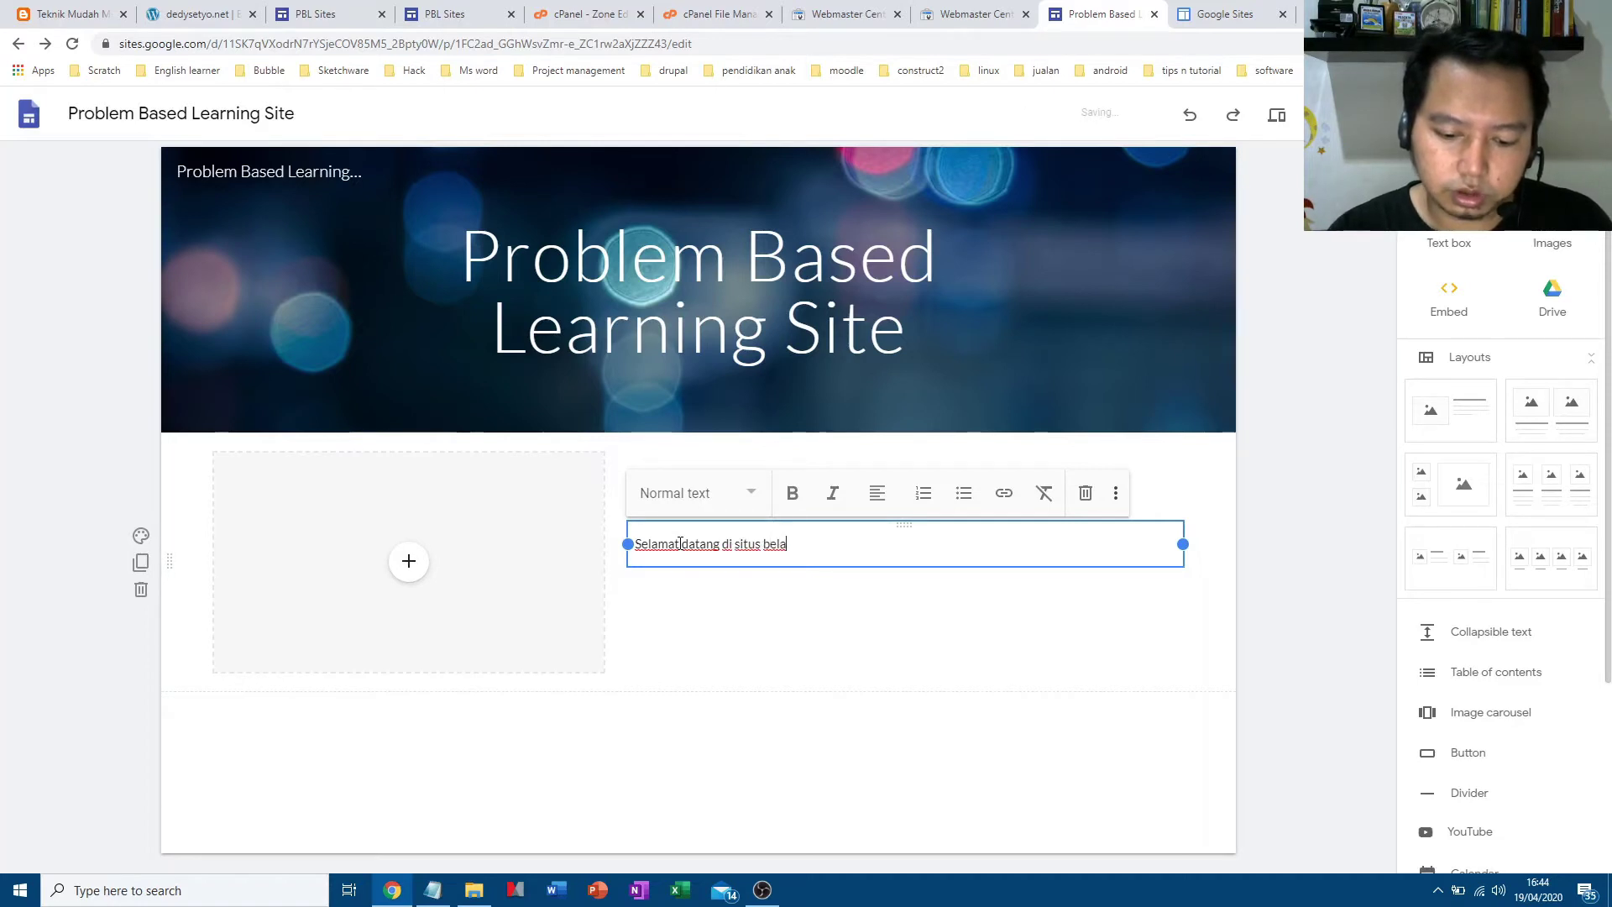
pyautogui.write('jar P')
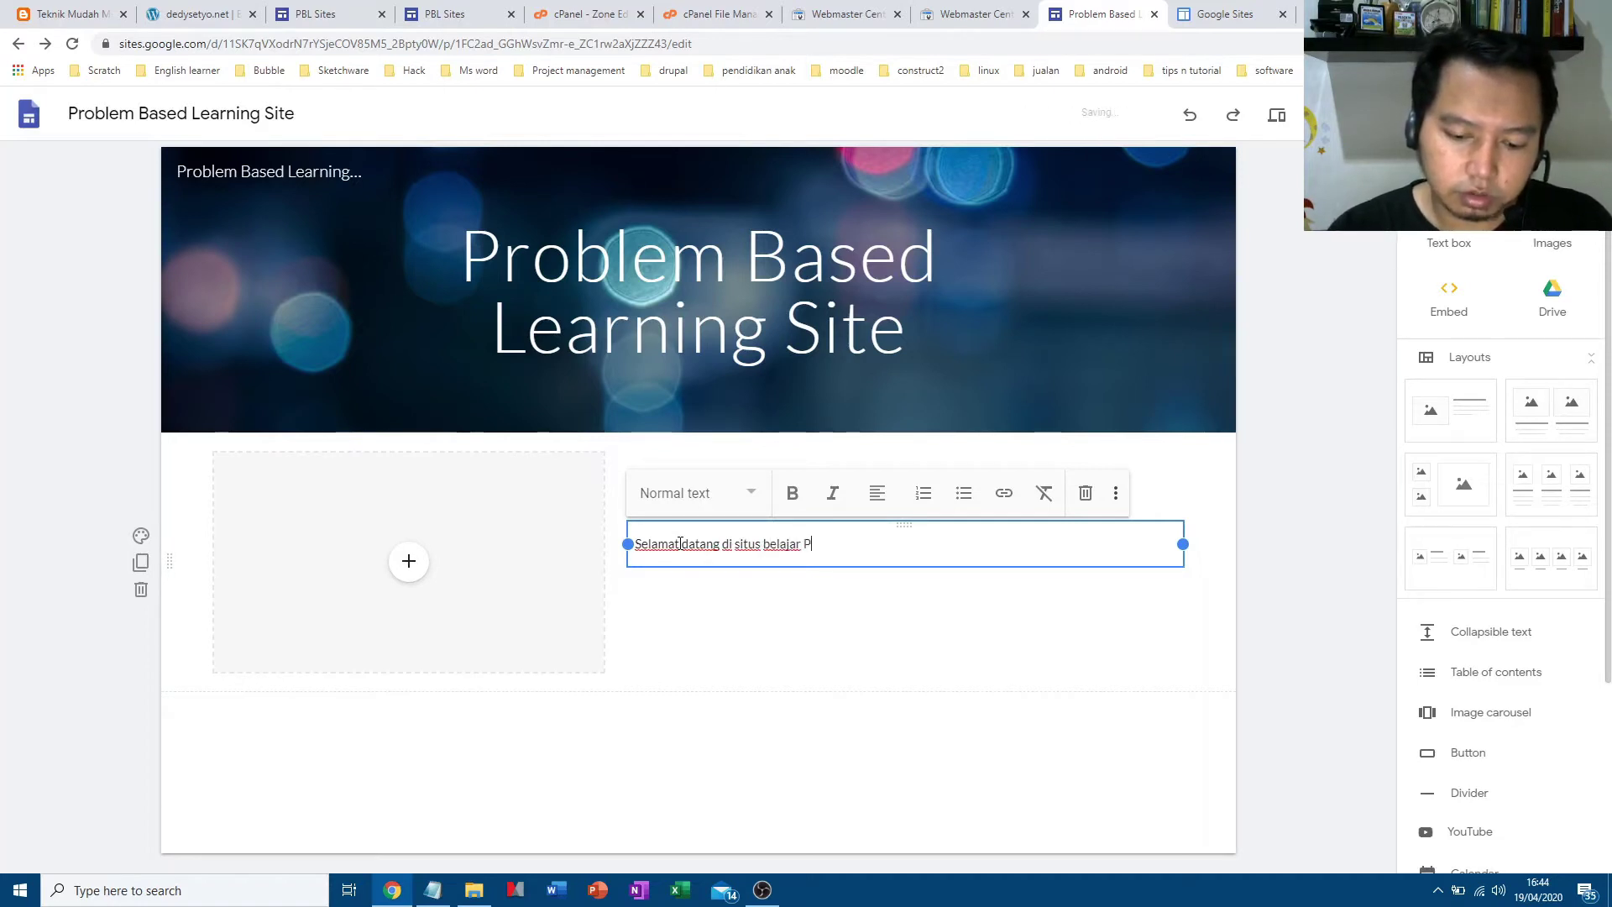
pyautogui.write('roblem Base')
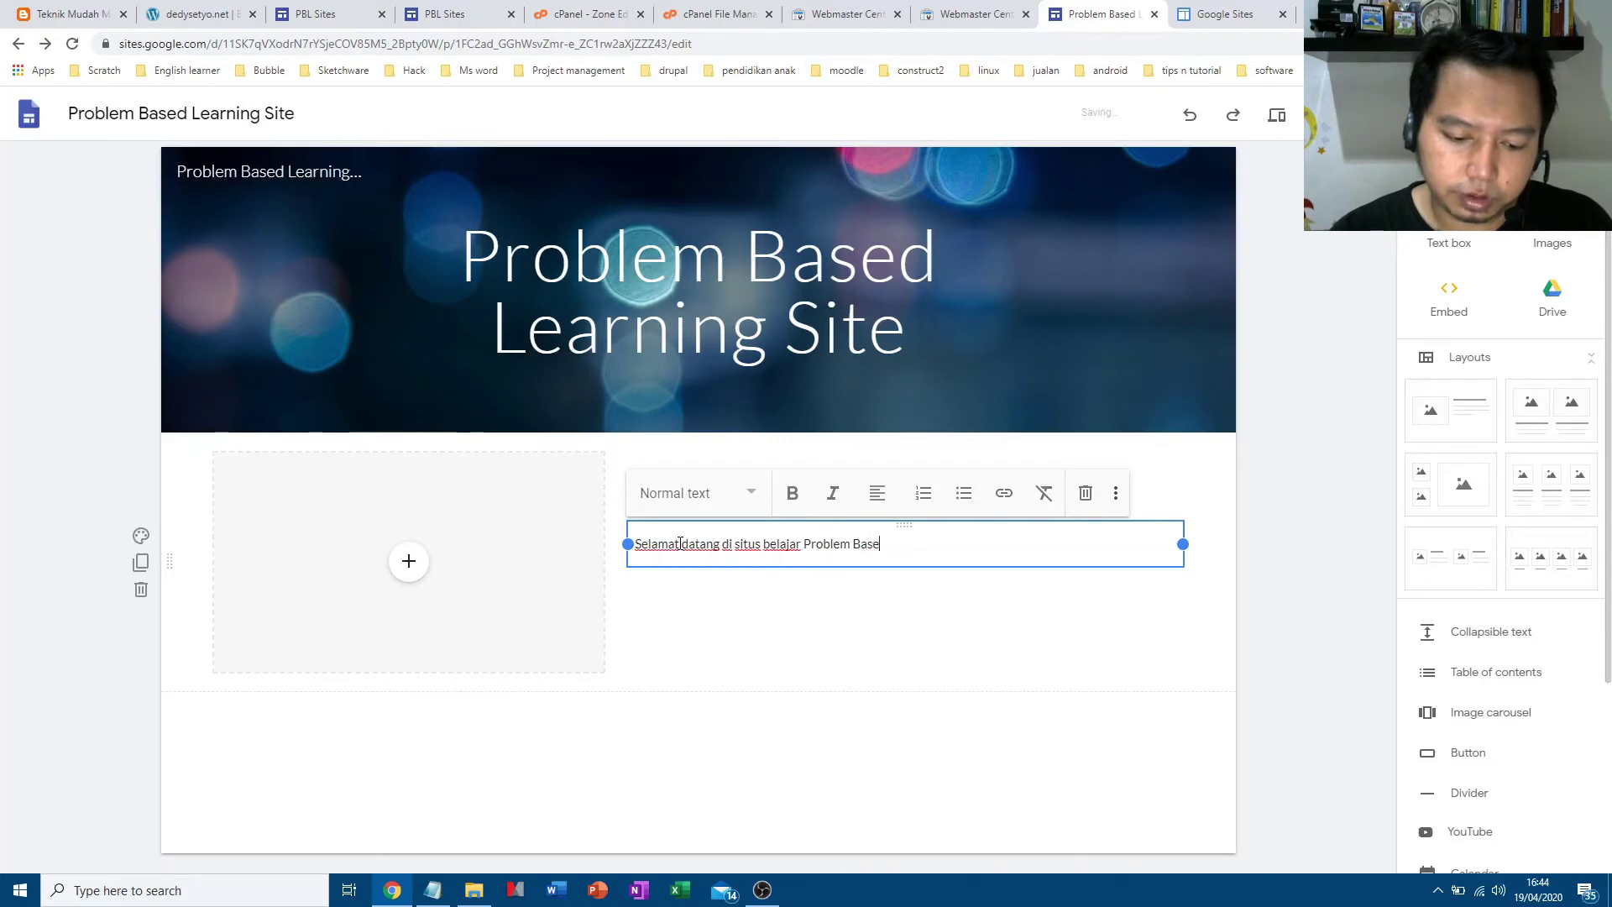
pyautogui.write('d Learning')
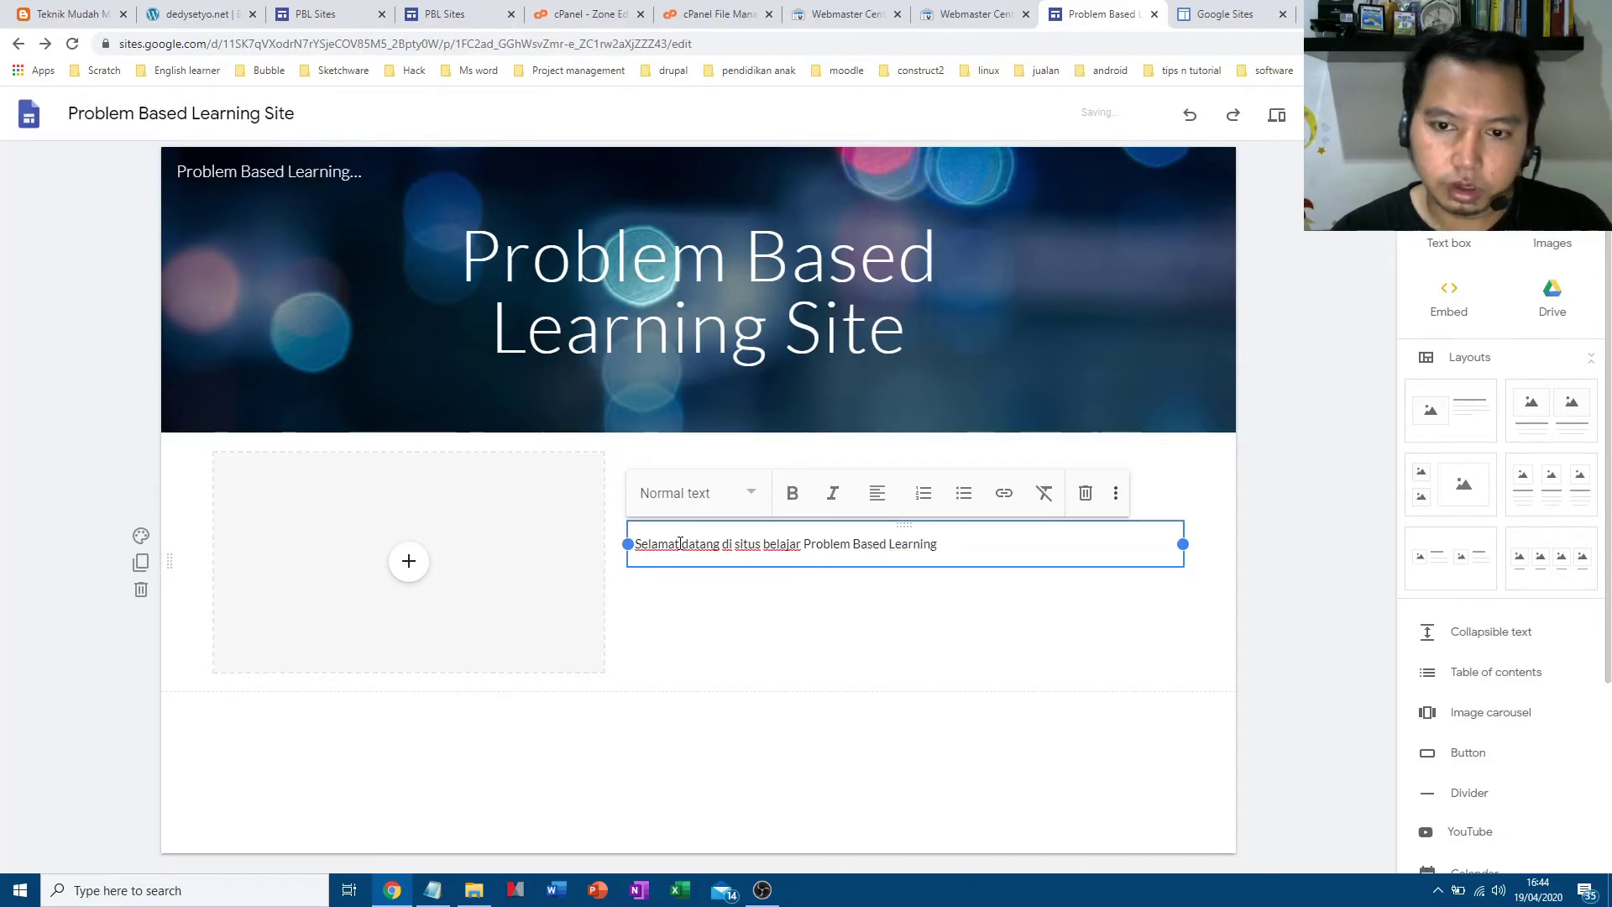
pyautogui.press('Return')
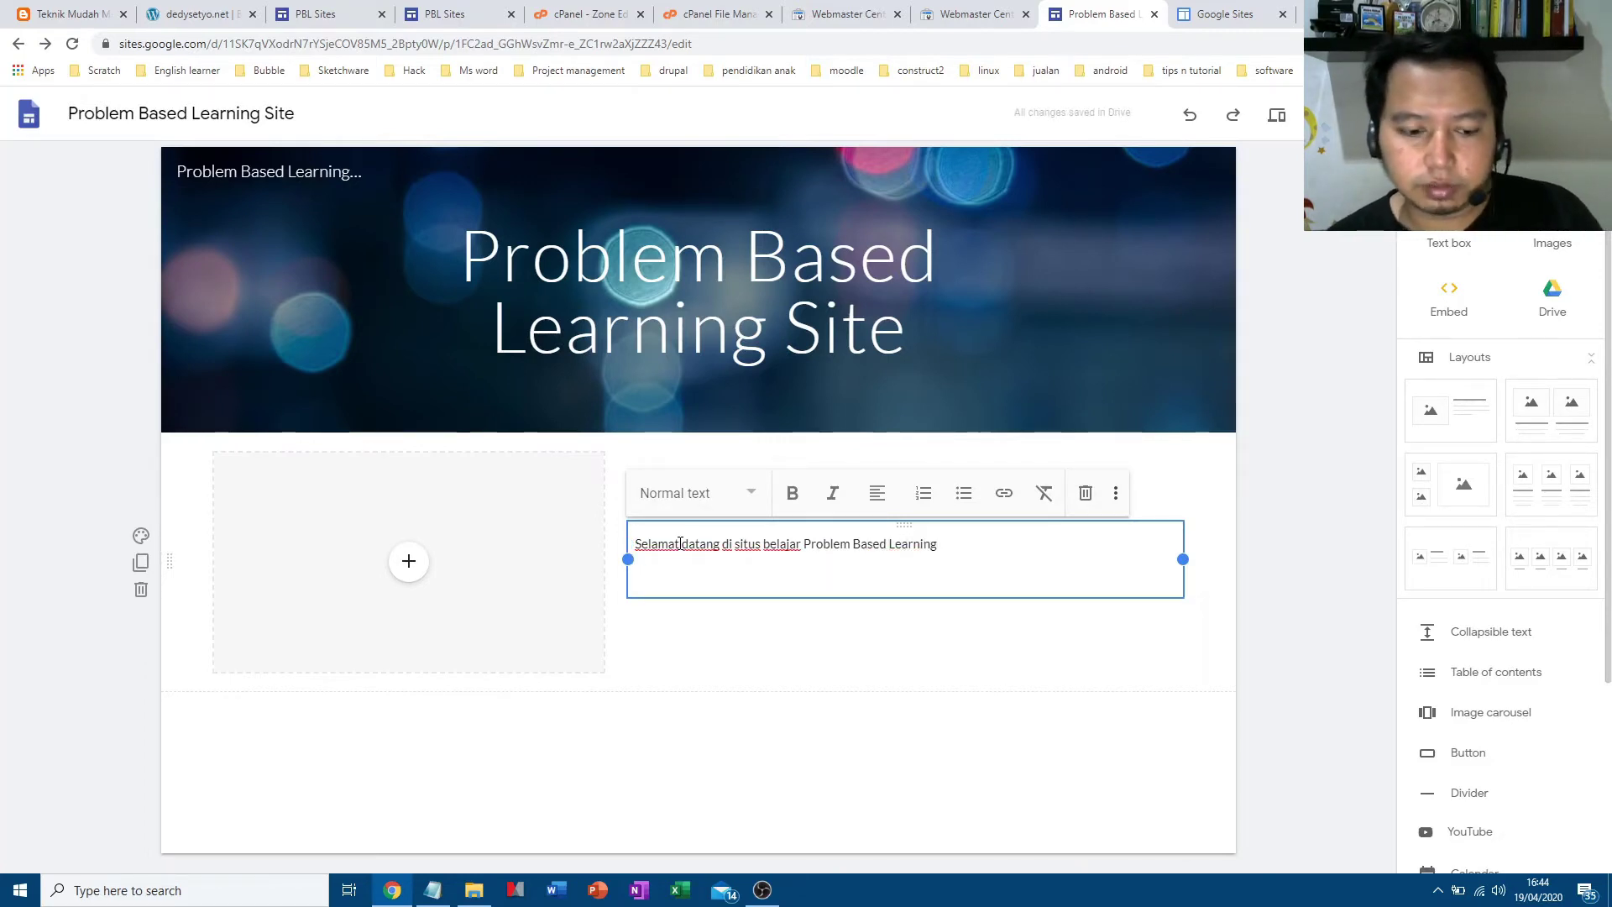
# Add a second body line reading "Beberapa link yang bermanfaat untuk dicoba"
pyautogui.write('Bebe')
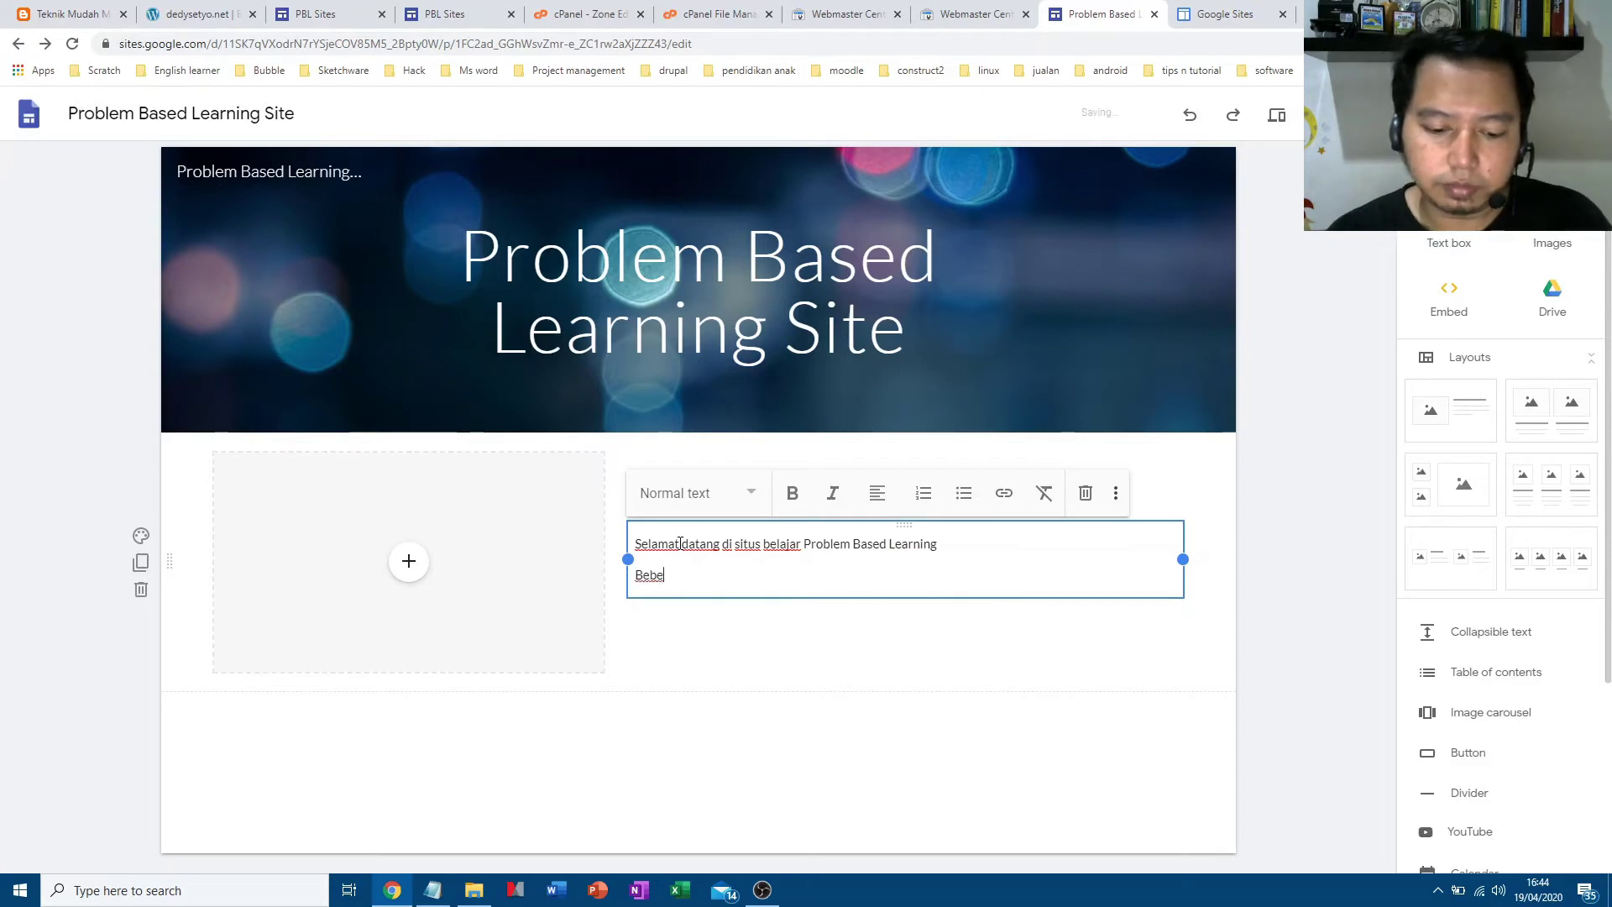
pyautogui.write('rapa link yang')
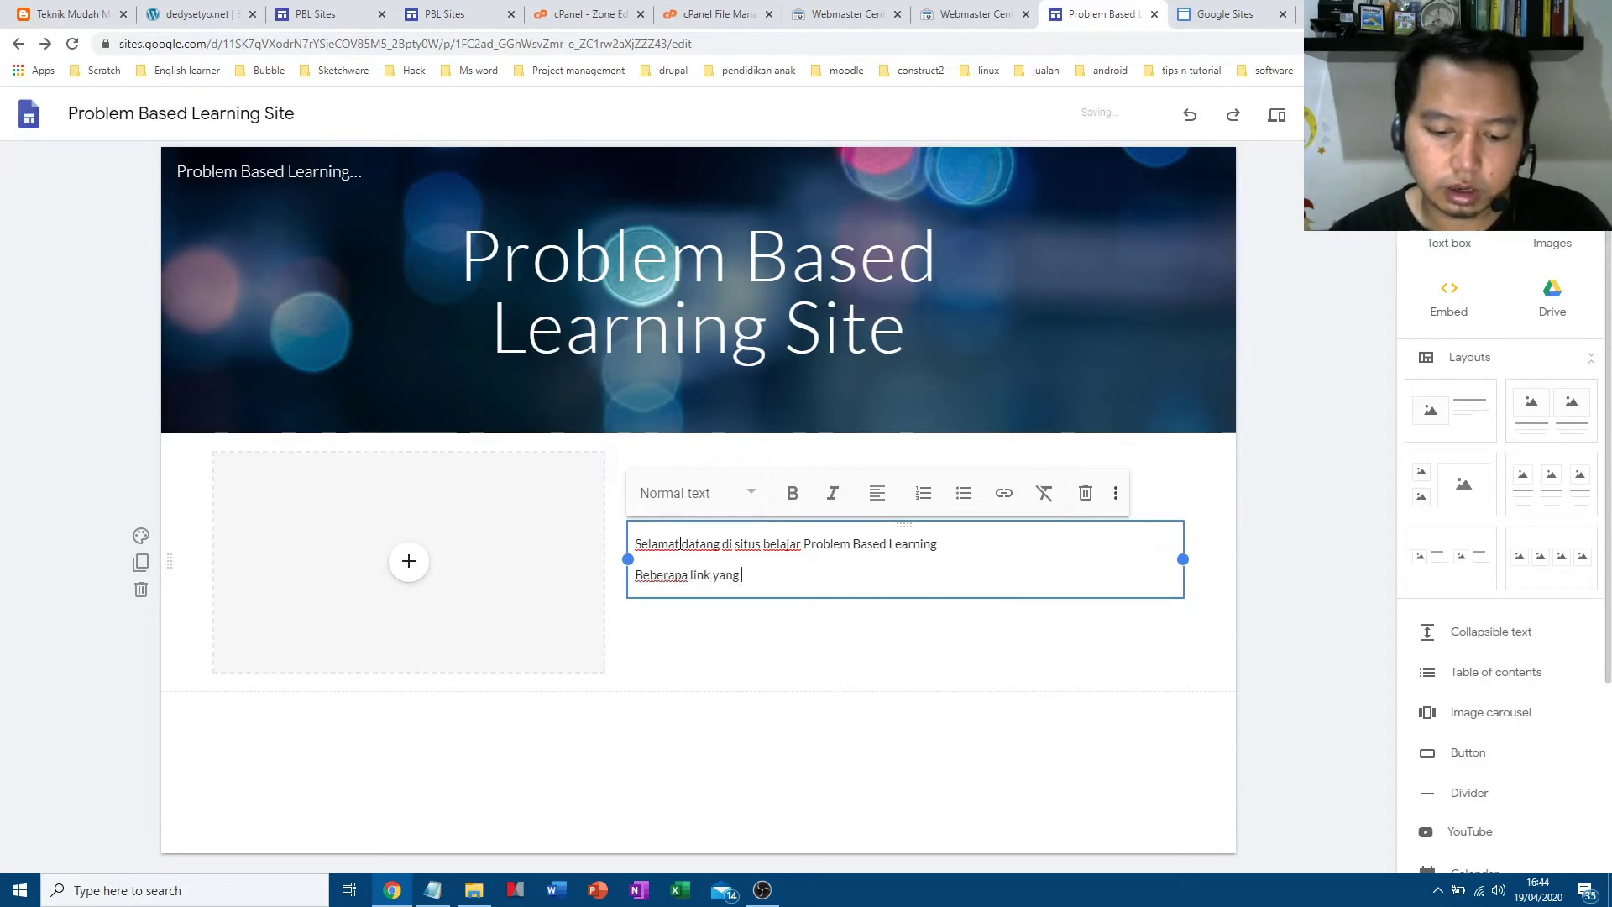
pyautogui.write(' bermanfaat ')
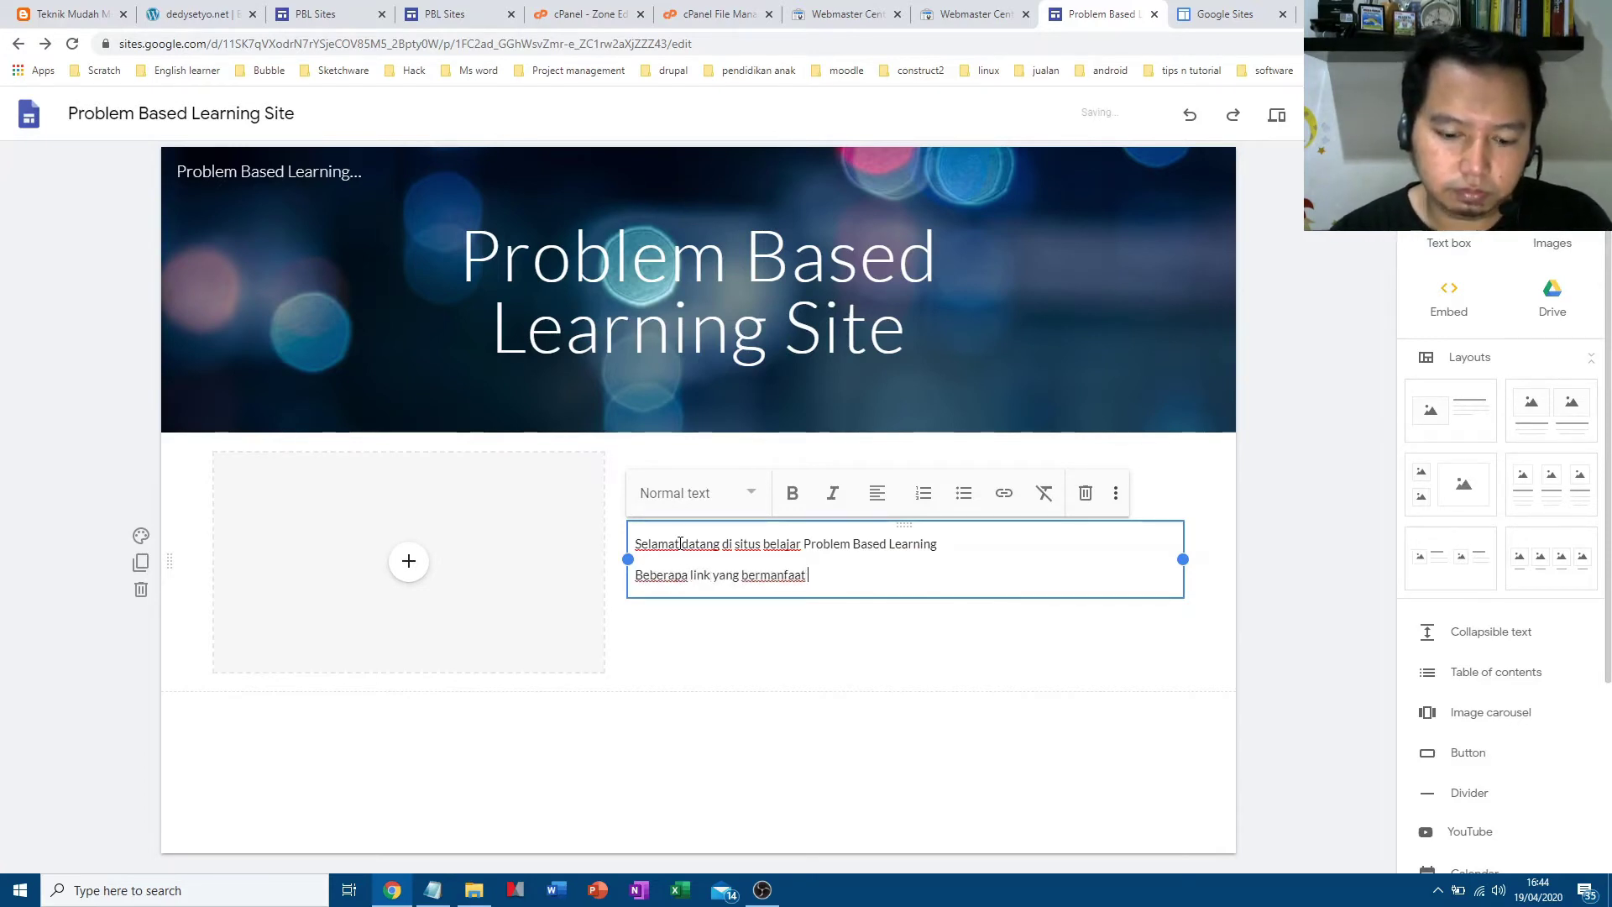
pyautogui.write('untuk dicob')
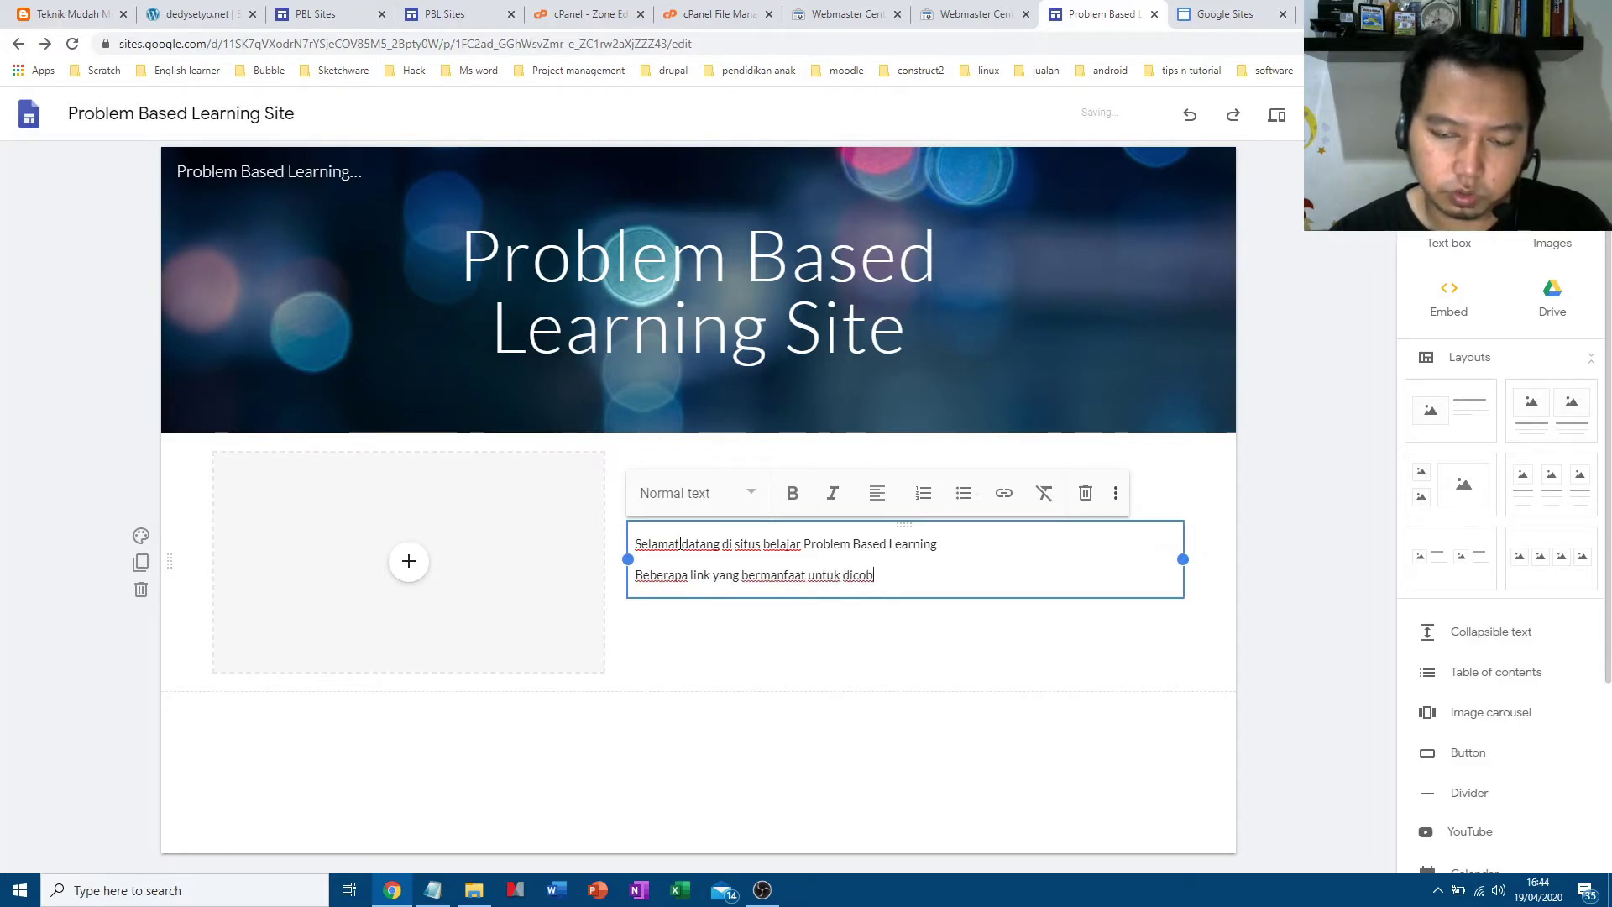
pyautogui.write('a')
# Start a numbered list below the body lines with the first item "Link sites dedysetyo.net"
pyautogui.press('Return')
pyautogui.hotkey('ctrl', 'shift', '7')
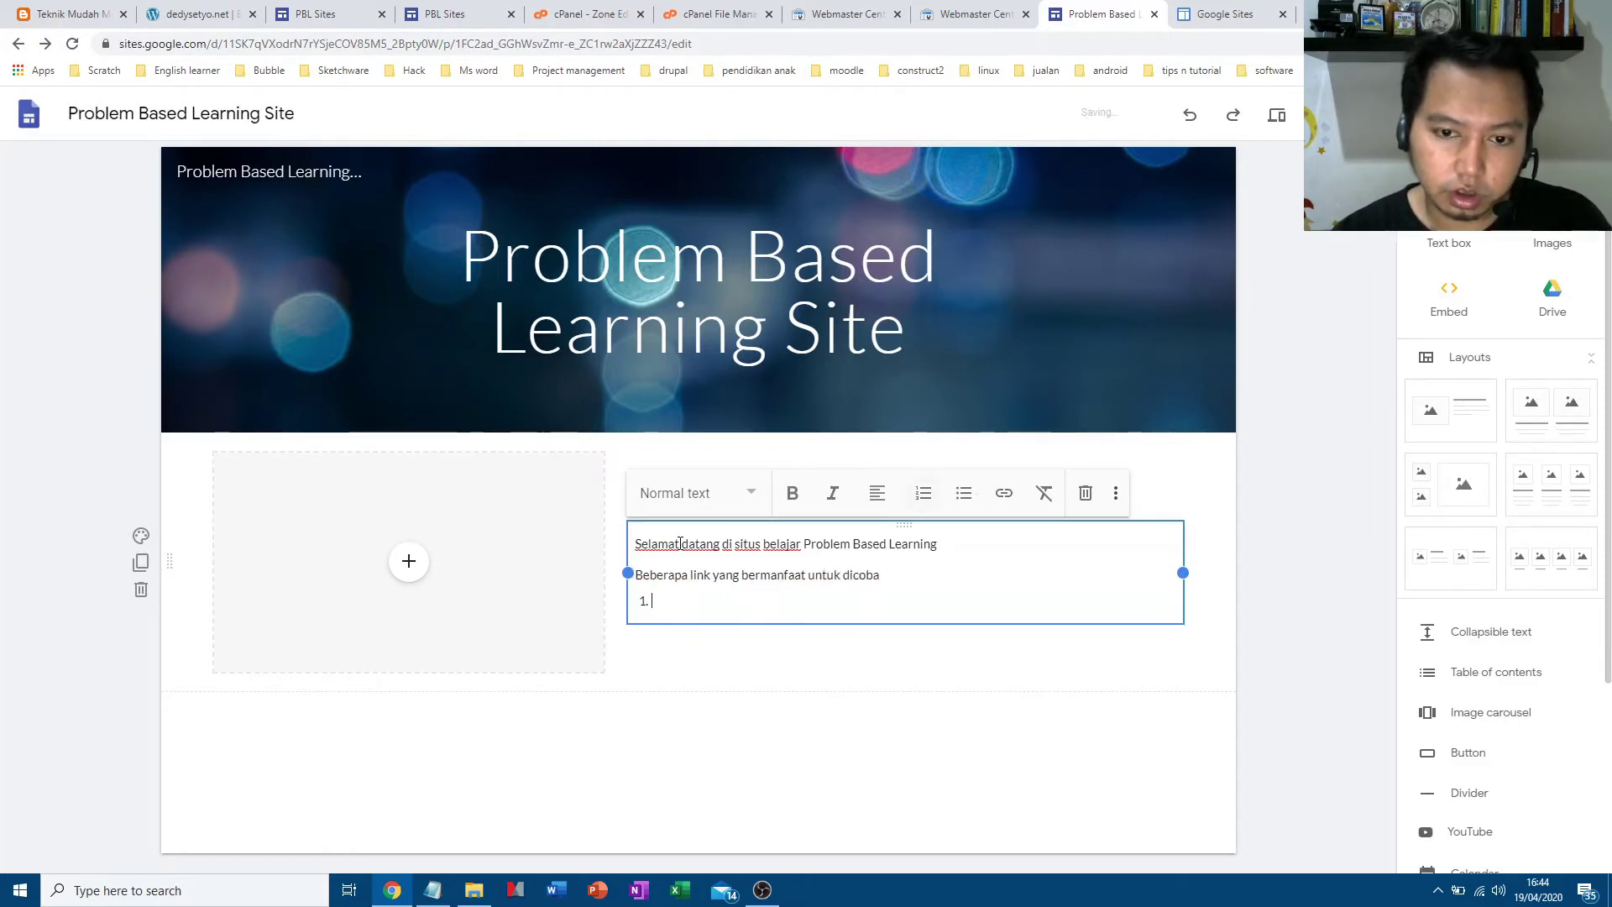
pyautogui.write('Link ')
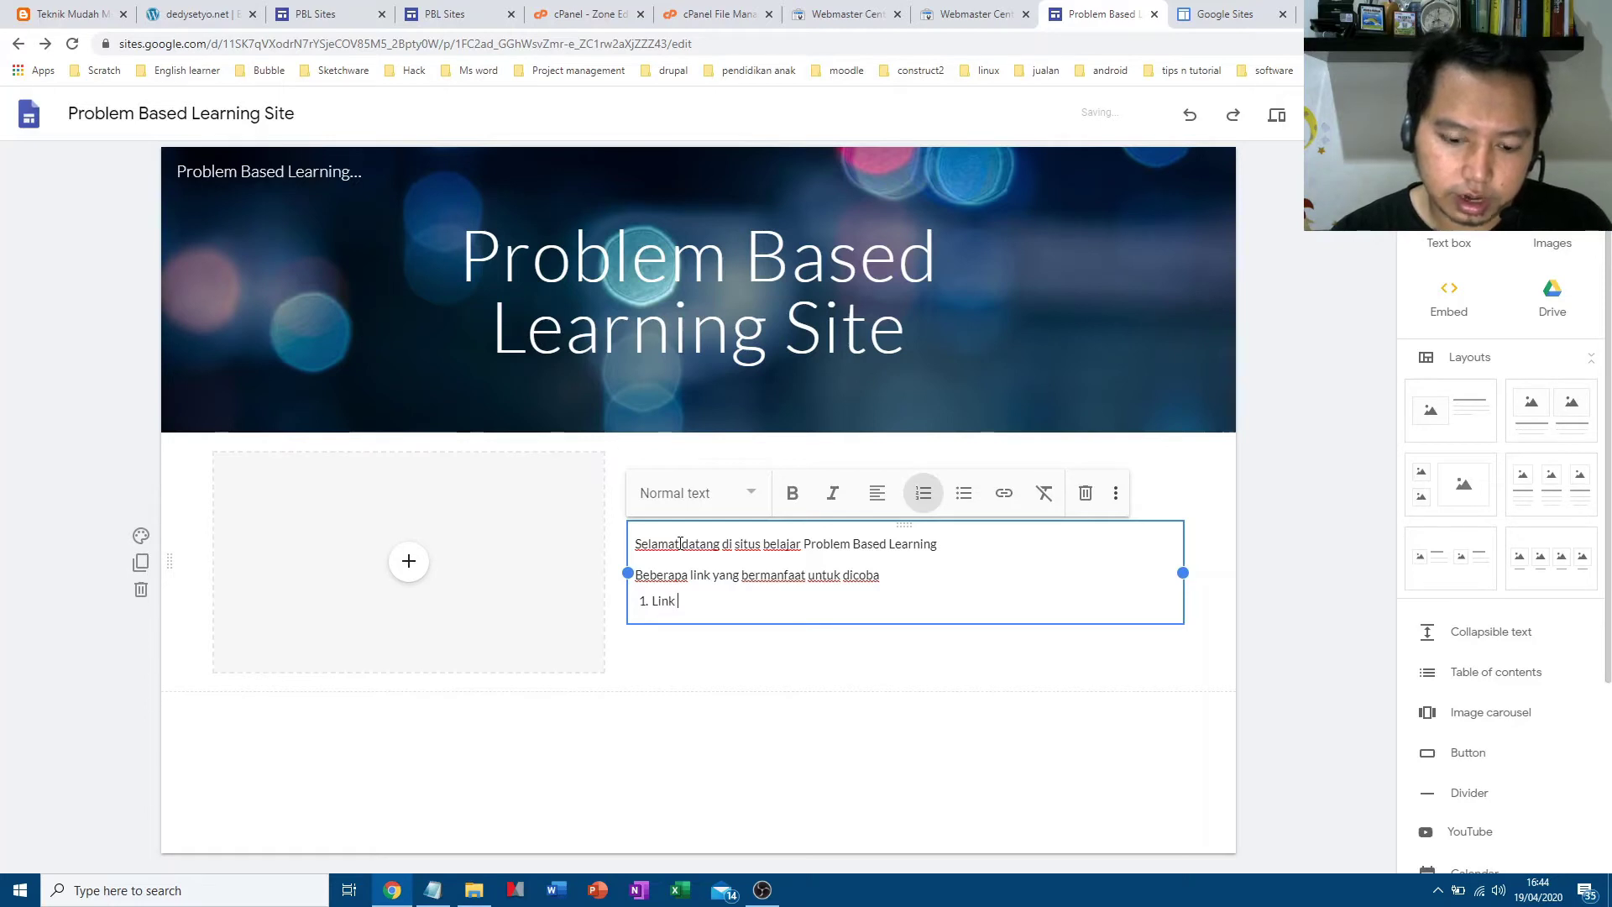
pyautogui.write('sites dedy')
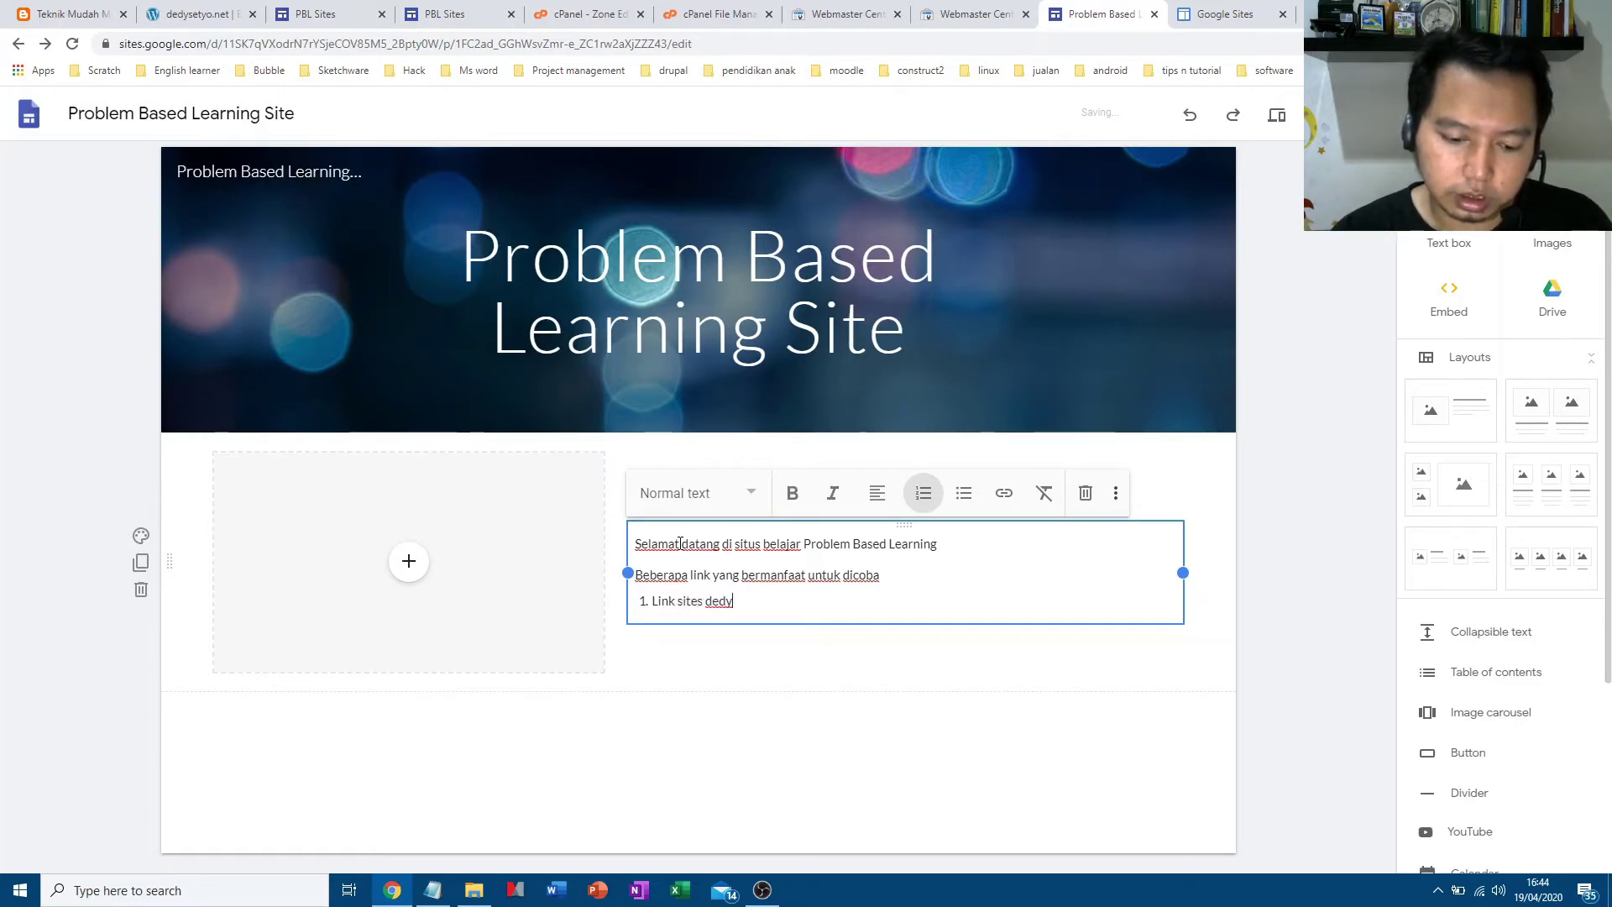
pyautogui.write('setyo.net')
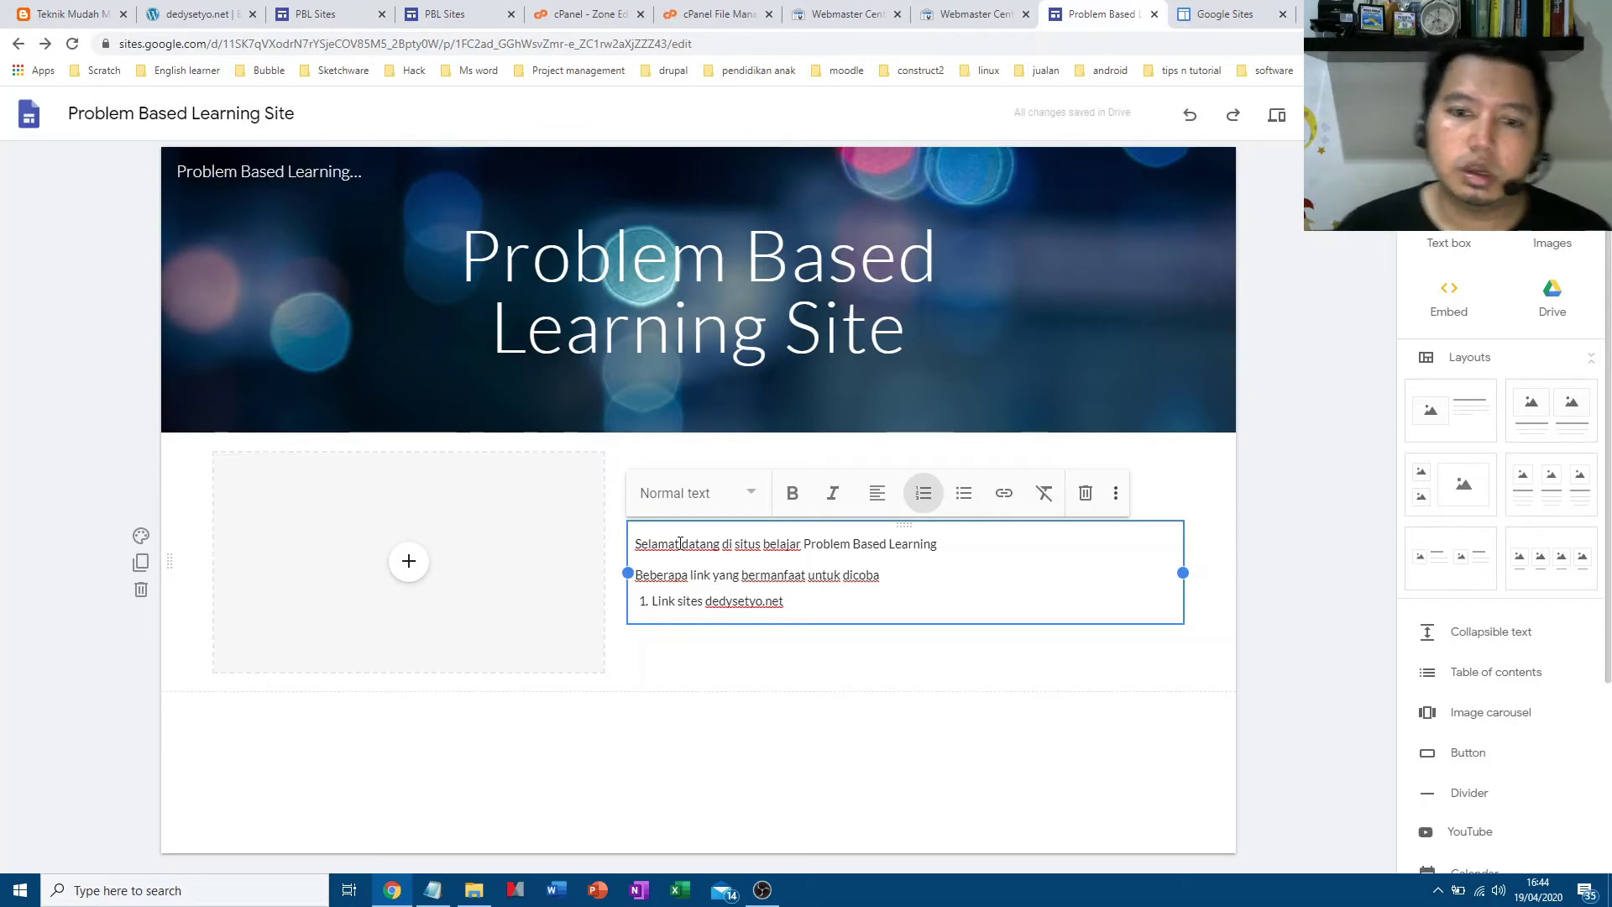
pyautogui.click(972, 668)
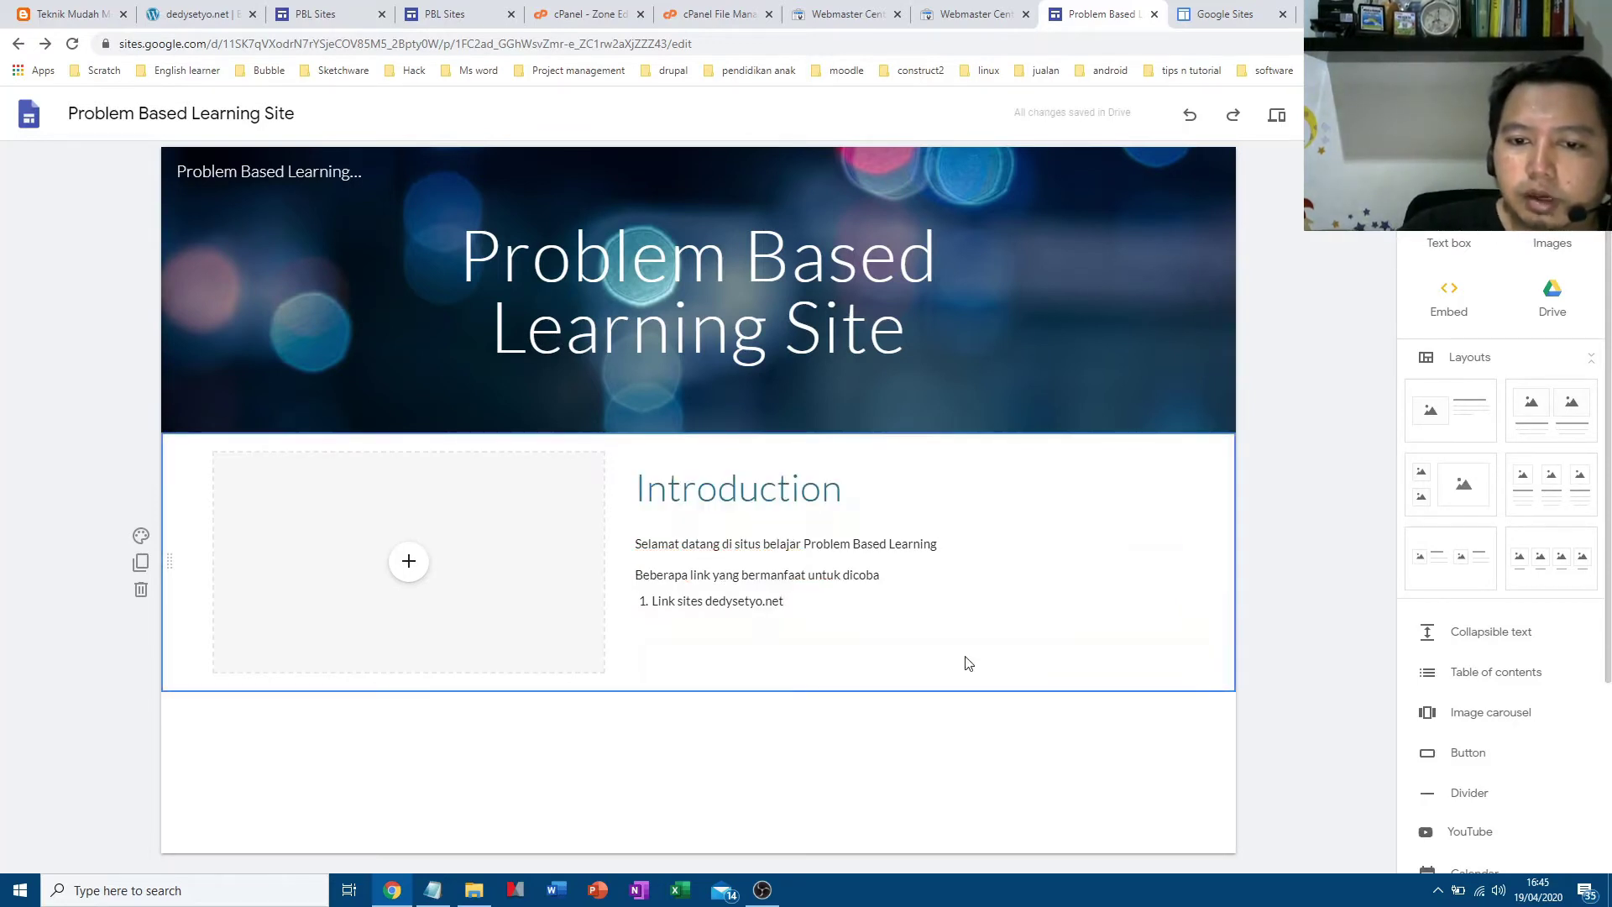
# Turn the "dedysetyo.net" text in the first numbered list item into a hyperlink to dedysetyo.net
pyautogui.click(784, 601)
pyautogui.moveTo(784, 602); pyautogui.dragTo(715, 601)
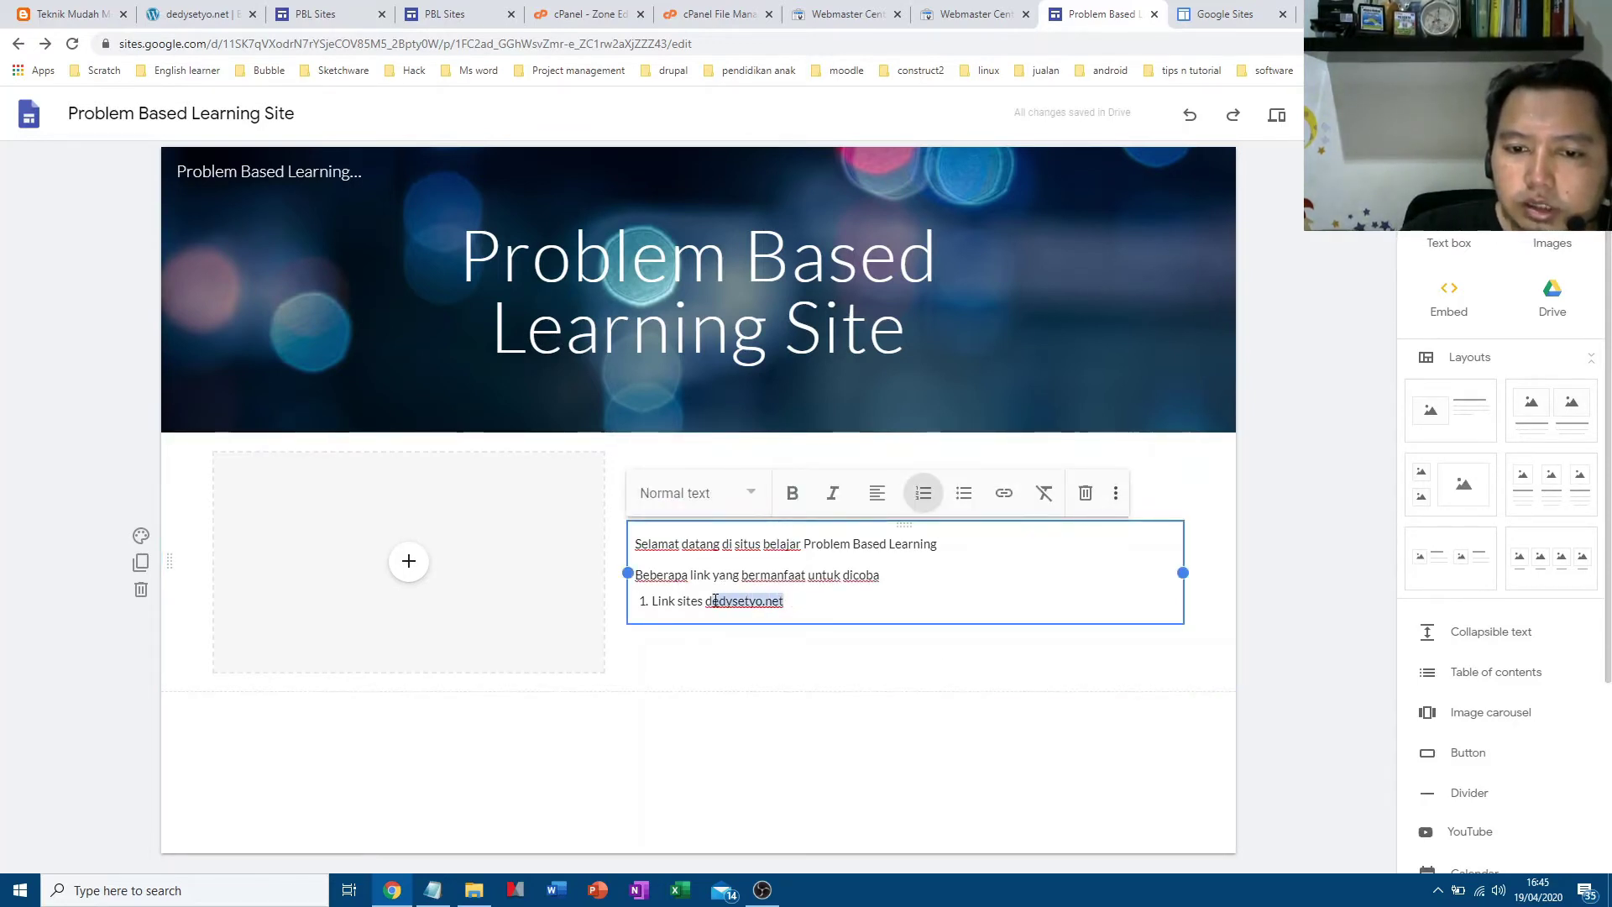
pyautogui.click(788, 601)
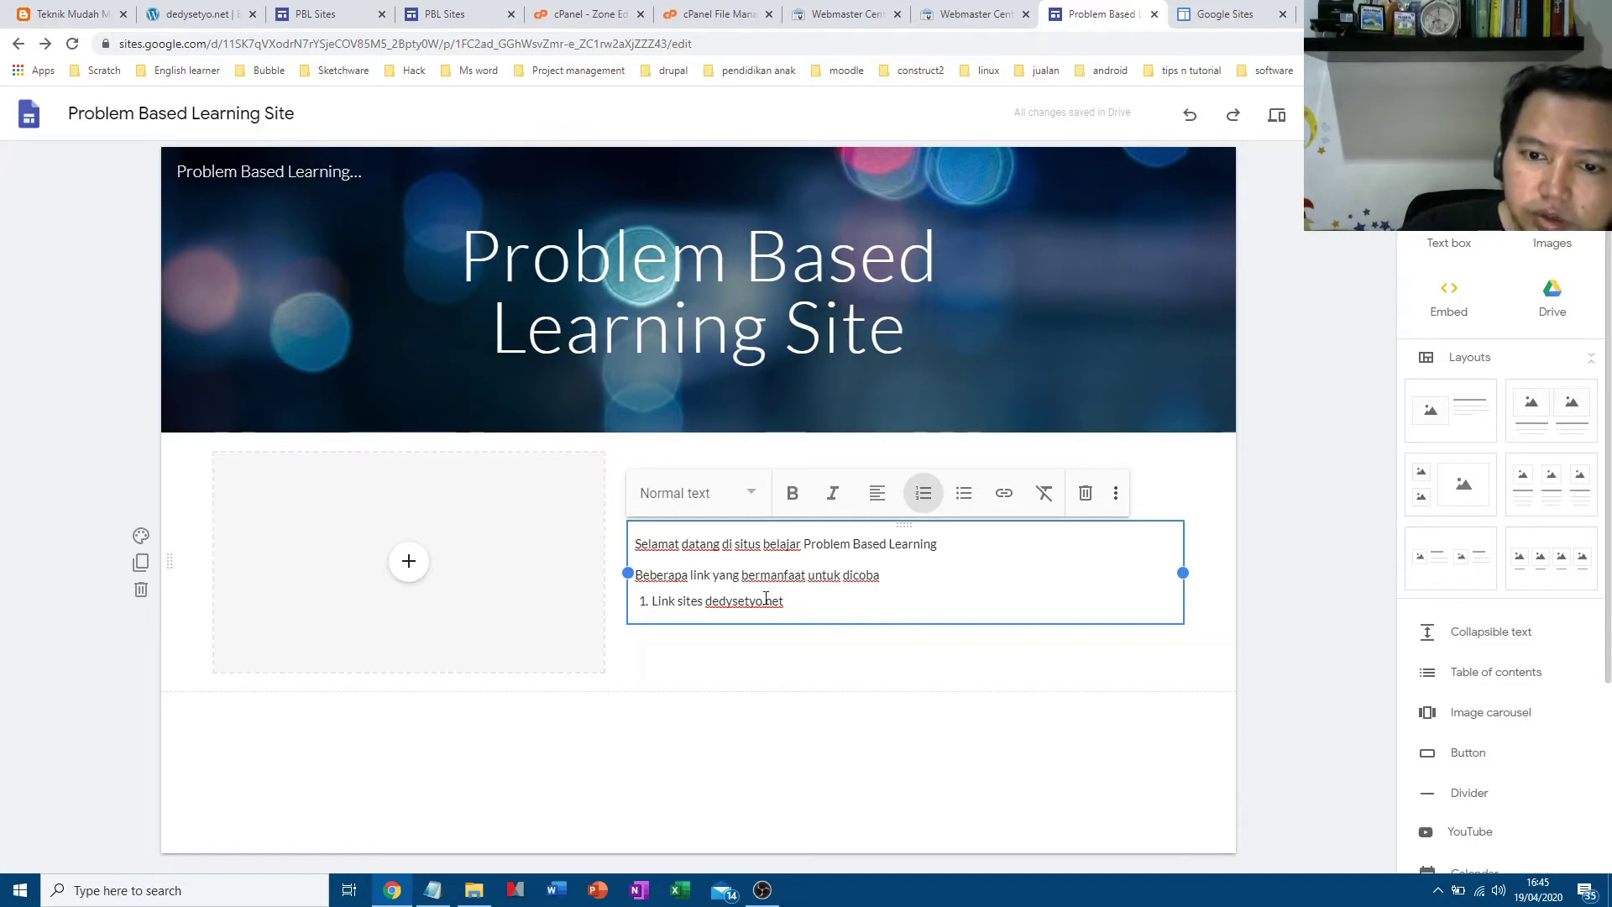
pyautogui.moveTo(782, 602); pyautogui.dragTo(722, 602)
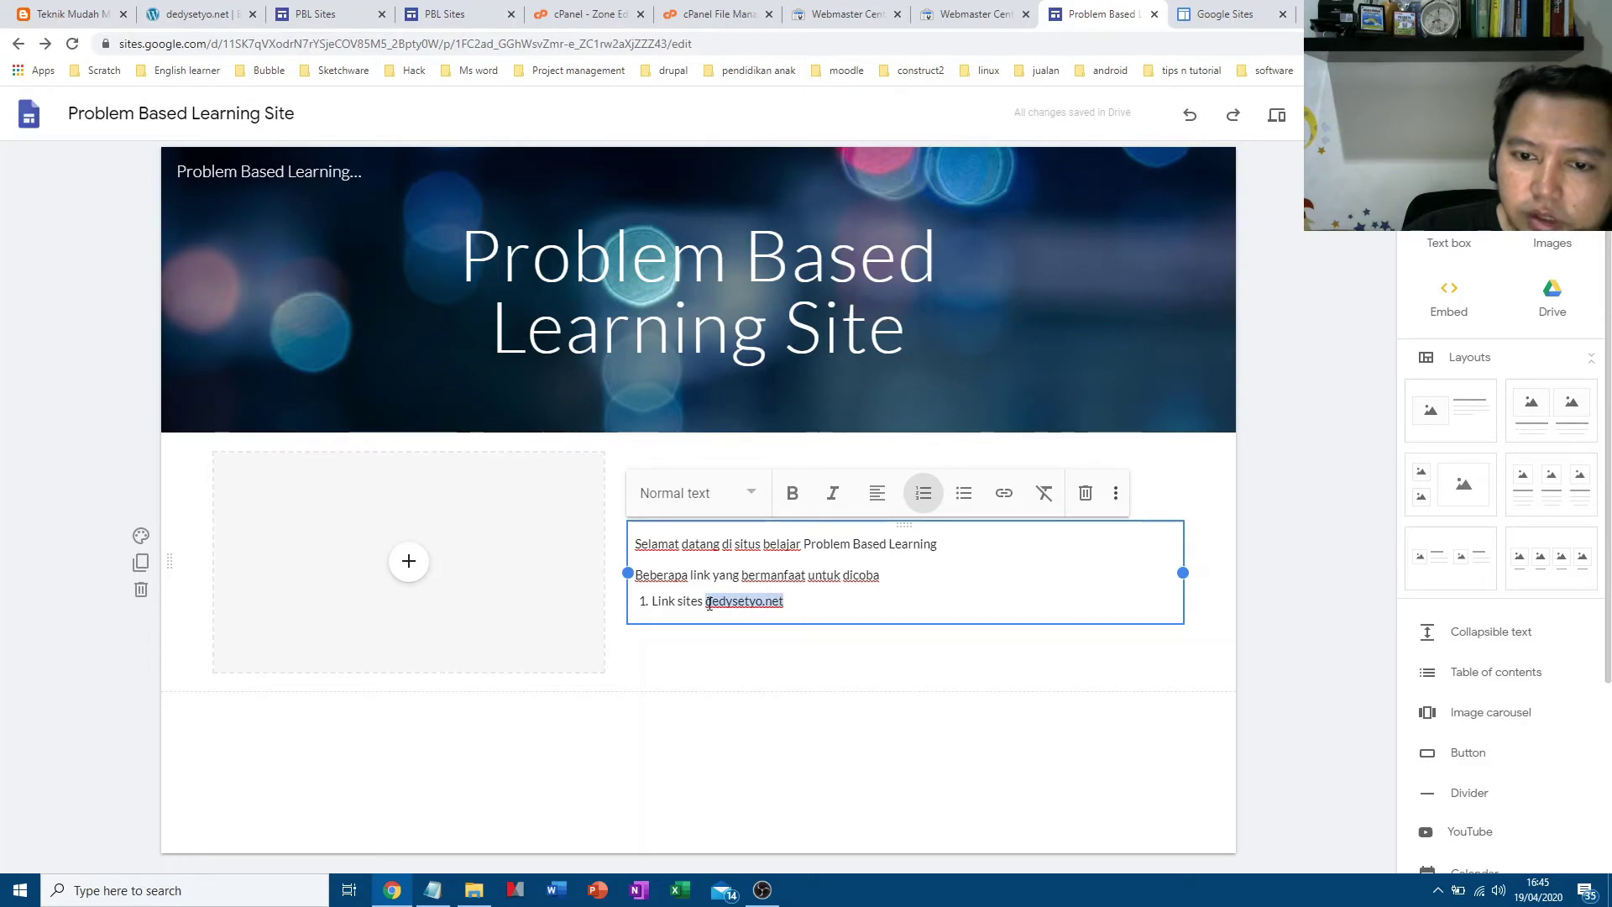
pyautogui.click(999, 497)
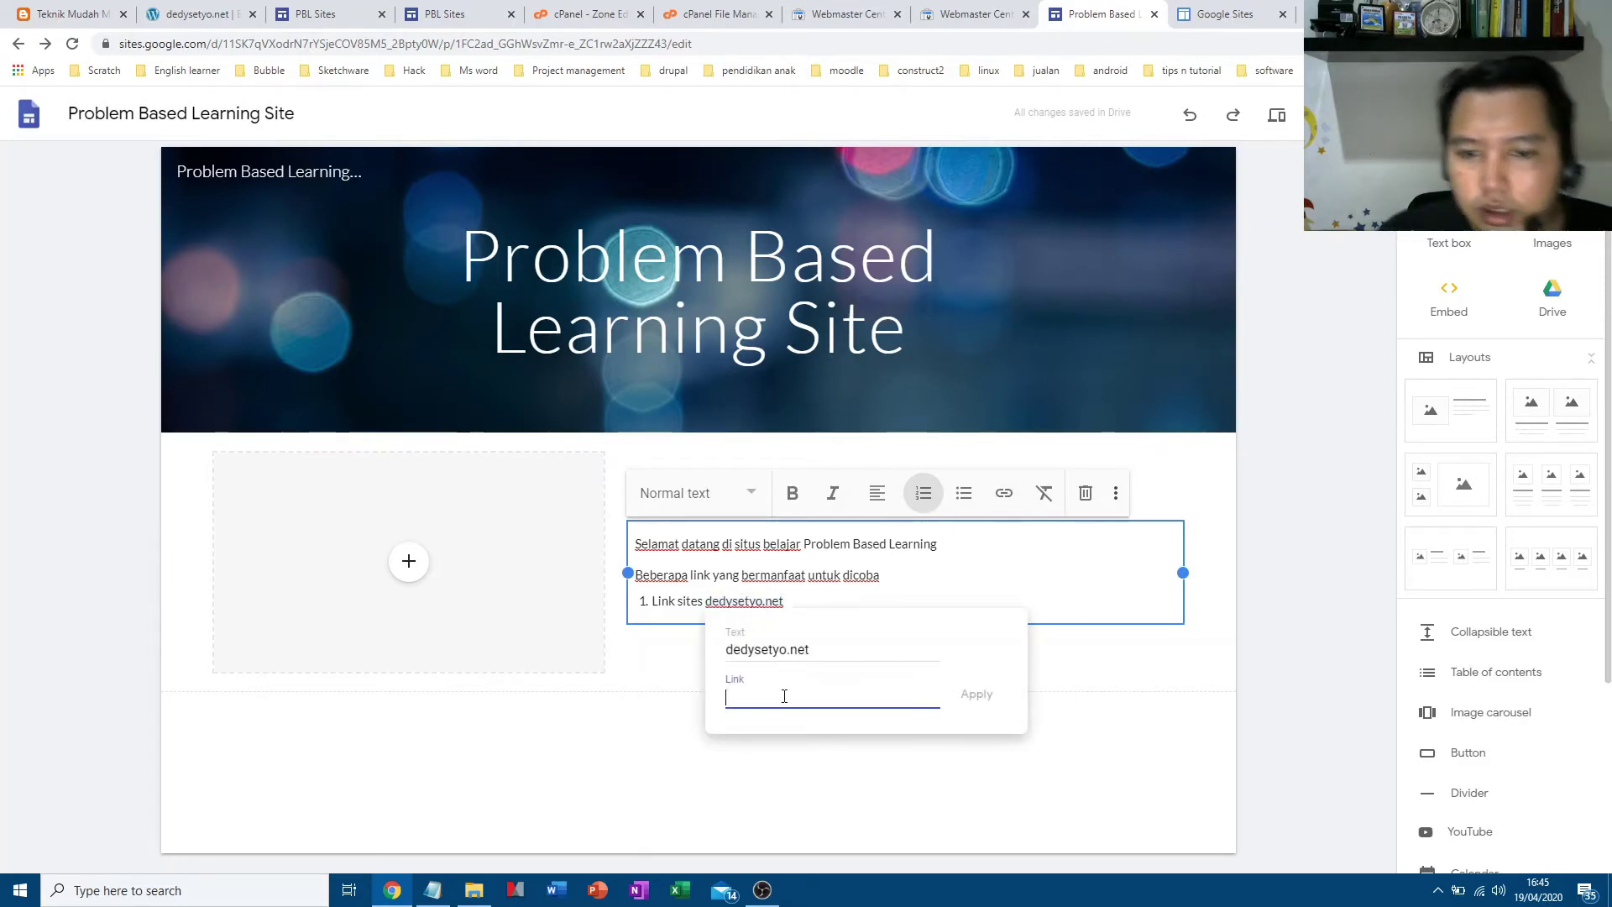
pyautogui.click(826, 645)
pyautogui.moveTo(825, 645); pyautogui.dragTo(724, 651)
pyautogui.hotkey('ctrl', 'c')
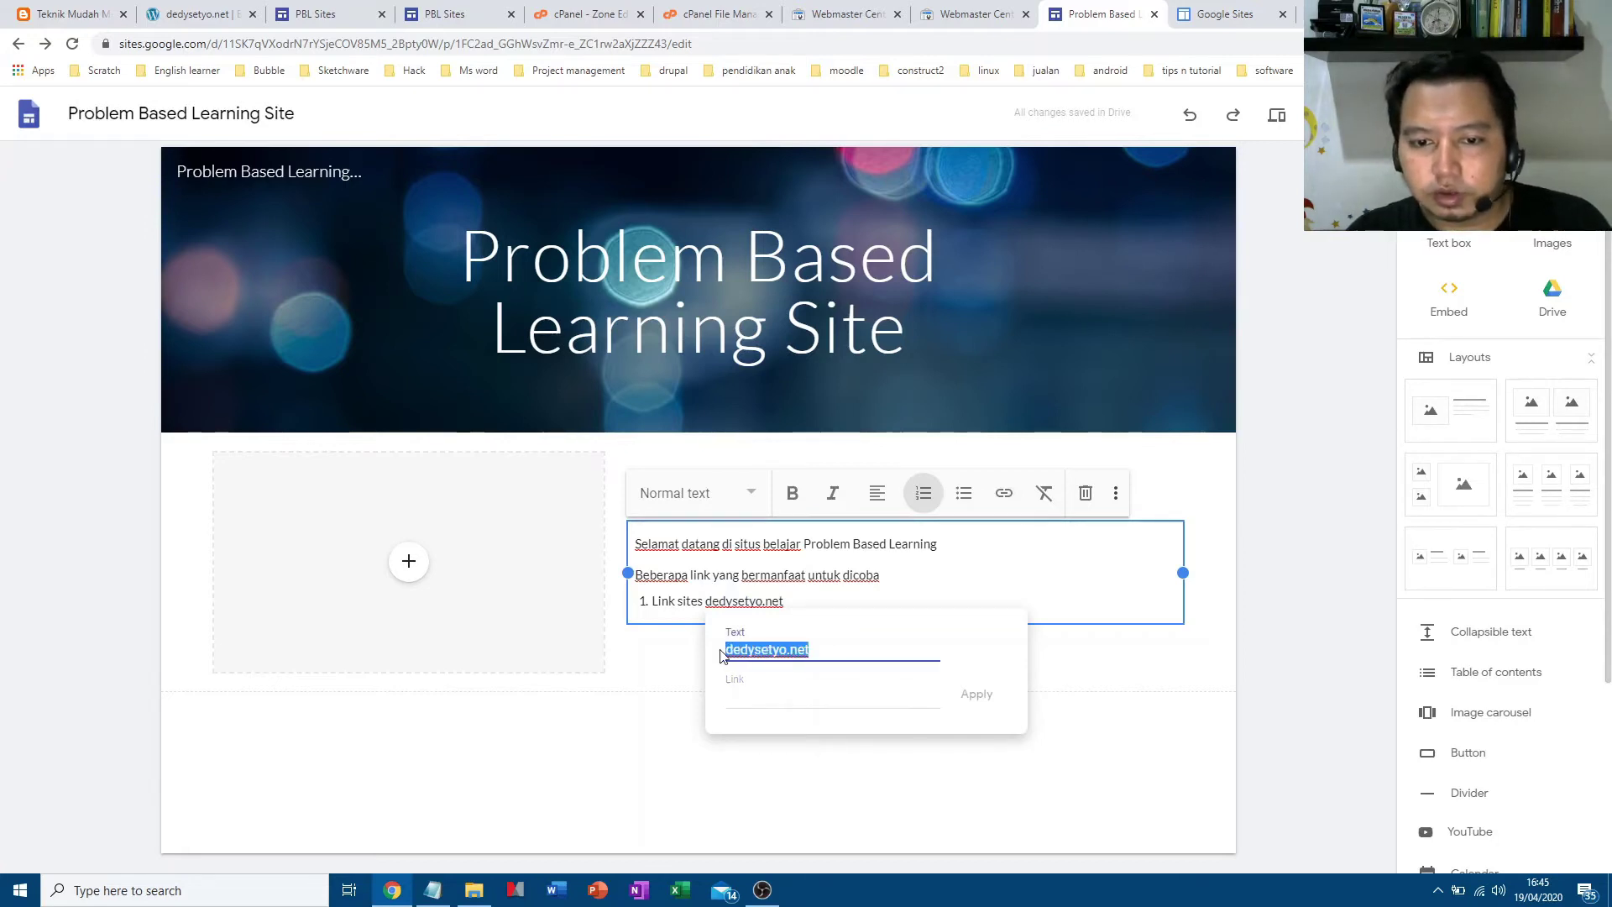
pyautogui.click(753, 688)
pyautogui.hotkey('ctrl', 'v')
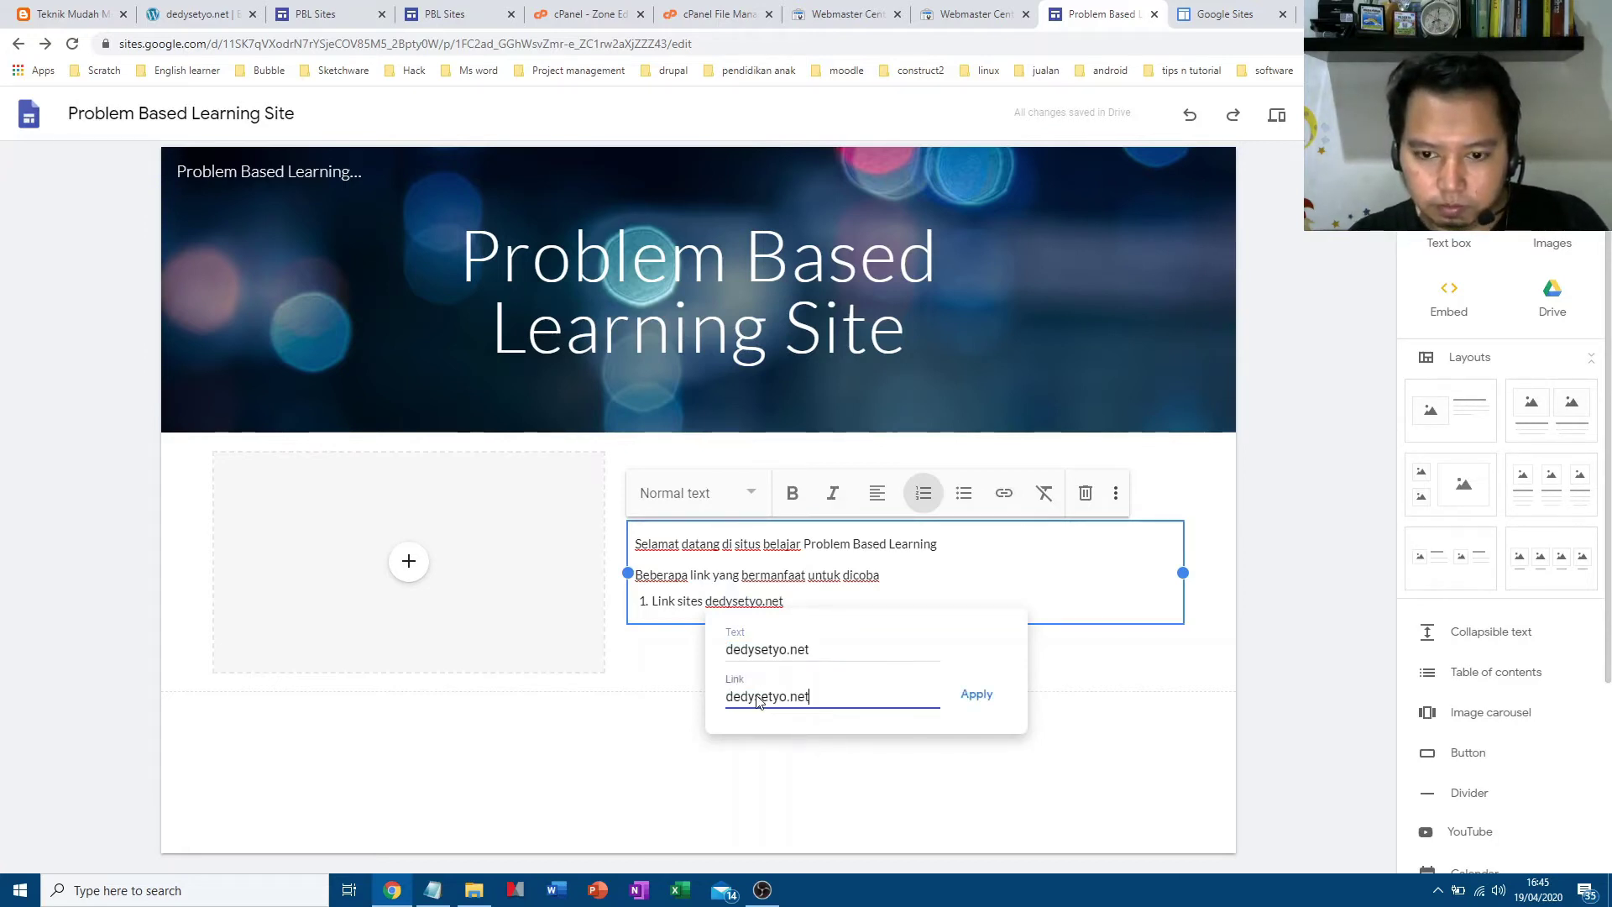
pyautogui.click(974, 696)
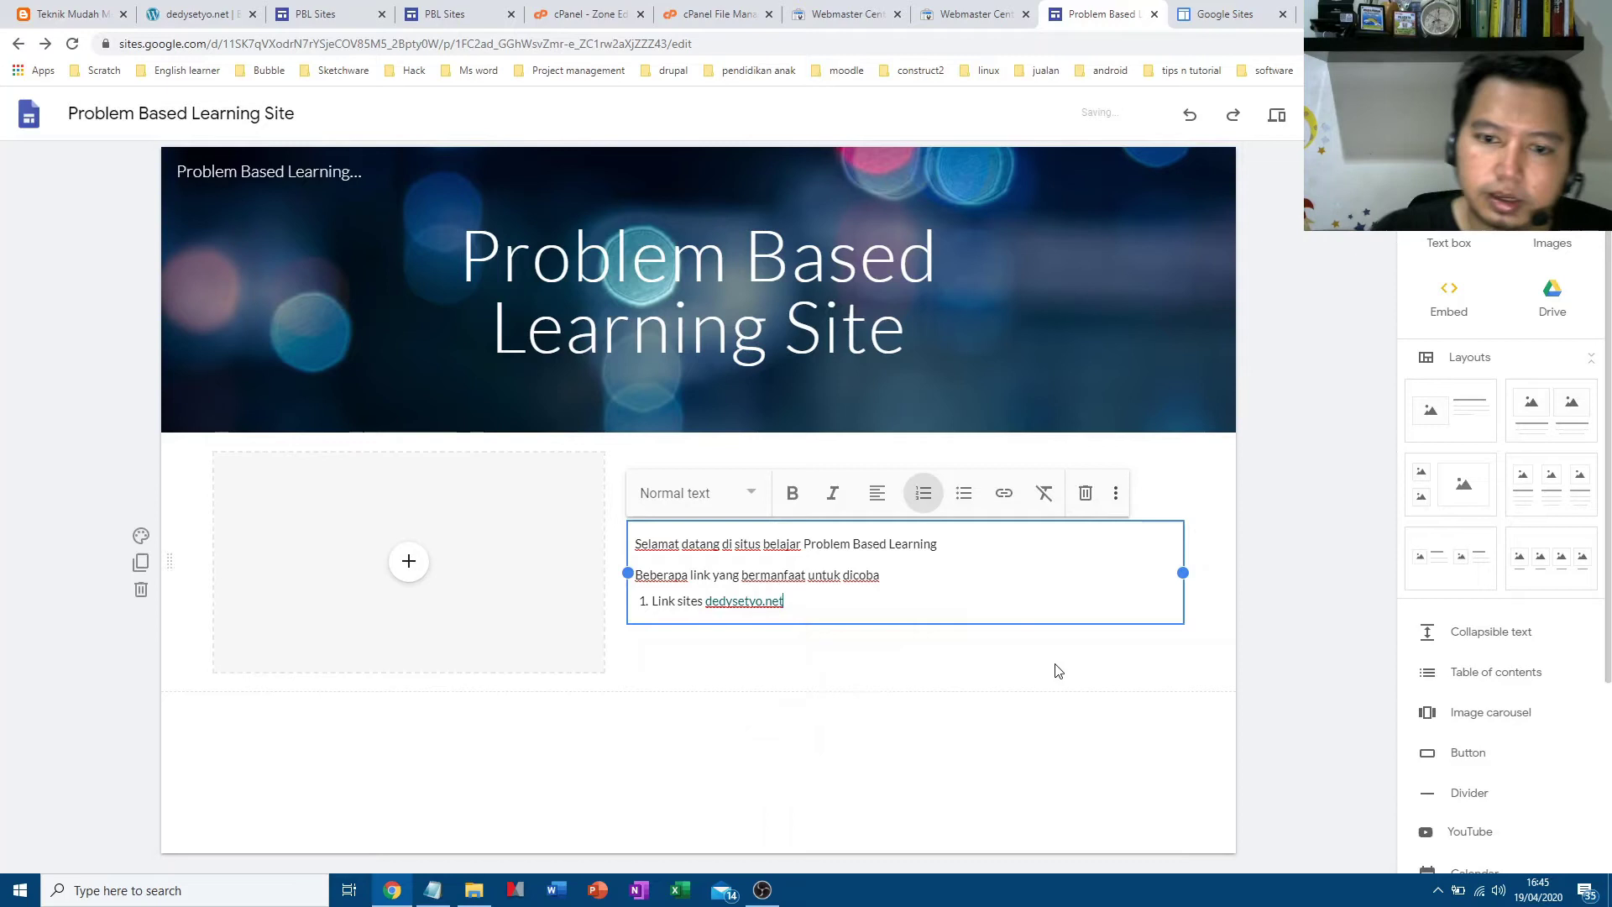
pyautogui.click(1232, 593)
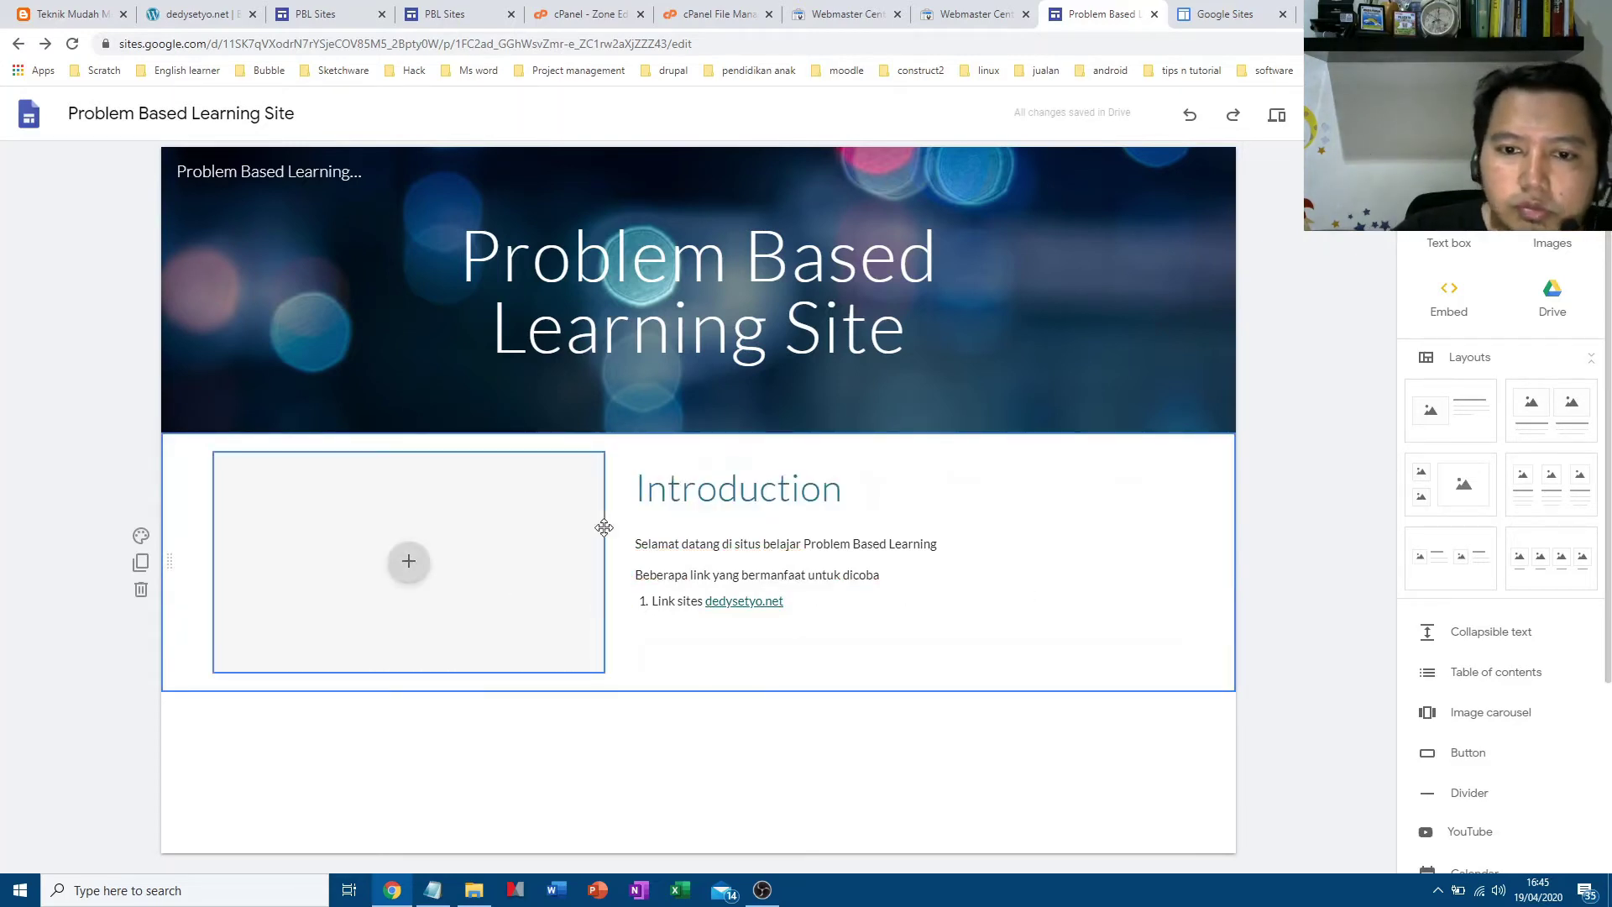
# Search Google Images for "problem based learning" to fill the empty image placeholder beside the Introduction text
pyautogui.click(409, 563)
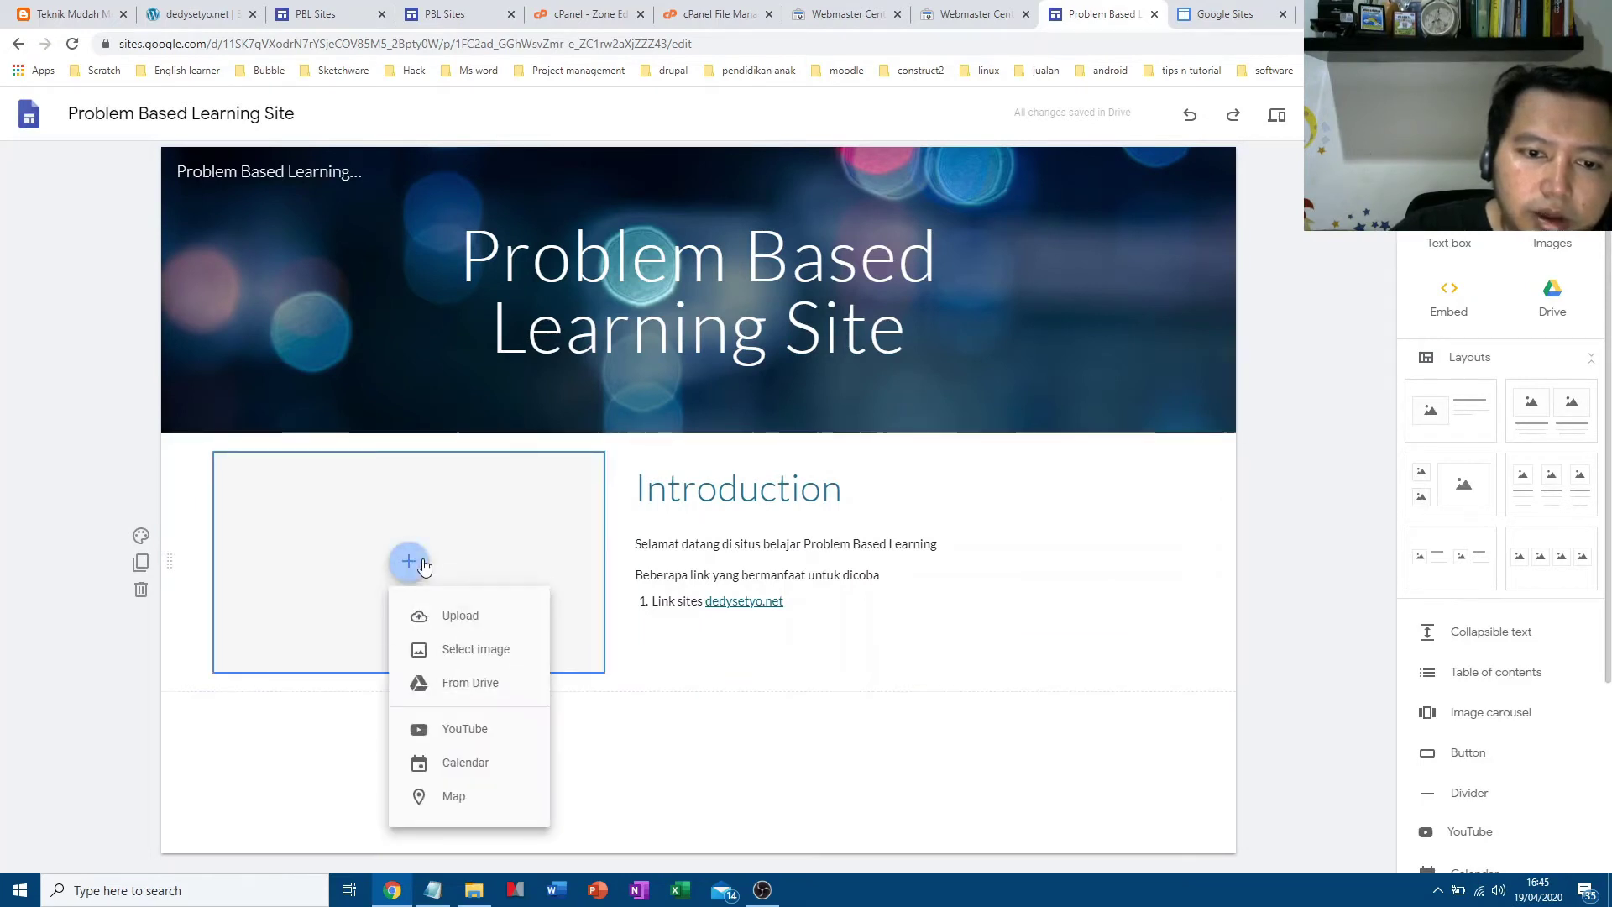
pyautogui.click(487, 650)
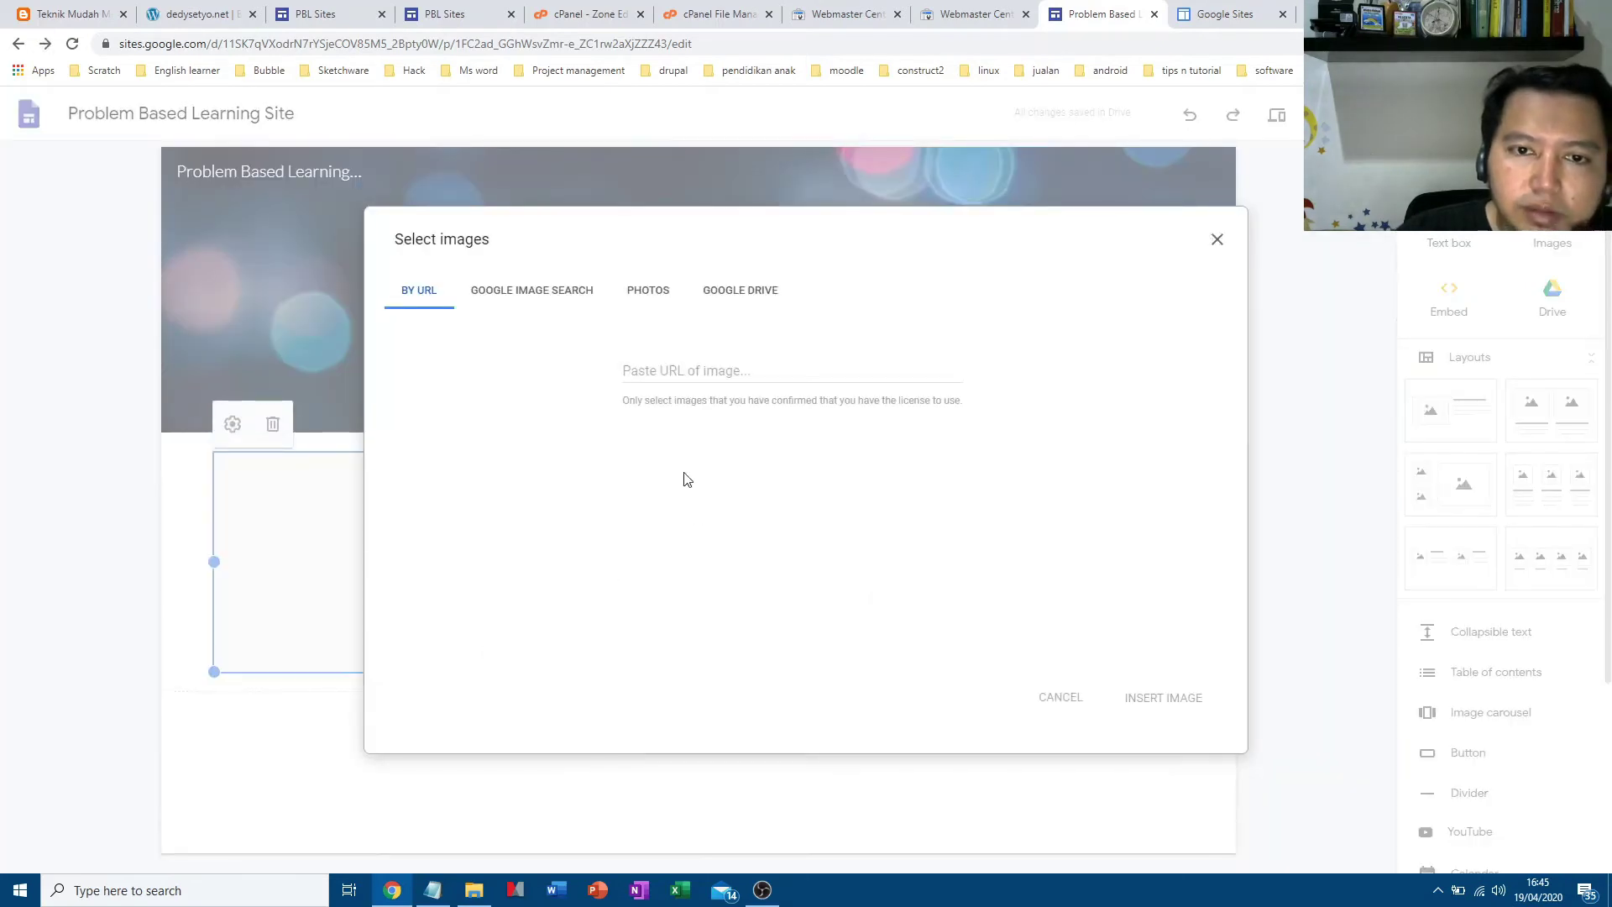
pyautogui.click(534, 298)
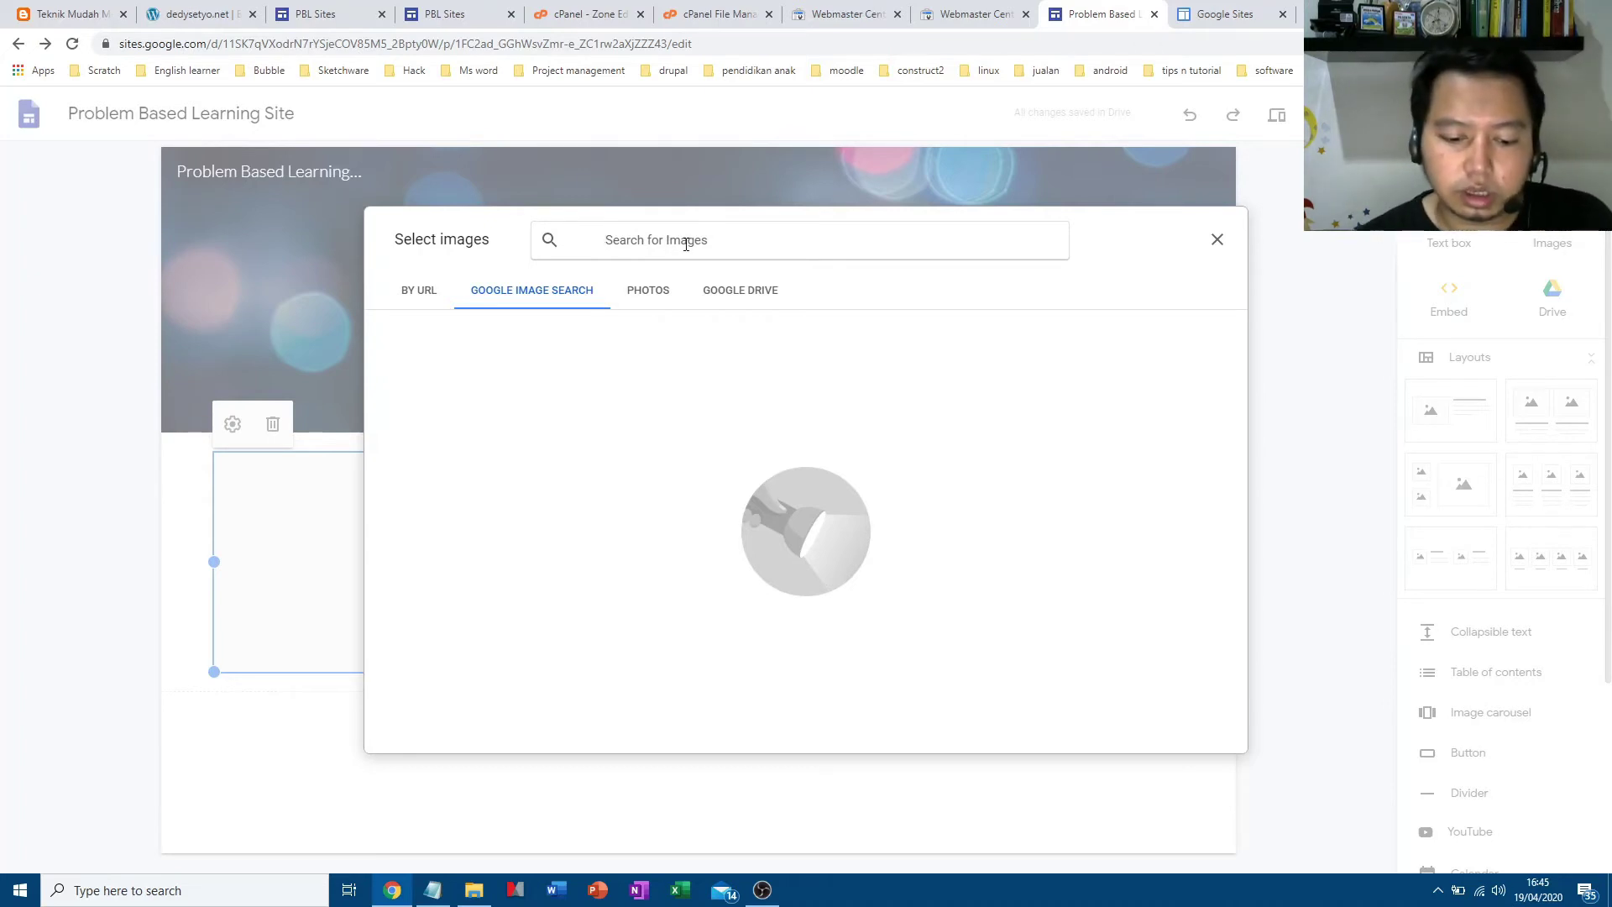
pyautogui.write('pro')
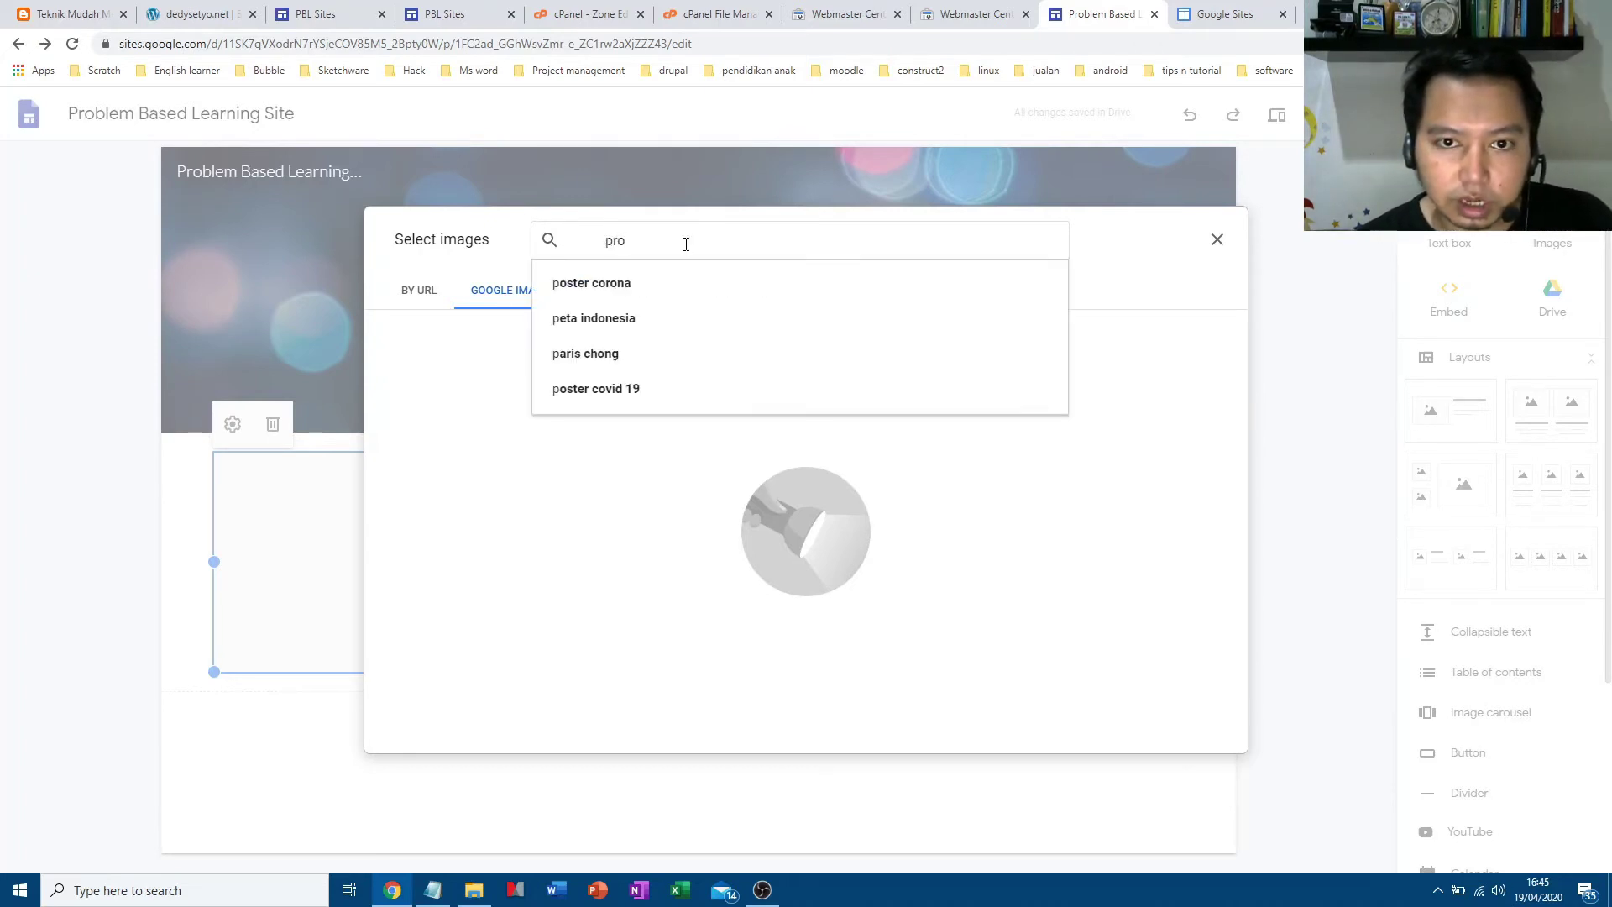
pyautogui.write('blem ')
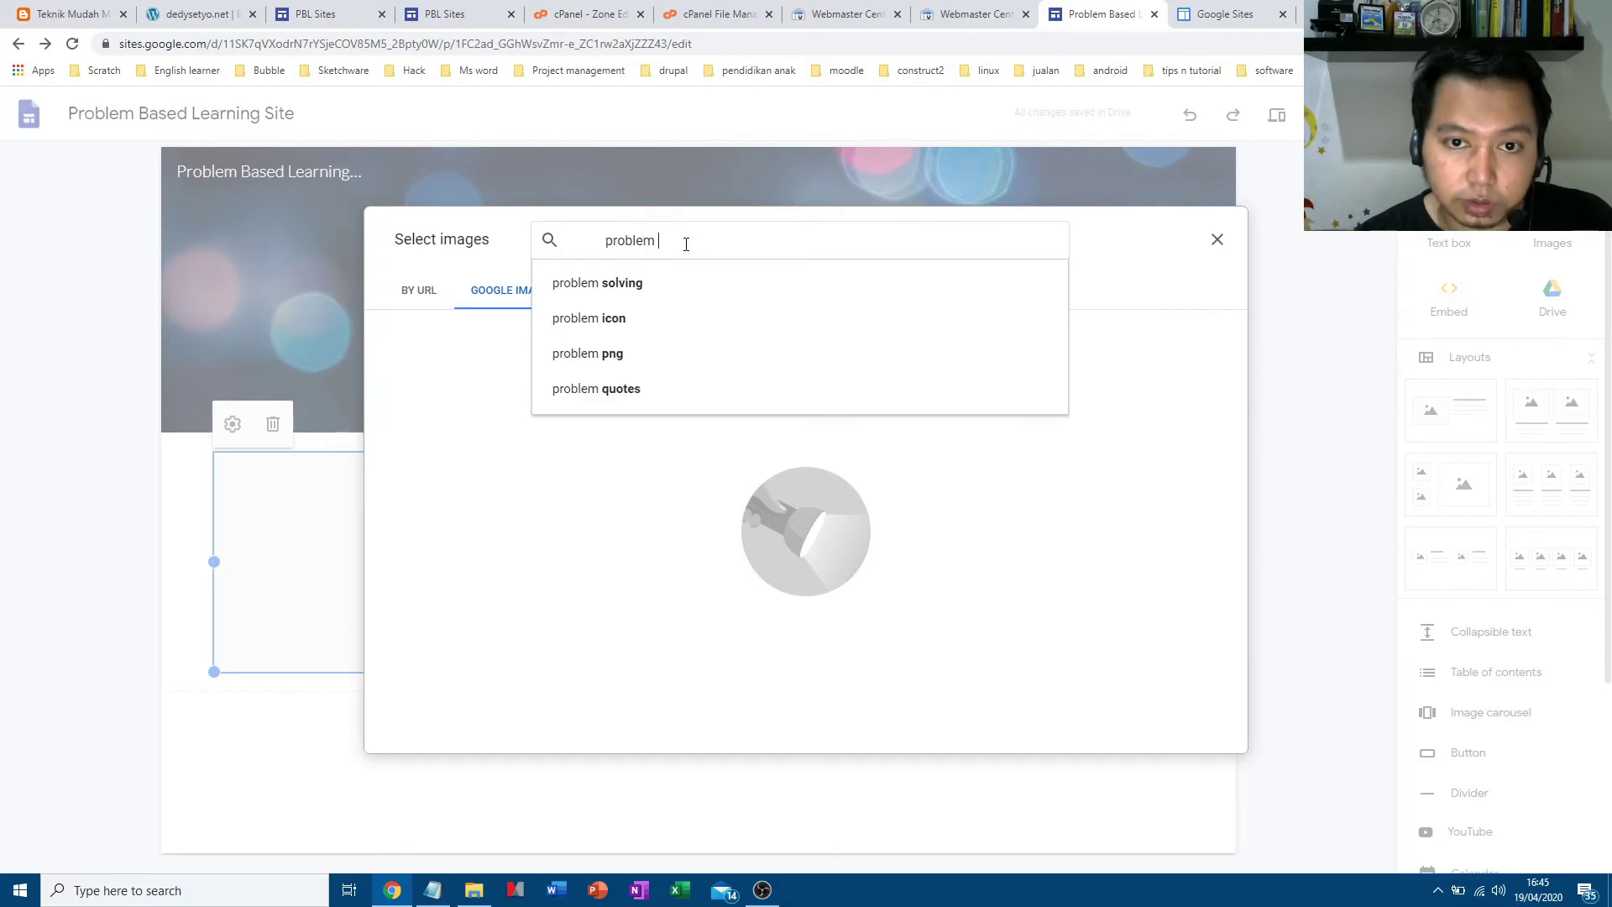
pyautogui.write('based ')
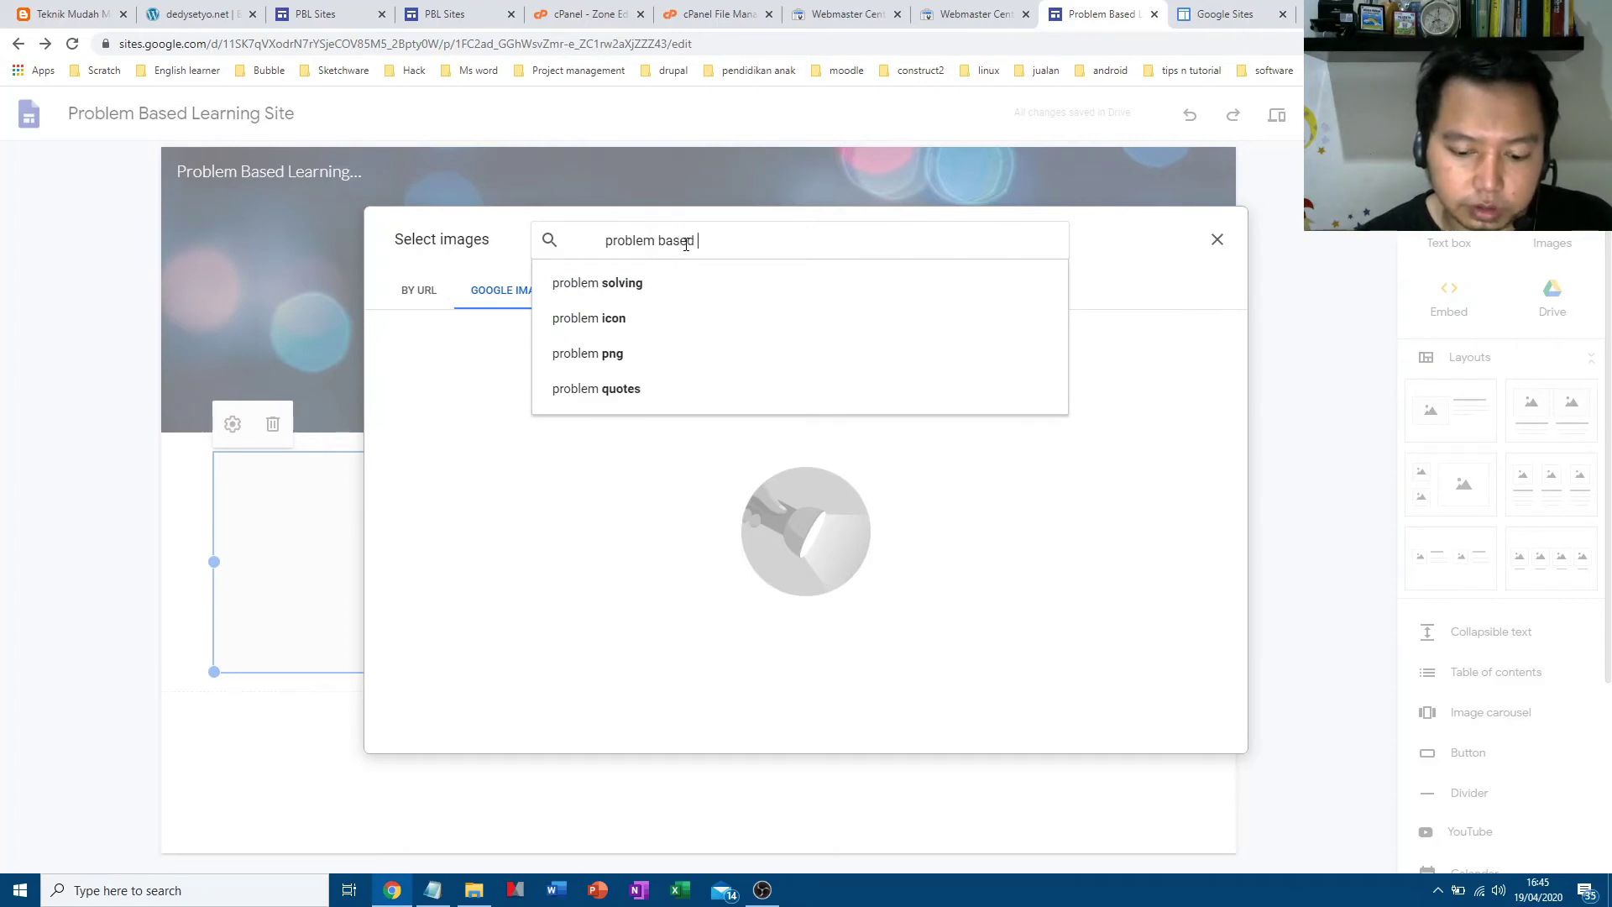
pyautogui.write('learninig')
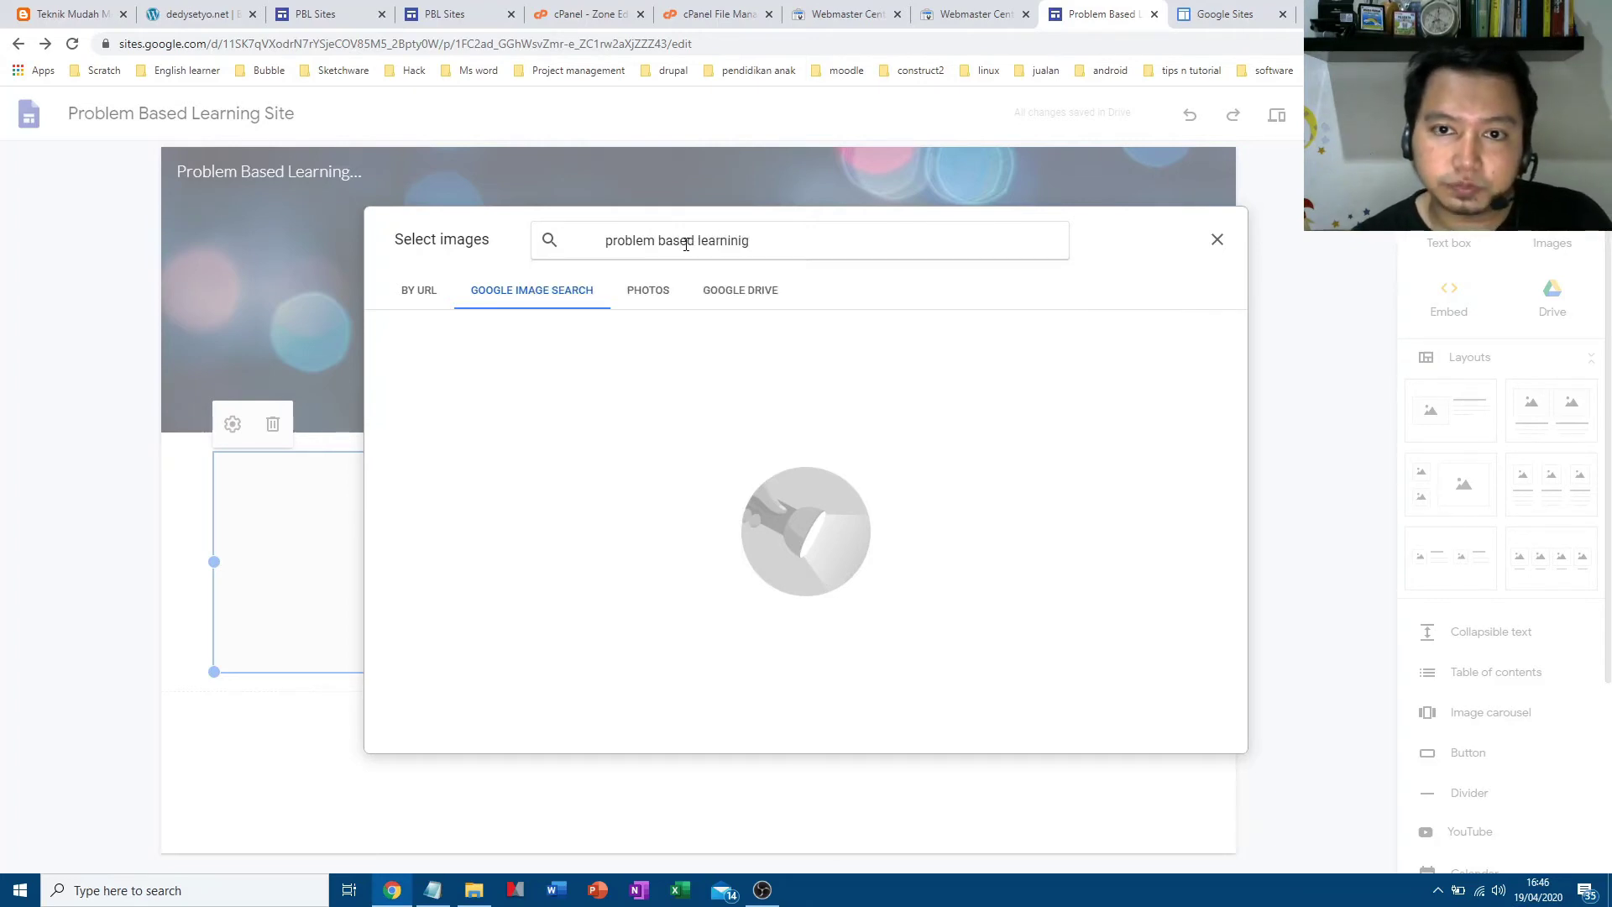
pyautogui.press('BackSpace')
pyautogui.press('BackSpace')
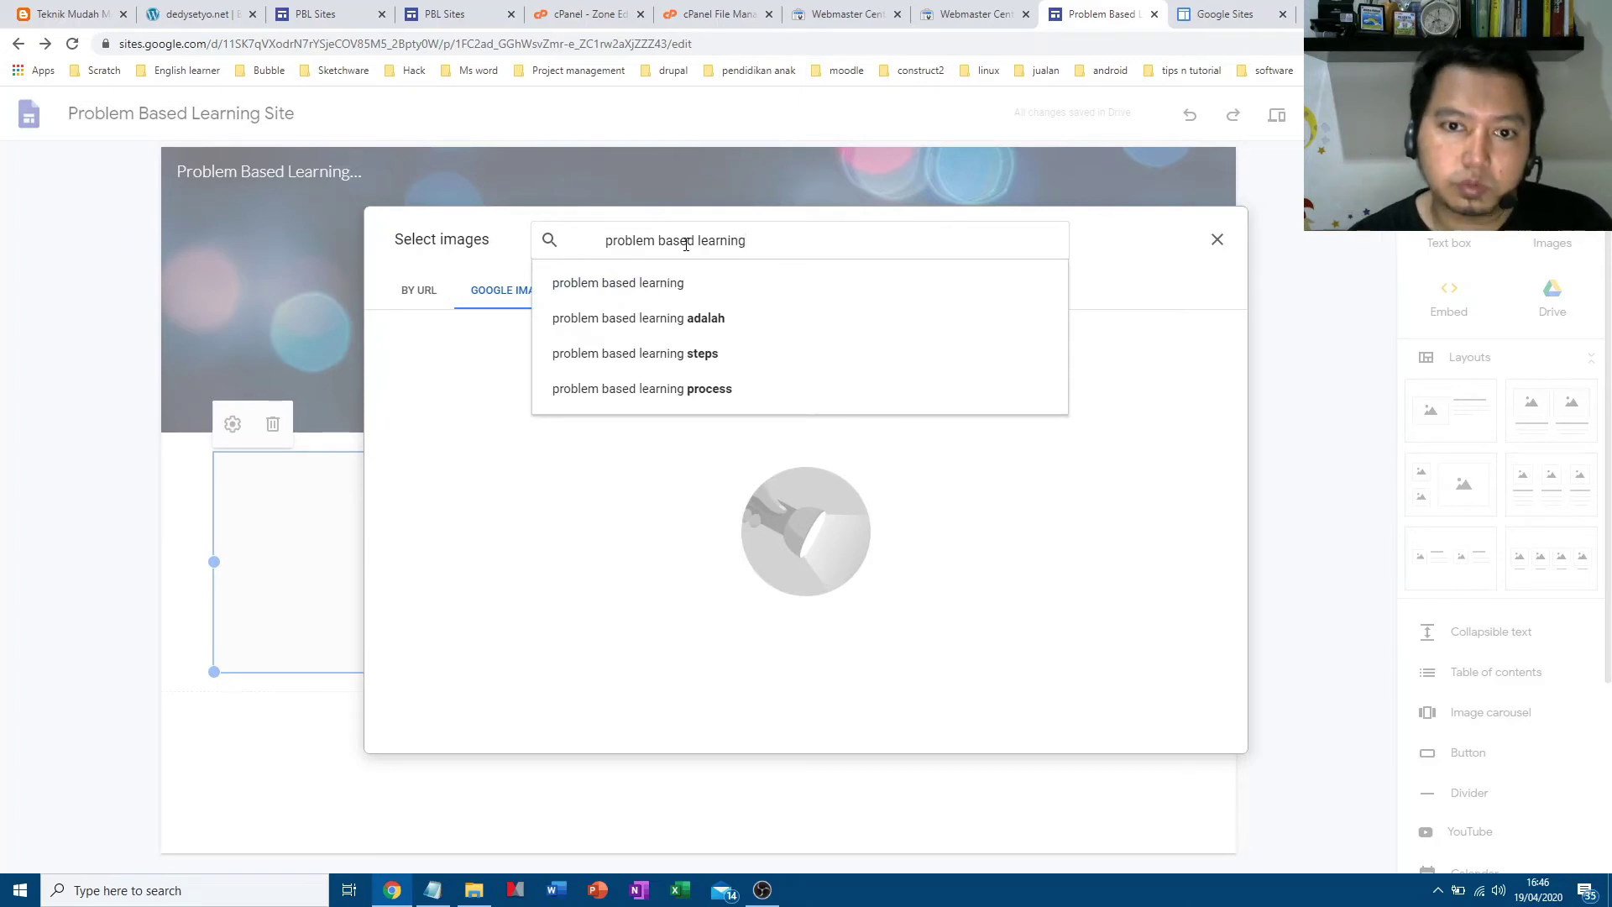
pyautogui.click(682, 284)
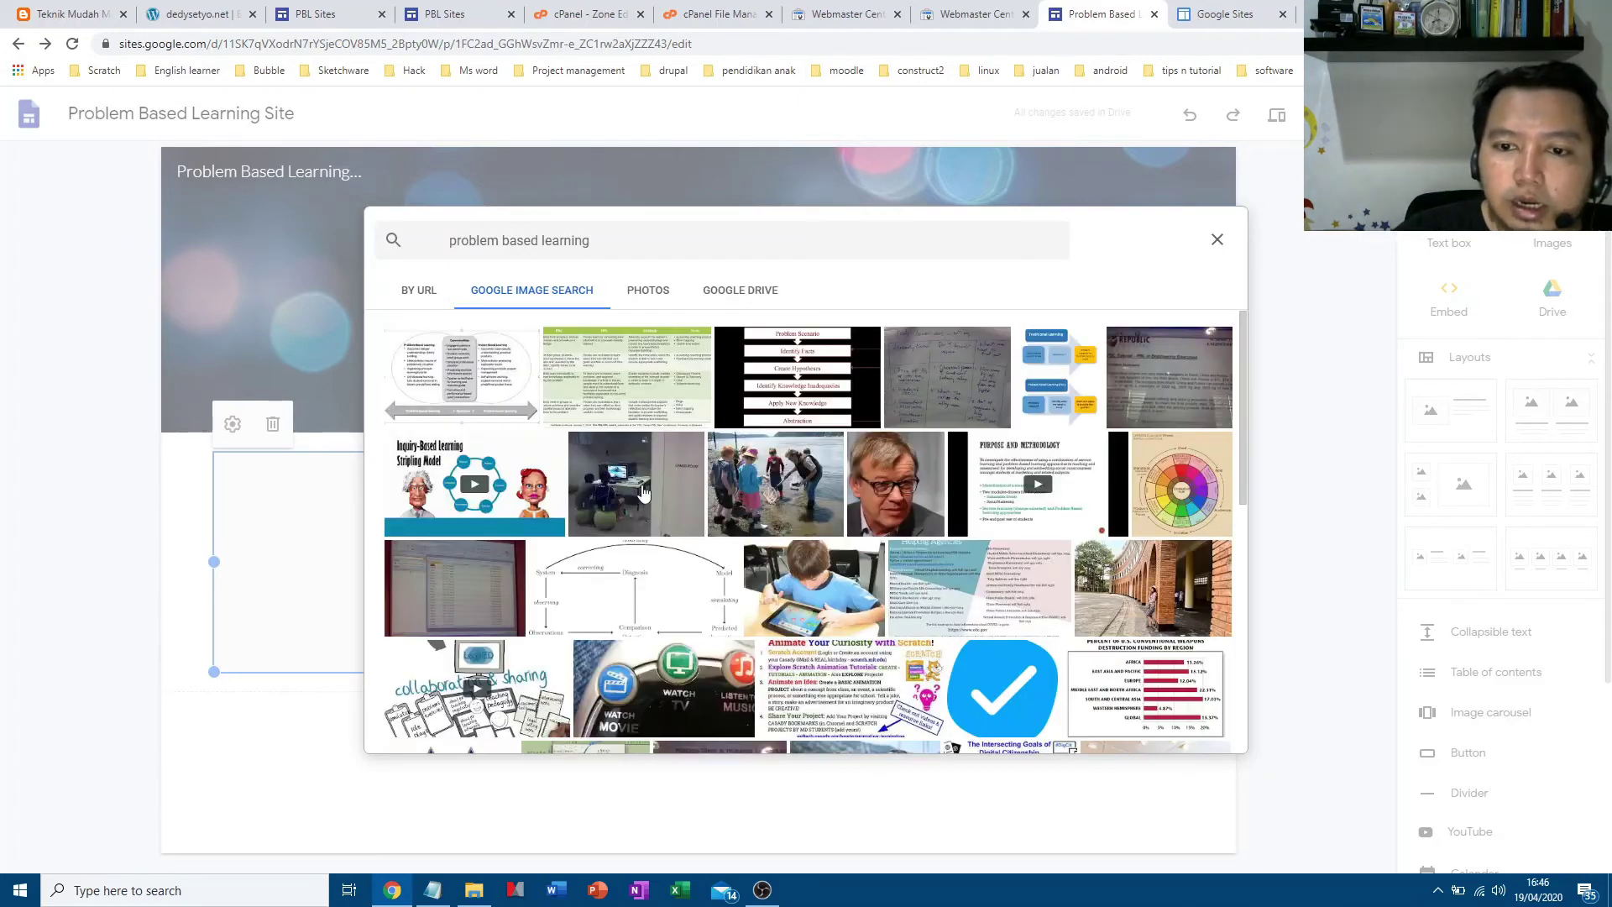
# Insert the photo of a glass sphere reflecting a street from the search results into the Introduction section's image placeholder
pyautogui.scroll(-3, 735, 462)
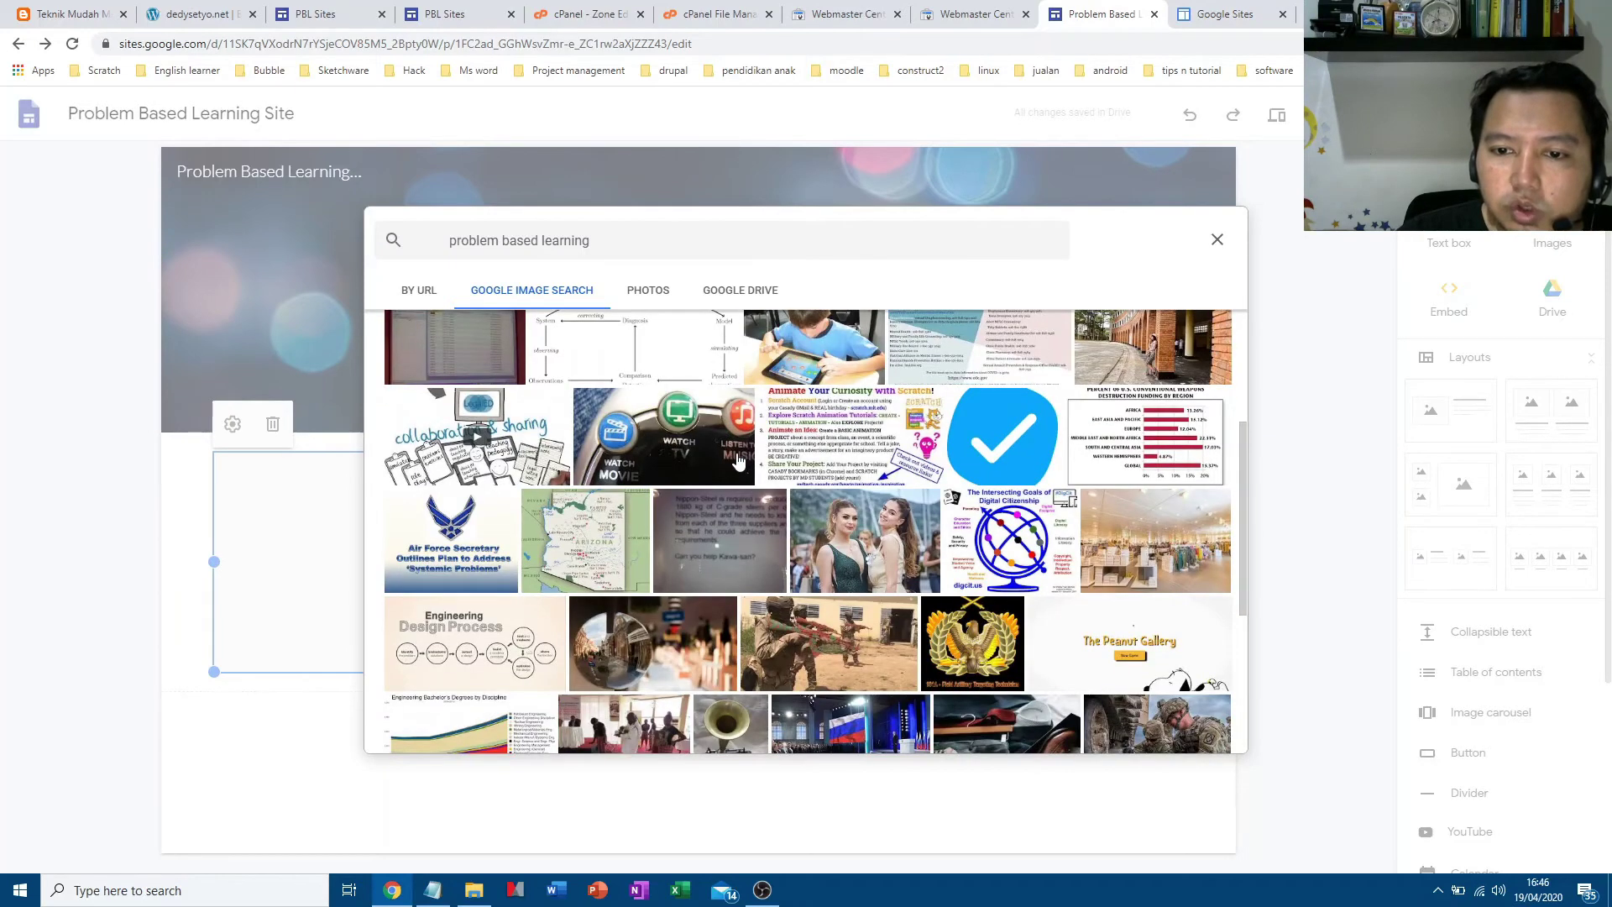
pyautogui.scroll(-4, 738, 460)
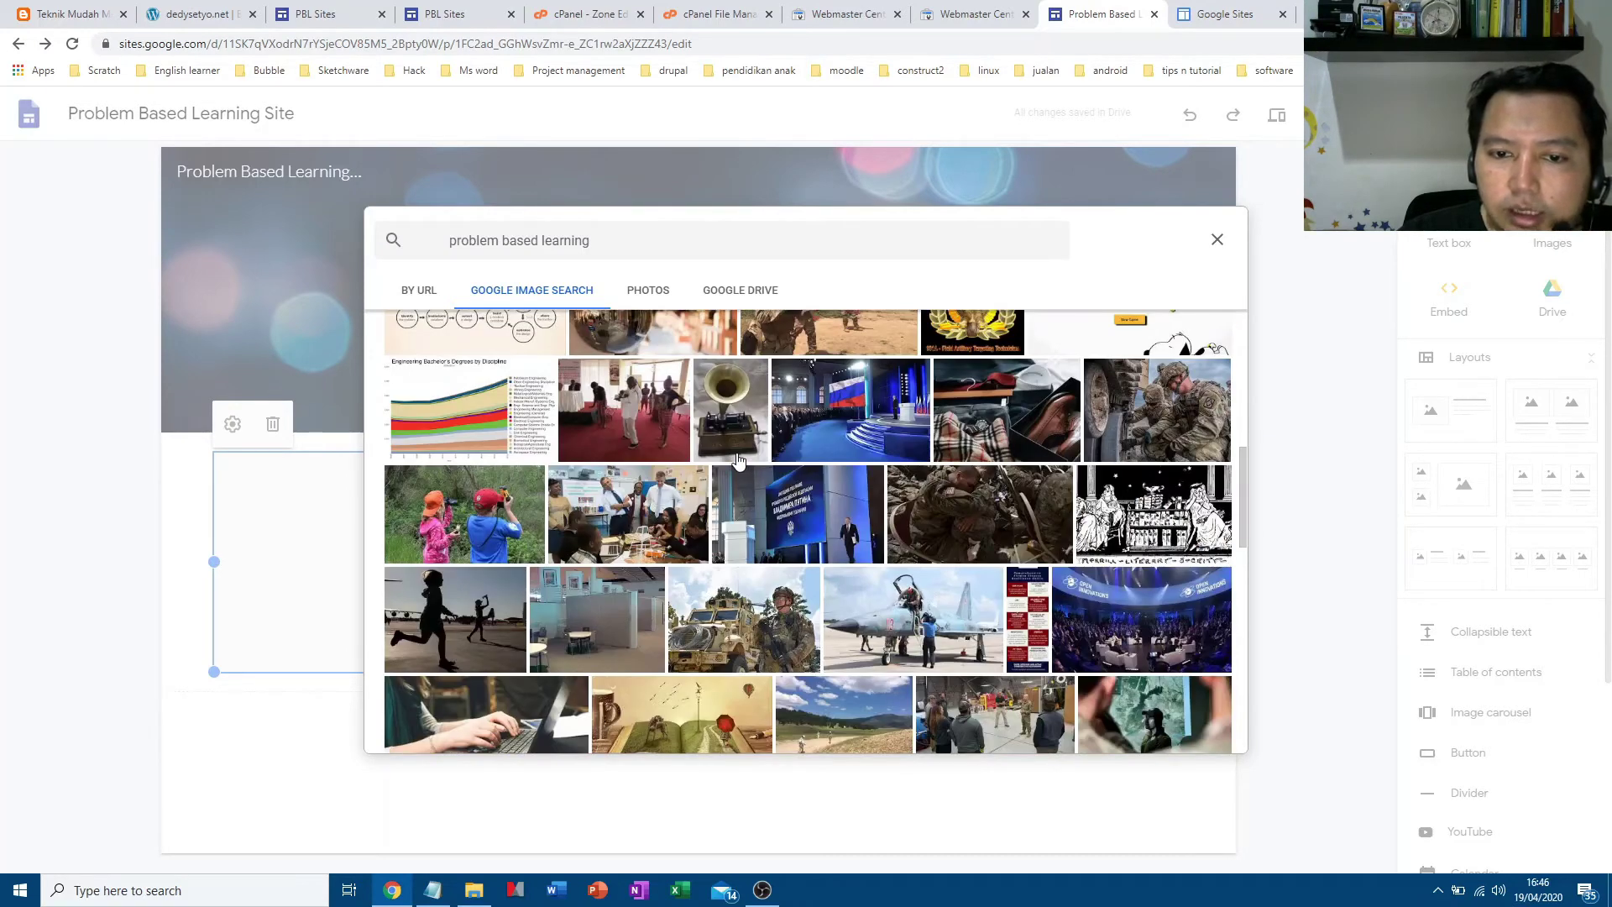
pyautogui.scroll(-2, 738, 461)
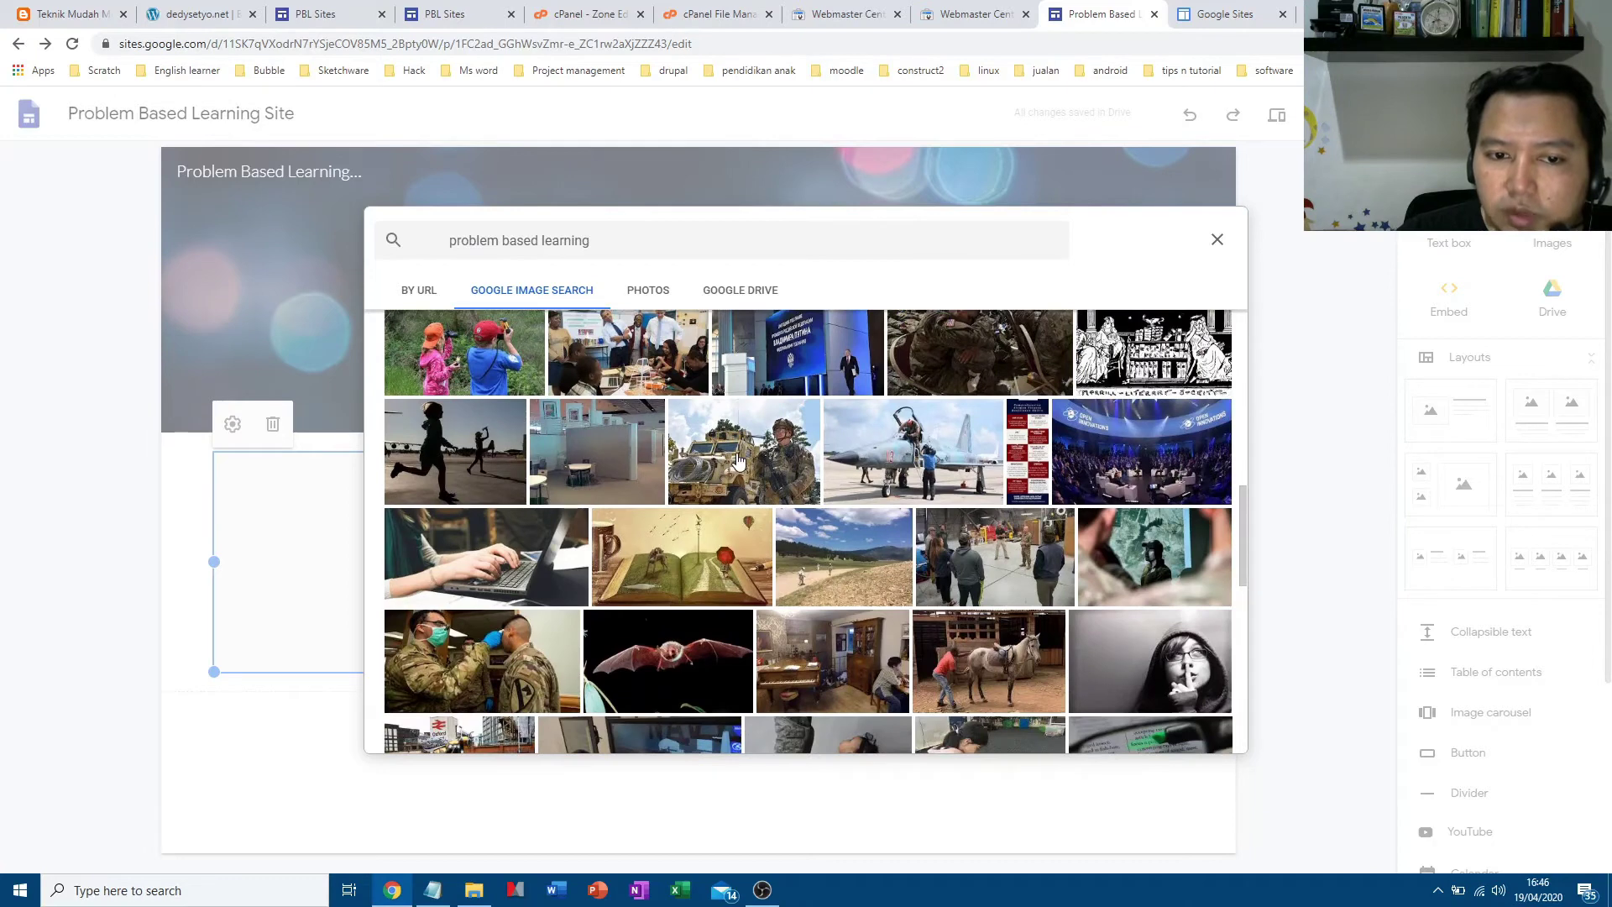
pyautogui.scroll(-4, 738, 461)
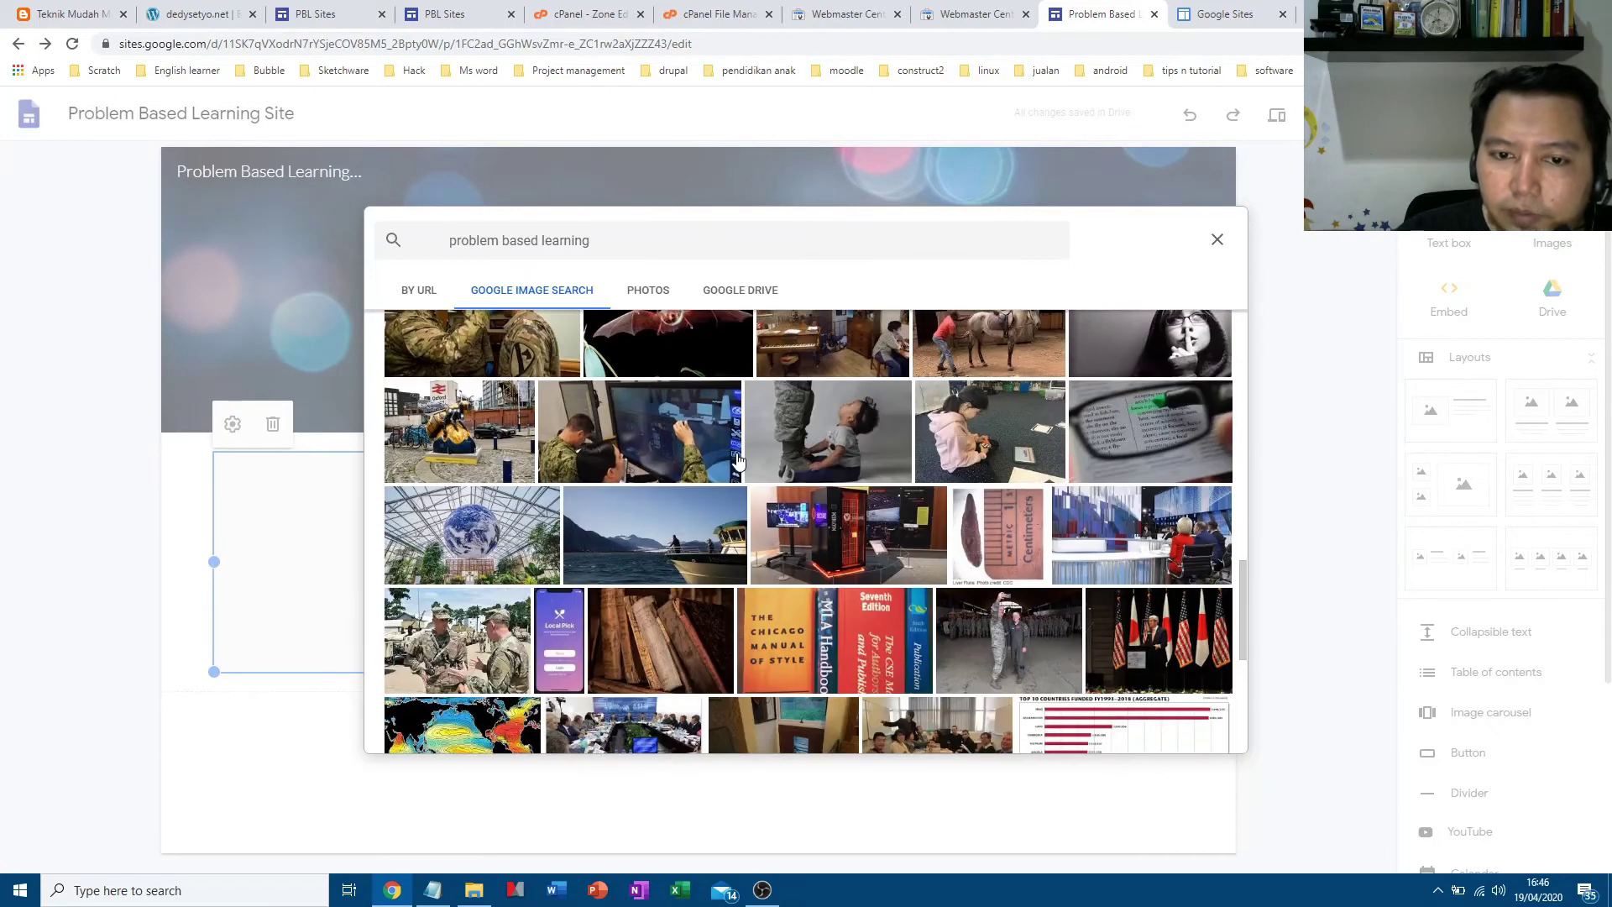
pyautogui.scroll(-2, 738, 461)
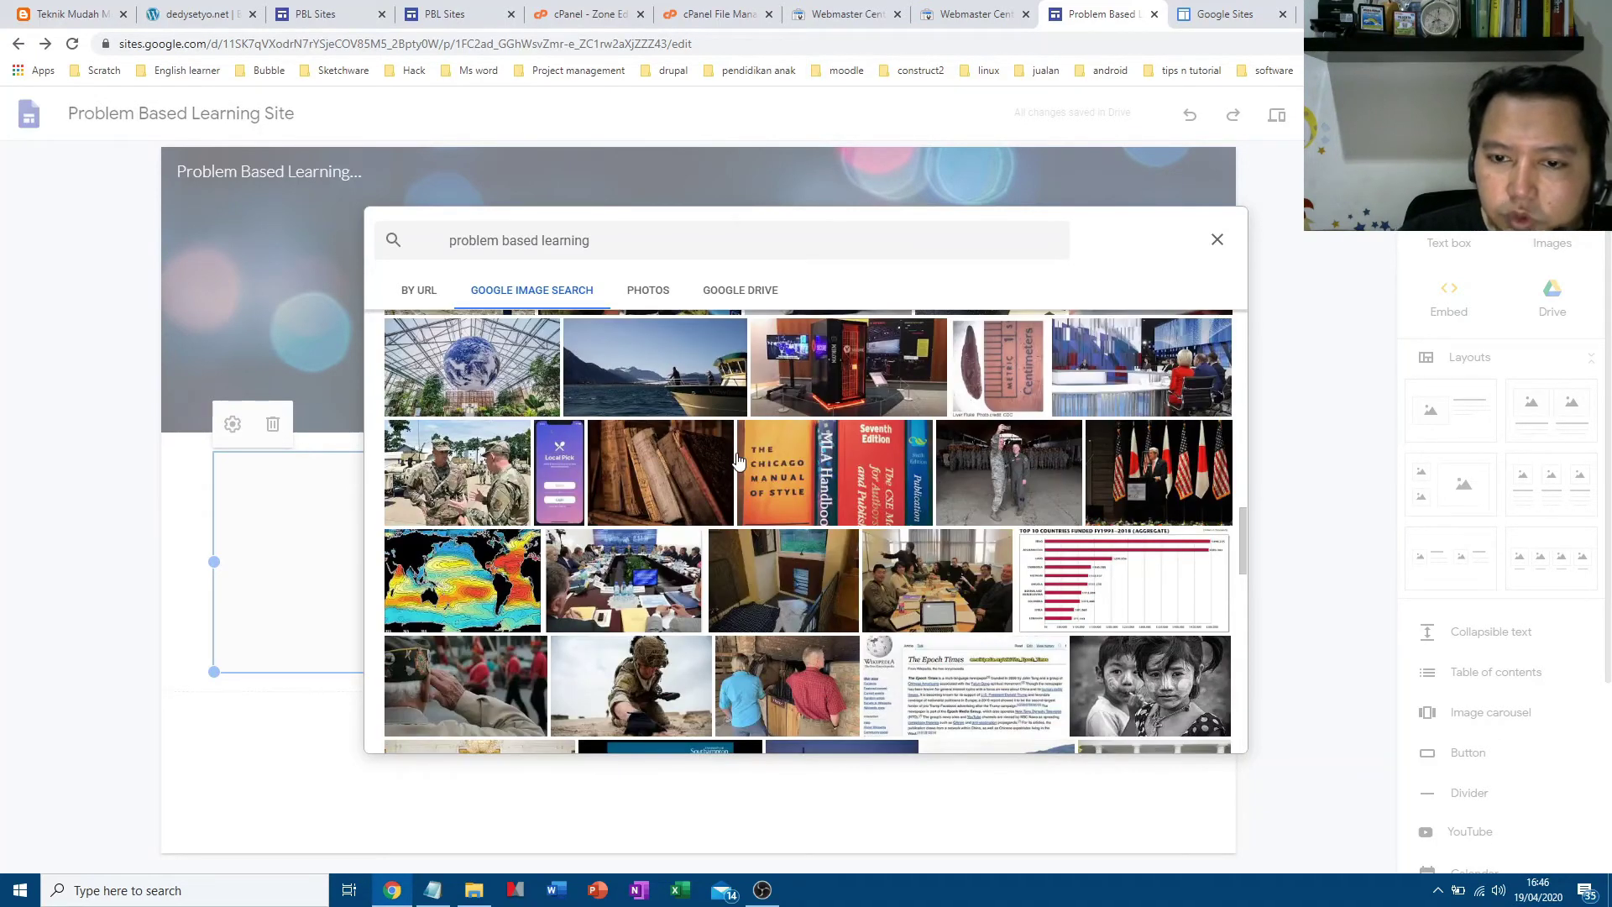
pyautogui.scroll(4, 870, 500)
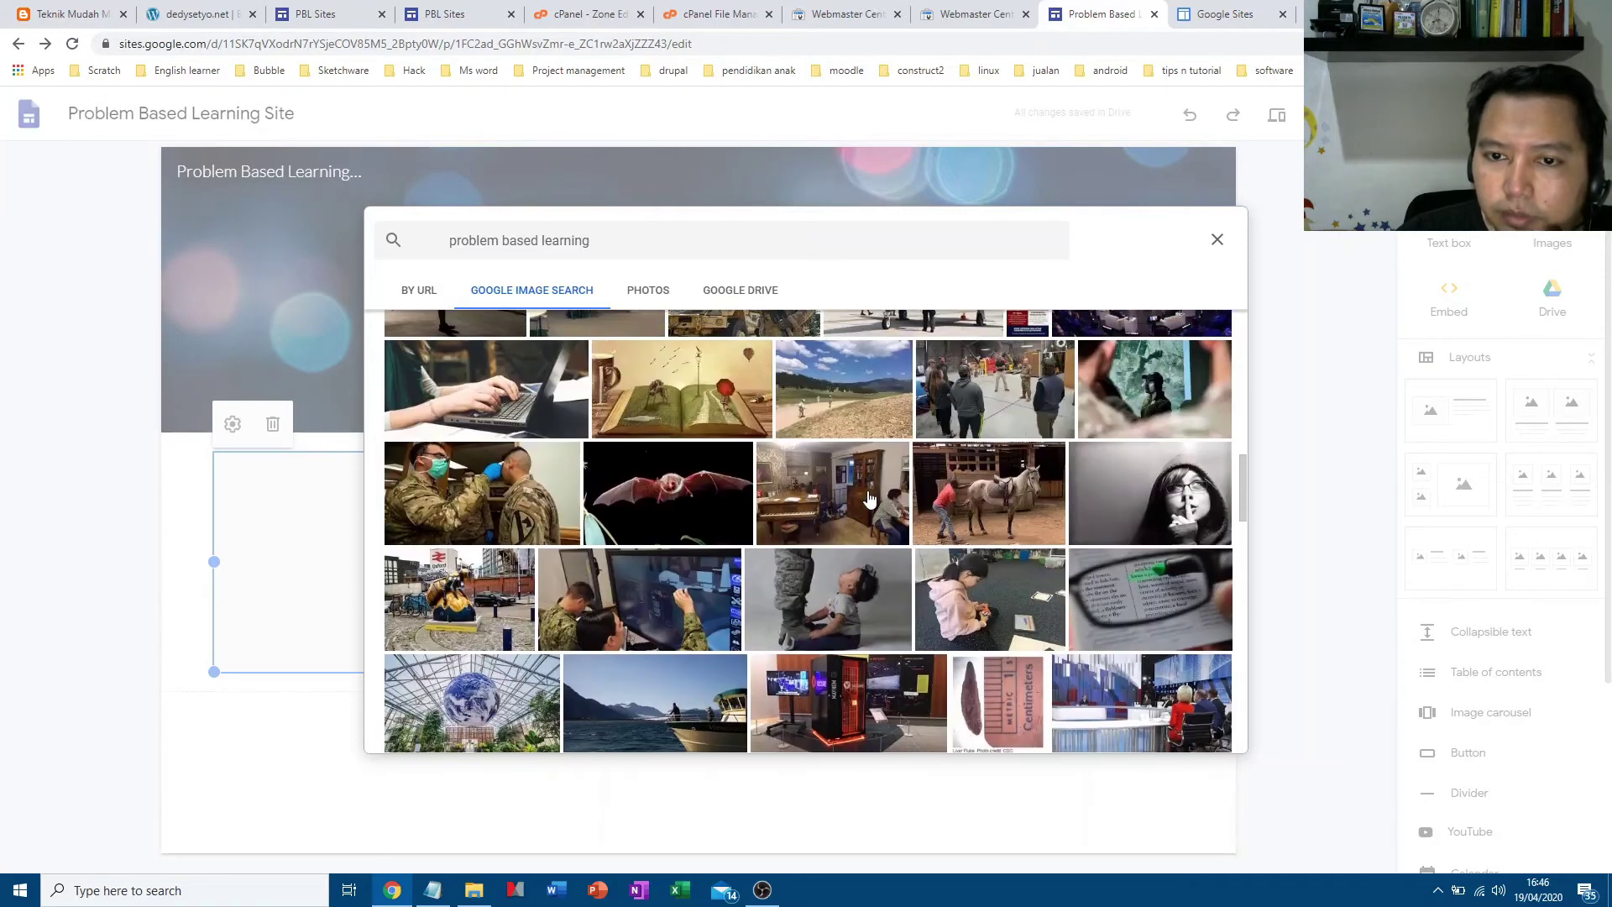
pyautogui.scroll(3, 870, 500)
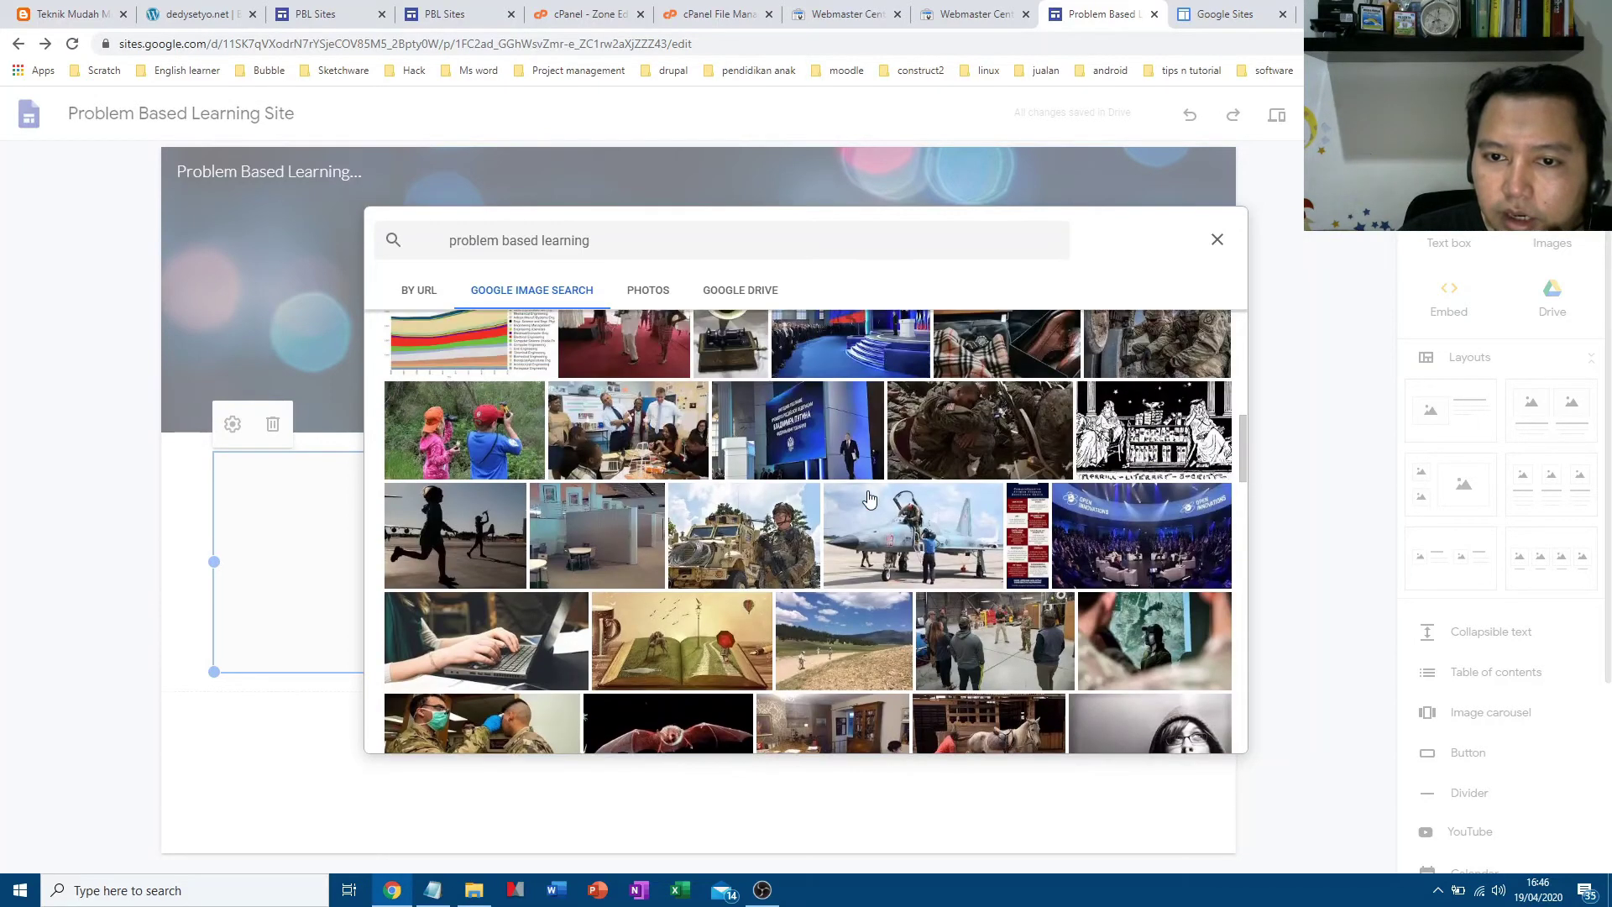
pyautogui.scroll(2, 870, 500)
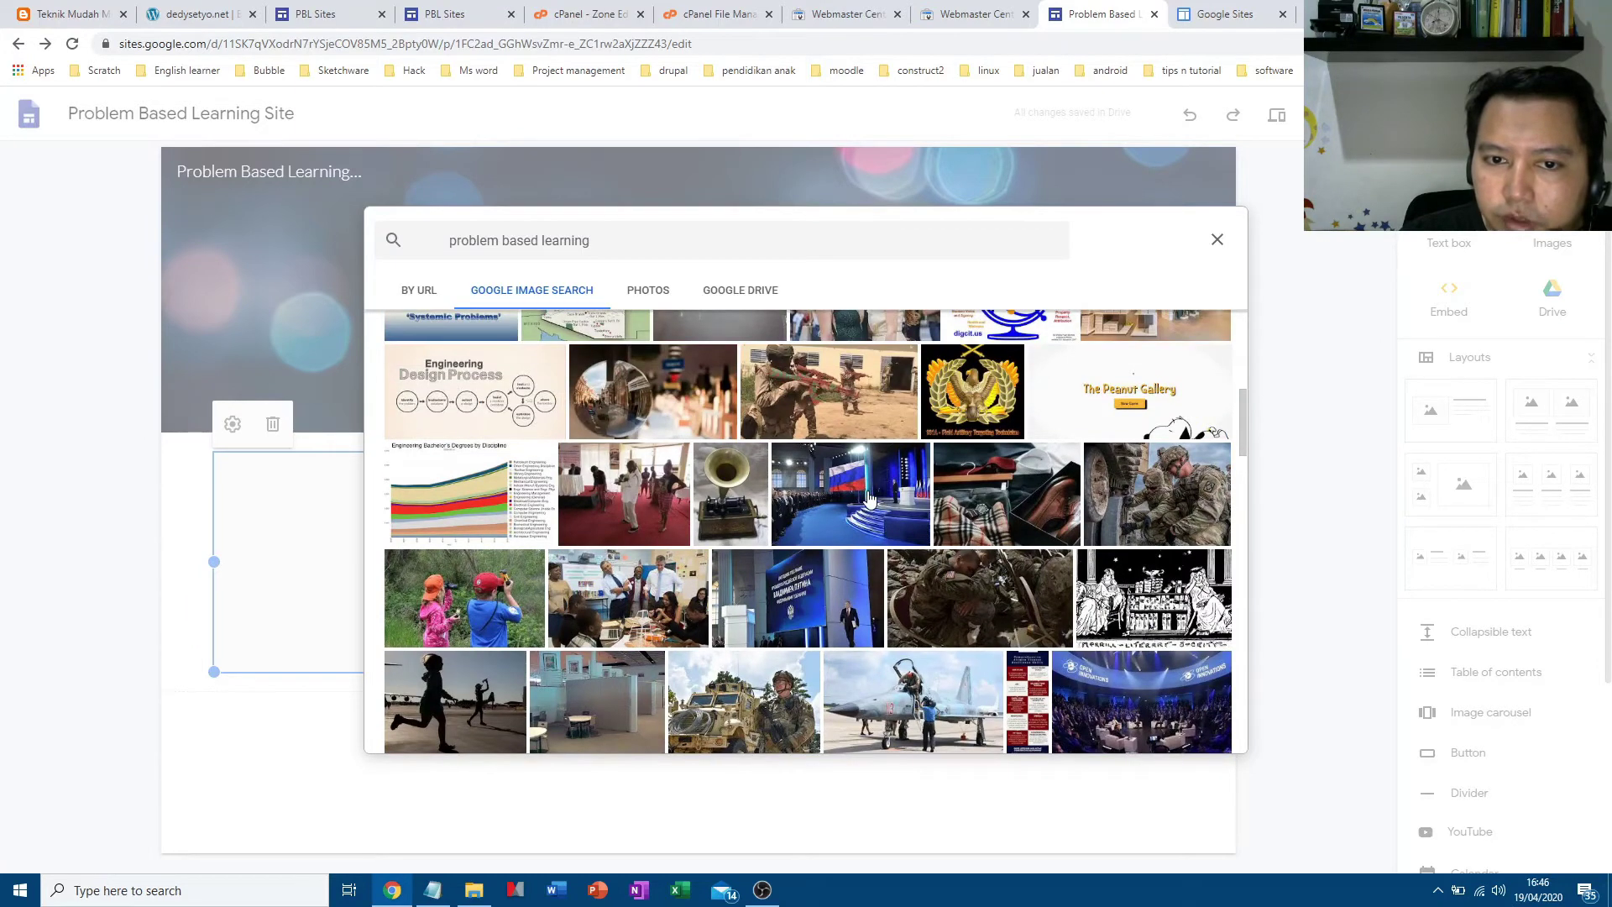
pyautogui.click(668, 396)
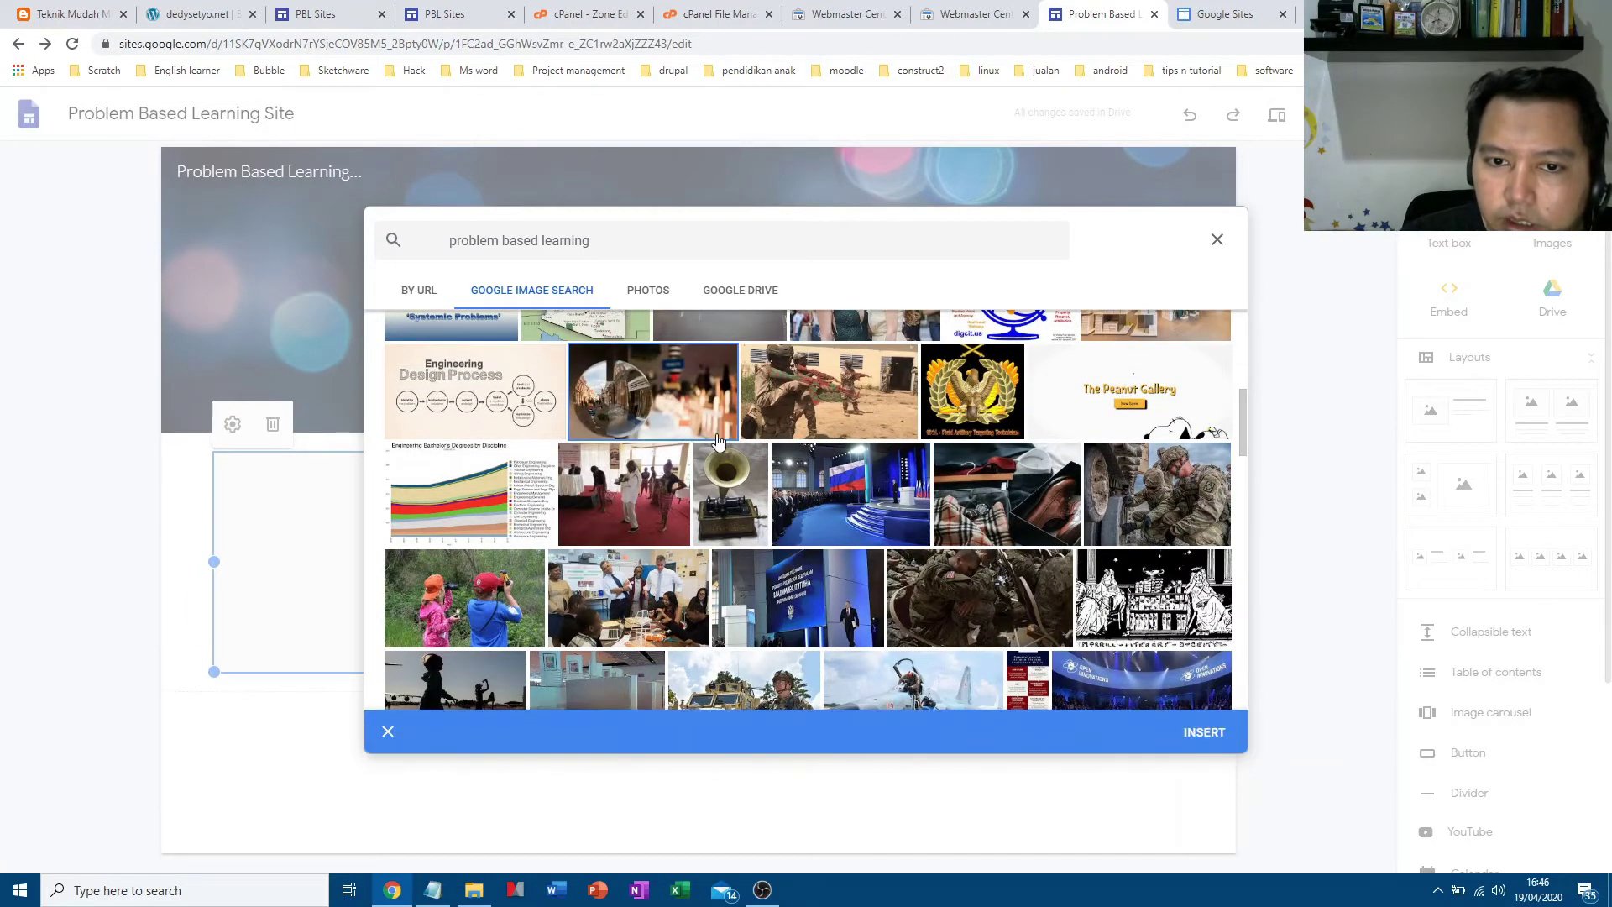
pyautogui.click(1201, 733)
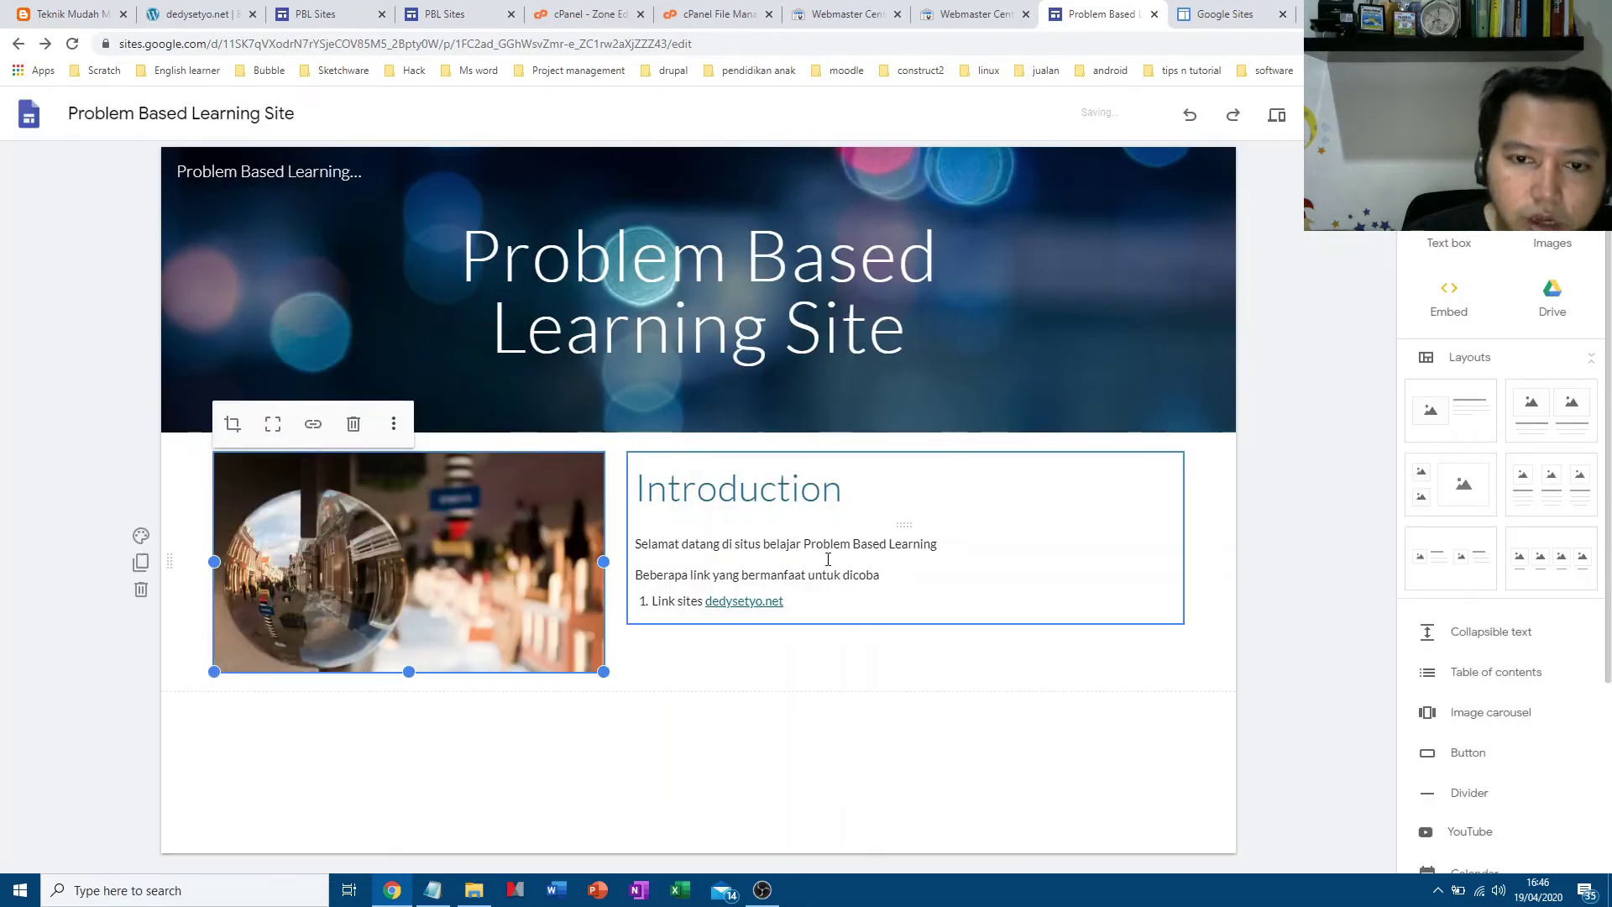
pyautogui.click(816, 606)
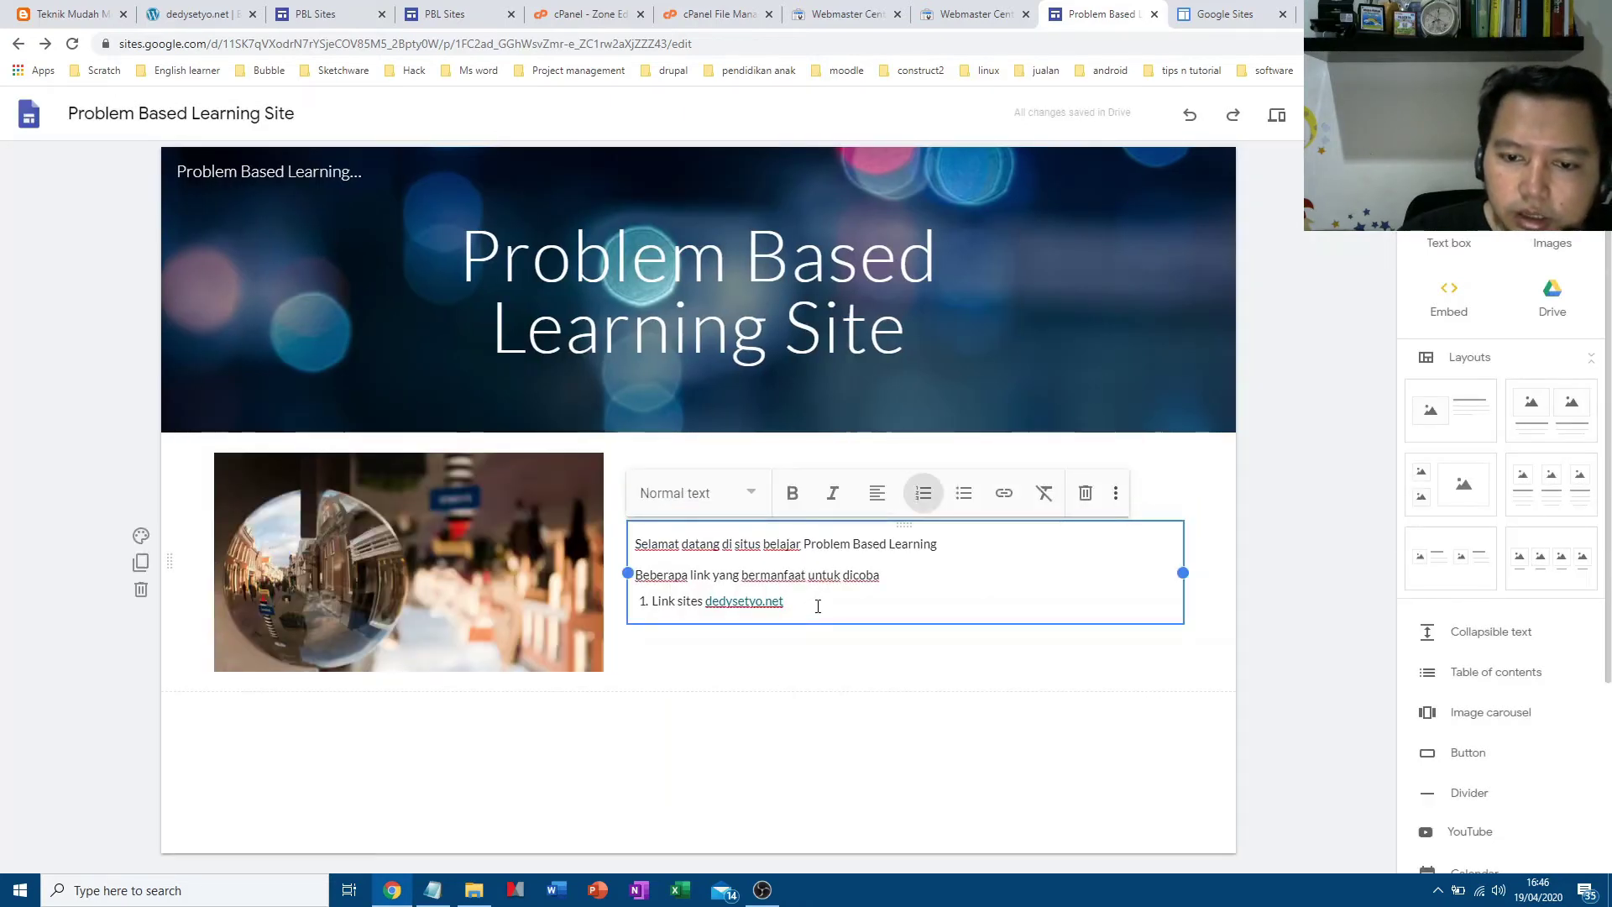
pyautogui.click(529, 733)
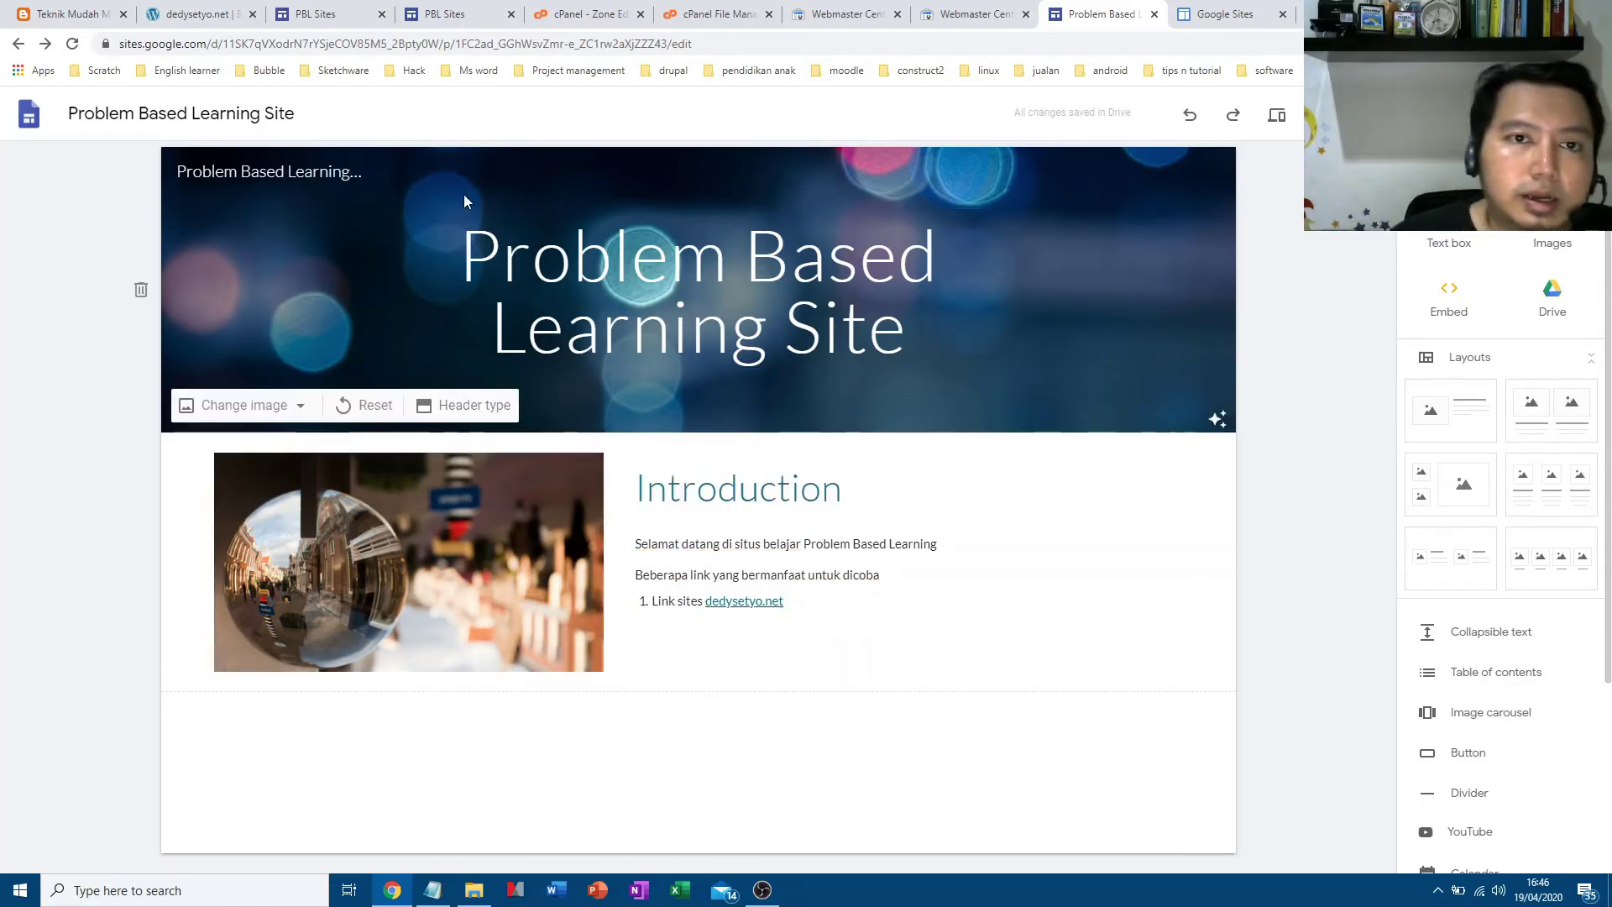
# Check the PBL Sites example's section layout, and add a collapsible text section headed "Image Gallery" below the Introduction
pyautogui.click(467, 18)
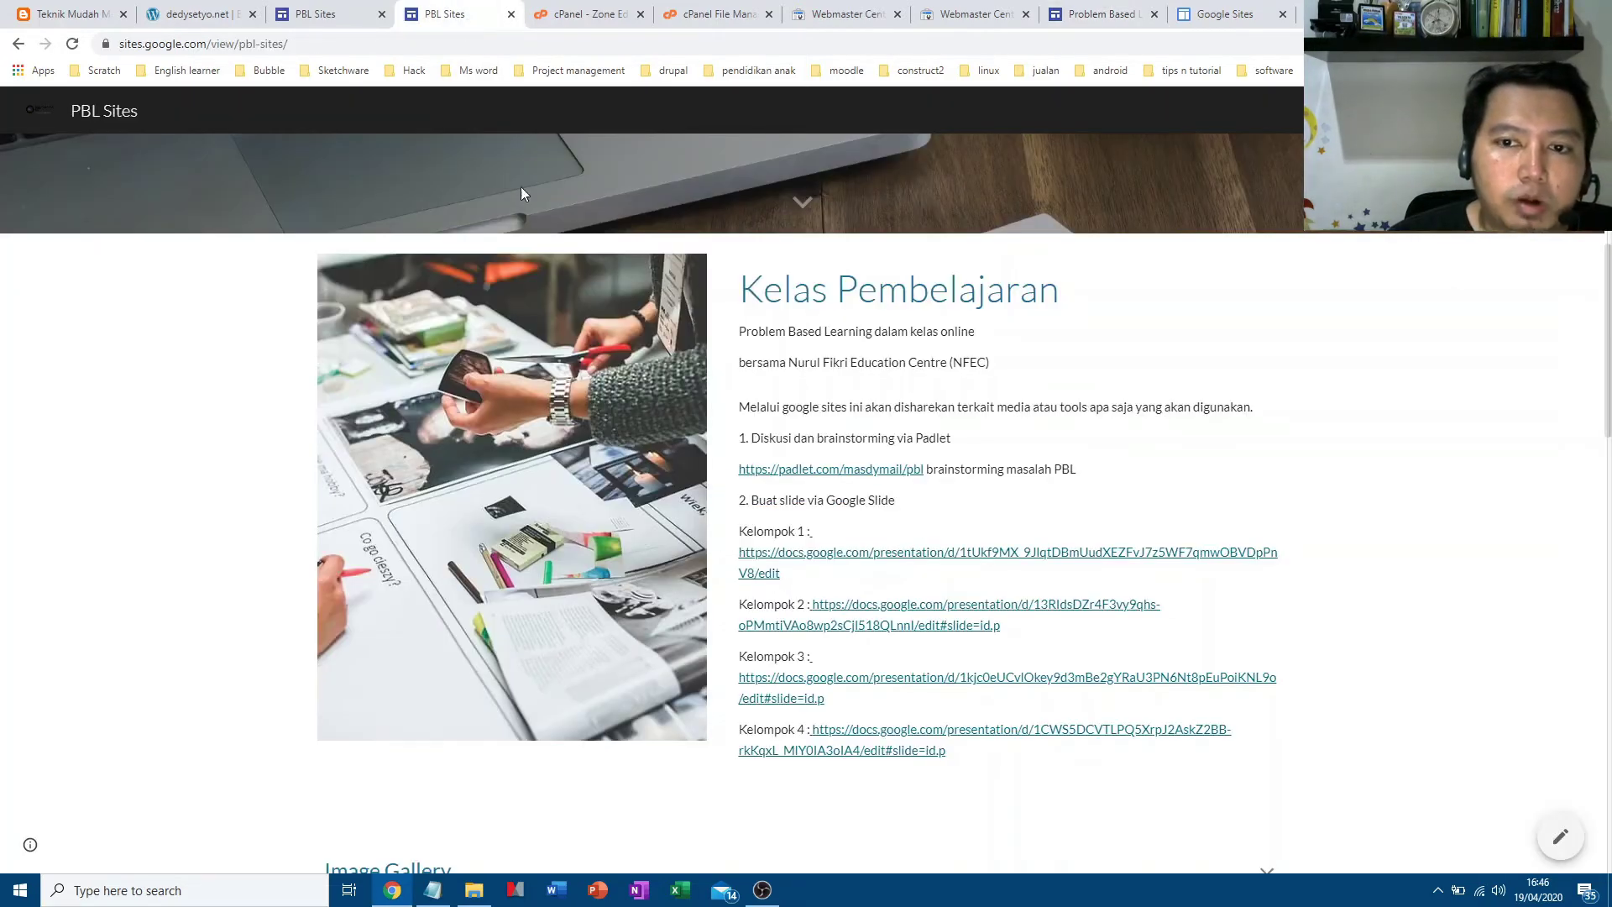
pyautogui.scroll(-4, 546, 446)
pyautogui.scroll(-3, 457, 436)
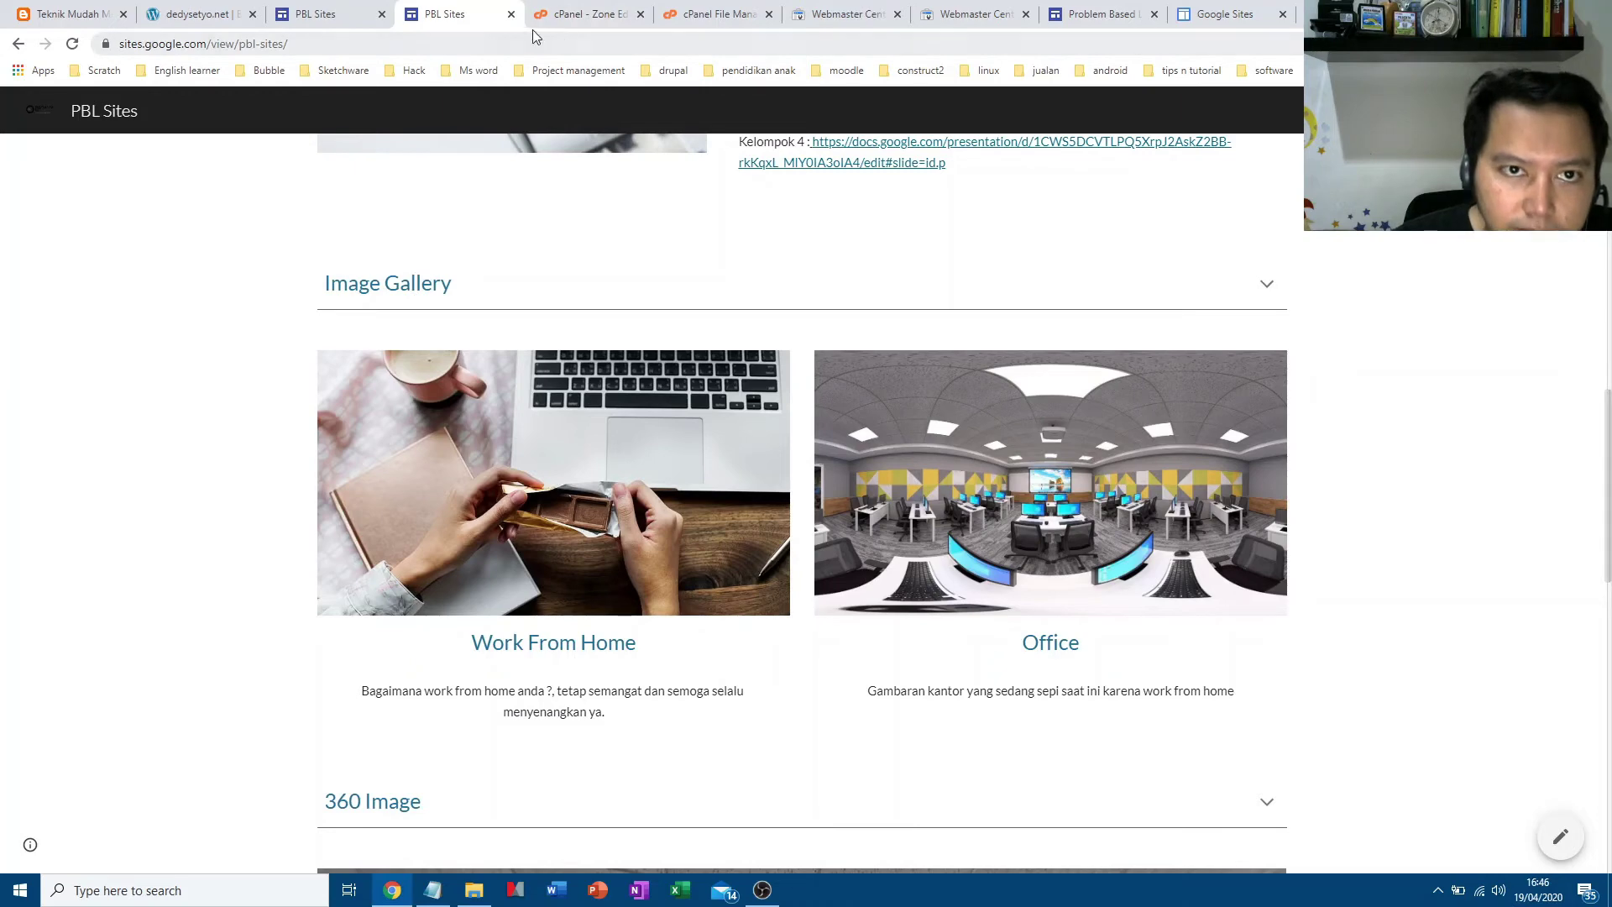
pyautogui.click(1099, 15)
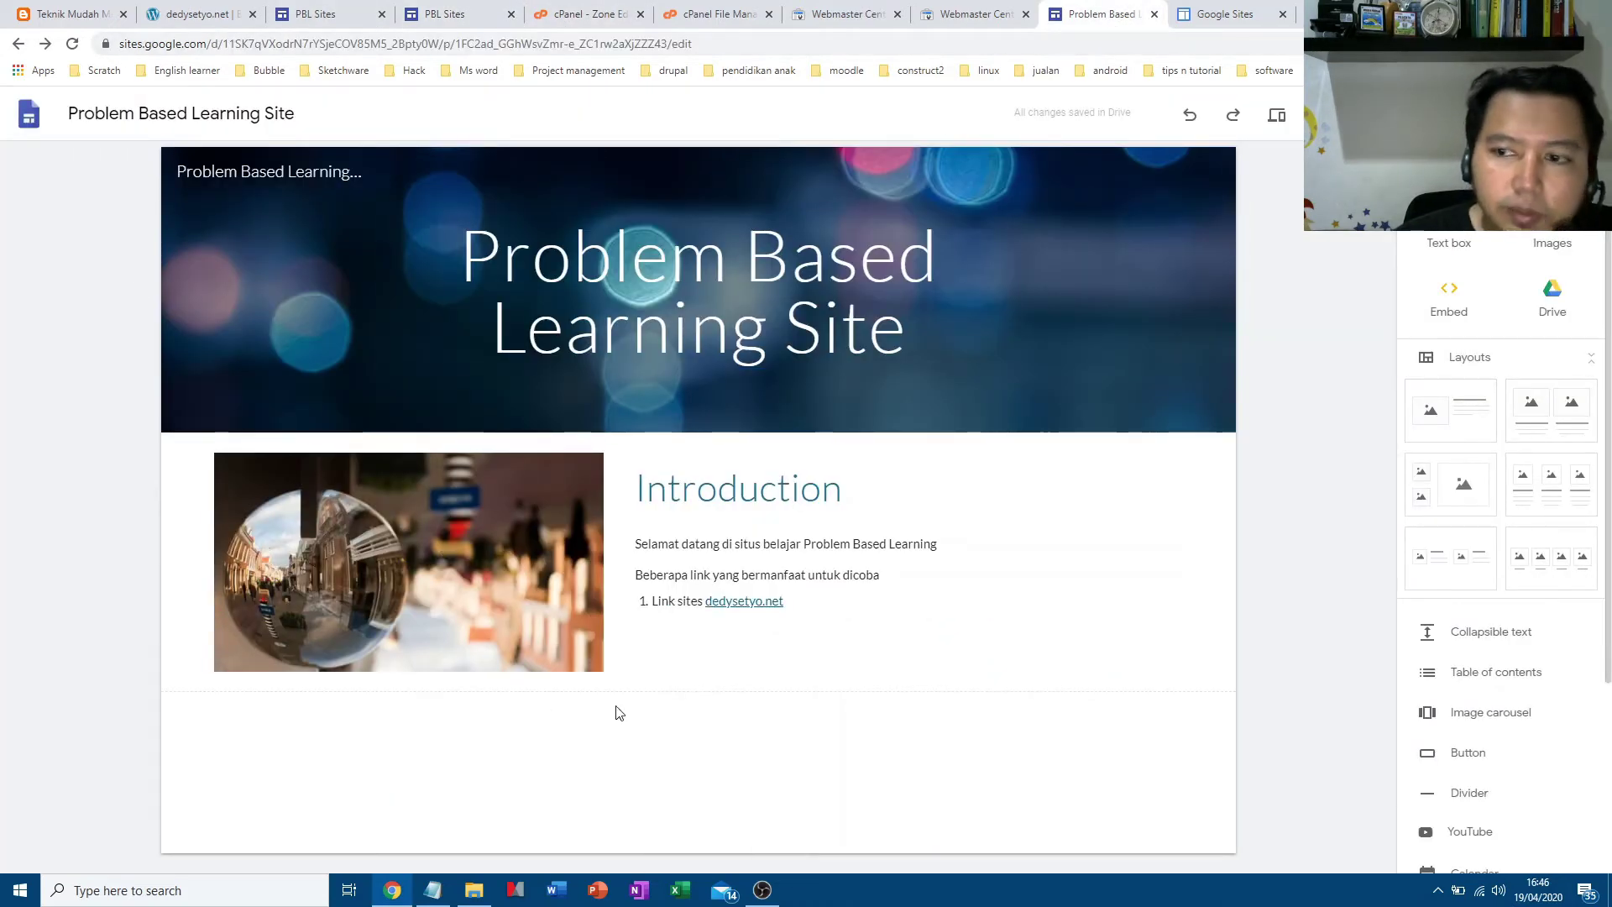
pyautogui.scroll(-2, 1407, 647)
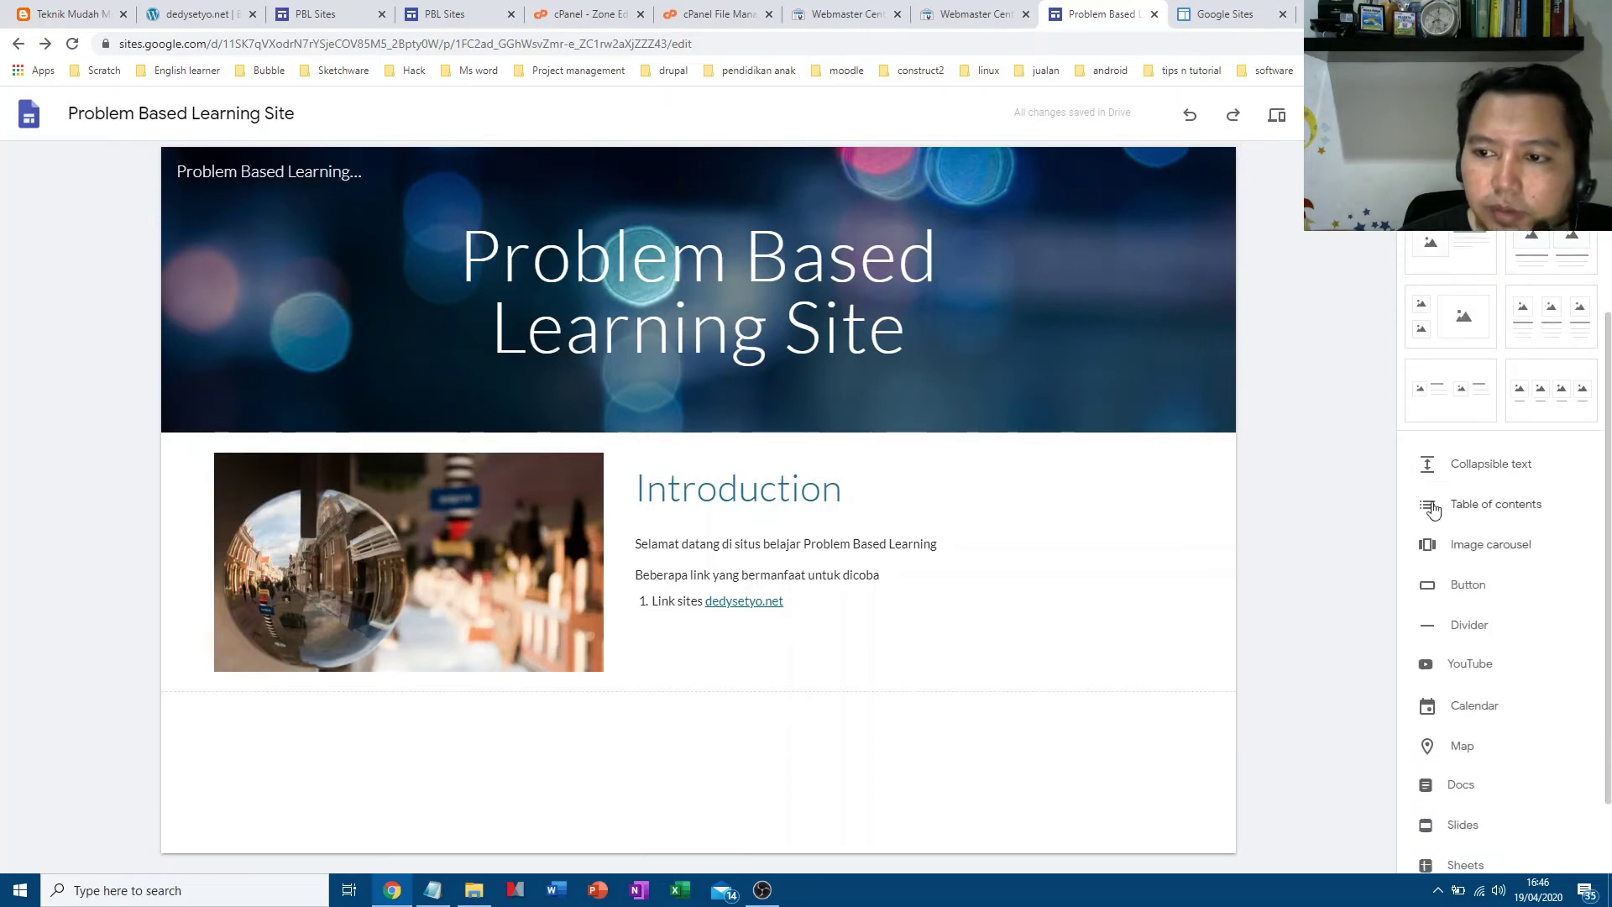
pyautogui.click(1491, 466)
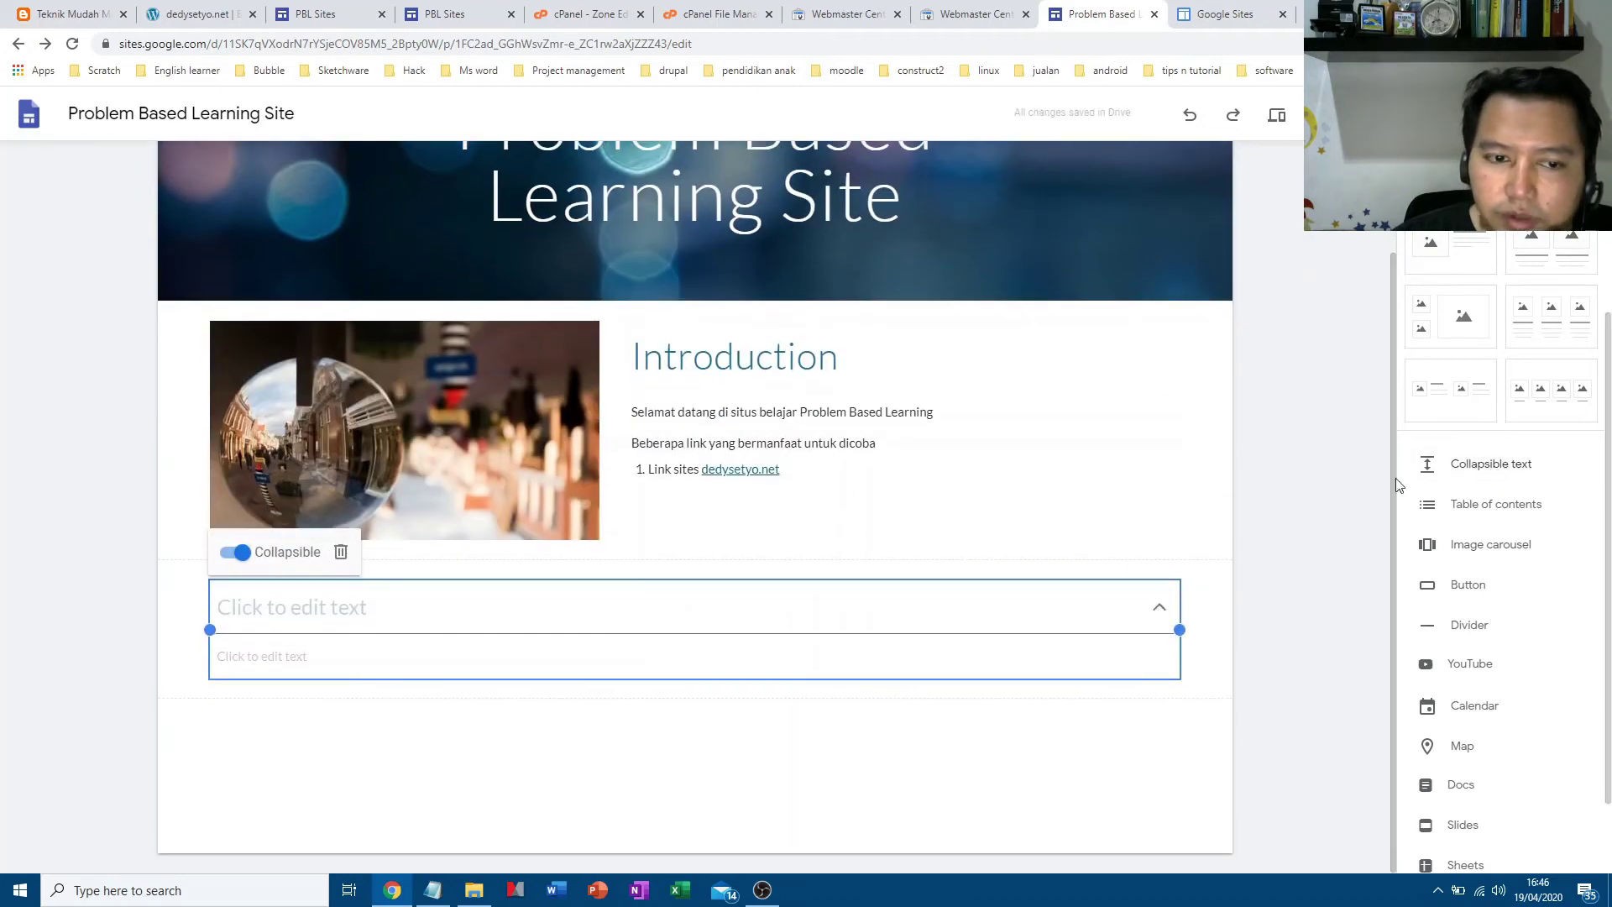
pyautogui.click(352, 622)
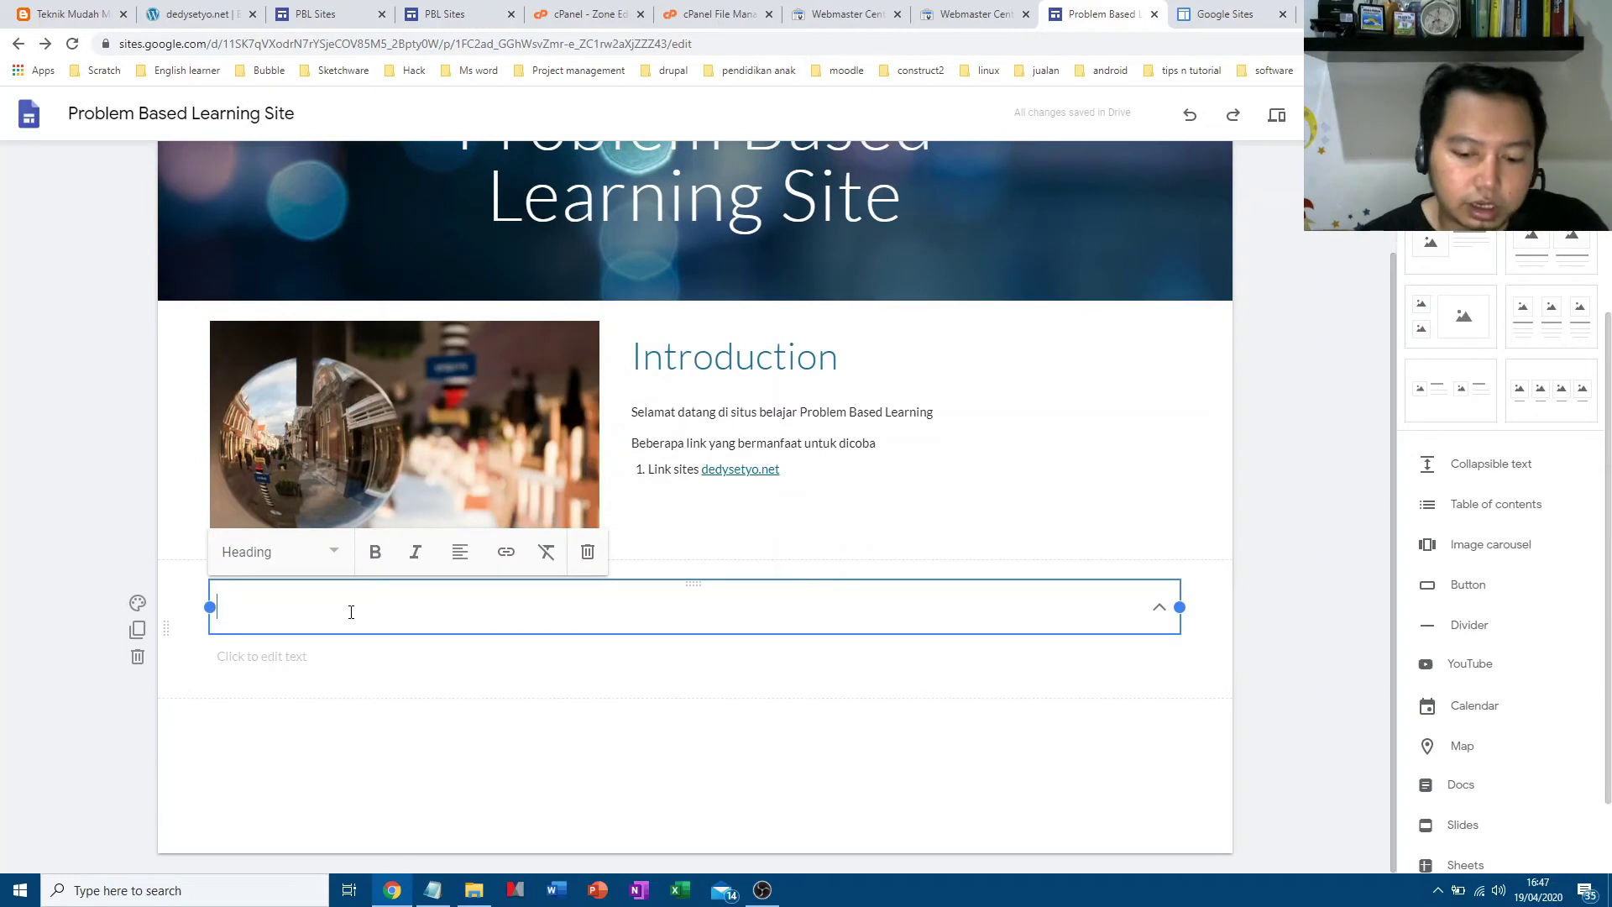
pyautogui.write('Image Gall')
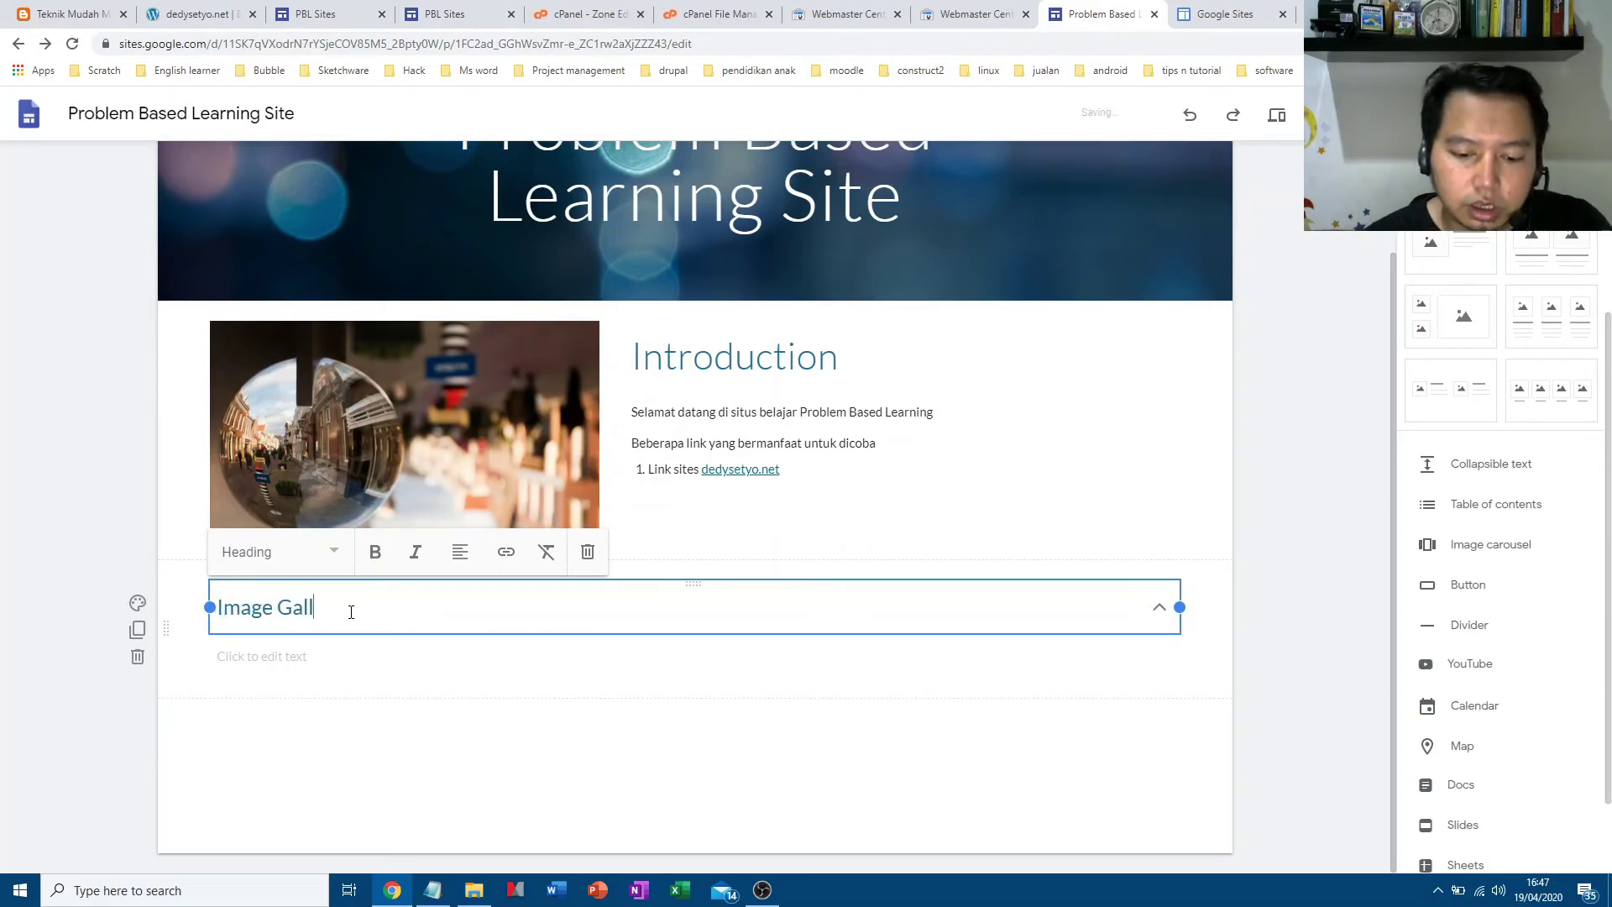
pyautogui.write('ery')
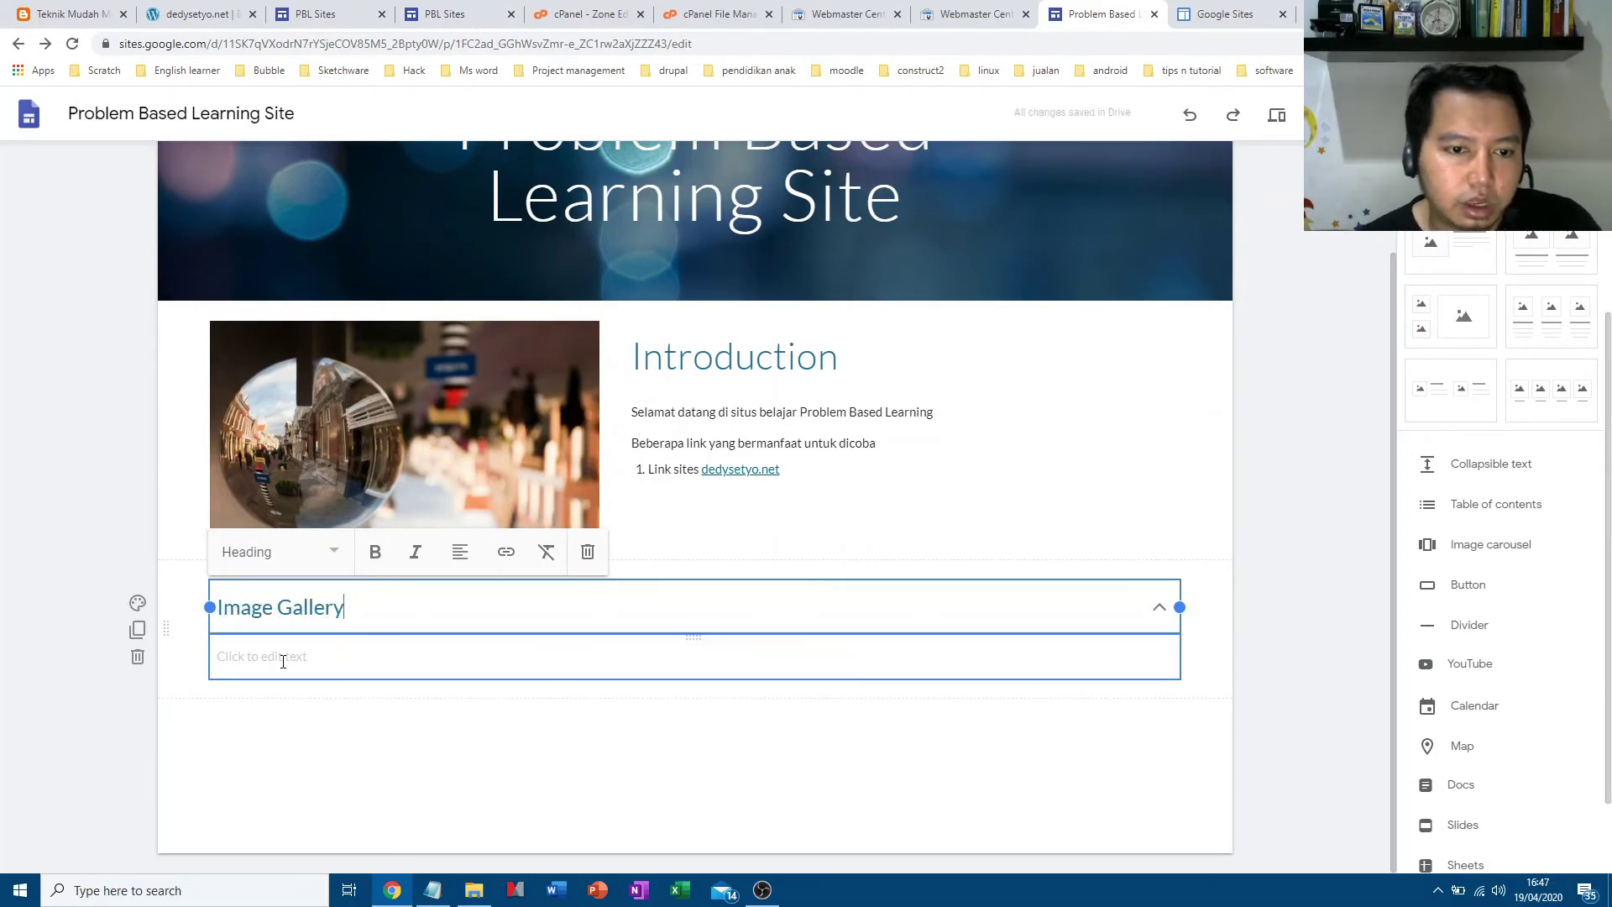
# Insert a layout of three image columns with captions below the Image Gallery heading
pyautogui.click(283, 662)
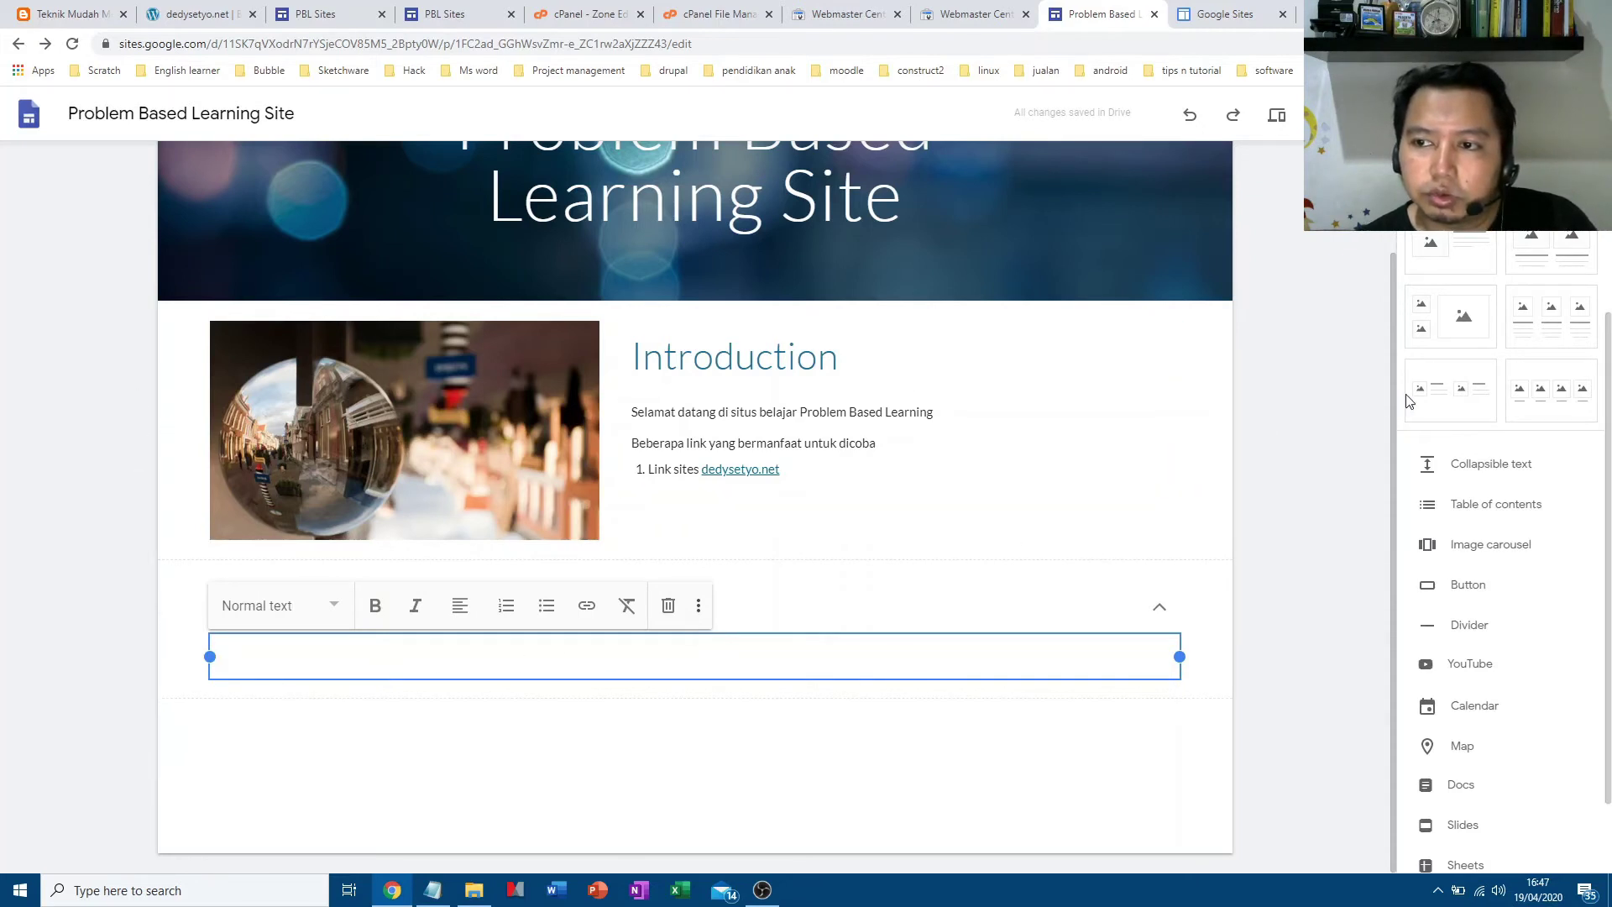
pyautogui.click(1560, 318)
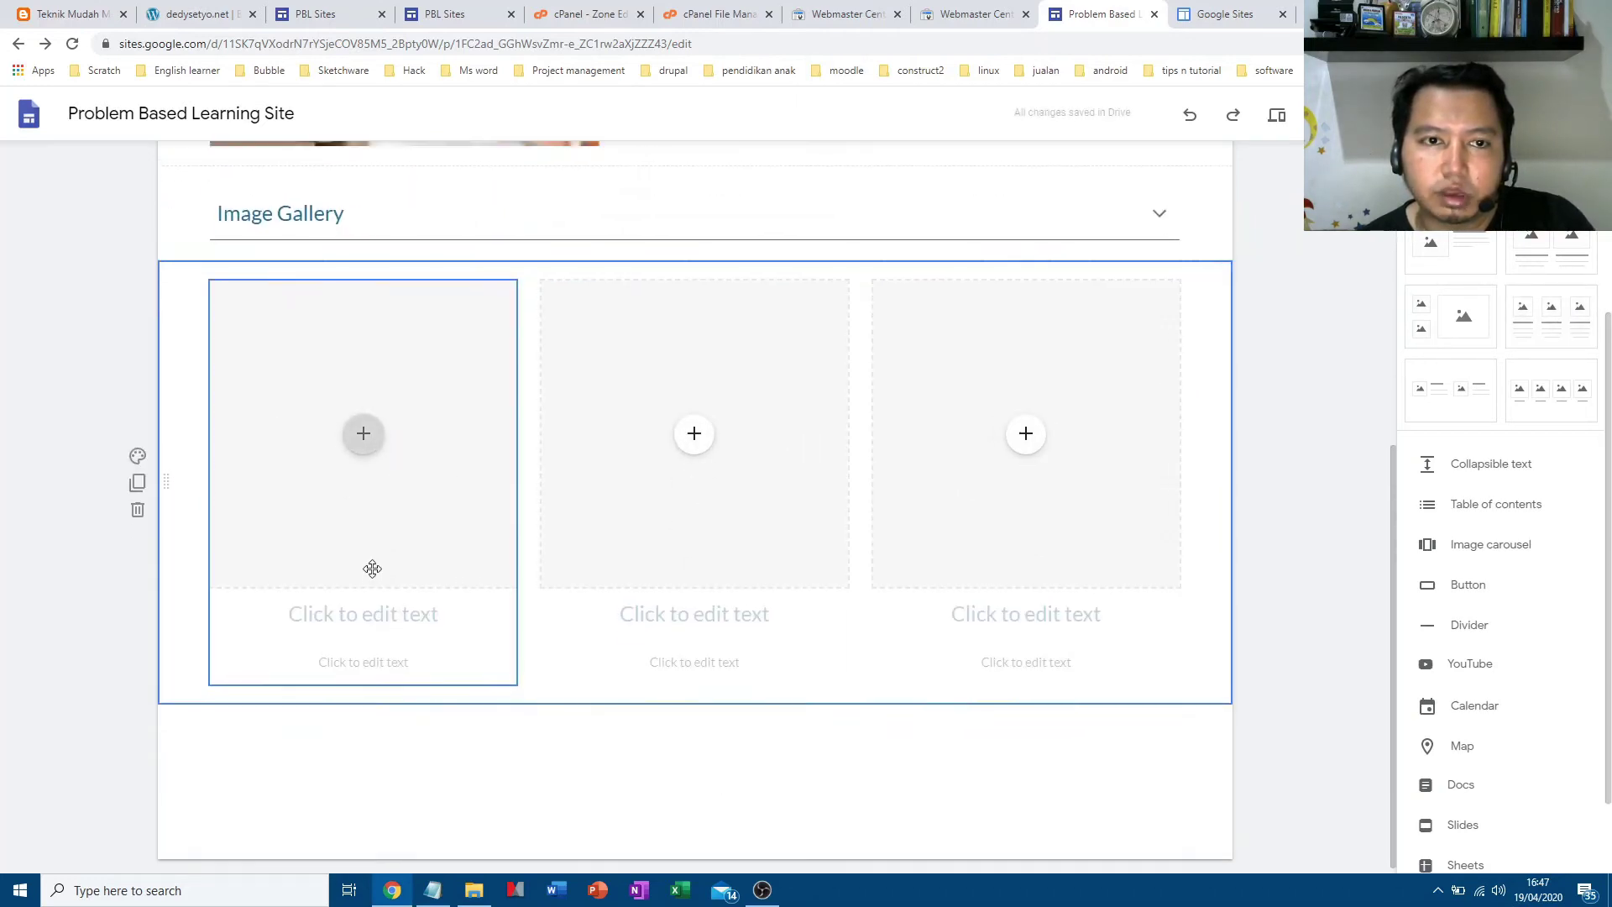
pyautogui.scroll(4, 372, 567)
pyautogui.scroll(-3, 375, 606)
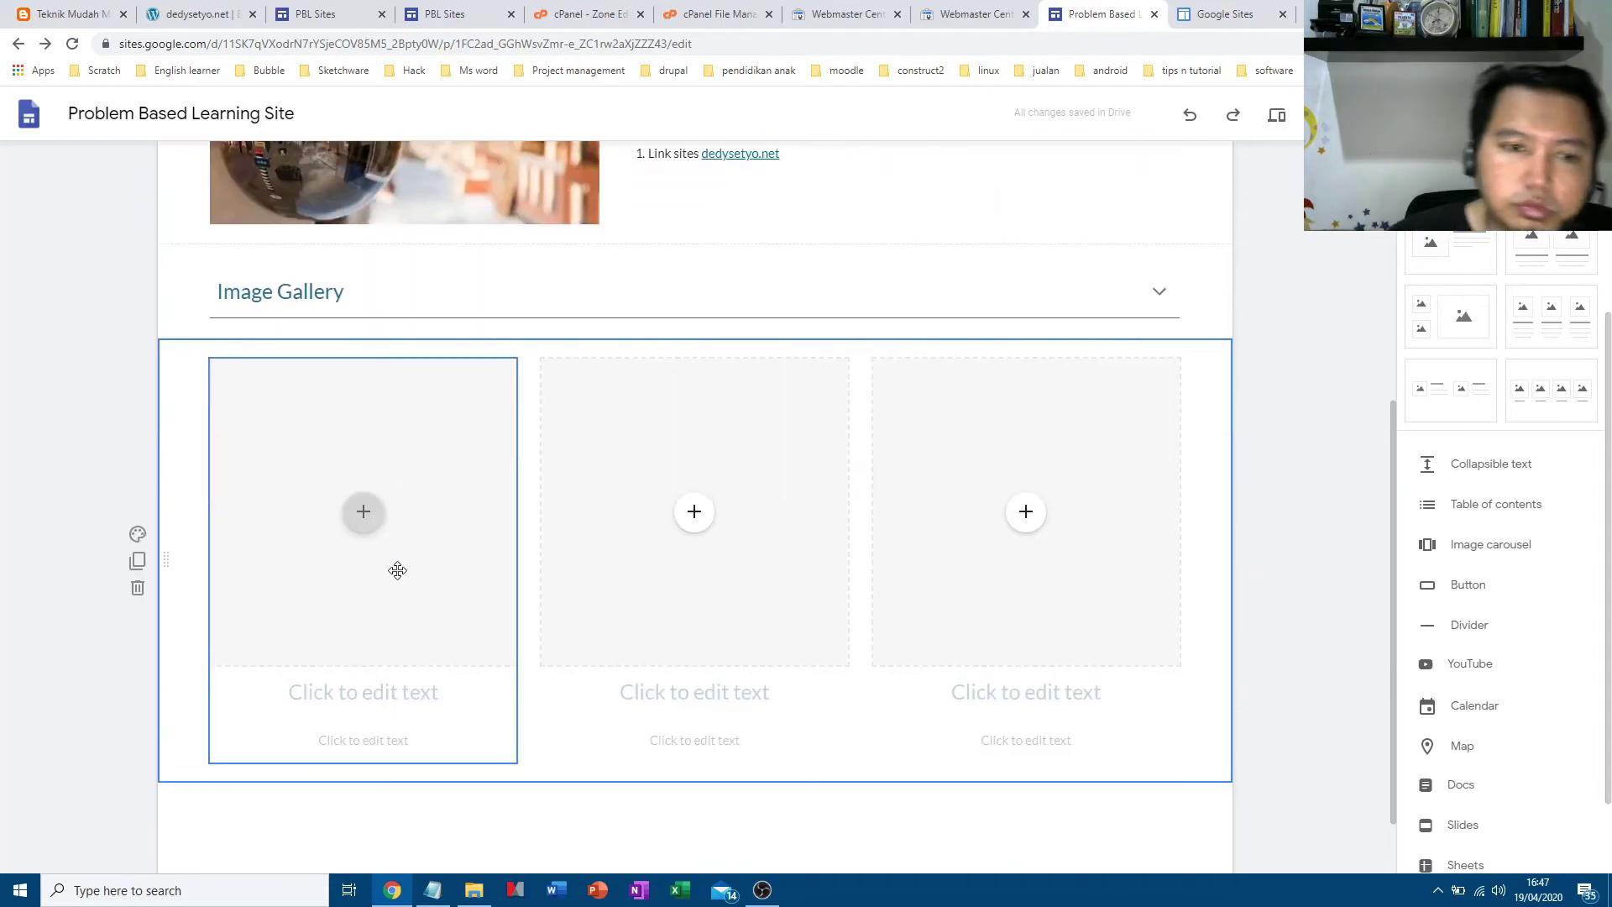
# Search Google Images for "problem based learning" and insert the problem-based versus project-based learning diagram into the gallery's first image placeholder
pyautogui.click(364, 514)
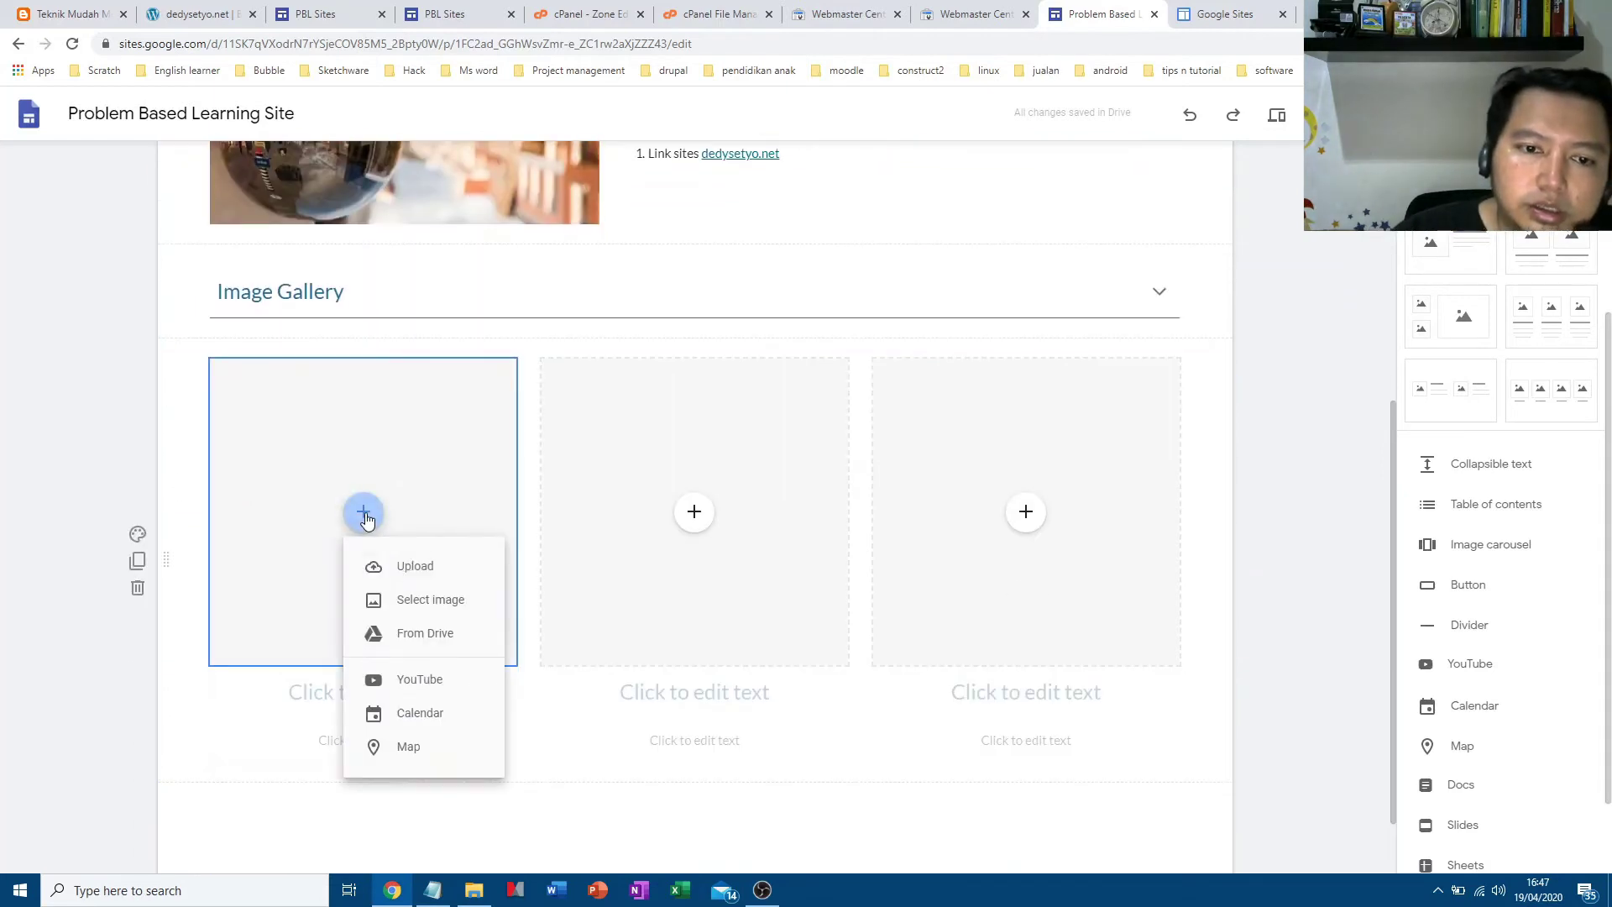
pyautogui.click(428, 598)
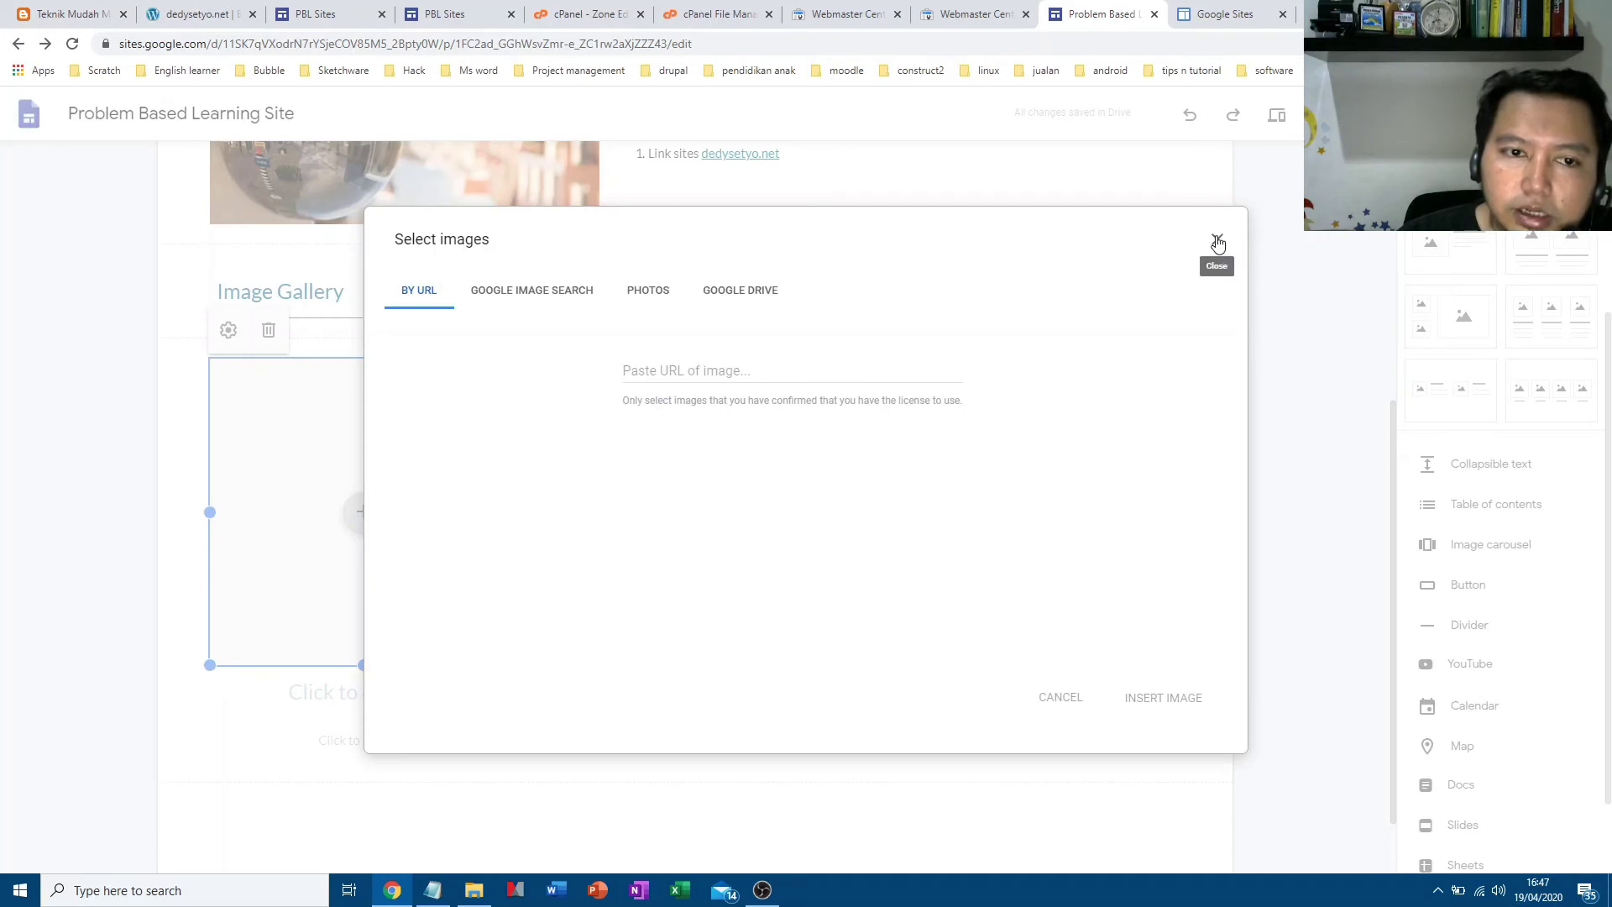
pyautogui.click(550, 291)
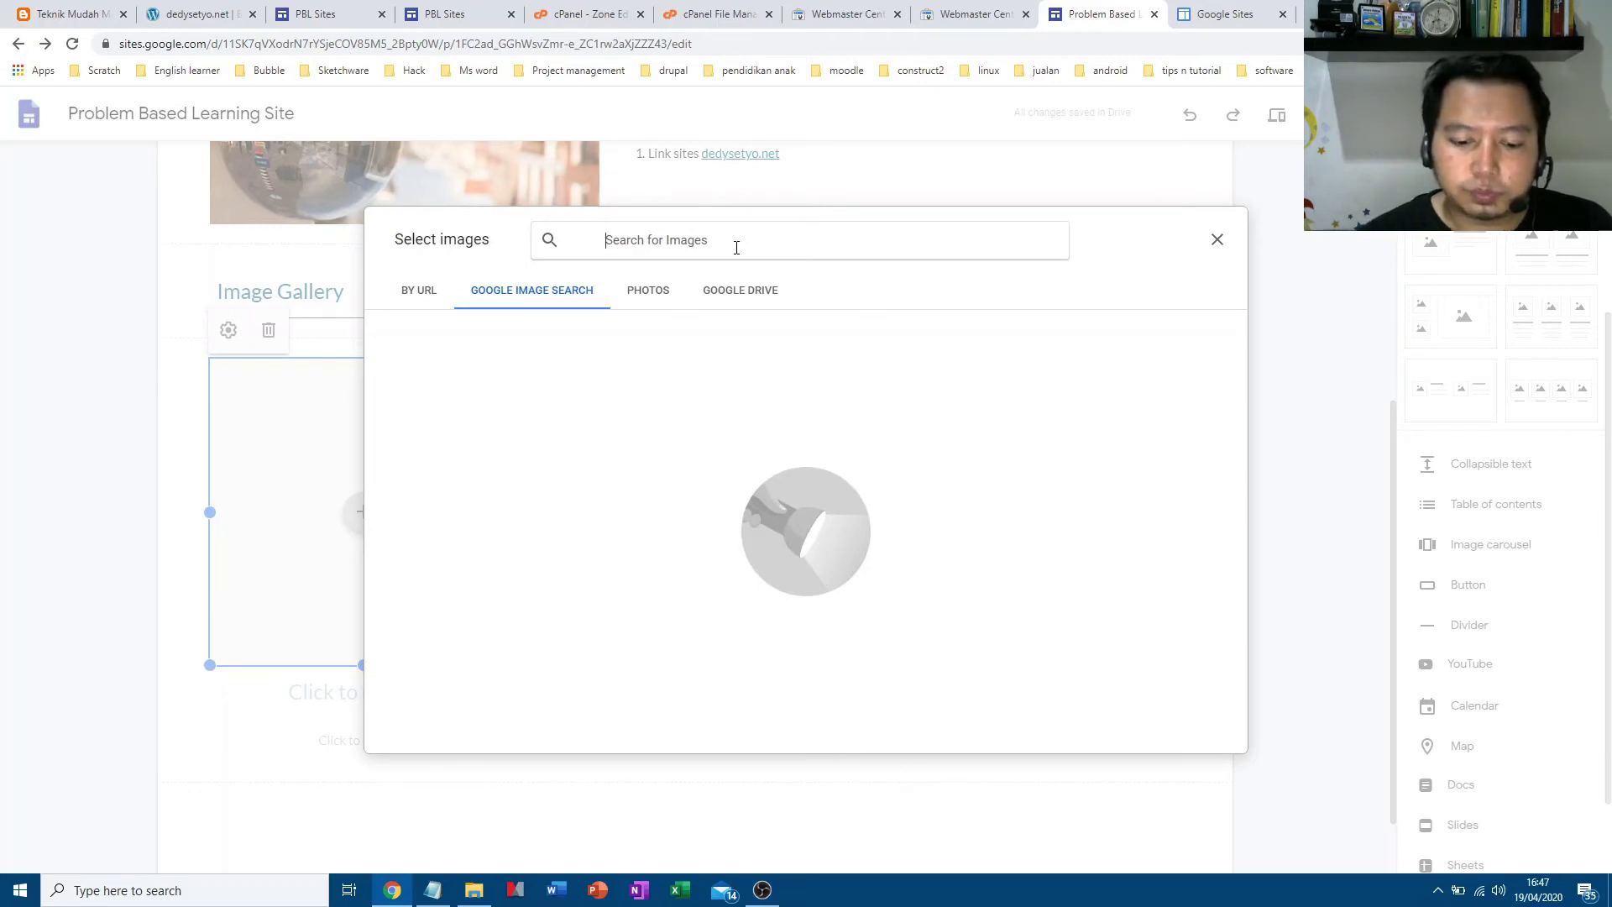
pyautogui.write('pro')
pyautogui.press('BackSpace')
pyautogui.press('BackSpace')
pyautogui.press('BackSpace')
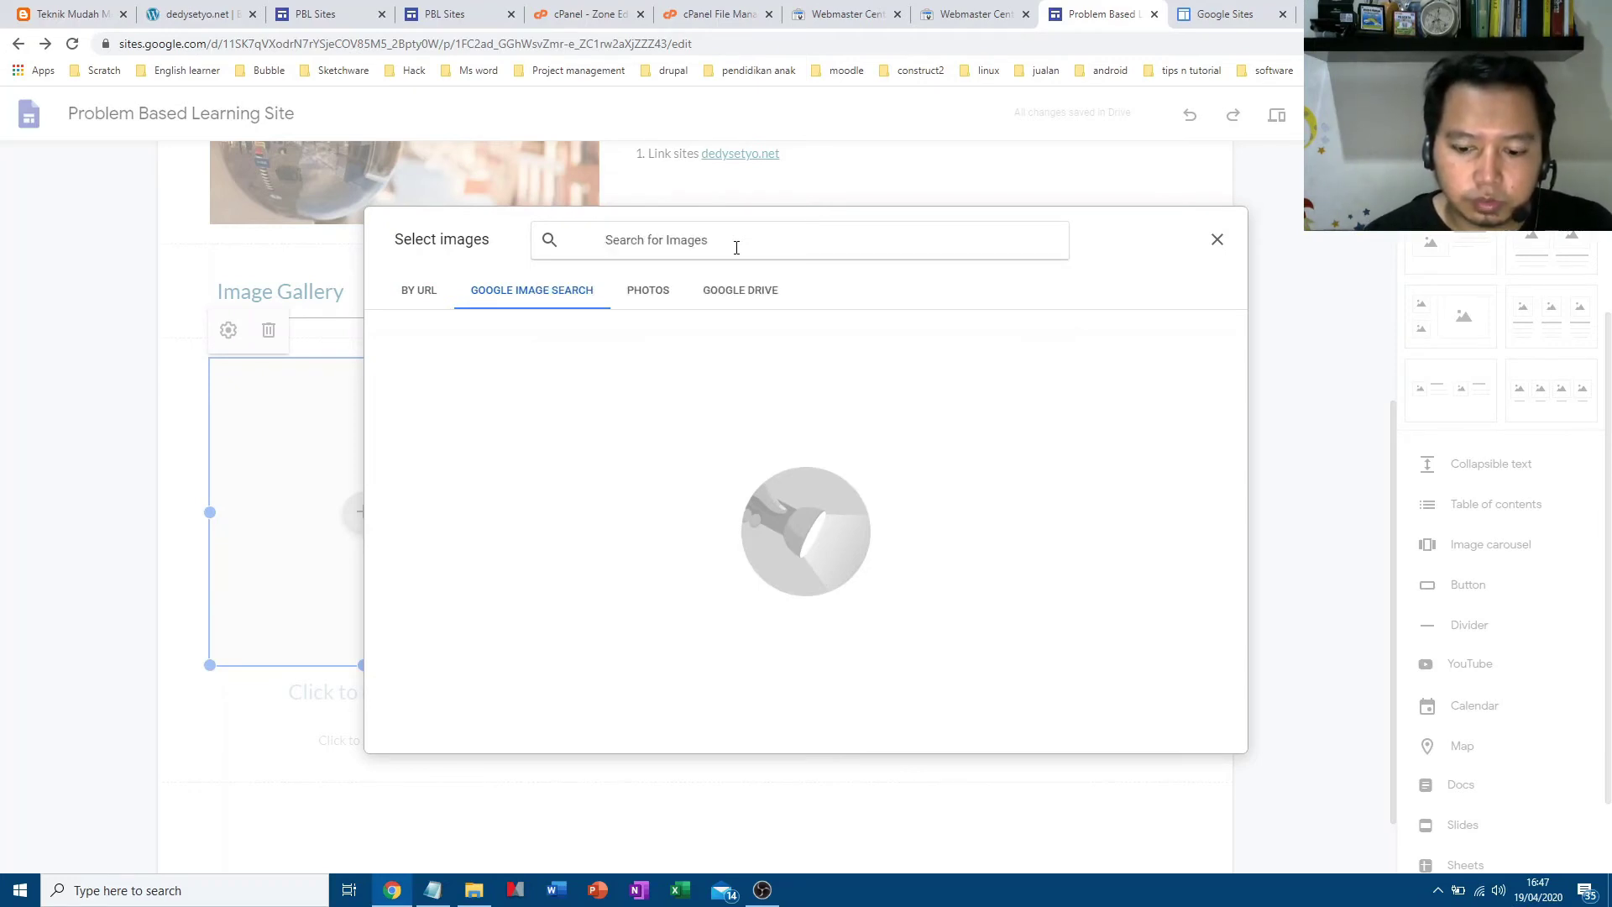
pyautogui.write('problem')
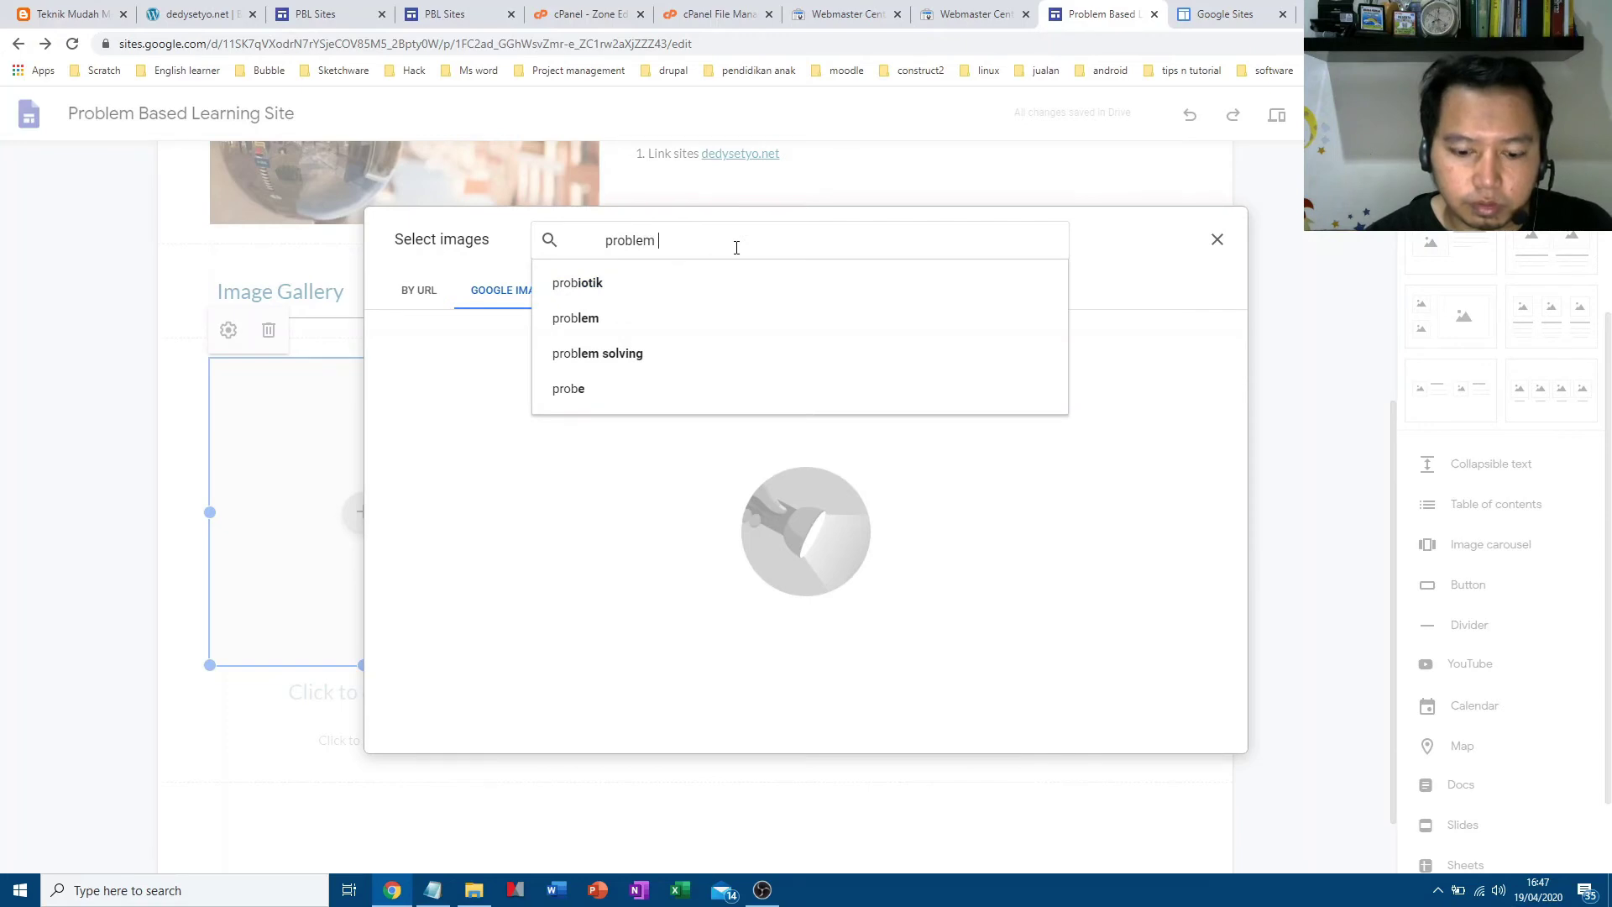
pyautogui.write(' based learning')
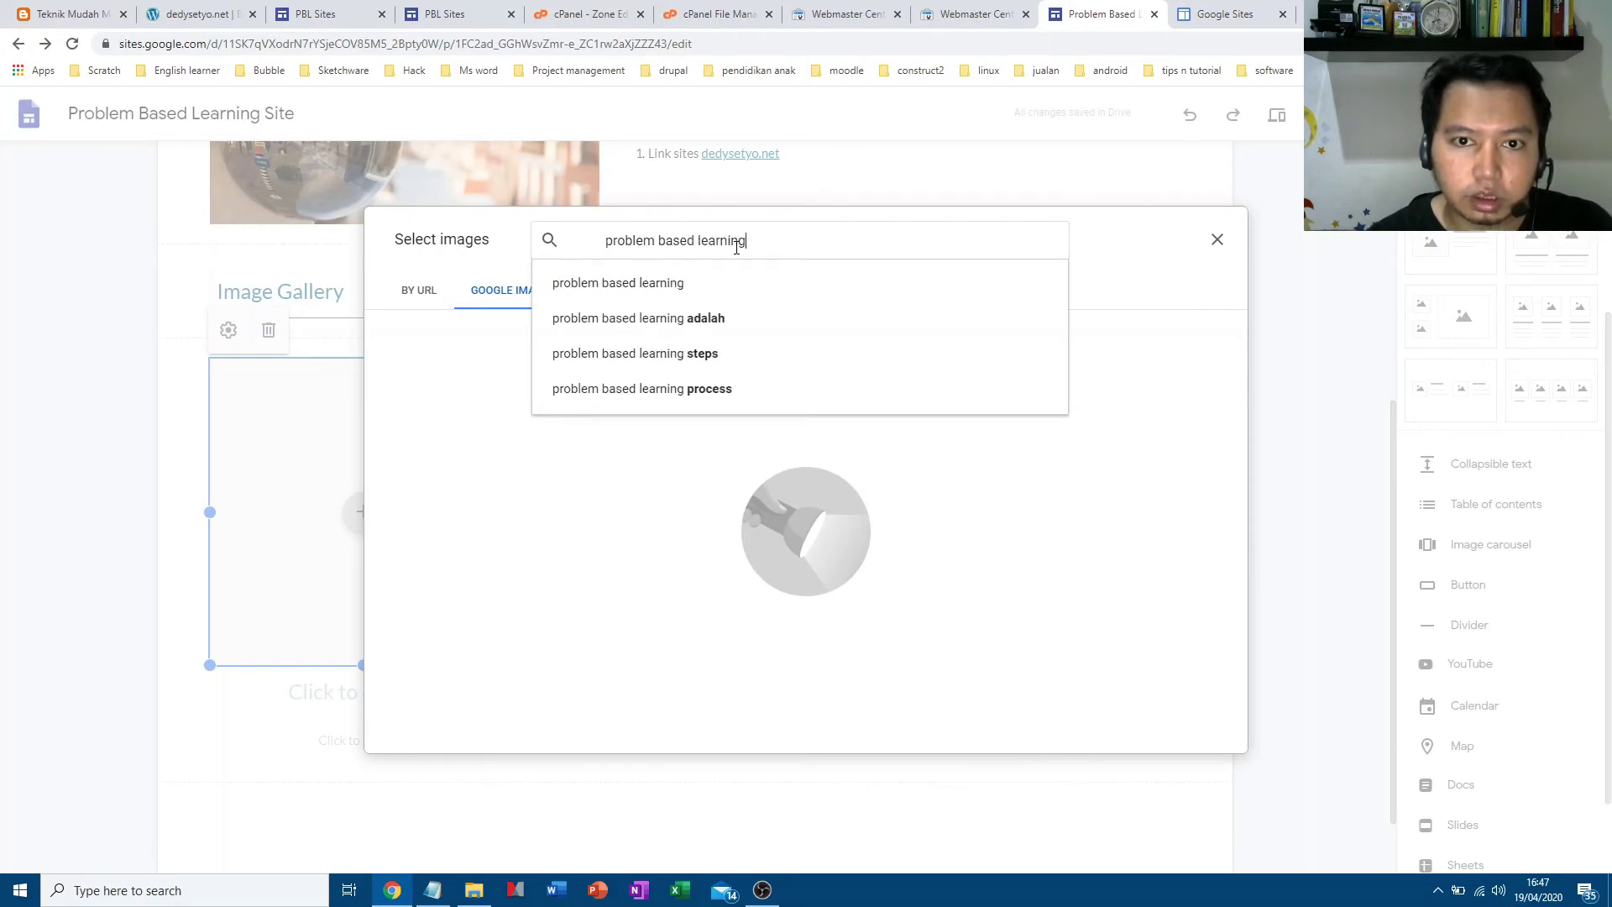
pyautogui.press('Return')
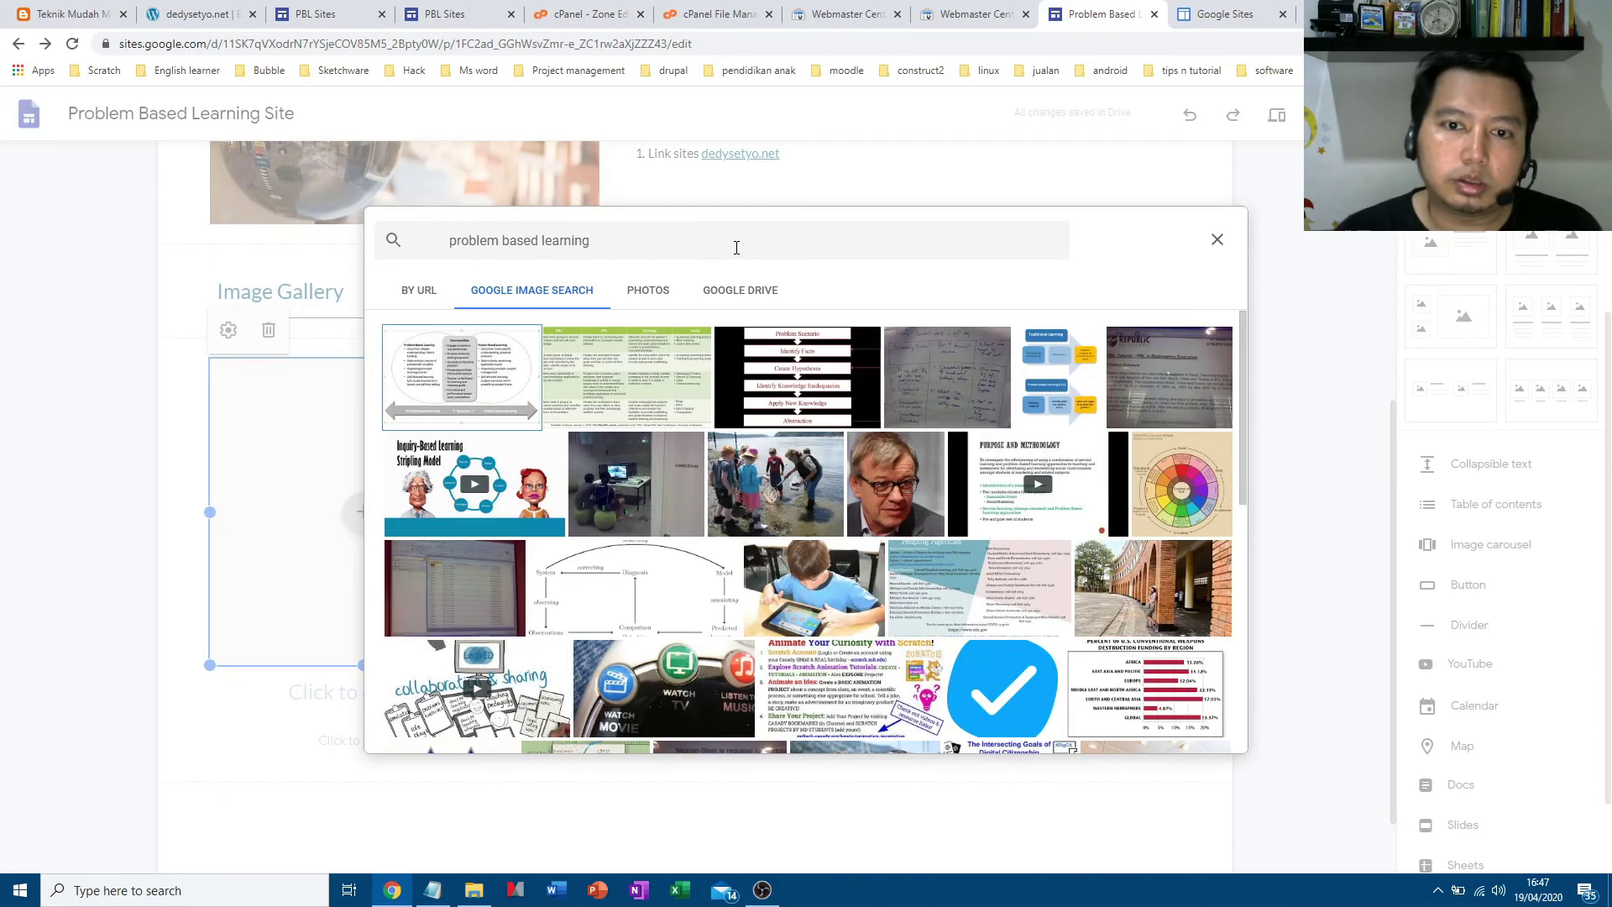
pyautogui.click(471, 369)
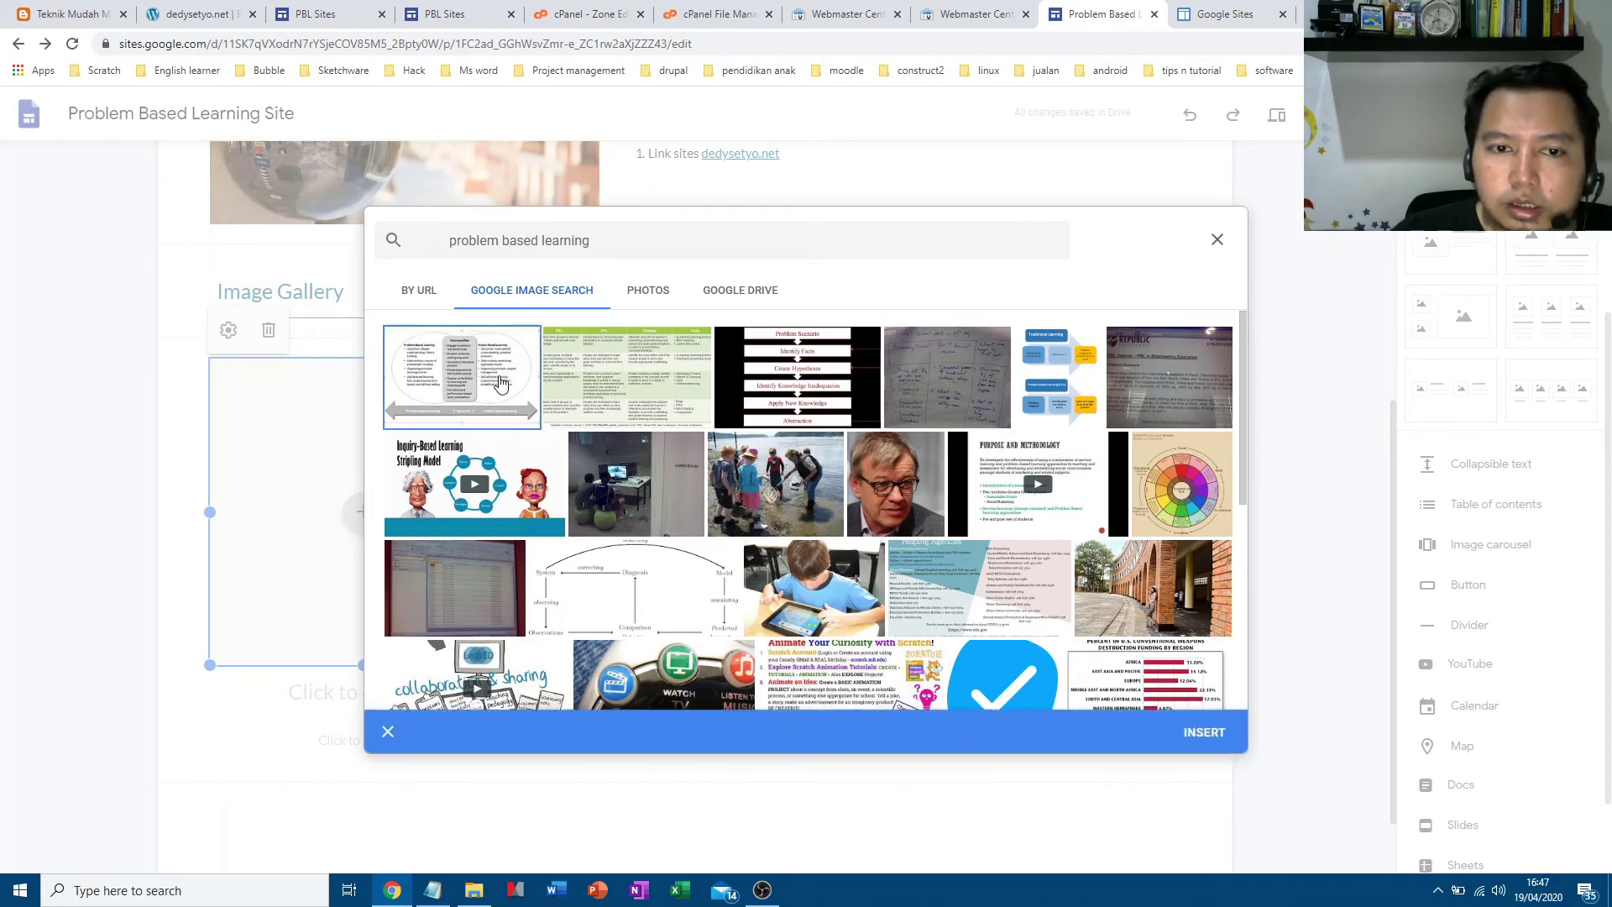
pyautogui.click(1204, 730)
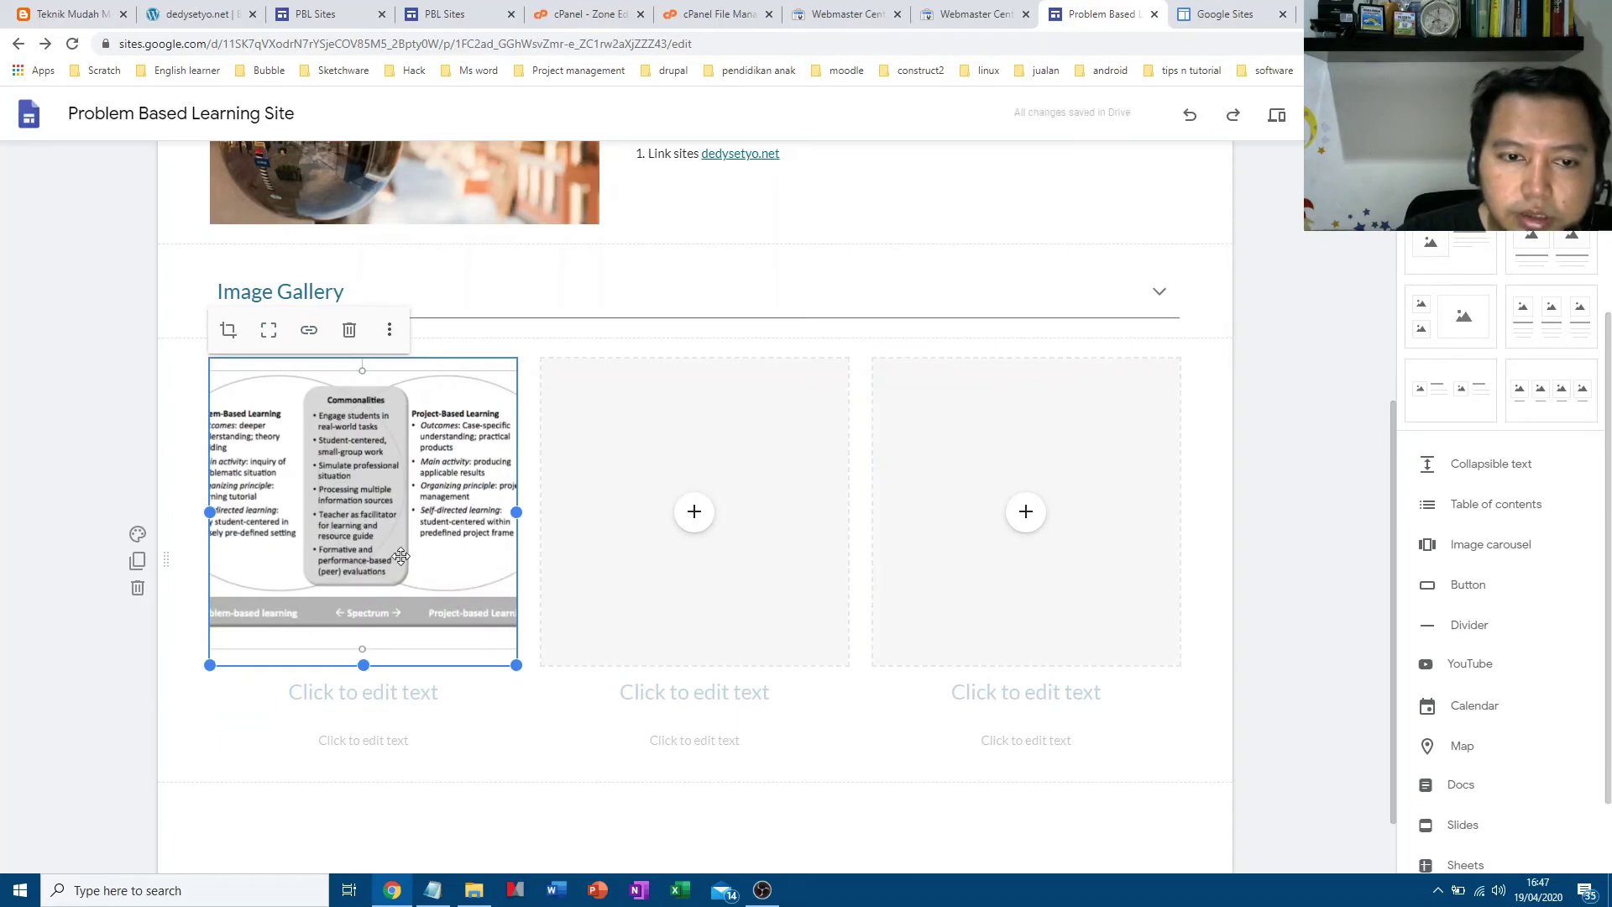
# Replace the first gallery image with the photo of a boy using a tablet from a Google image search for "problem based learning"
pyautogui.click(389, 329)
pyautogui.moveTo(395, 344)
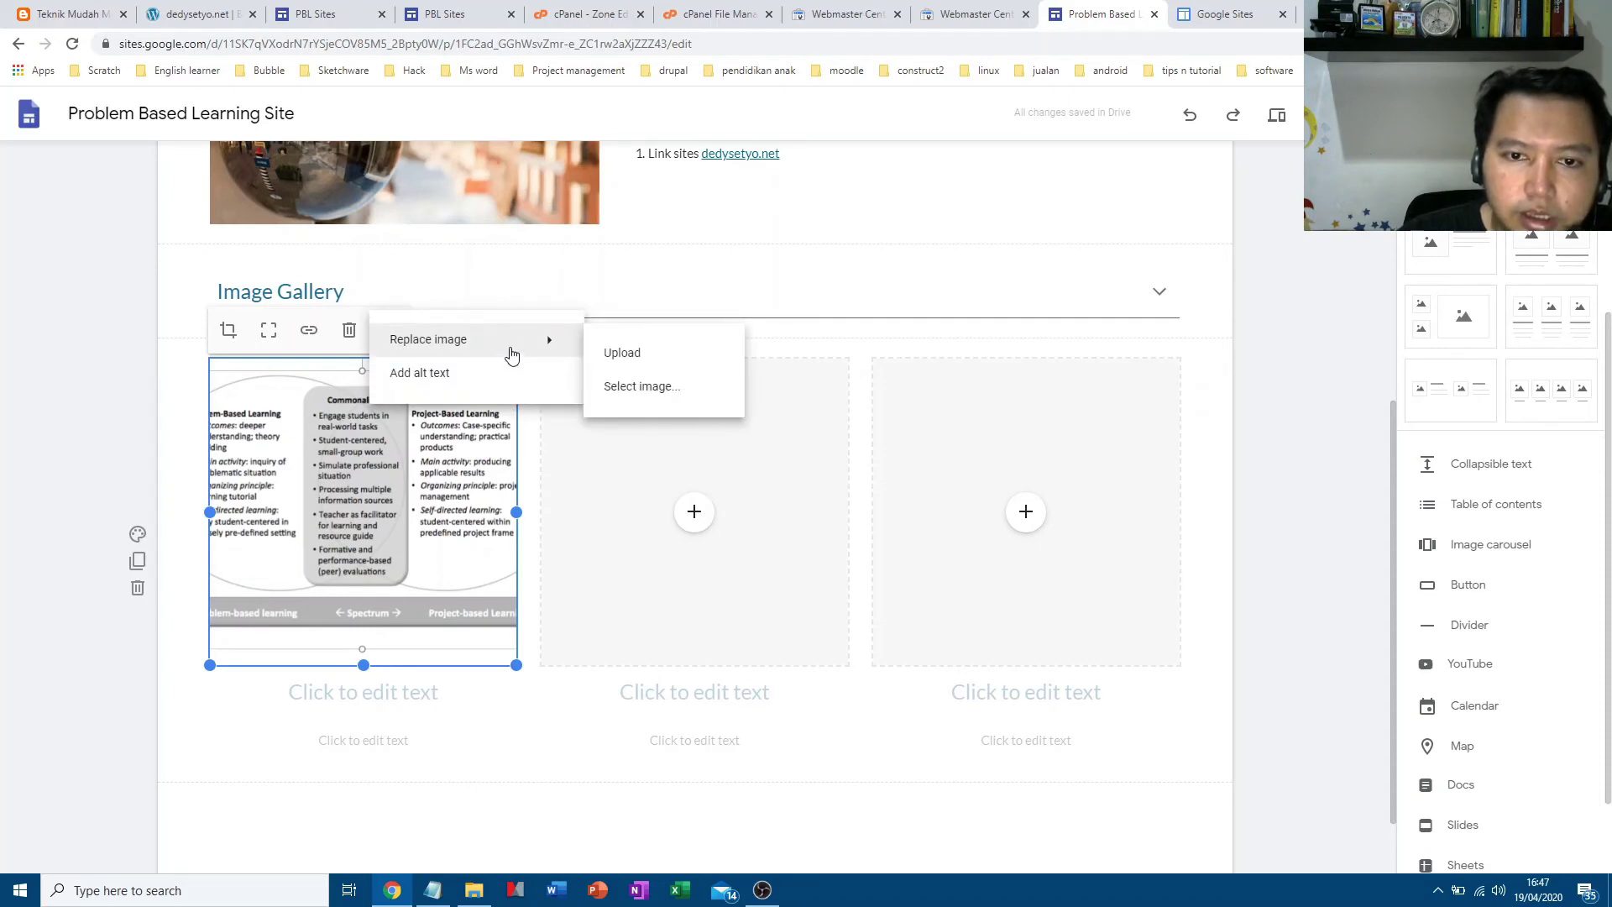
pyautogui.click(631, 395)
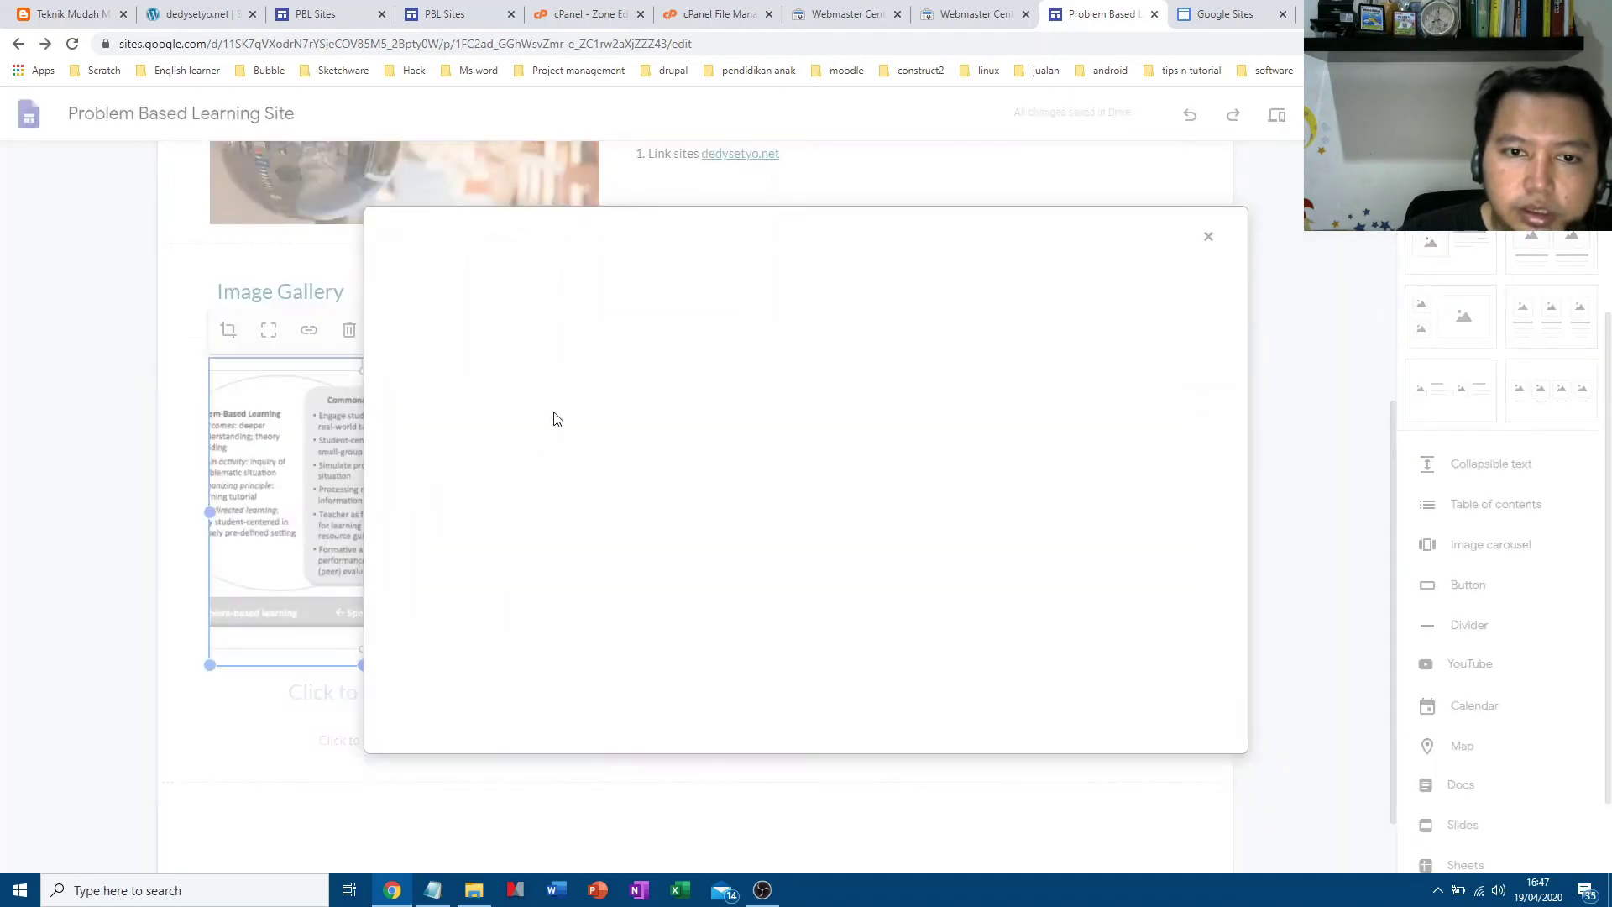
pyautogui.click(558, 291)
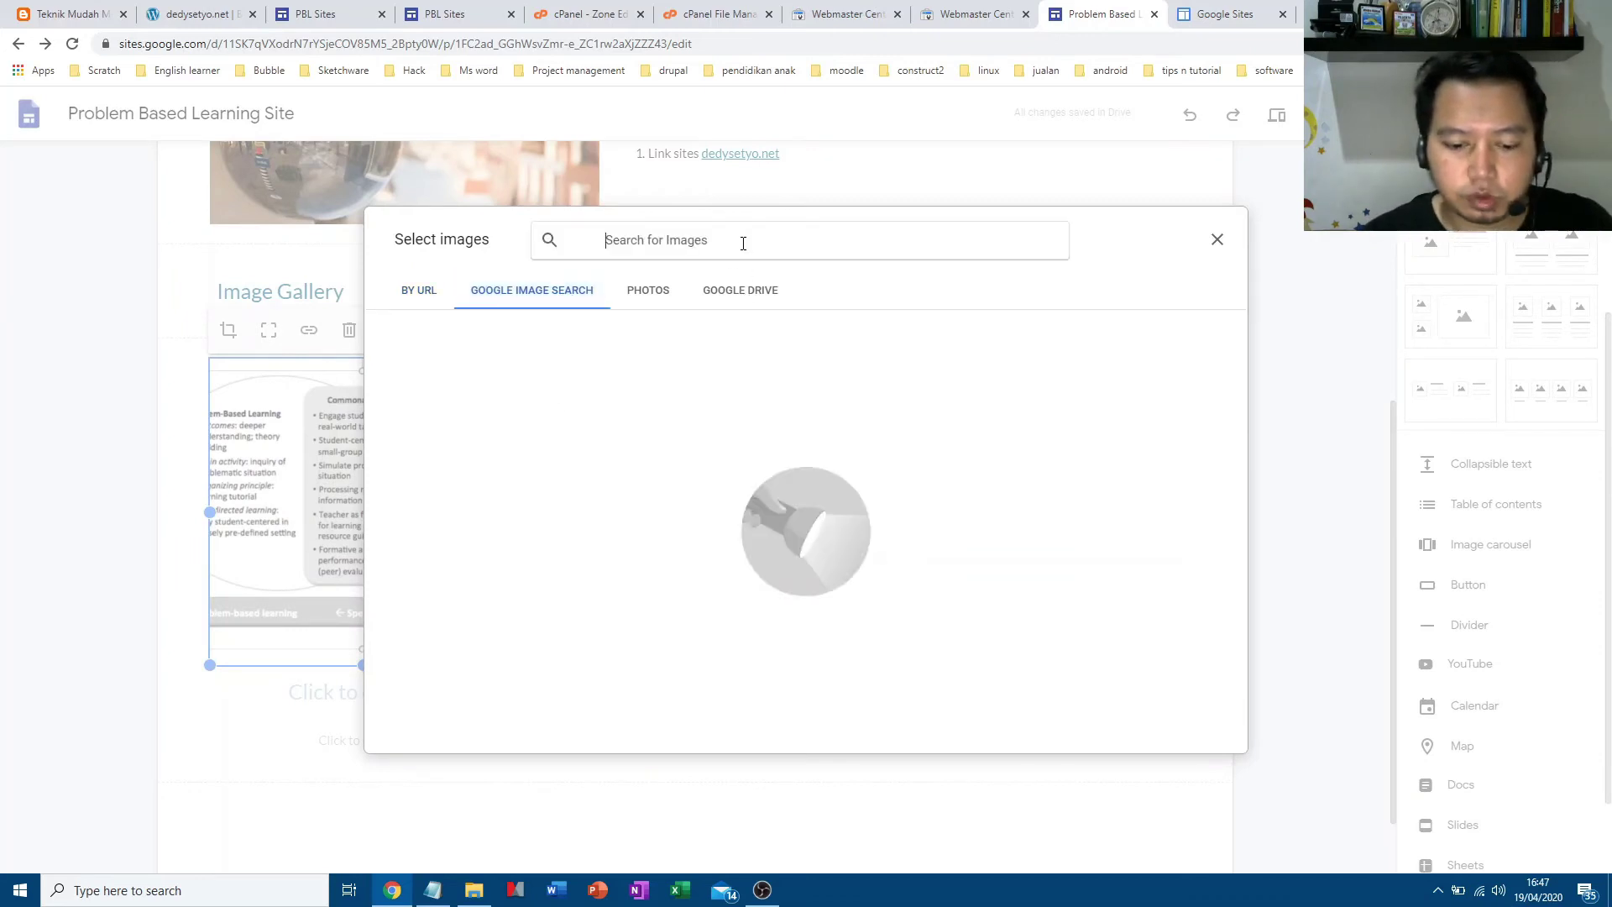
pyautogui.write('problem')
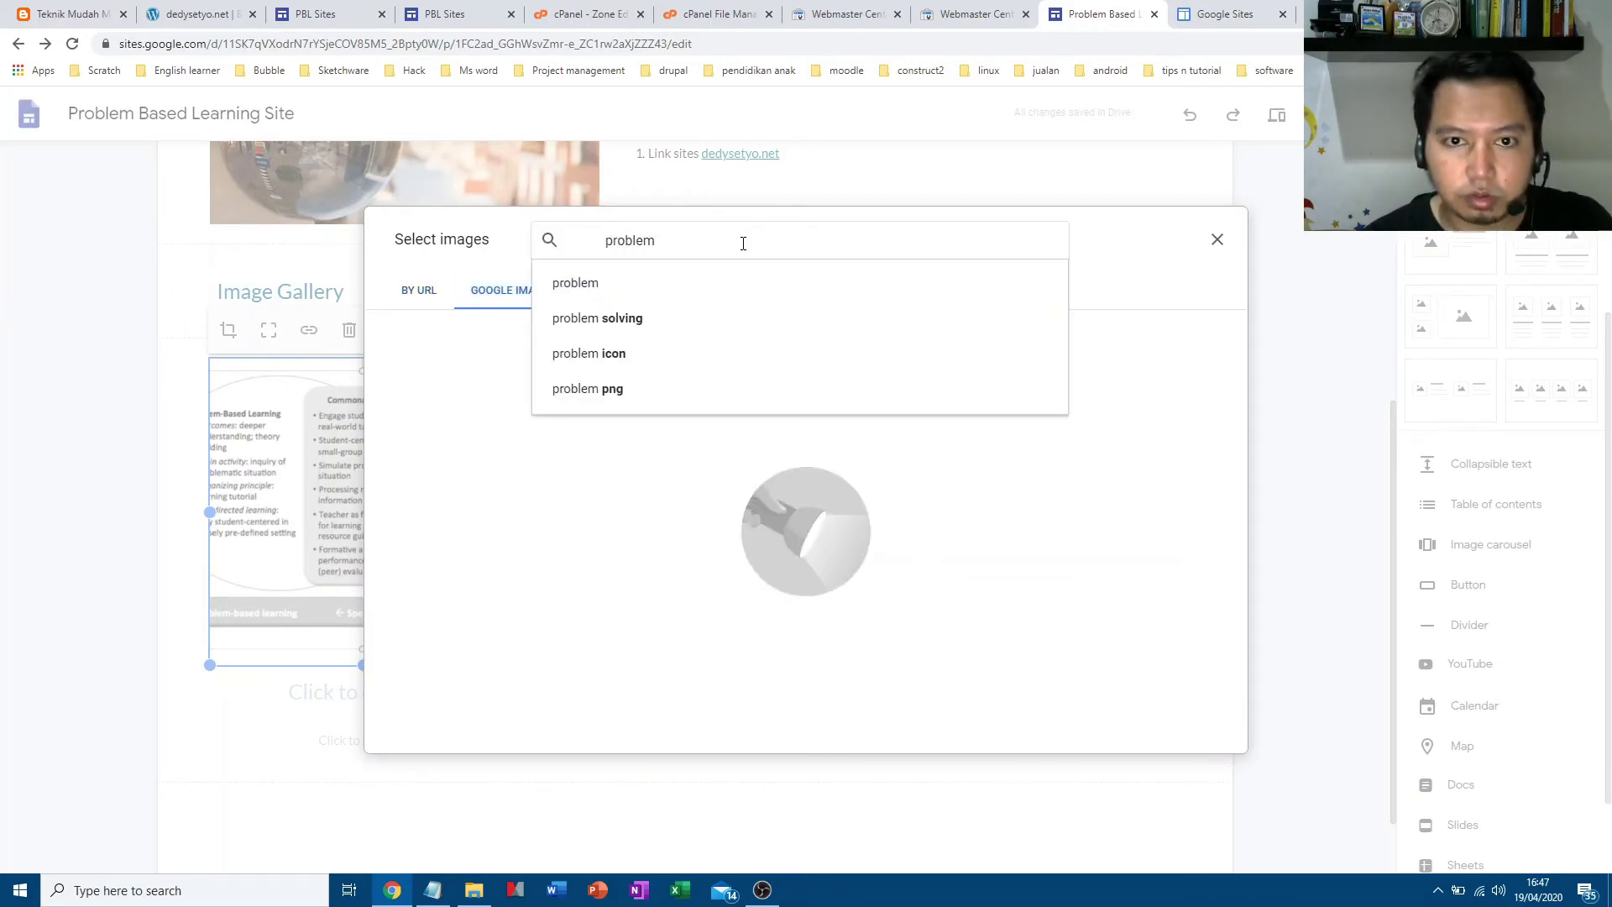
pyautogui.write(' based learning')
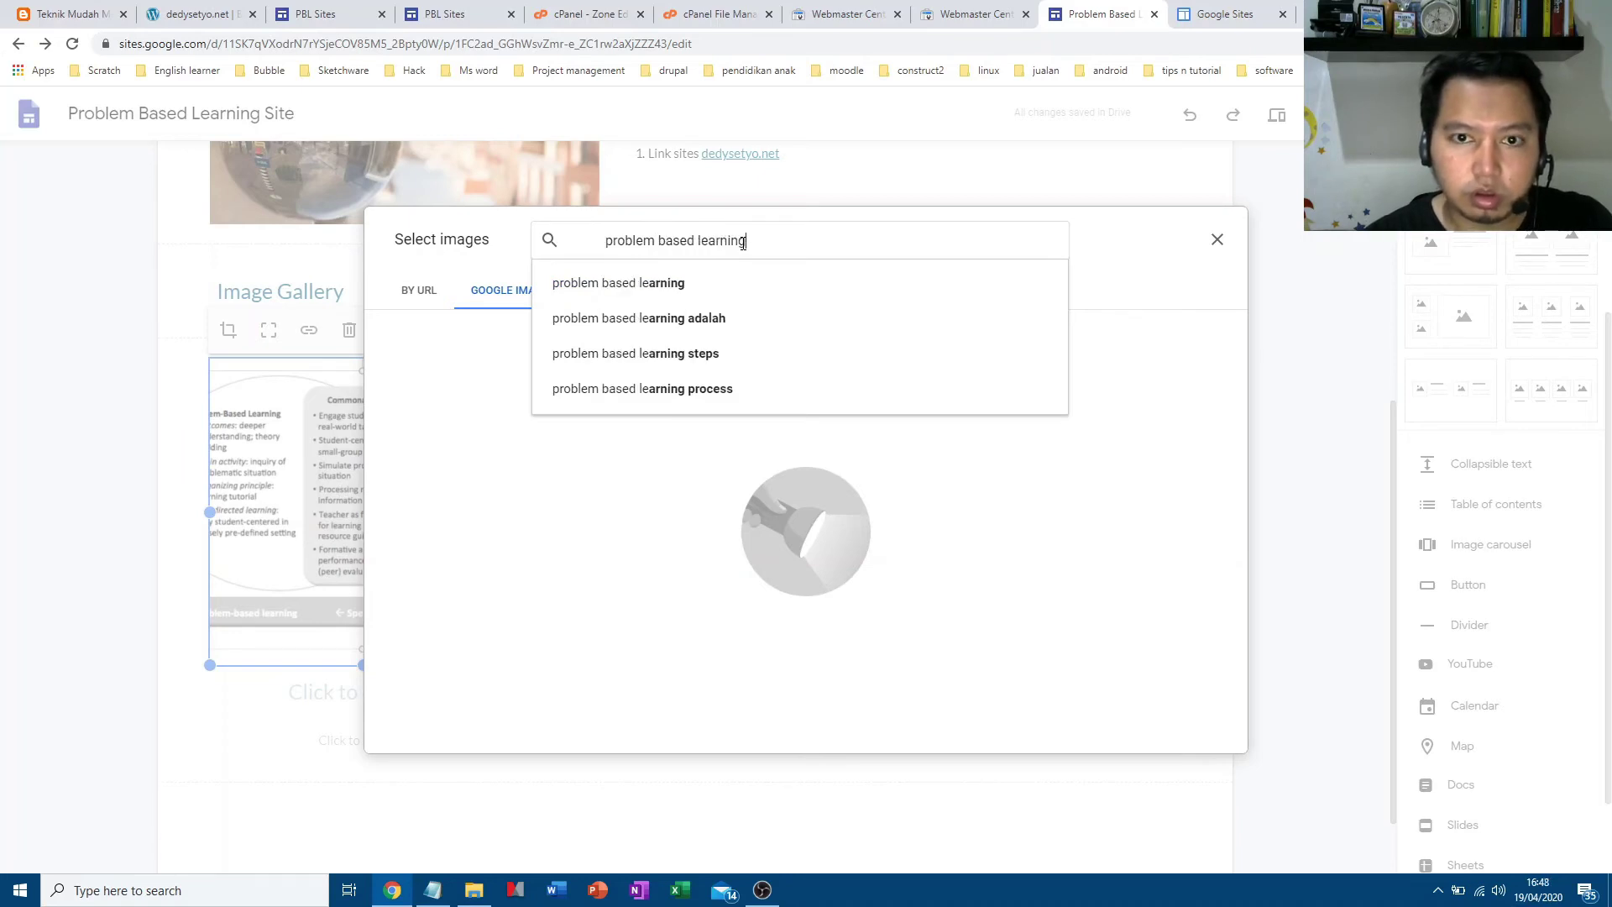
pyautogui.press('Return')
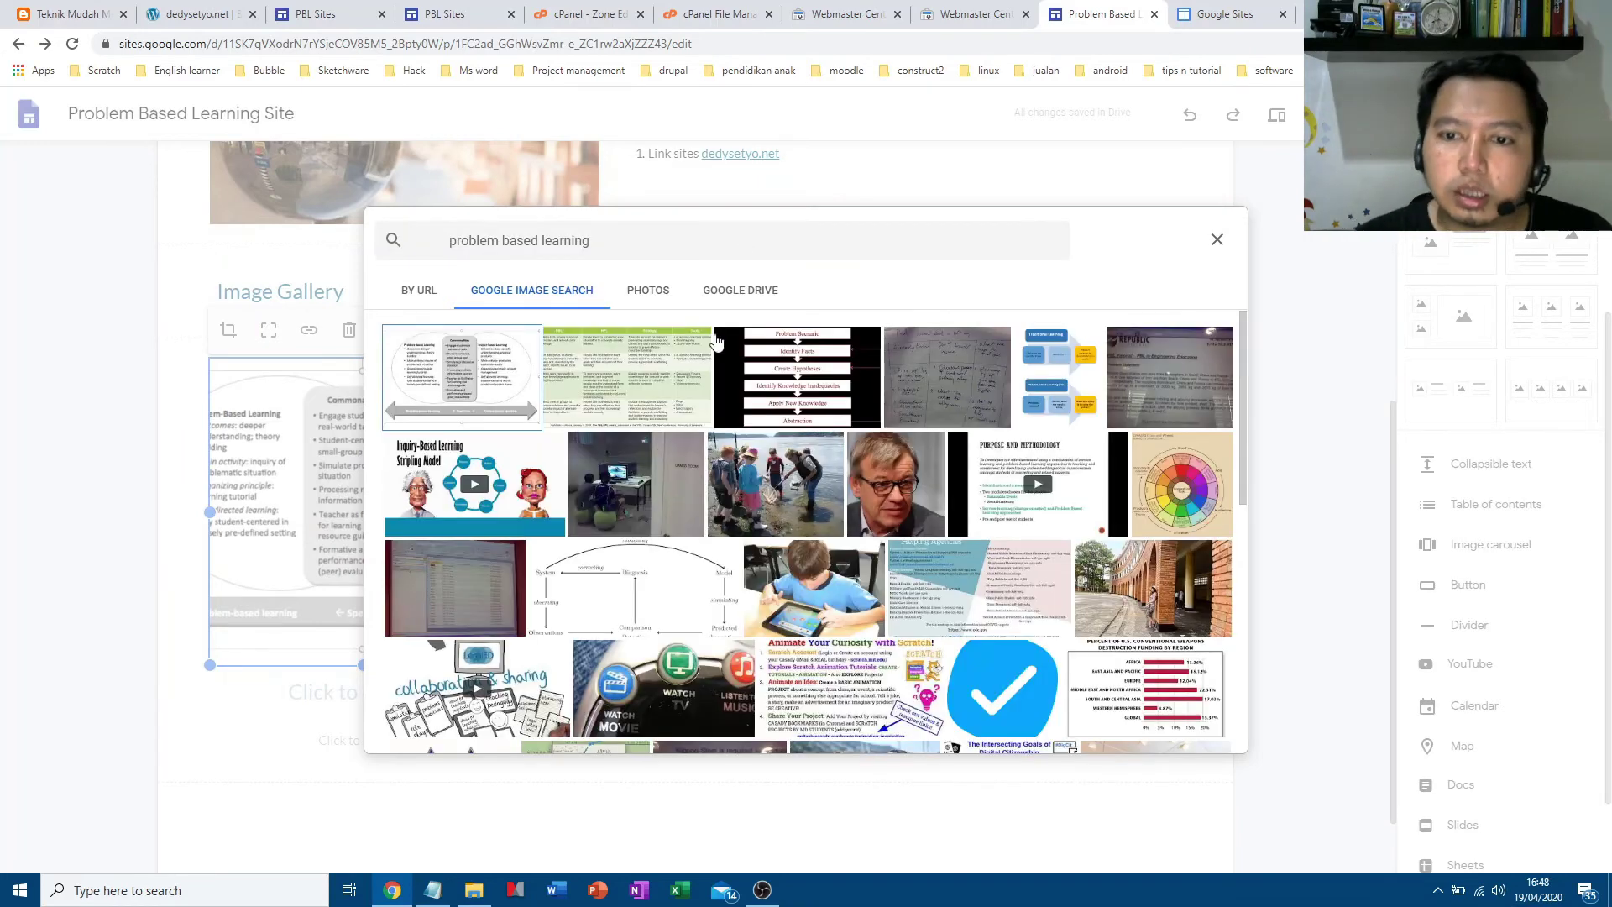
pyautogui.scroll(-3, 831, 357)
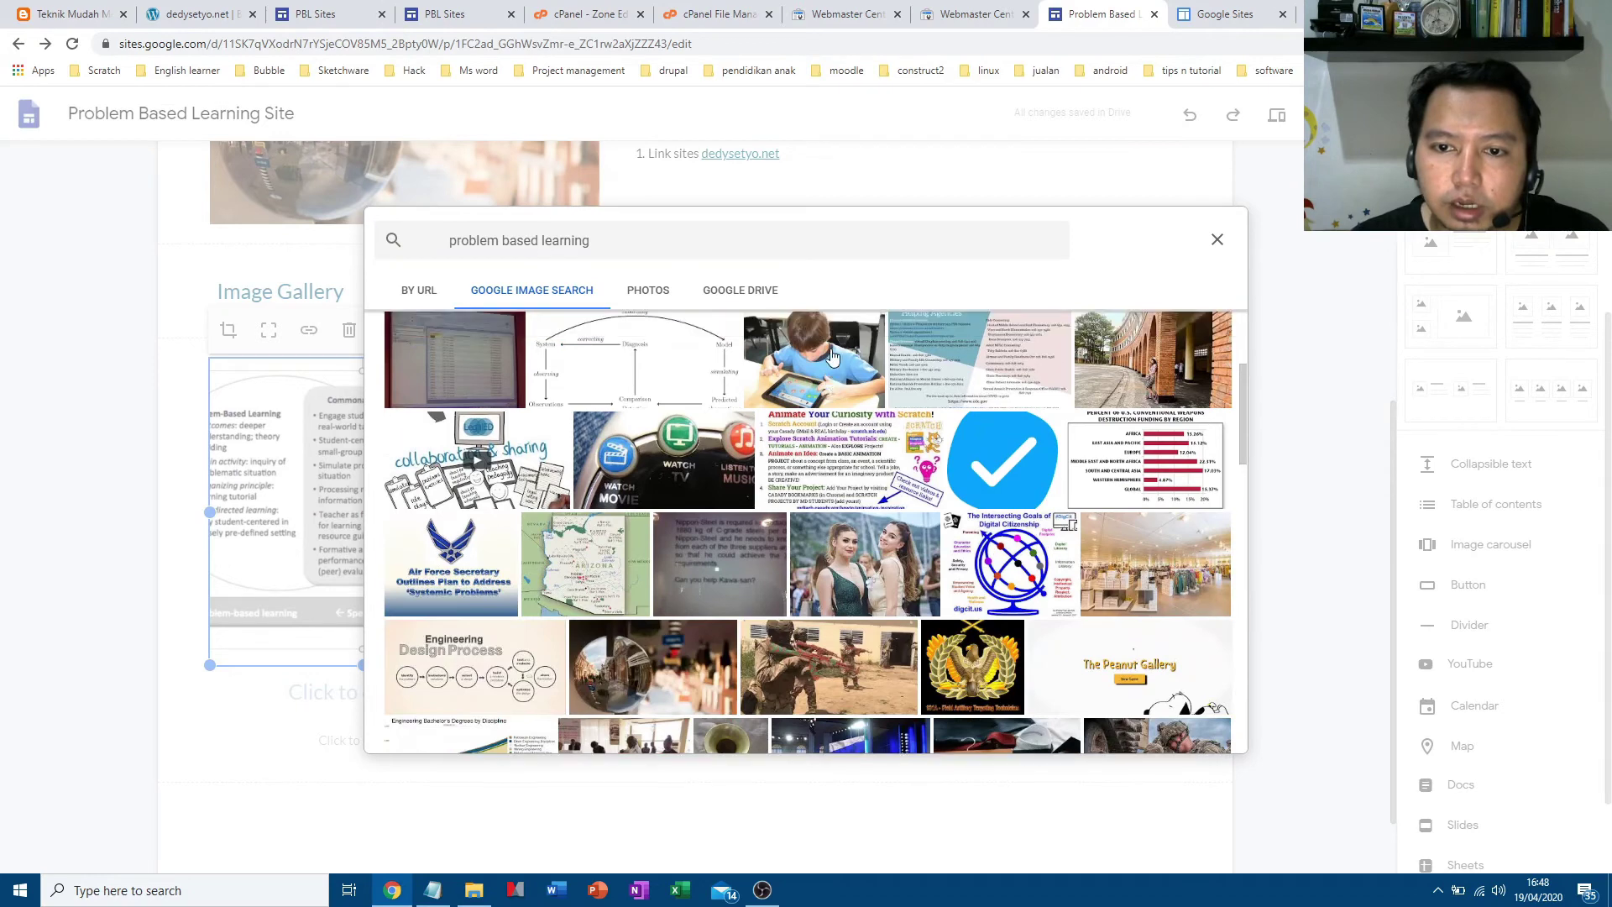
pyautogui.click(832, 357)
pyautogui.click(1202, 732)
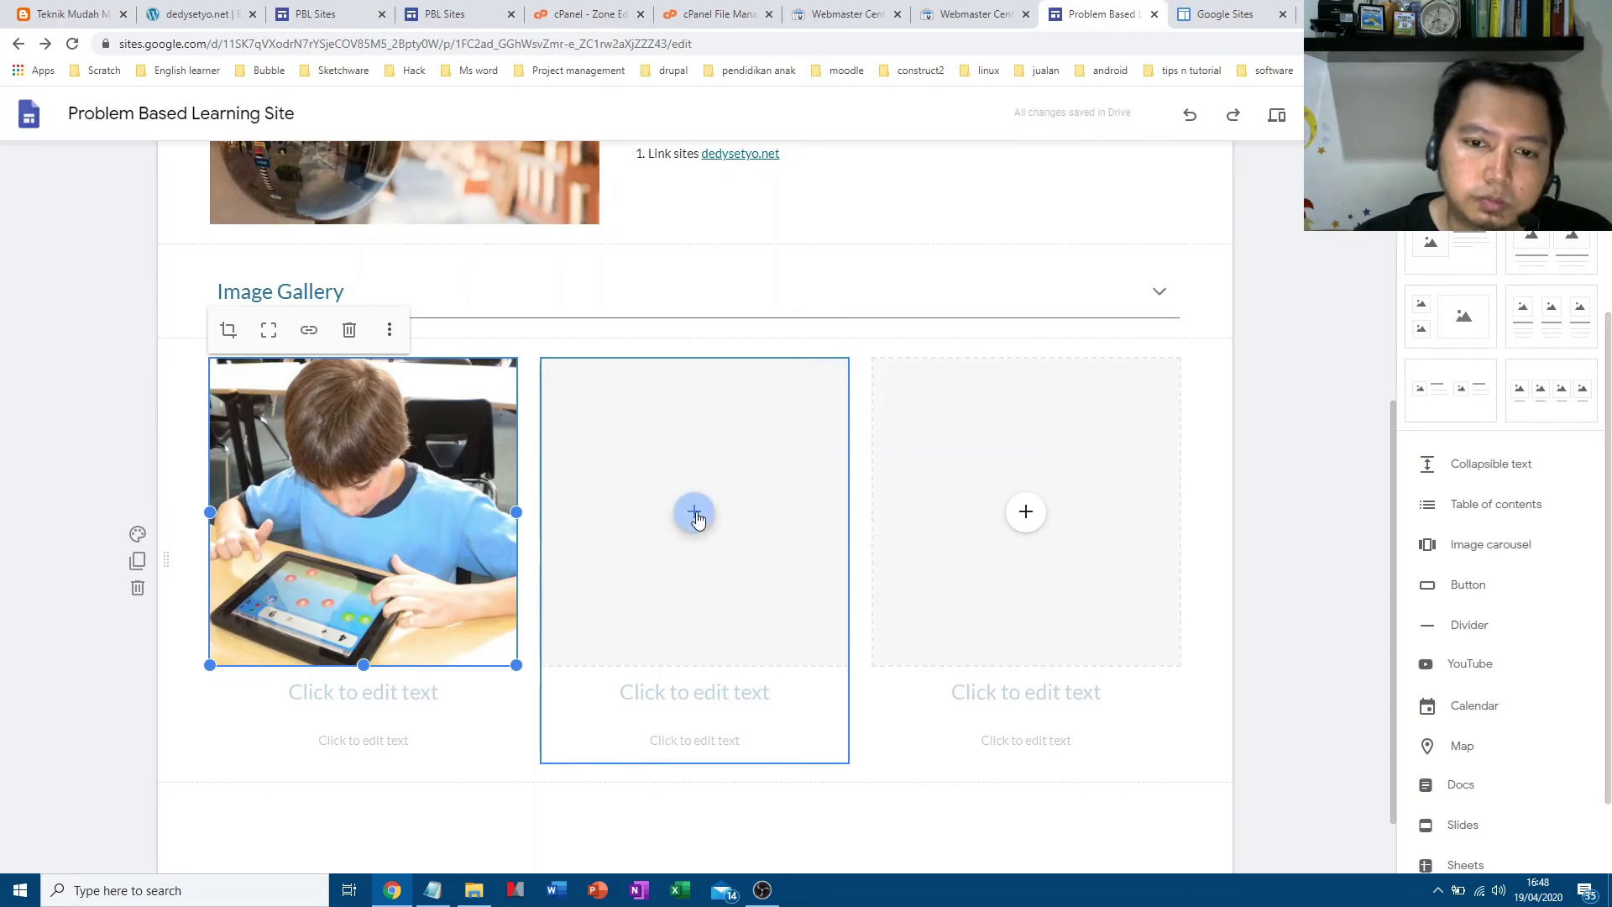
# Upload the grit-series_header image from the Pictures folder into the gallery's second image placeholder
pyautogui.click(694, 513)
pyautogui.click(736, 565)
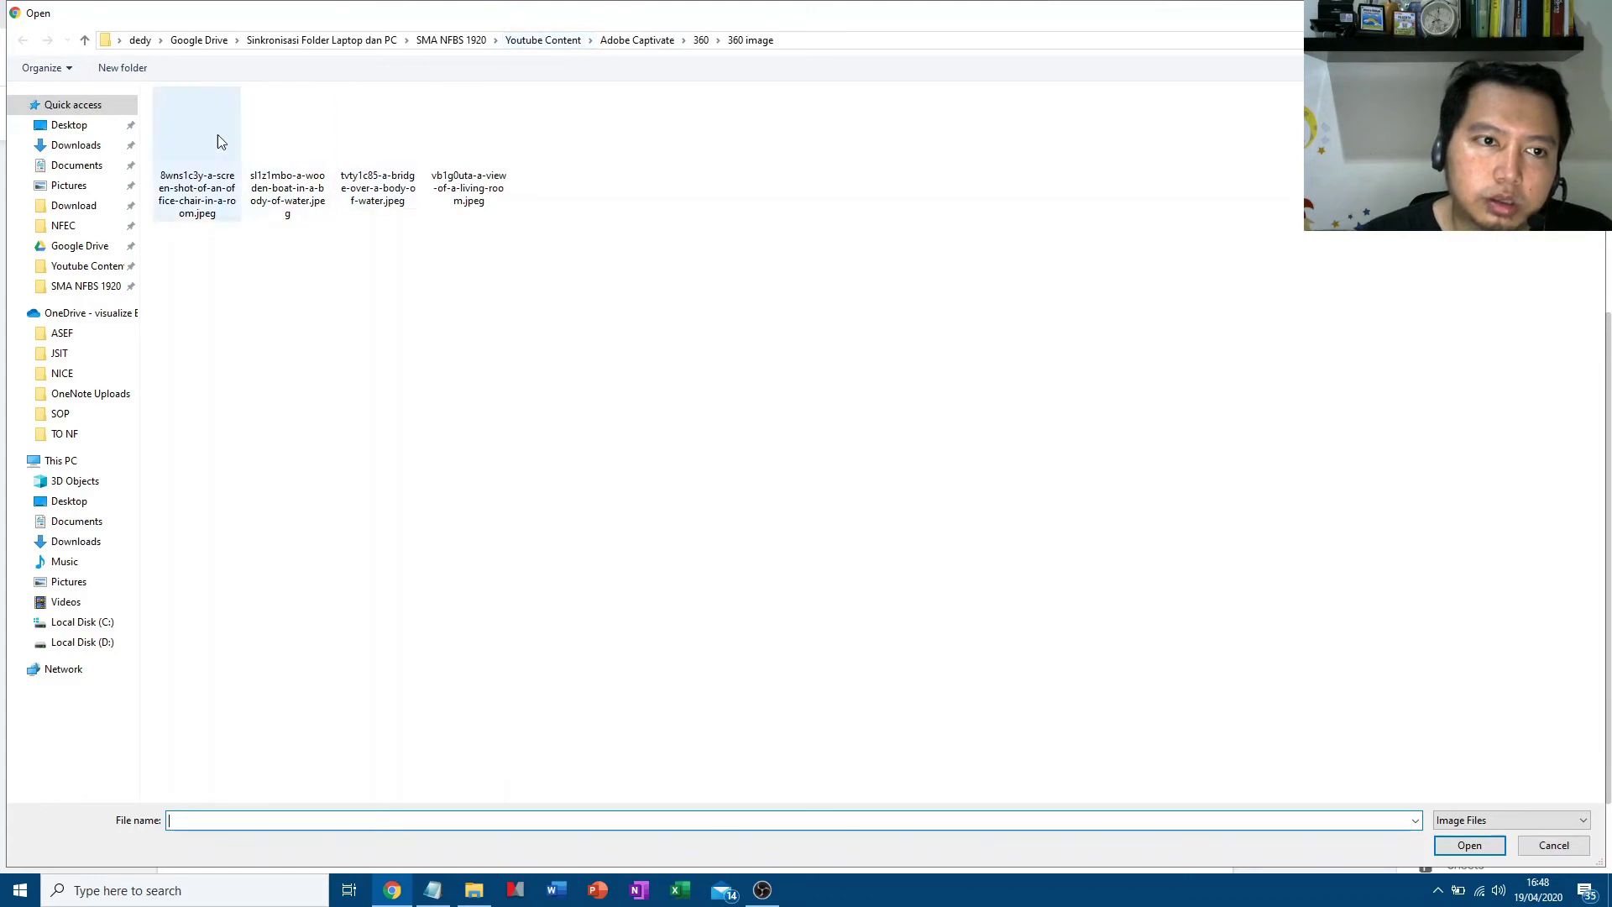
pyautogui.click(69, 184)
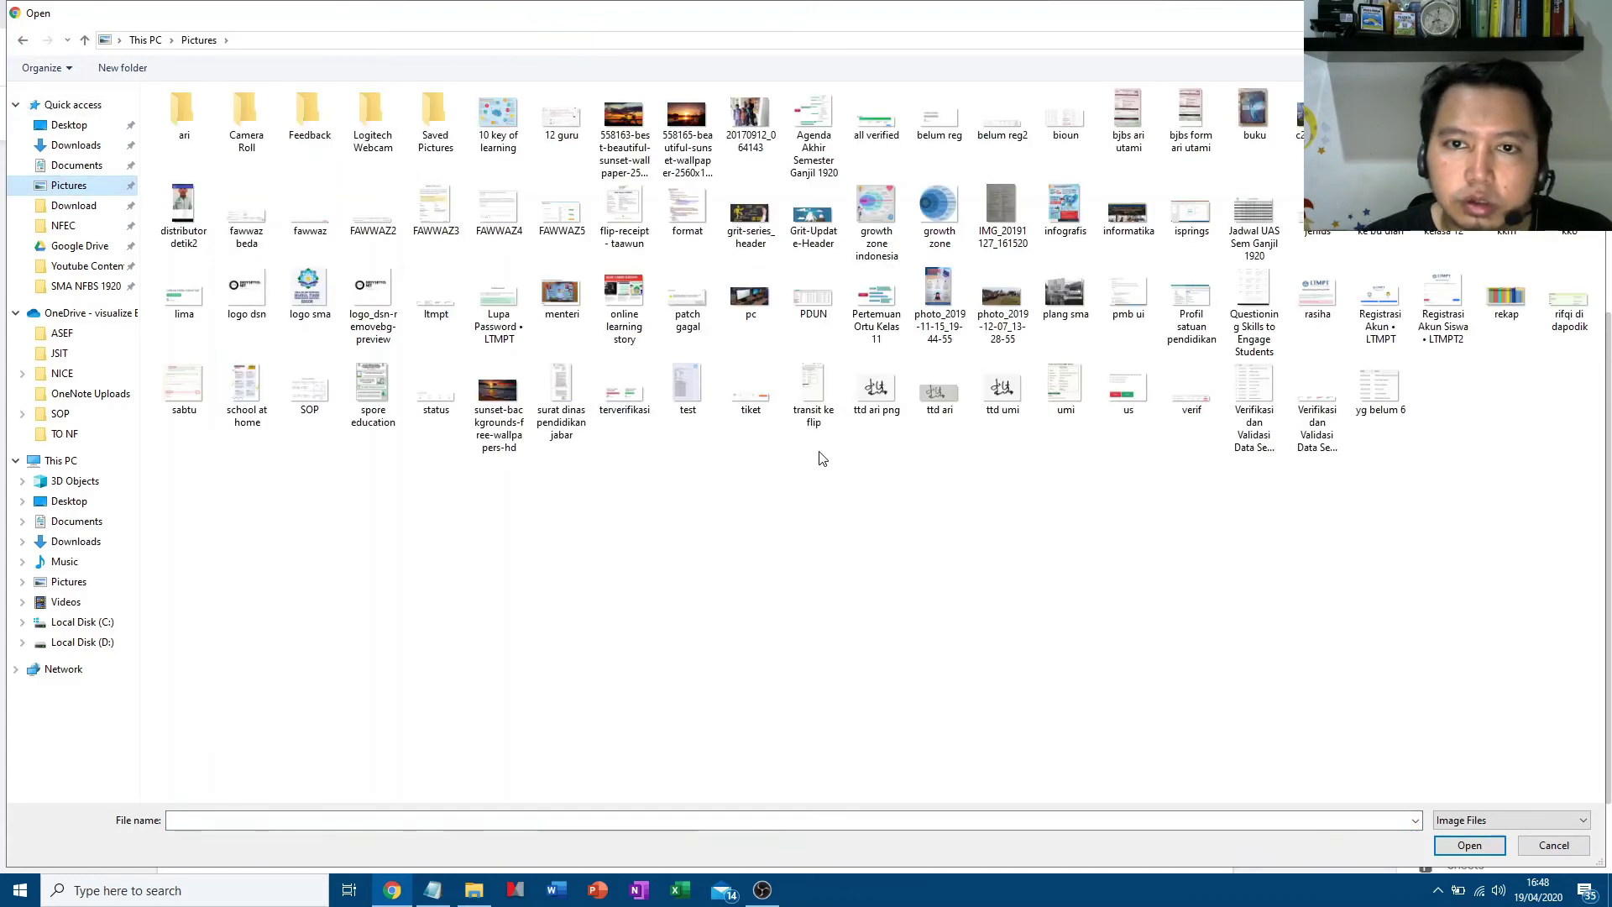
pyautogui.click(748, 220)
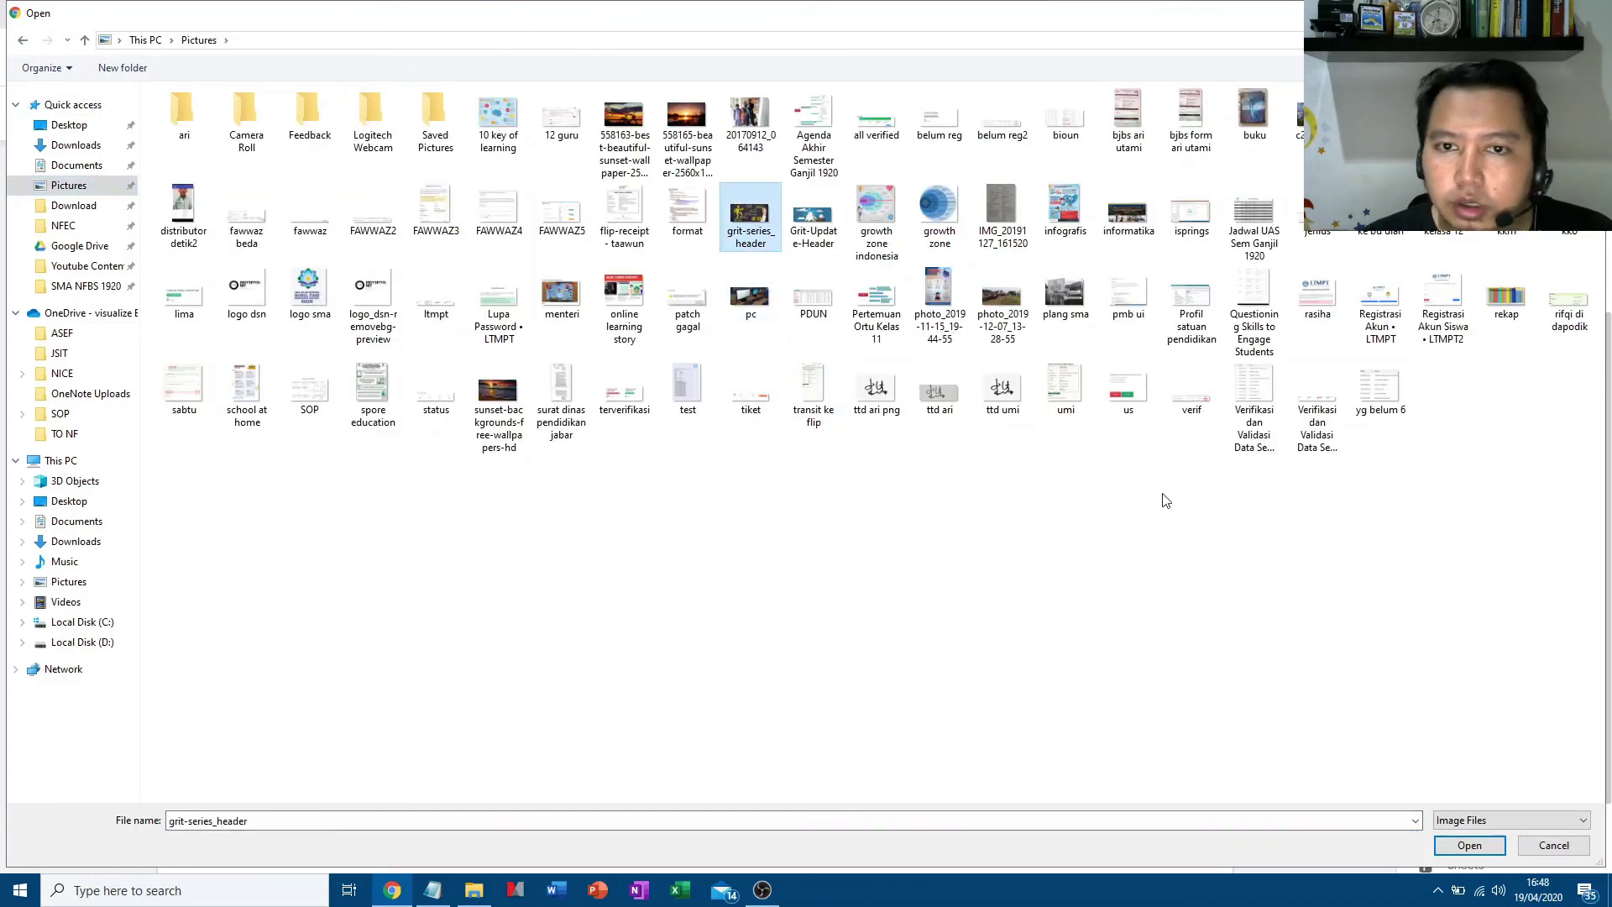
pyautogui.click(1469, 845)
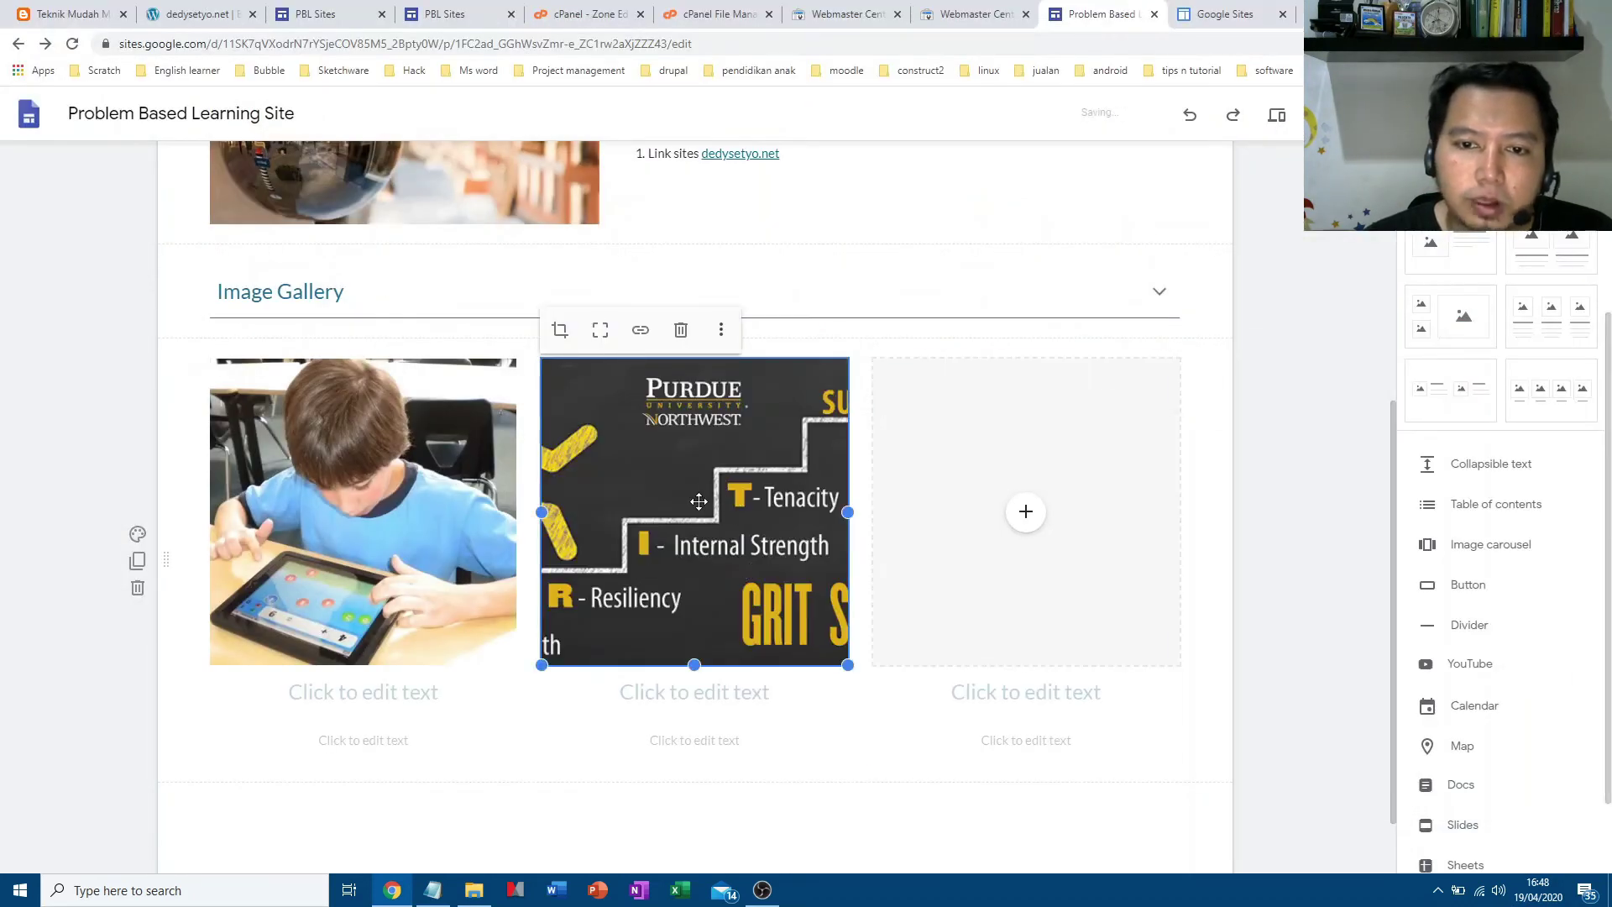
# Delete the empty third column from the gallery layout and select the second column's image and text group
pyautogui.rightClick(809, 407)
pyautogui.click(1026, 356)
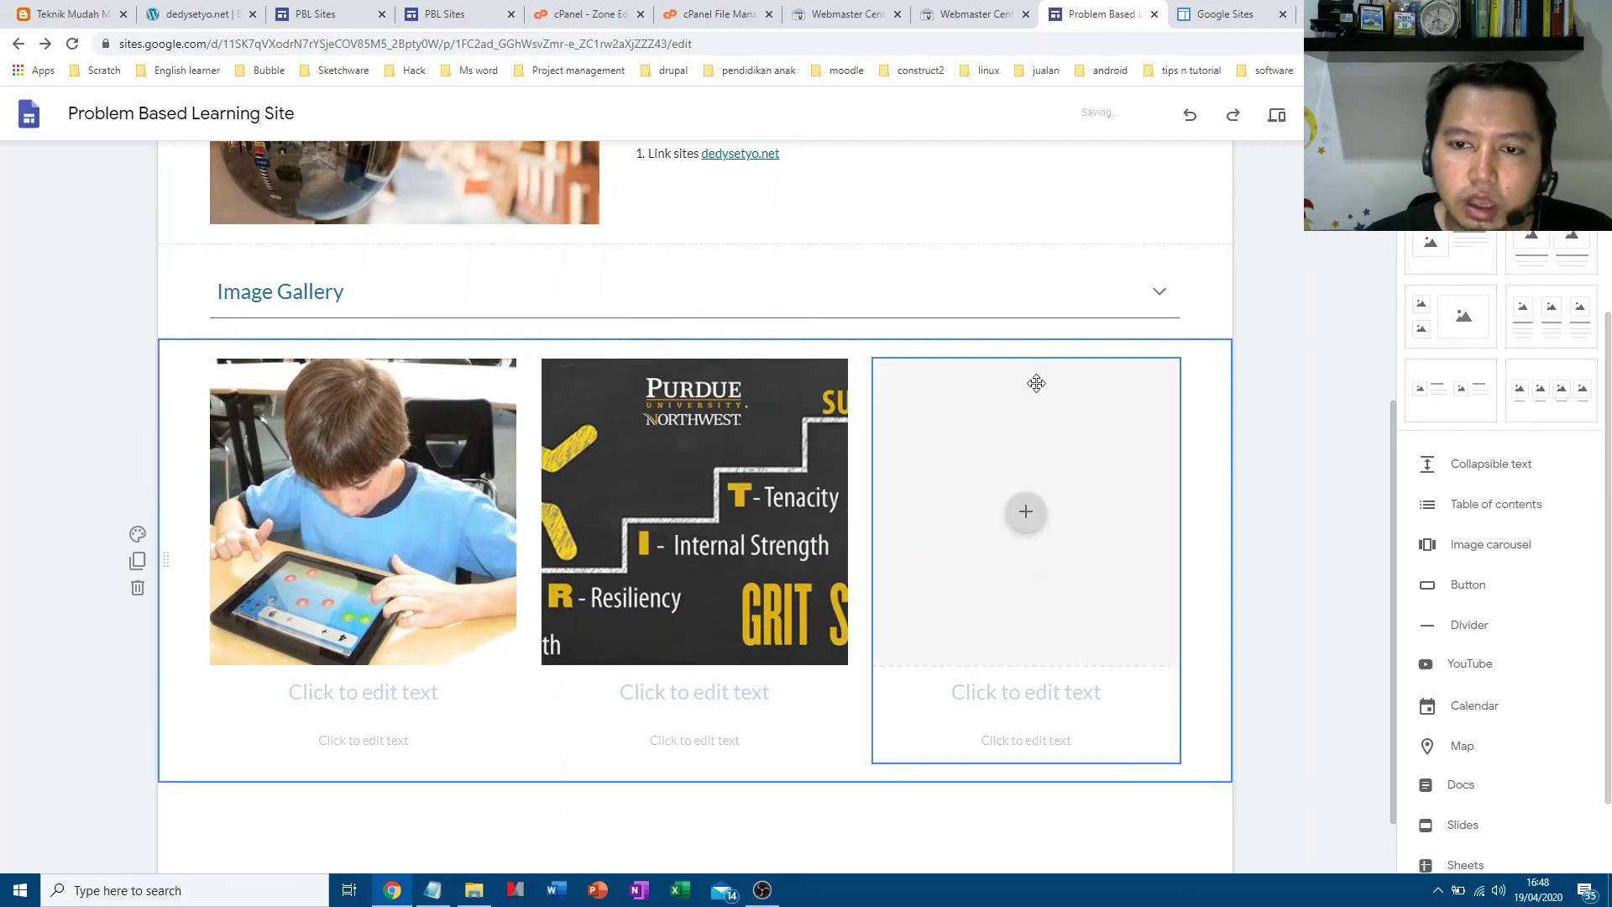
pyautogui.click(1036, 383)
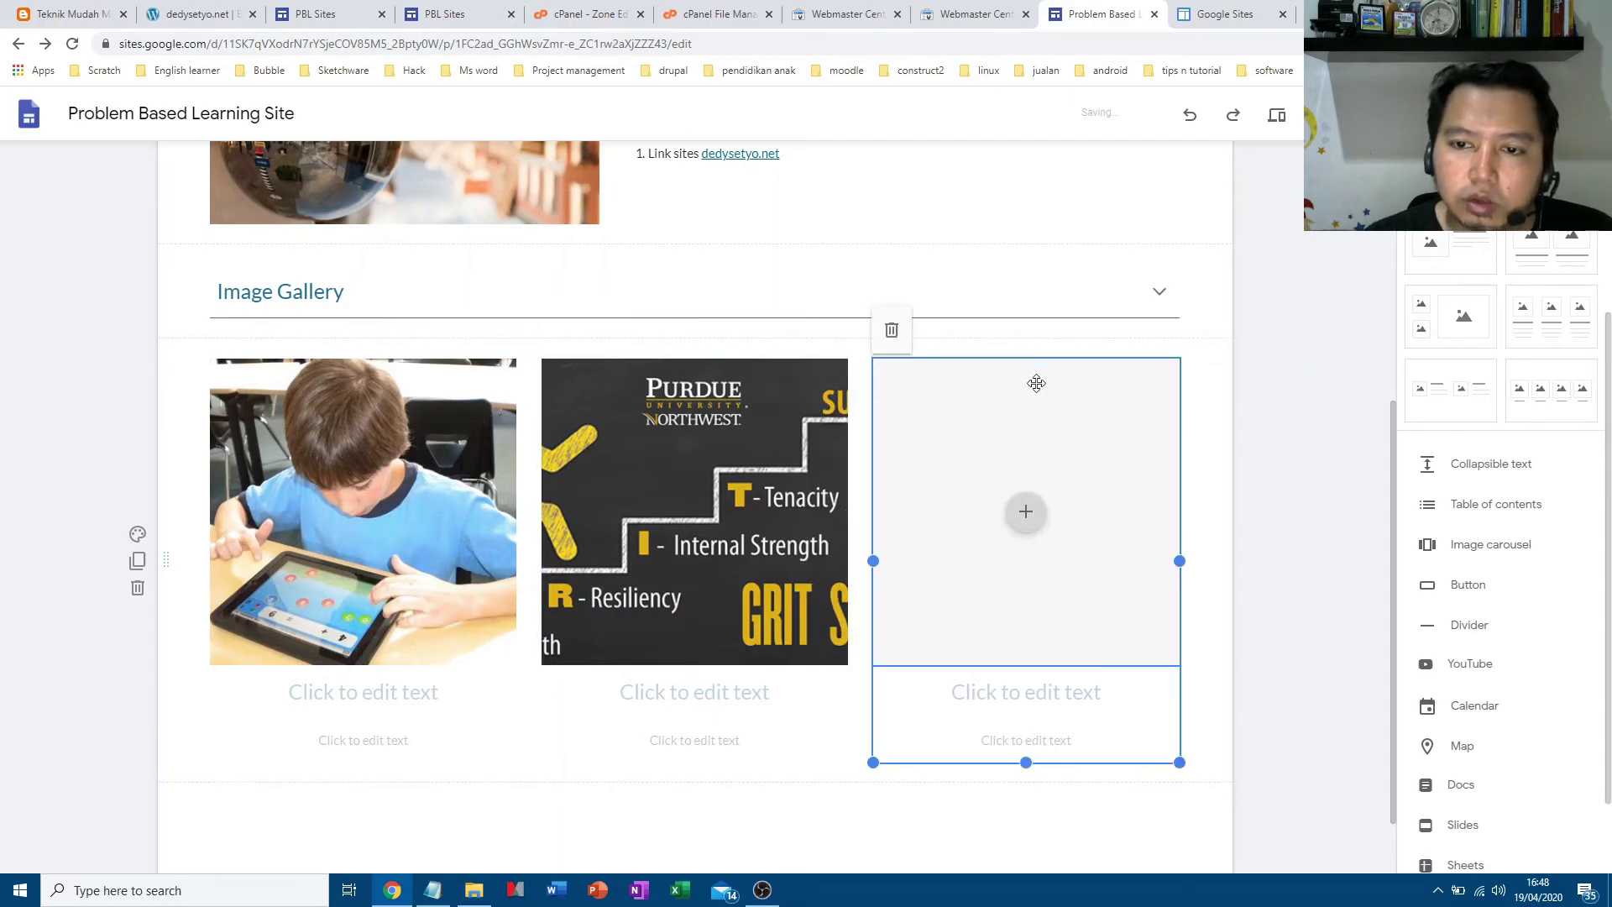
pyautogui.click(892, 331)
pyautogui.click(788, 452)
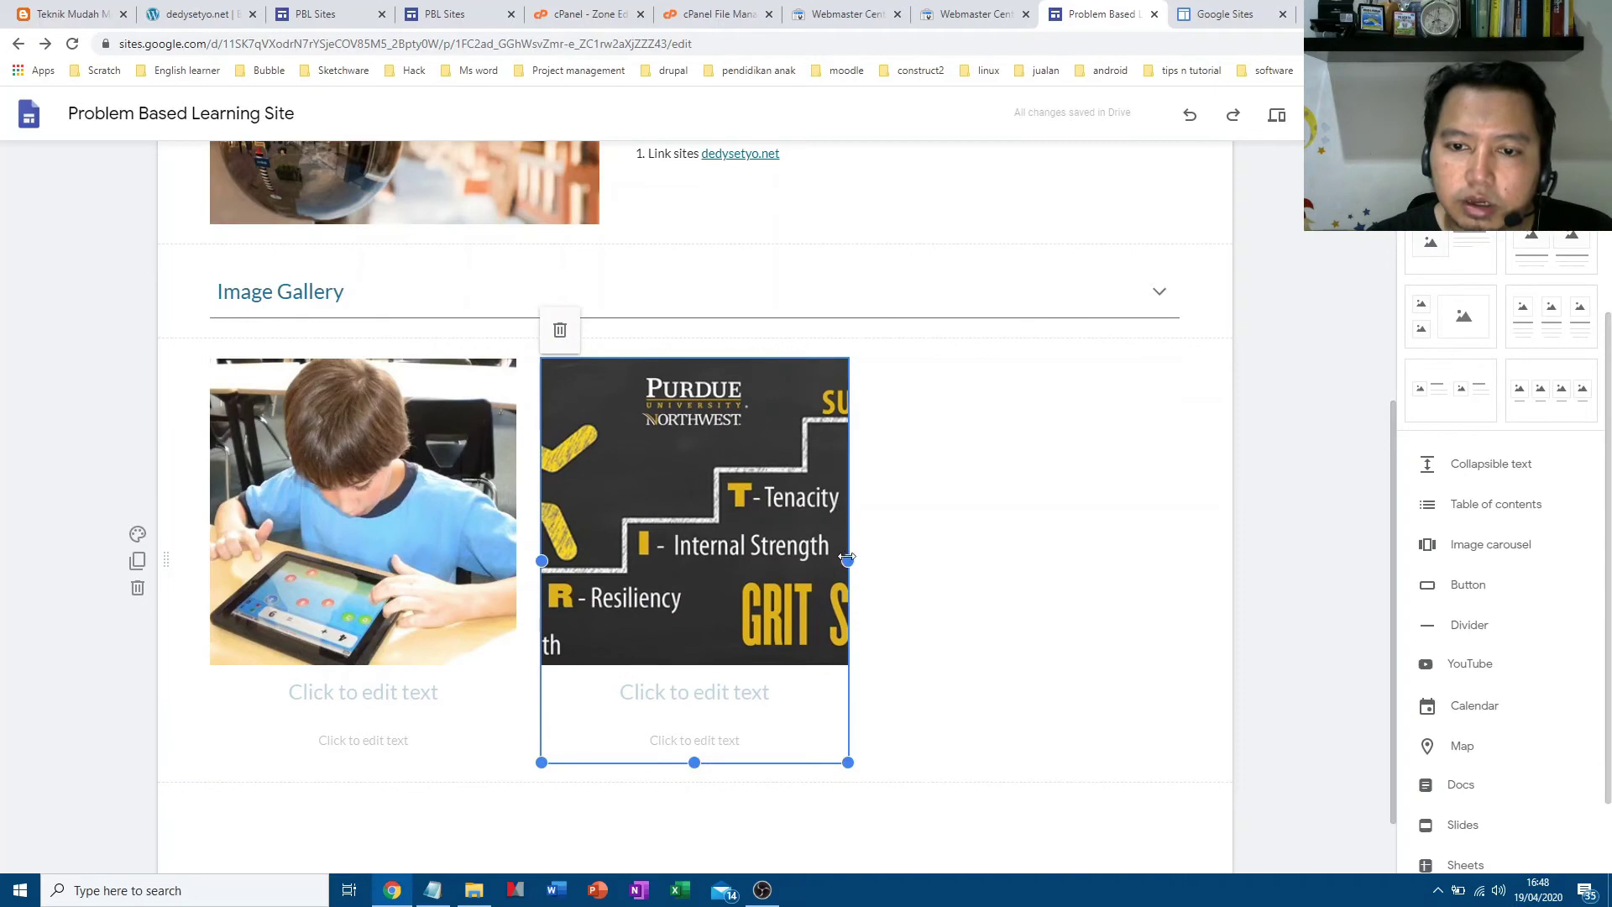
# Widen the GRIT series image group in the gallery's second column to fill the remaining section width
pyautogui.moveTo(851, 561); pyautogui.dragTo(1014, 578)
pyautogui.moveTo(1122, 579); pyautogui.dragTo(1162, 590)
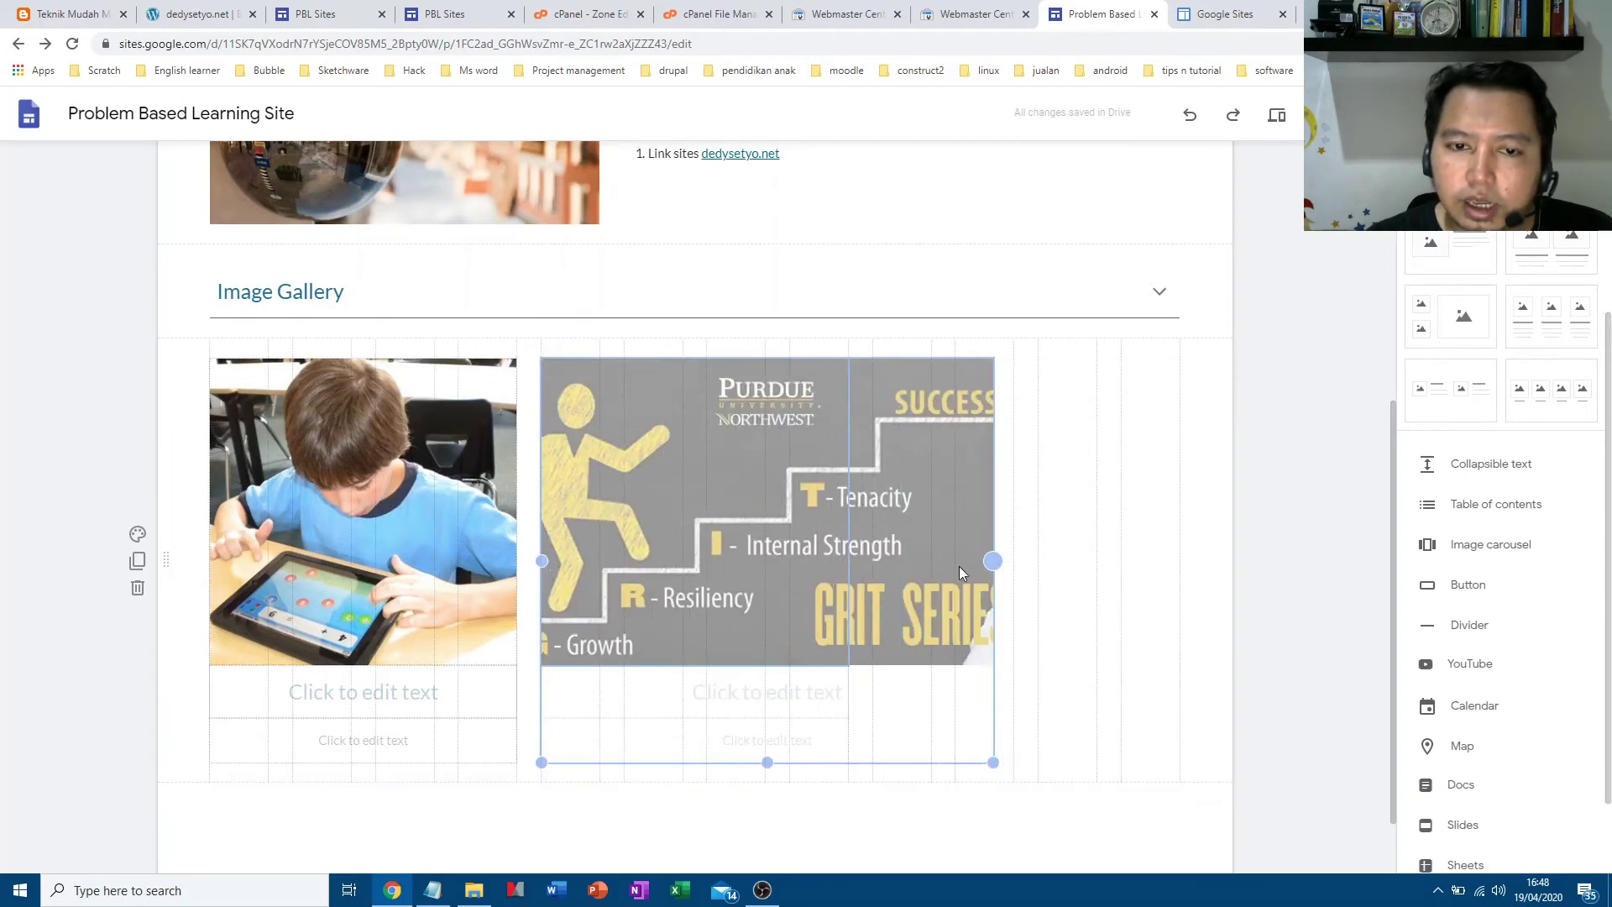
pyautogui.moveTo(959, 566); pyautogui.dragTo(1175, 571)
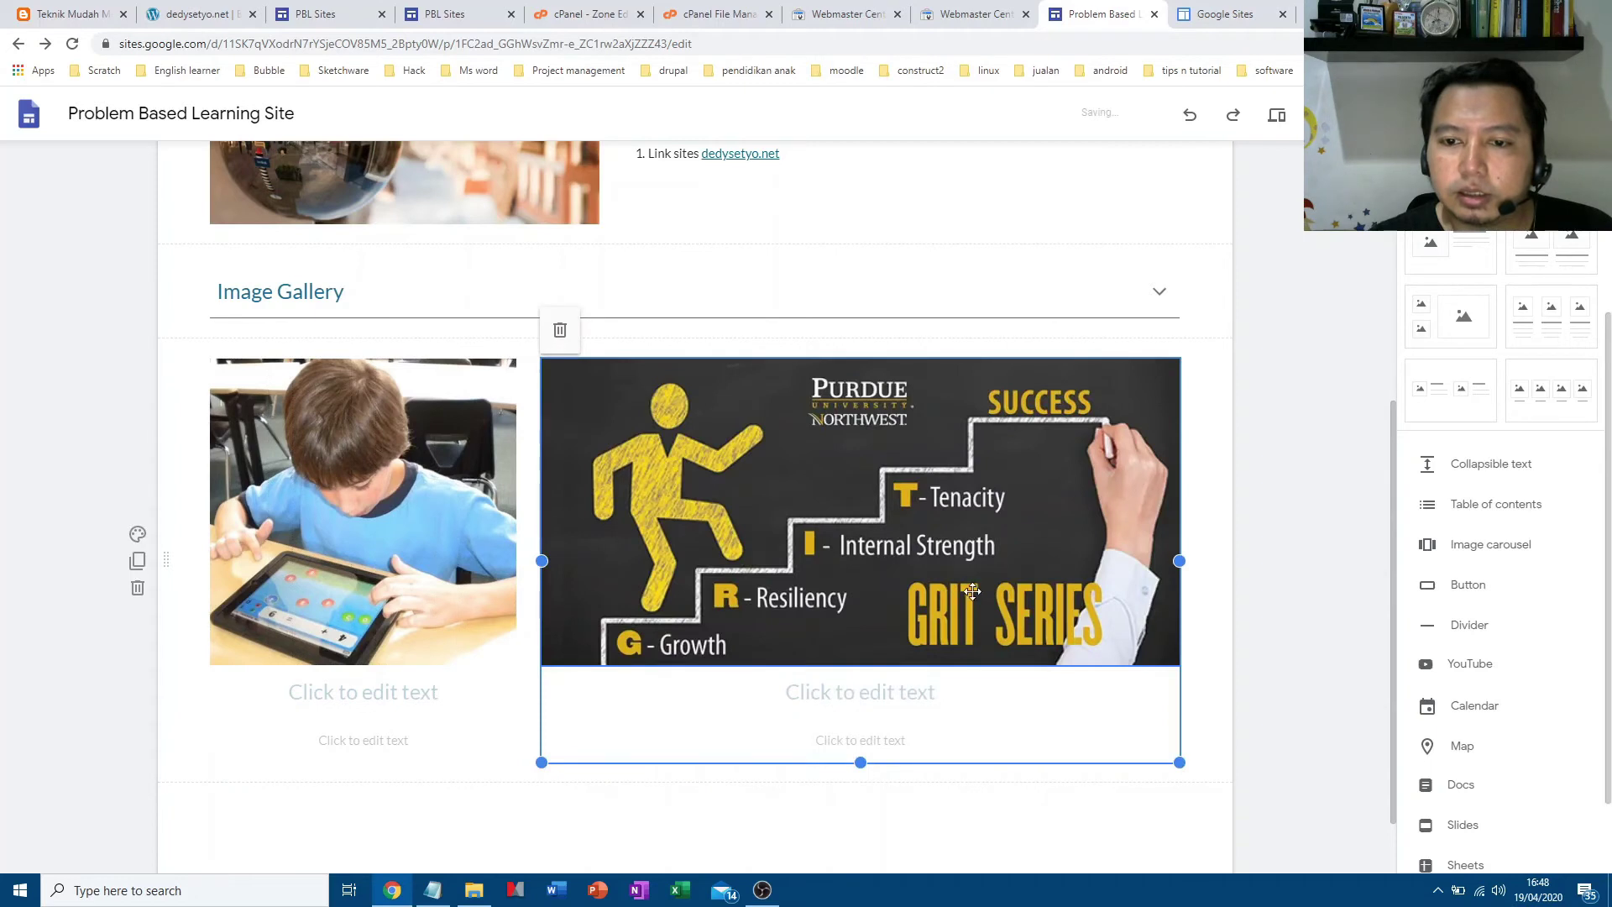
# Caption the tablet photo with the heading "Siswa belajar mandiri" and the GRIT image with the heading "GRIT Series"
pyautogui.click(874, 696)
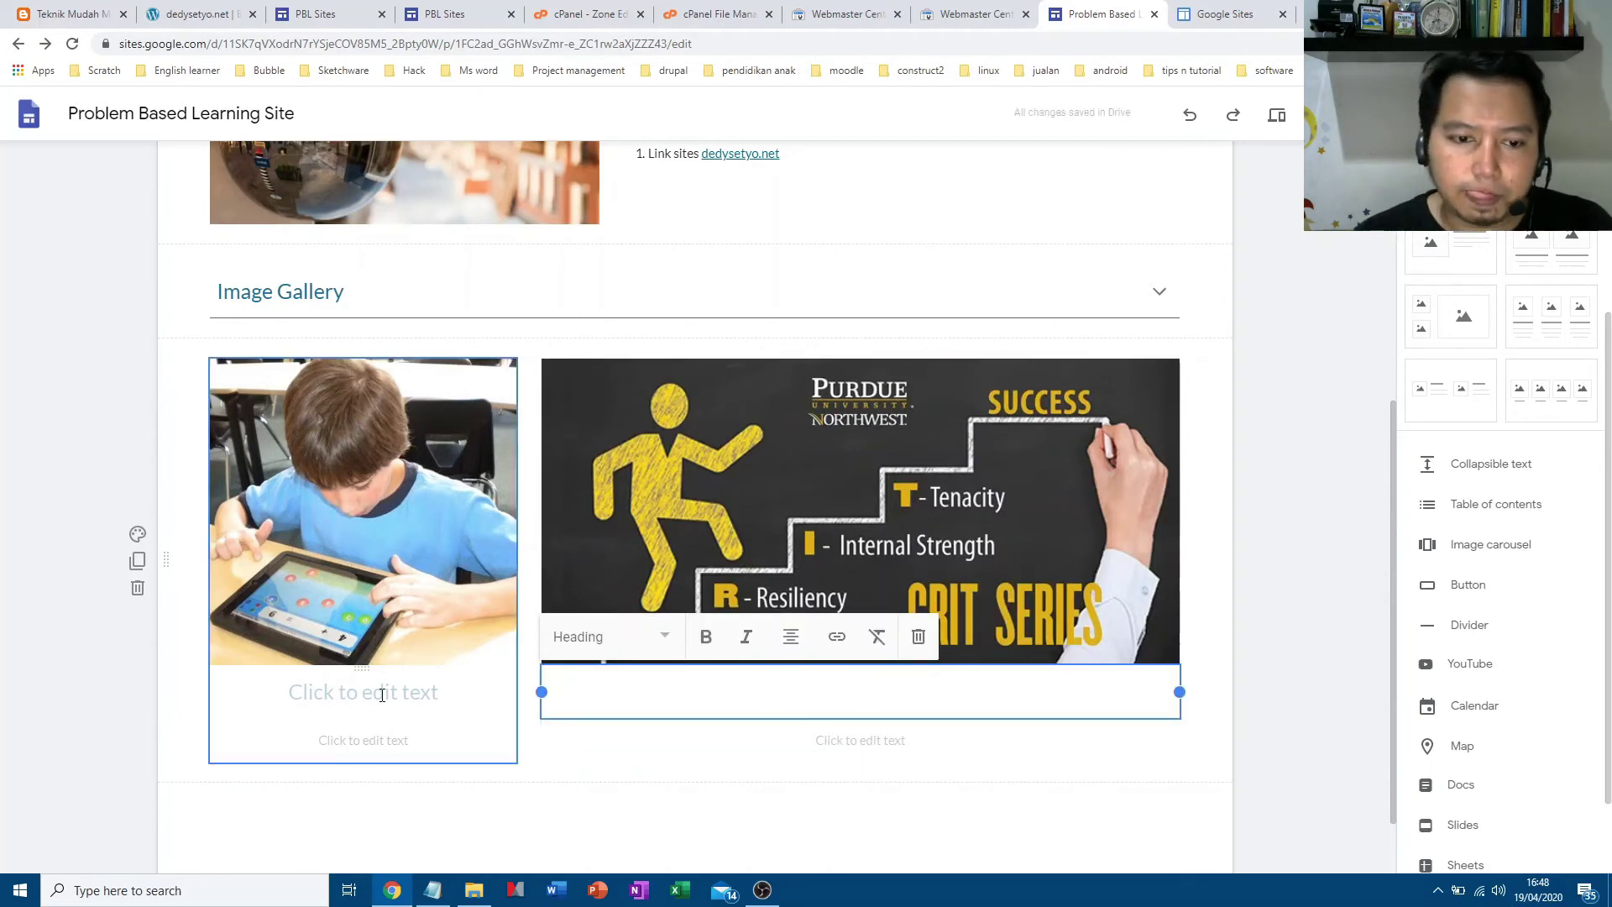
pyautogui.click(382, 695)
pyautogui.write('Siswa')
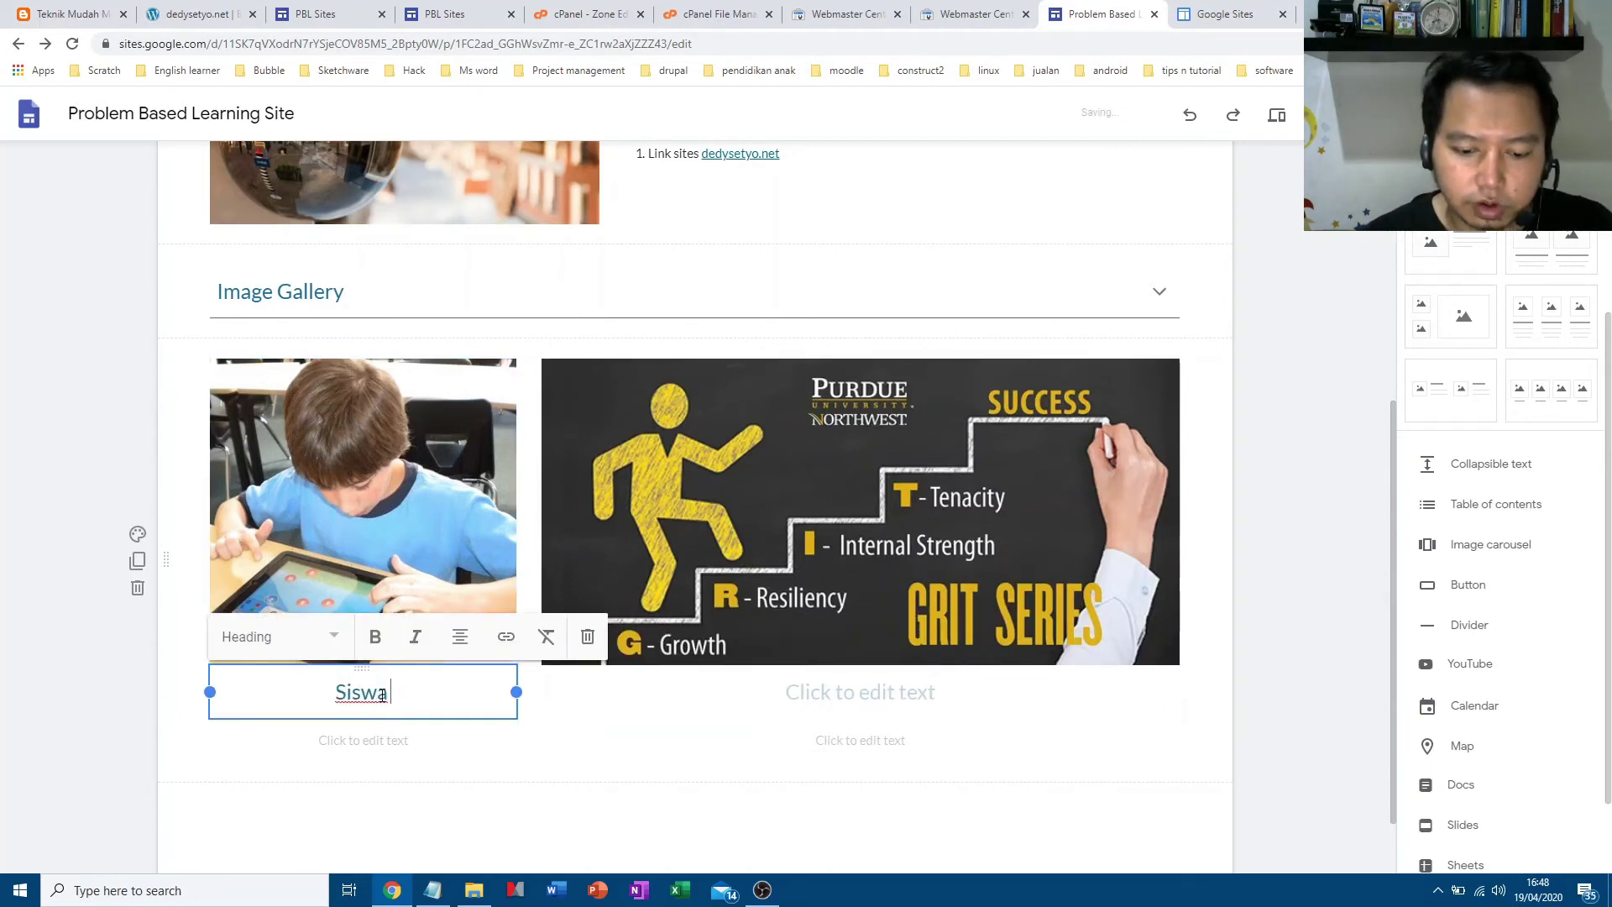
pyautogui.write(' belajar ')
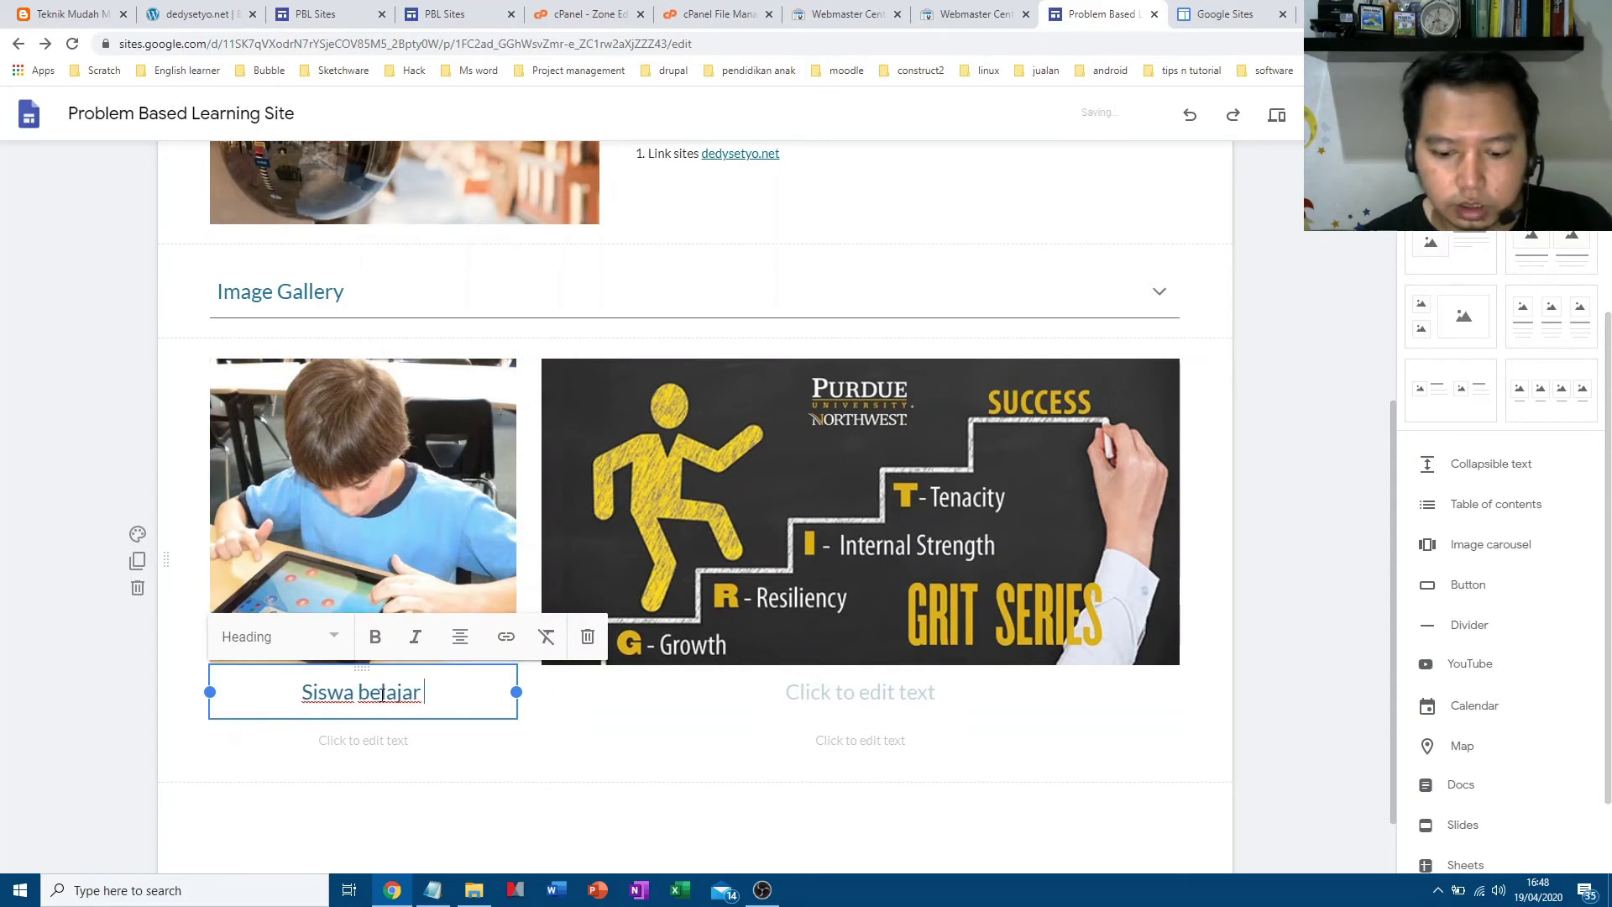
pyautogui.write('mandiri')
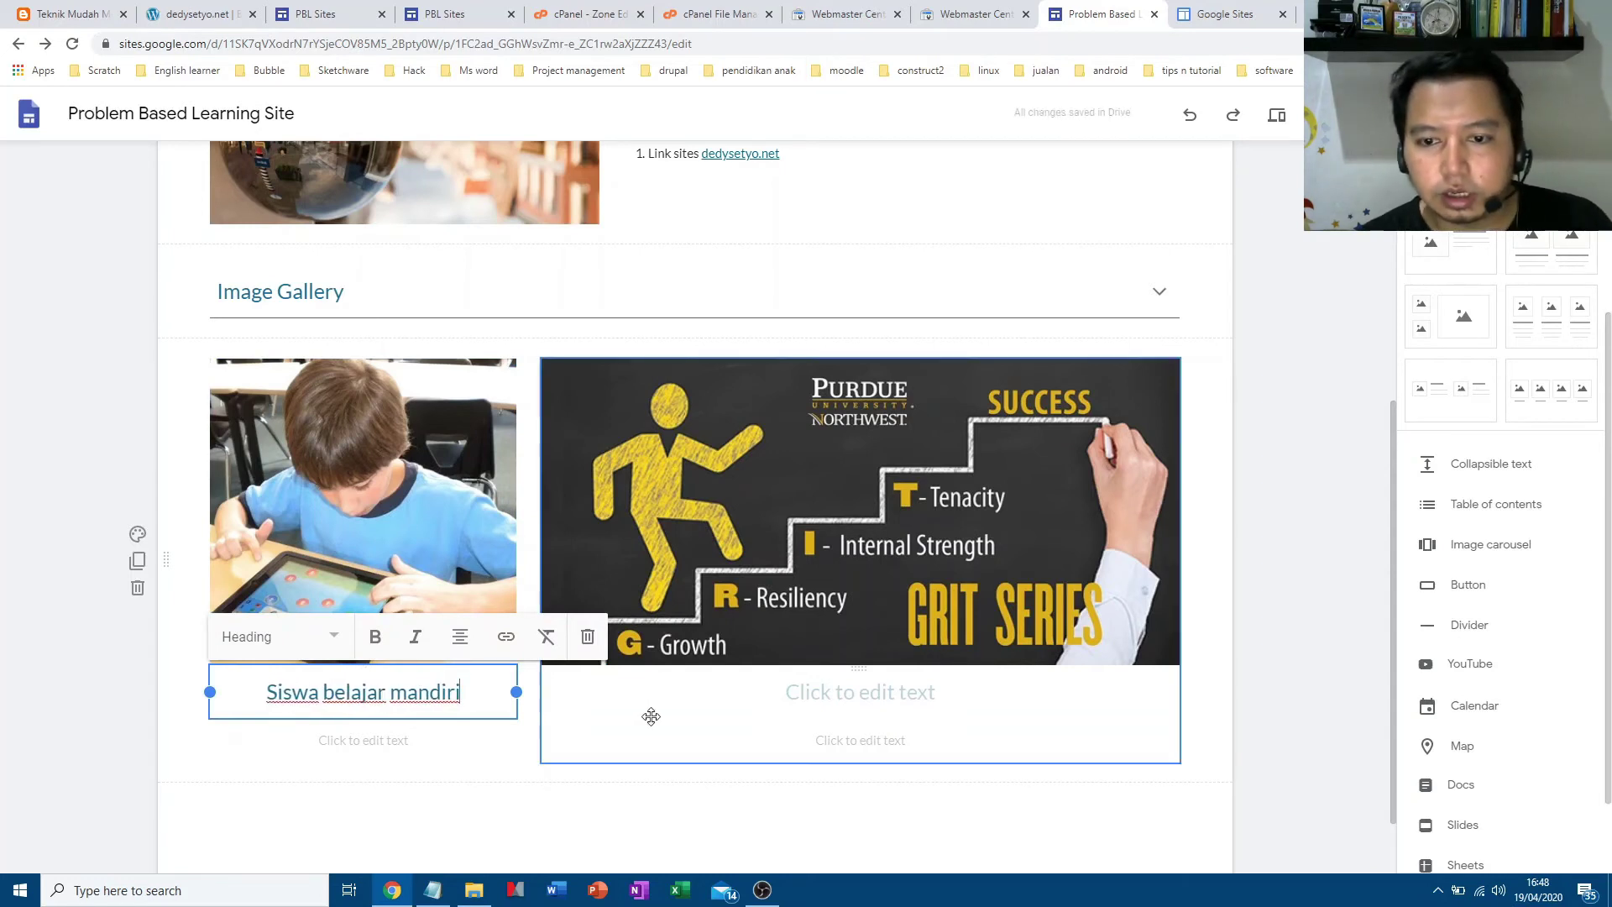
pyautogui.click(846, 697)
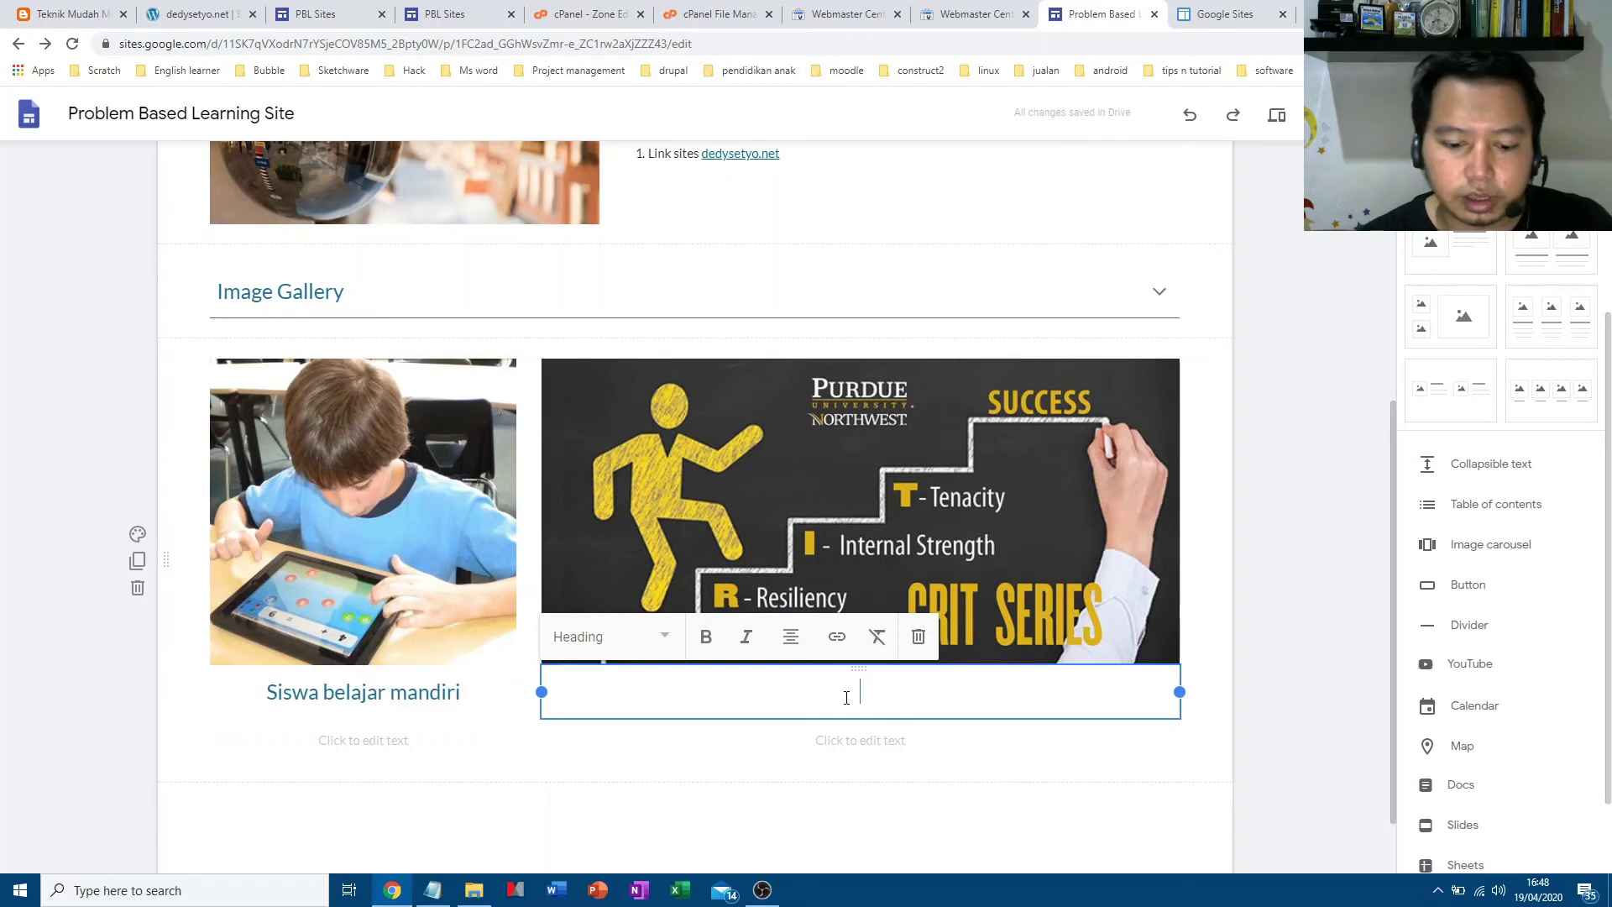
pyautogui.write('GRIT ')
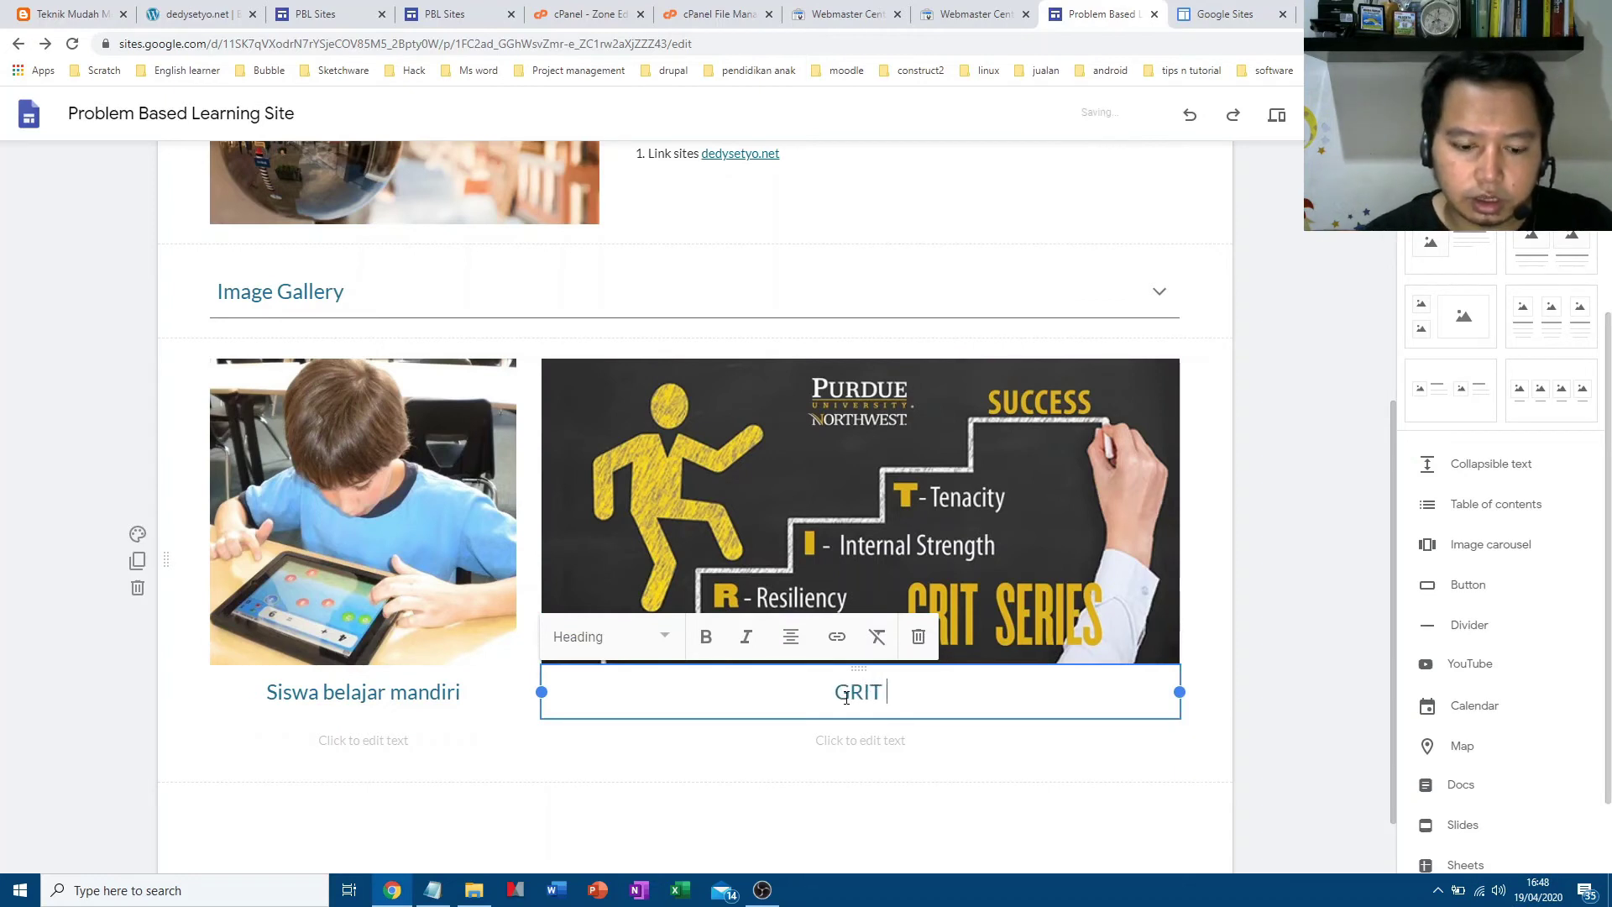
pyautogui.write('Series')
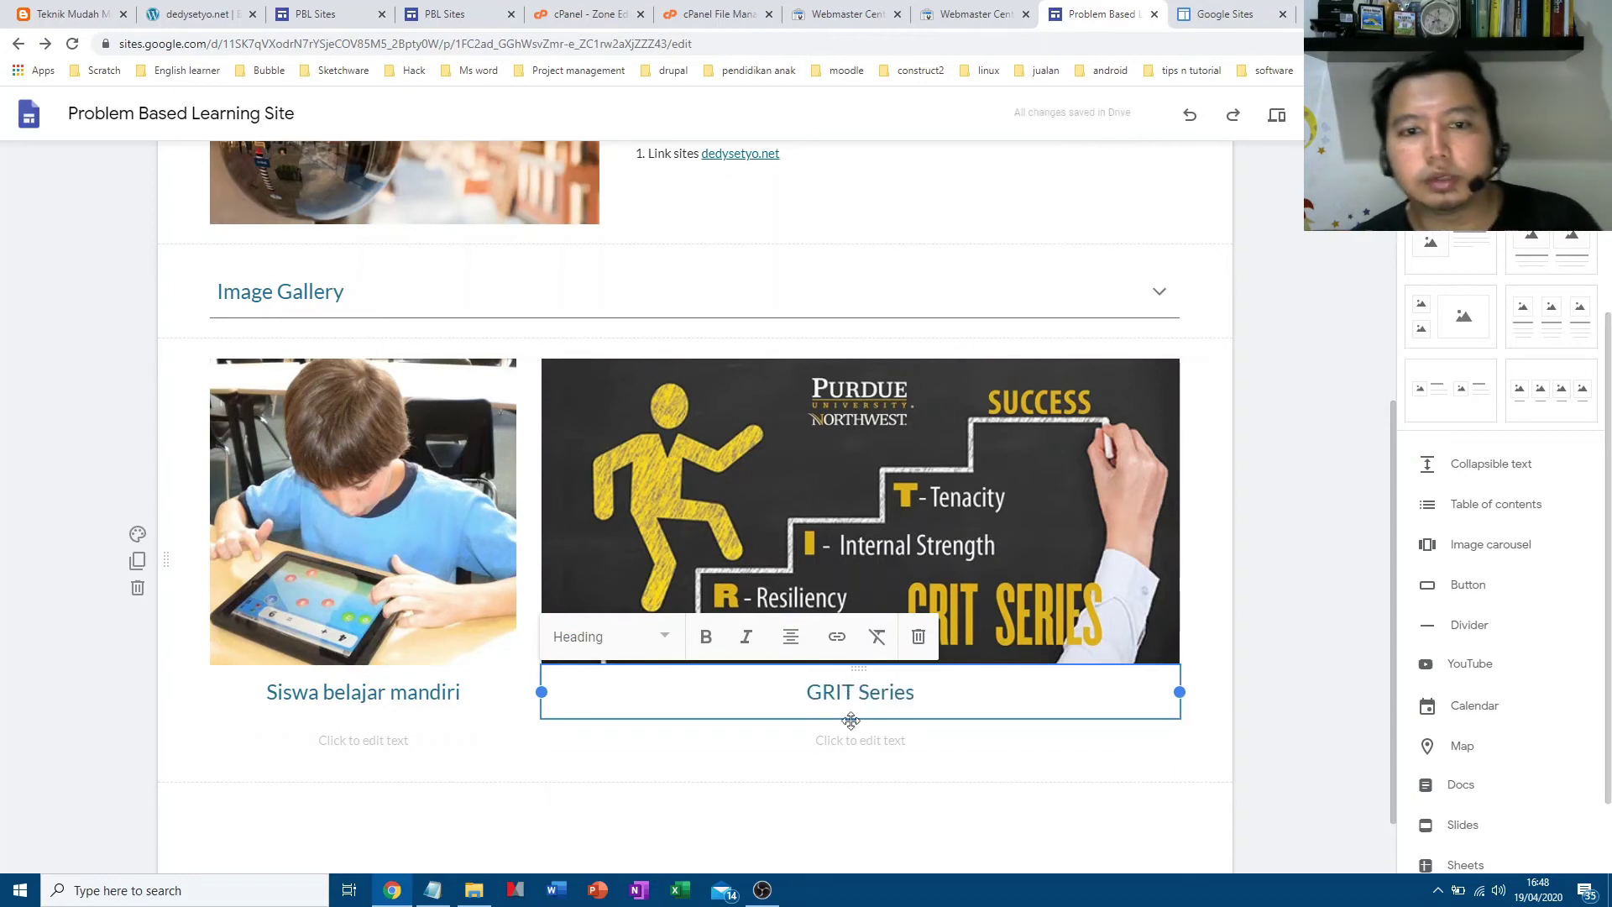
pyautogui.click(776, 808)
# Look over the page from the header banner through the Introduction to the Image Gallery
pyautogui.scroll(3, 826, 761)
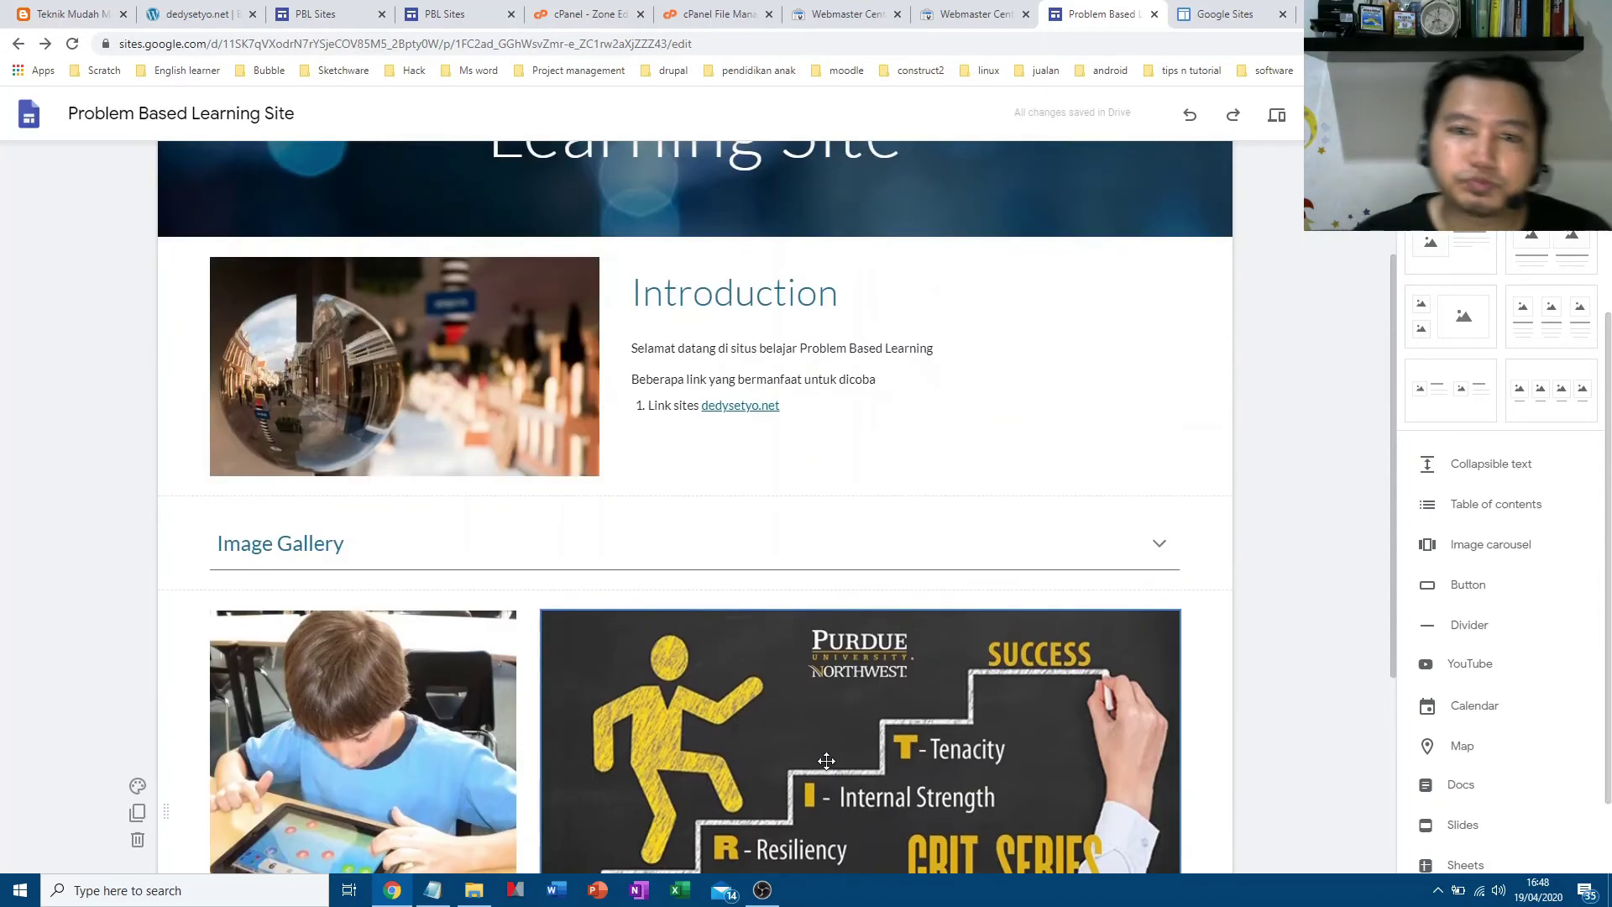
pyautogui.scroll(2, 846, 753)
pyautogui.scroll(-5, 845, 752)
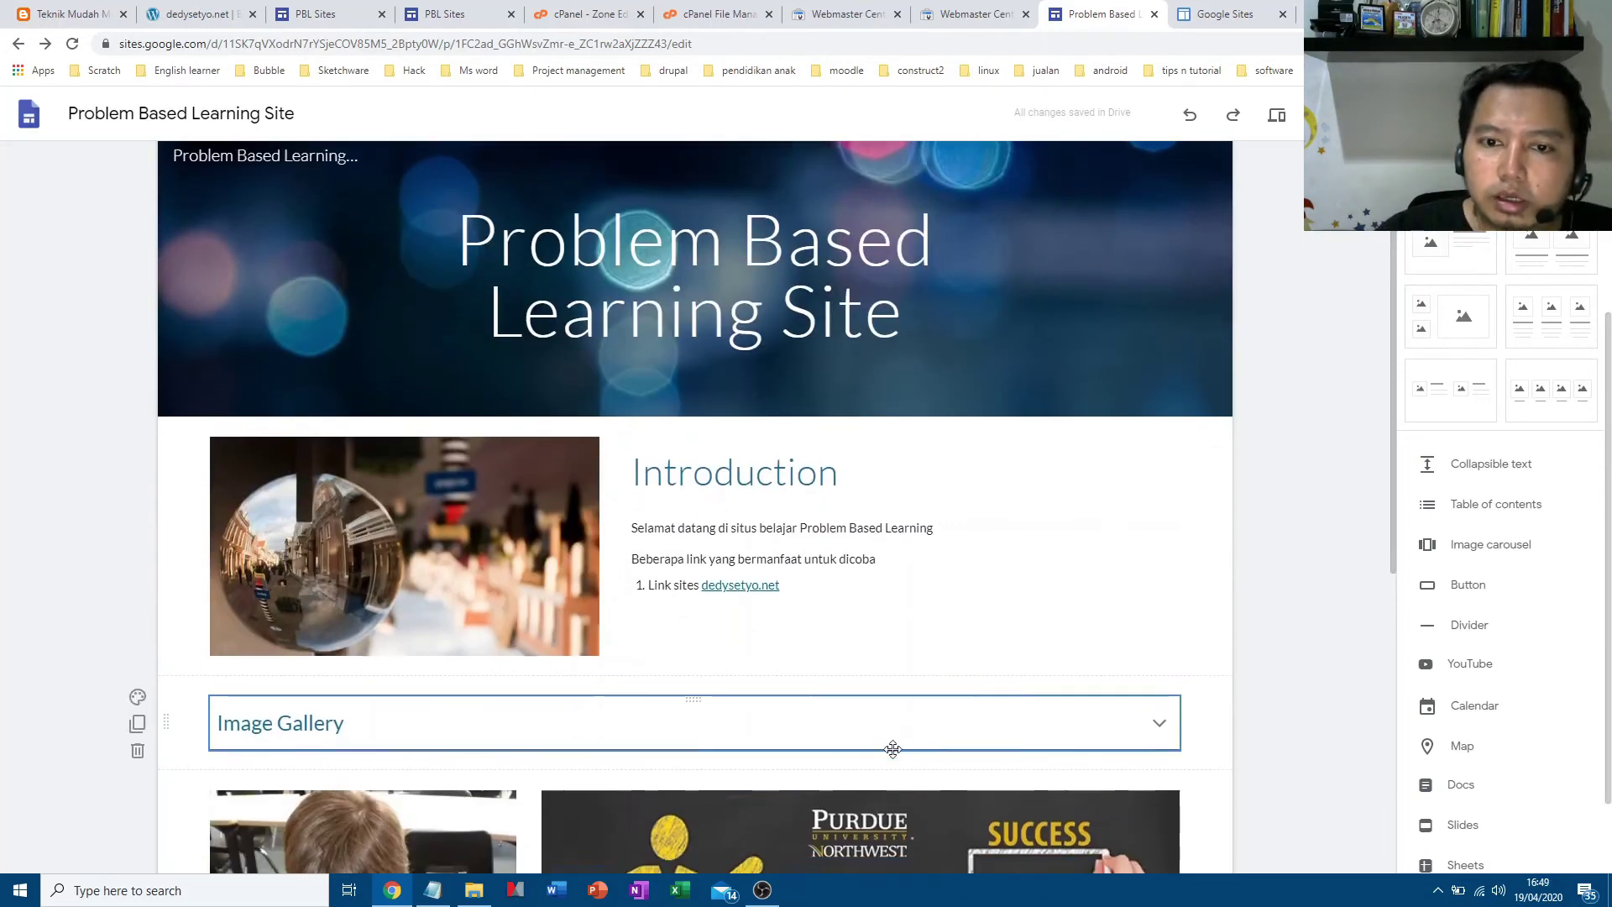
pyautogui.scroll(5, 901, 754)
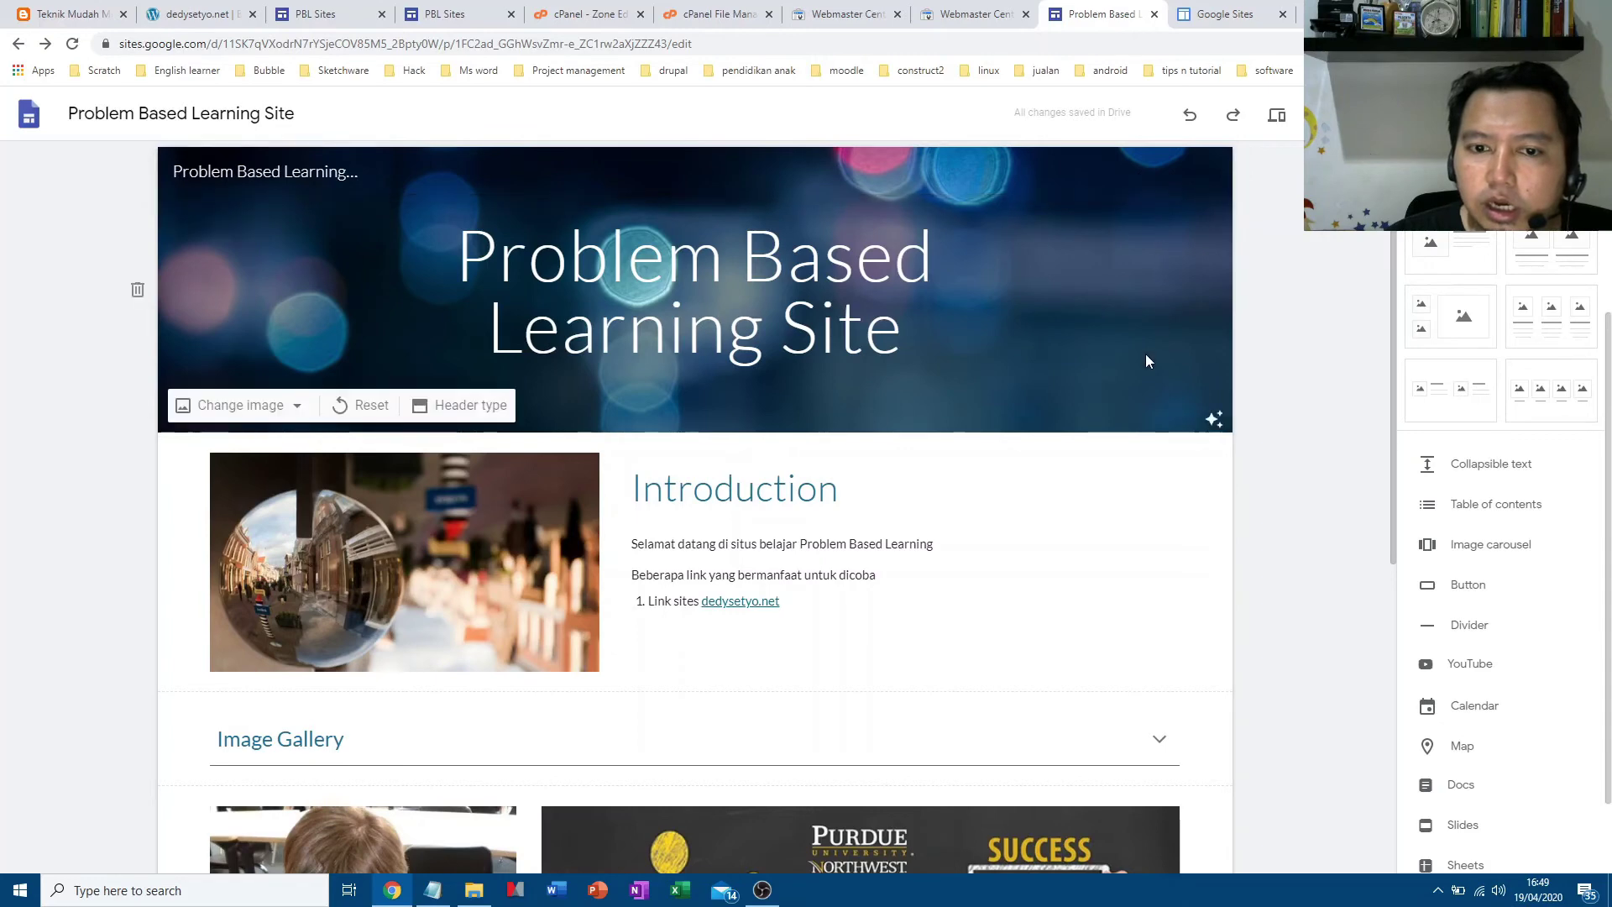
pyautogui.scroll(-4, 1145, 355)
pyautogui.scroll(-2, 990, 583)
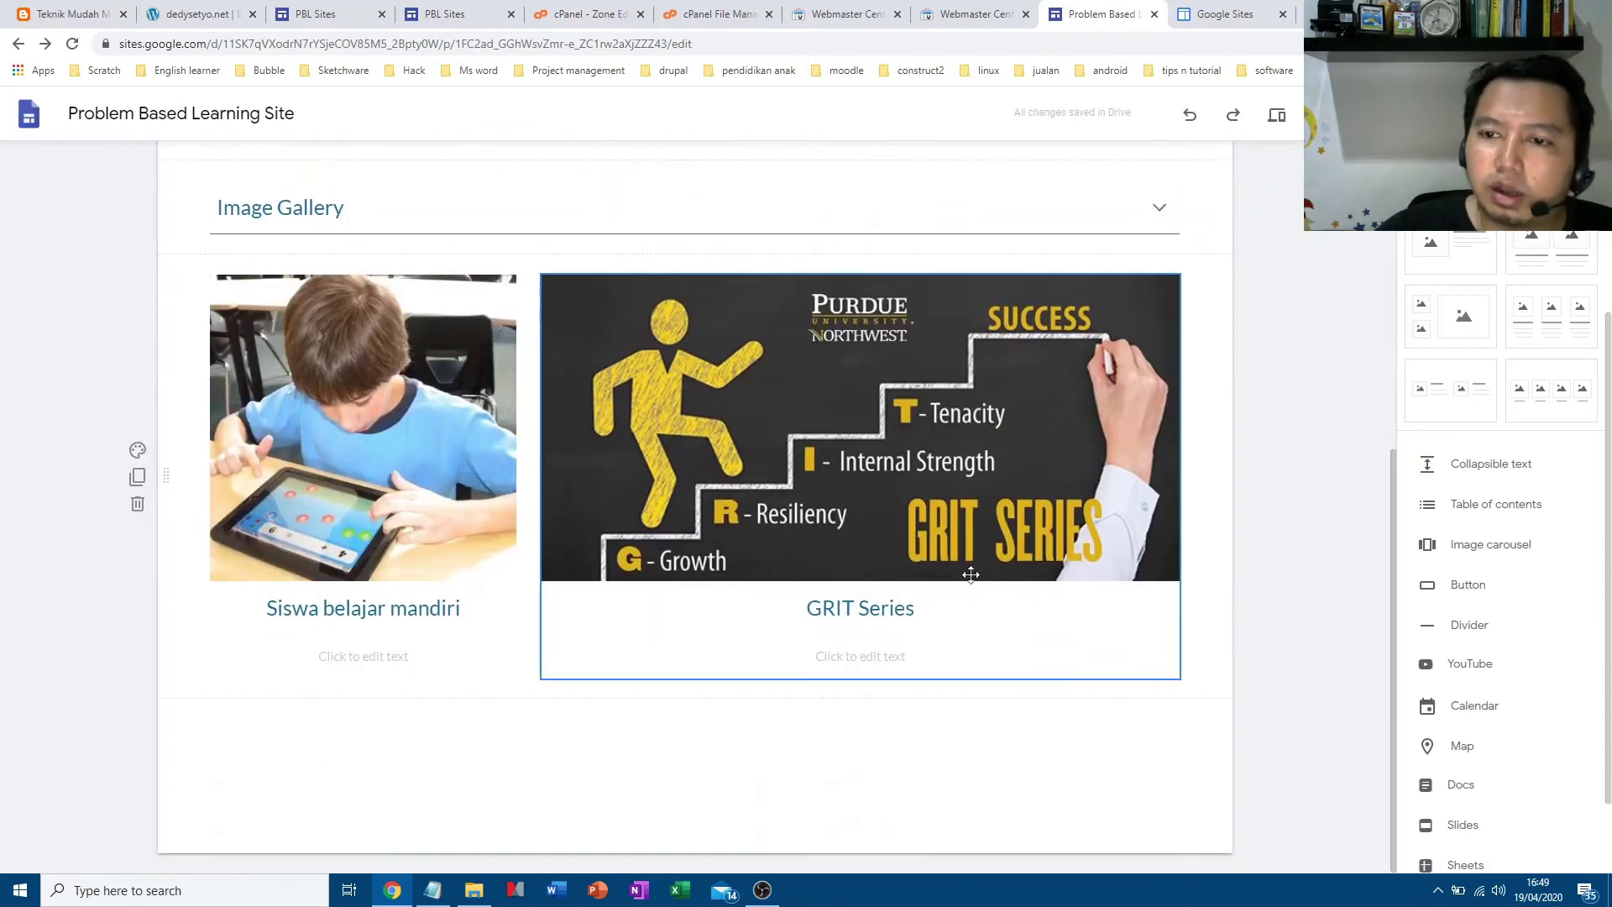
pyautogui.scroll(6, 971, 575)
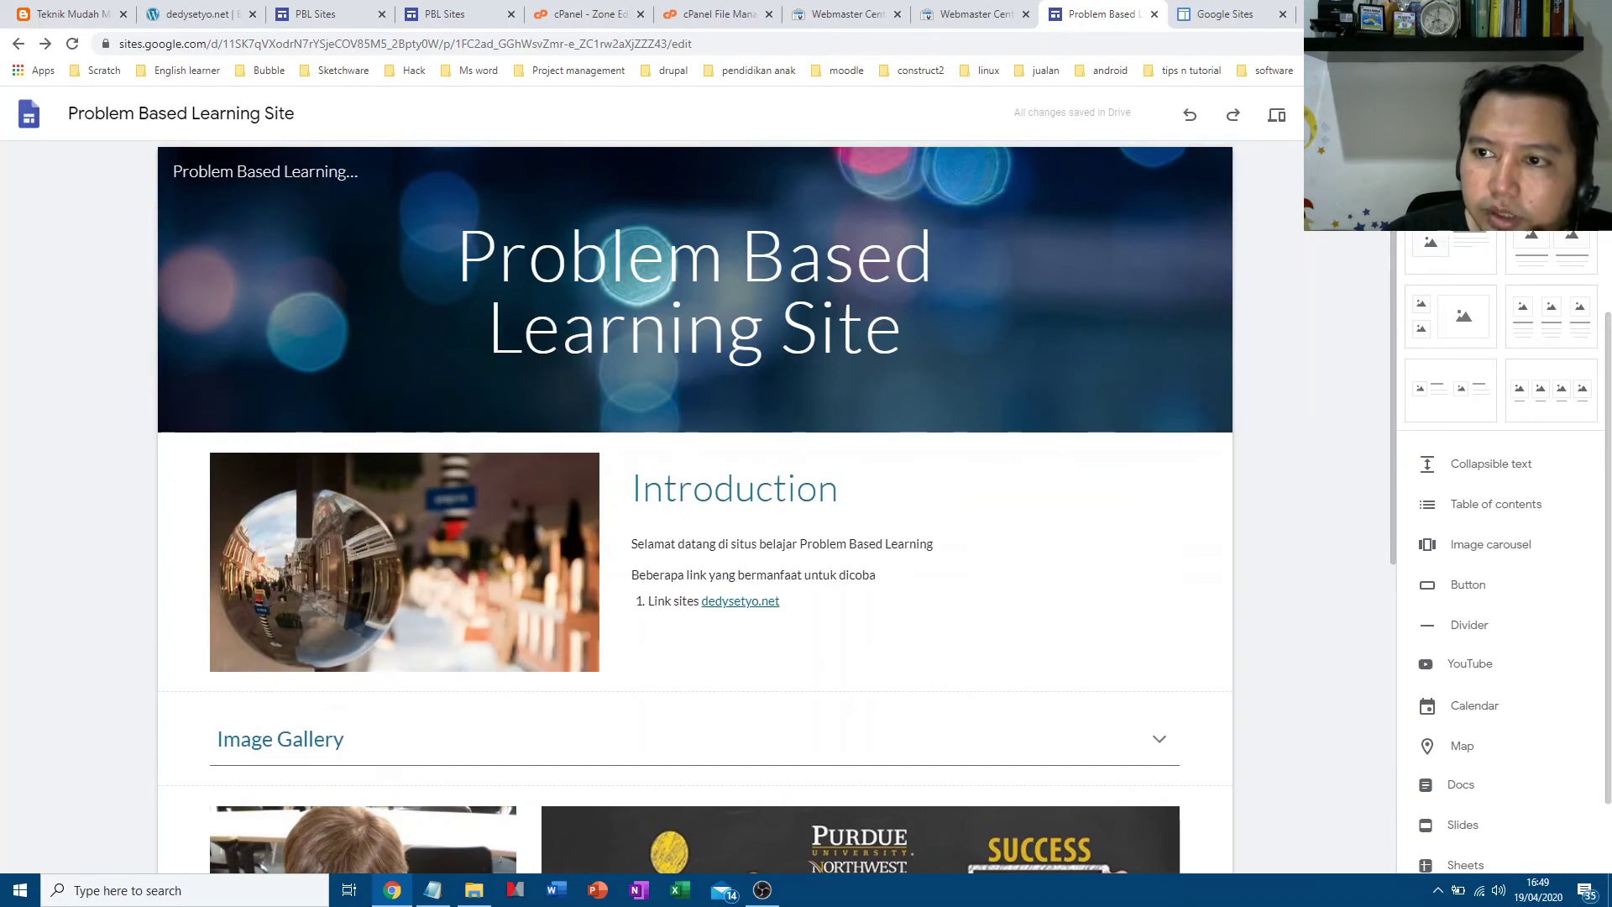
# Add a new page named "About" to the site
pyautogui.click(1504, 160)
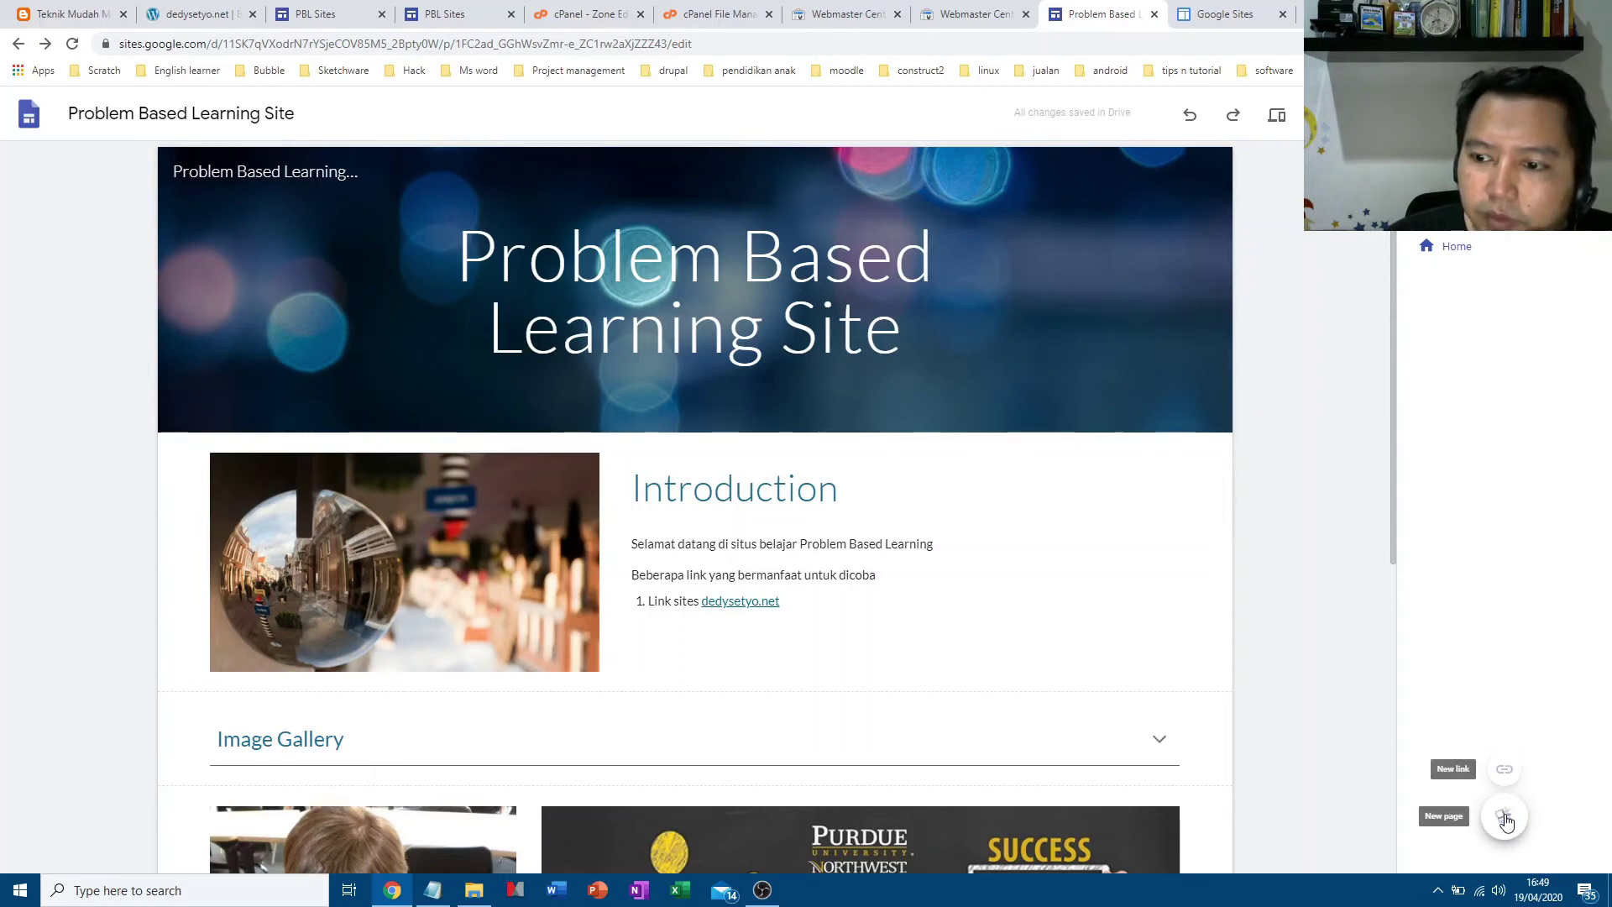
pyautogui.click(1504, 815)
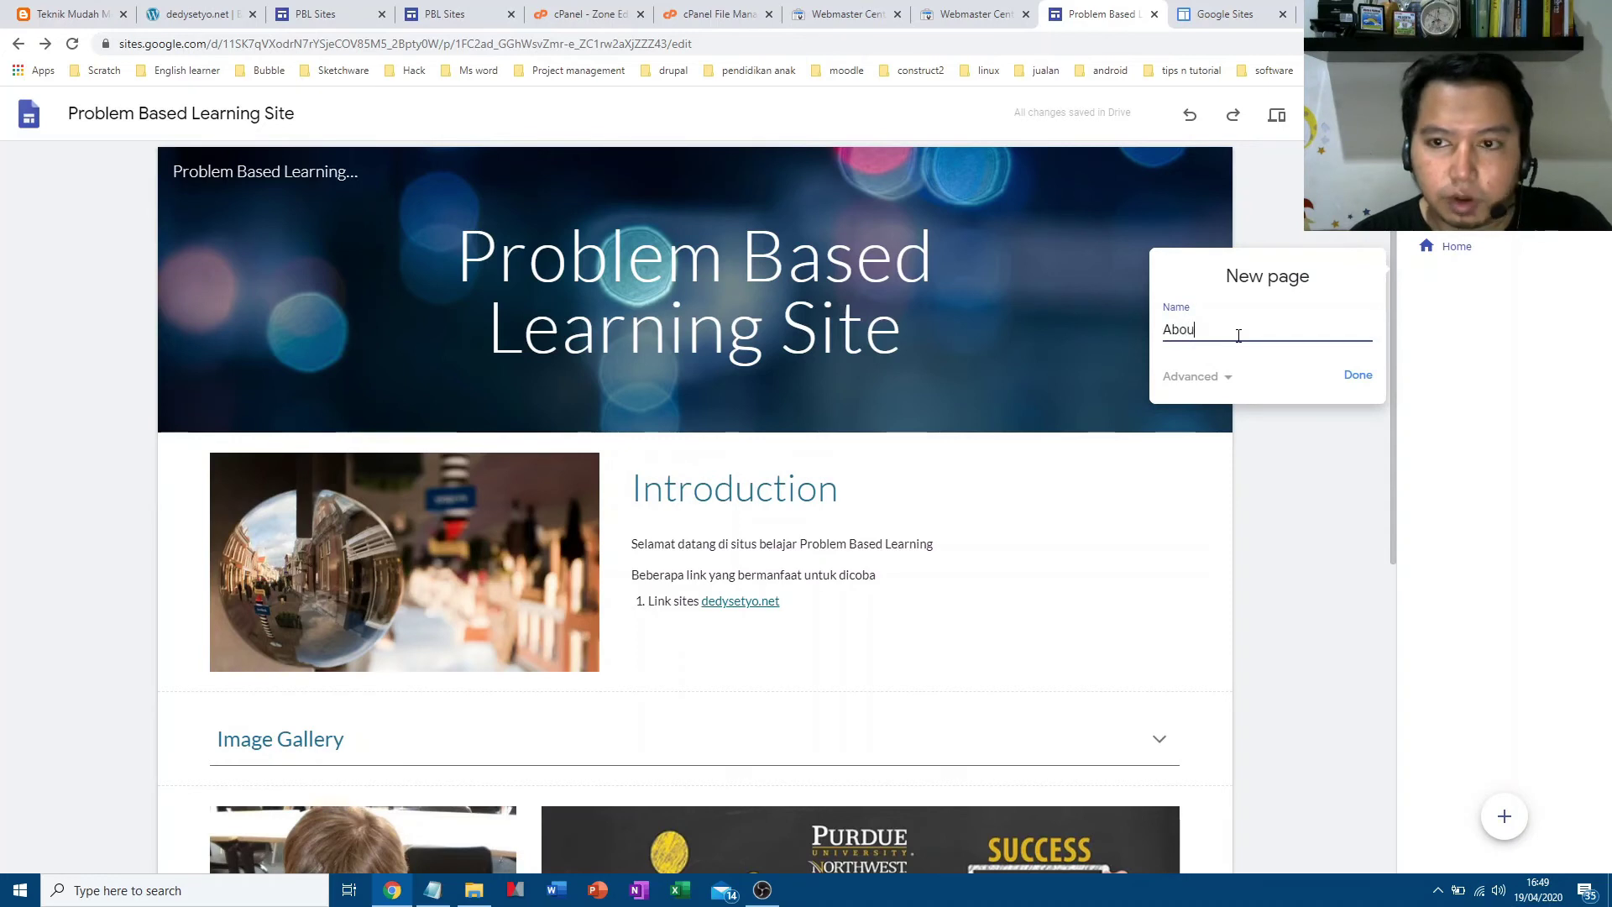
pyautogui.click(1358, 389)
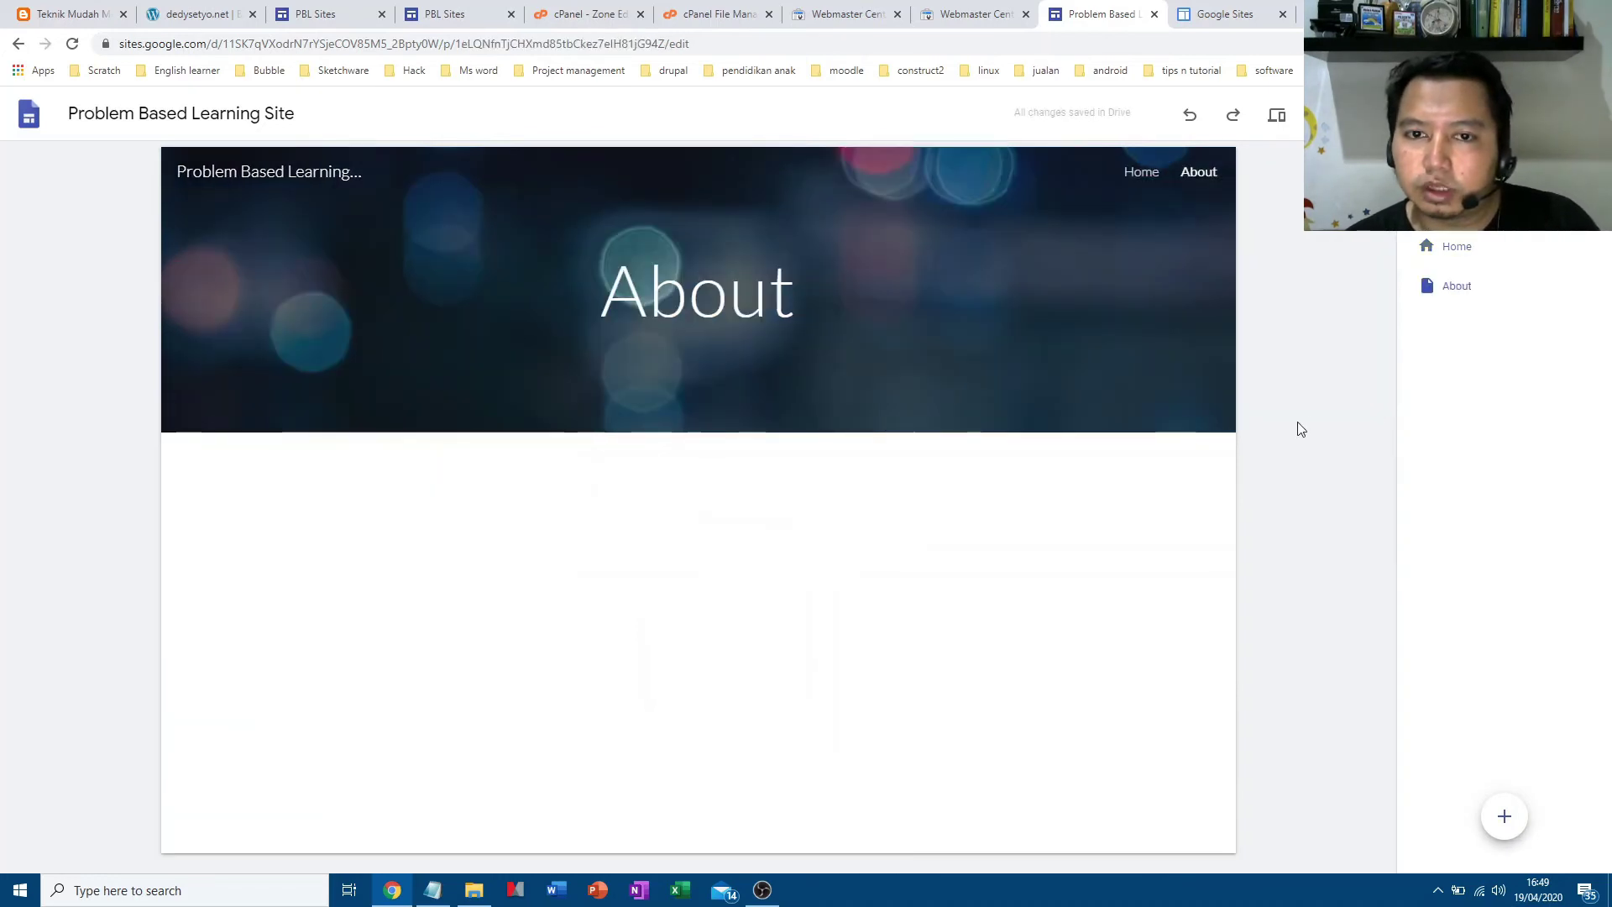
# Switch between the Home and About pages using the page list and site navigation, reviewing the content of each
pyautogui.click(1476, 292)
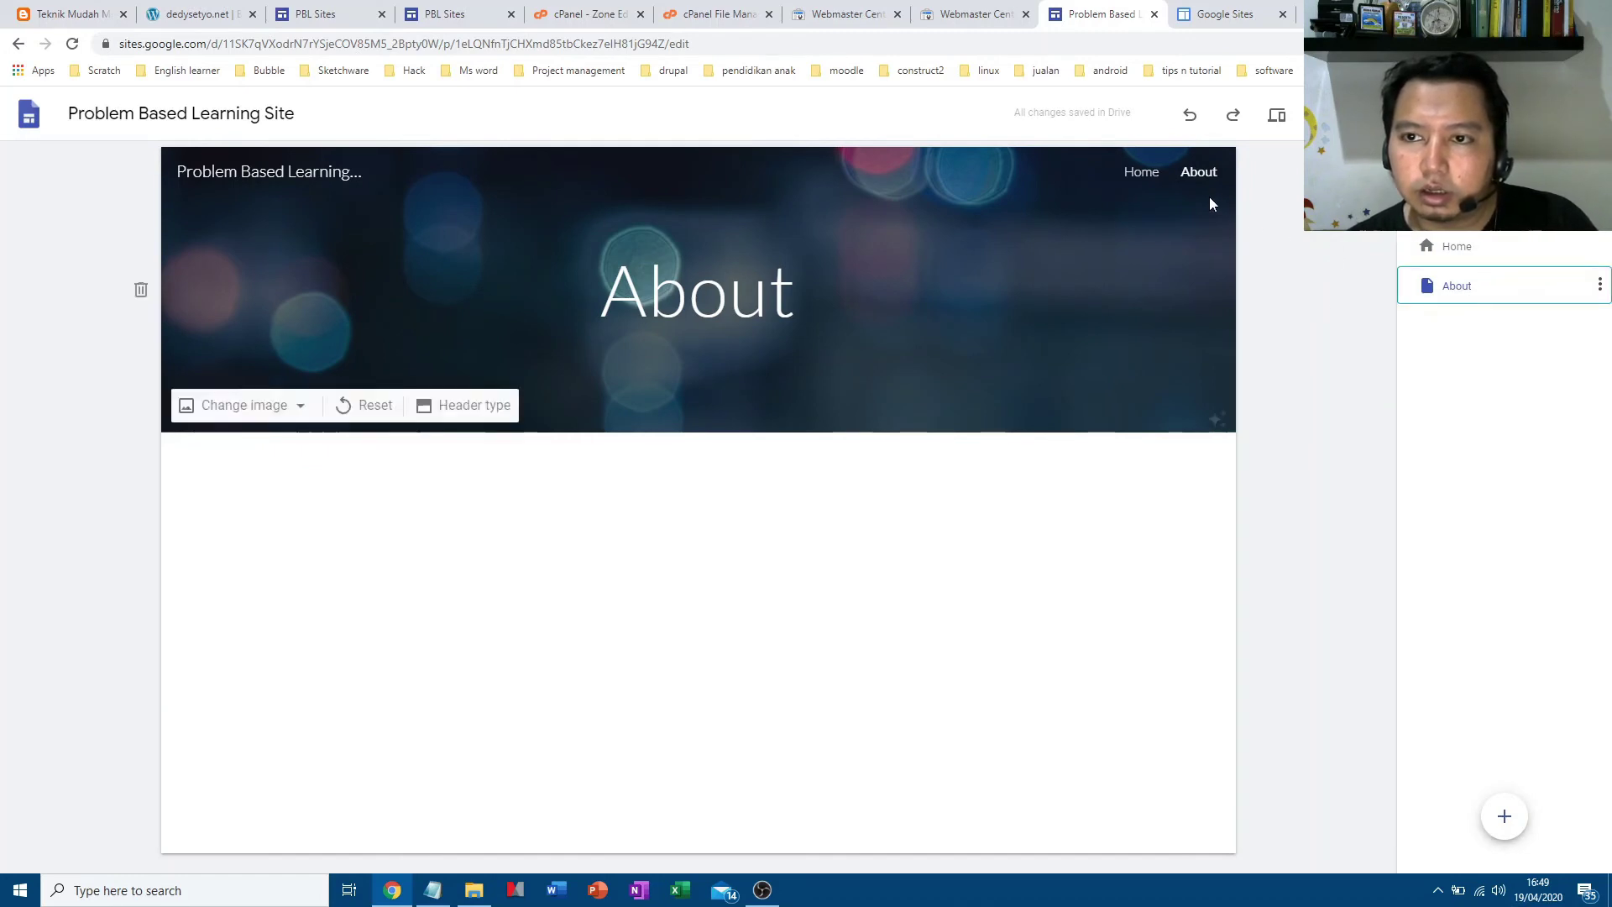
pyautogui.click(1476, 250)
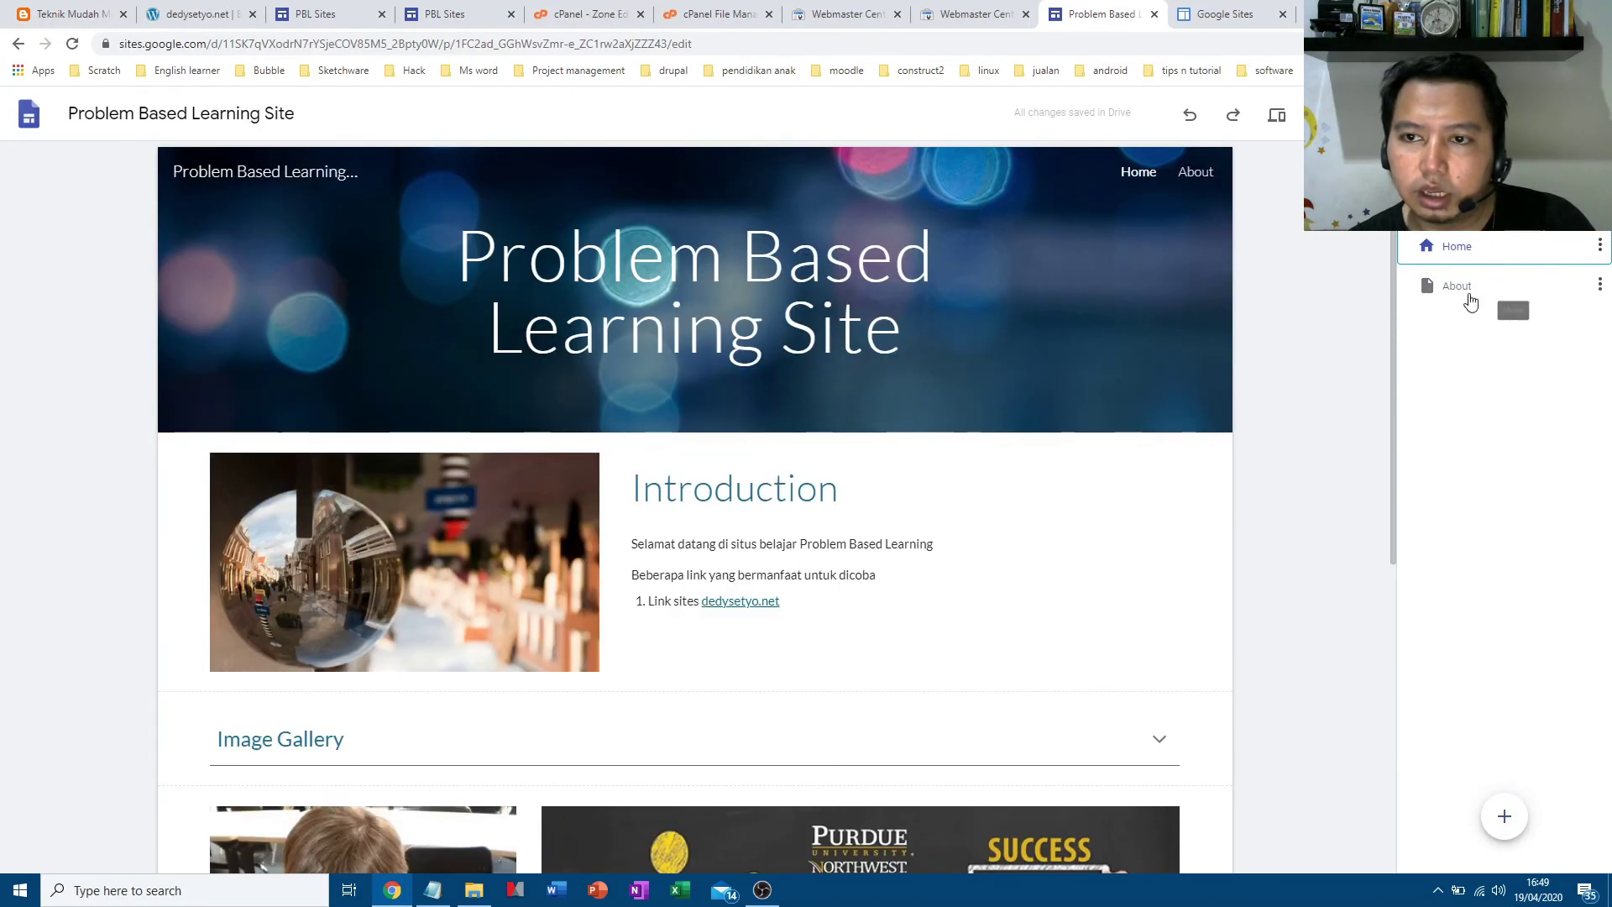
pyautogui.click(1469, 301)
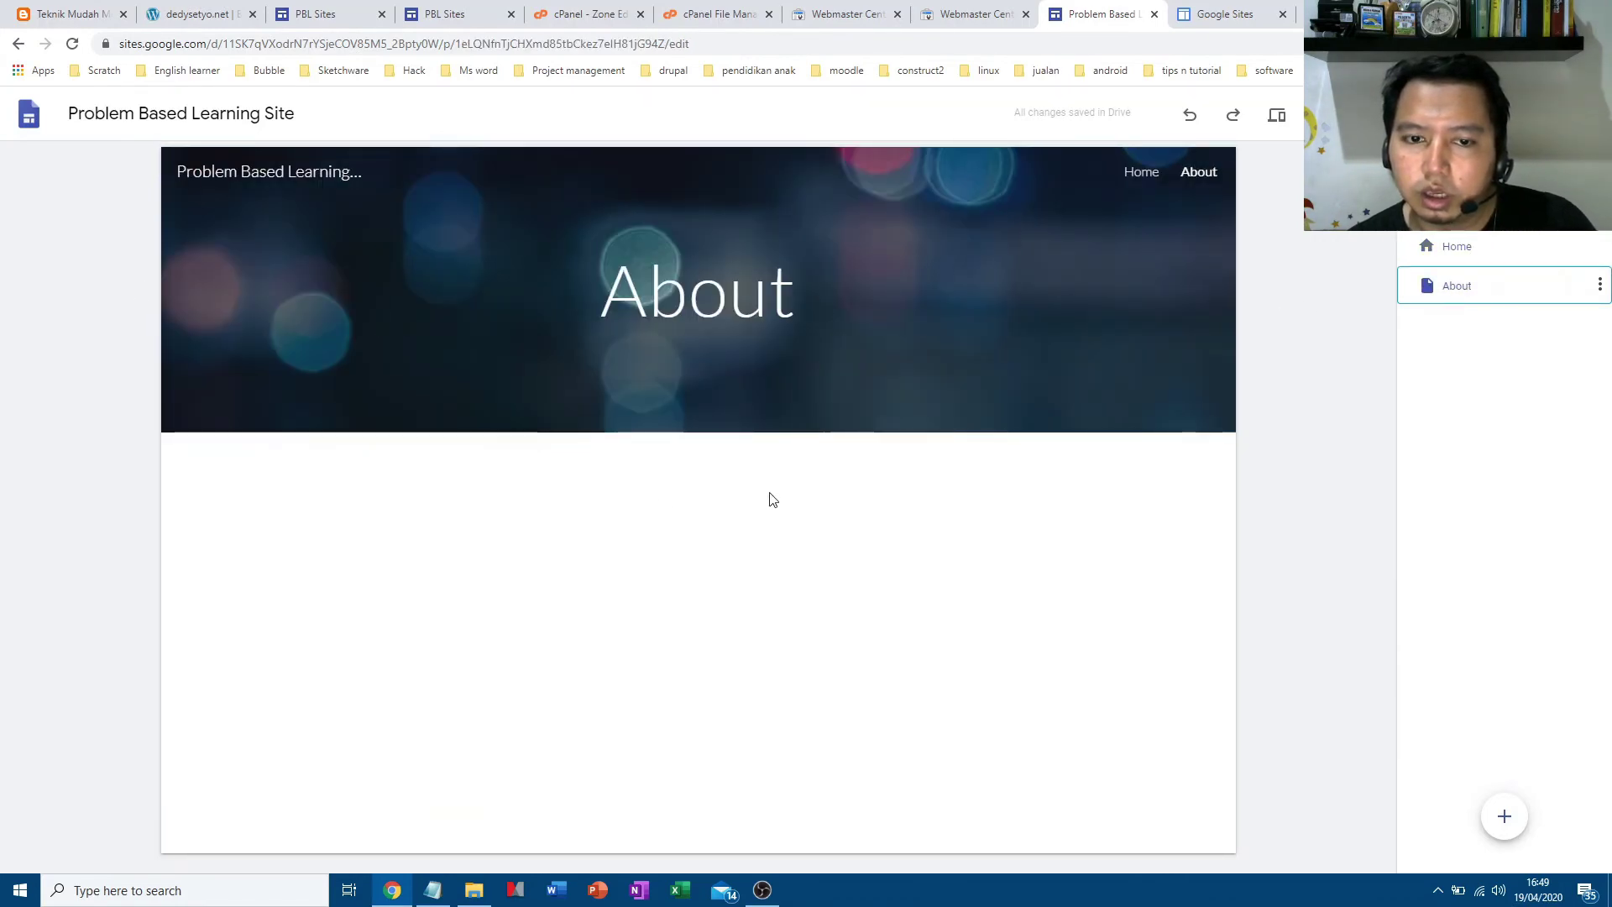
pyautogui.click(1434, 162)
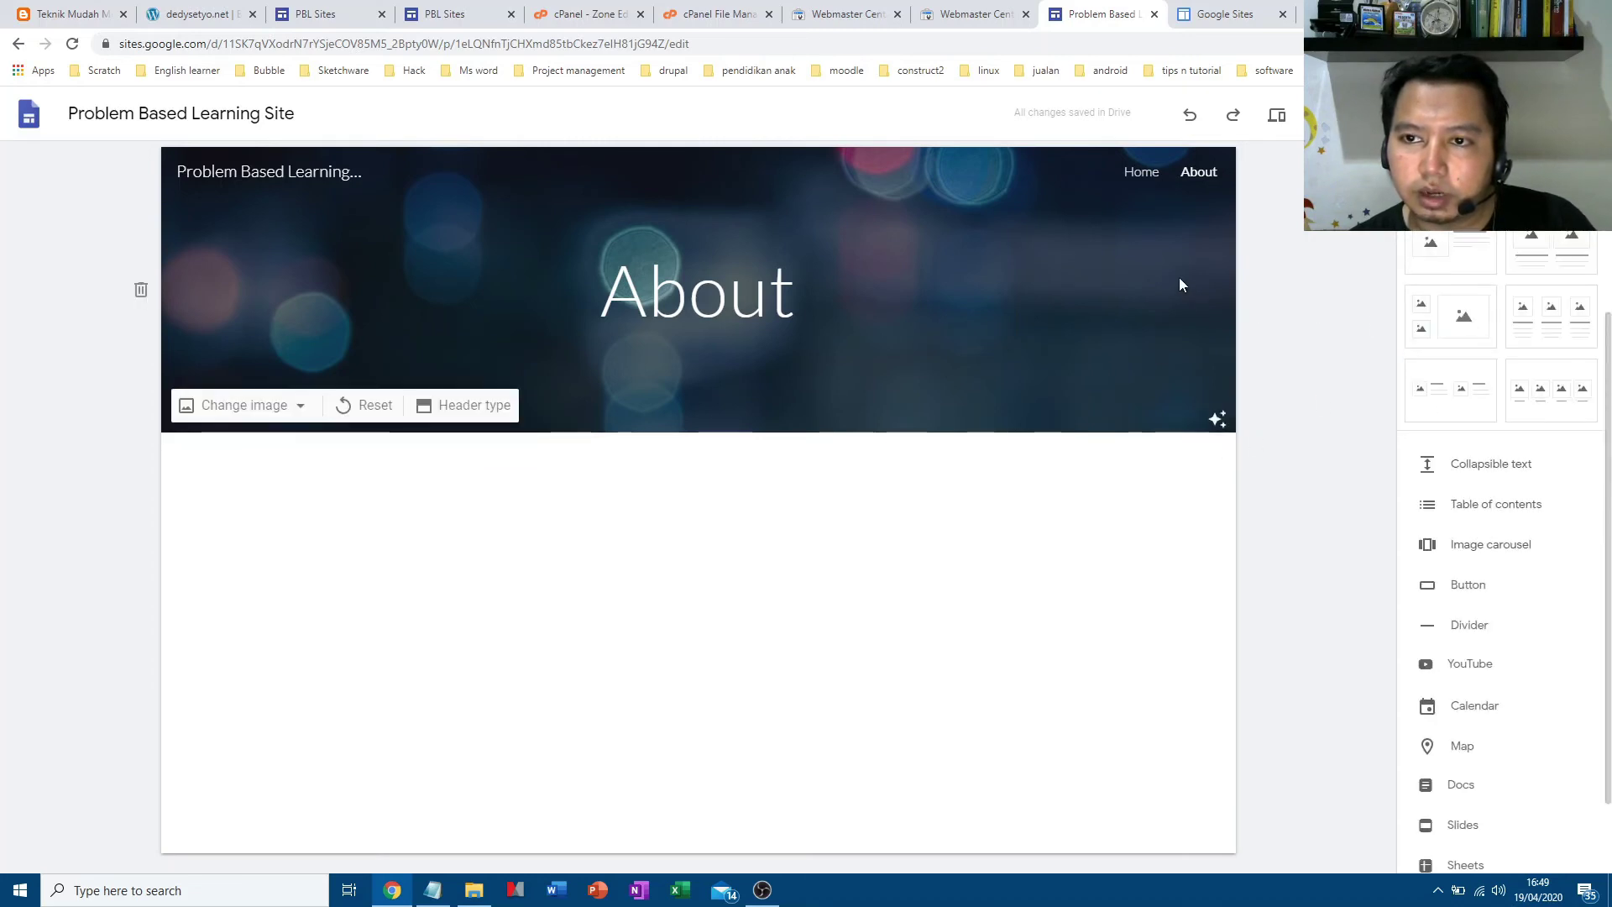
pyautogui.click(1149, 172)
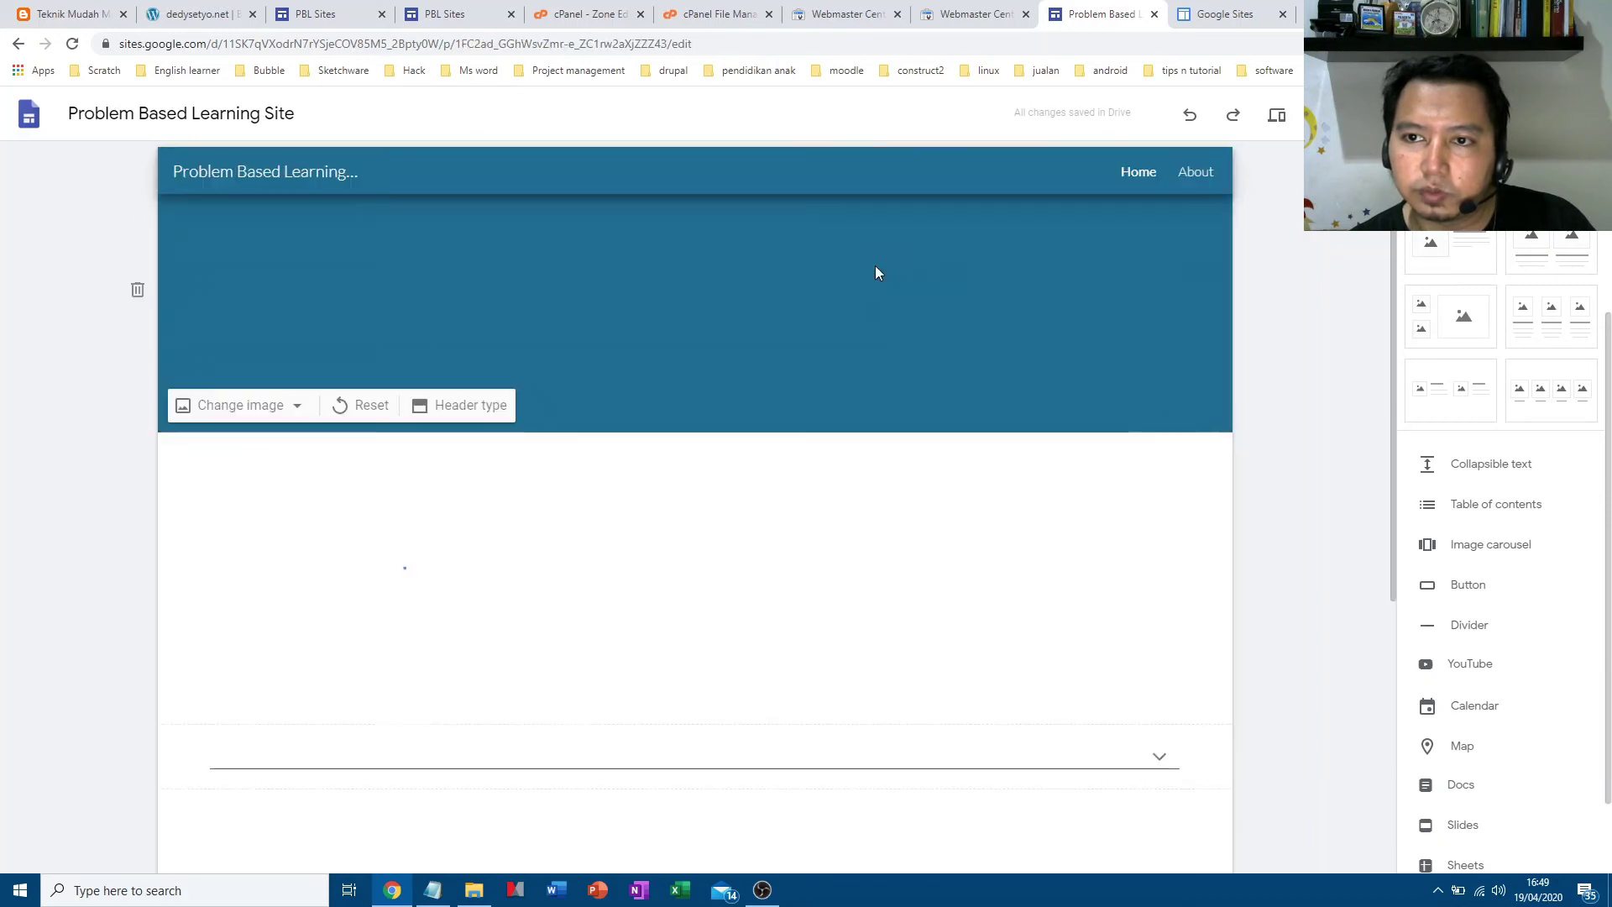
pyautogui.scroll(-6, 793, 516)
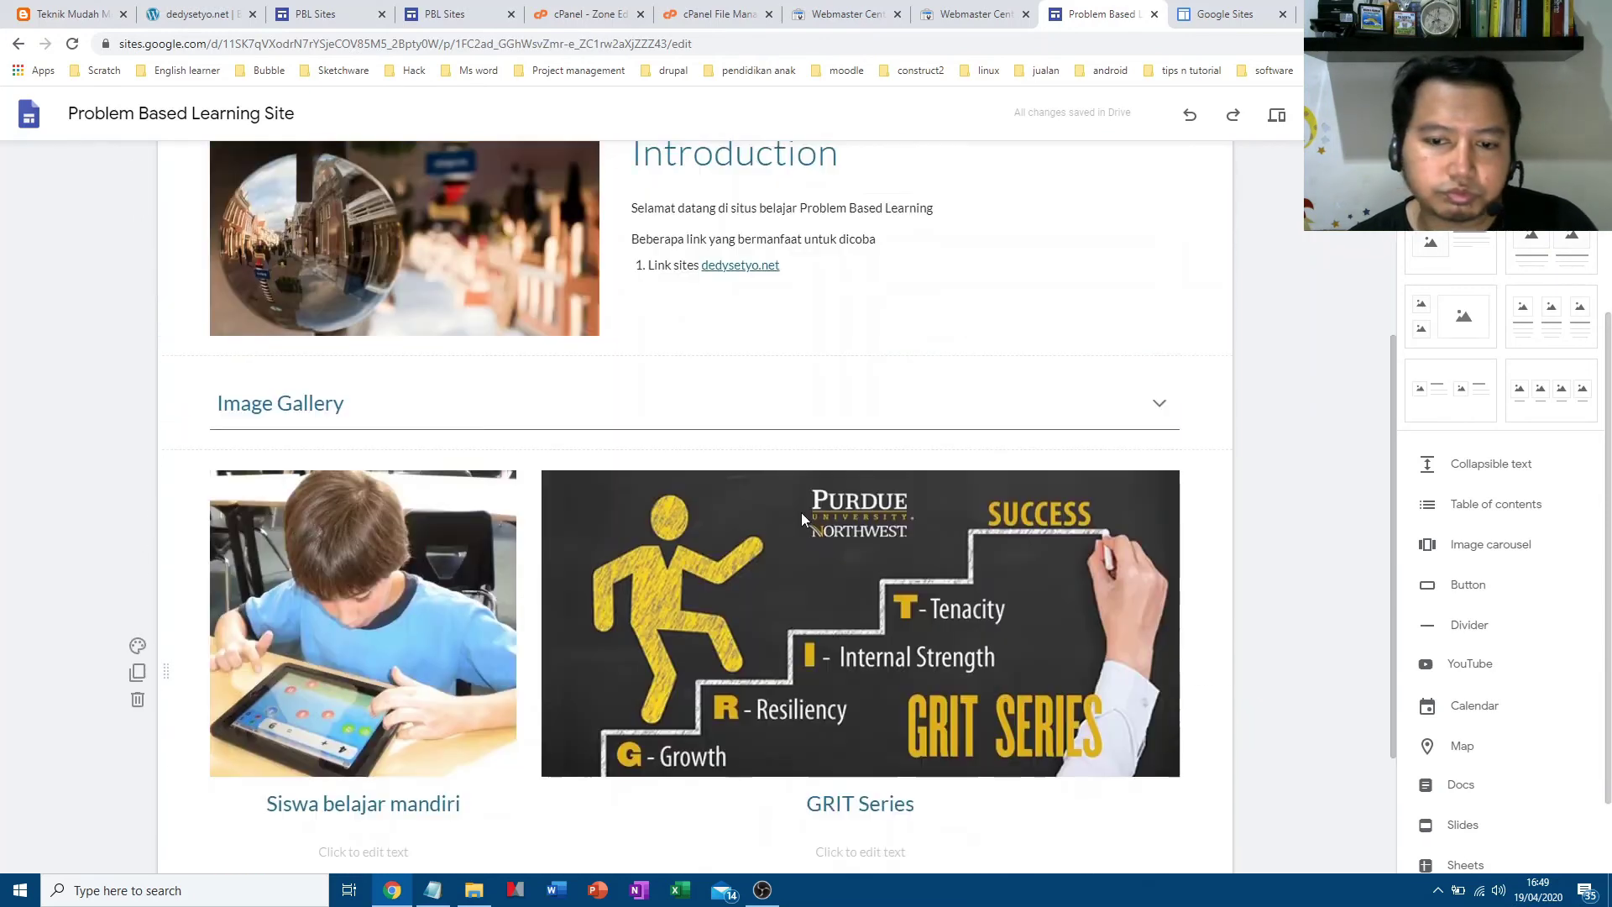
pyautogui.scroll(6, 644, 750)
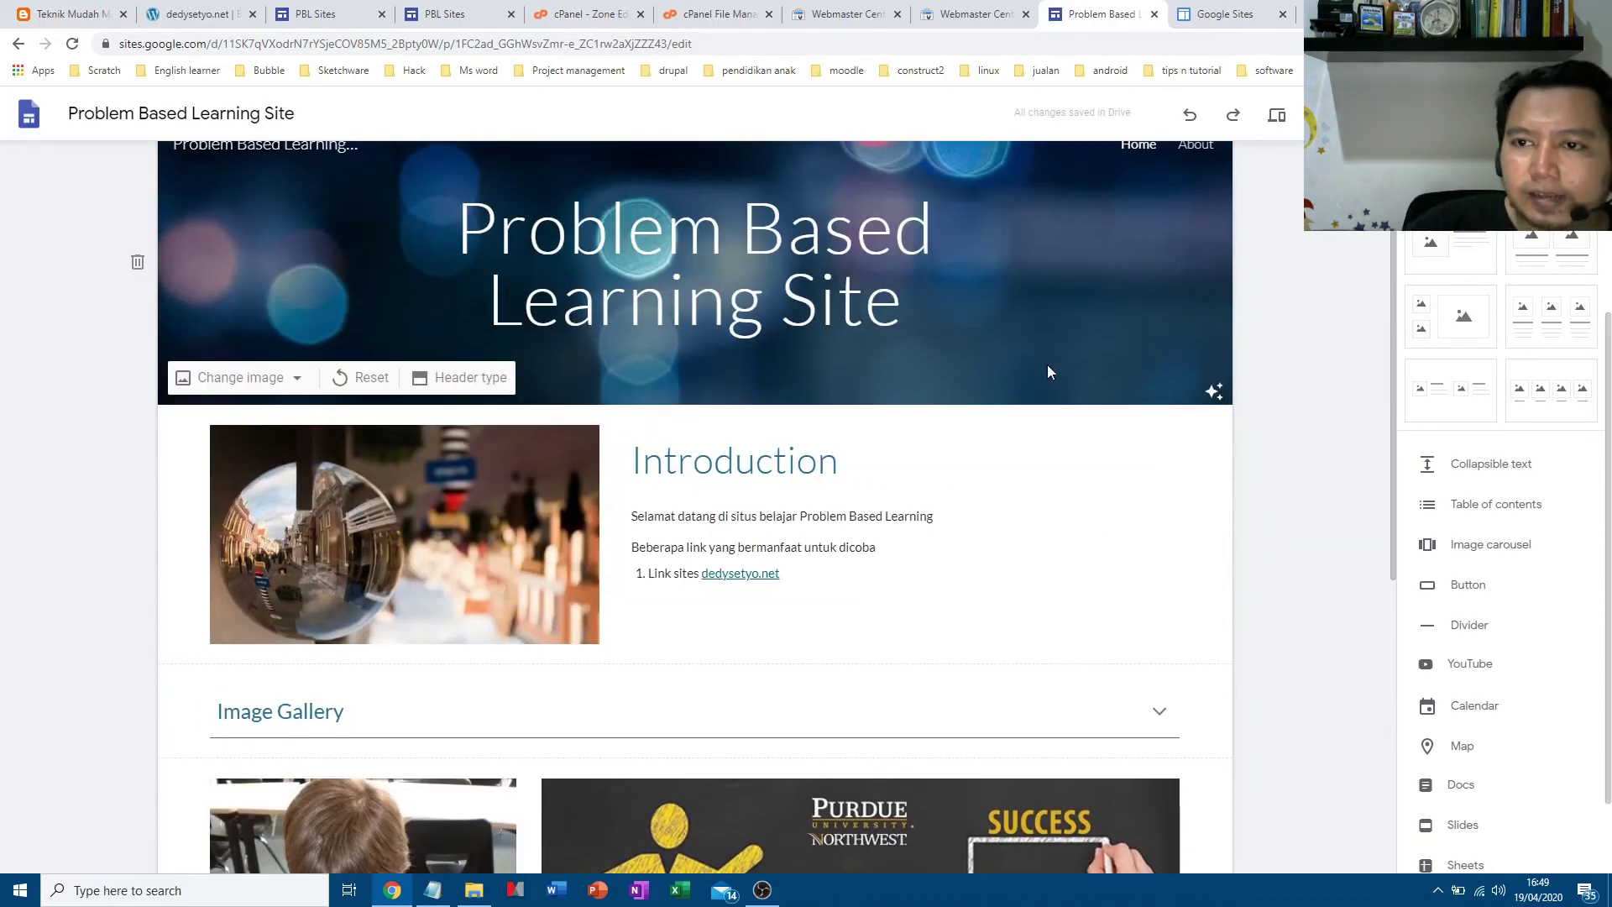
pyautogui.scroll(1, 1048, 366)
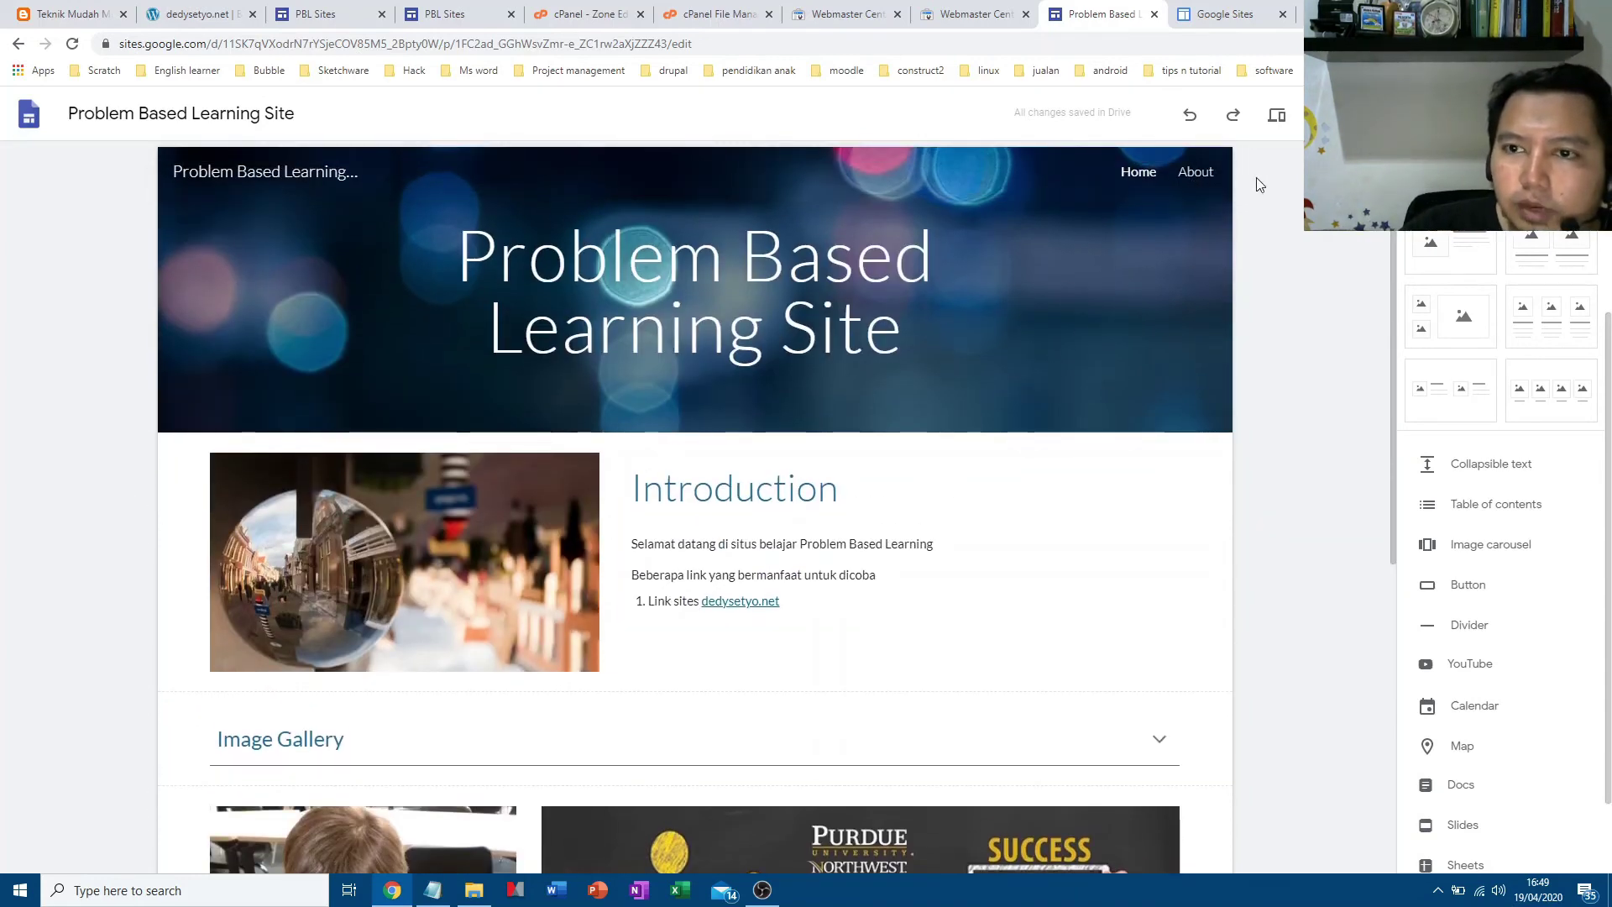
pyautogui.click(1201, 174)
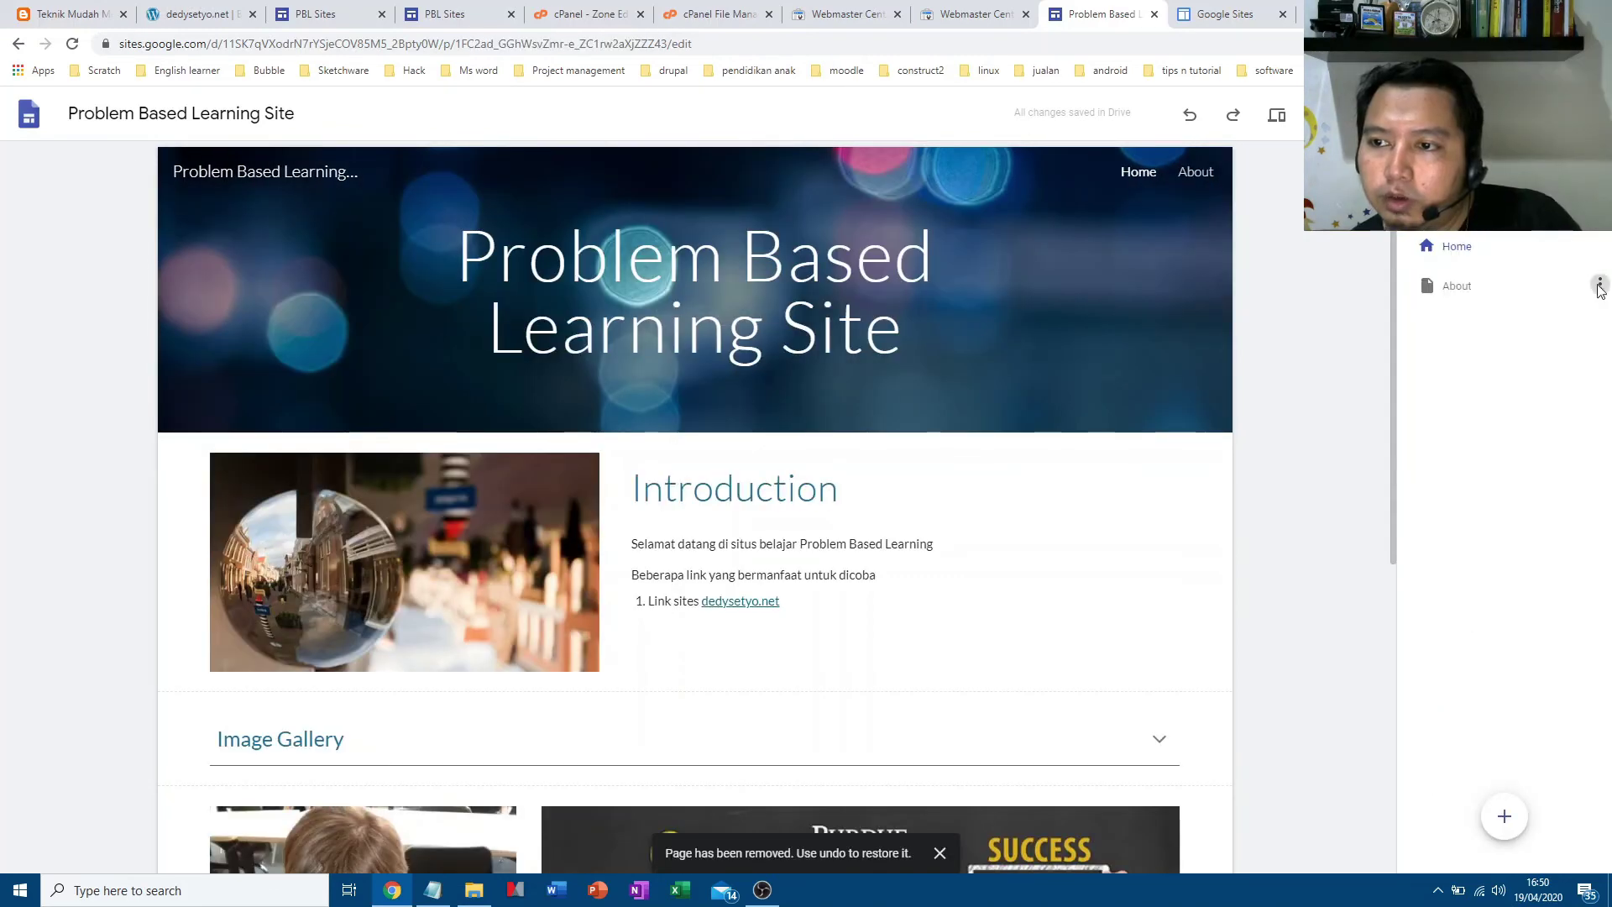
# Add a subpage named "Video" under the About page
pyautogui.click(1599, 284)
pyautogui.click(1349, 342)
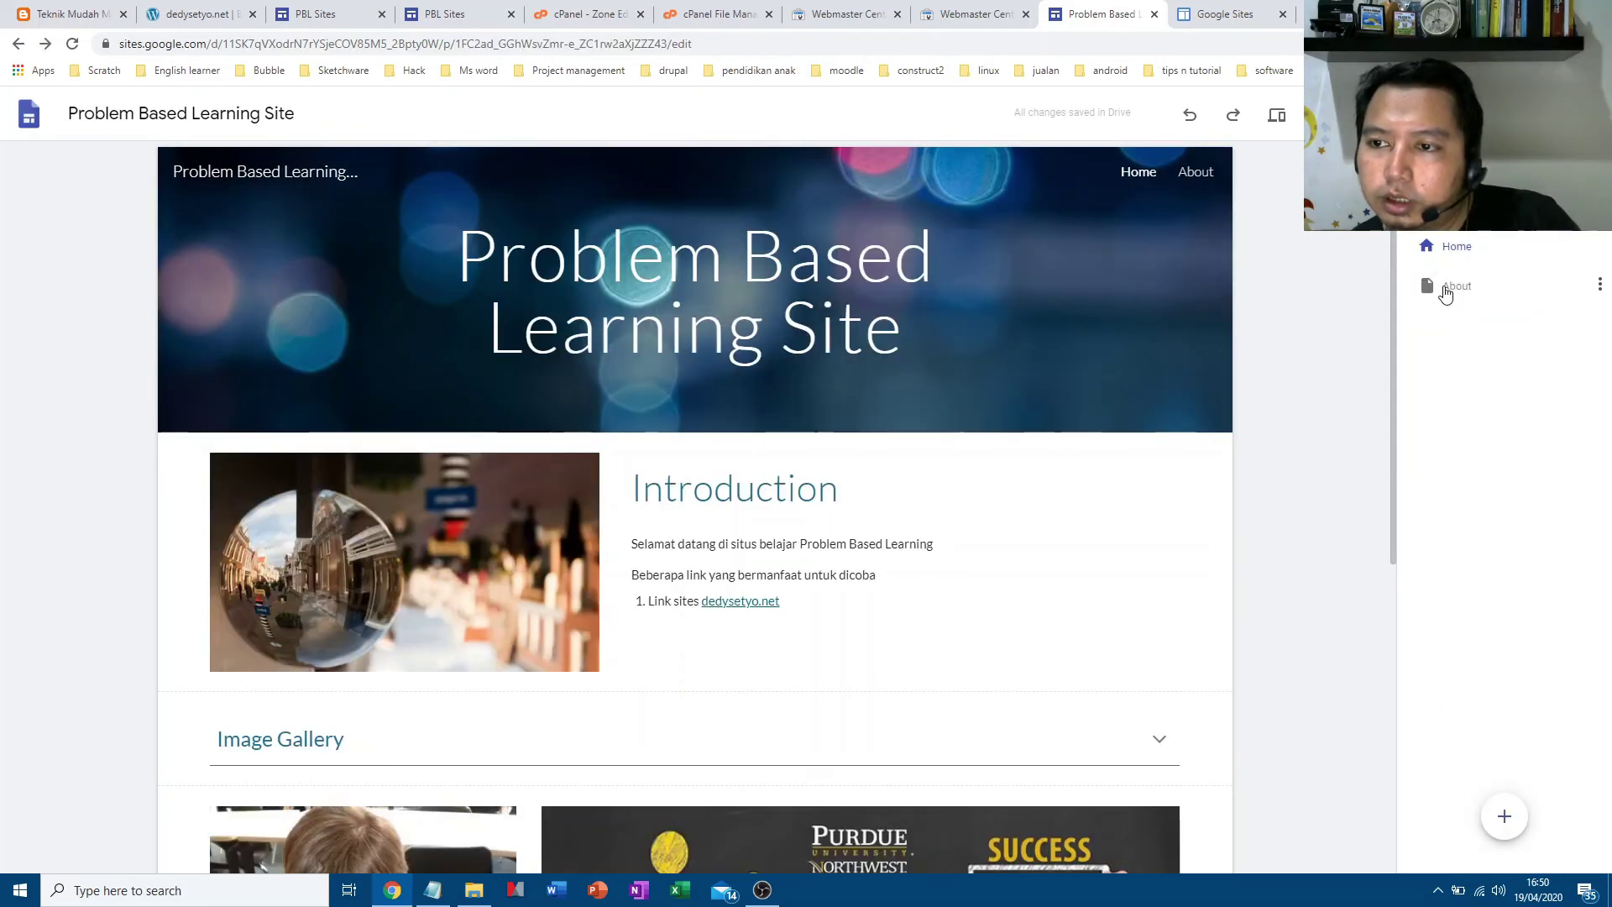
pyautogui.click(1569, 288)
pyautogui.click(1599, 284)
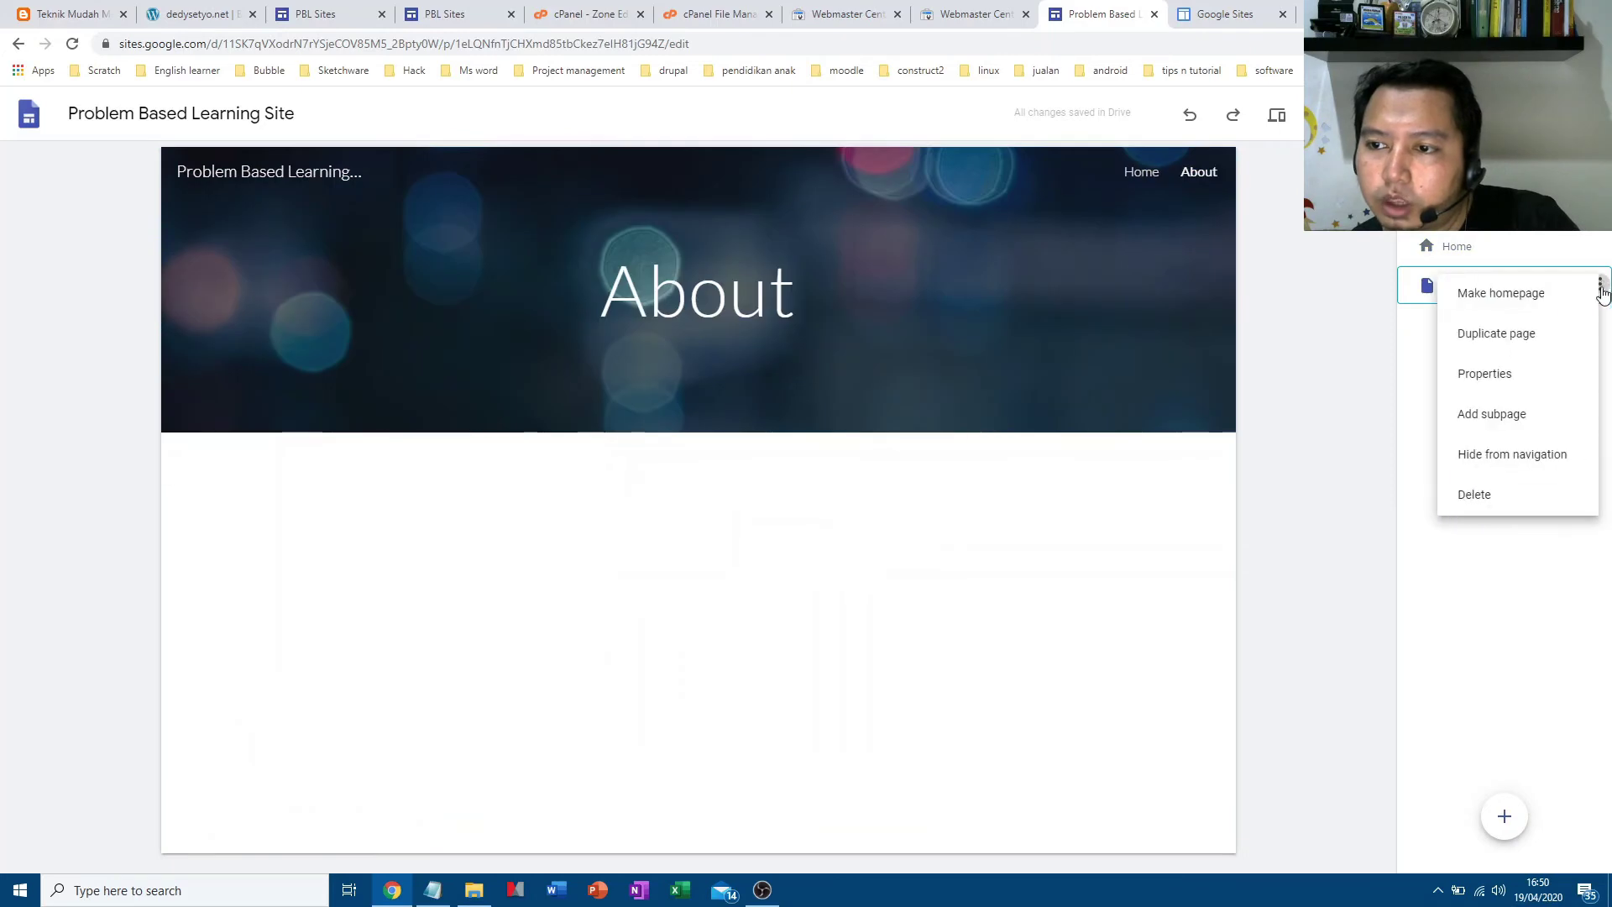
pyautogui.click(1525, 429)
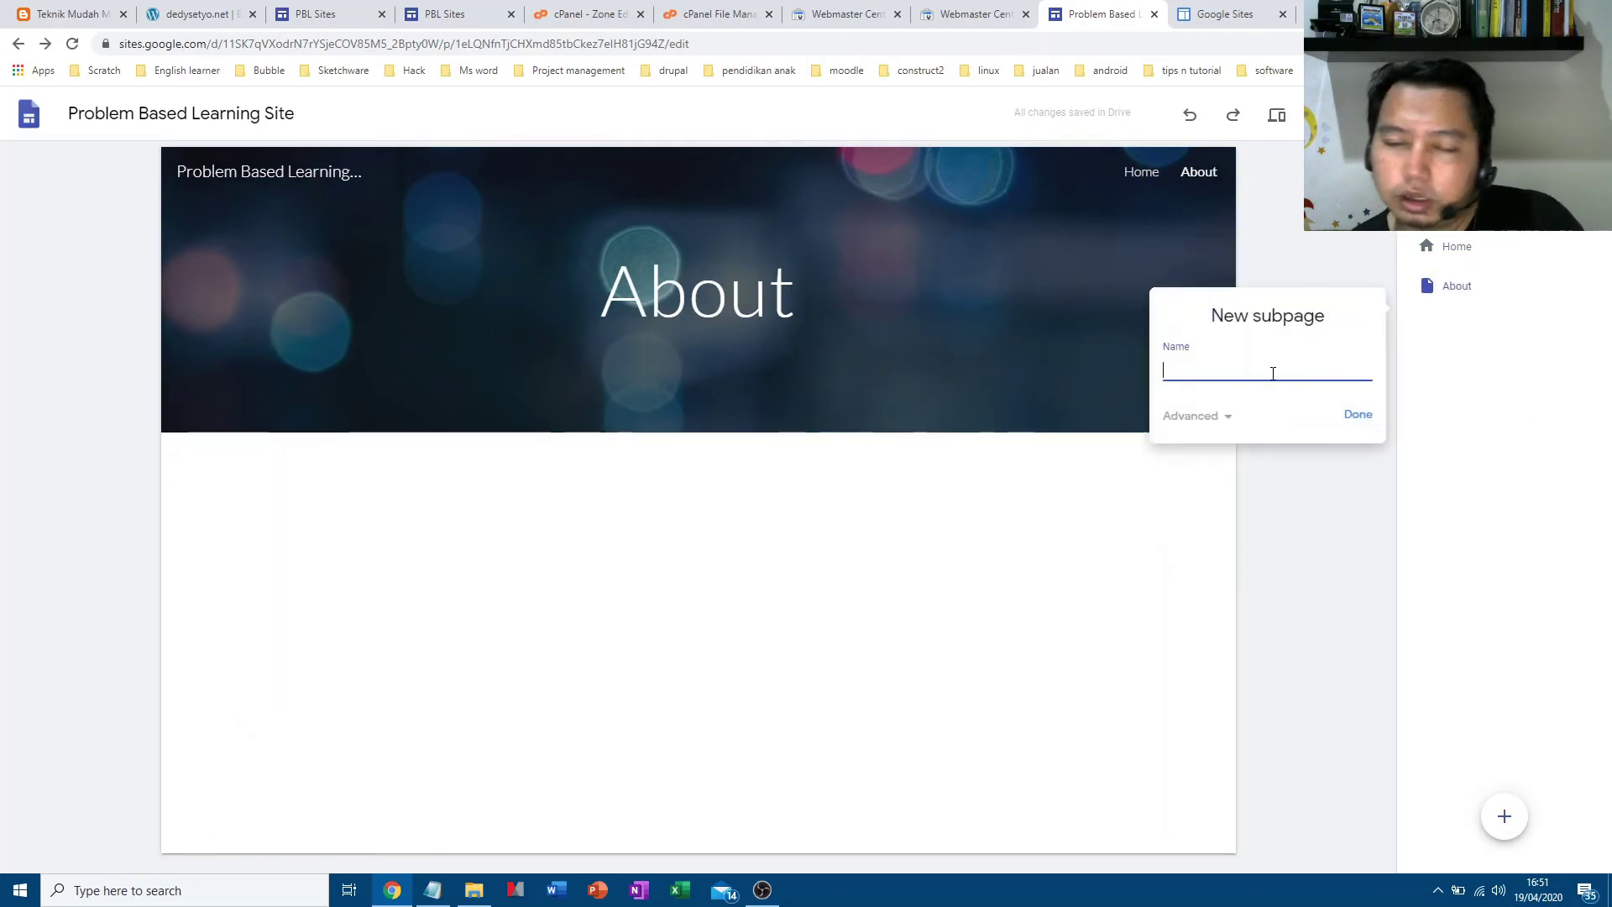
pyautogui.write('Video')
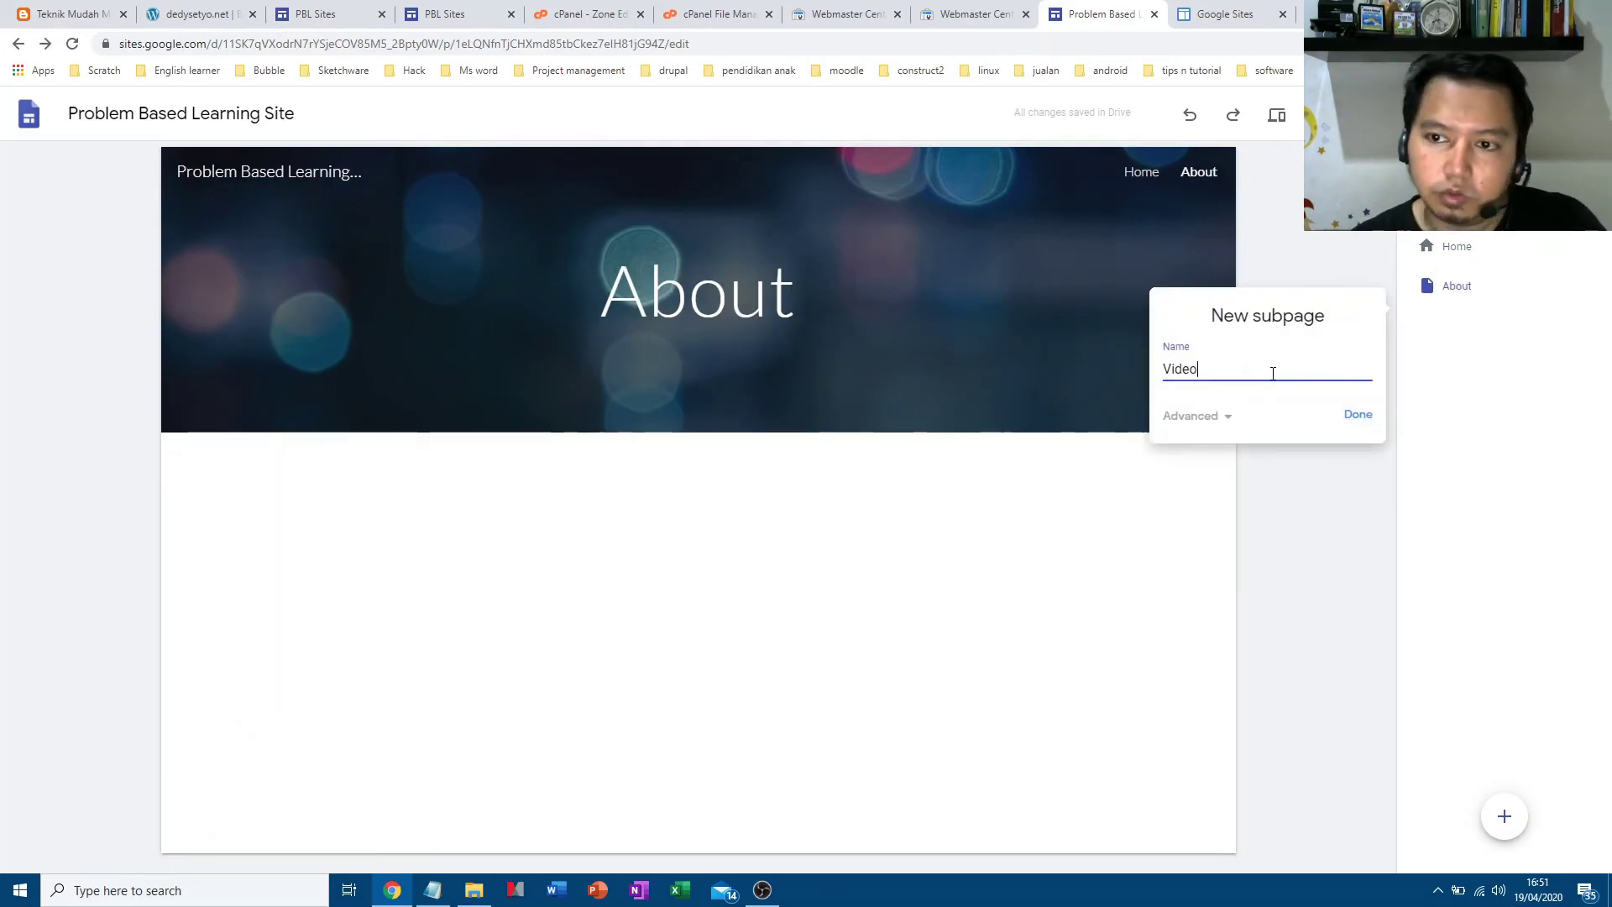
pyautogui.click(1355, 415)
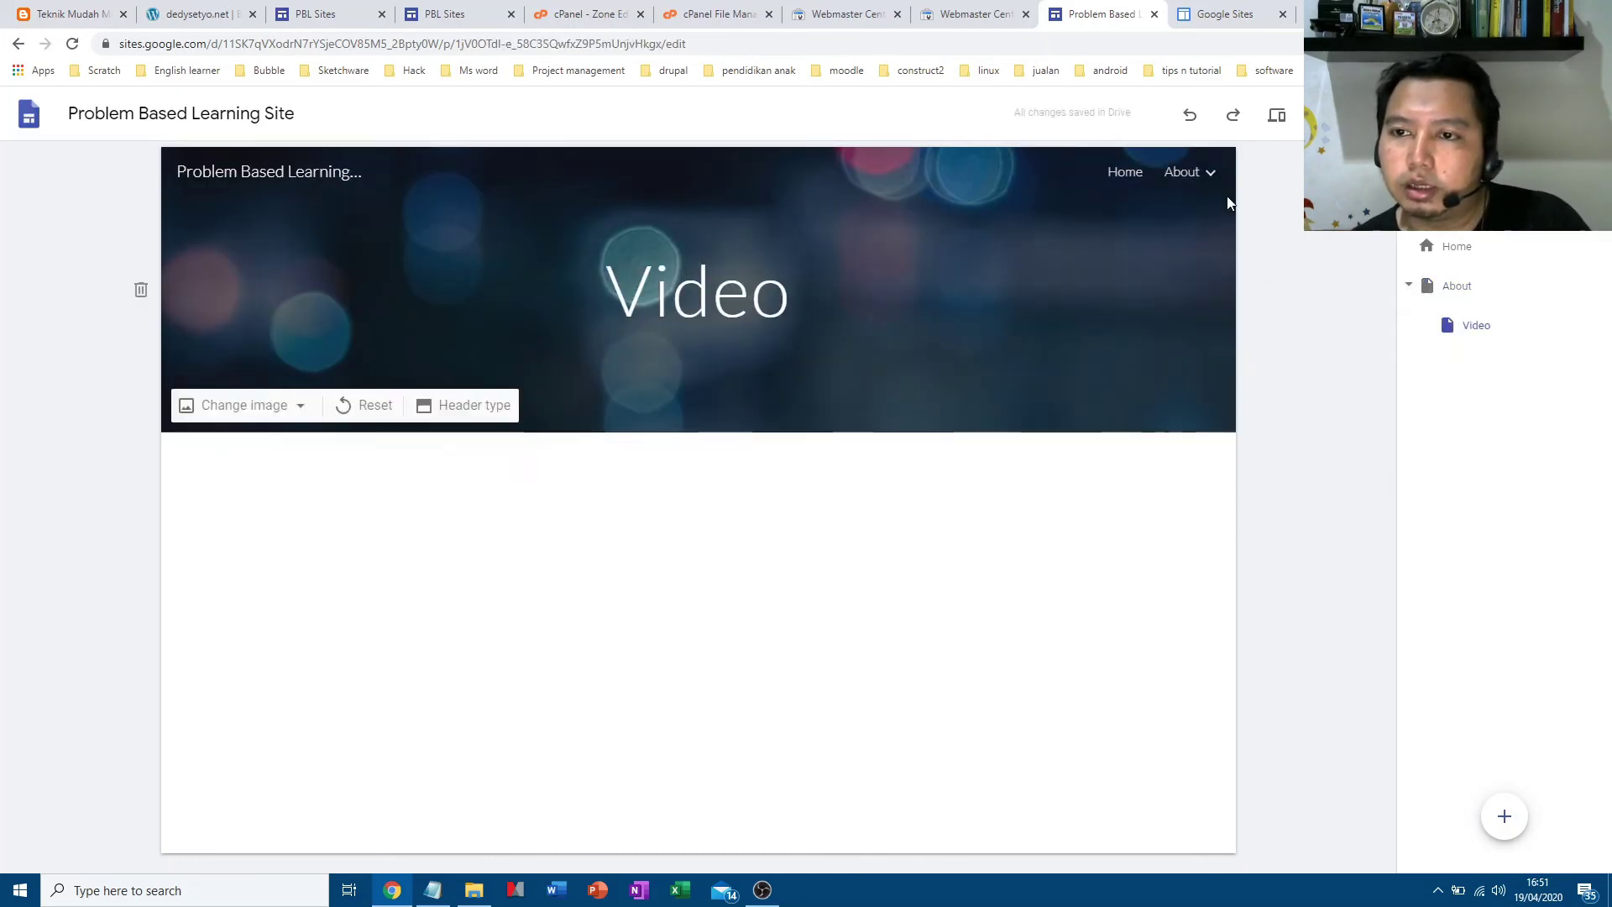
# Examine the submenu under About in the site navigation and the new Video page
pyautogui.click(1213, 176)
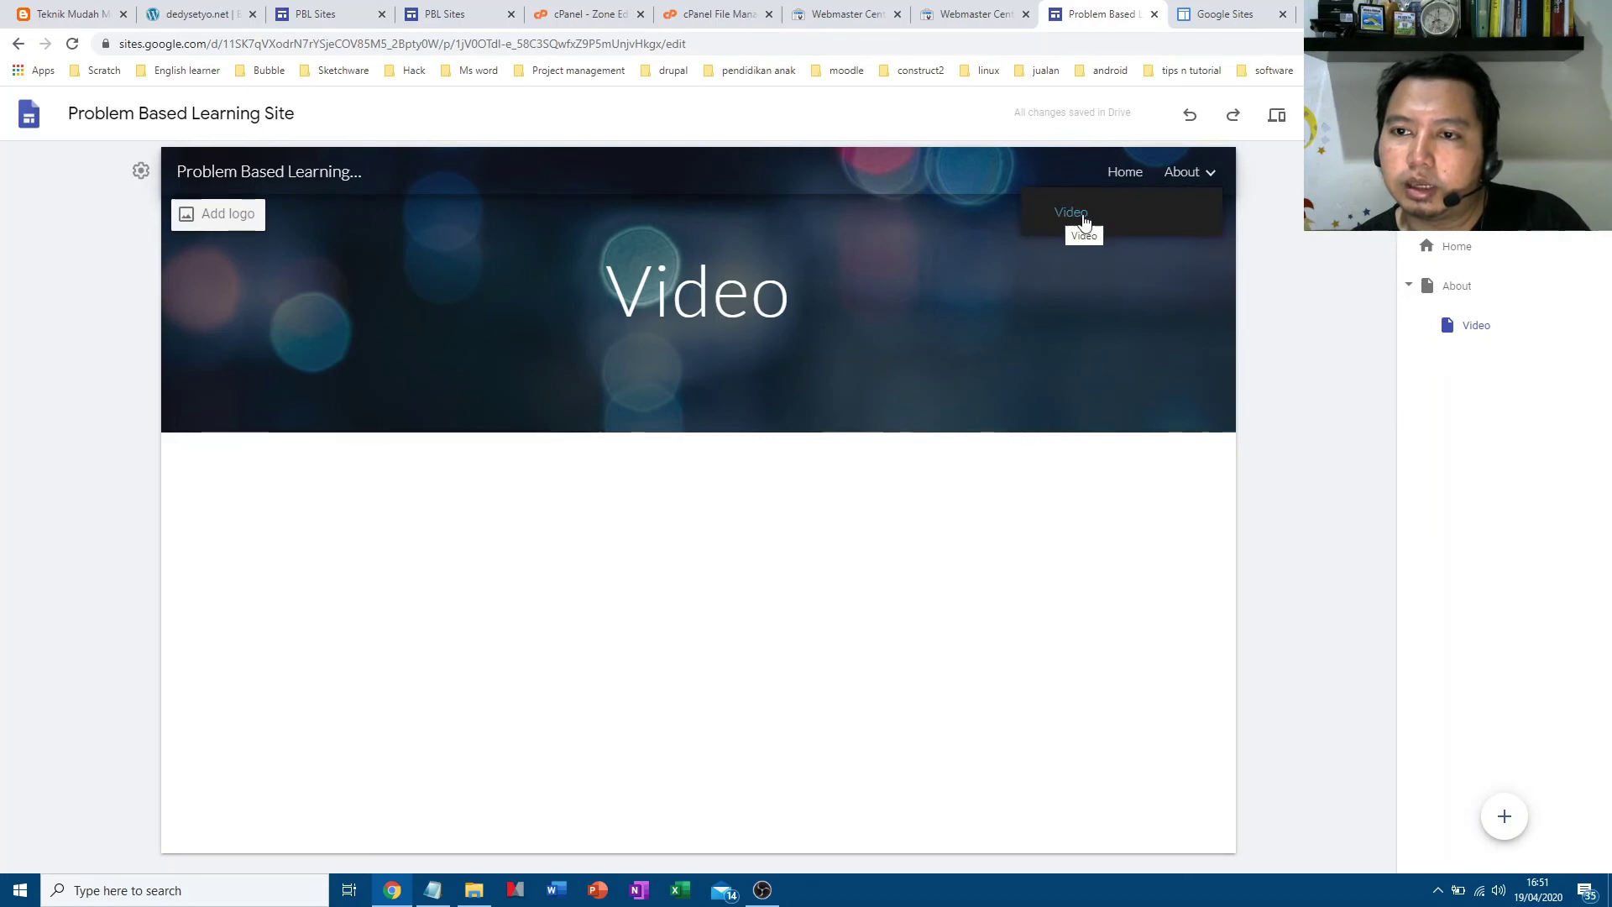
pyautogui.click(1496, 332)
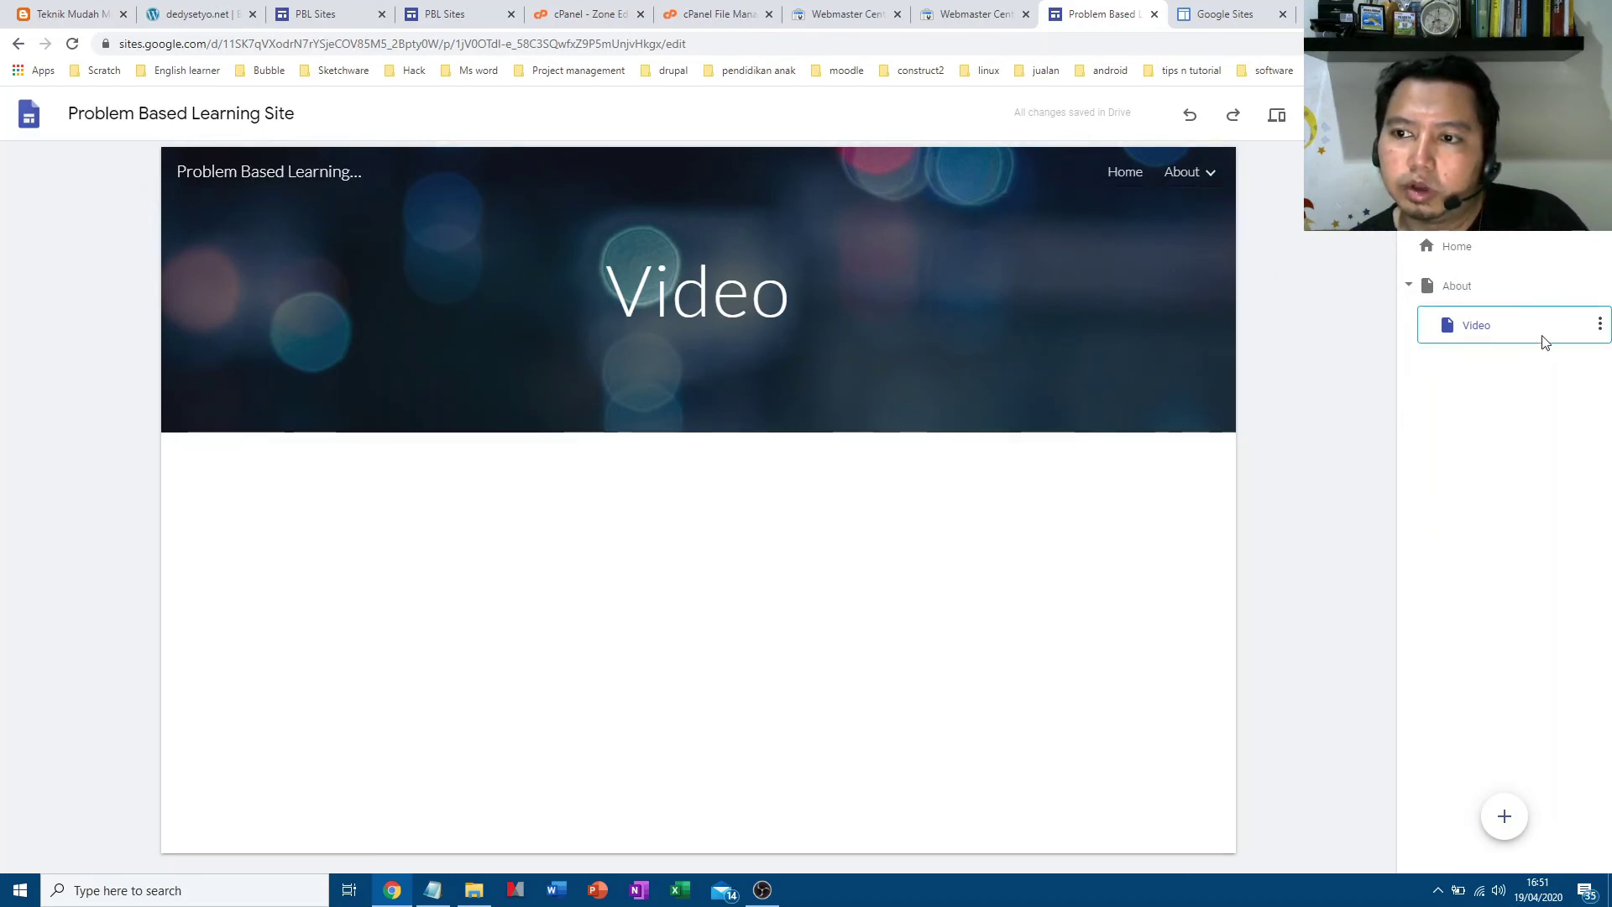
pyautogui.doubleClick(676, 616)
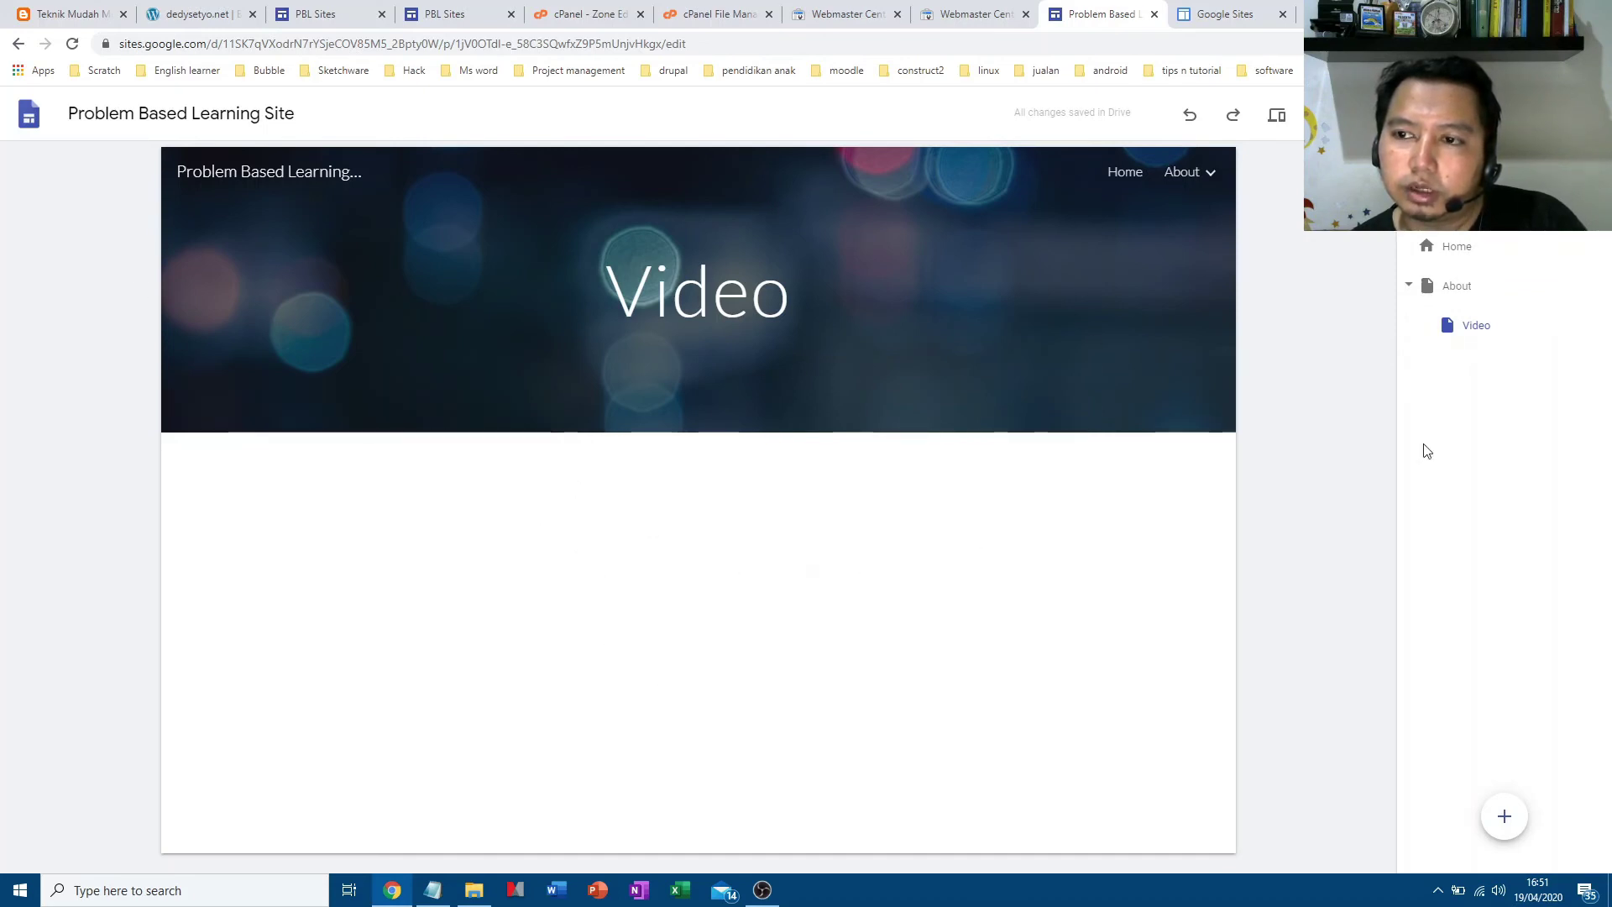
pyautogui.rightClick(675, 643)
pyautogui.click(637, 652)
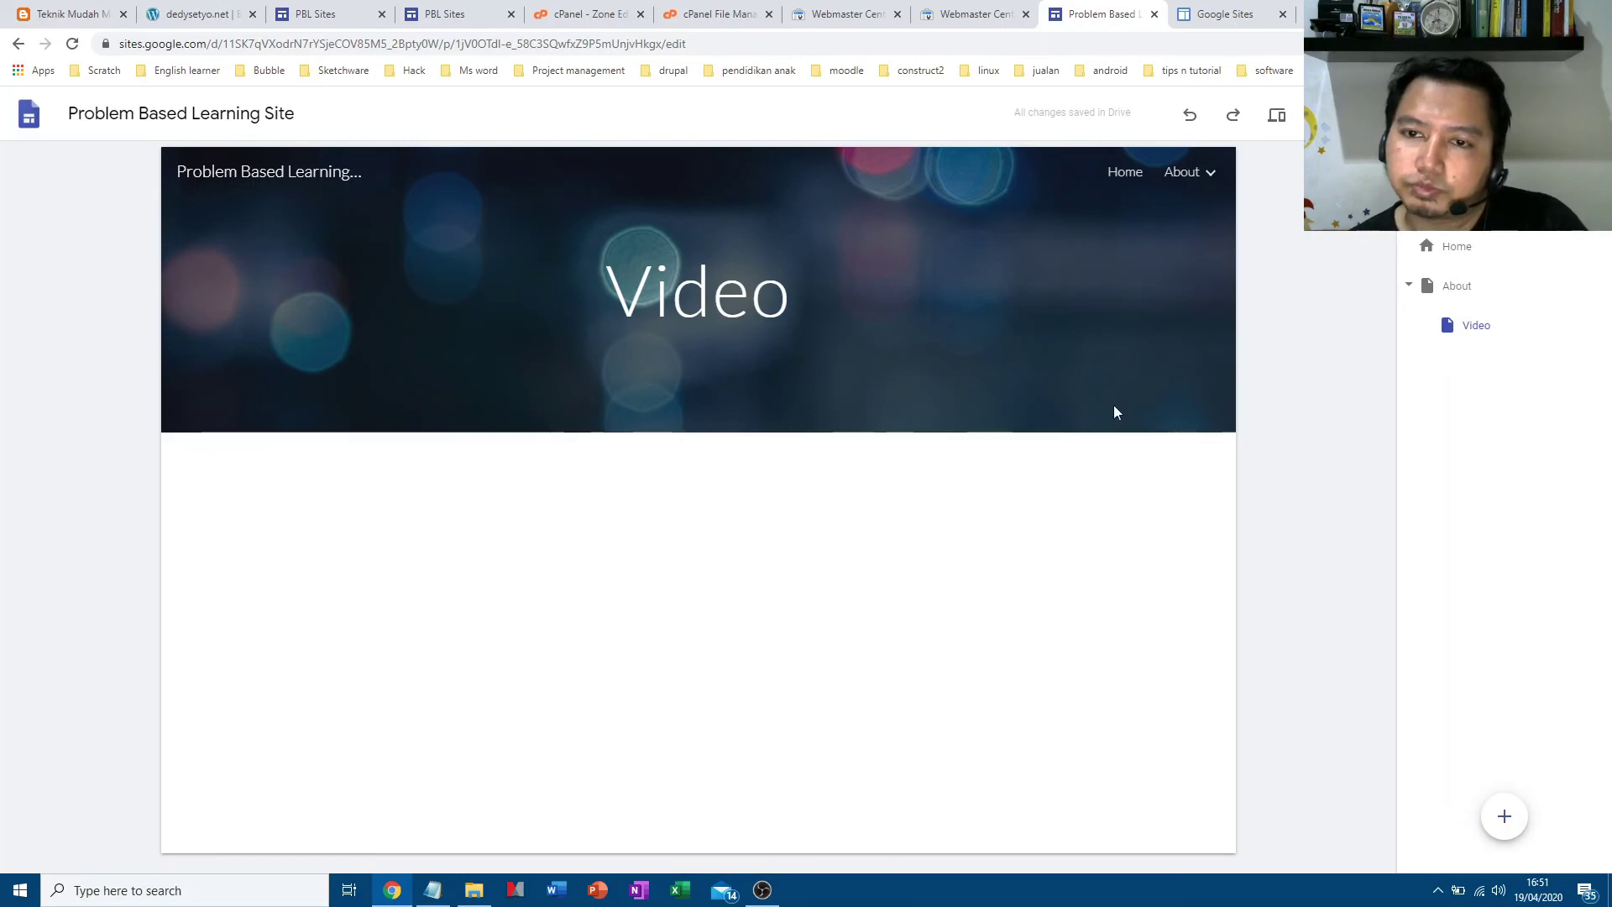
# Go back to the Home page and review its header, introduction and Image Gallery
pyautogui.click(1486, 255)
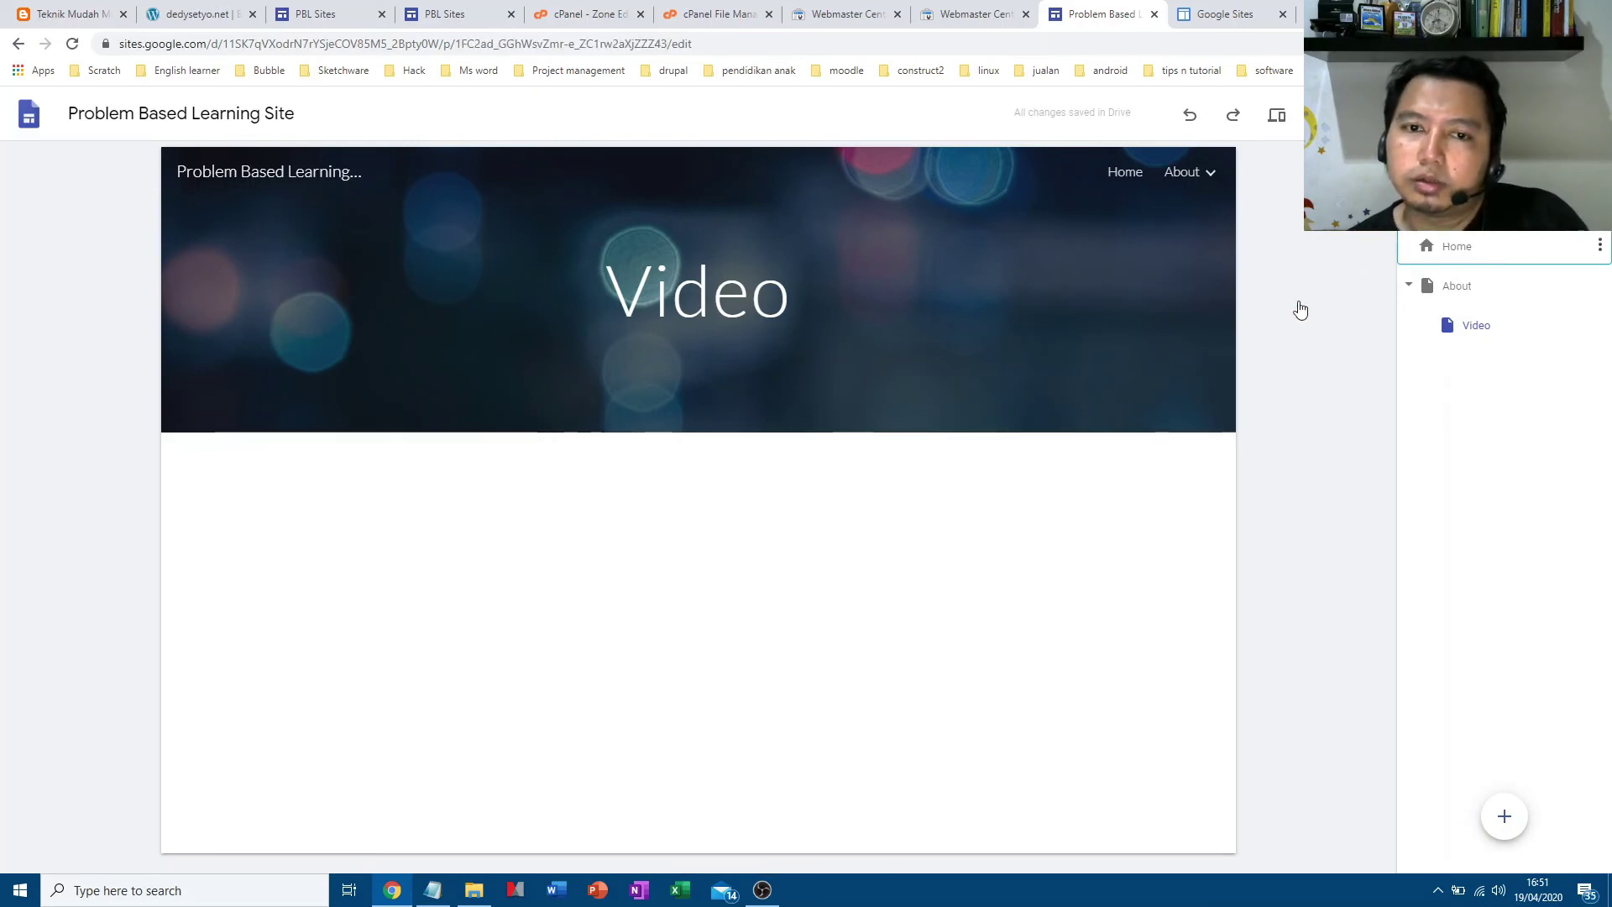
pyautogui.scroll(-4, 1062, 431)
pyautogui.scroll(-2, 1062, 431)
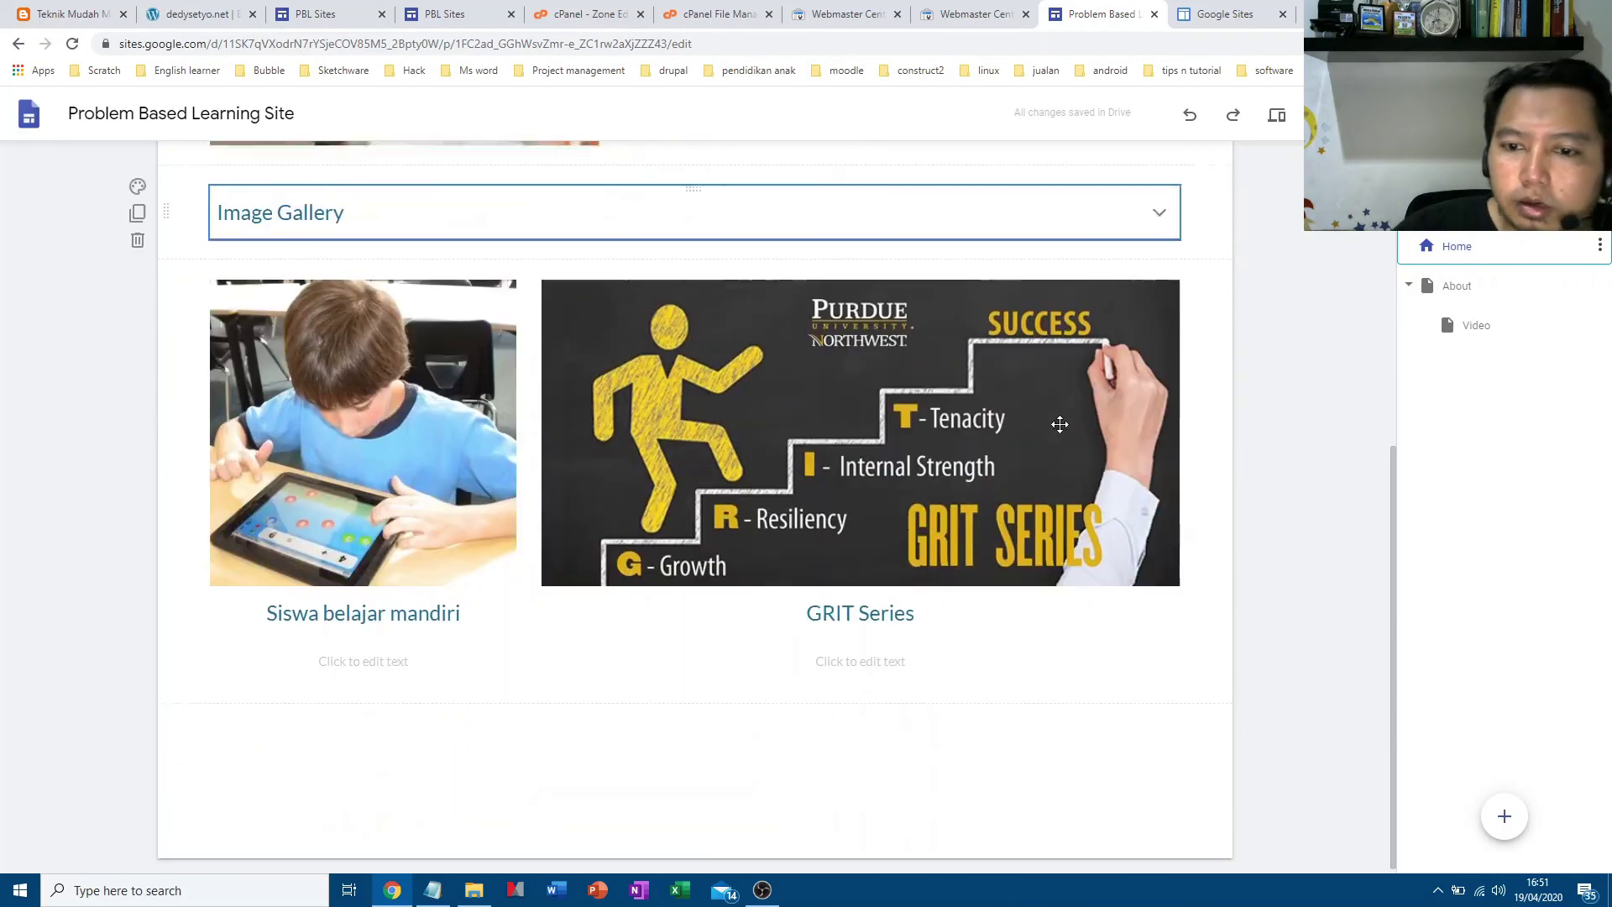
pyautogui.scroll(5, 1059, 424)
pyautogui.scroll(2, 1033, 387)
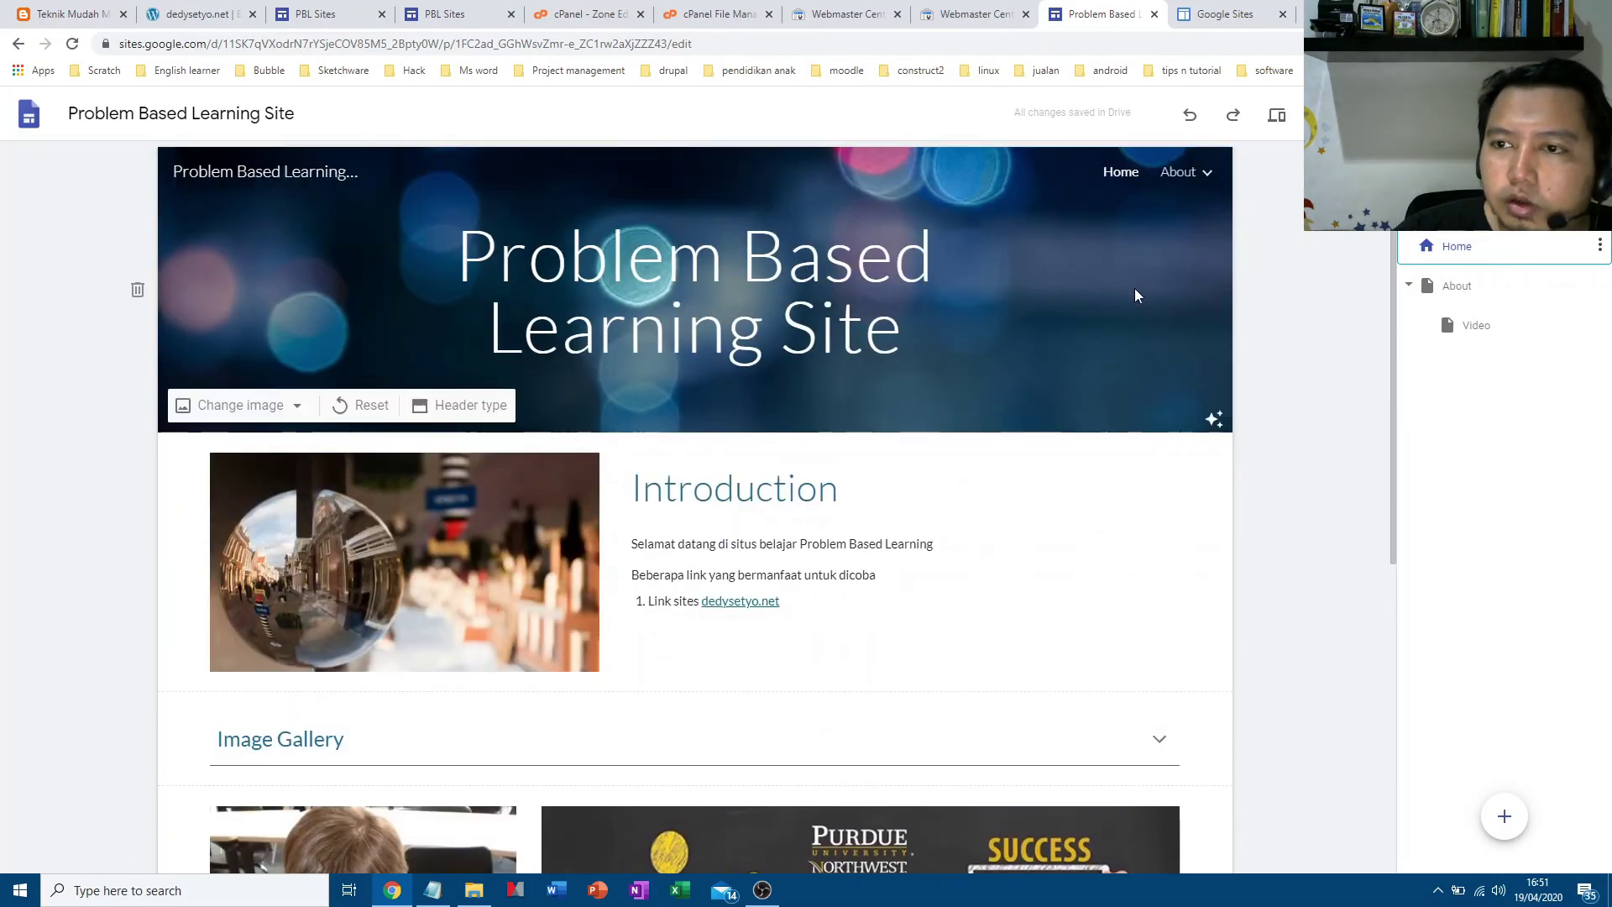
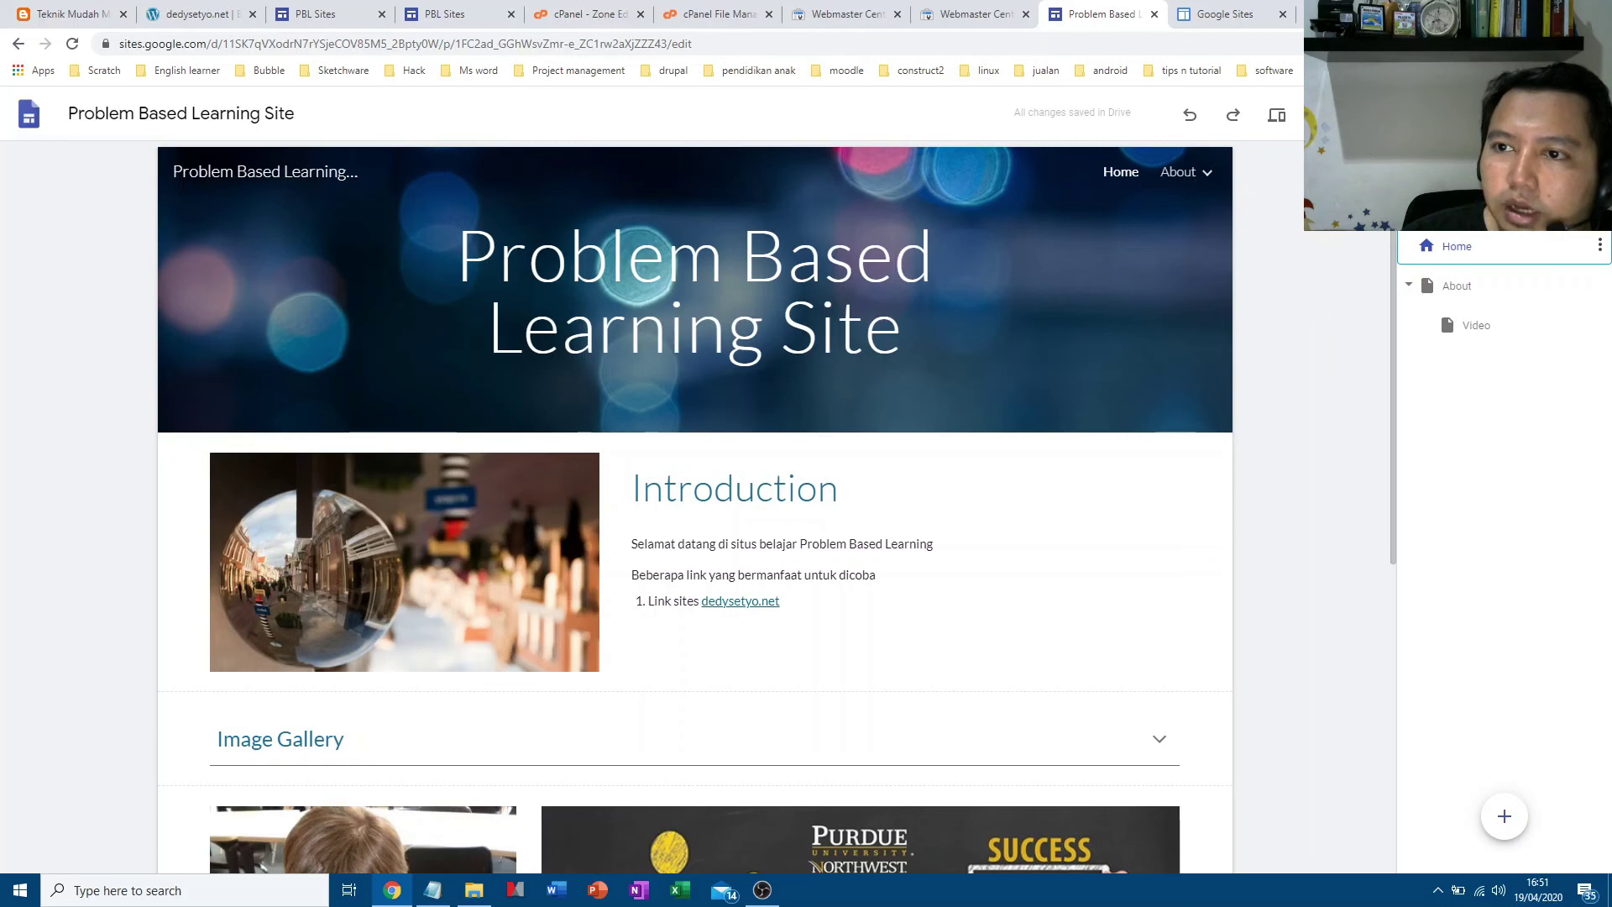
# Look through the site settings for navigation and brand images, leaving them unchanged
pyautogui.click(1408, 115)
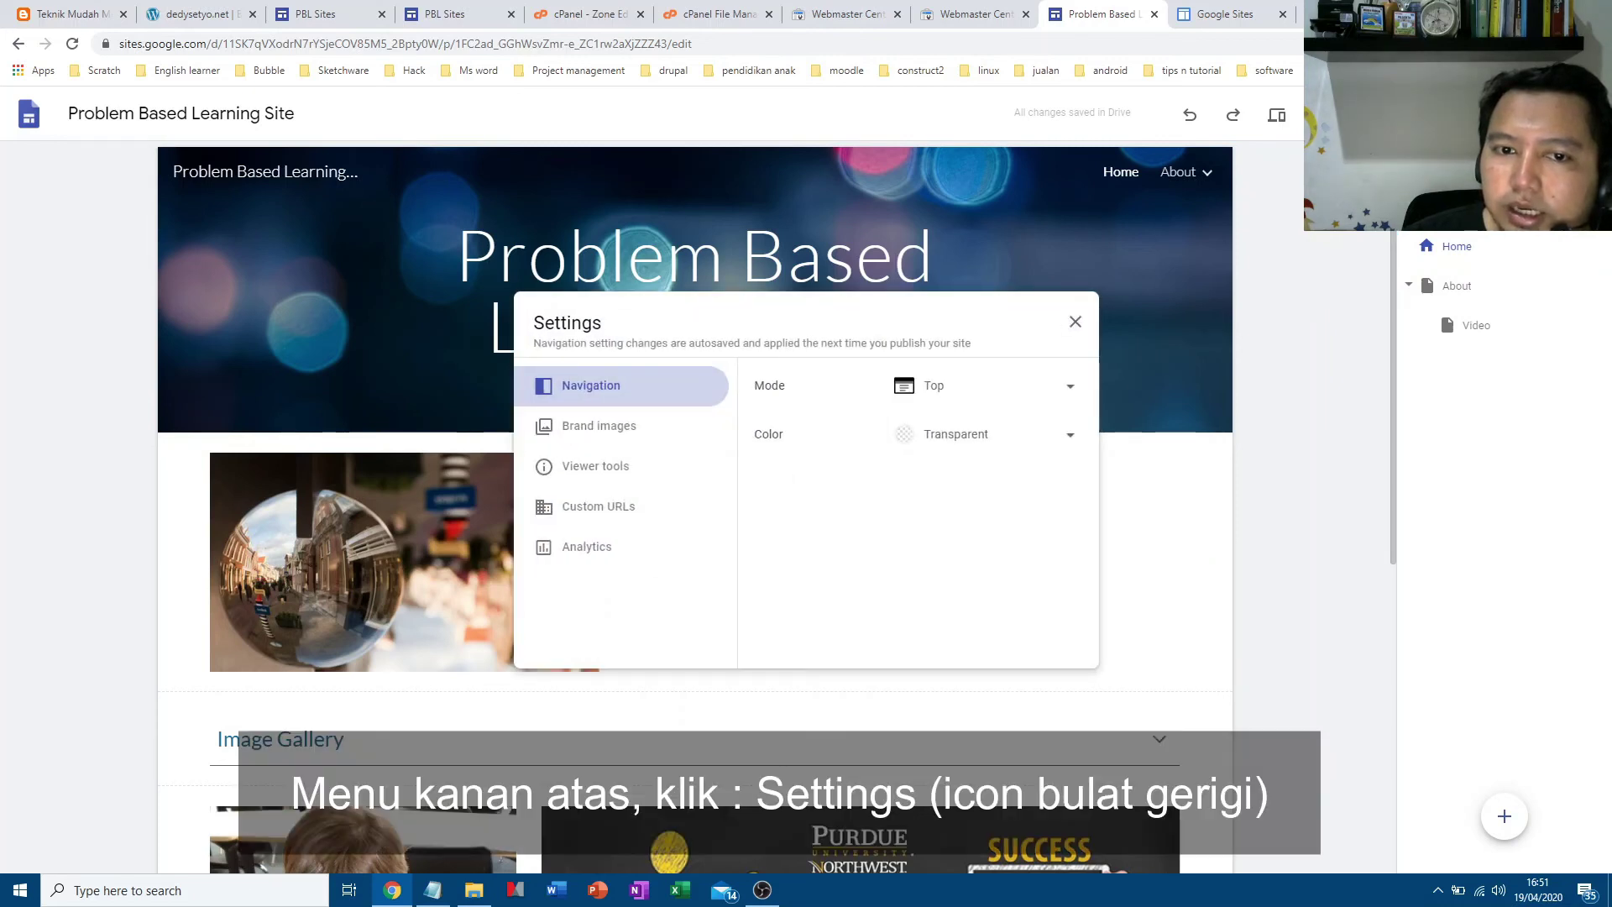
pyautogui.doubleClick(904, 304)
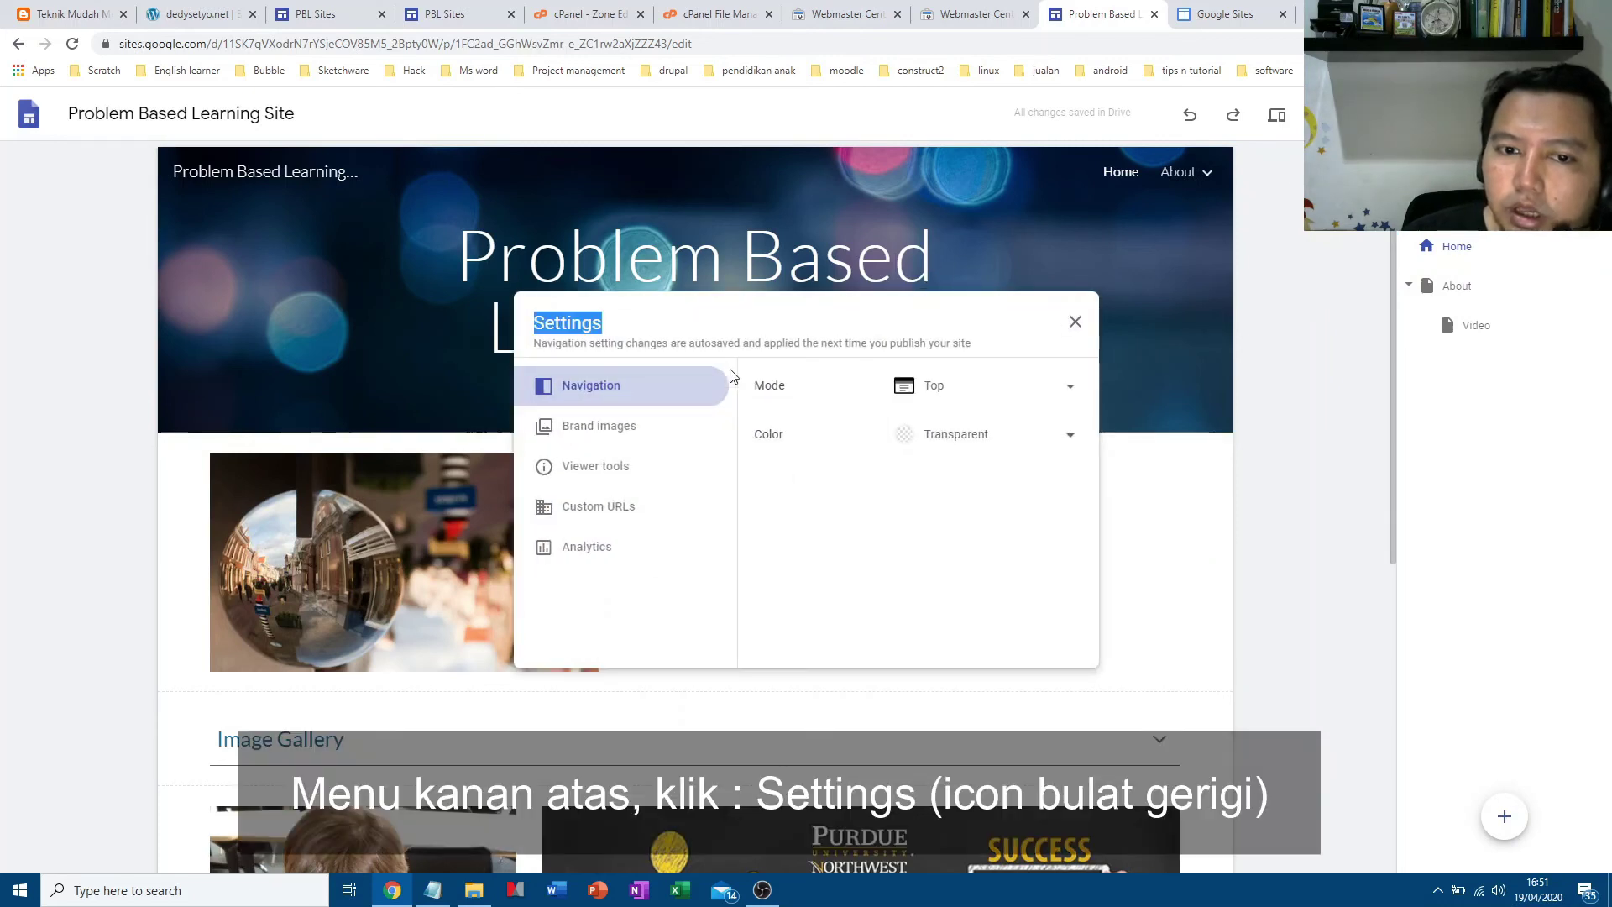
pyautogui.click(615, 425)
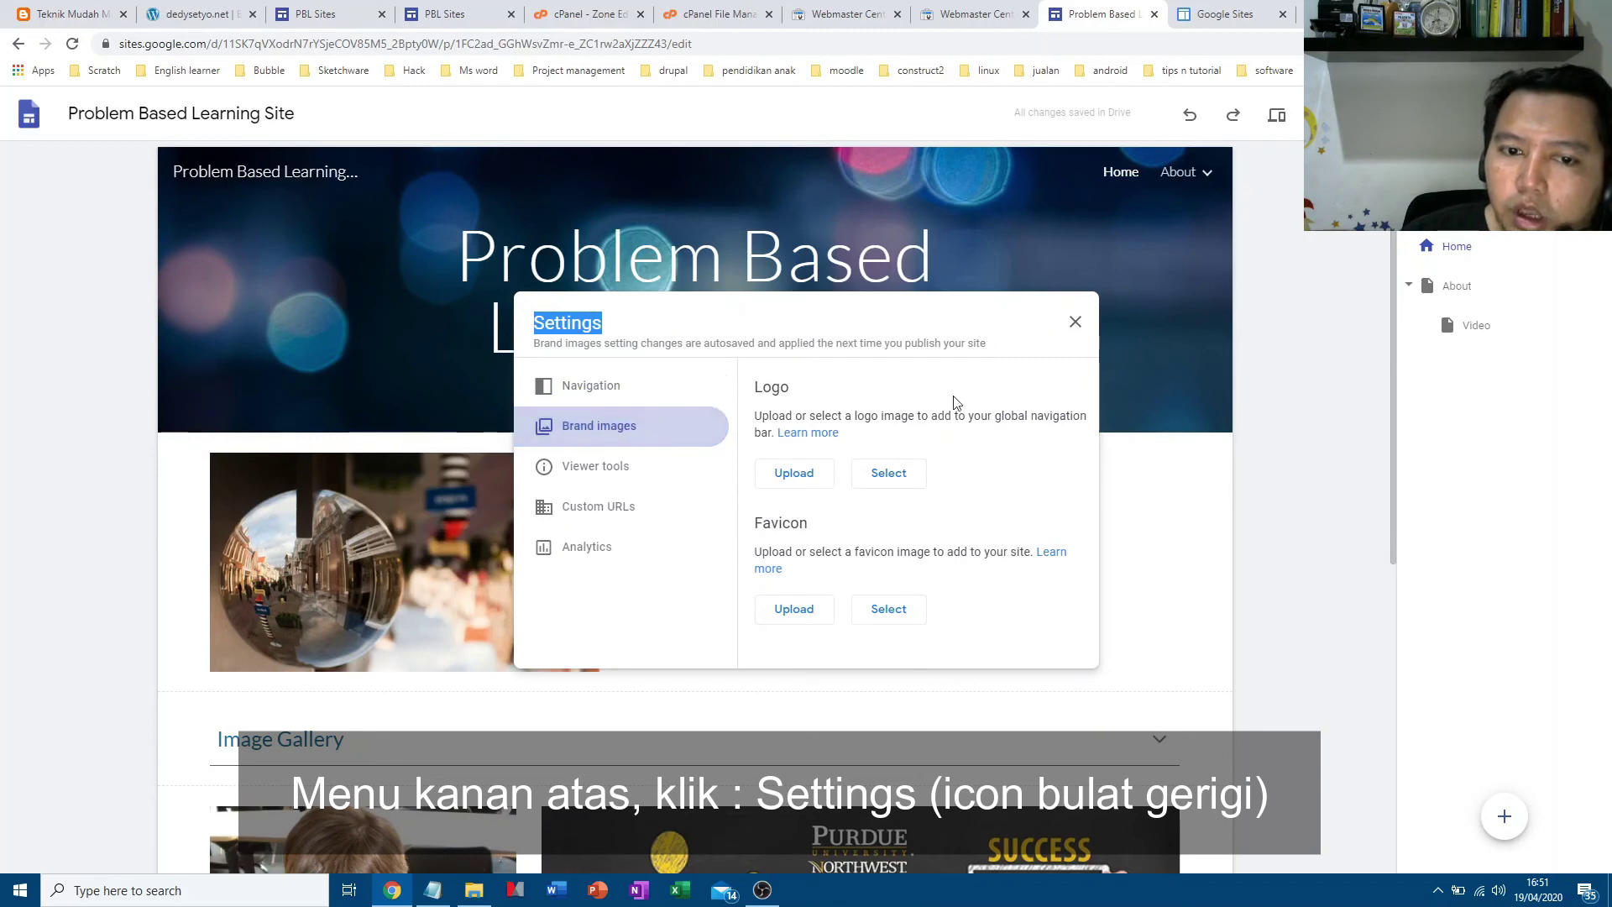
pyautogui.click(1073, 325)
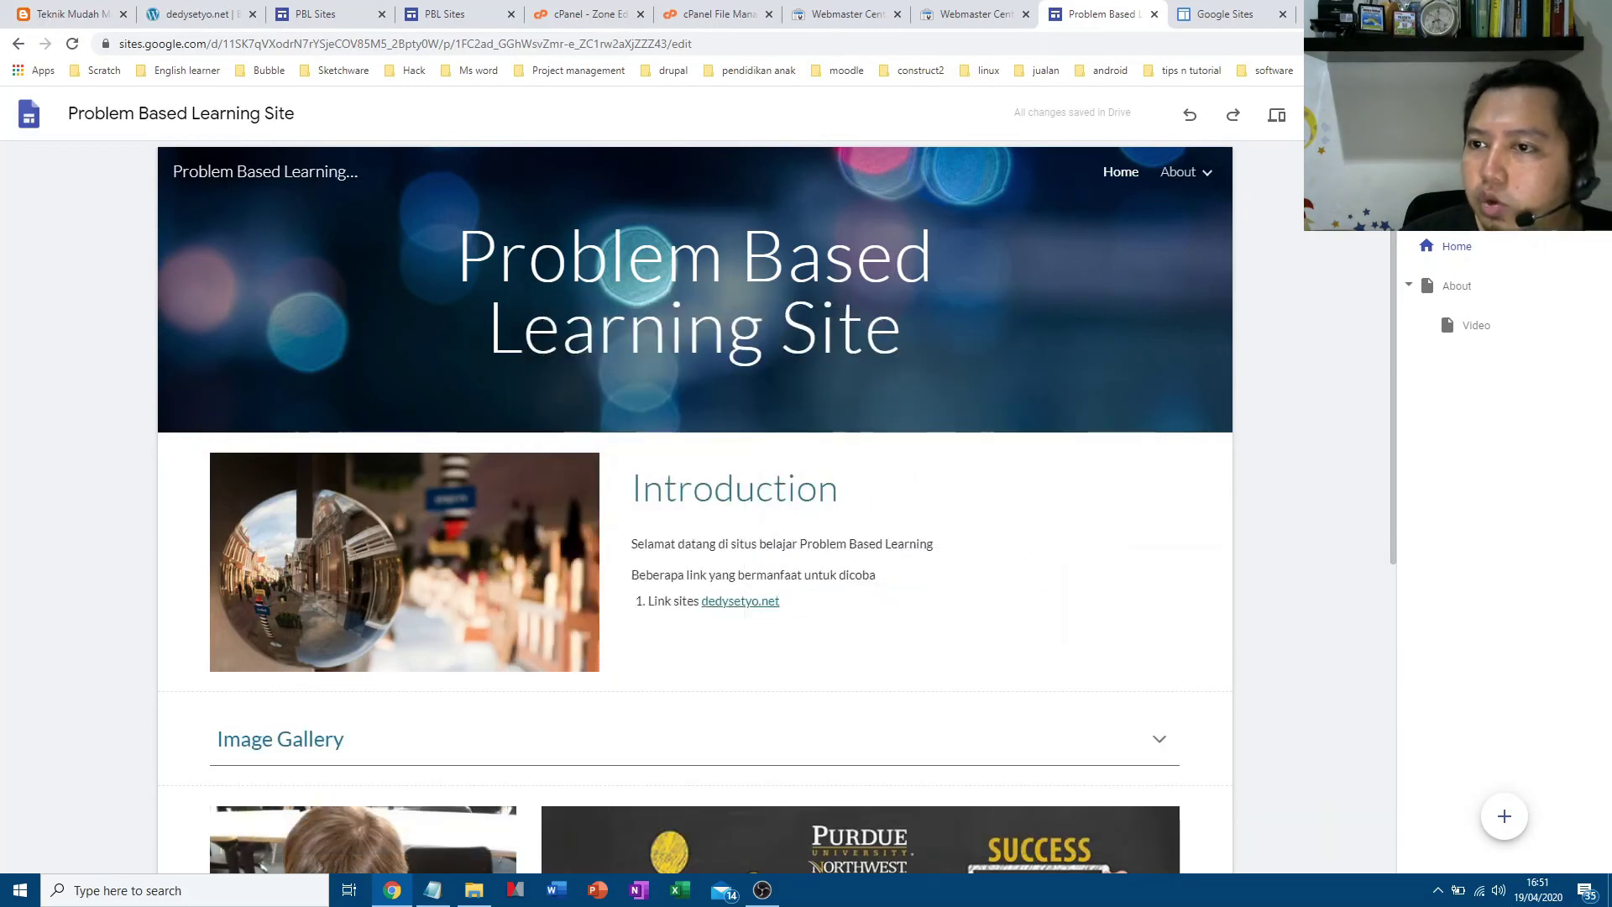
# Start publishing the site and set its web address to sample-pbl
pyautogui.click(1503, 115)
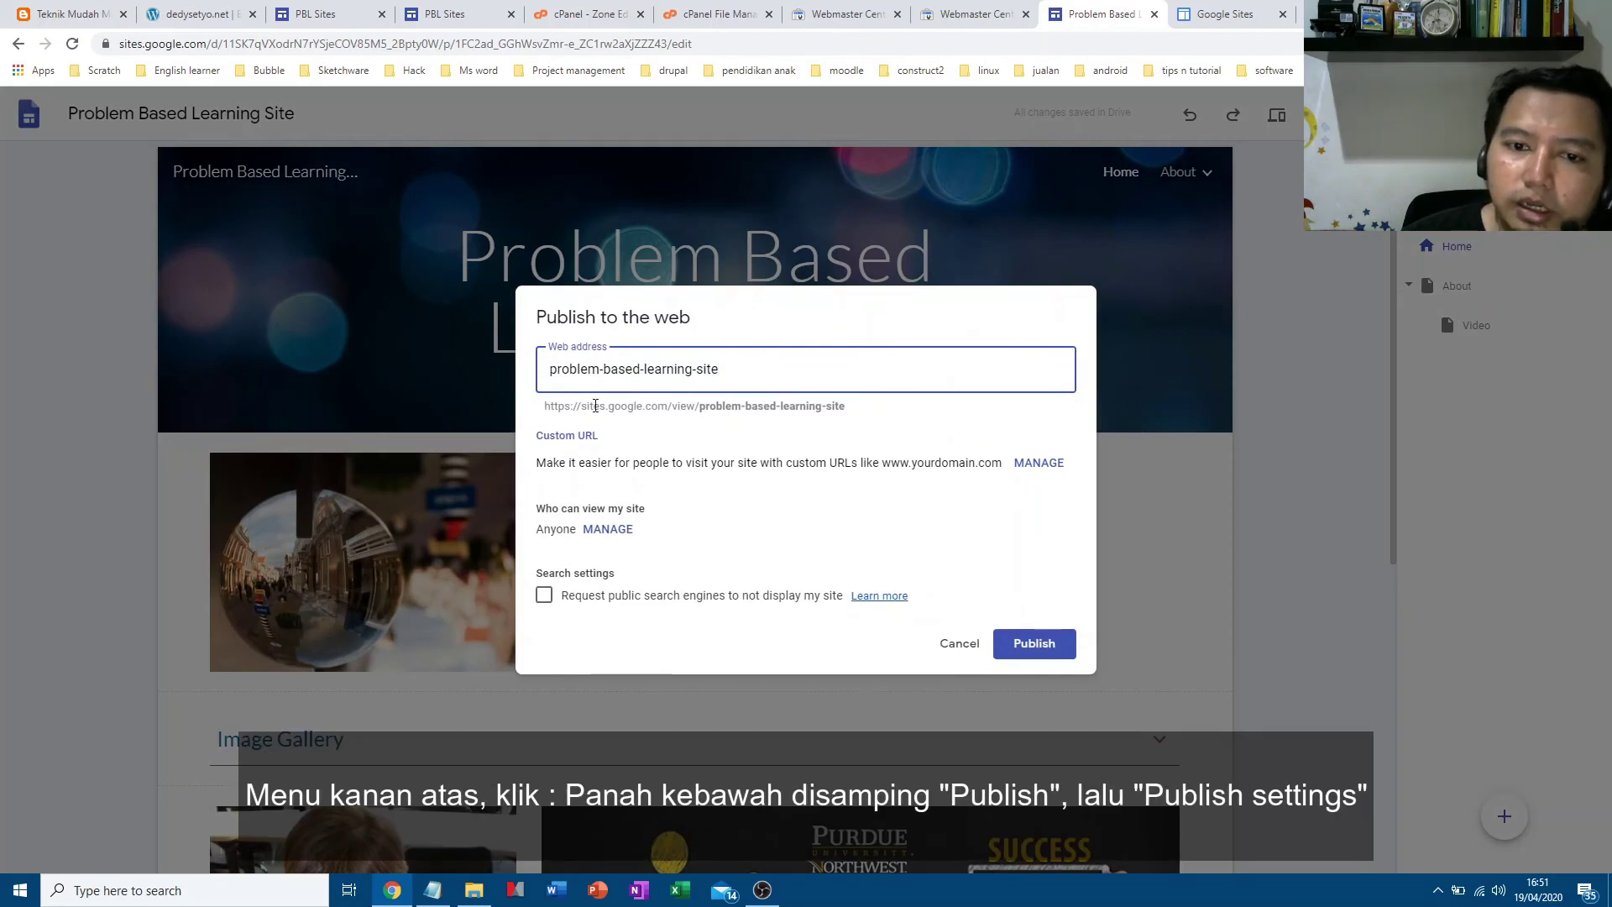
pyautogui.moveTo(552, 406); pyautogui.dragTo(836, 410)
pyautogui.moveTo(711, 381); pyautogui.dragTo(540, 370)
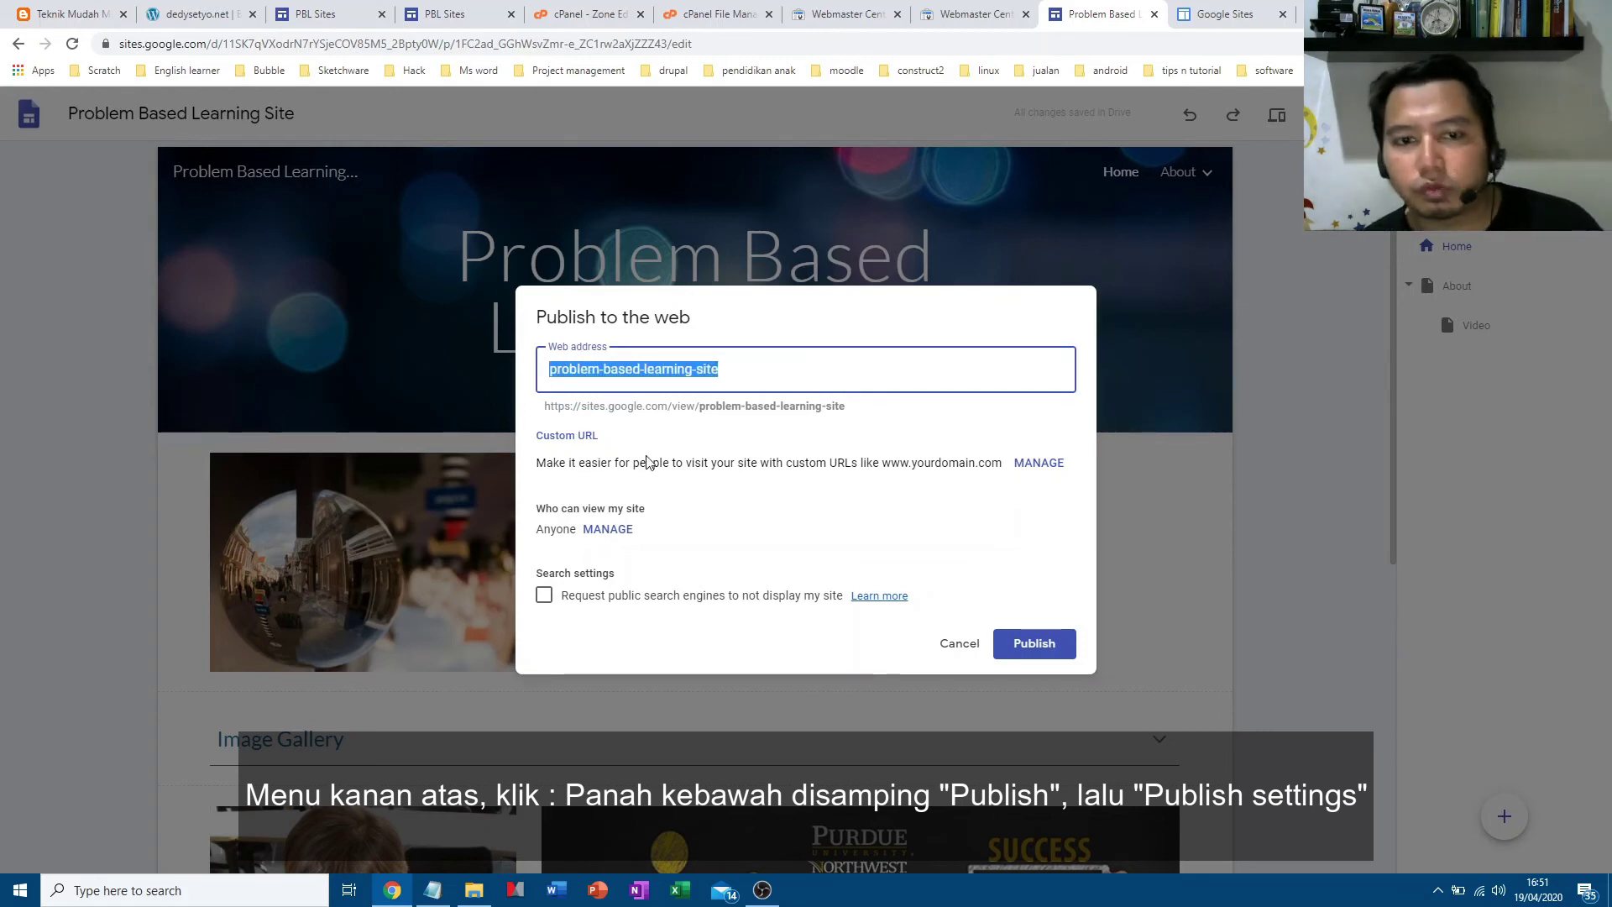
pyautogui.write('sample')
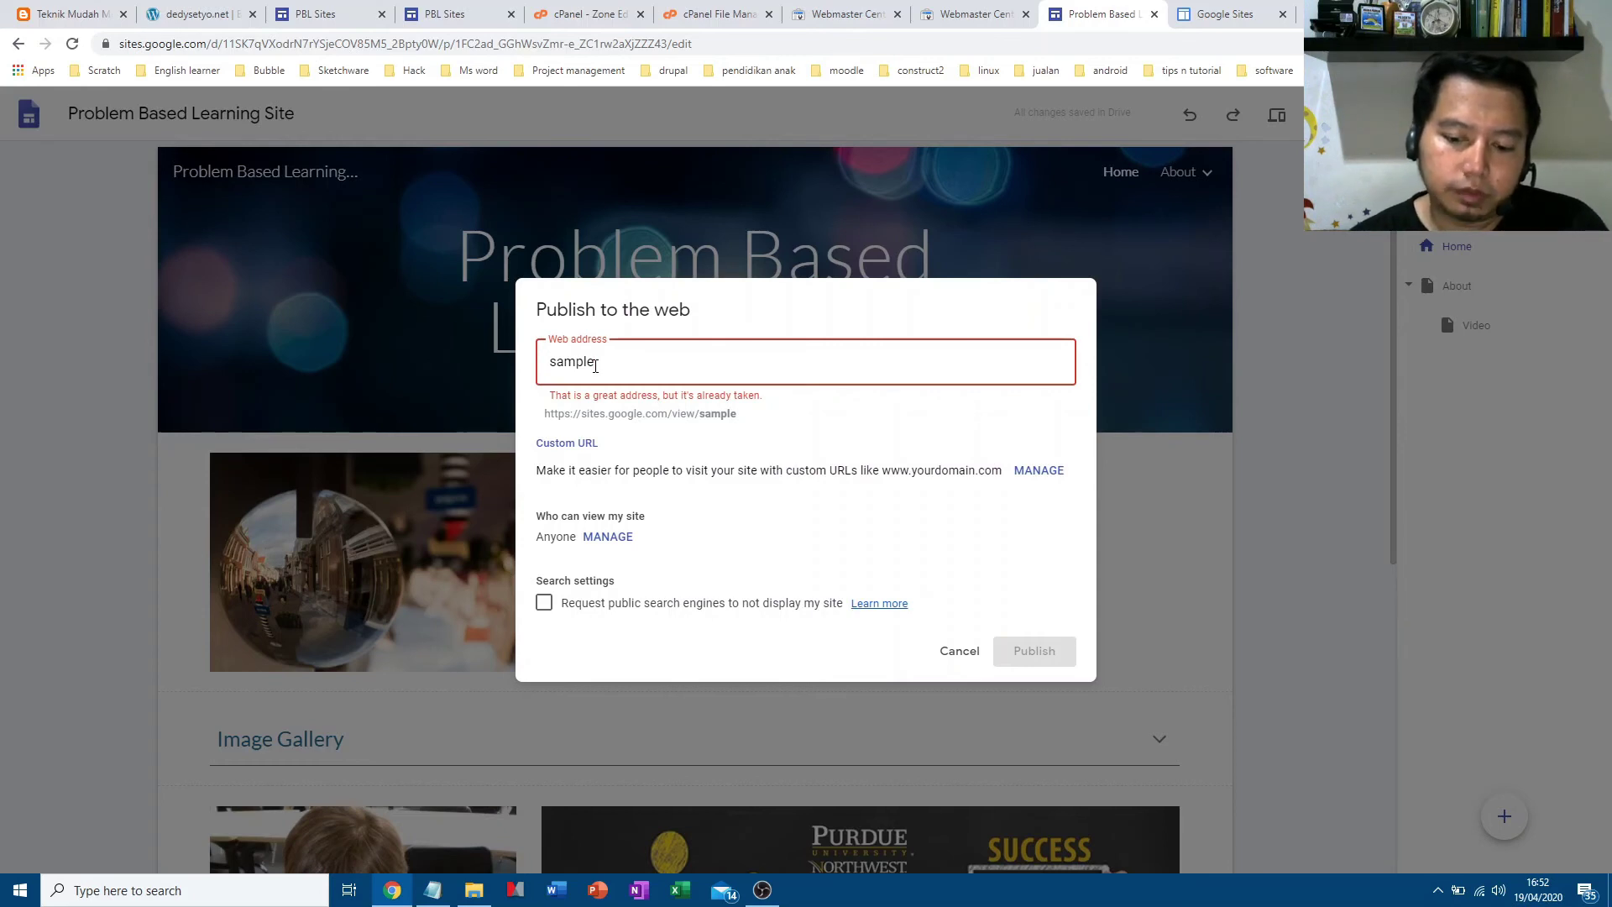
pyautogui.write('-pbl')
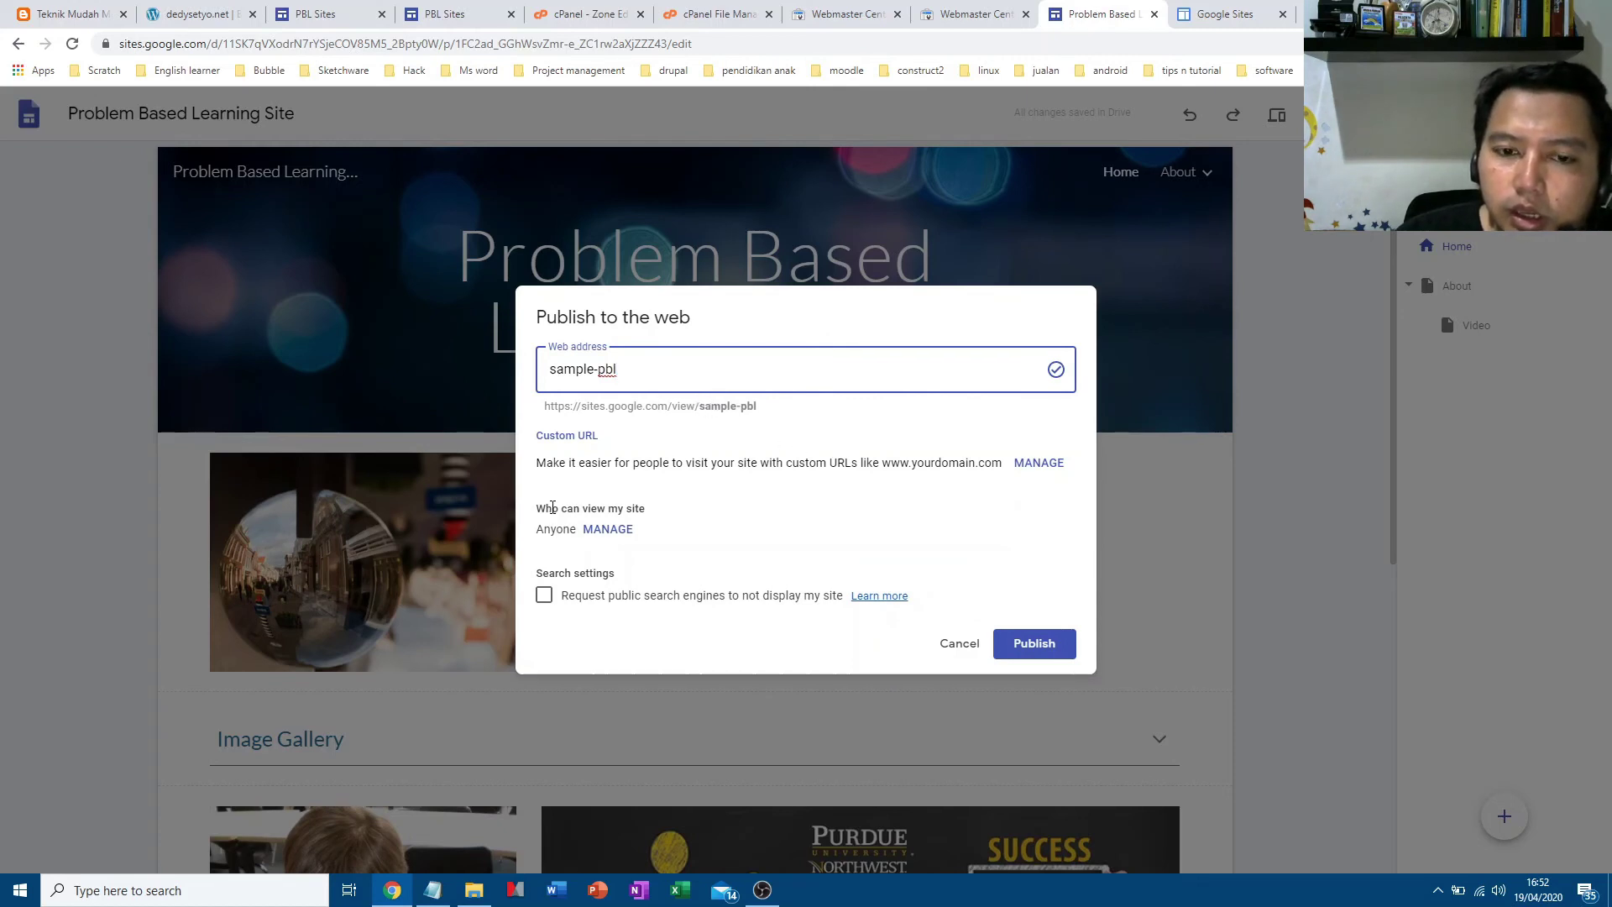
# Review who can view the site and the sharing options for inviting people, without inviting anyone
pyautogui.moveTo(553, 508); pyautogui.dragTo(654, 509)
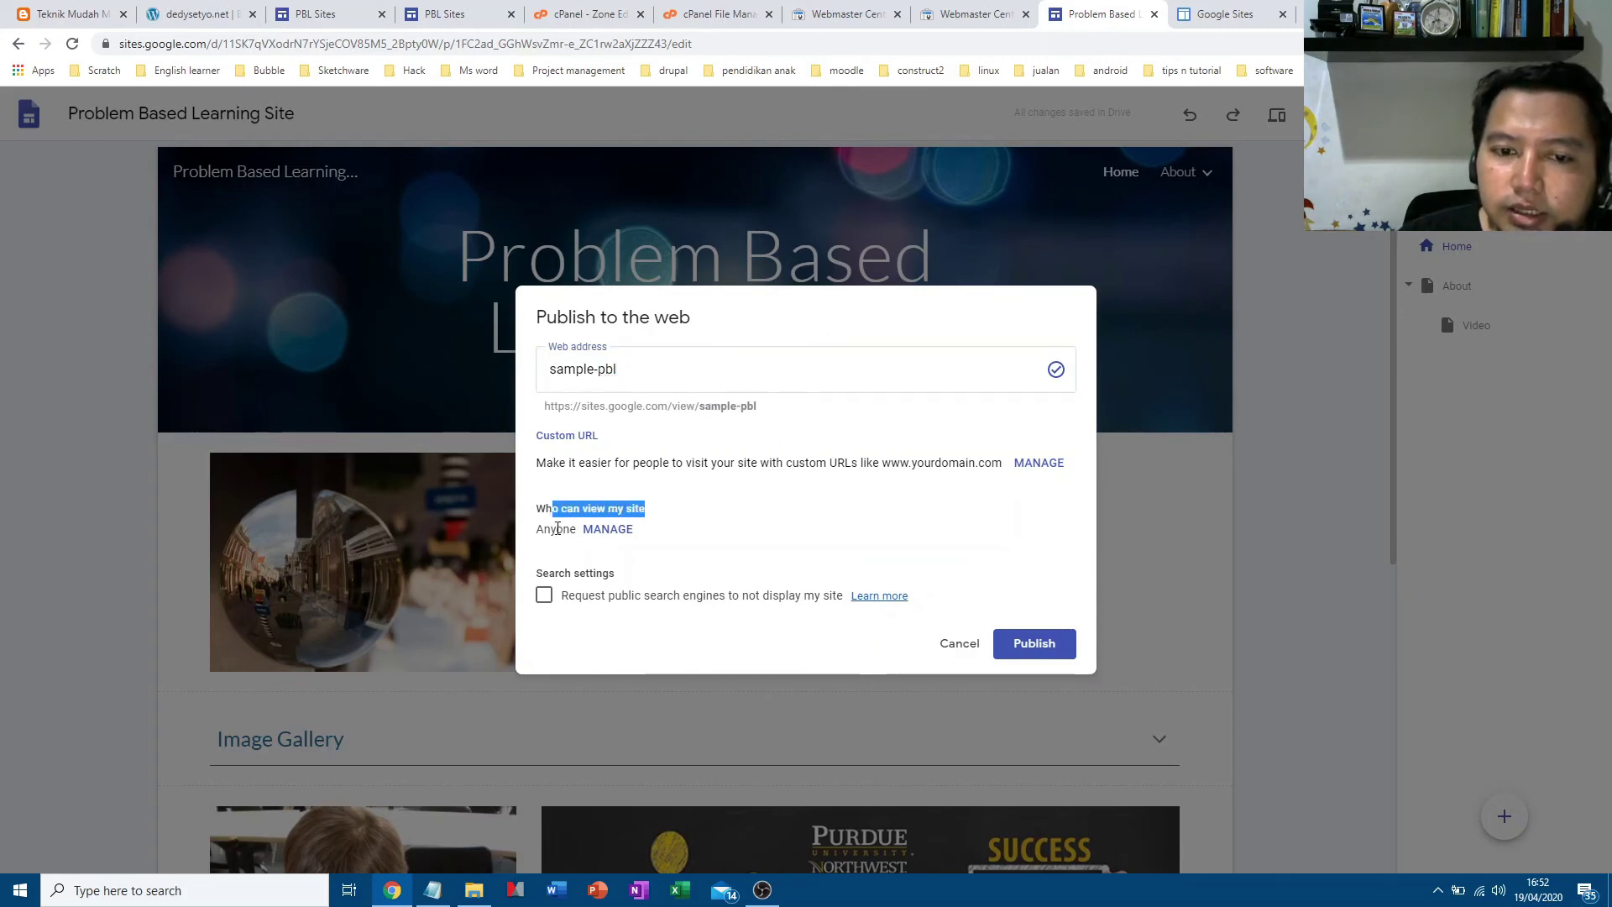
pyautogui.moveTo(564, 532); pyautogui.dragTo(545, 532)
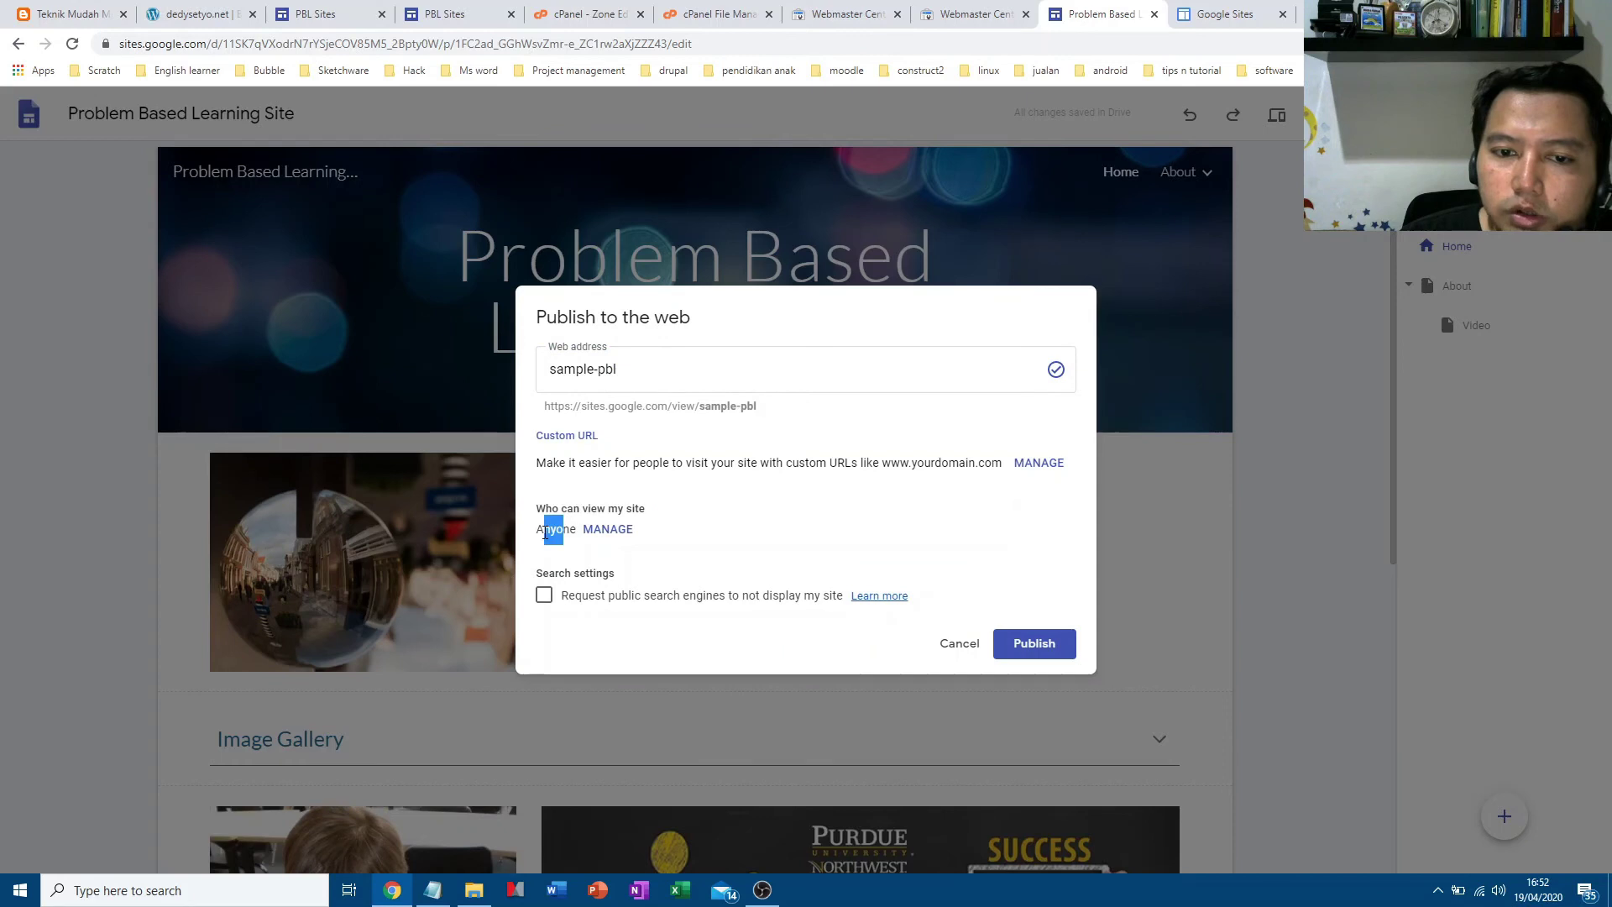
pyautogui.click(623, 532)
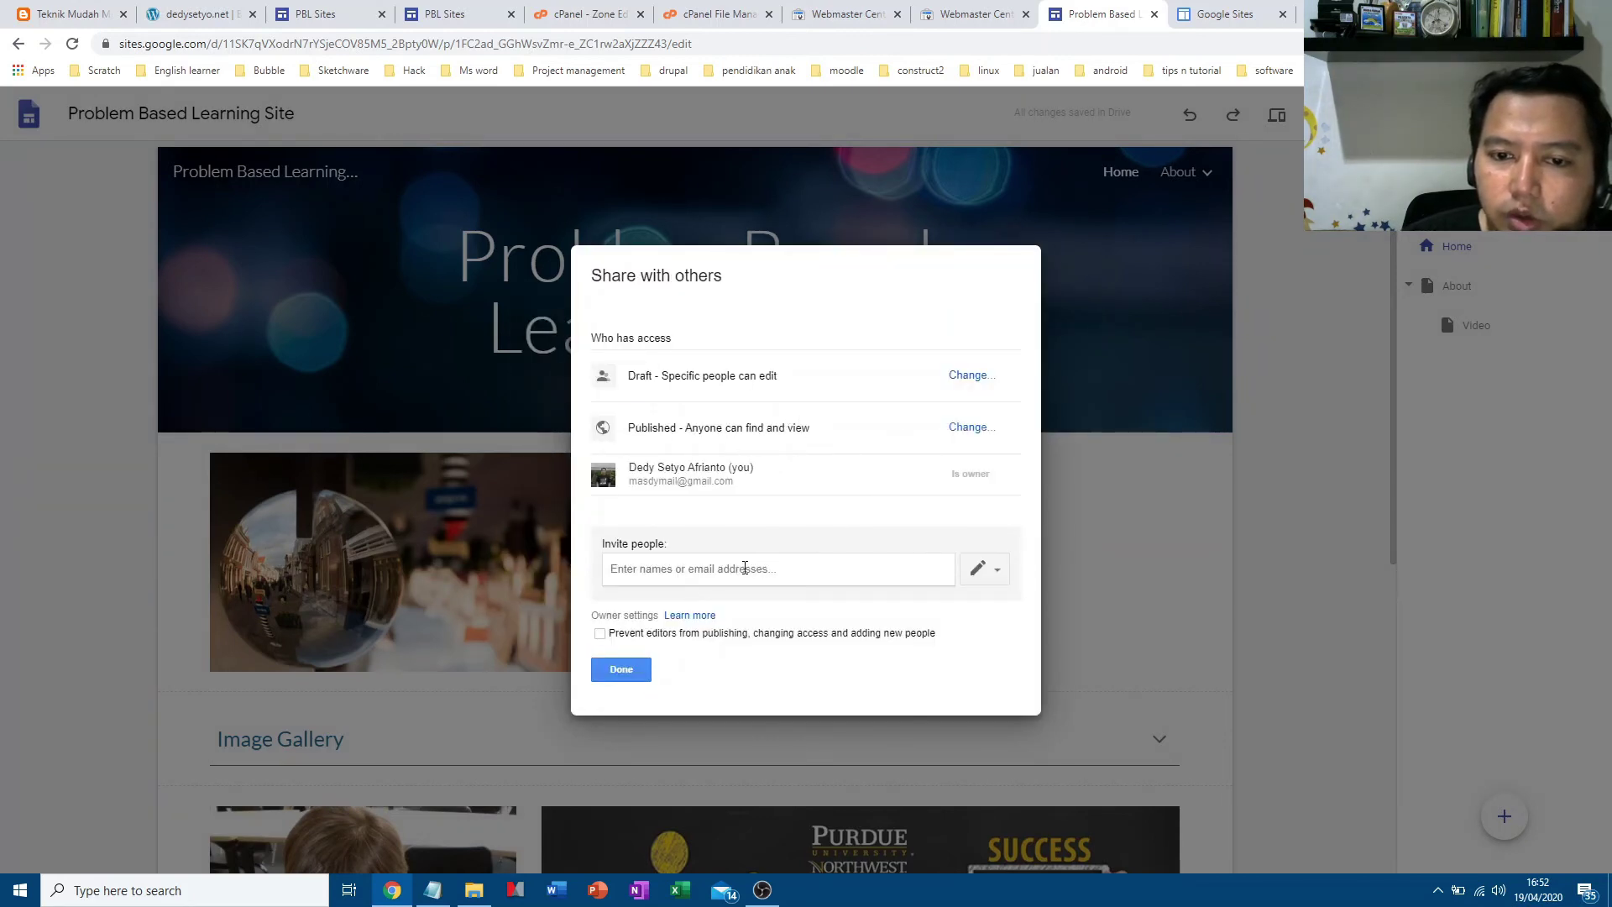
pyautogui.click(670, 571)
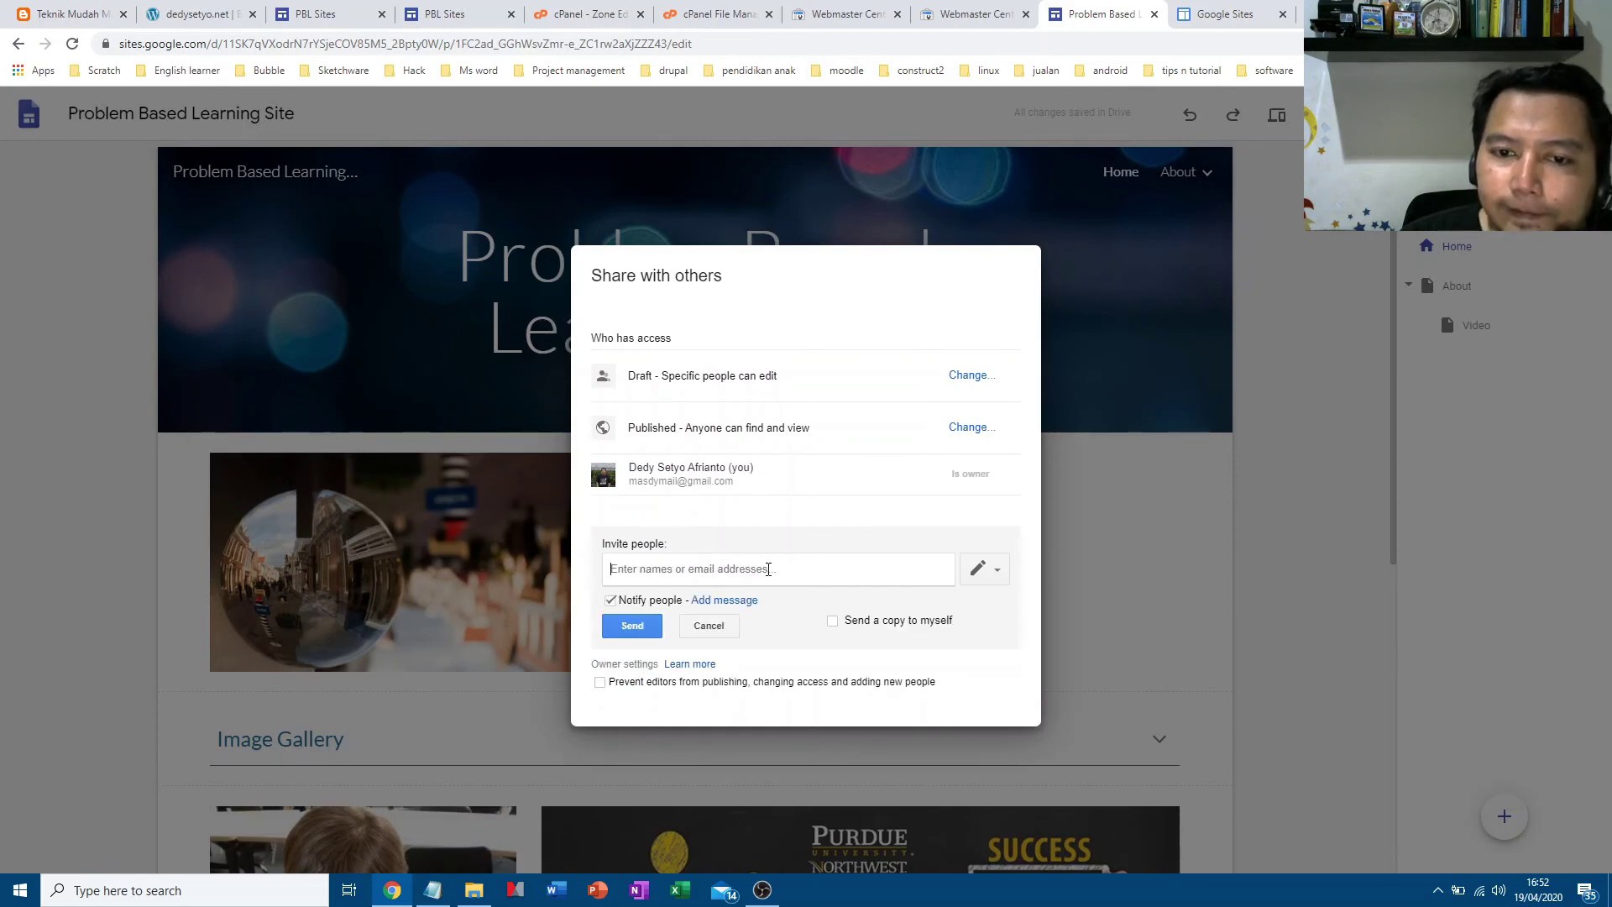
pyautogui.click(708, 626)
pyautogui.click(628, 671)
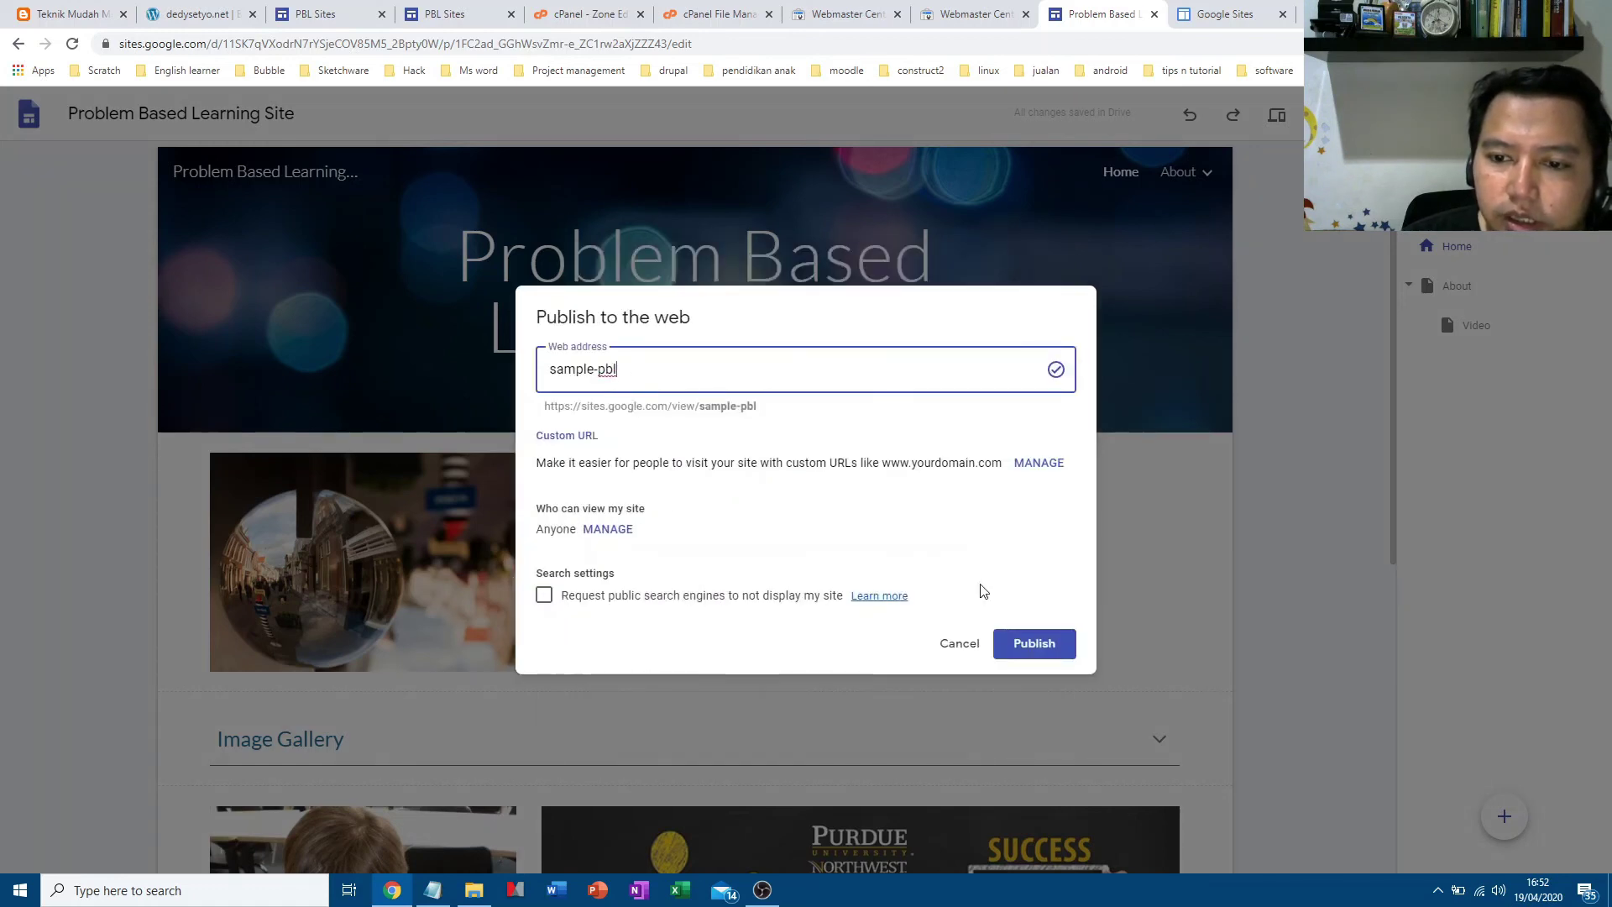
# Publish the site to the web and open the published version
pyautogui.click(1033, 643)
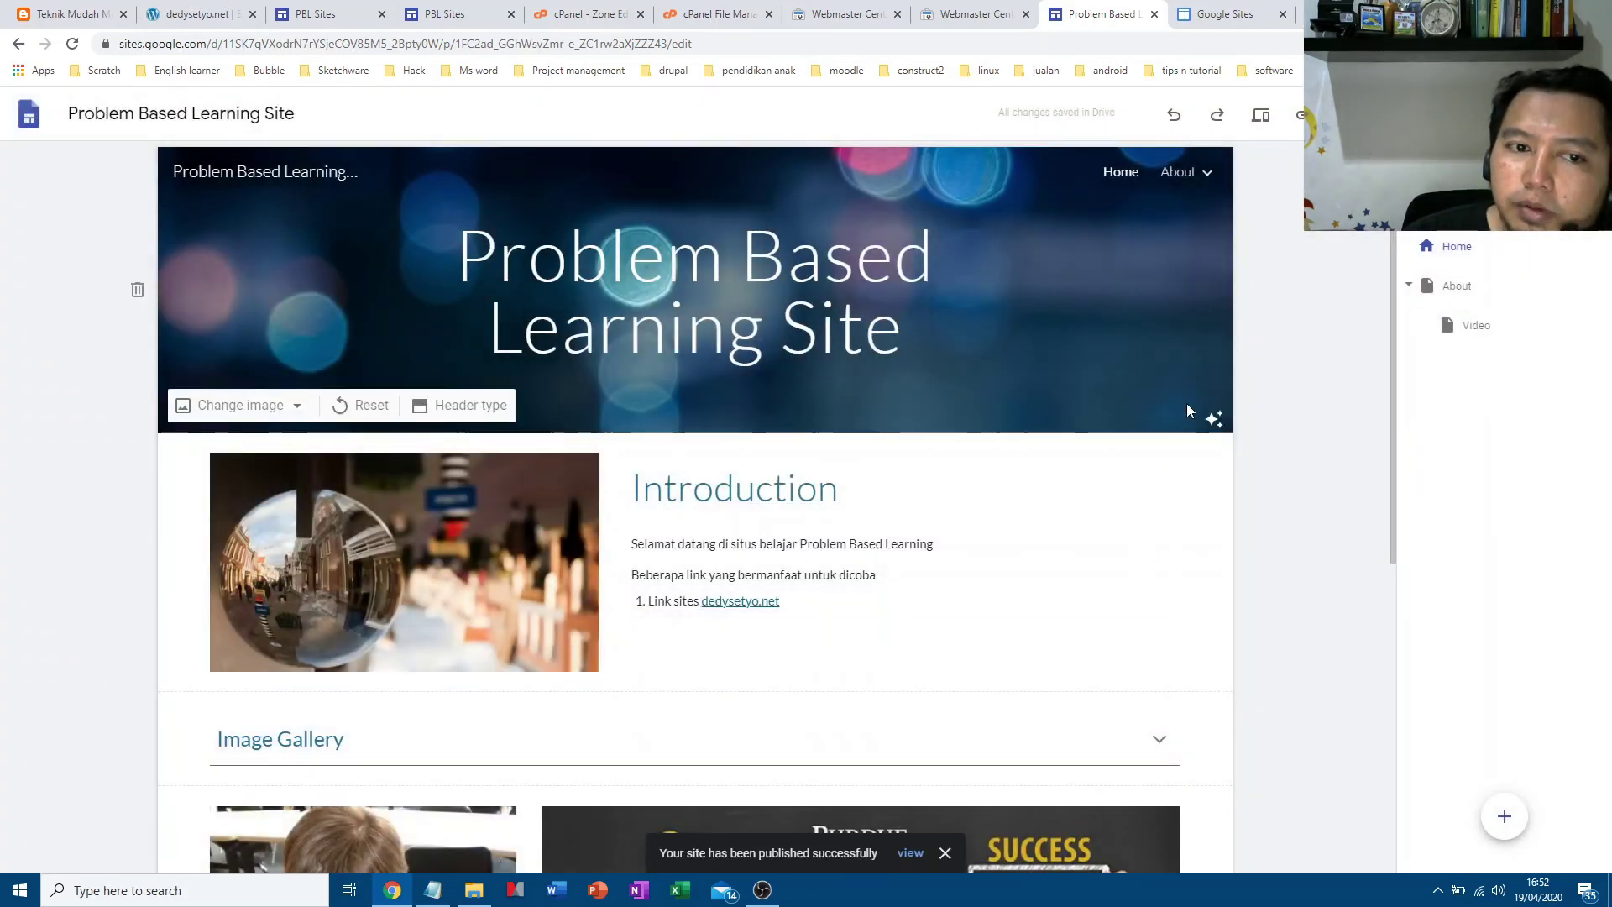
pyautogui.click(1534, 115)
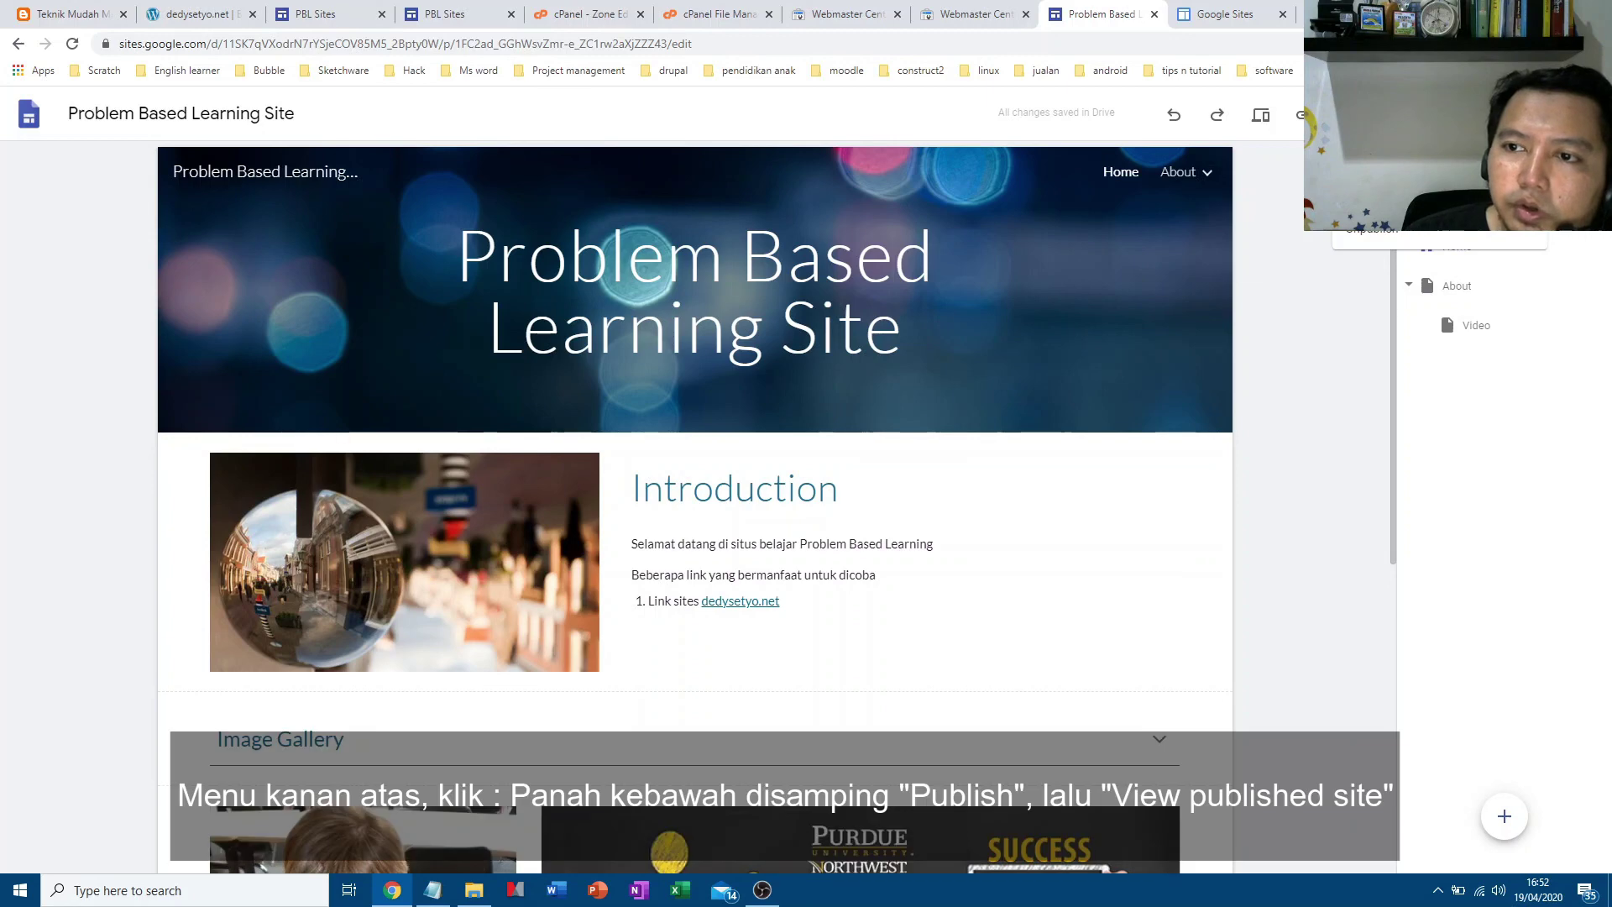
pyautogui.click(1419, 193)
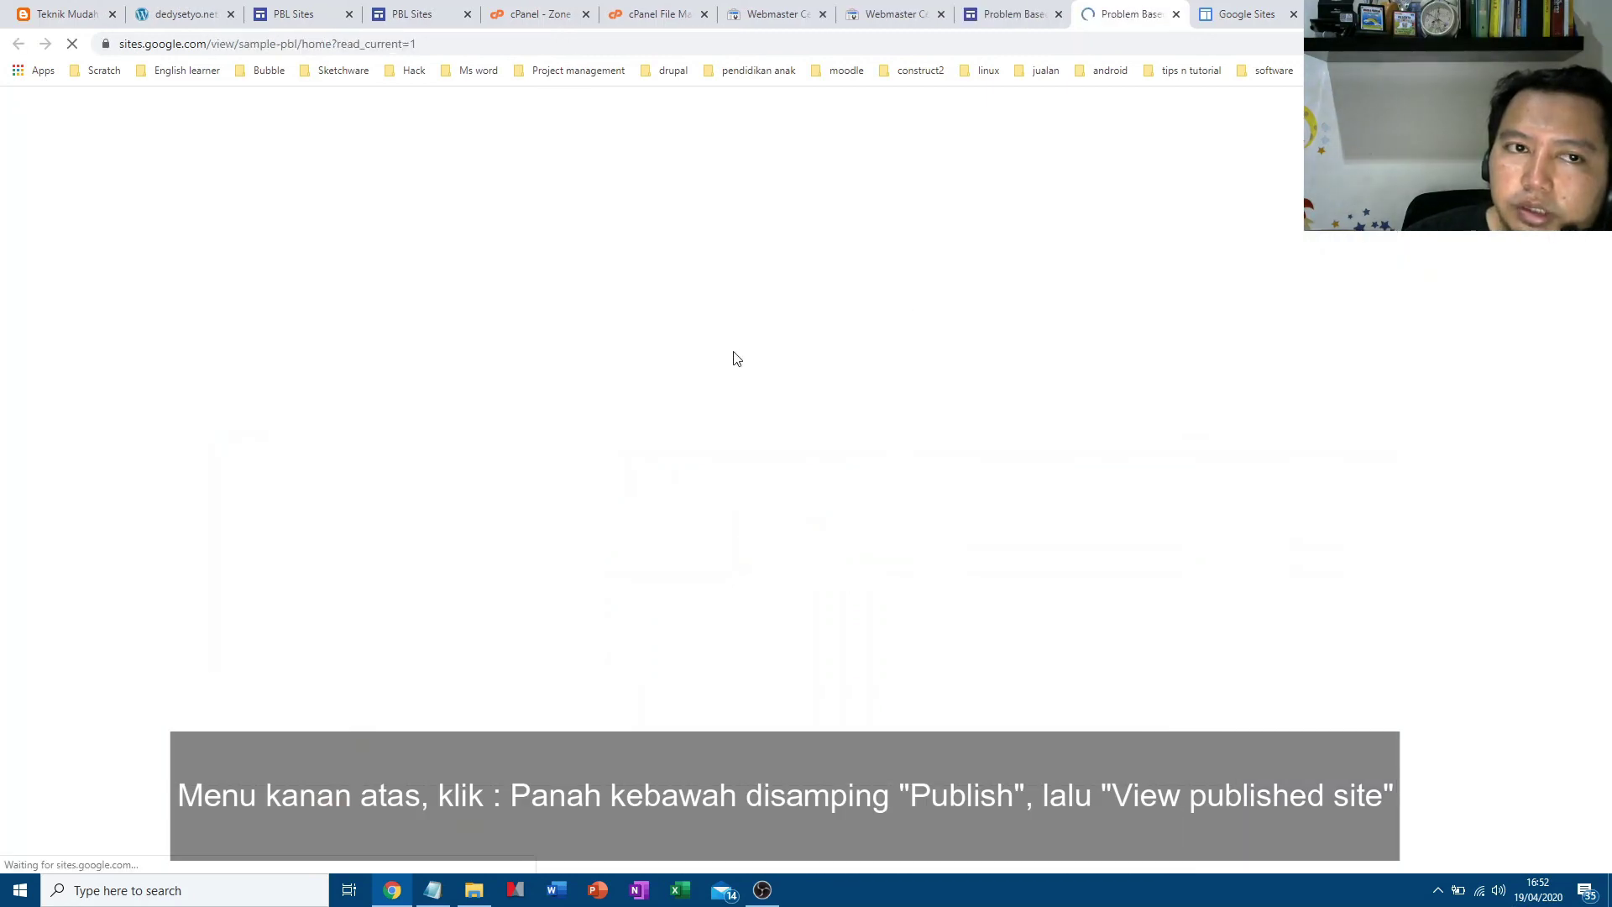
# Review the published site's Home page and its Video subpage
pyautogui.scroll(-3, 420, 445)
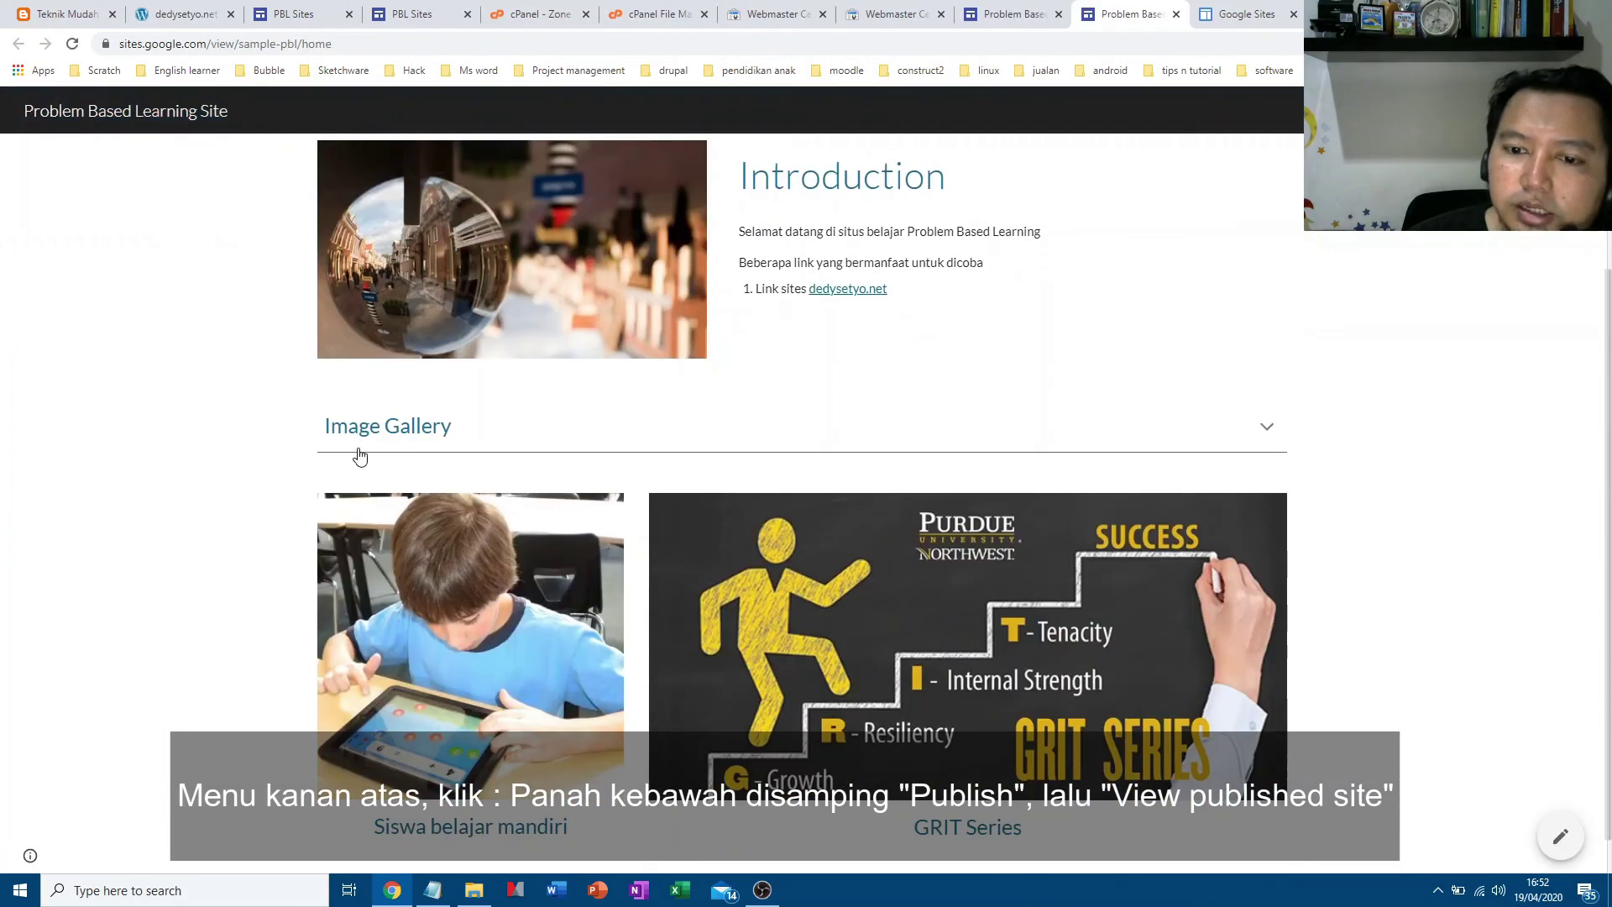
pyautogui.scroll(3, 370, 458)
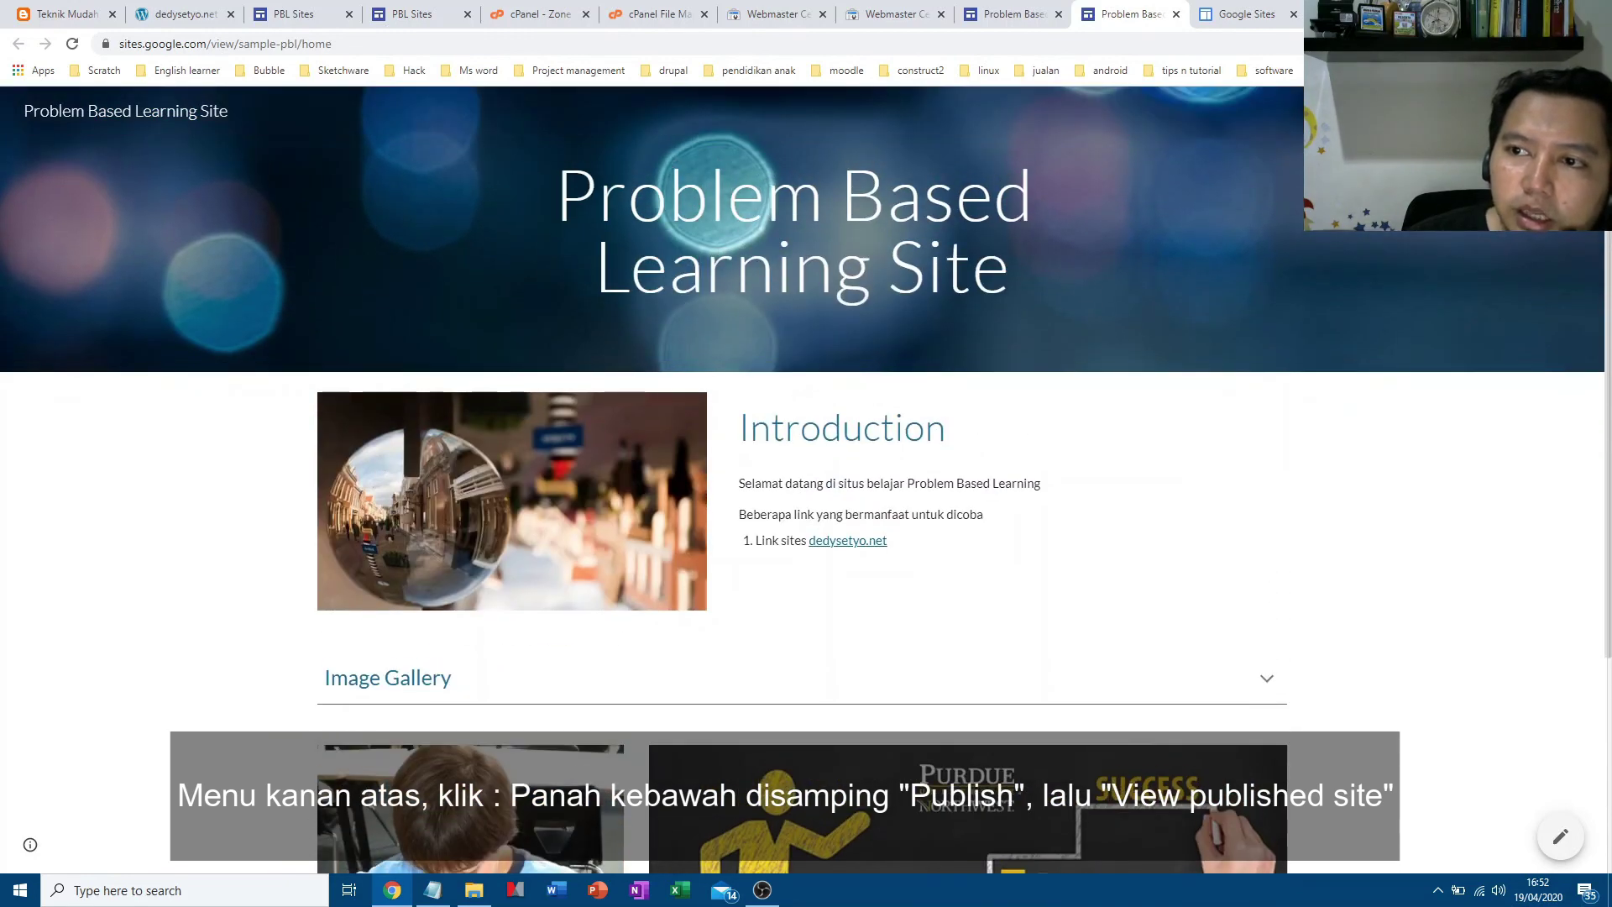
pyautogui.click(1495, 156)
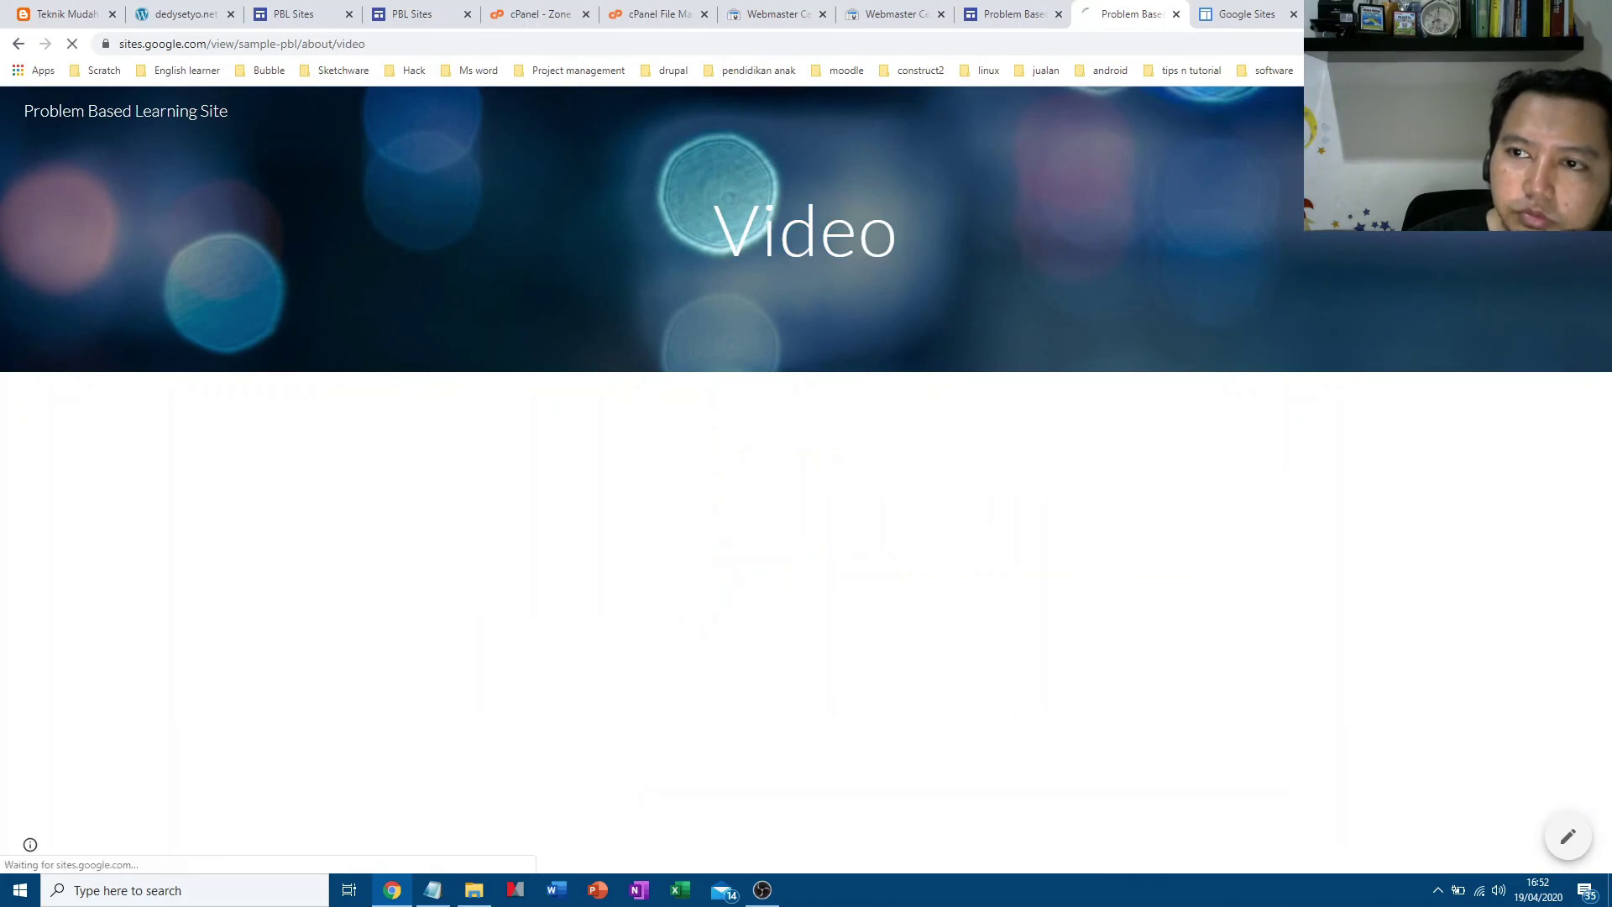
pyautogui.click(1440, 111)
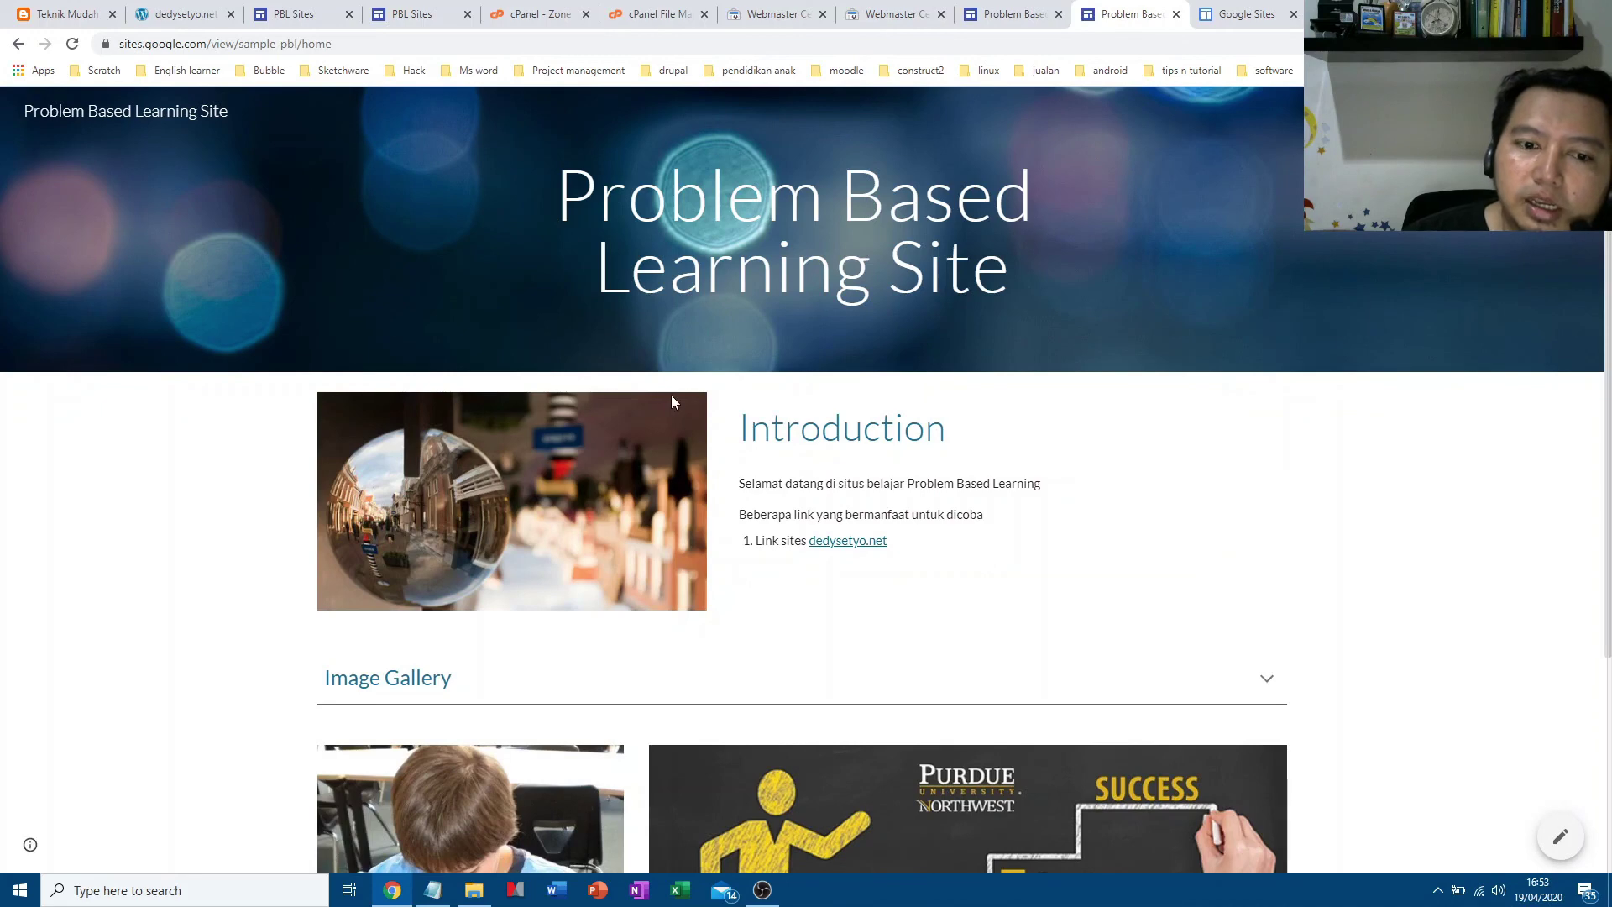
pyautogui.scroll(-4, 672, 402)
pyautogui.scroll(3, 697, 403)
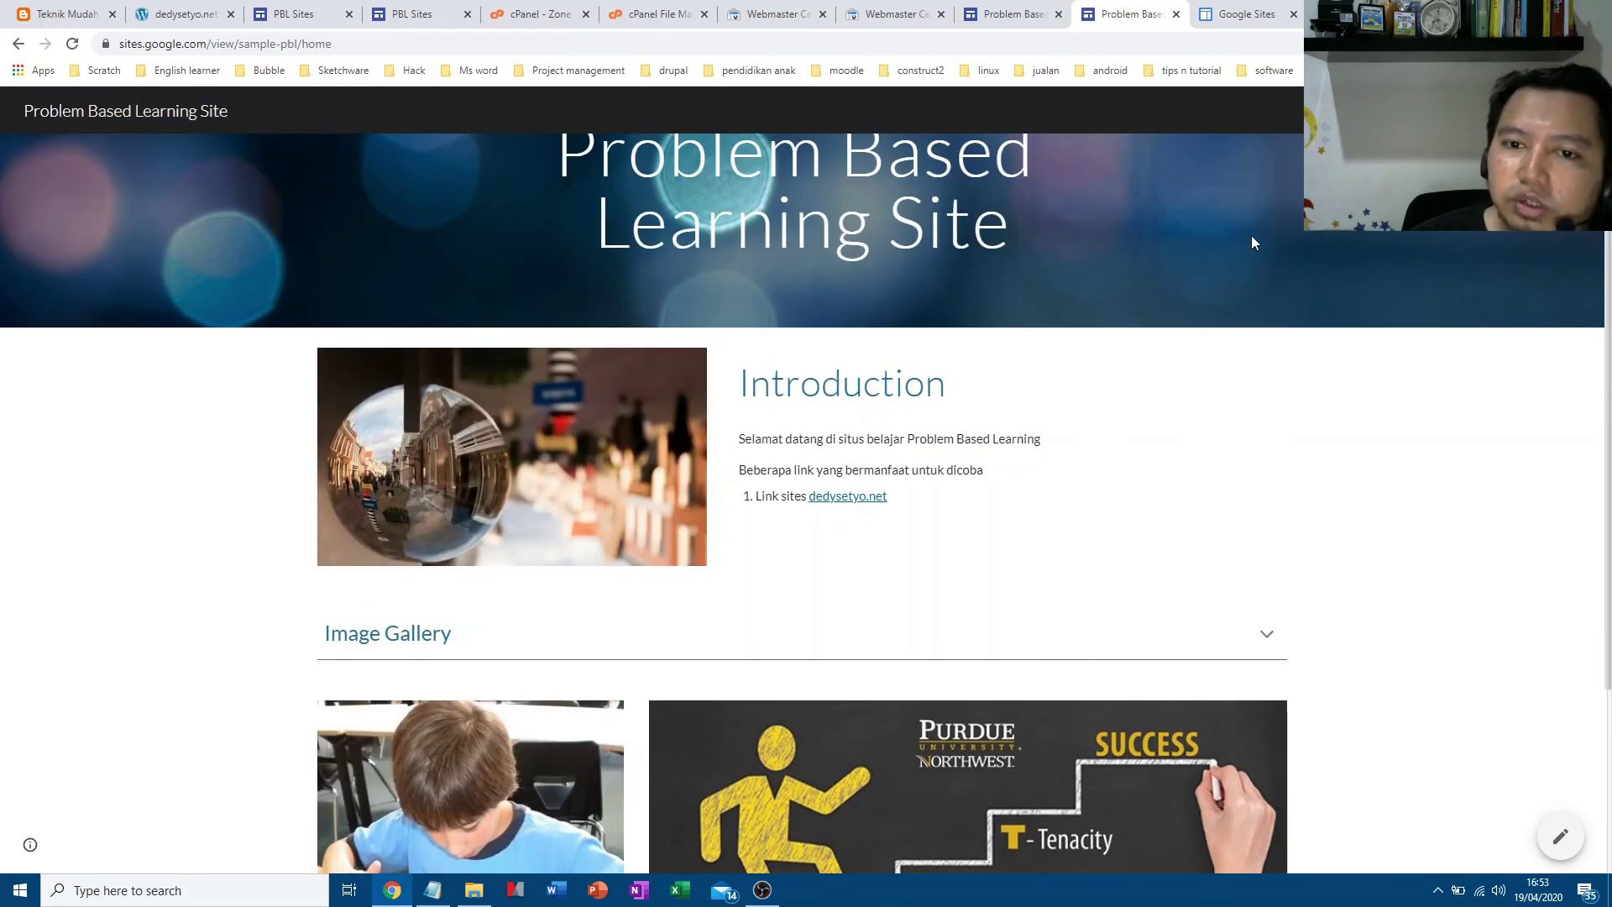
pyautogui.scroll(-3, 1091, 388)
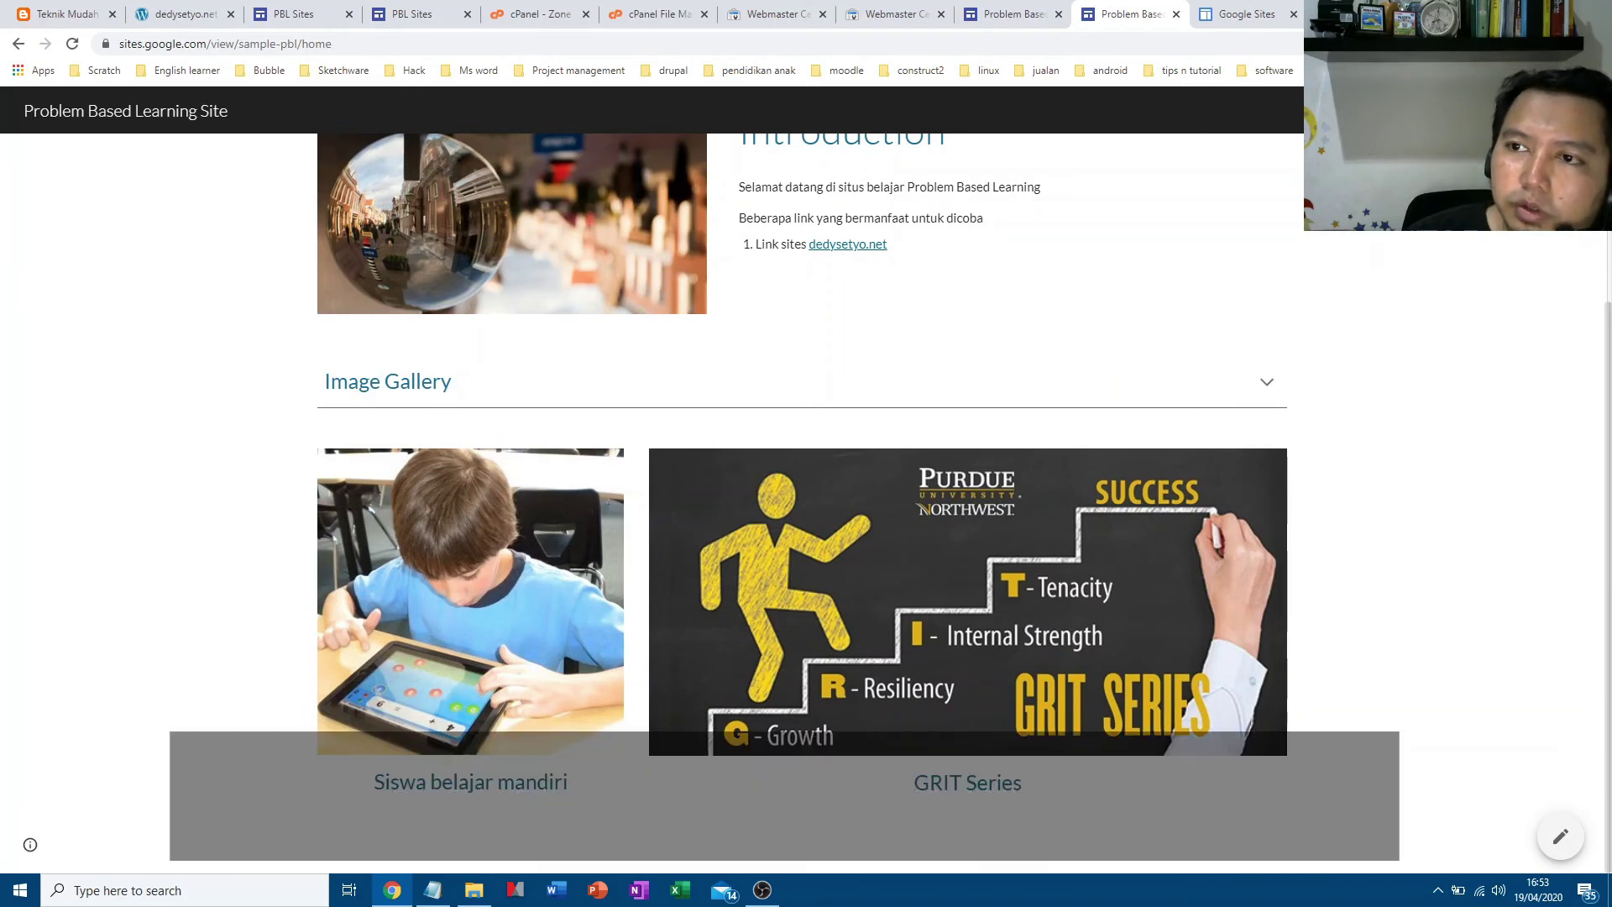
# Shrink the browser window to a phone-like width and examine the published Home page's responsive layout
pyautogui.click(1555, 12)
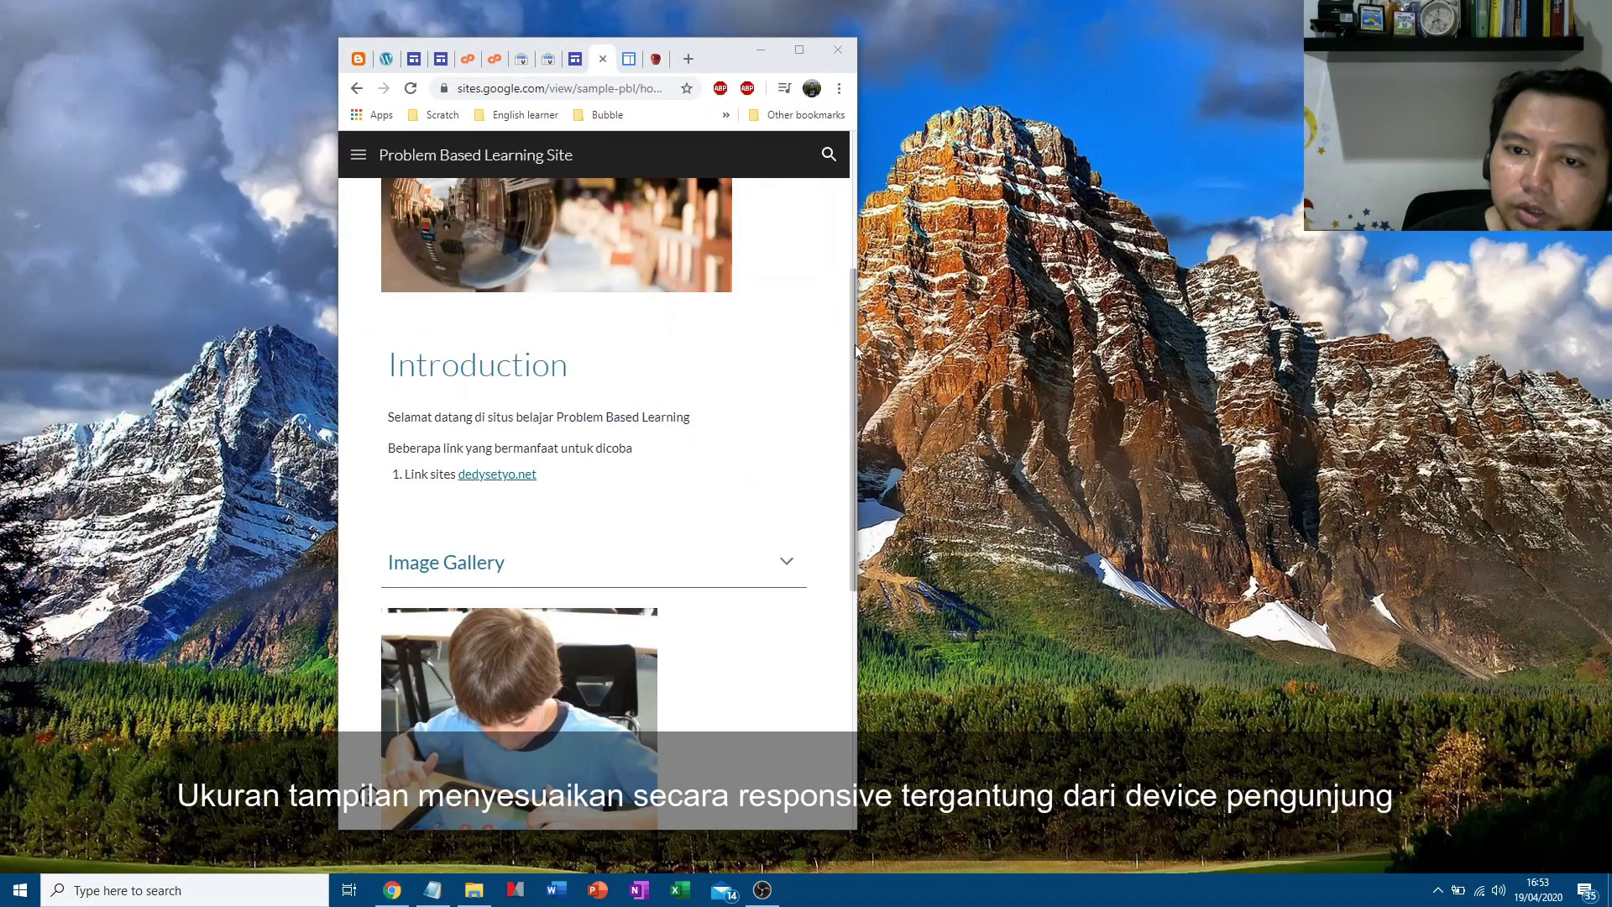
pyautogui.moveTo(857, 351)
pyautogui.mouseDown()
pyautogui.moveTo(979, 369)
pyautogui.moveTo(854, 371)
pyautogui.mouseUp()
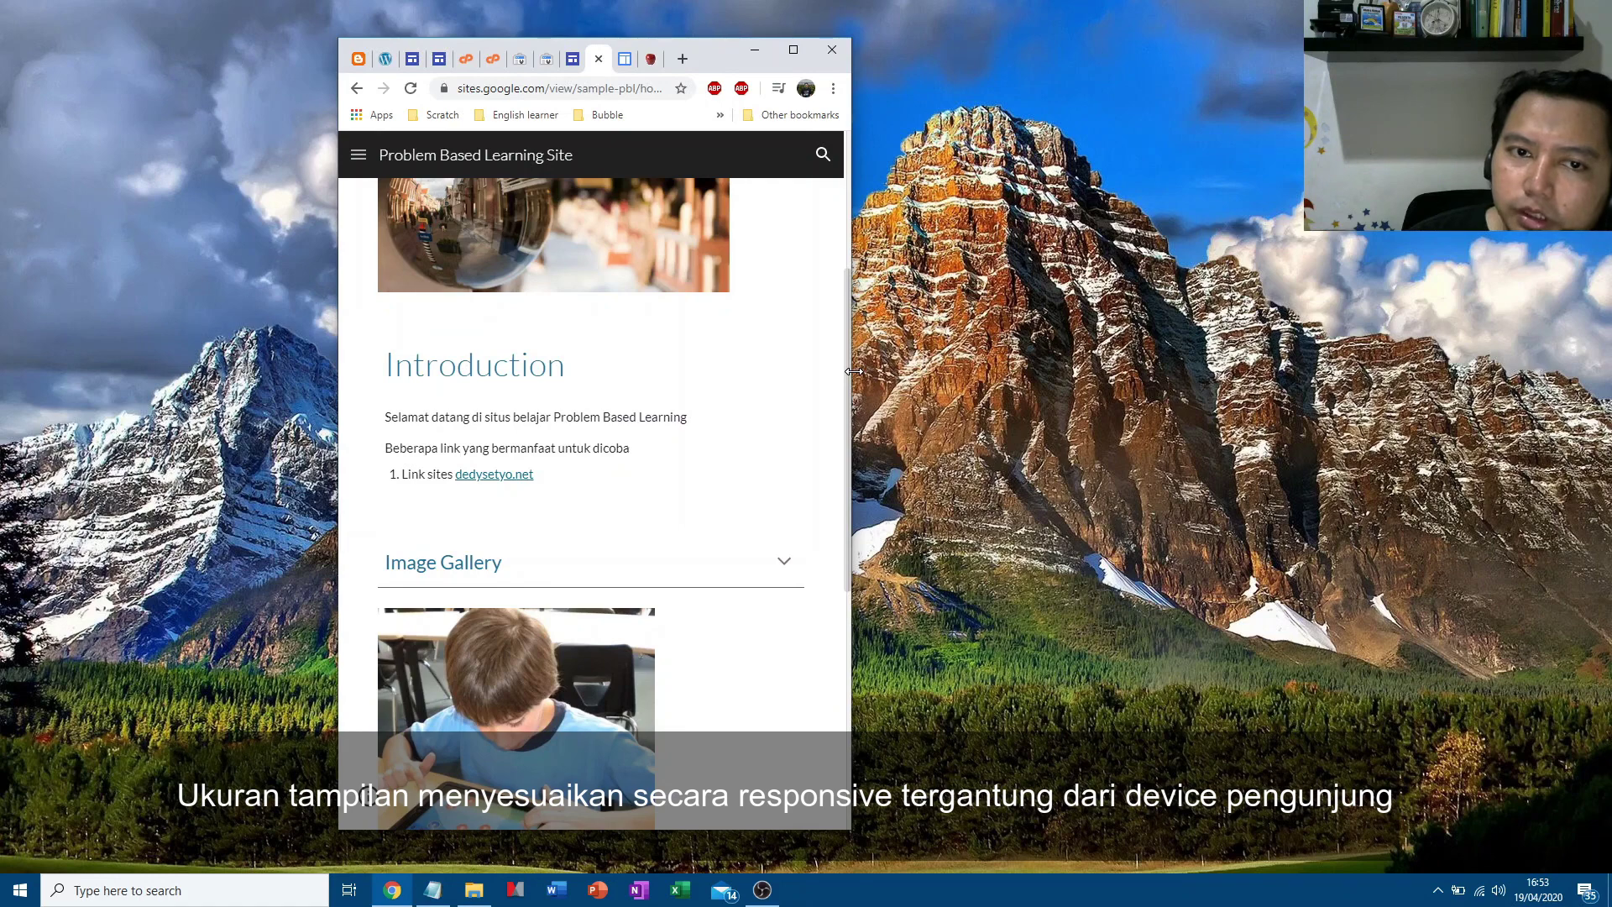
pyautogui.scroll(3, 685, 383)
pyautogui.scroll(-7, 685, 383)
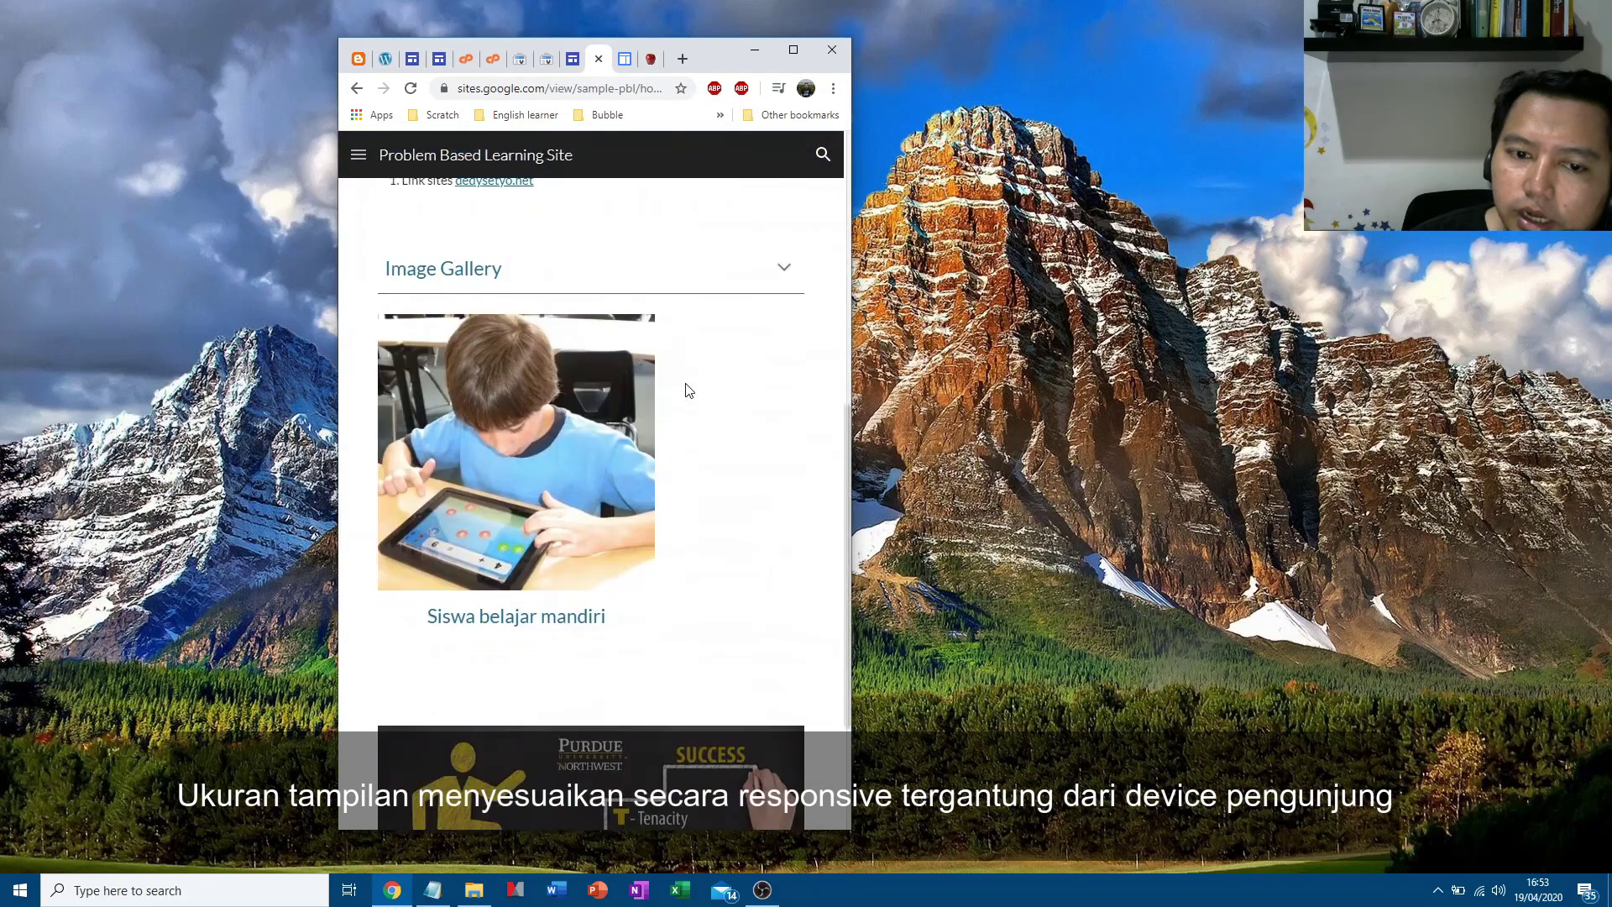
pyautogui.scroll(-2, 685, 389)
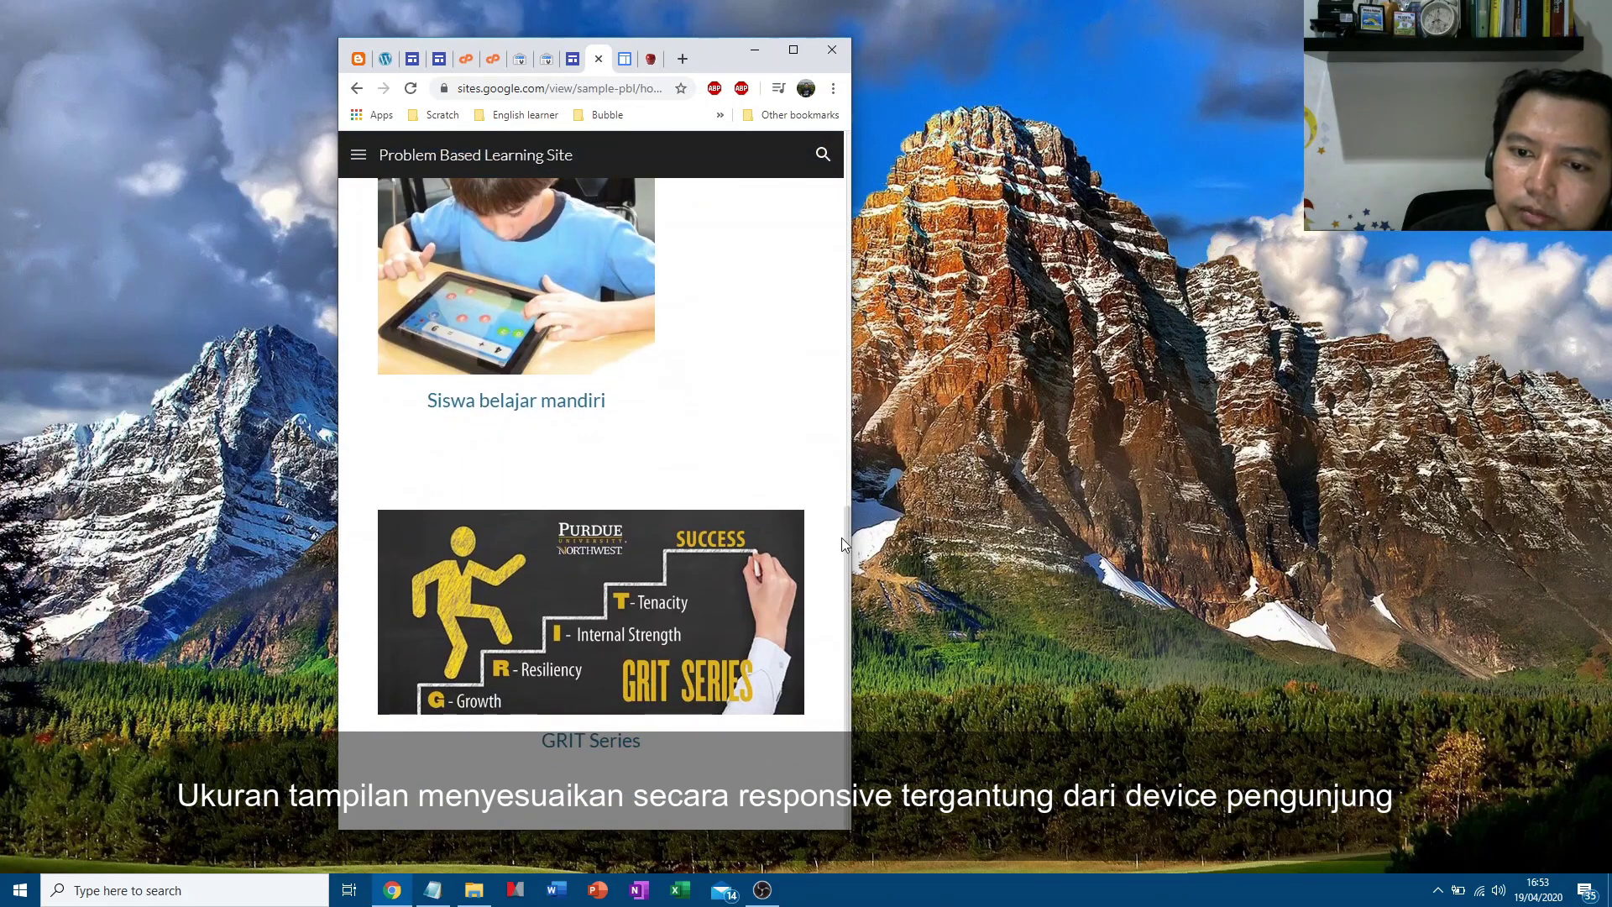
pyautogui.moveTo(841, 538); pyautogui.dragTo(835, 162)
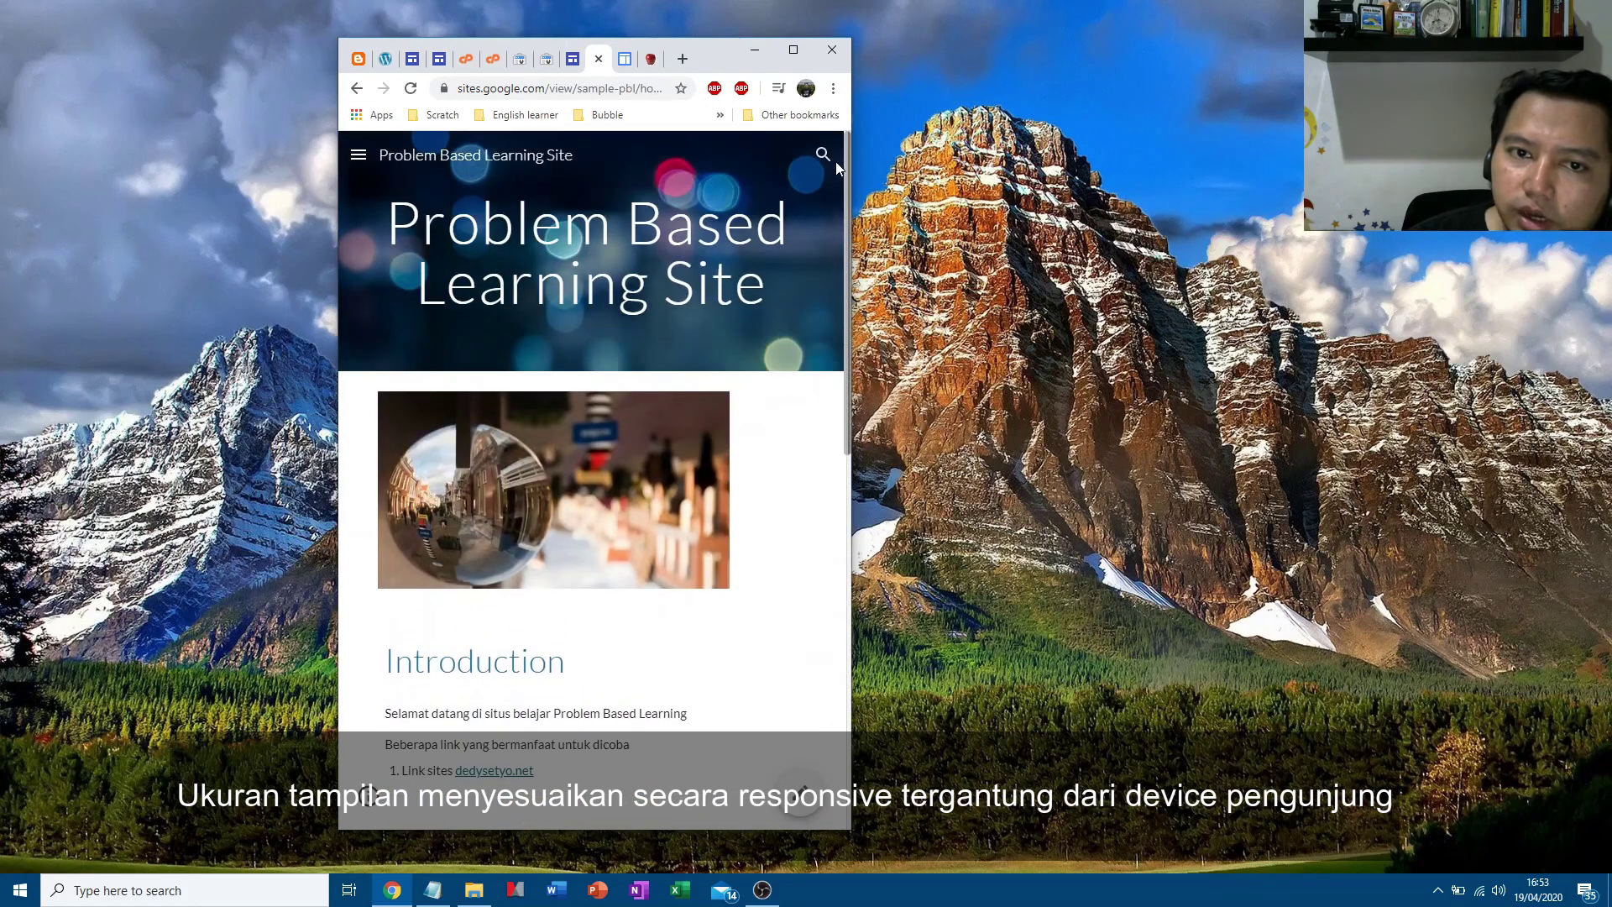
pyautogui.scroll(-3, 835, 164)
pyautogui.scroll(3, 839, 172)
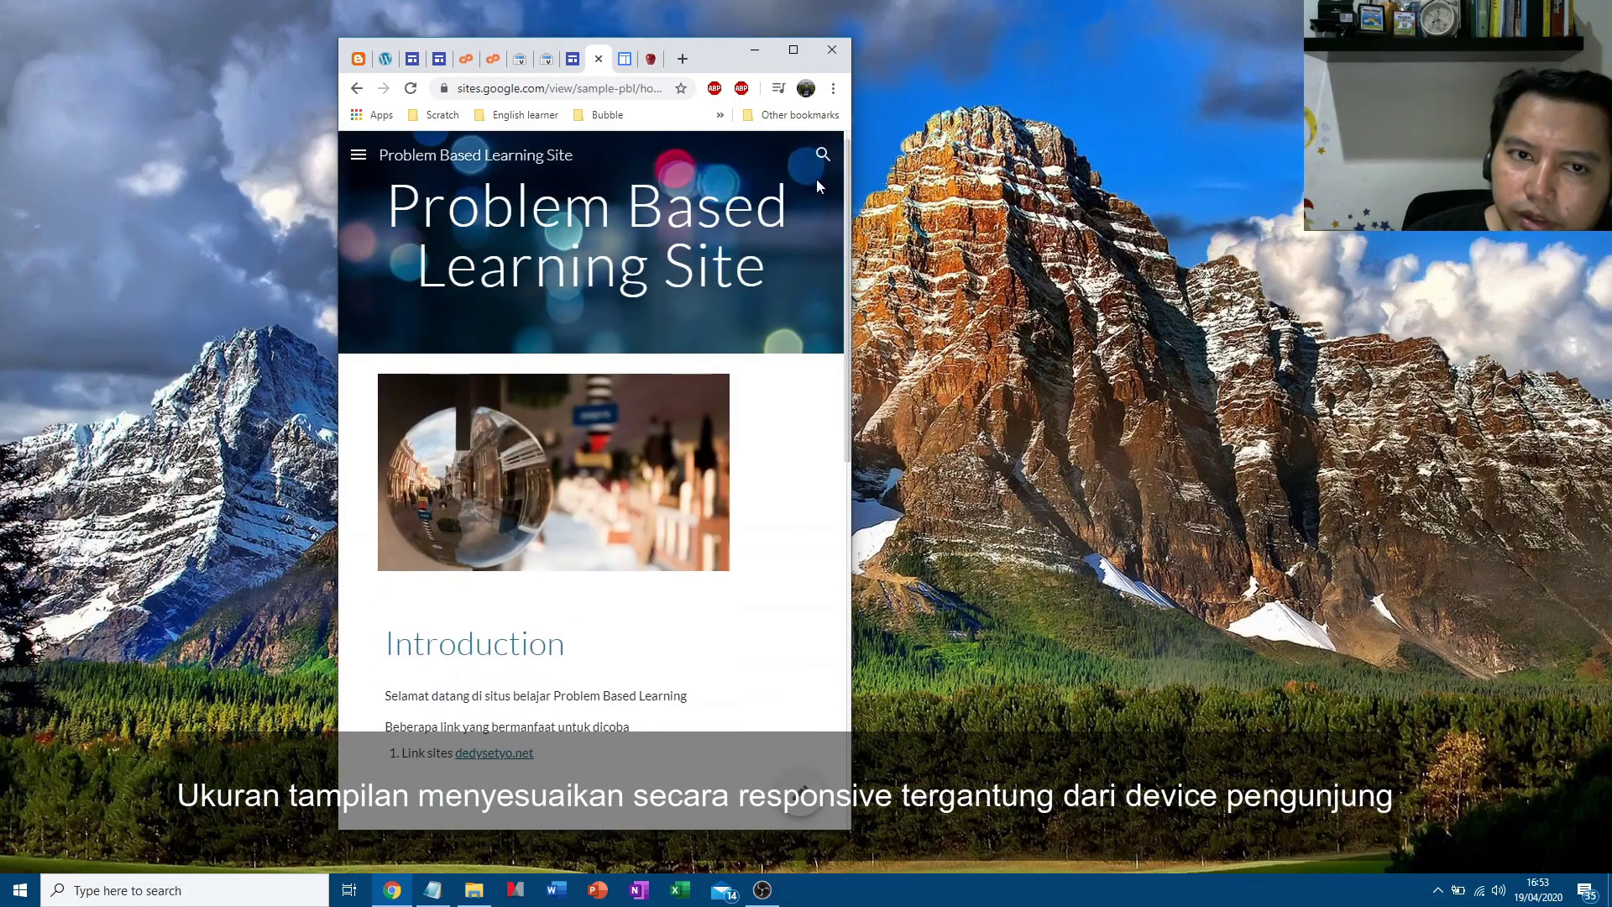
# Check the collapsed navigation menu in the narrow layout, and maximize the browser window to view the full-width page again
pyautogui.click(360, 156)
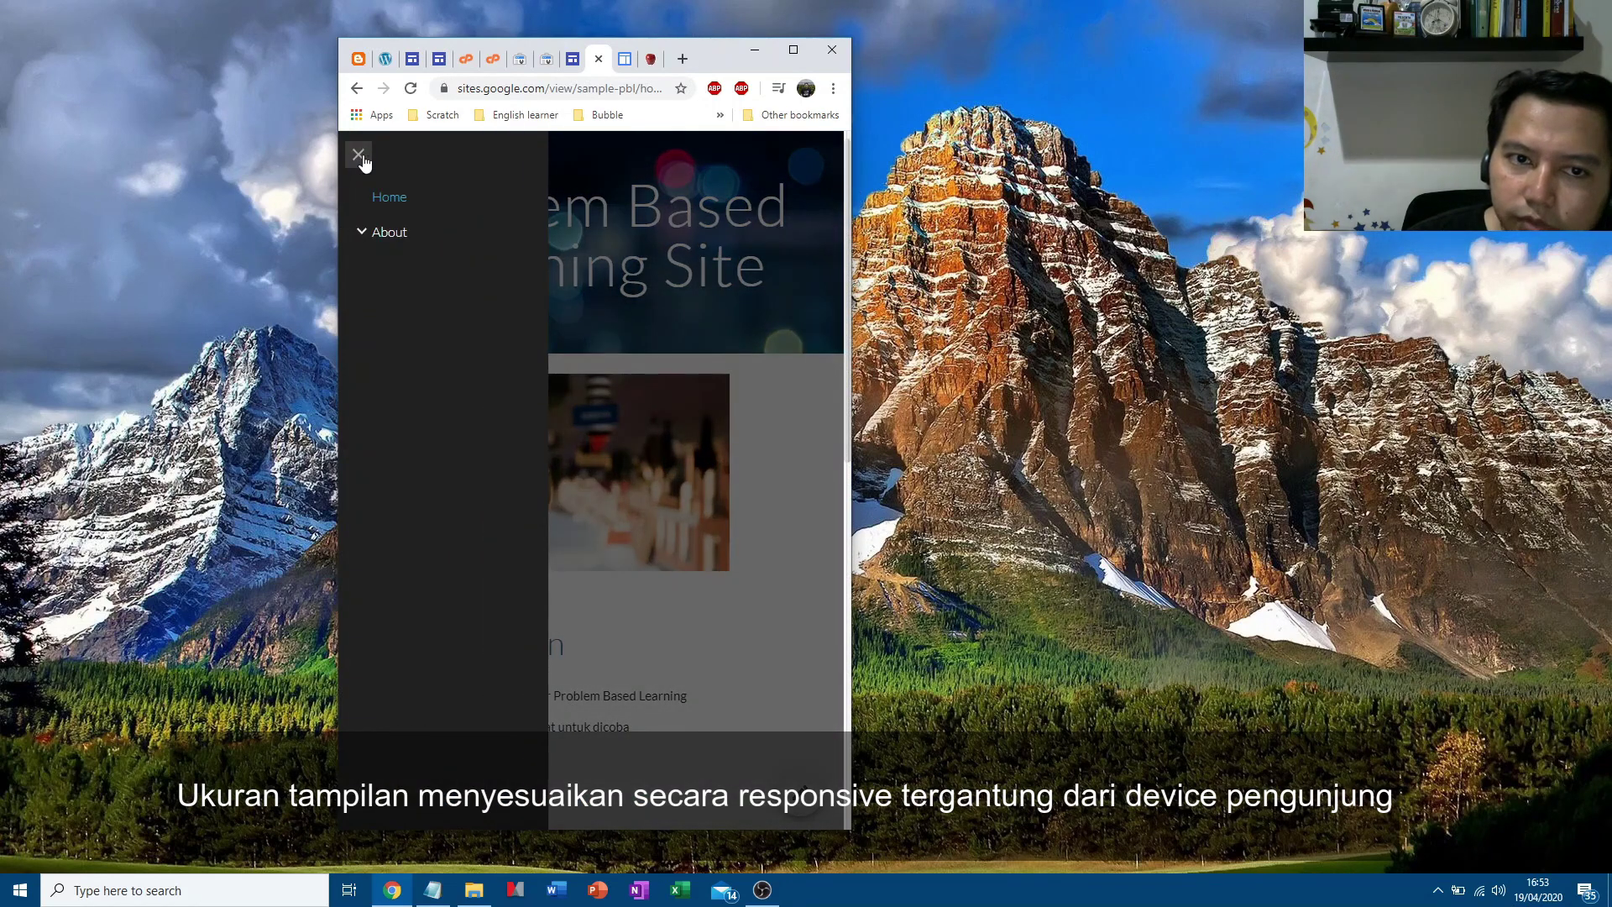
pyautogui.click(361, 158)
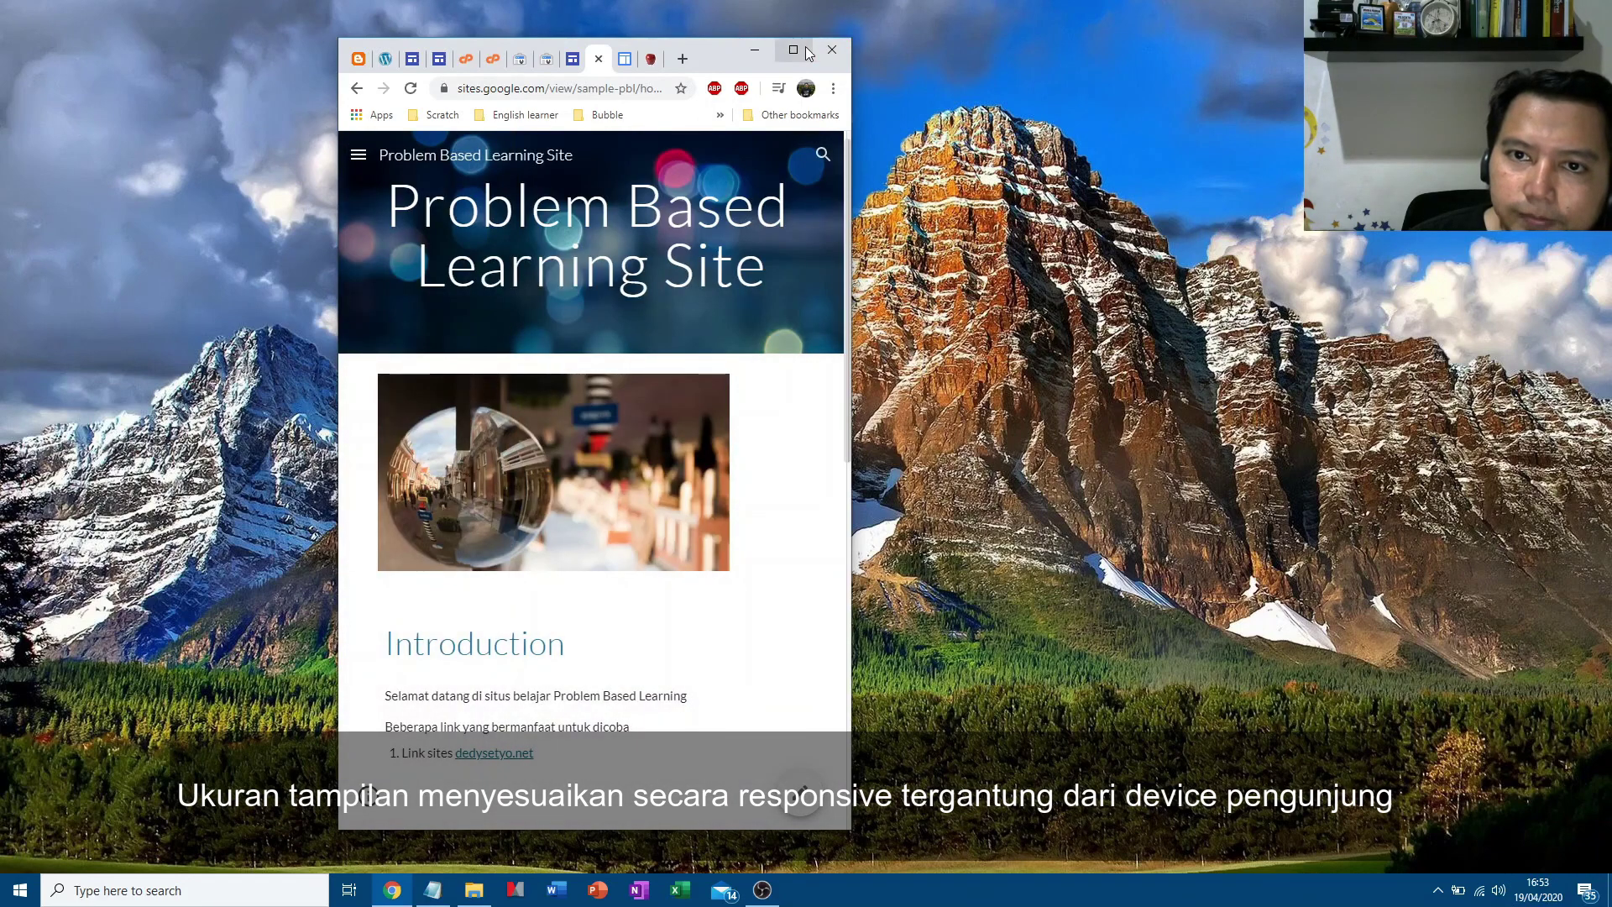
pyautogui.click(805, 48)
pyautogui.scroll(-3, 1067, 472)
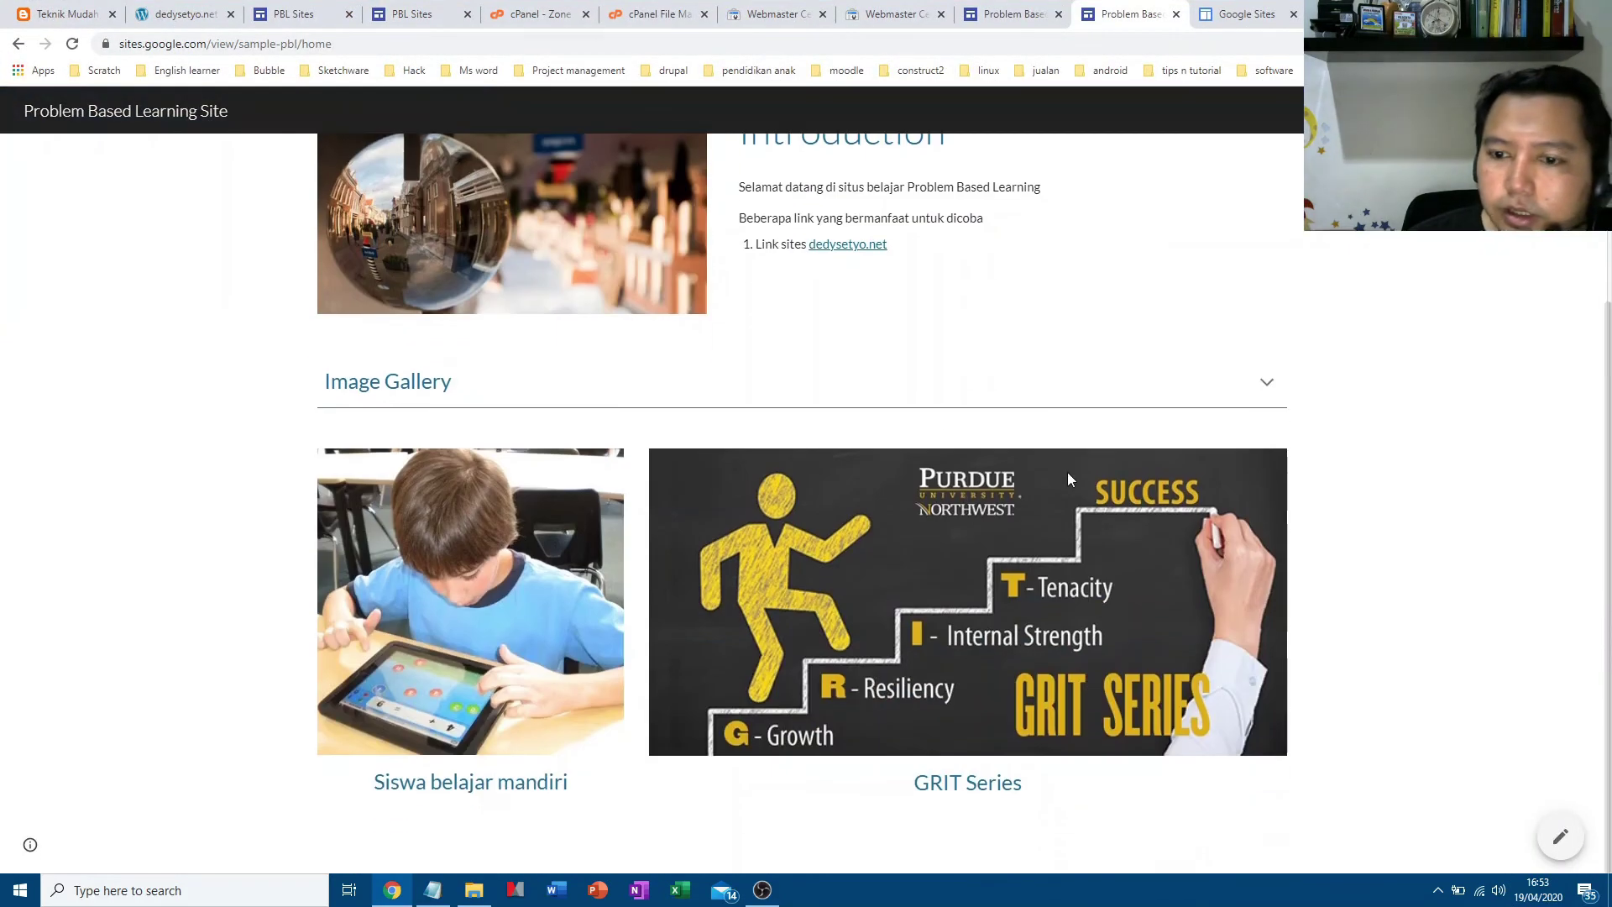
# Review the published Home page at full width, from the header banner and Introduction section to the Image Gallery pictures
pyautogui.scroll(2, 808, 517)
pyautogui.scroll(1, 687, 550)
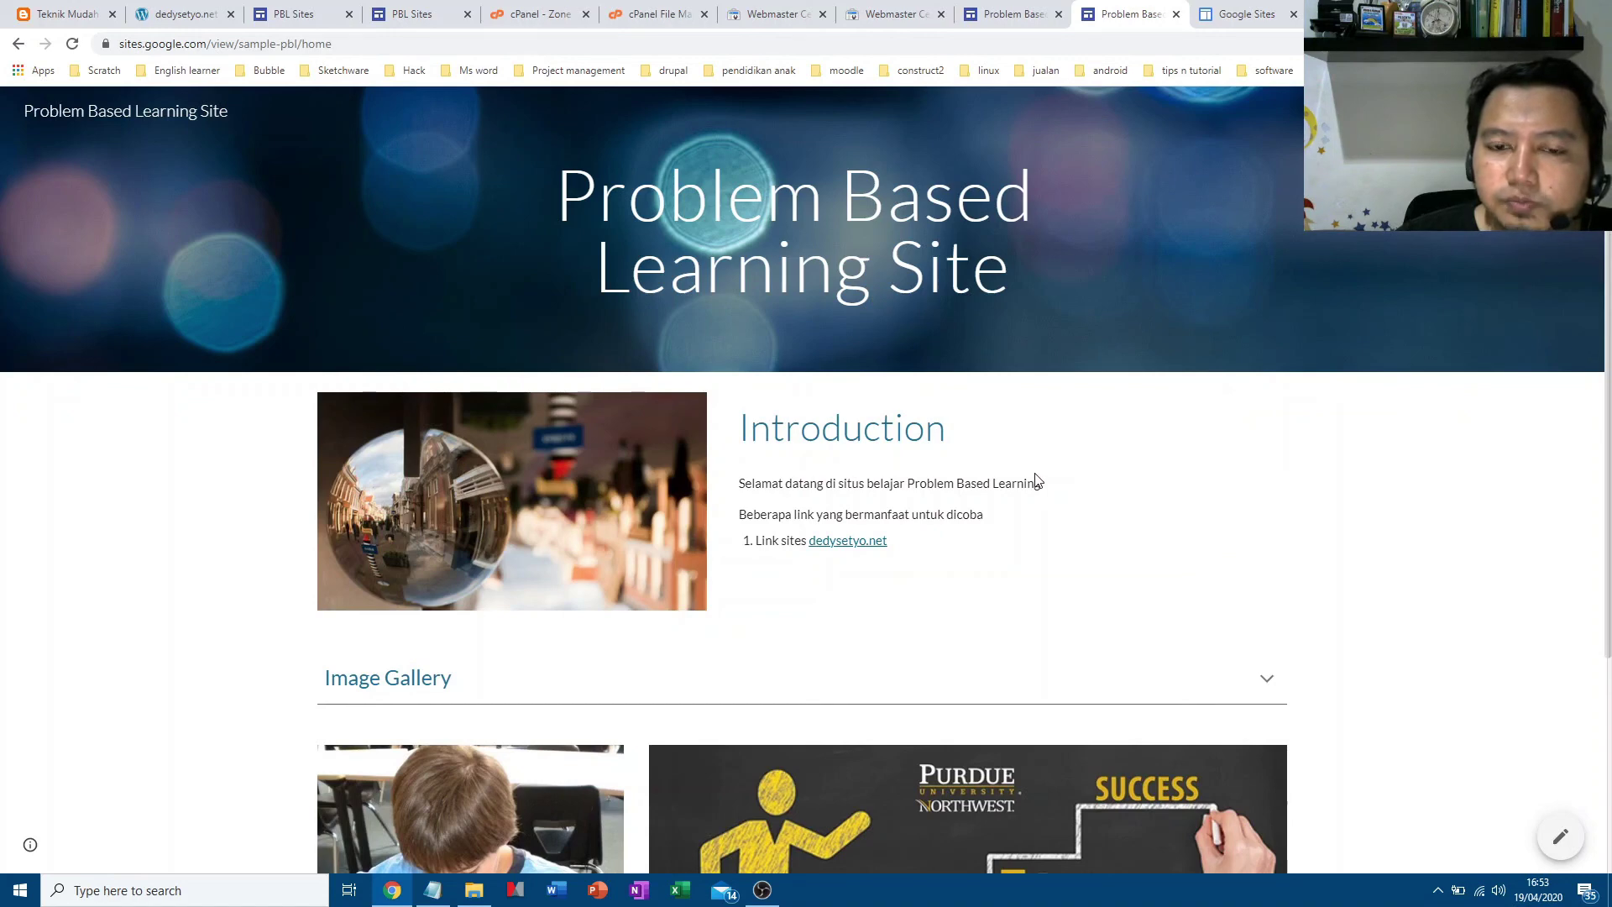
pyautogui.scroll(-3, 1036, 480)
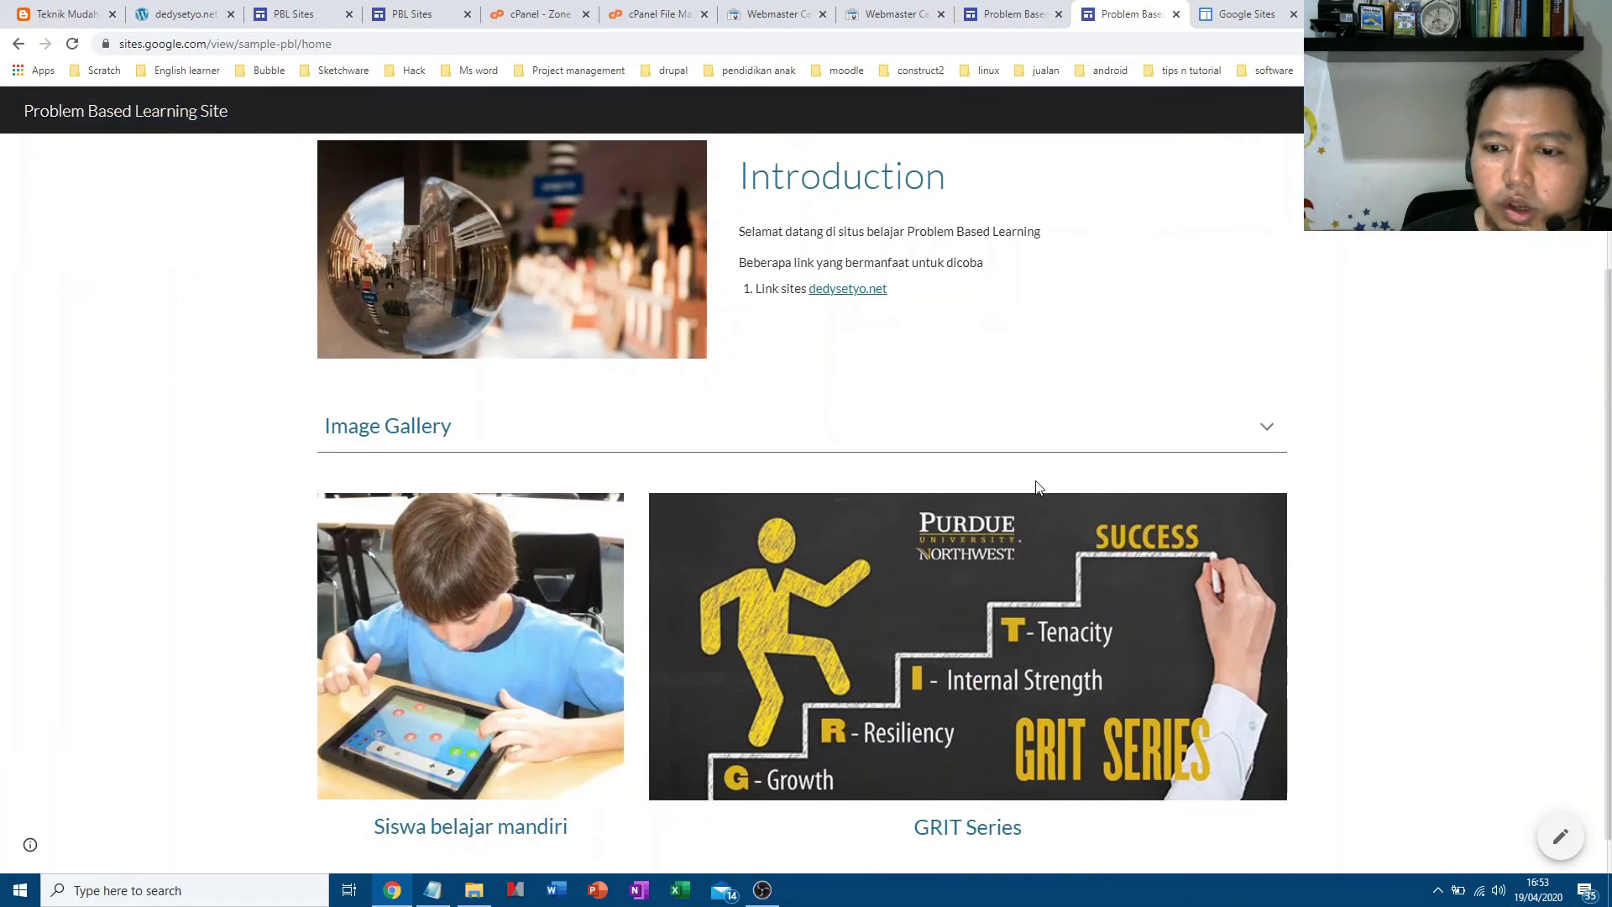
pyautogui.scroll(3, 1035, 481)
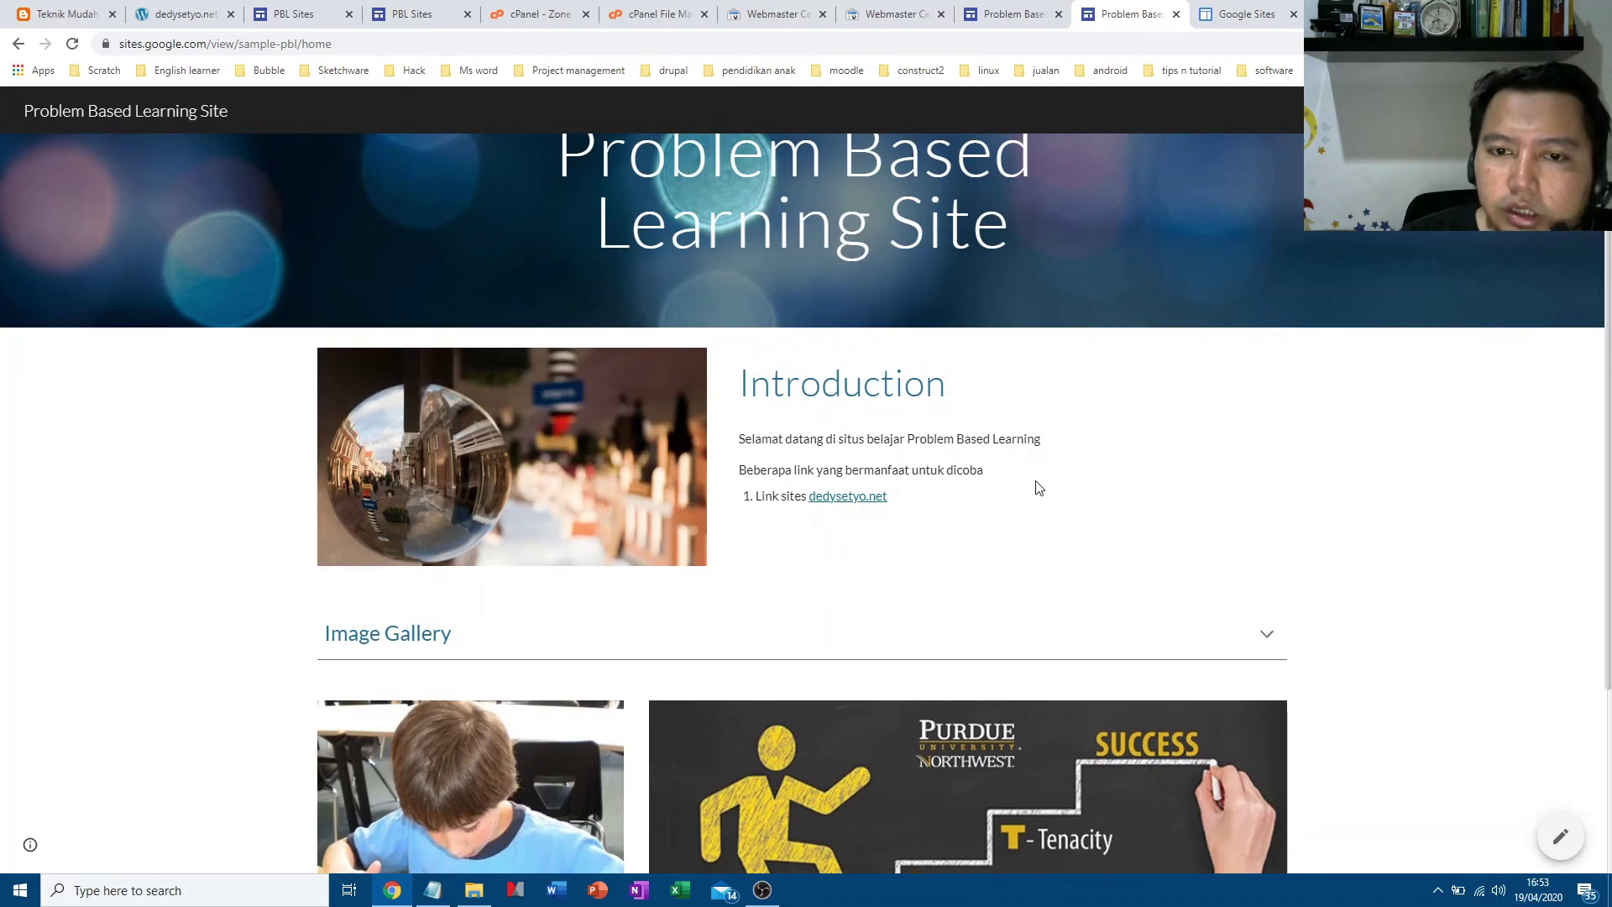
pyautogui.scroll(-3, 1039, 487)
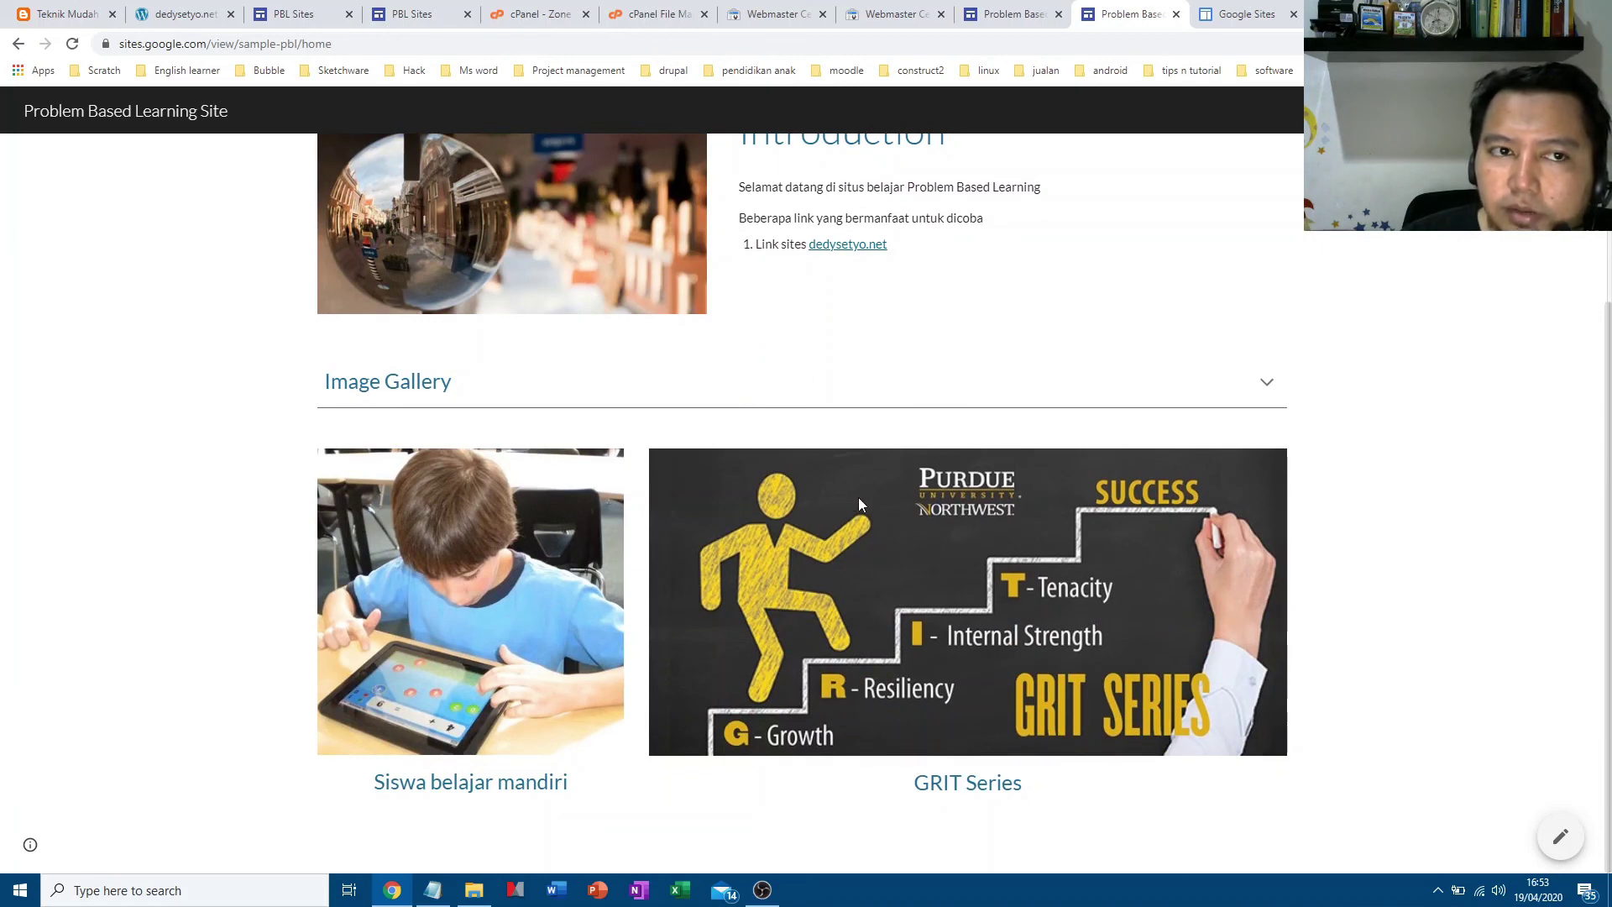
pyautogui.scroll(2, 888, 495)
pyautogui.scroll(2, 1050, 487)
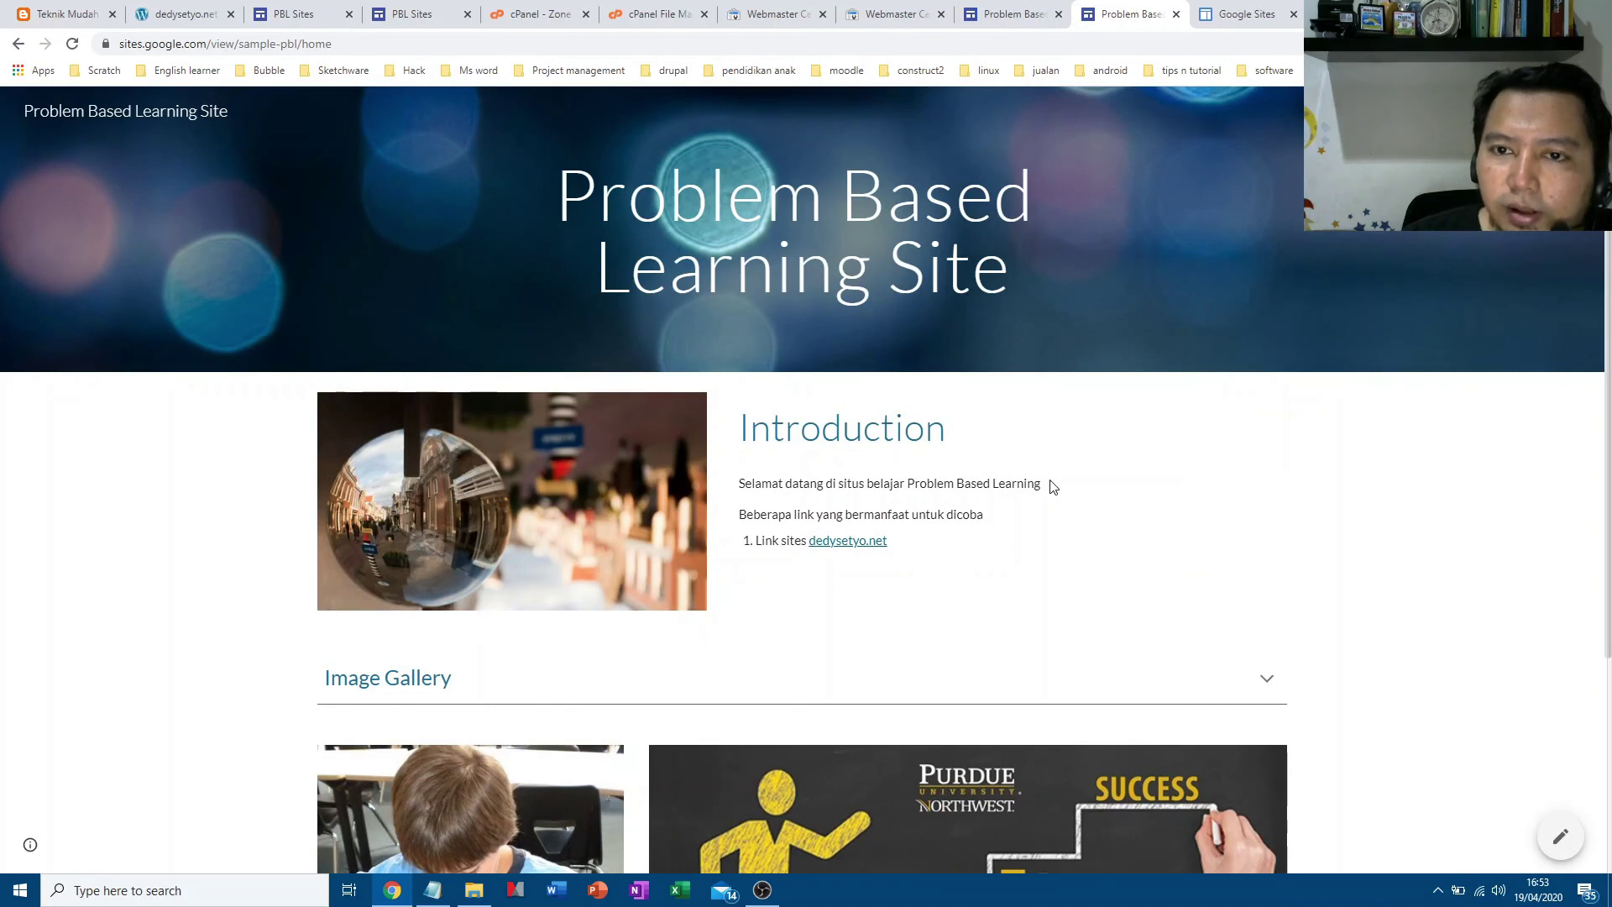
pyautogui.scroll(-1, 1058, 486)
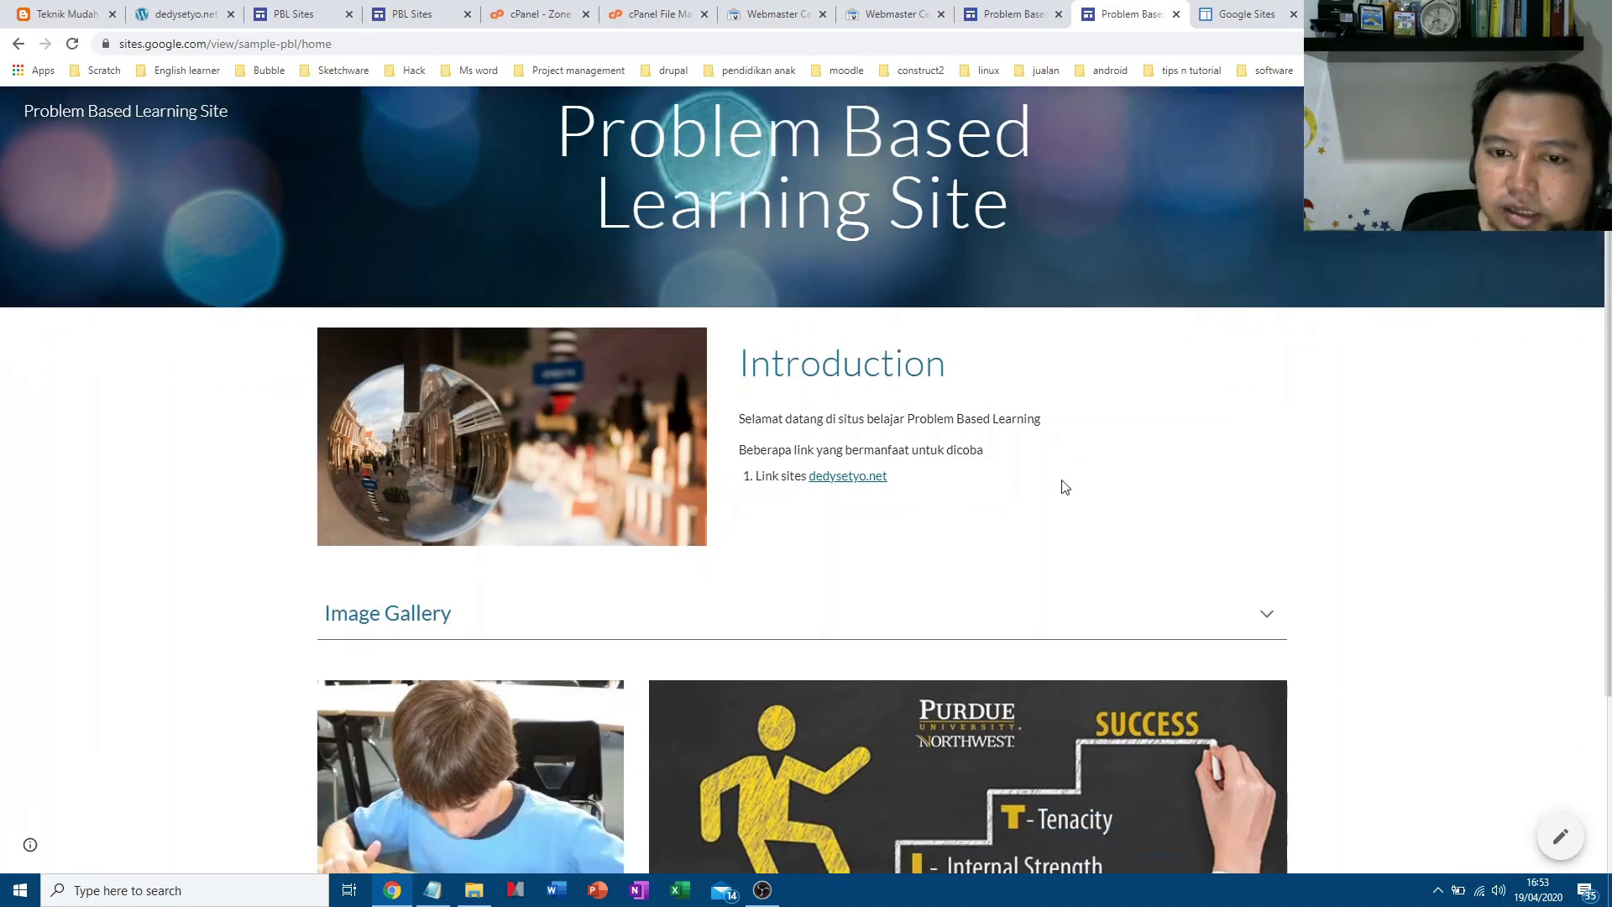